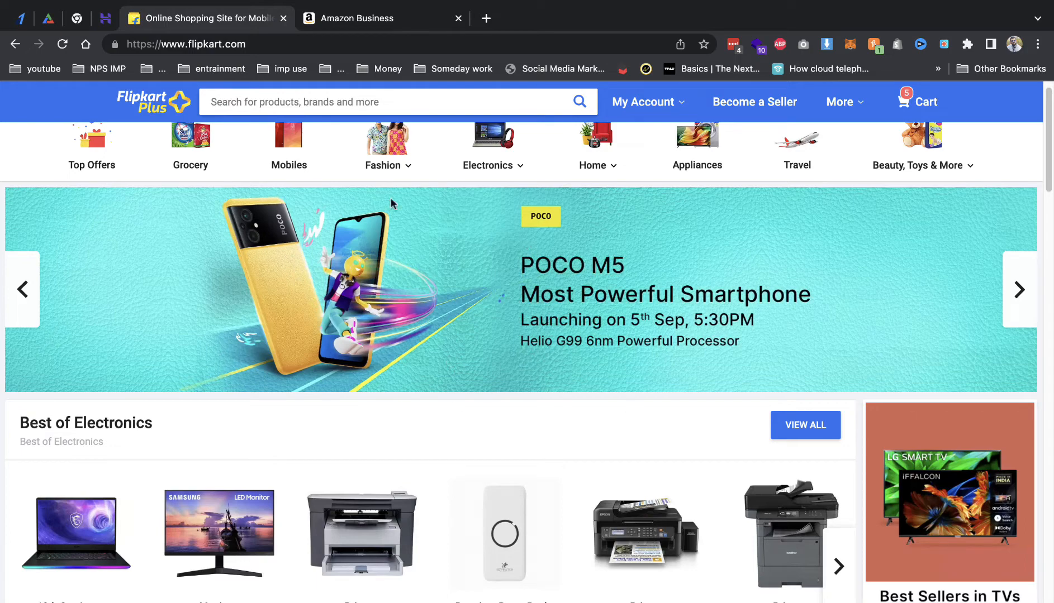
Step: Open the Browse Frontend storefront demo from the activeitzone overview site in a new tab
click(48, 18)
scroll(385, 245, up, 10)
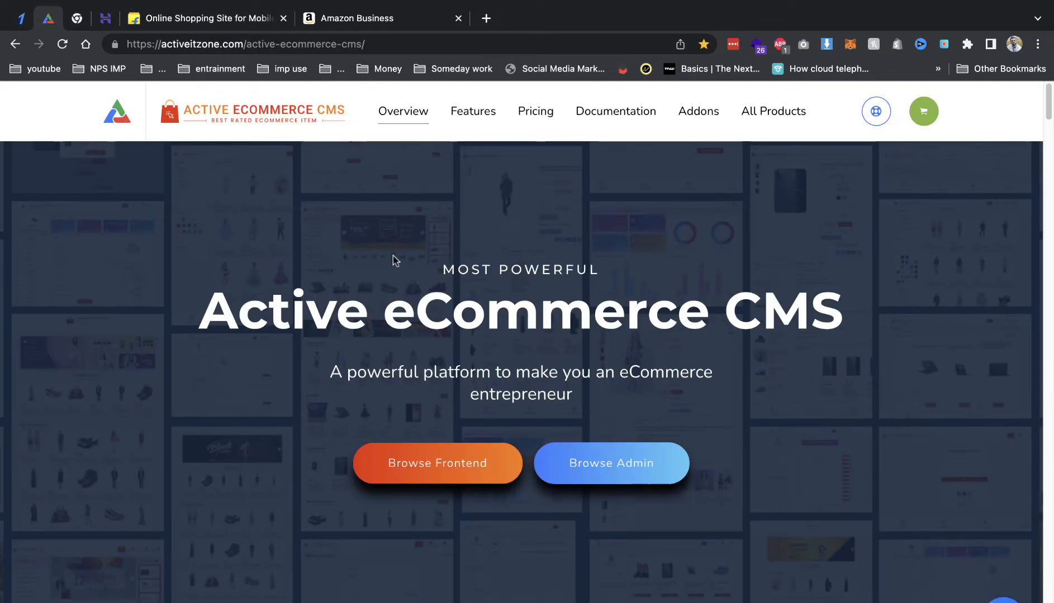
right_click(454, 453)
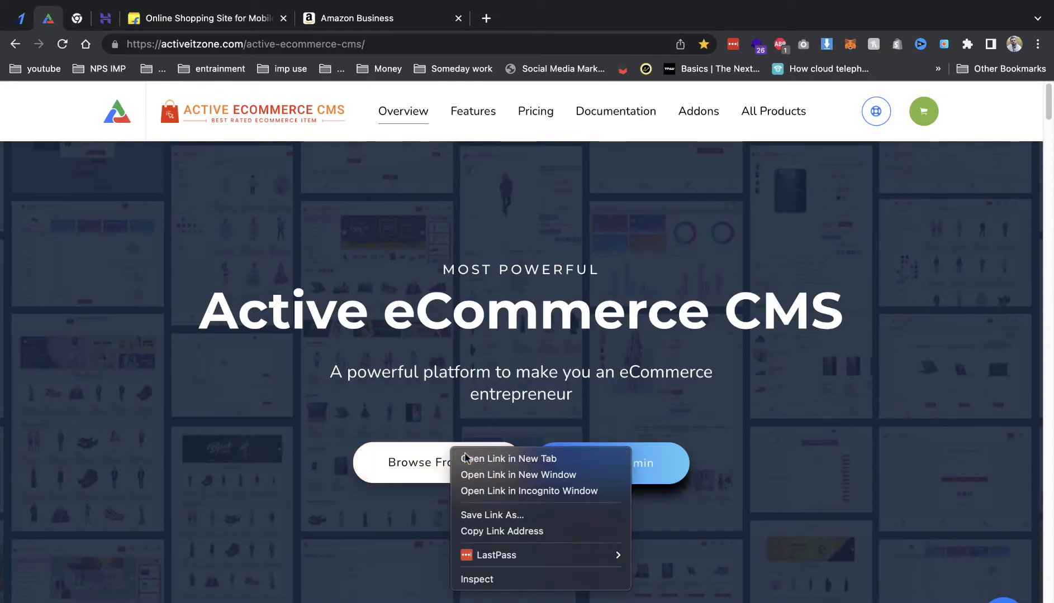
click(463, 459)
click(212, 22)
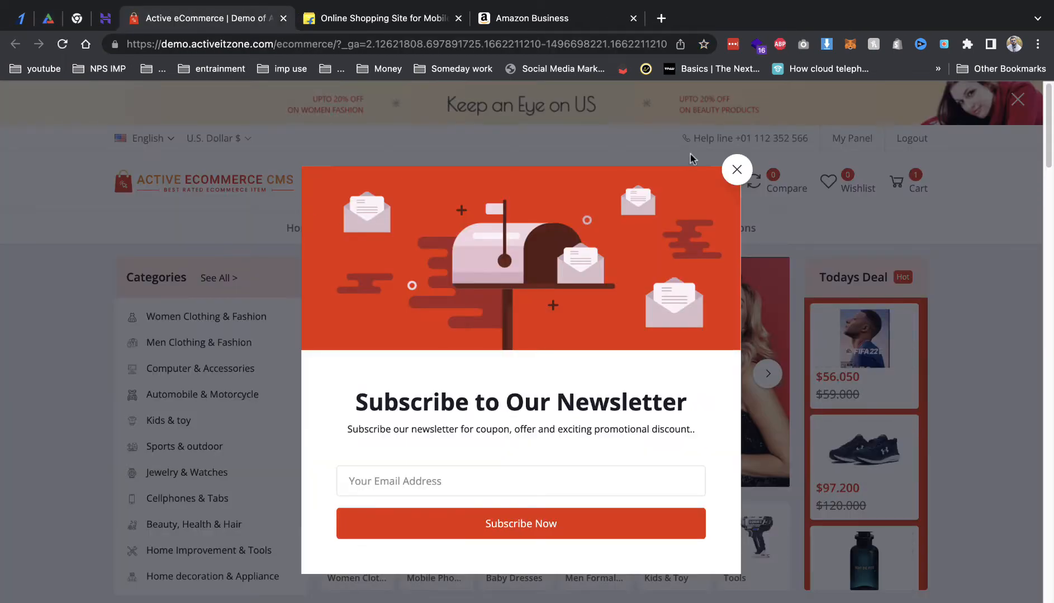
Step: Dismiss the Subscribe newsletter popup and scroll down through the home page's deal sections
click(737, 168)
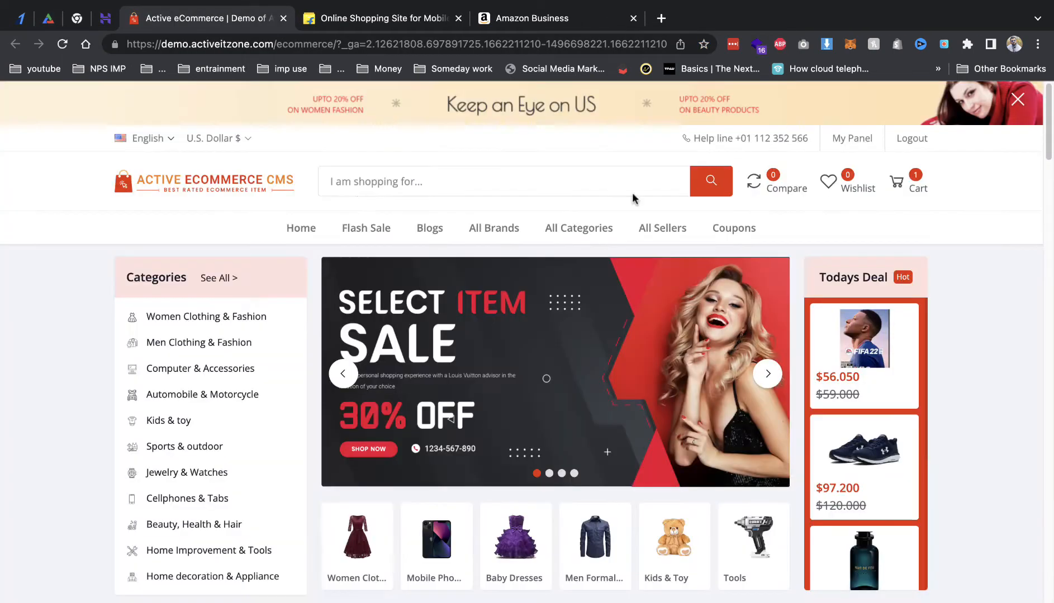
scroll(458, 302, down, 1)
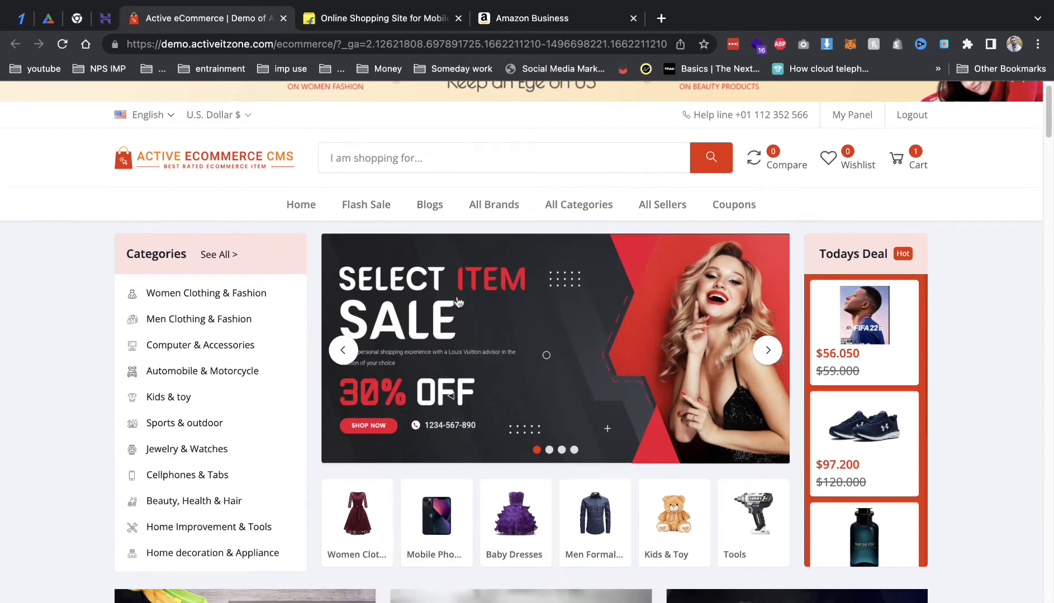
scroll(458, 303, up, 1)
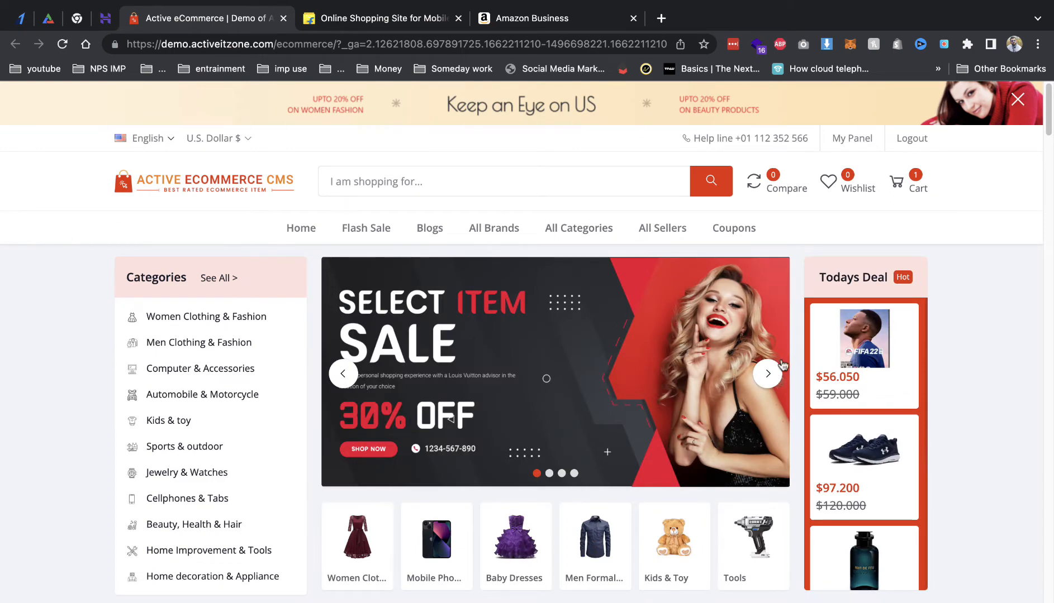
scroll(956, 366, down, 5)
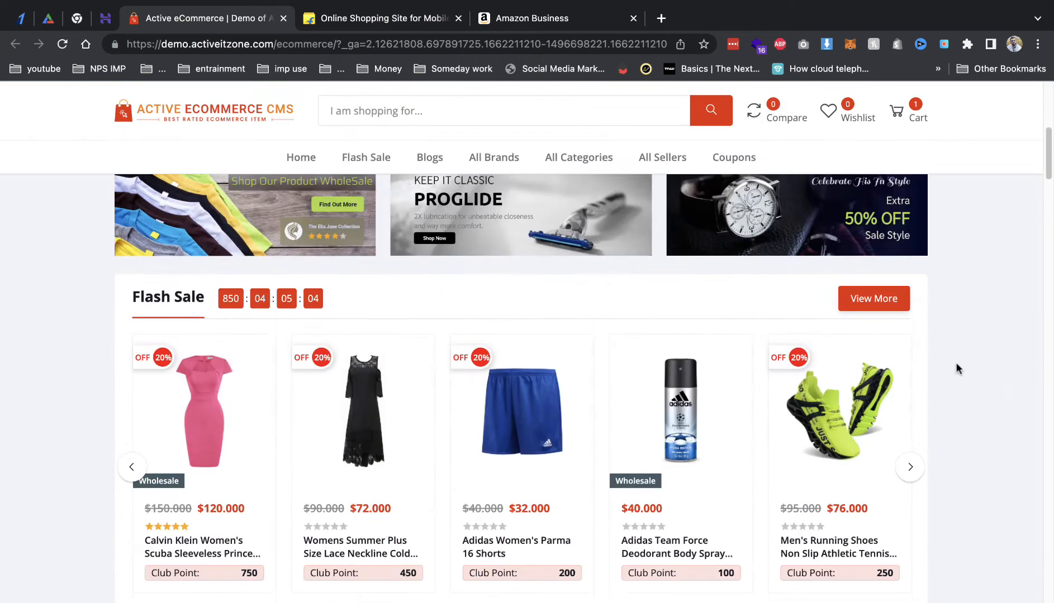
scroll(369, 252, down, 4)
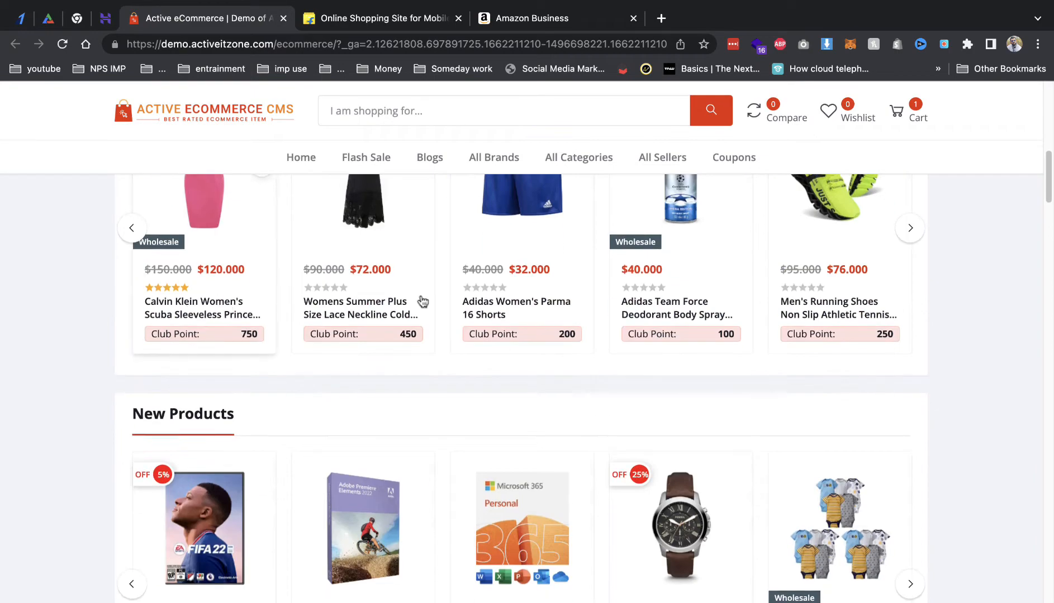
scroll(423, 302, down, 5)
scroll(466, 300, down, 5)
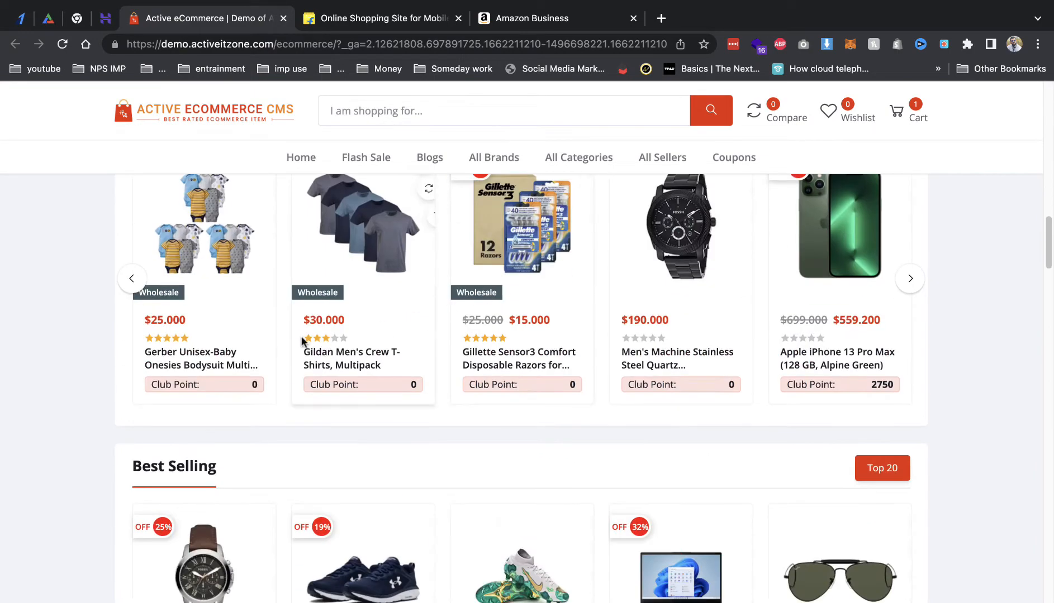
scroll(364, 294, down, 7)
scroll(272, 343, down, 2)
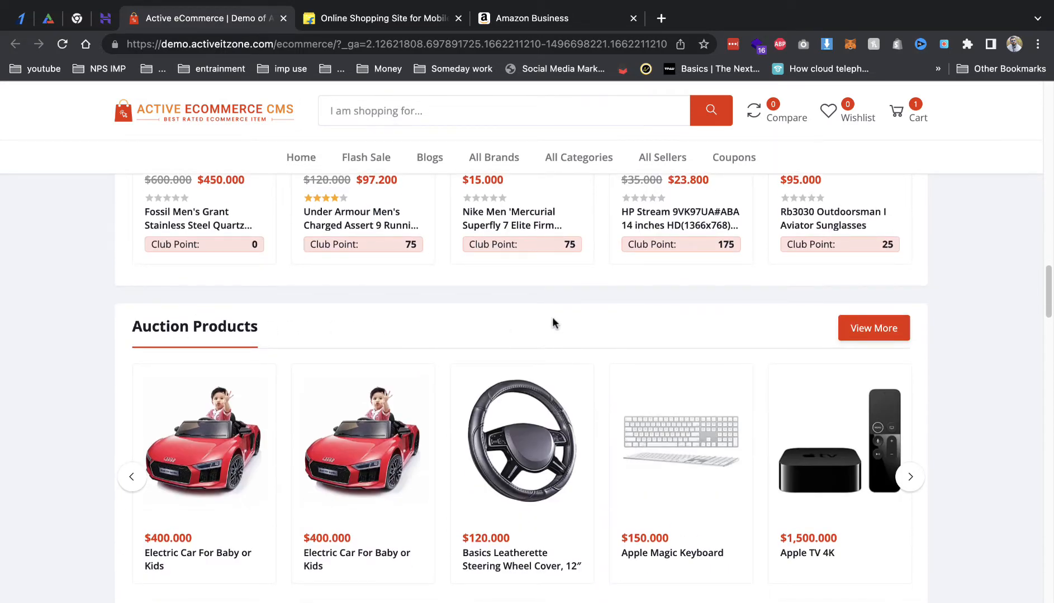
Step: Scroll further through the product carousels, sellers and brands, then back to the top
scroll(414, 254, up, 3)
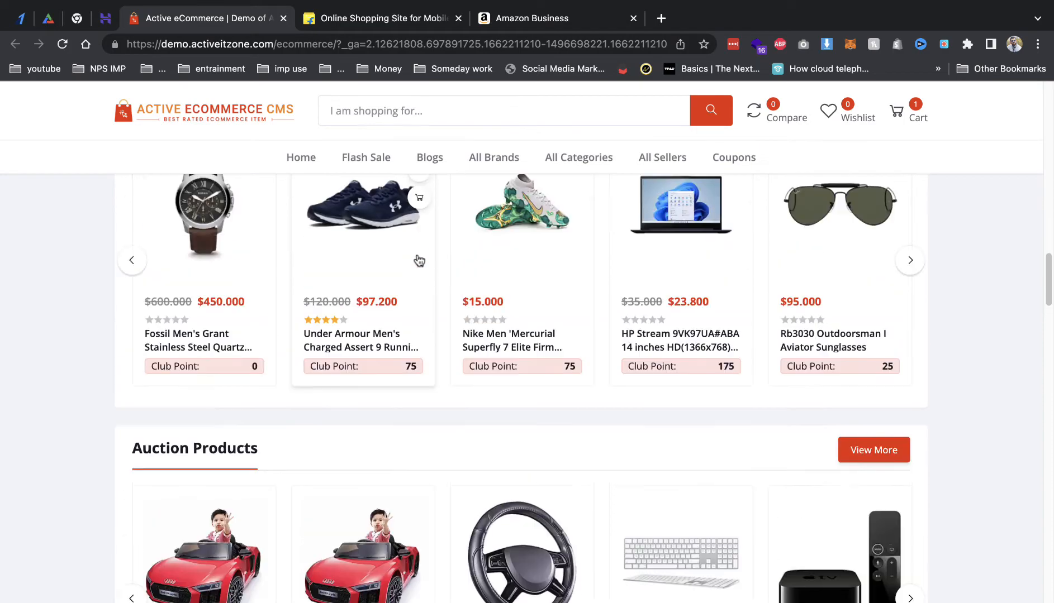
scroll(418, 261, down, 8)
scroll(420, 261, down, 15)
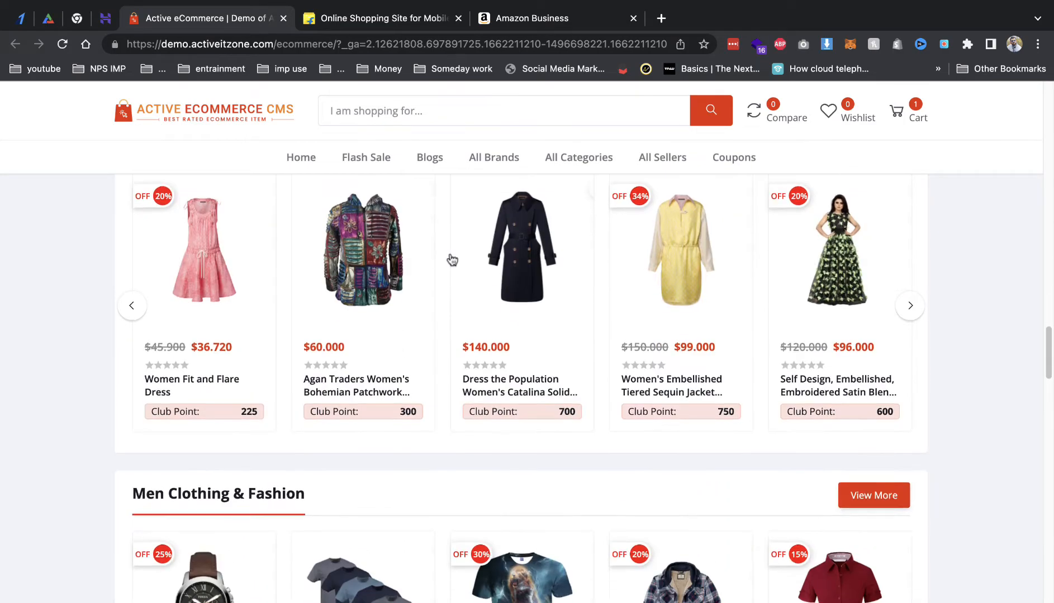
scroll(450, 258, down, 5)
scroll(448, 257, up, 15)
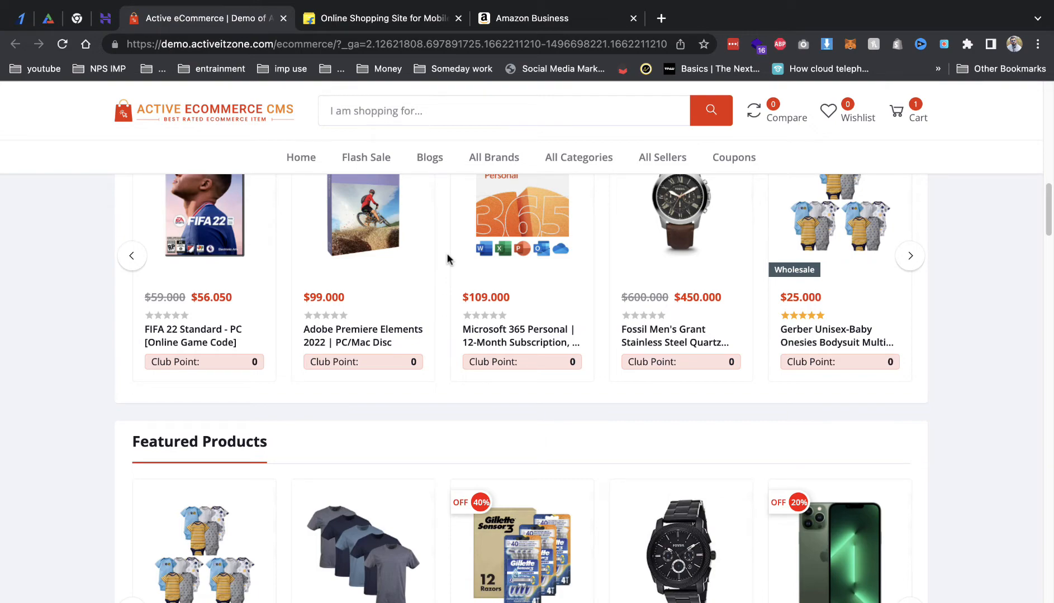
scroll(424, 259, up, 15)
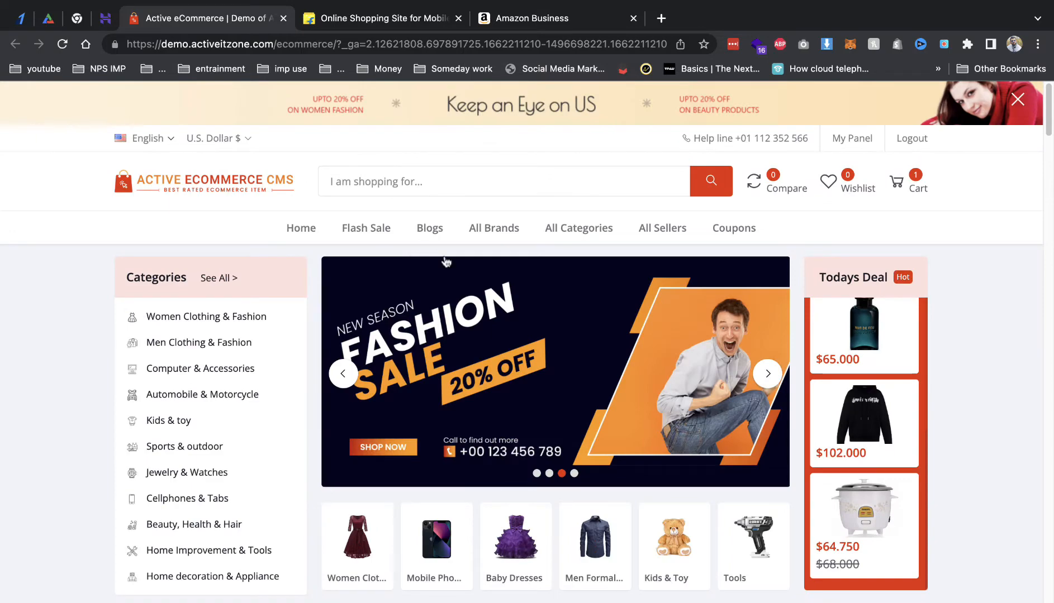
scroll(436, 260, down, 15)
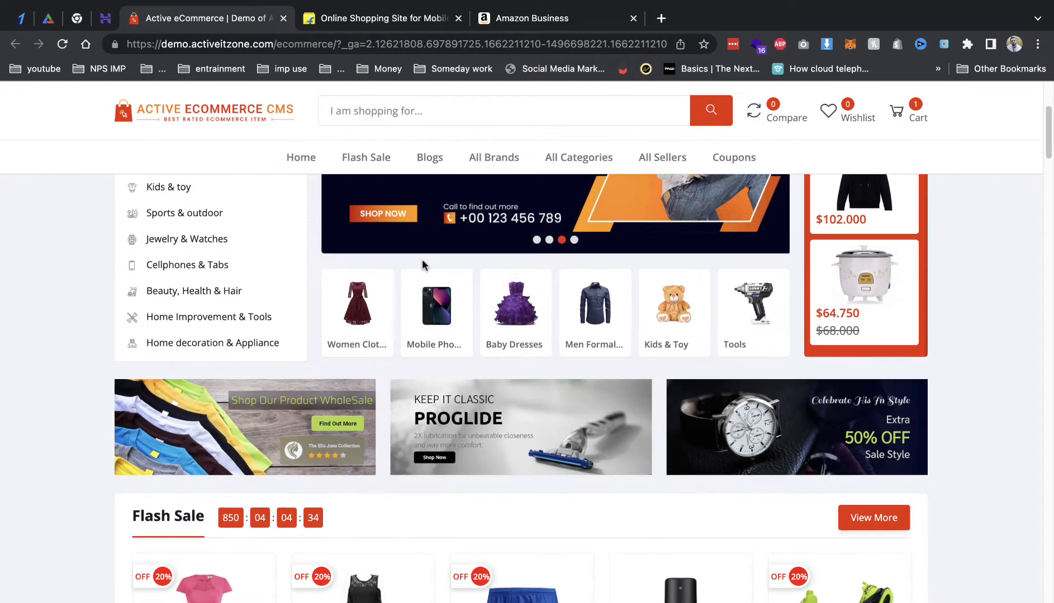
scroll(422, 266, down, 12)
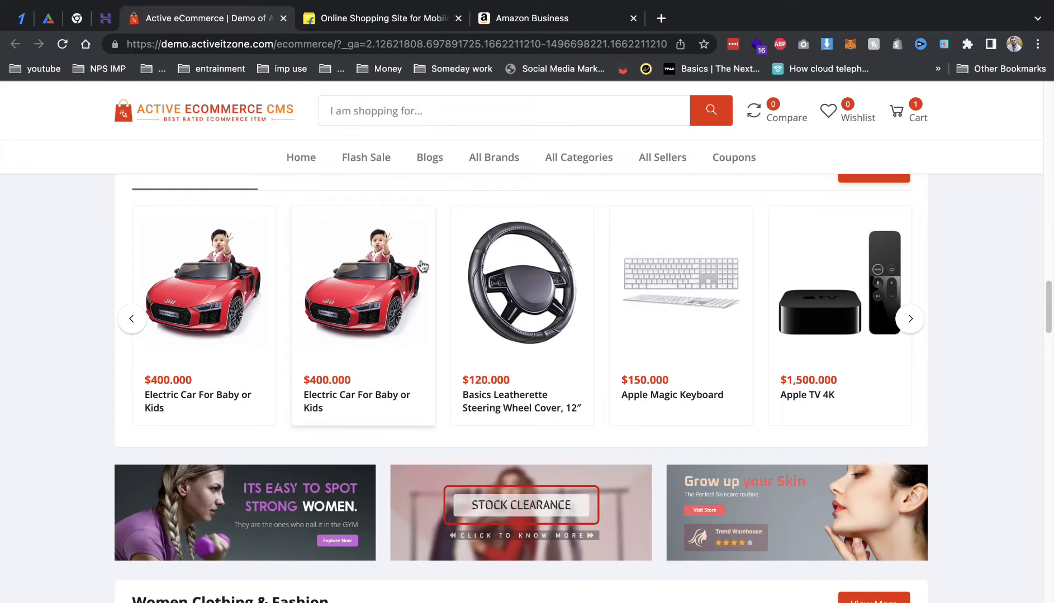
scroll(422, 266, down, 10)
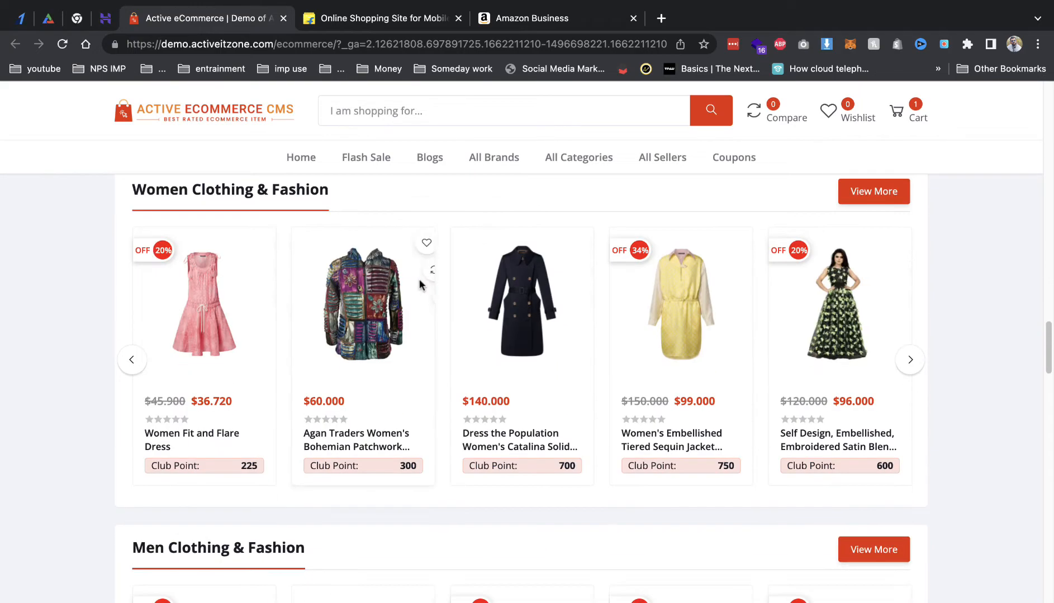
scroll(421, 287, down, 20)
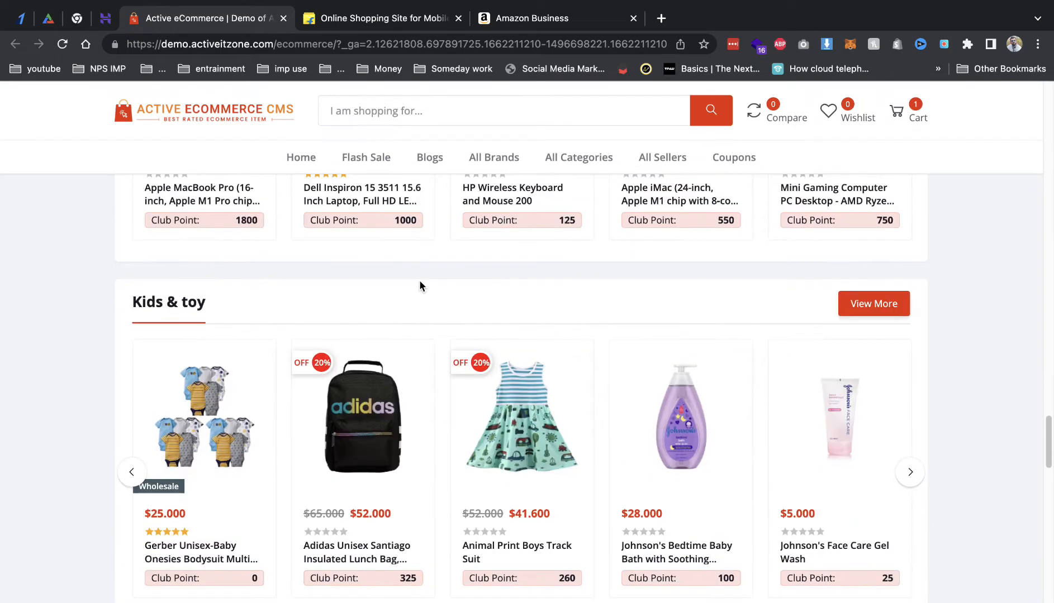
scroll(419, 283, down, 5)
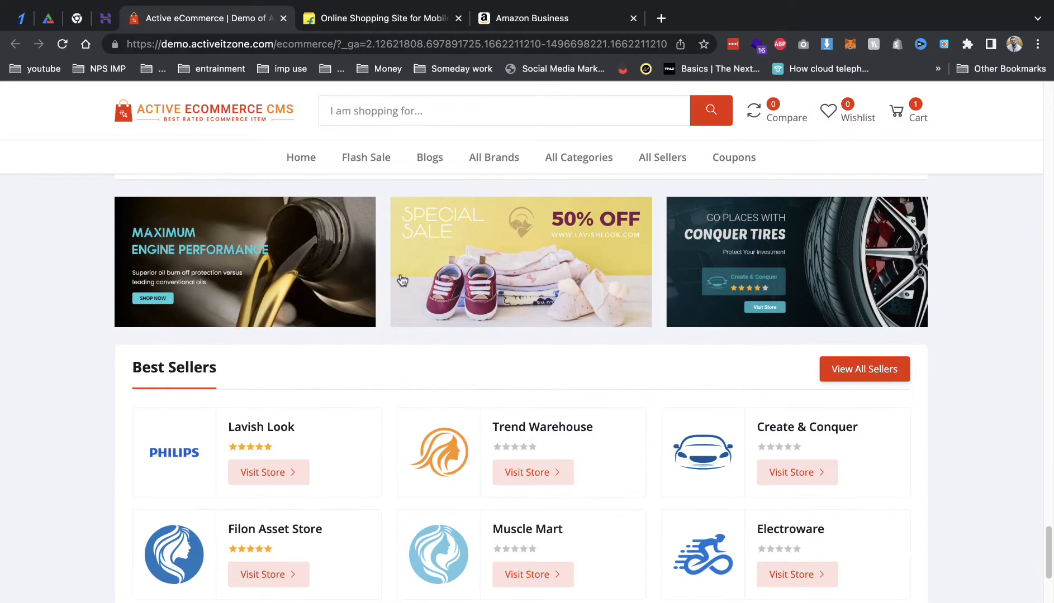
scroll(330, 359, down, 9)
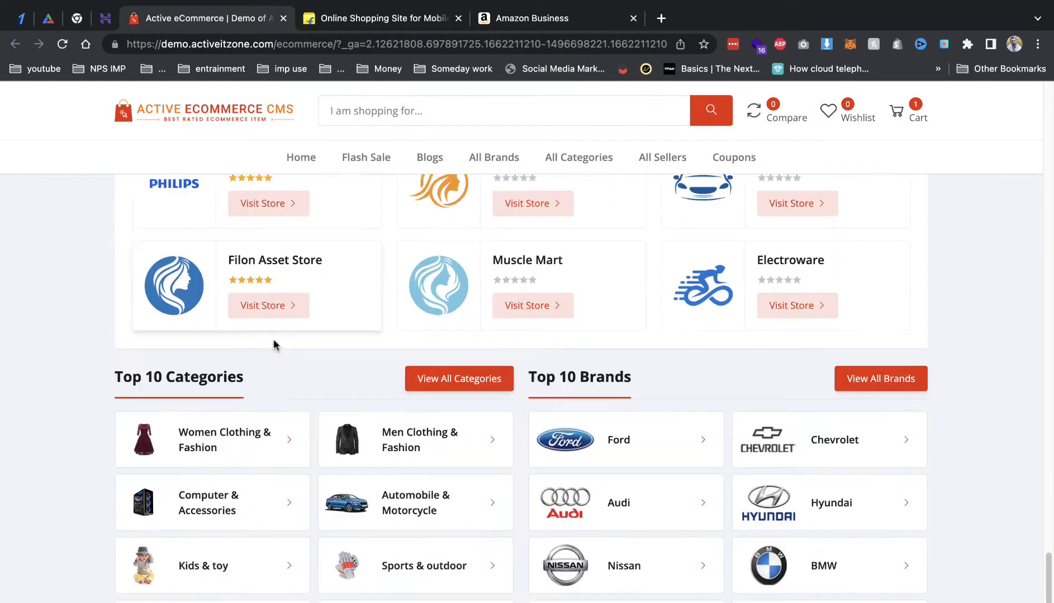
scroll(403, 307, up, 15)
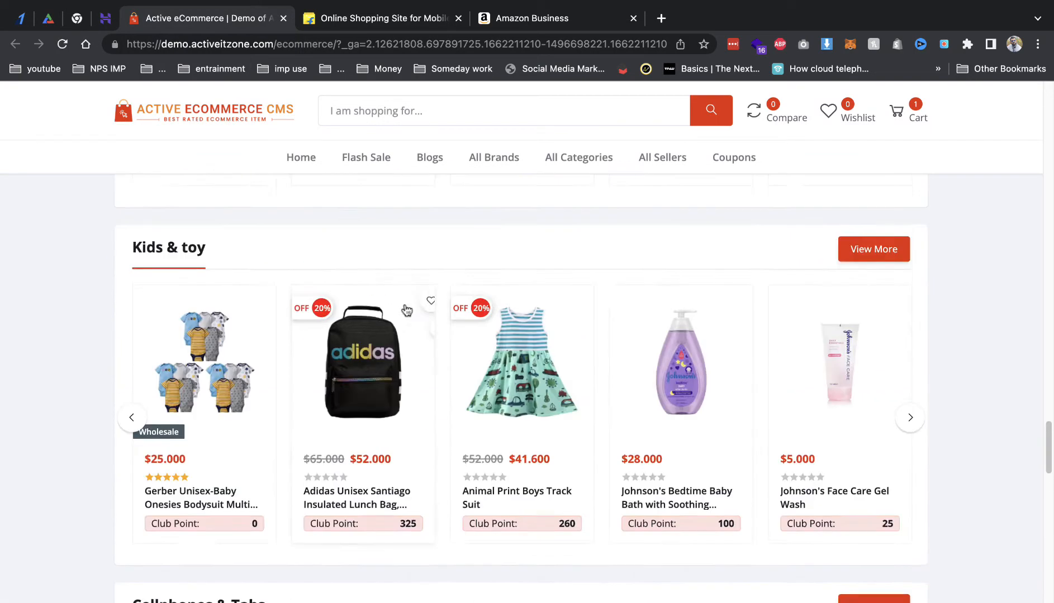
scroll(501, 332, up, 10)
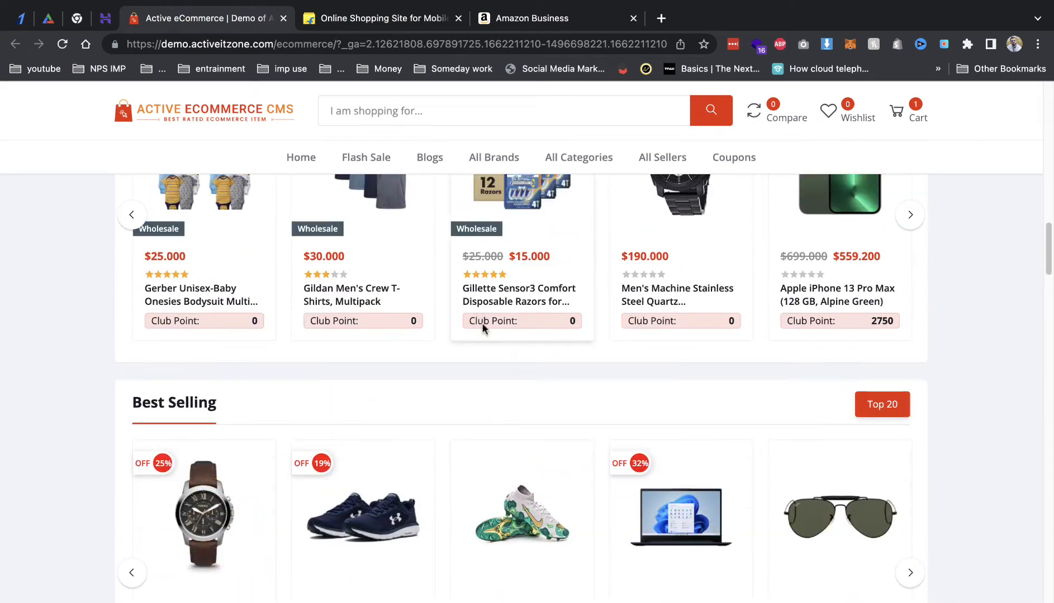
scroll(324, 296, up, 5)
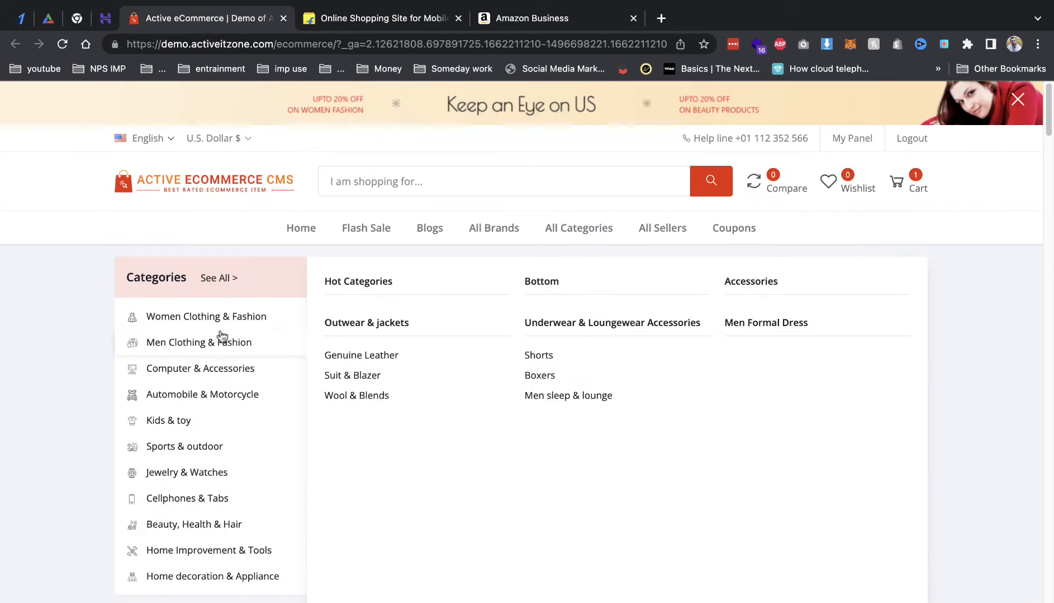
Step: View the Flash Sale and All Brands pages, then return to the activeitzone overview tab
mouse_move(231, 512)
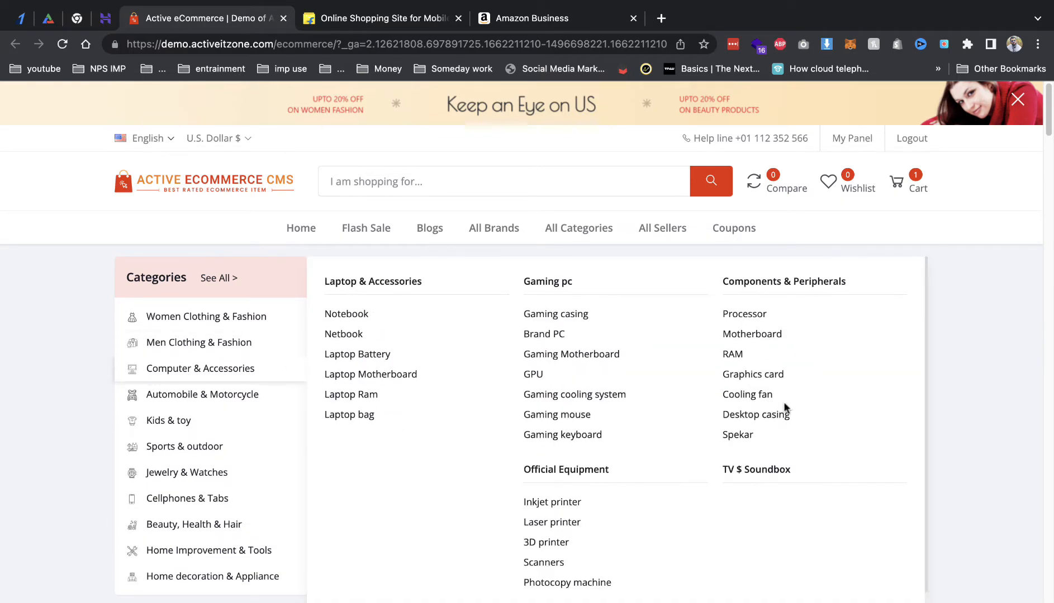
click(360, 239)
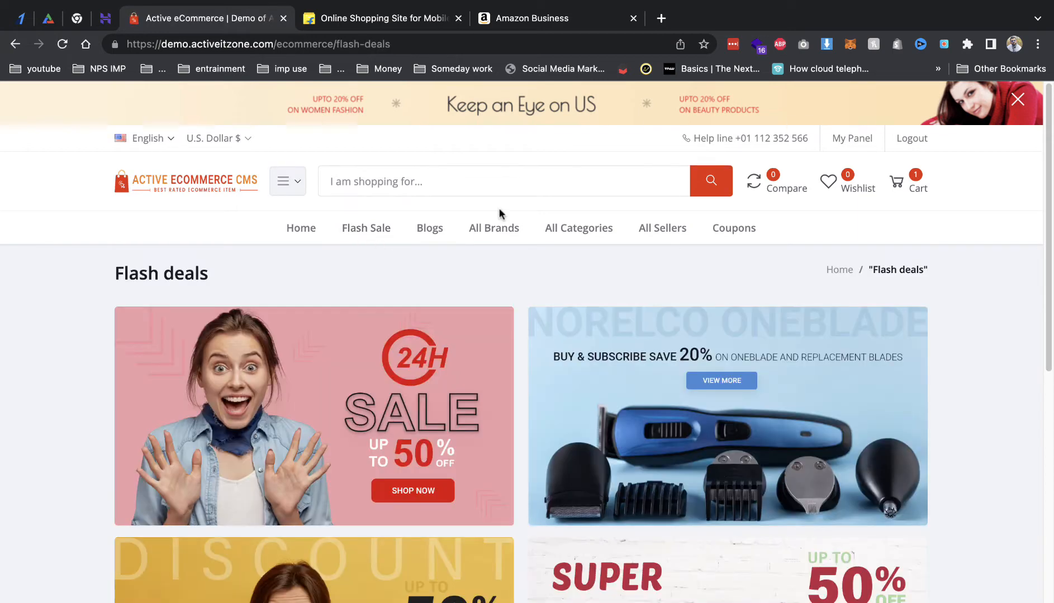
click(497, 234)
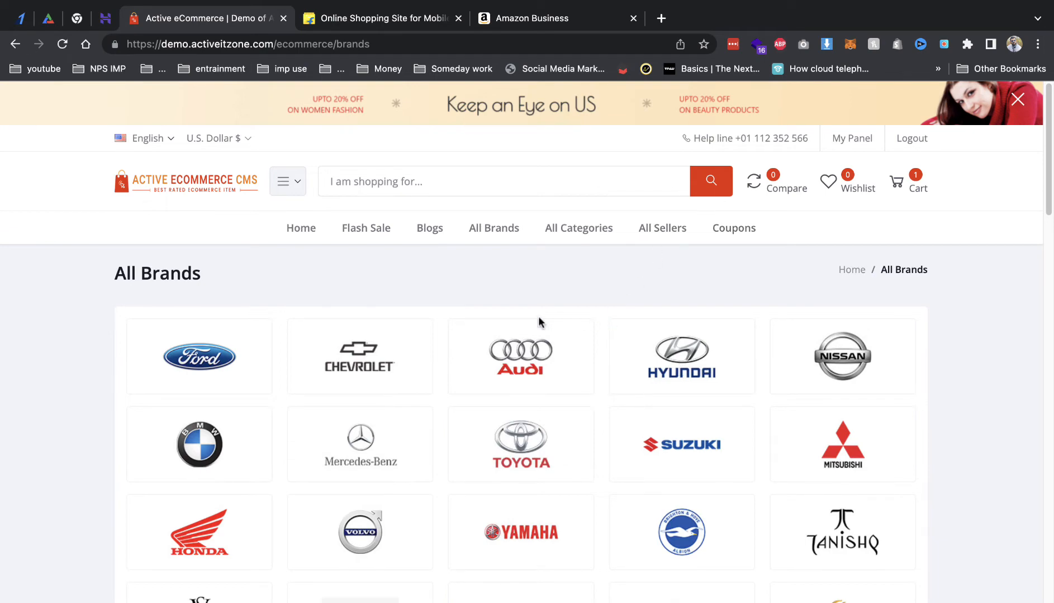
click(49, 23)
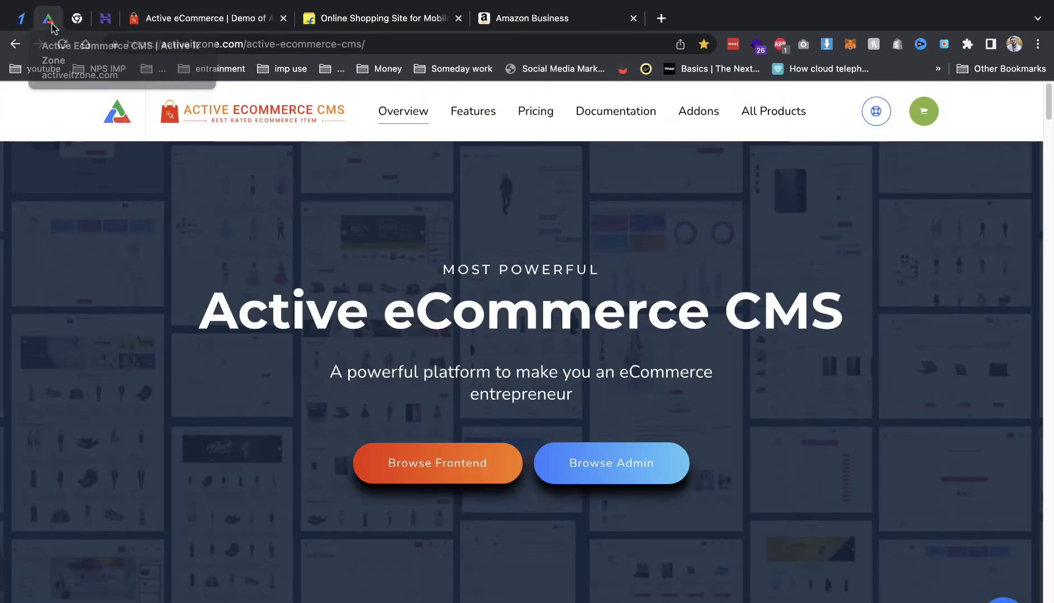
Step: Open the admin demo in a new tab, close the old storefront tab, and browse the sidebar menu
click(640, 463)
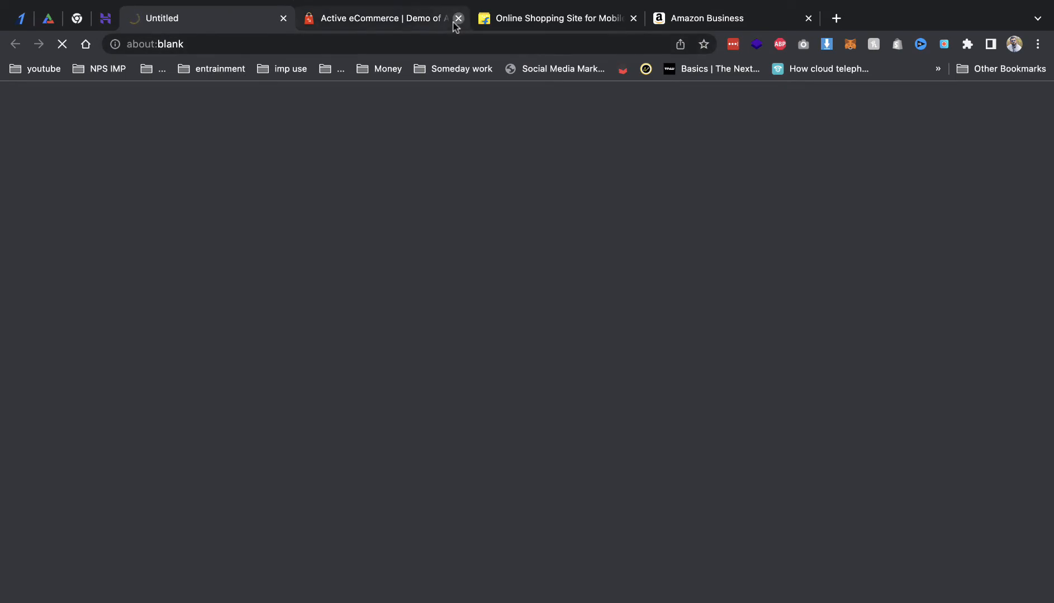
click(456, 20)
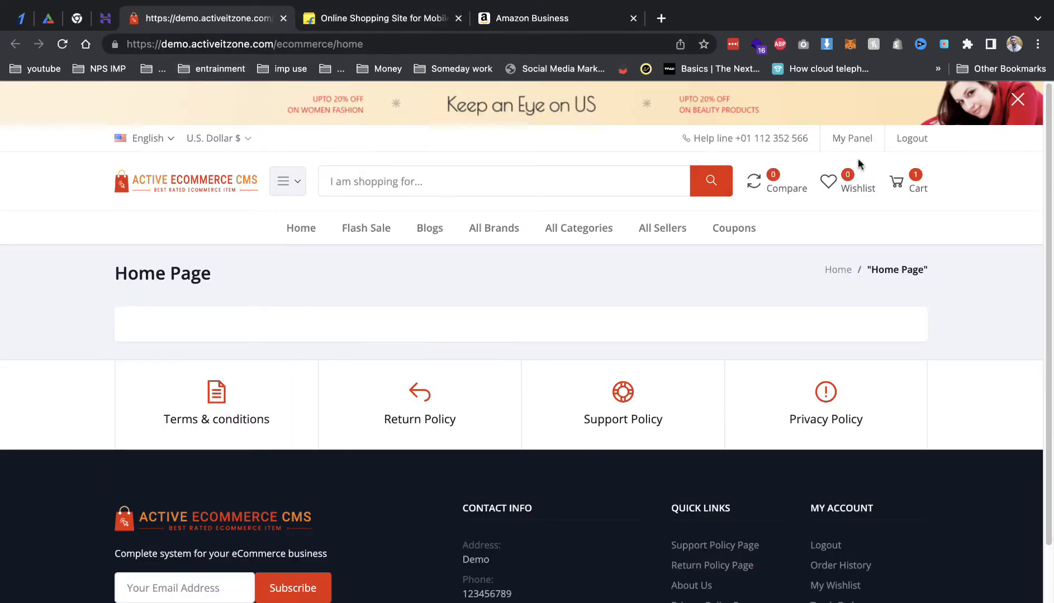
click(870, 145)
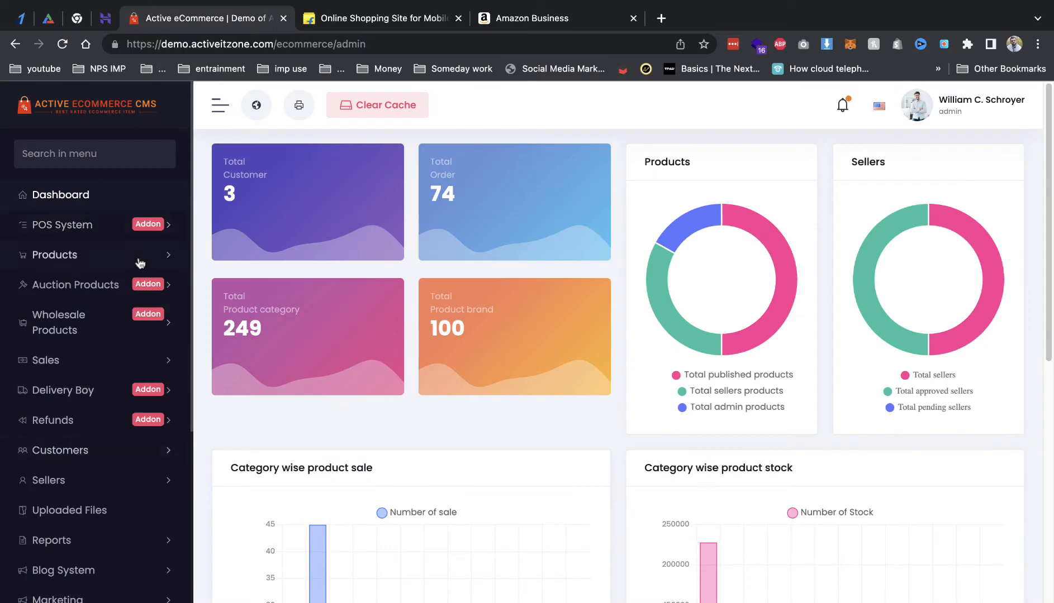
scroll(134, 433, down, 7)
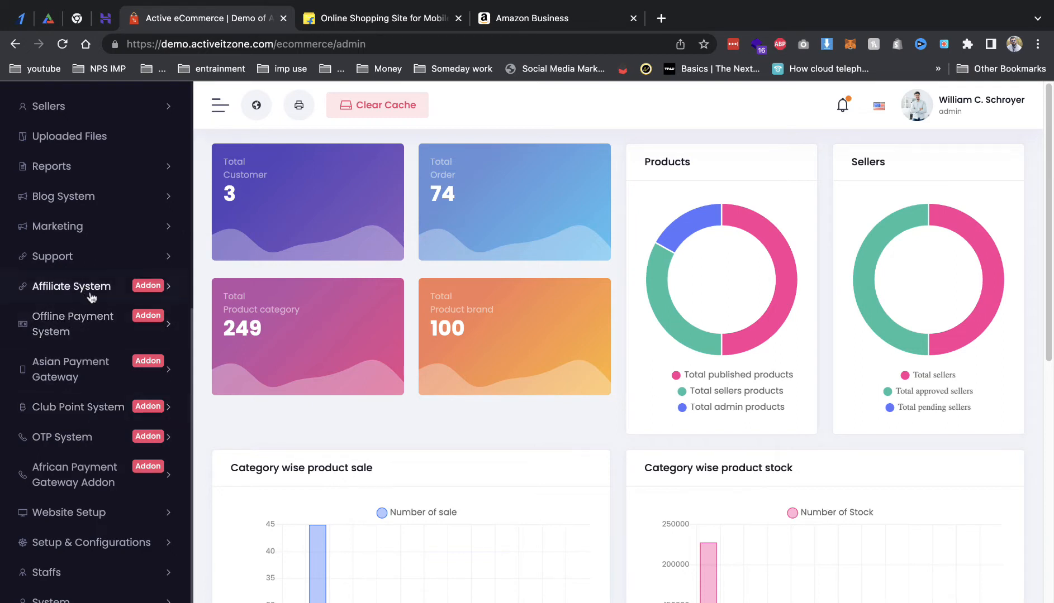
scroll(75, 224, up, 7)
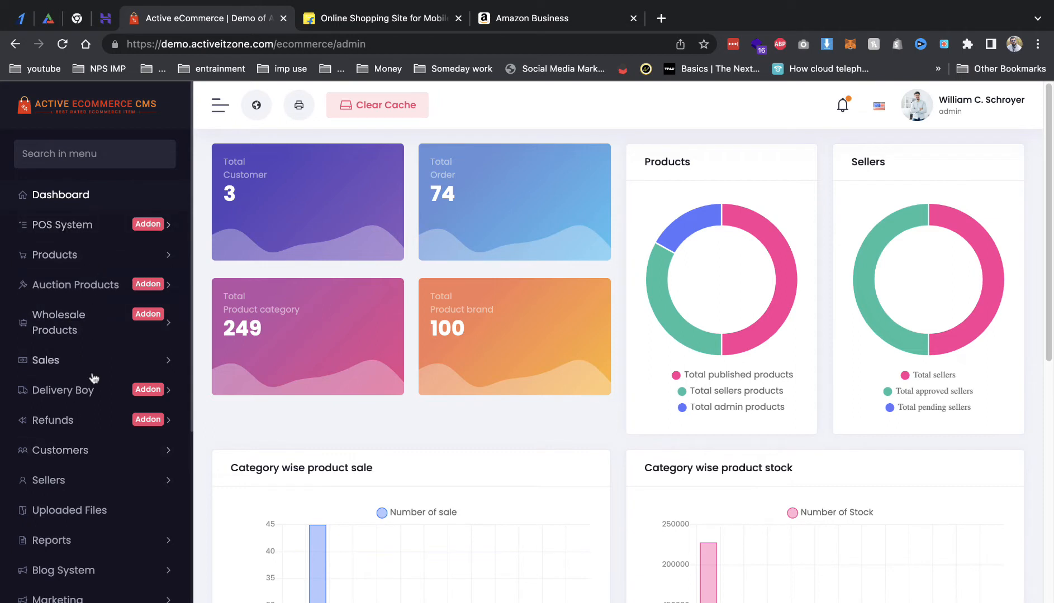
scroll(78, 428, down, 1)
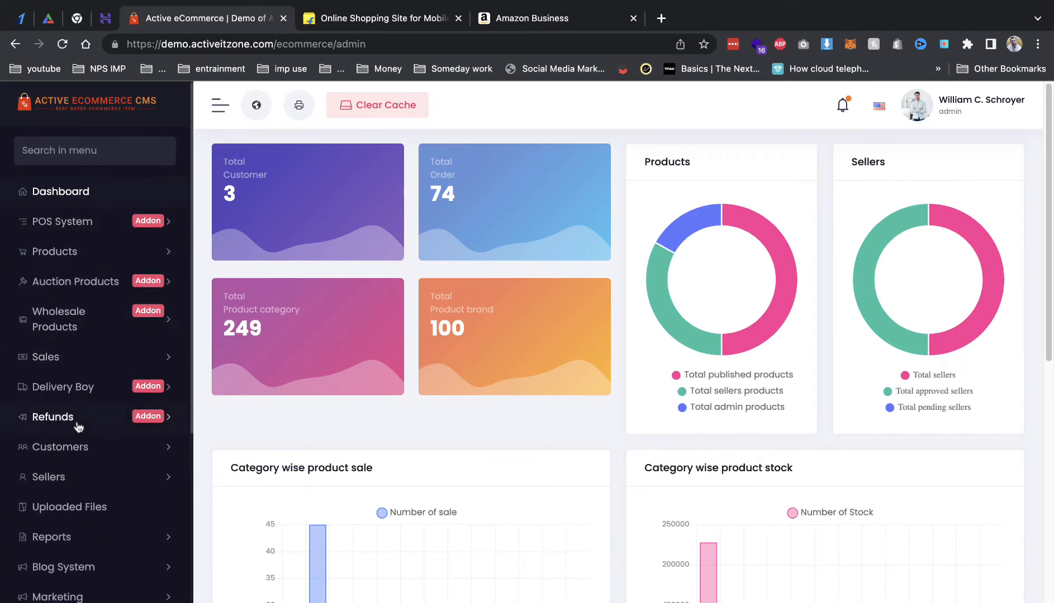
scroll(78, 427, down, 7)
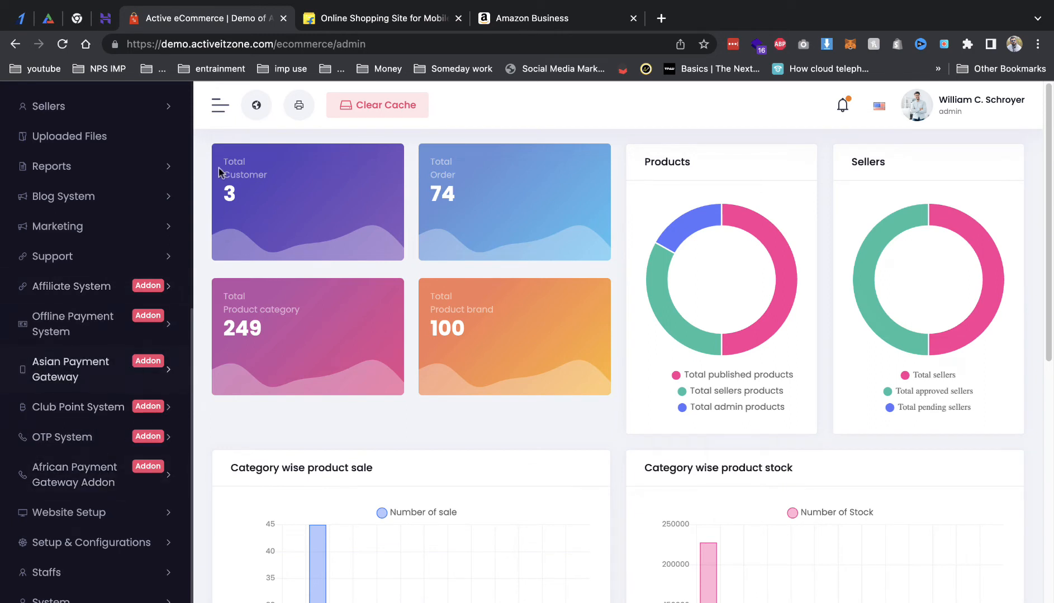
Step: Swap the old demo tab for a pinned storefront tab, then load the overview site's Pricing page
click(48, 18)
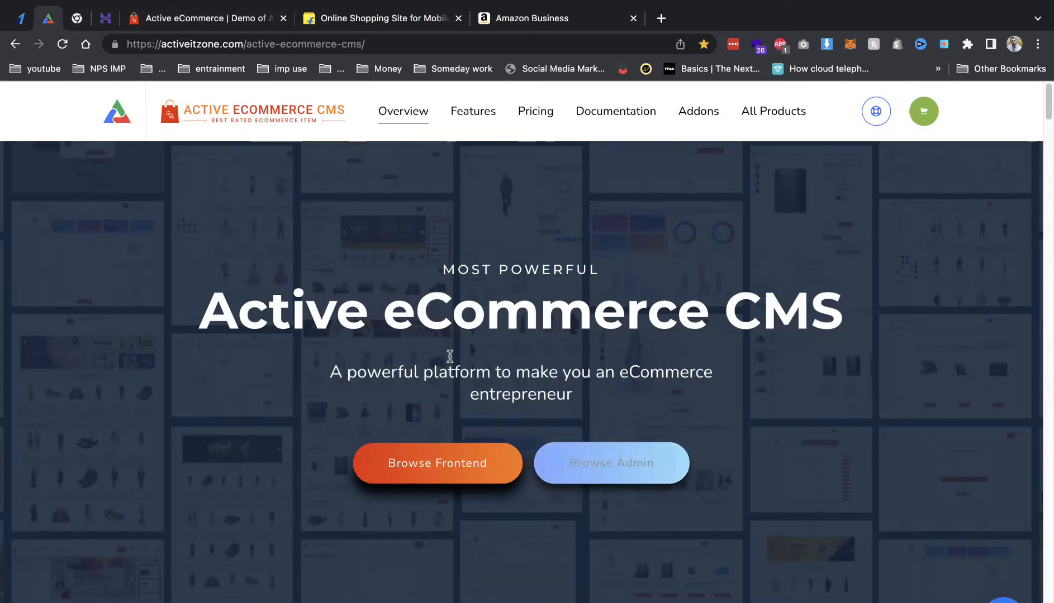
click(473, 462)
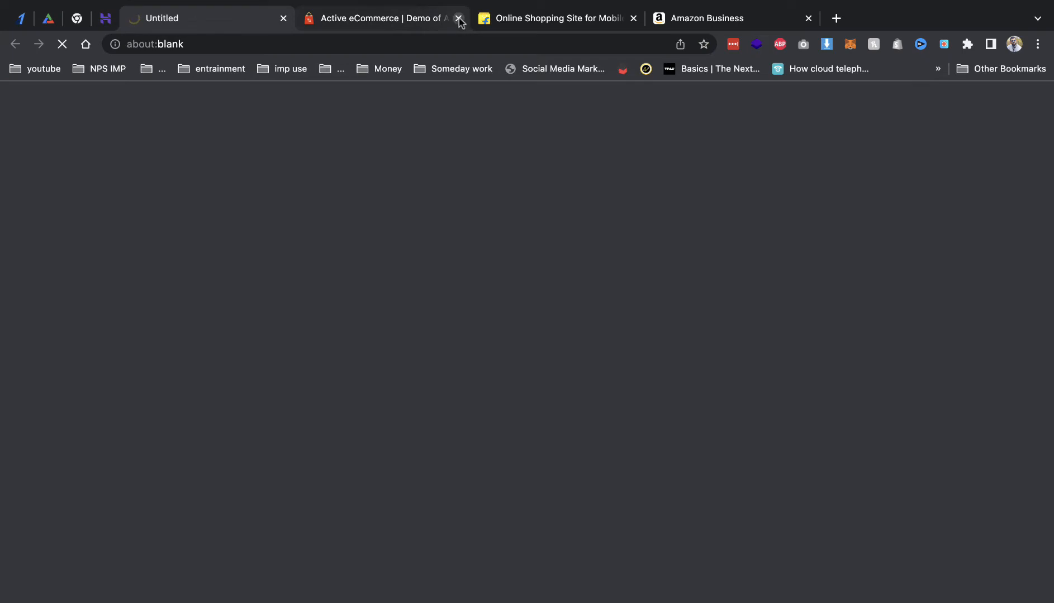
click(459, 18)
right_click(198, 22)
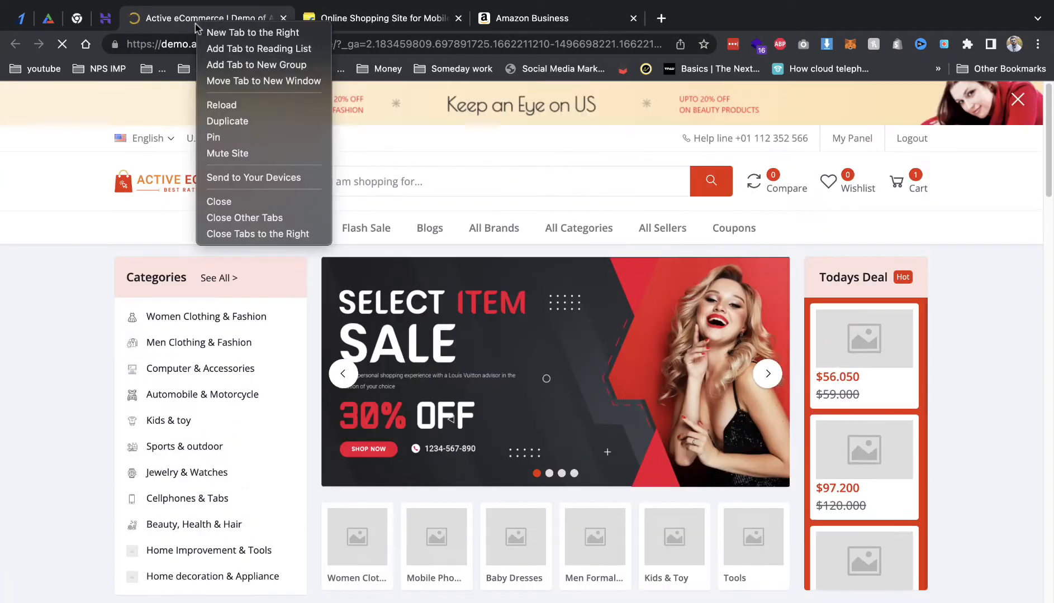
click(214, 138)
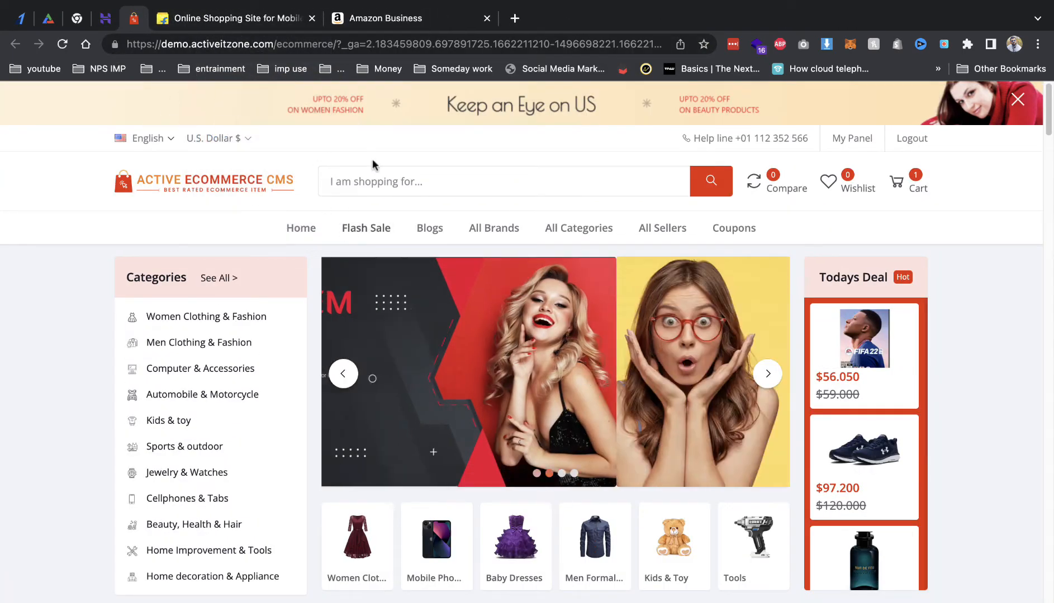
click(48, 19)
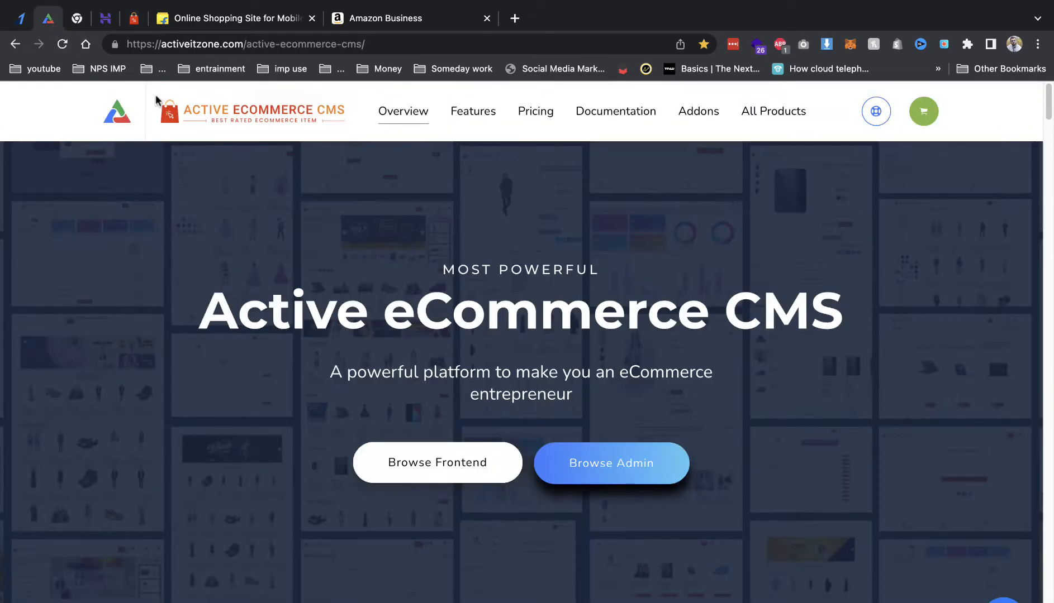
click(542, 134)
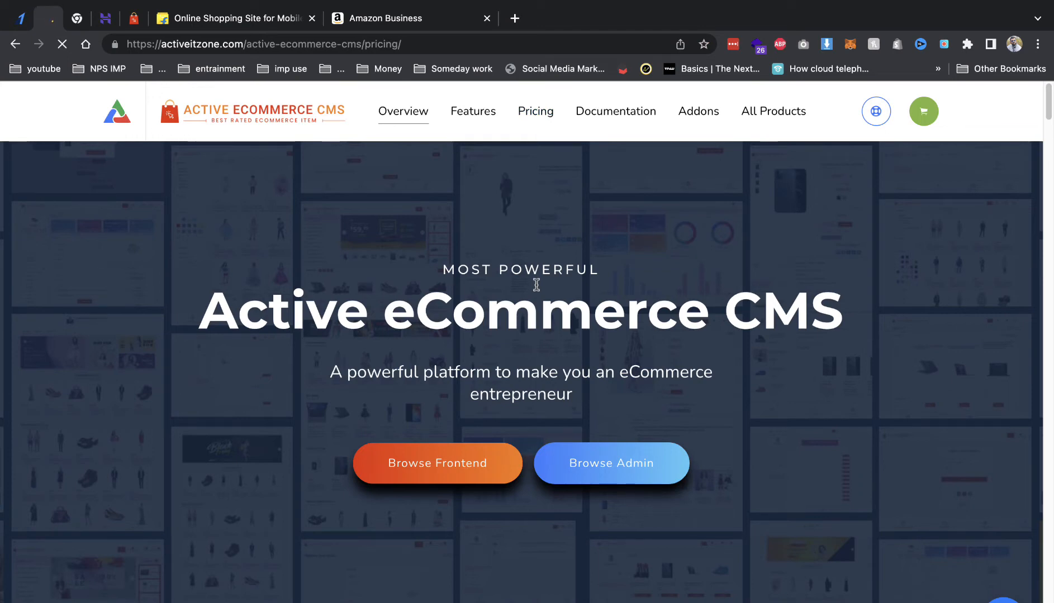
Step: Search Google for the $59 regular licence price in rupees (4,703.03), then go back
scroll(443, 347, down, 1)
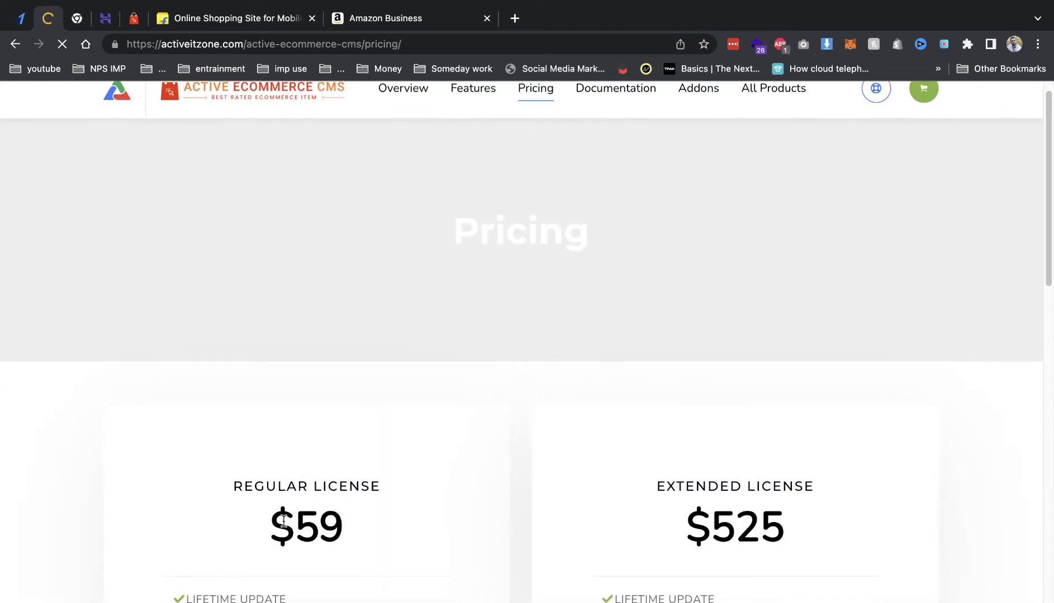
drag(286, 523, 342, 526)
scroll(324, 416, down, 3)
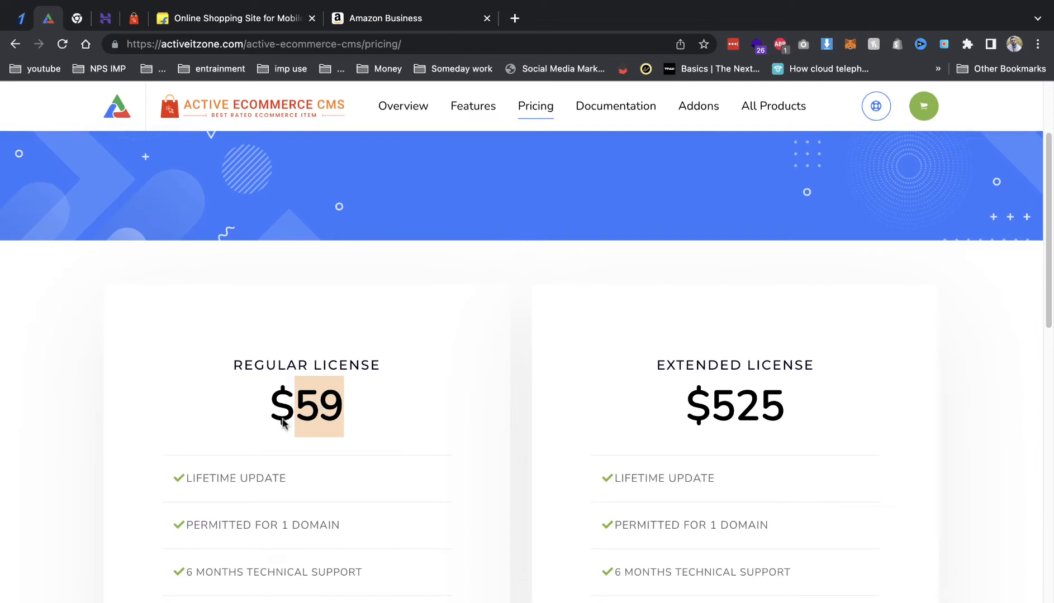
right_click(332, 404)
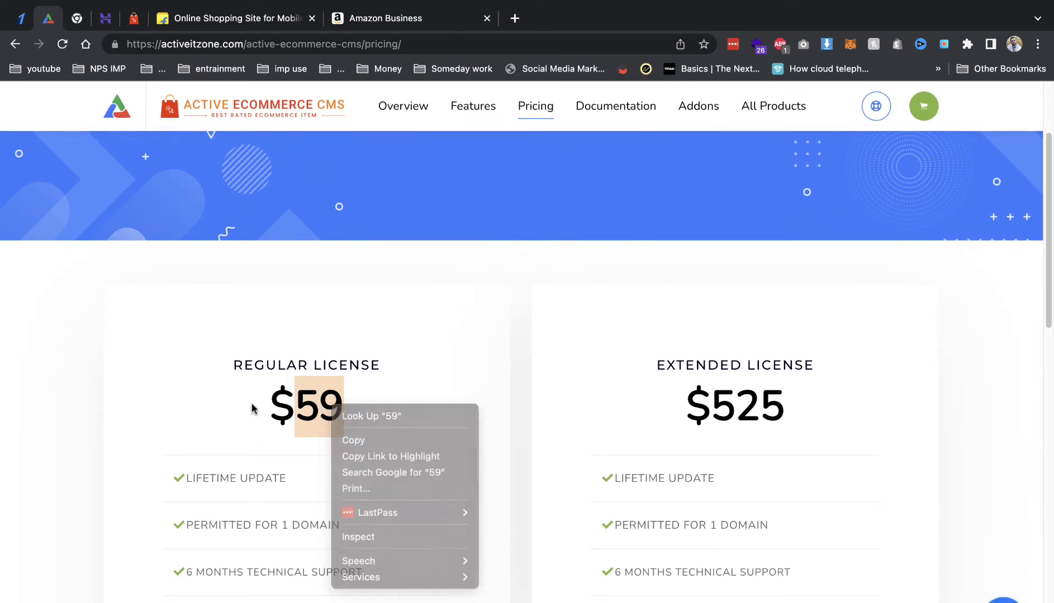
drag(255, 405, 360, 407)
right_click(289, 403)
click(366, 475)
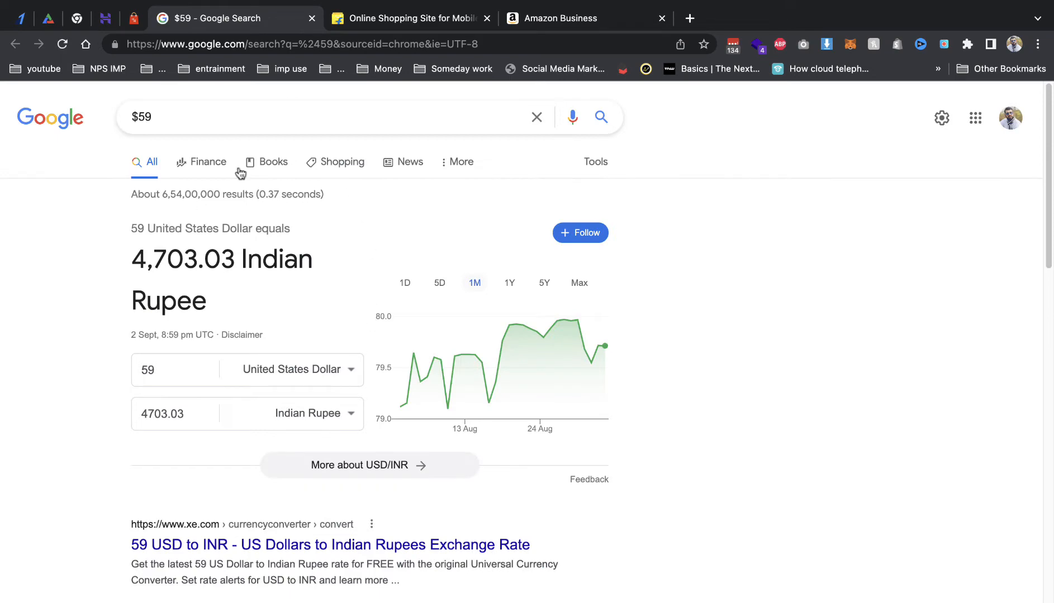
click(312, 18)
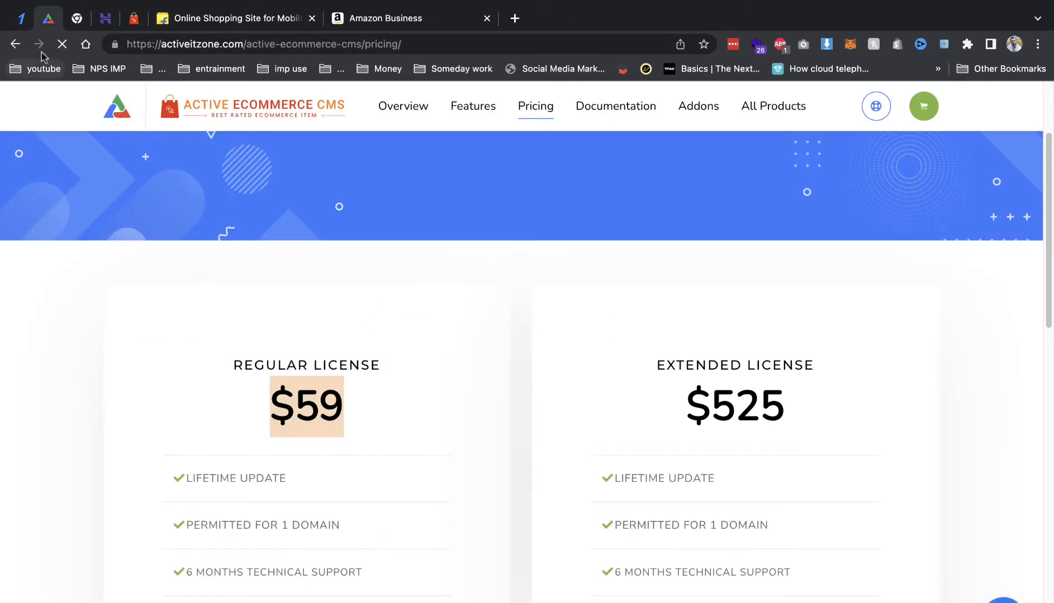
click(15, 44)
Step: Open hPanel's File manager (beta) from the Files section in a new tab
click(104, 19)
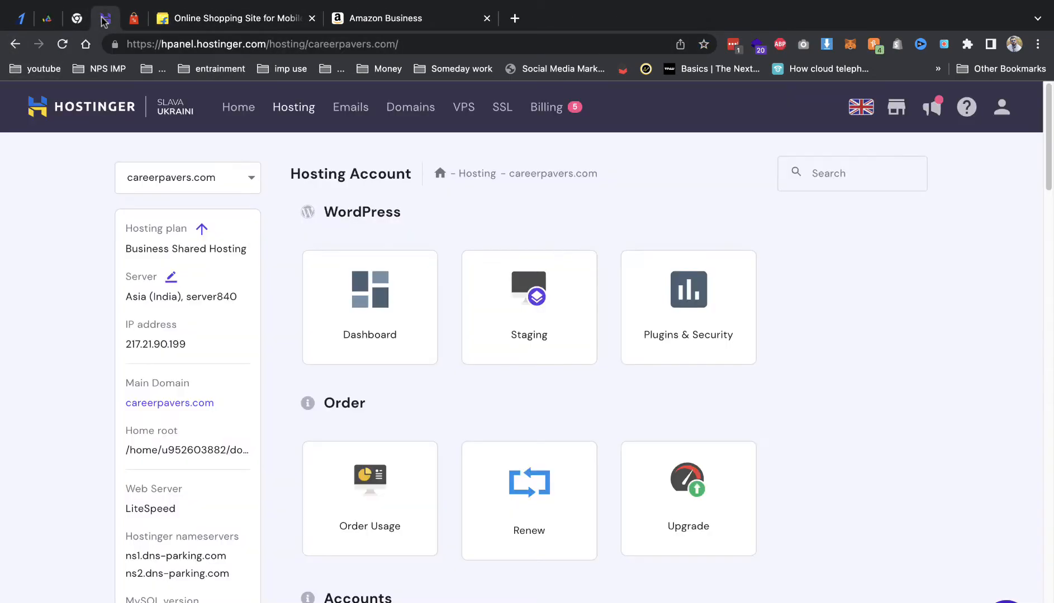
scroll(406, 293, down, 8)
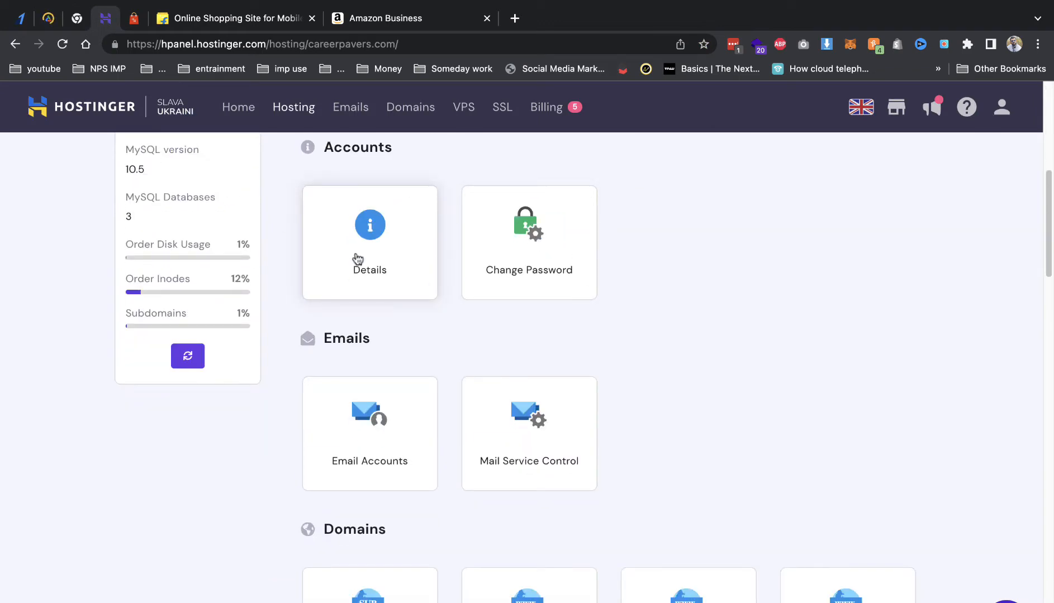
scroll(357, 261, down, 5)
scroll(361, 257, down, 2)
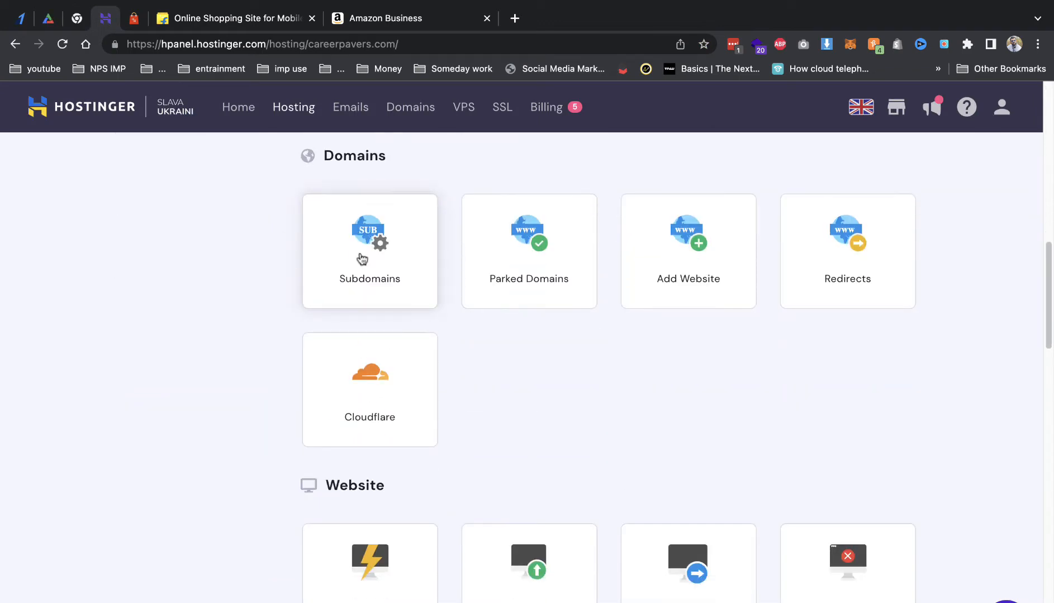
scroll(550, 428, down, 5)
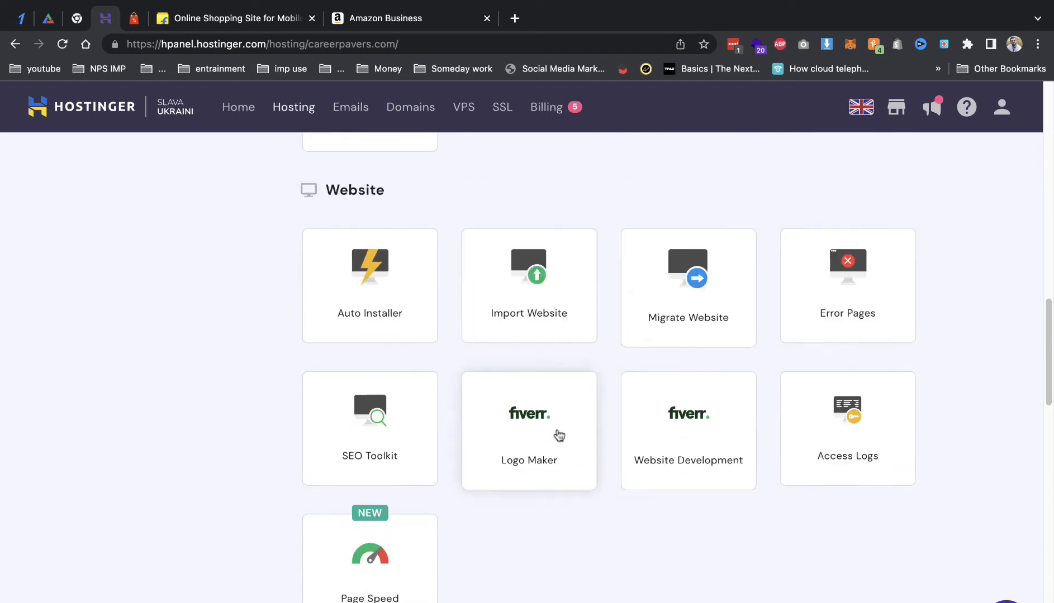
scroll(540, 425, down, 5)
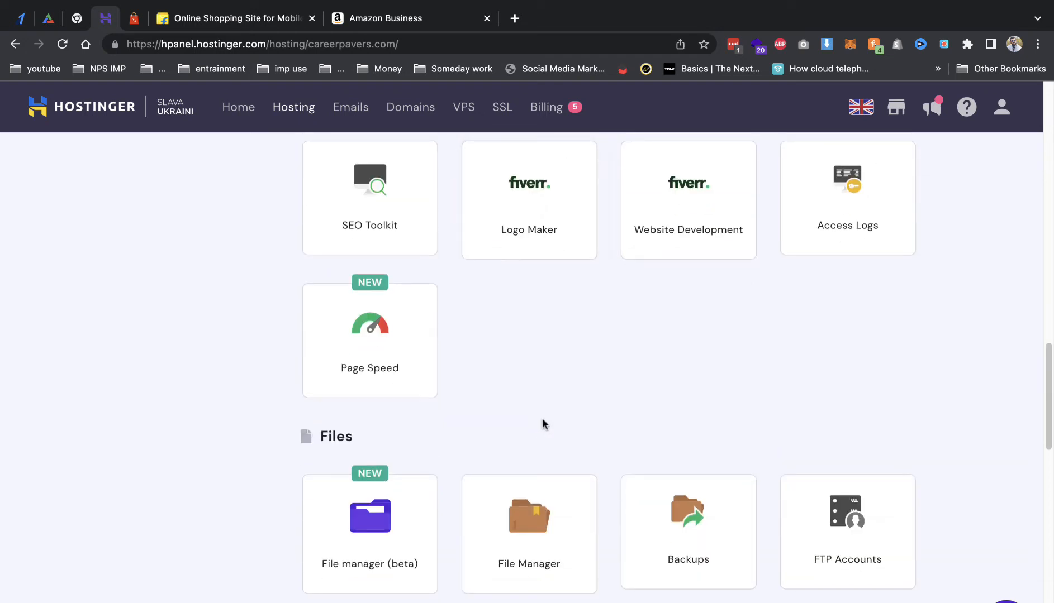
click(390, 506)
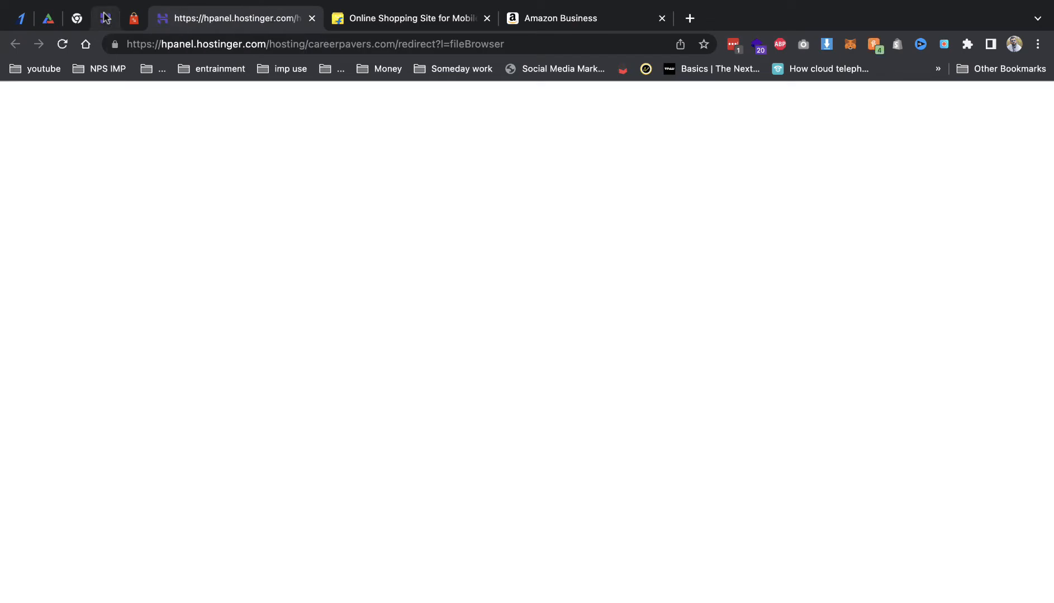
Step: Back in hPanel, open the Subdomains page under Domains for careerpavers.com
click(105, 18)
scroll(388, 407, up, 10)
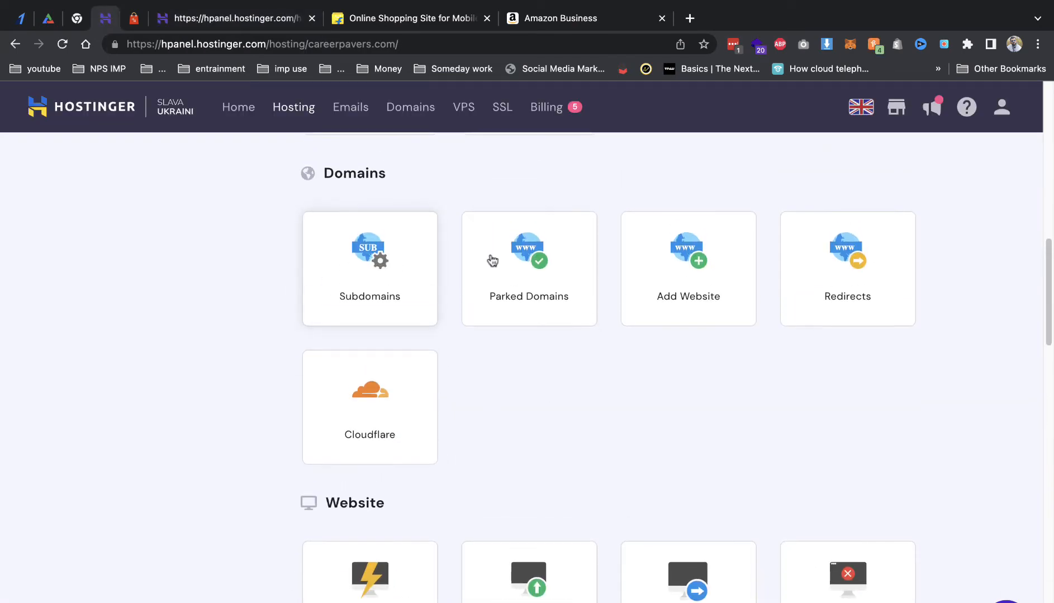
scroll(492, 261, up, 5)
scroll(642, 536, down, 1)
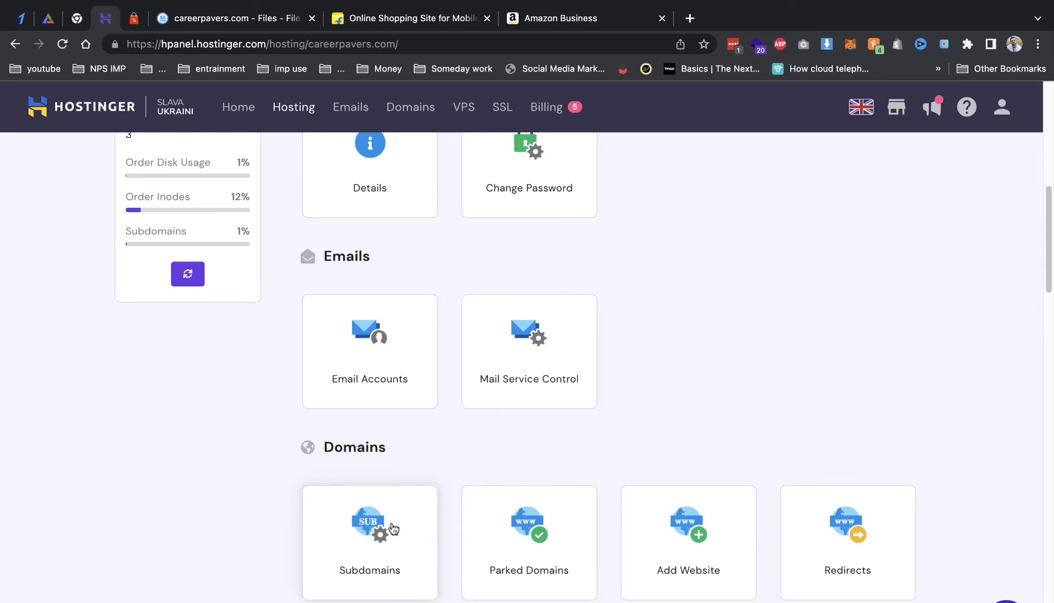
click(393, 527)
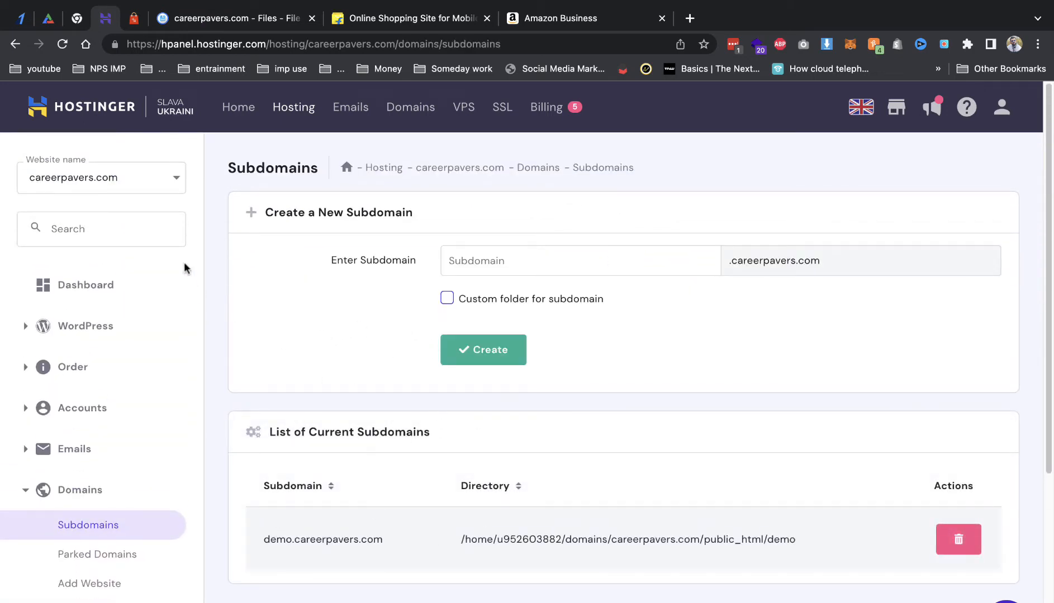
Step: Upload Archive.zip from the Desktop into public_html/demo, then return to hPanel
click(234, 18)
double_click(269, 254)
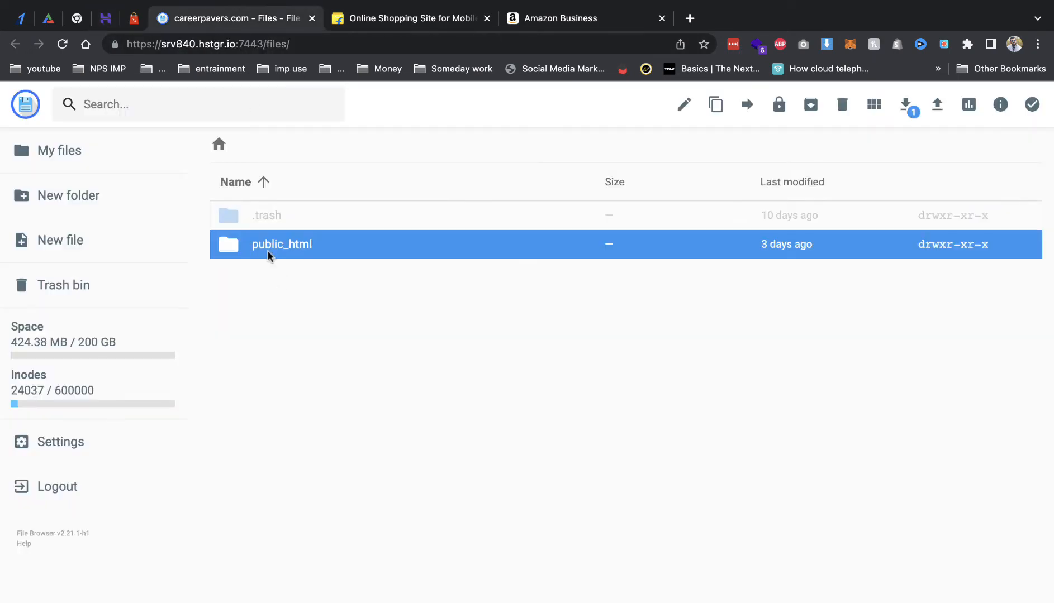
double_click(247, 218)
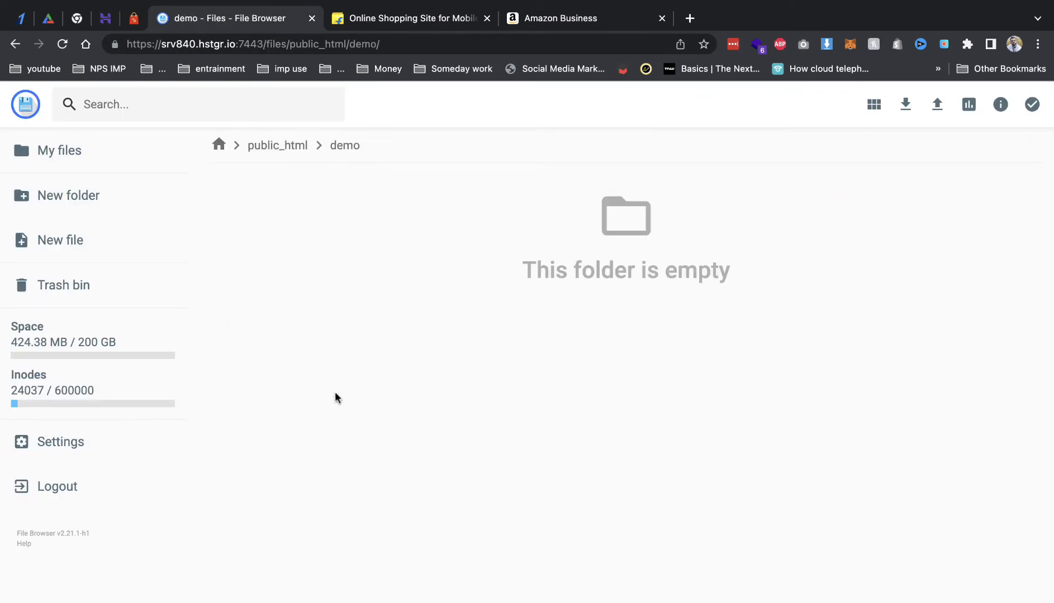
click(937, 106)
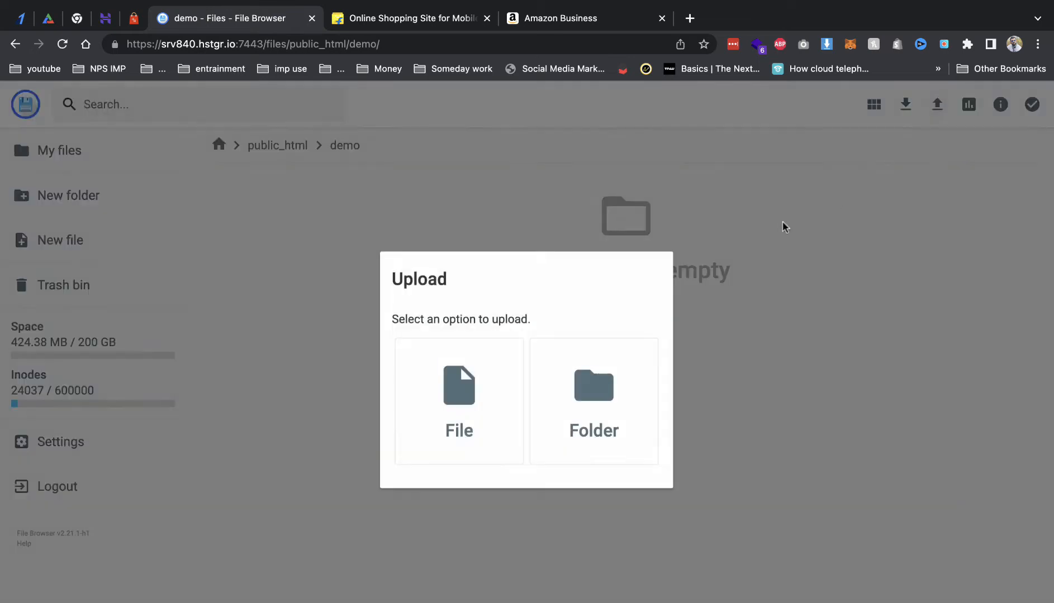
click(514, 375)
click(423, 251)
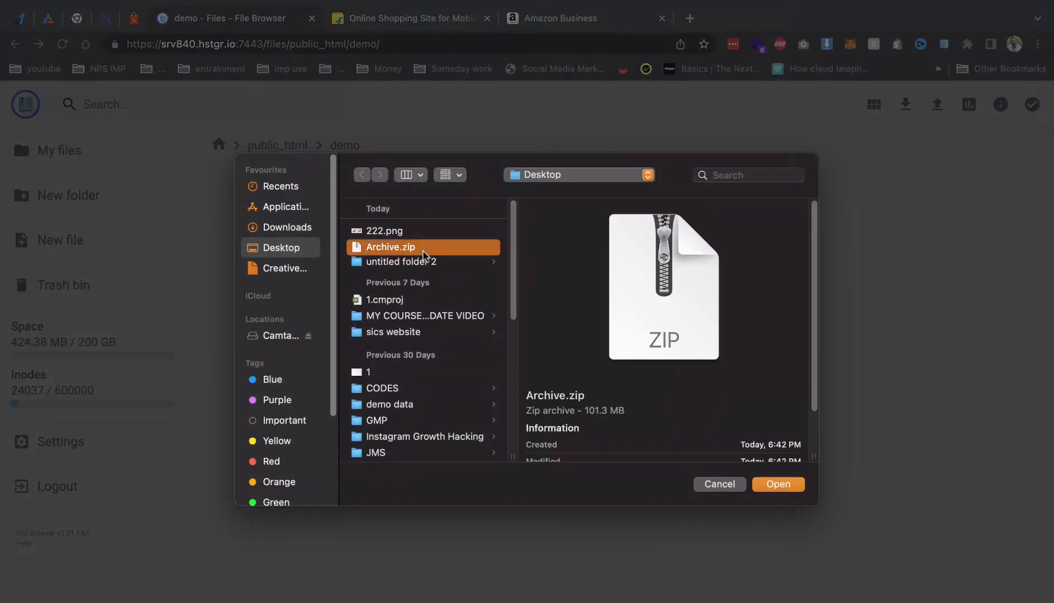
double_click(423, 248)
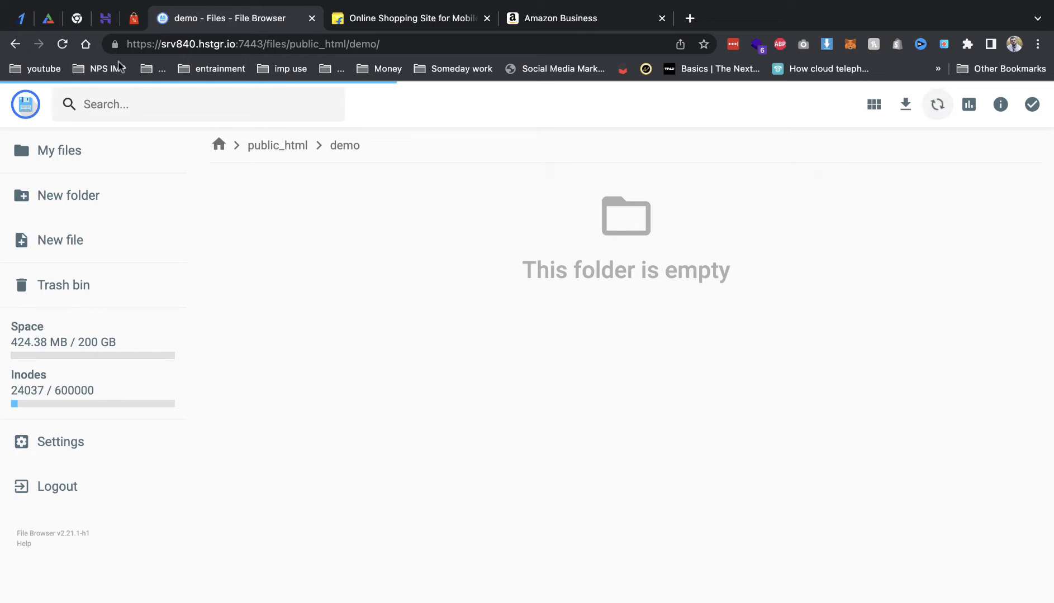
click(105, 19)
Step: Open phpMyAdmin for the demo database from the MySQL Databases page, then return to File Browser
scroll(170, 363, down, 5)
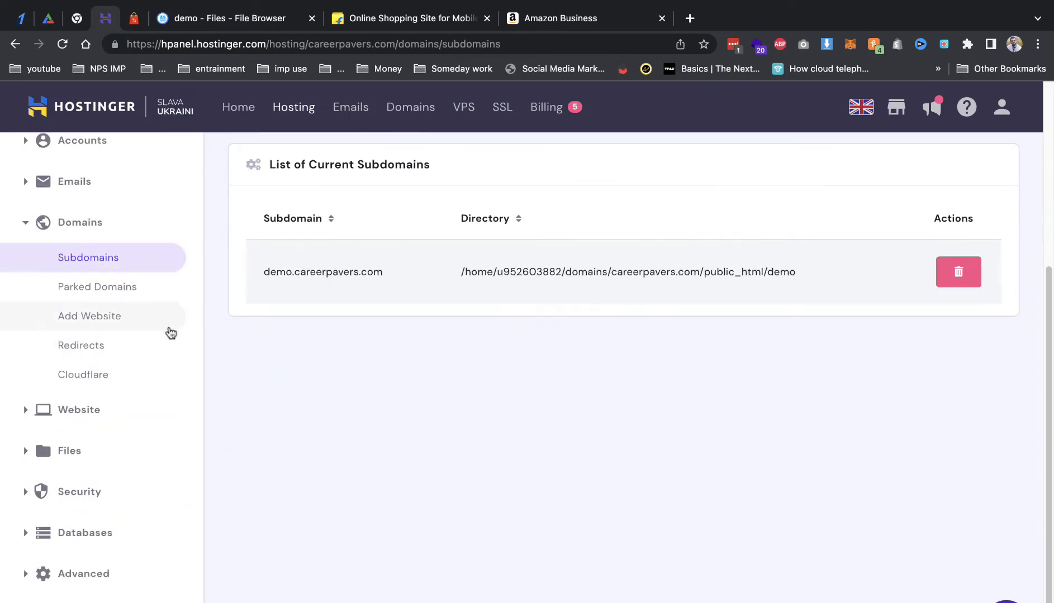
click(108, 532)
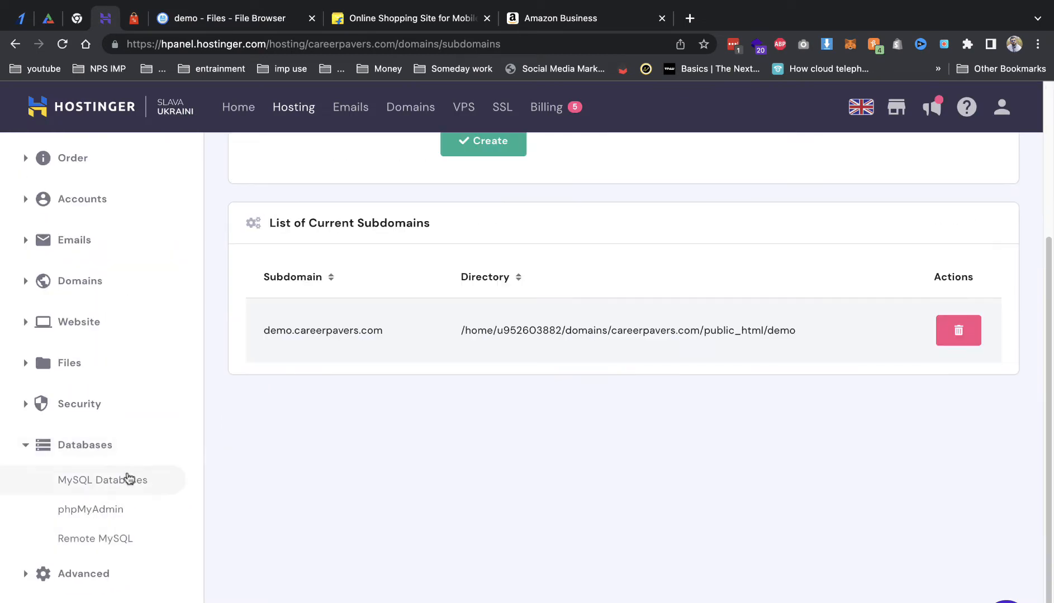
click(128, 479)
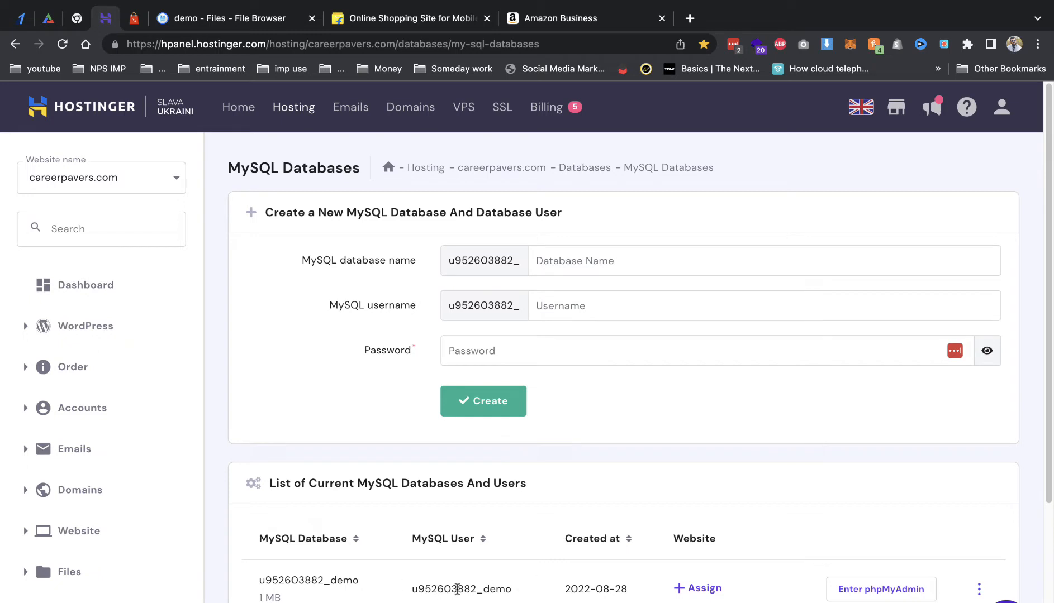
click(870, 588)
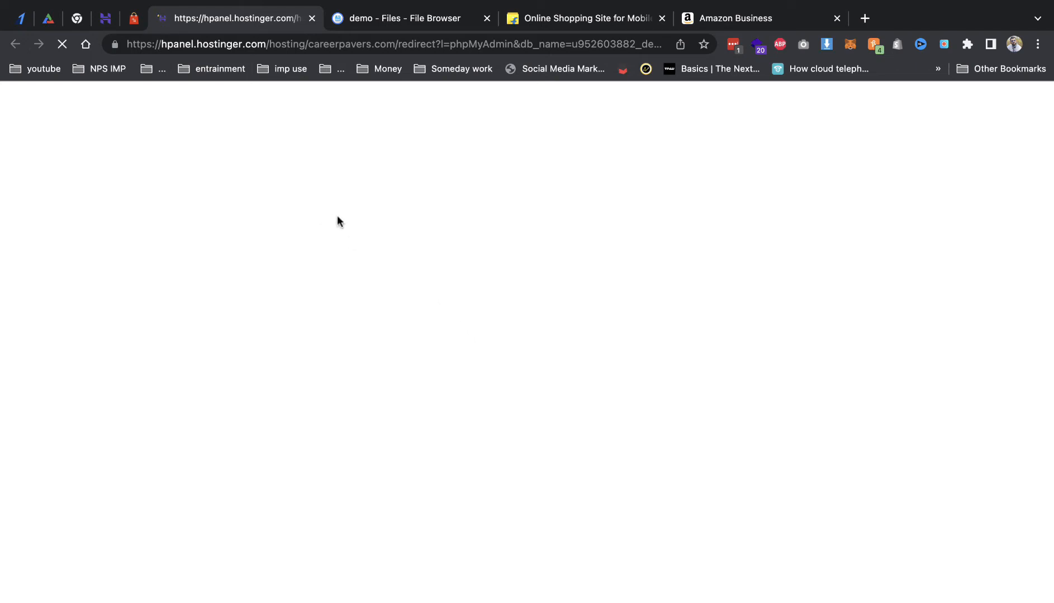
click(353, 19)
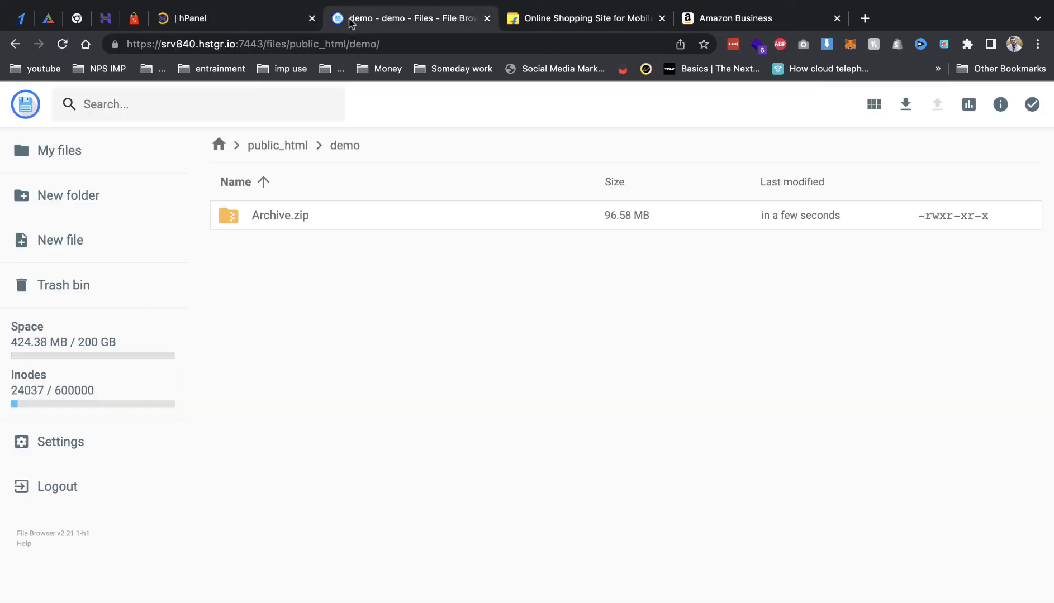
Step: Unarchive Archive.zip with folder name demo and the .. parent as destination
right_click(388, 223)
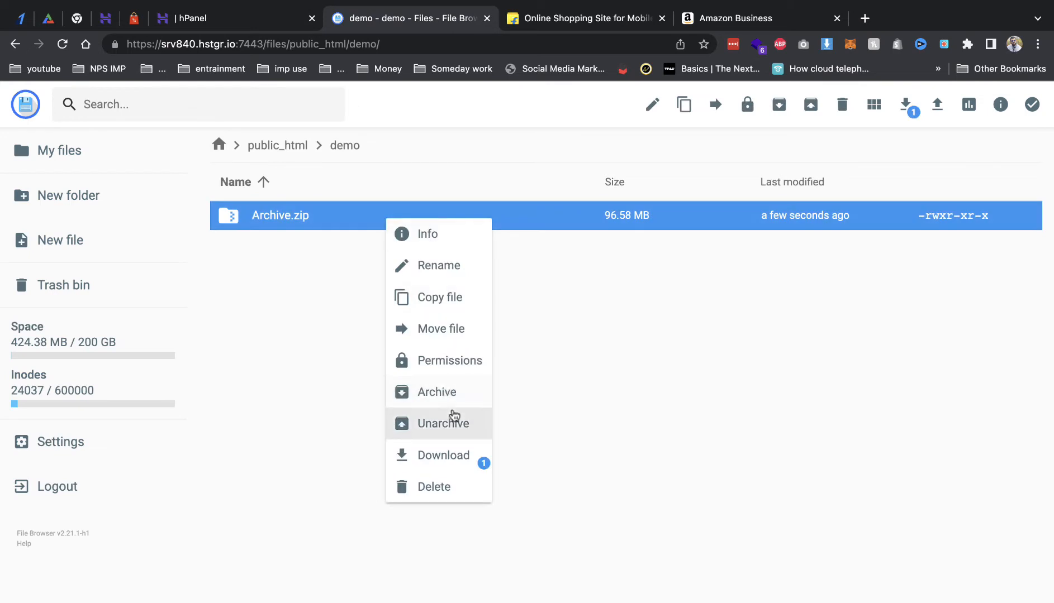
click(459, 422)
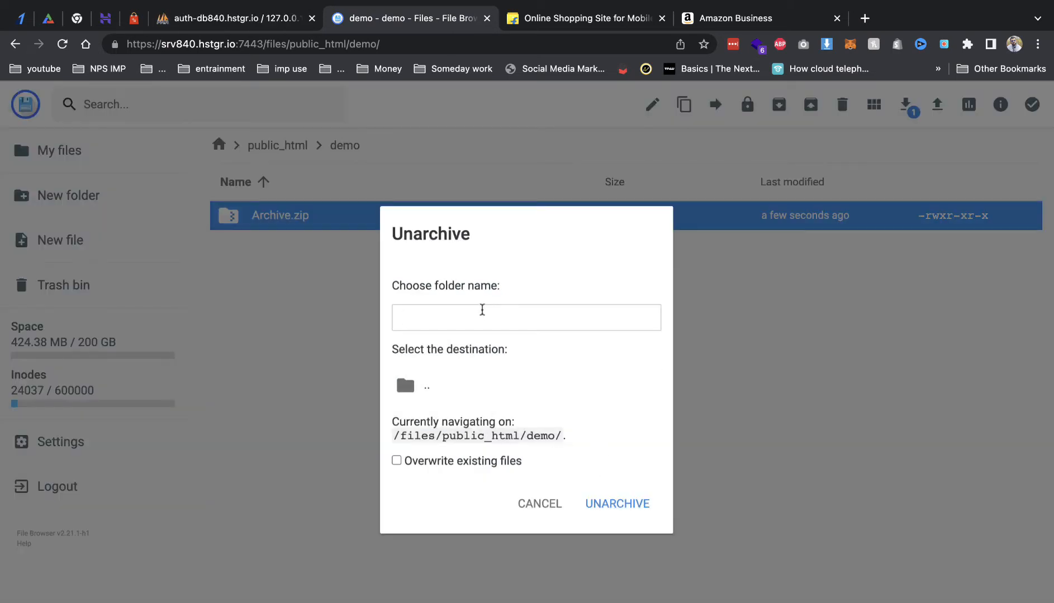
text(demoo)
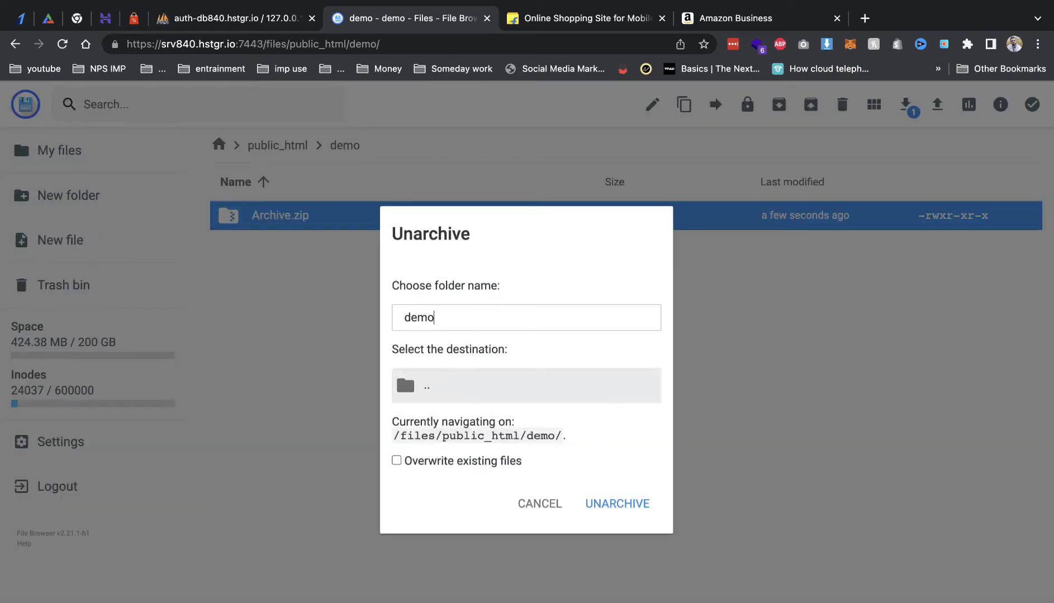
click(476, 391)
click(514, 323)
key(BackSpace)
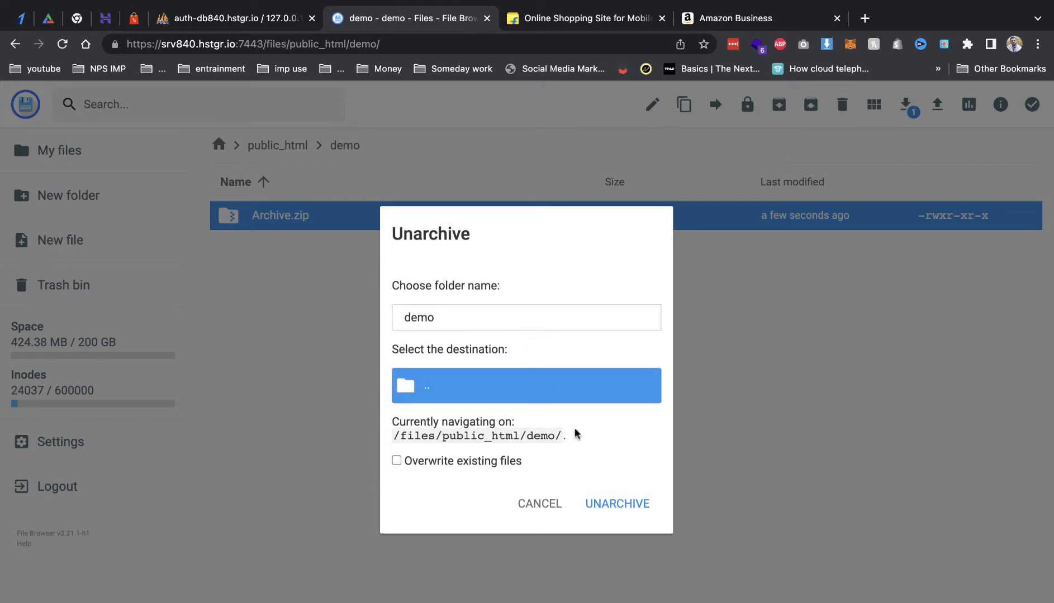
click(625, 504)
Step: Confirm the demo database is empty in phpMyAdmin, copy its name from hPanel, and return to the extracted files
click(218, 25)
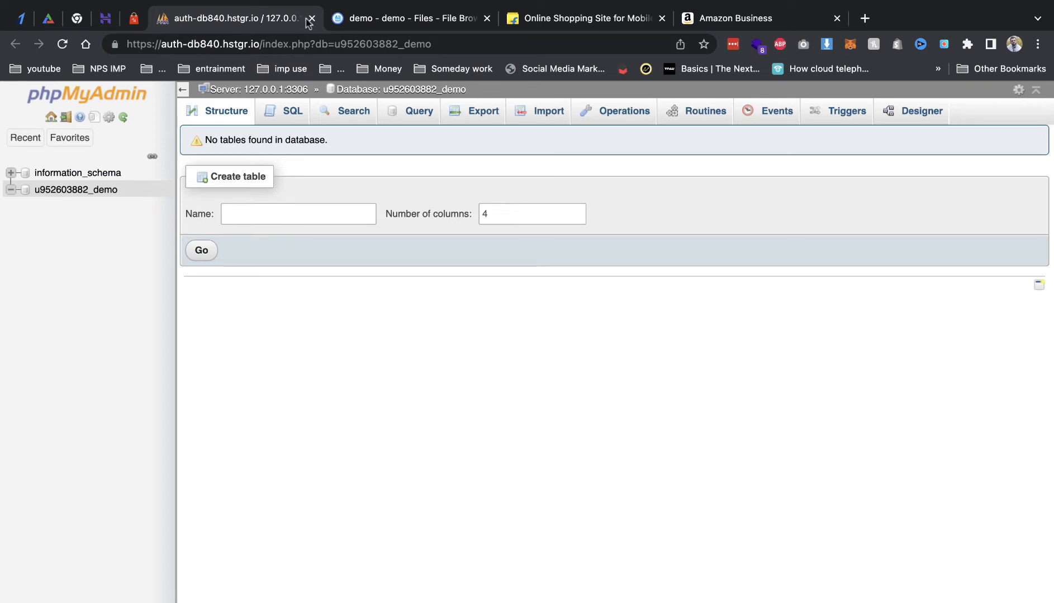
click(312, 19)
click(105, 18)
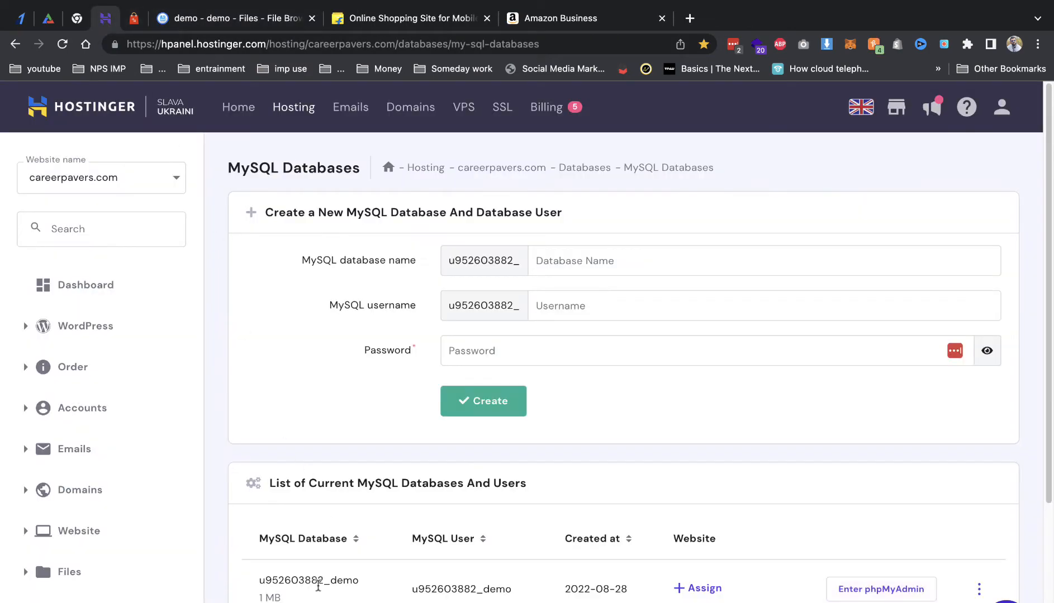
double_click(318, 581)
key(super+c)
click(228, 19)
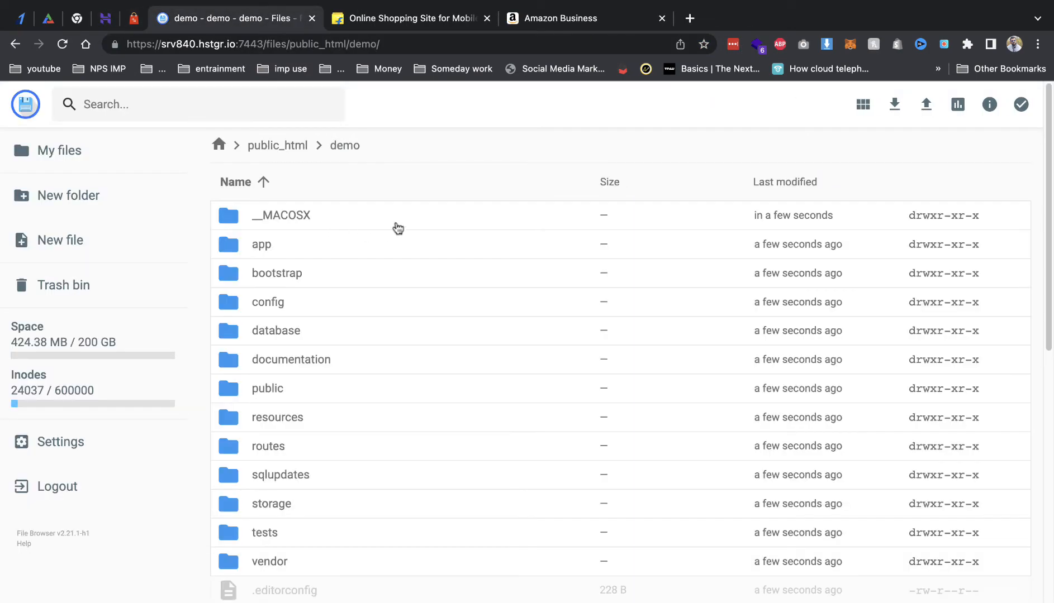
click(395, 45)
Step: Load demo.careerpavers.com, start the installation and pass the file permissions check
text(demo)
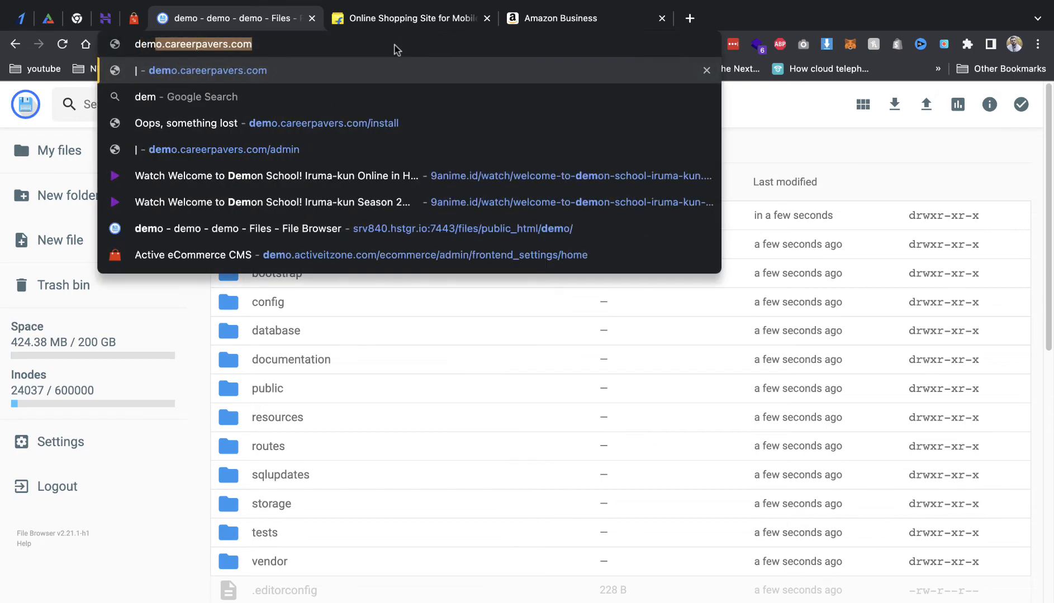
key(Return)
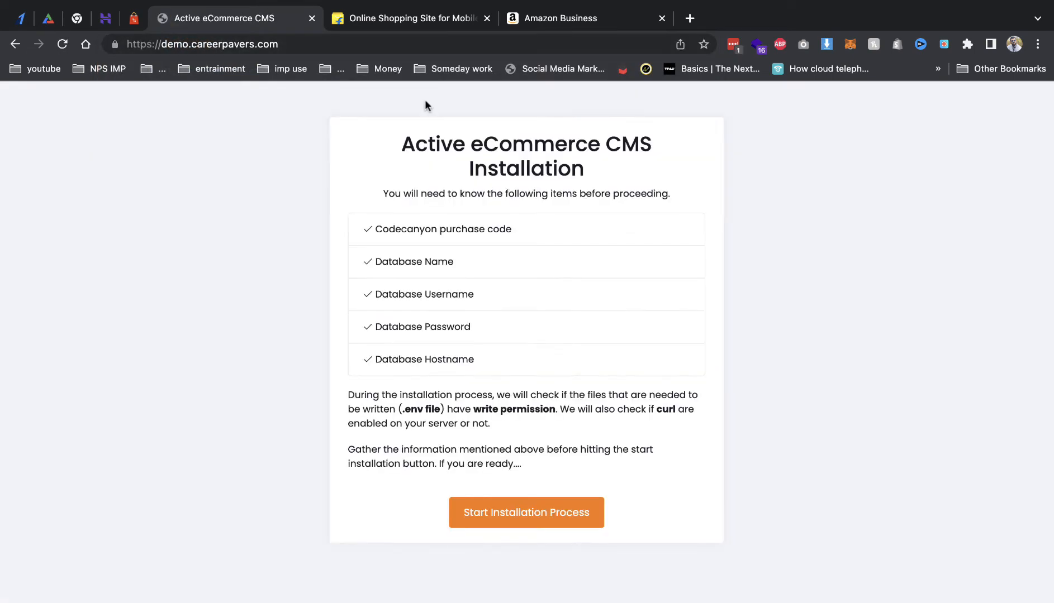
click(534, 516)
click(502, 393)
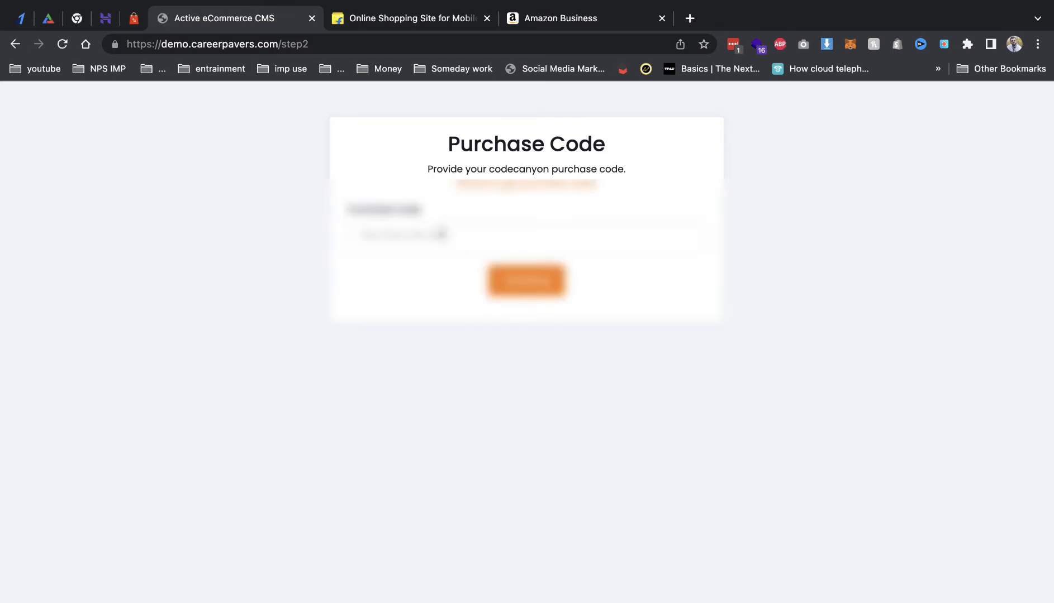
Step: Enter the purchase code and submit it
click(385, 238)
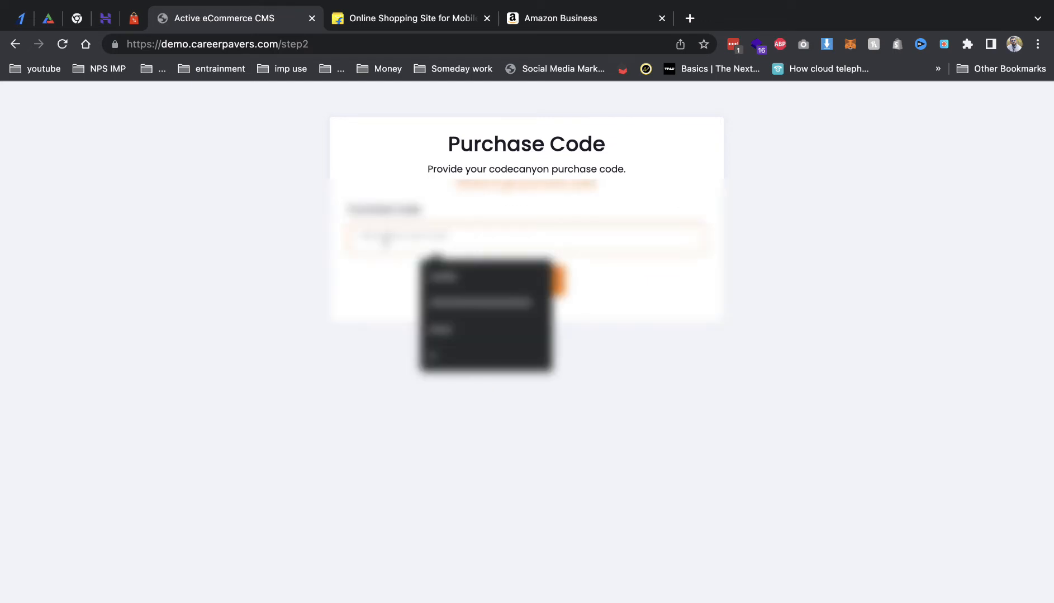
text(1234)
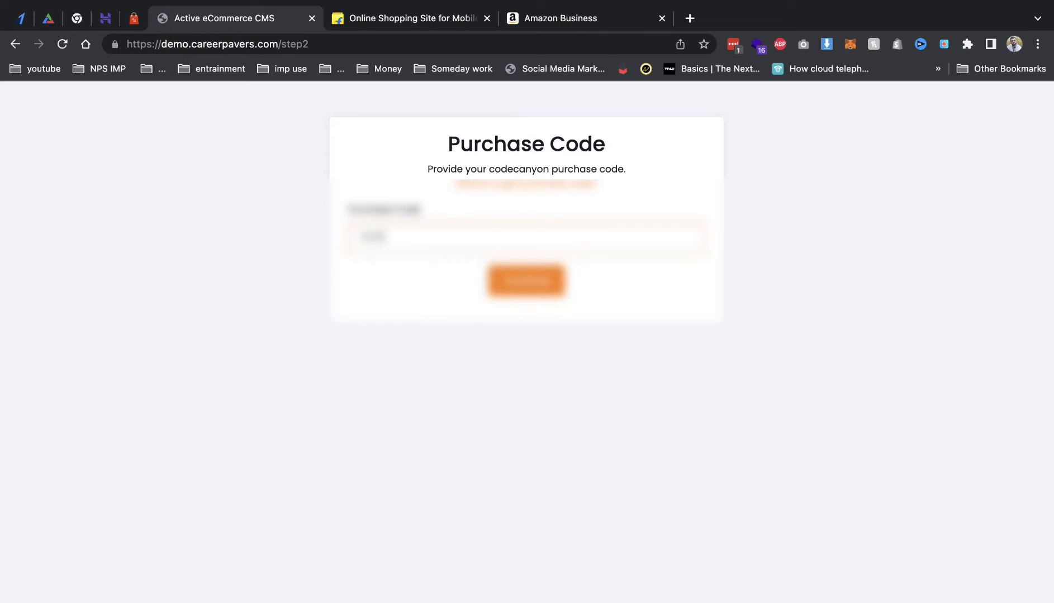
text(567890123)
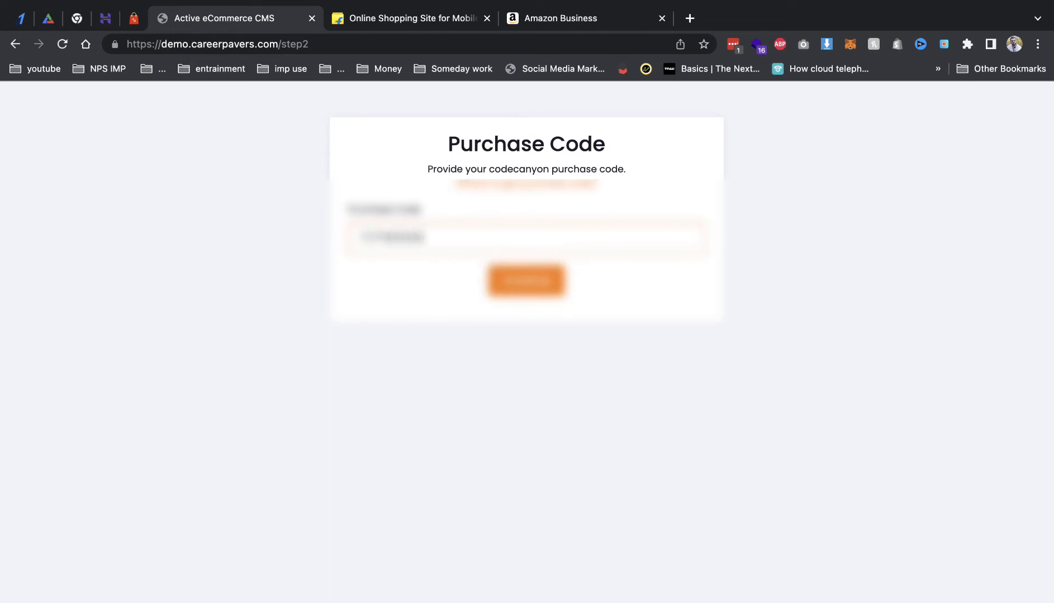
text(4567)
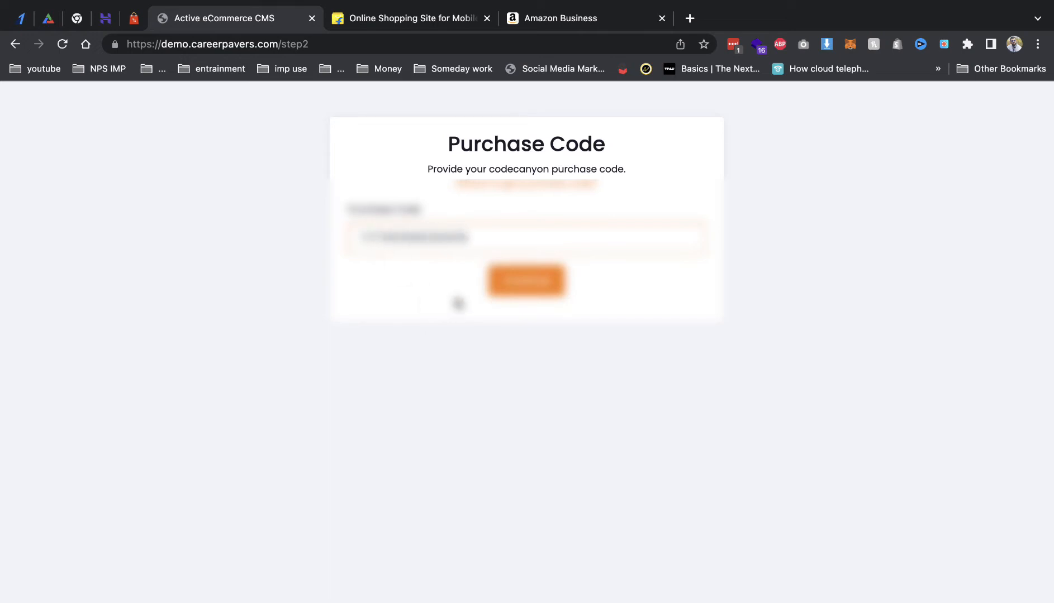
click(493, 286)
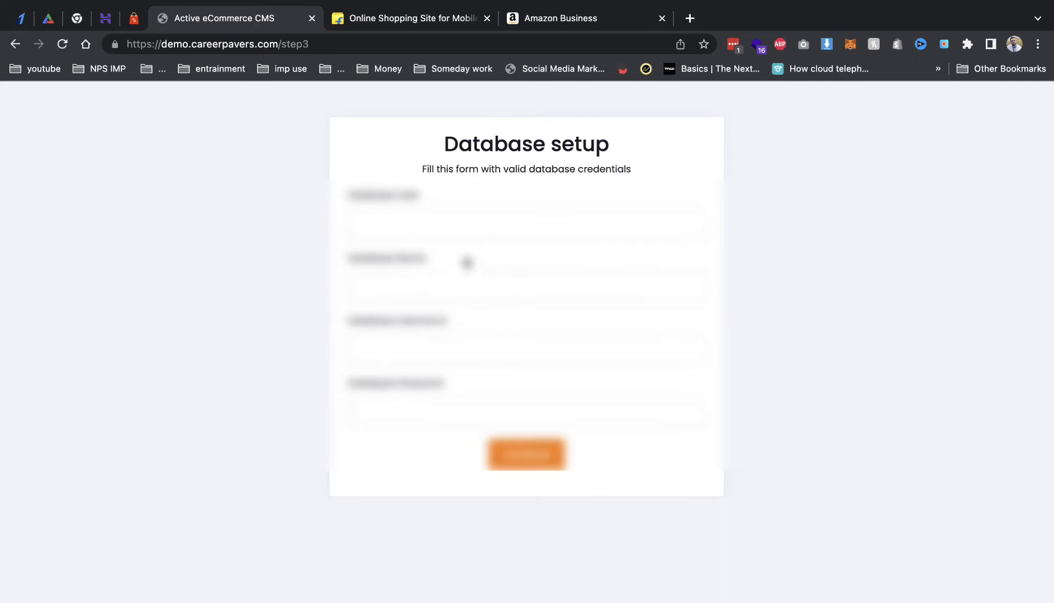
Step: Connect to host localhost with the pasted database name, username and password, then import the SQL
text(loc)
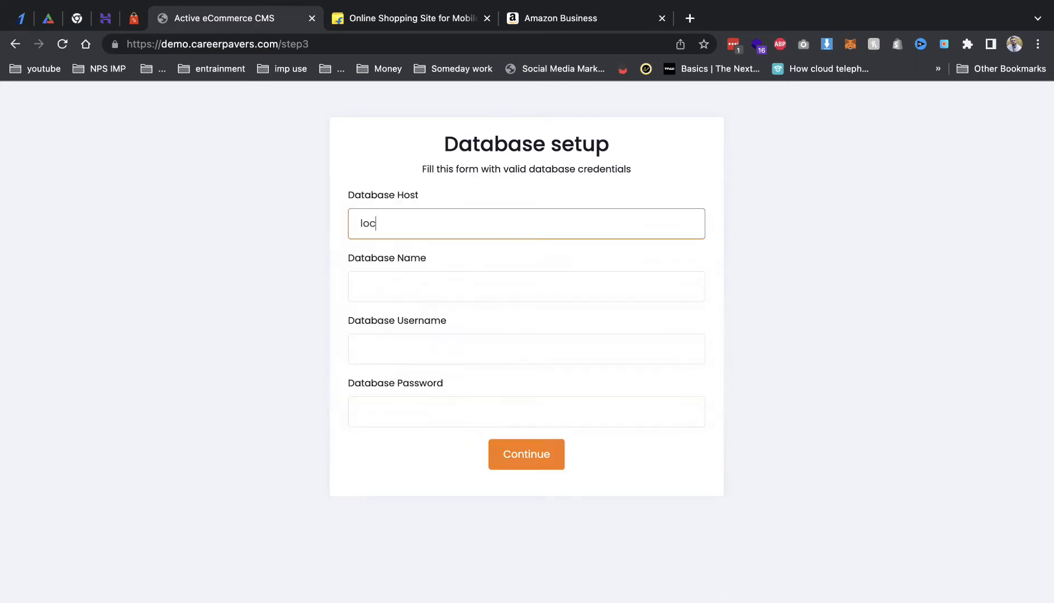
text(alhost)
key(Tab)
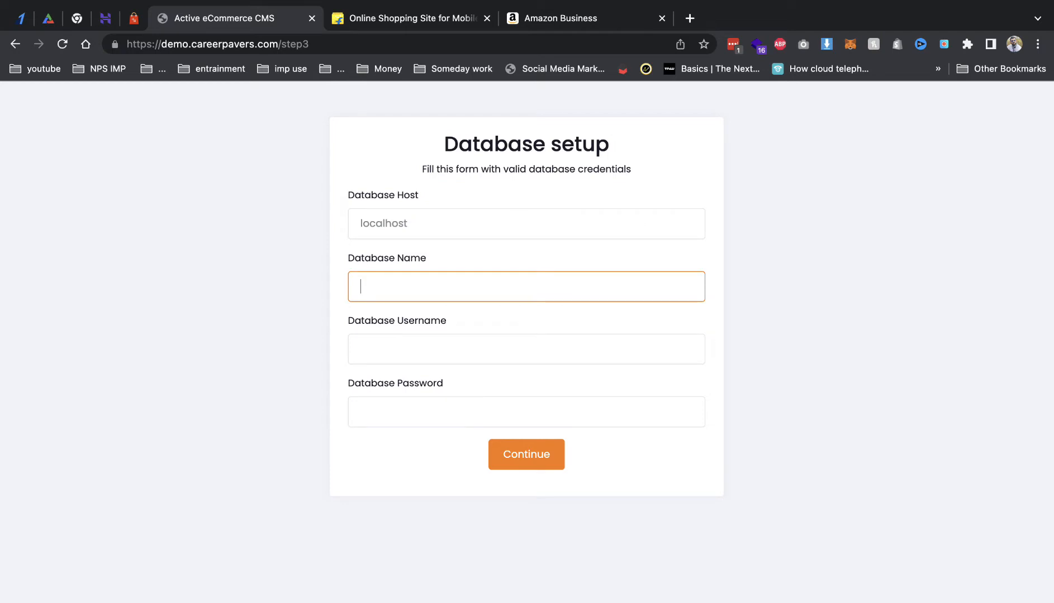
key(super+v)
key(Tab)
key(super+v)
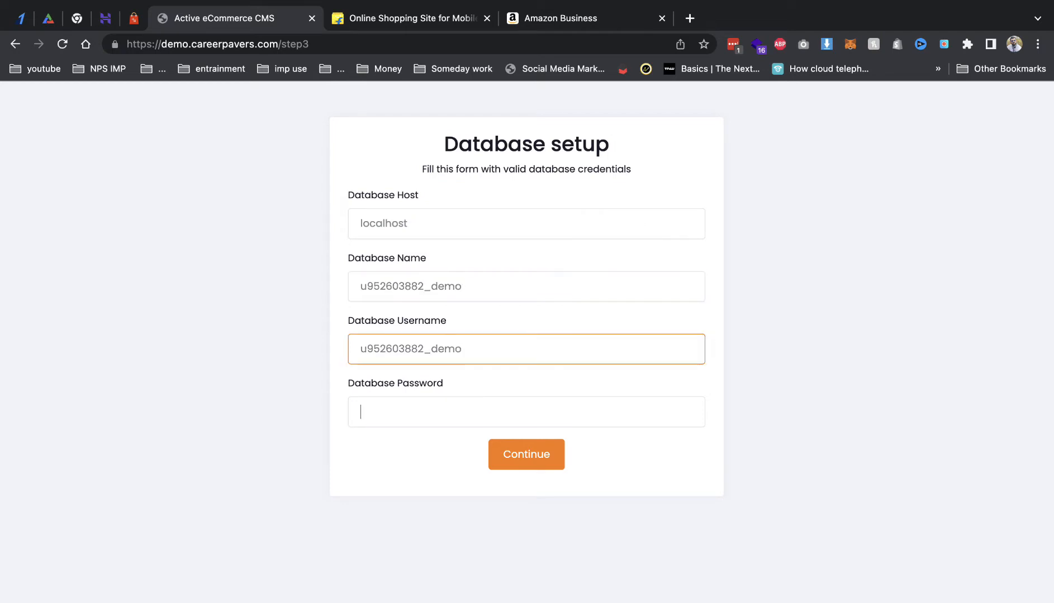
key(Tab)
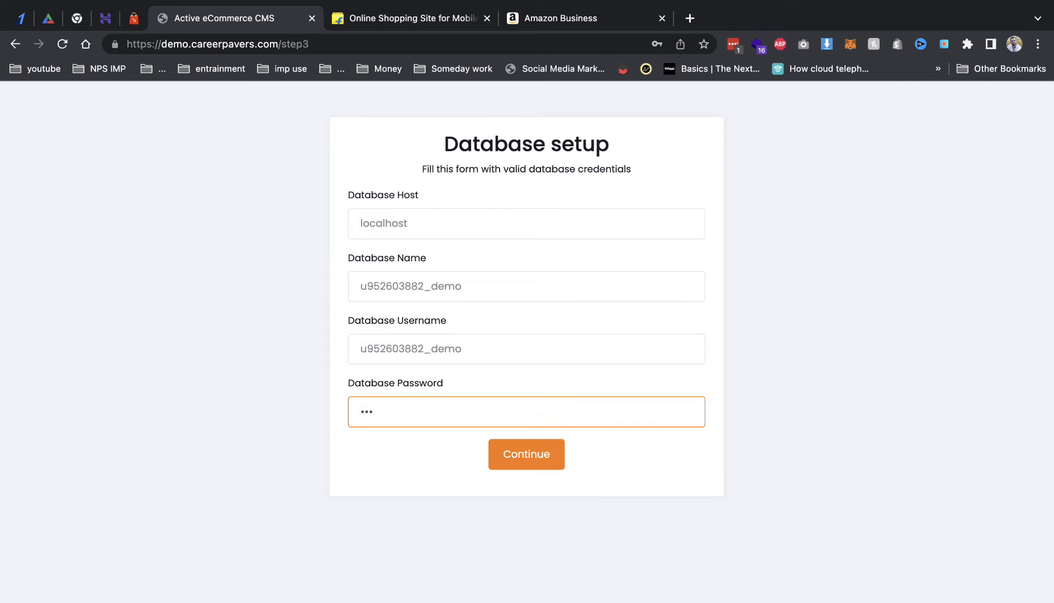
text(••)
click(527, 457)
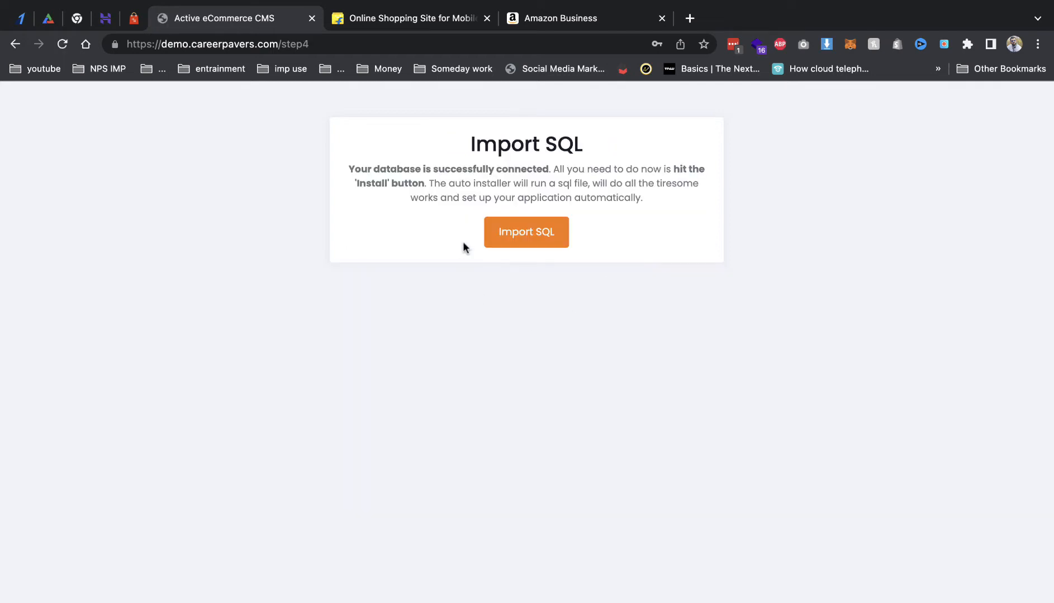
click(512, 237)
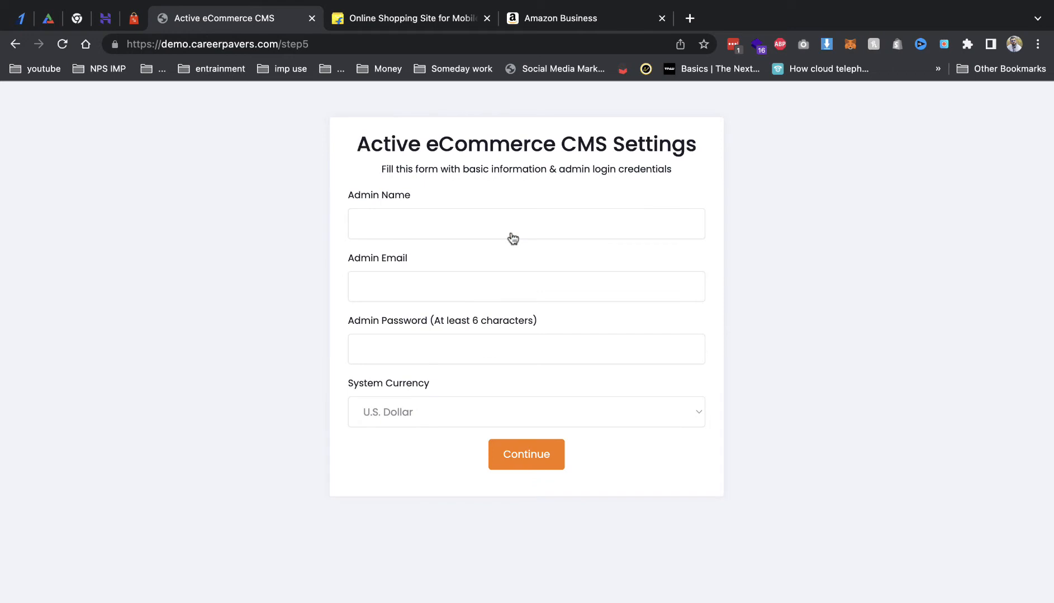
Step: Enter admin name 'admin', the admin e-mail and a password, choose Indian Rupee currency, and submit
click(478, 231)
click(448, 264)
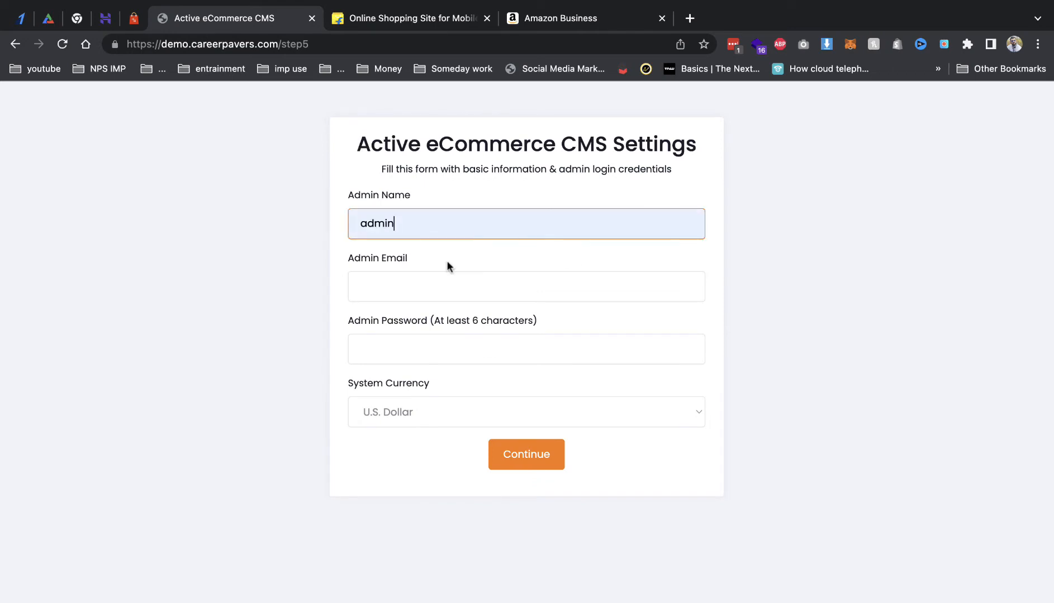
key(Tab)
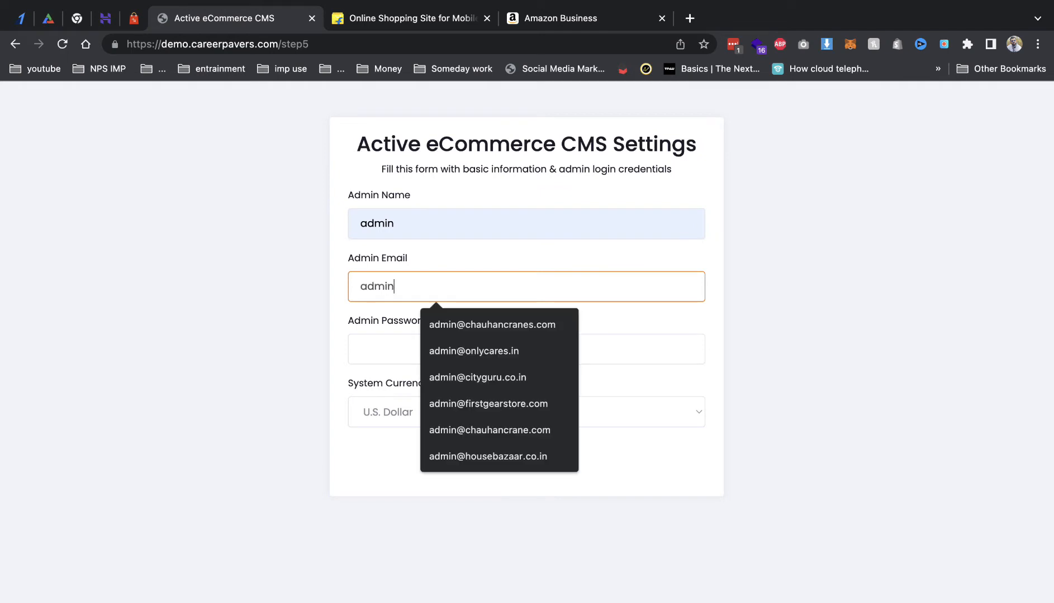
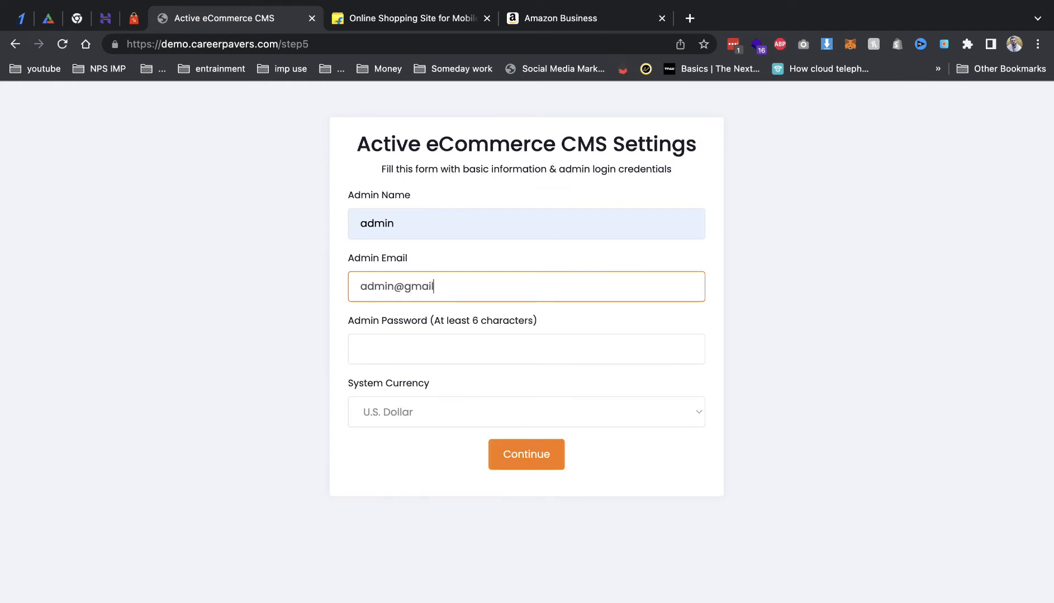
key(Tab)
key(shift+Tab)
key(super+c)
key(Tab)
text(12)
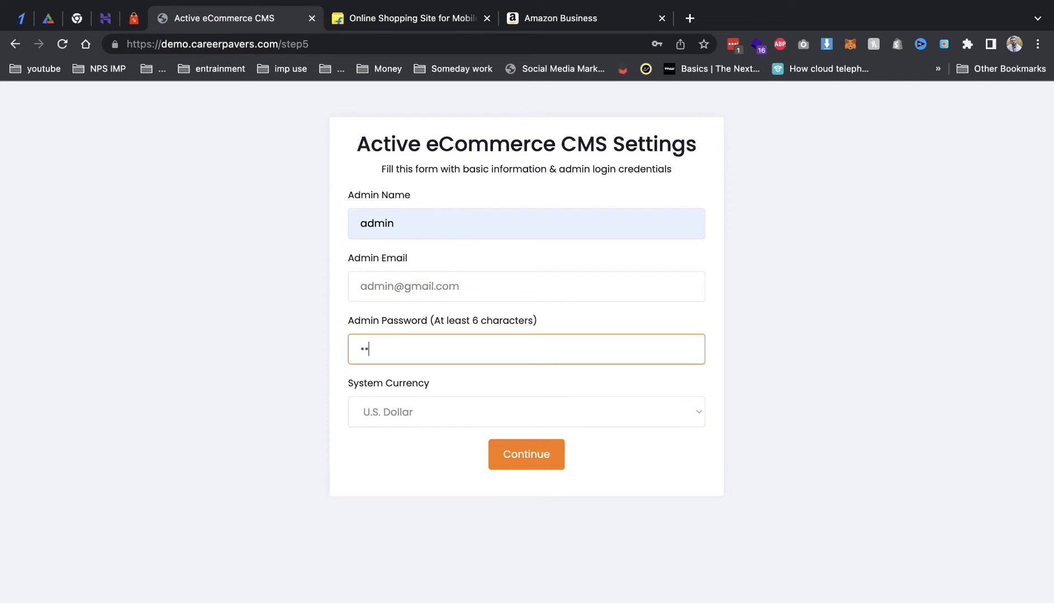
key(Tab)
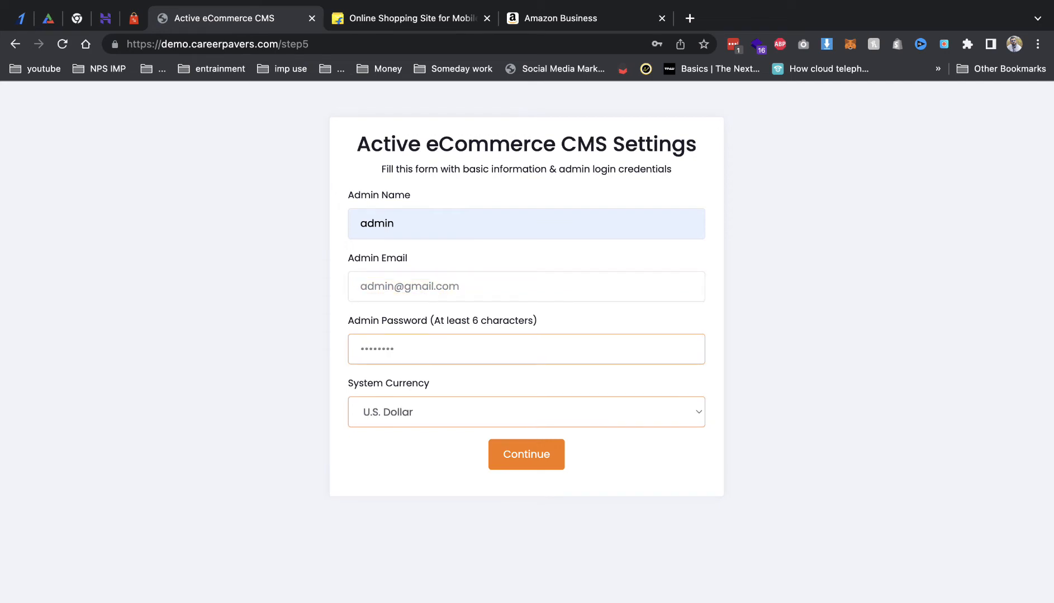
text(in)
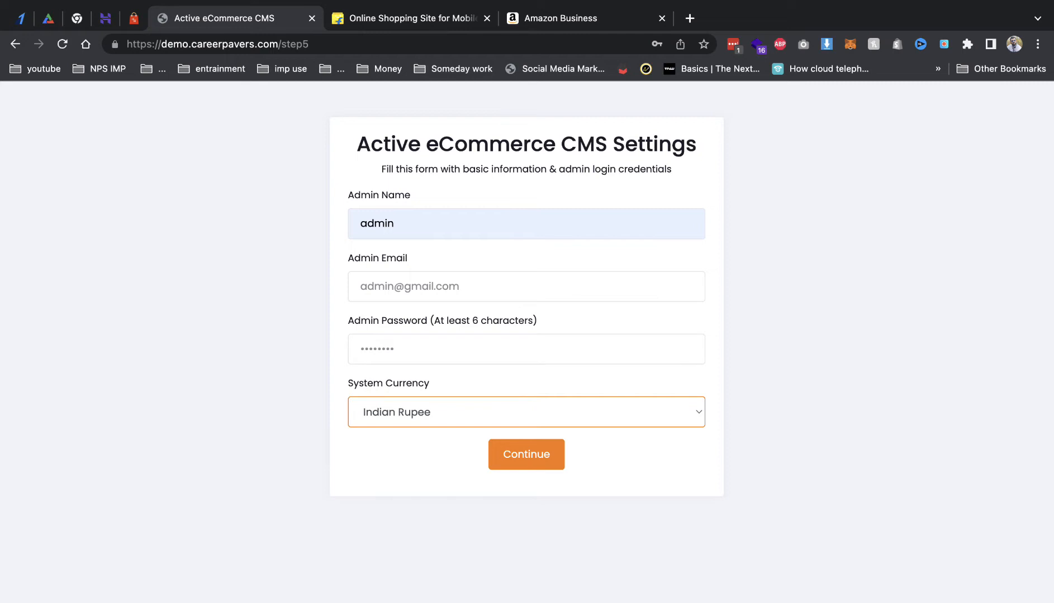
click(541, 454)
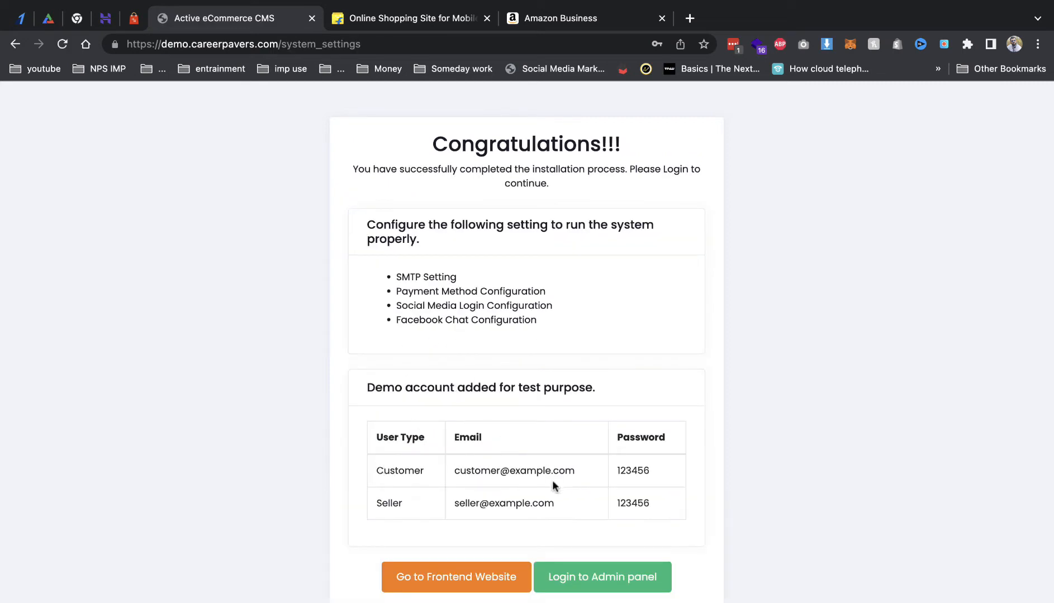
Step: Select the demo seller and customer login details, then open the new store's frontend website
drag(441, 503, 590, 505)
drag(516, 471, 626, 480)
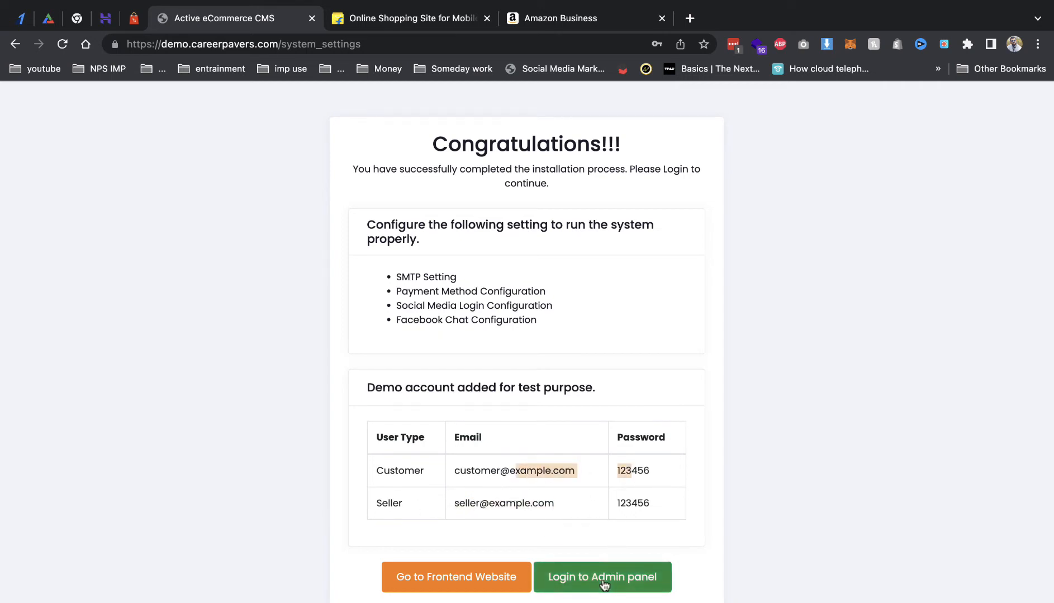
click(483, 574)
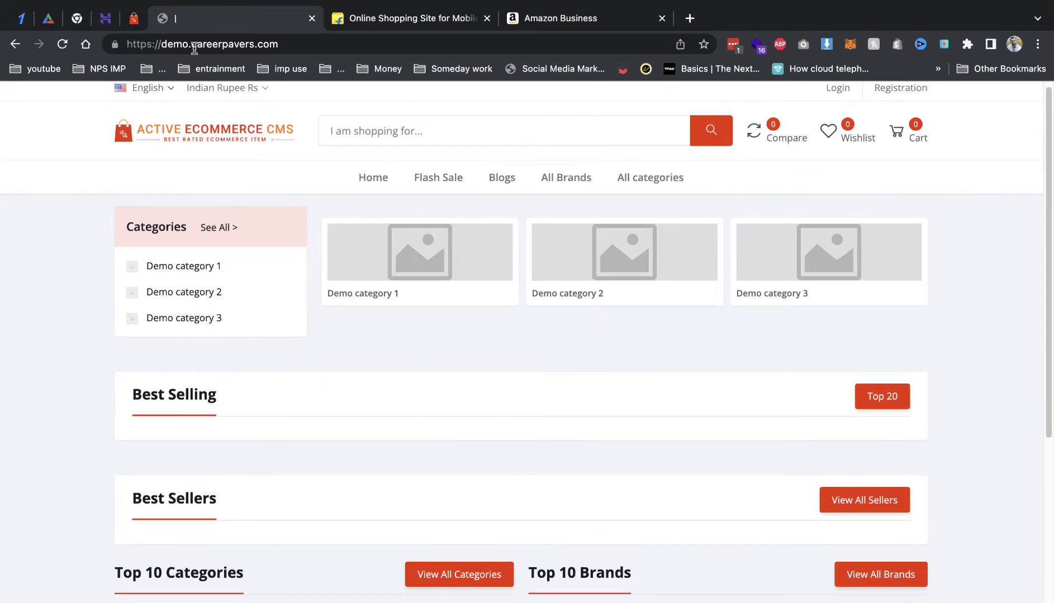
Step: Compare the new store's home page with the reference demo store tab
click(139, 20)
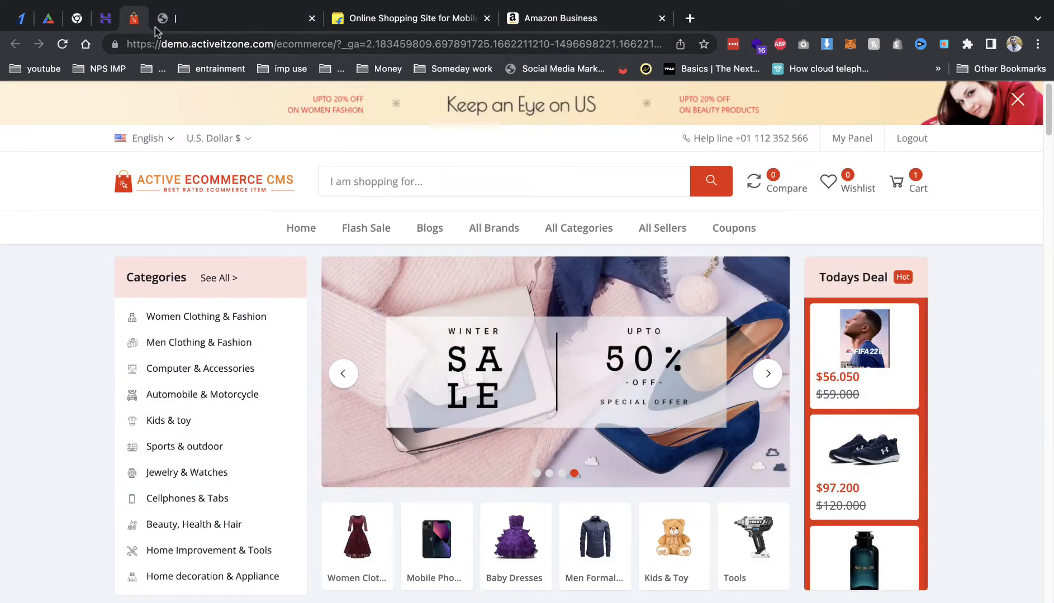
click(235, 18)
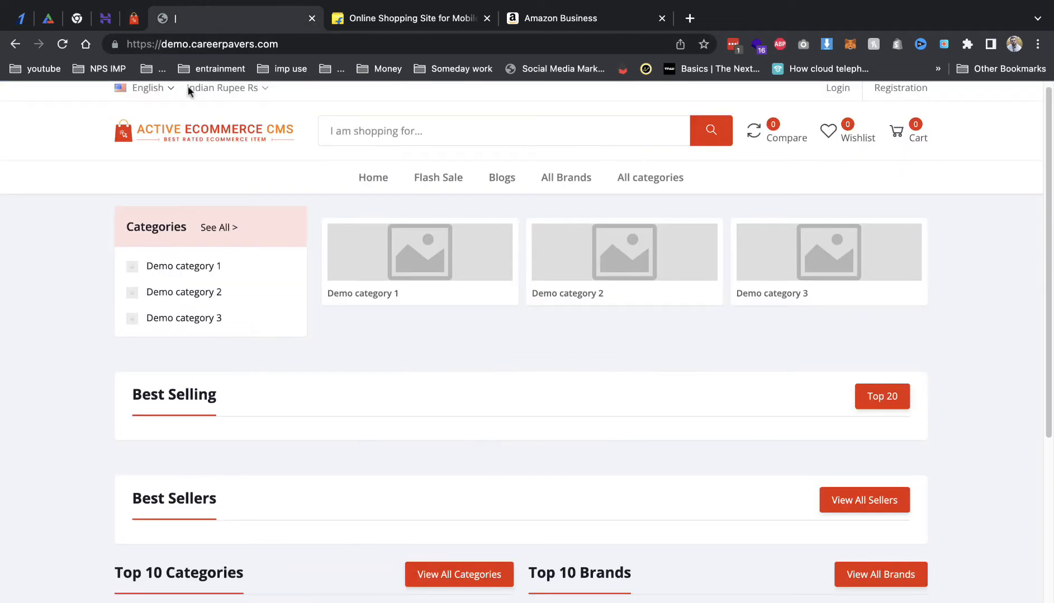
click(136, 18)
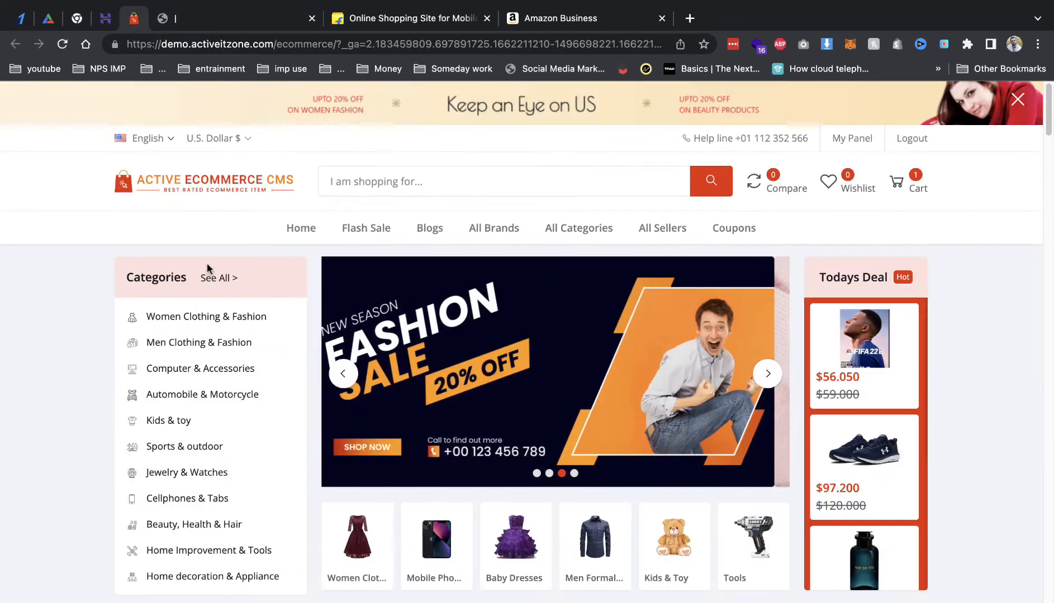
click(202, 18)
Step: Log in to the store with the admin e-mail and password, declining to save the password
click(836, 87)
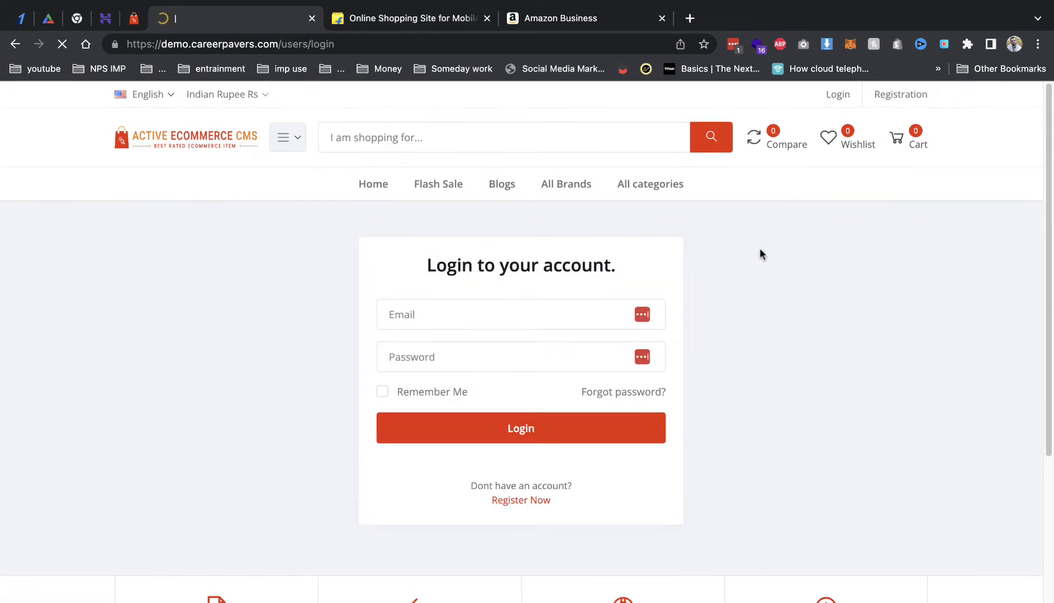
click(575, 304)
key(super+v)
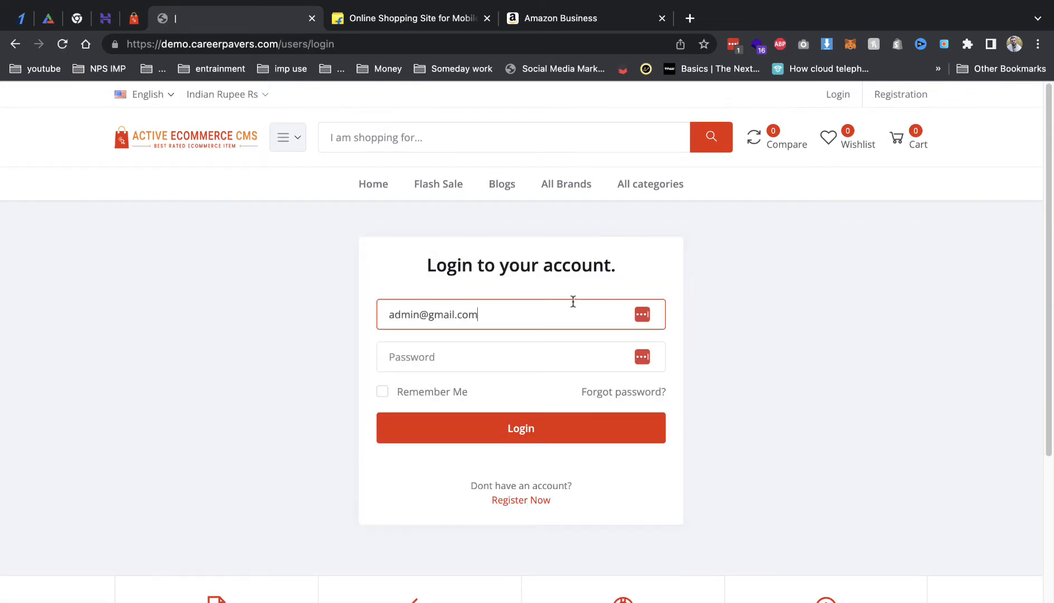
key(Tab)
text(••)
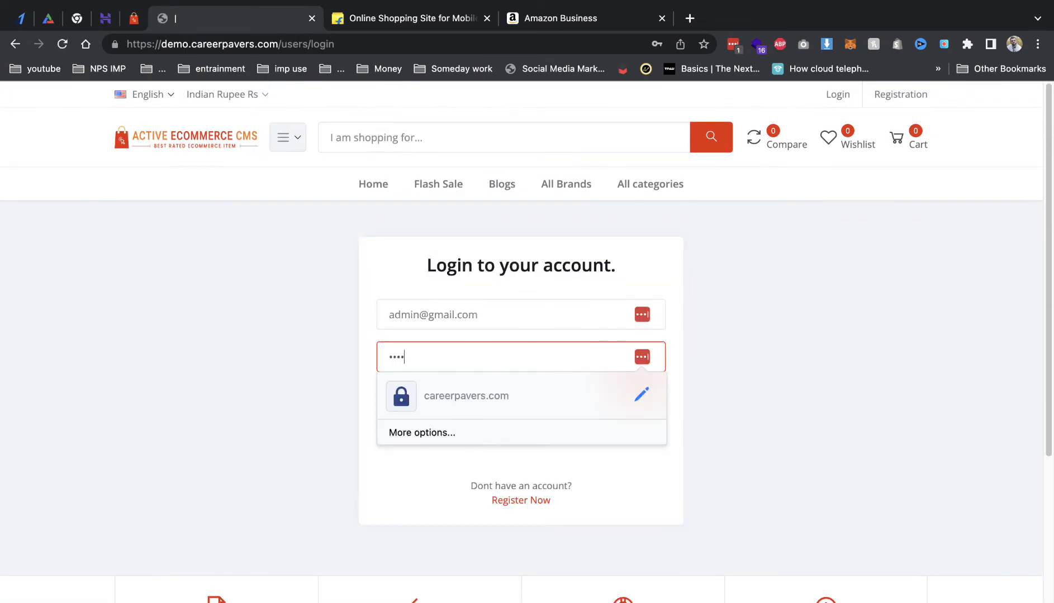
text(••••••)
key(Return)
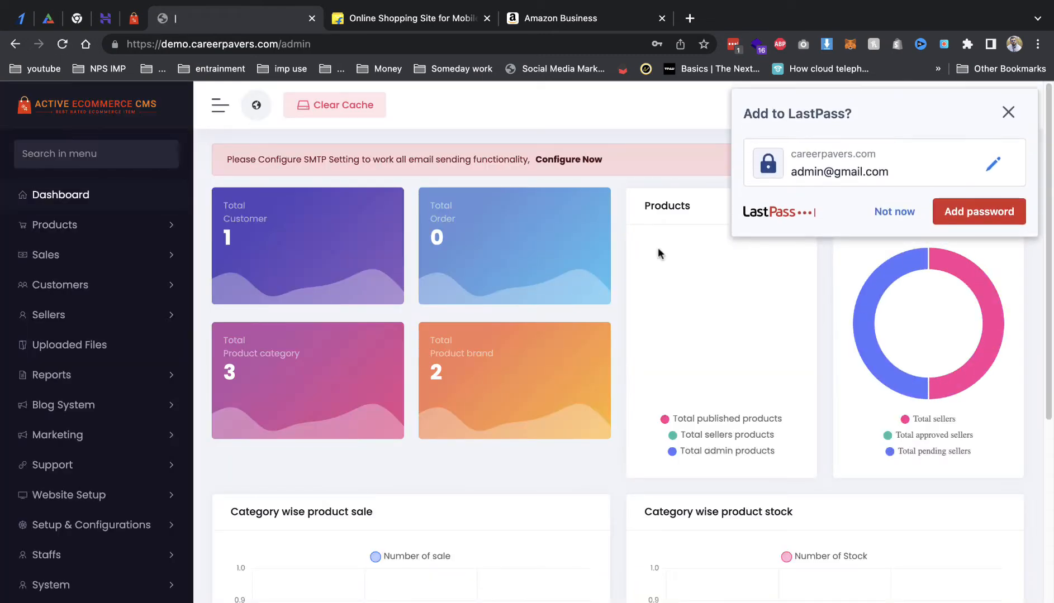
click(894, 212)
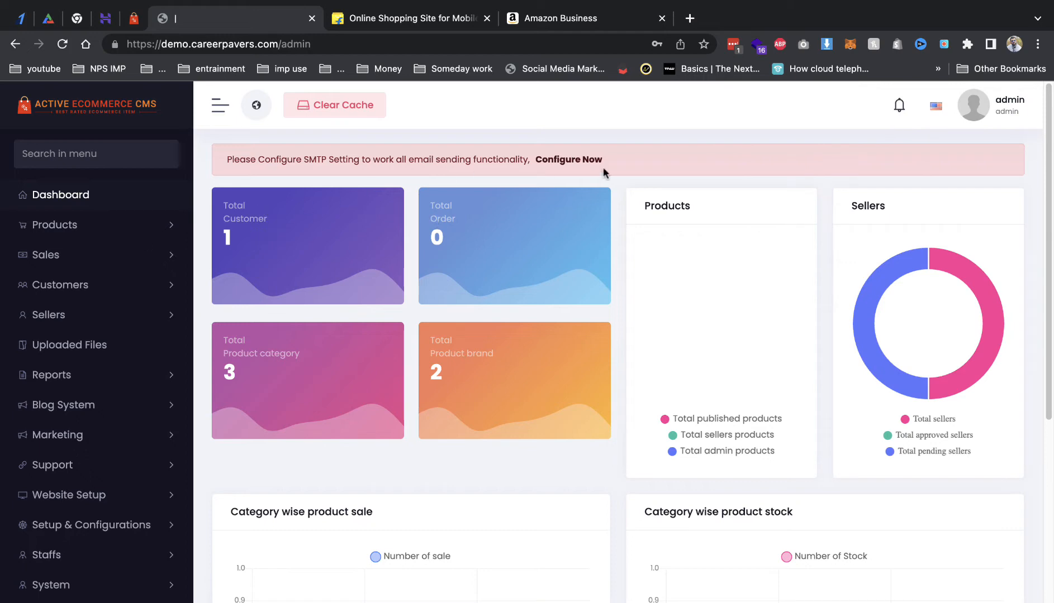
Step: Close the unrelated online shopping and Amazon Business browser tabs
scroll(844, 352, down, 7)
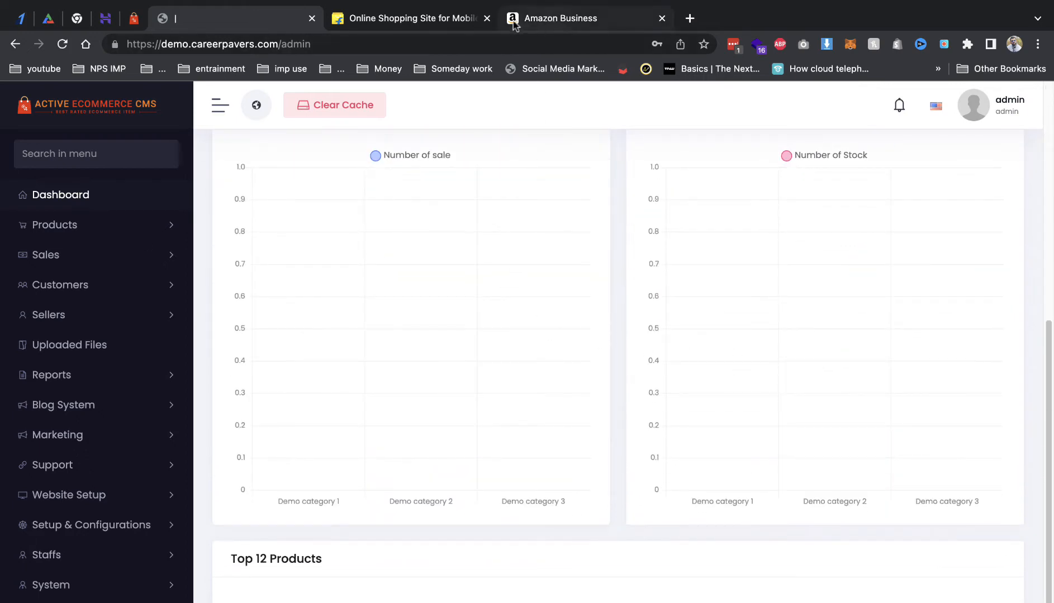
click(486, 19)
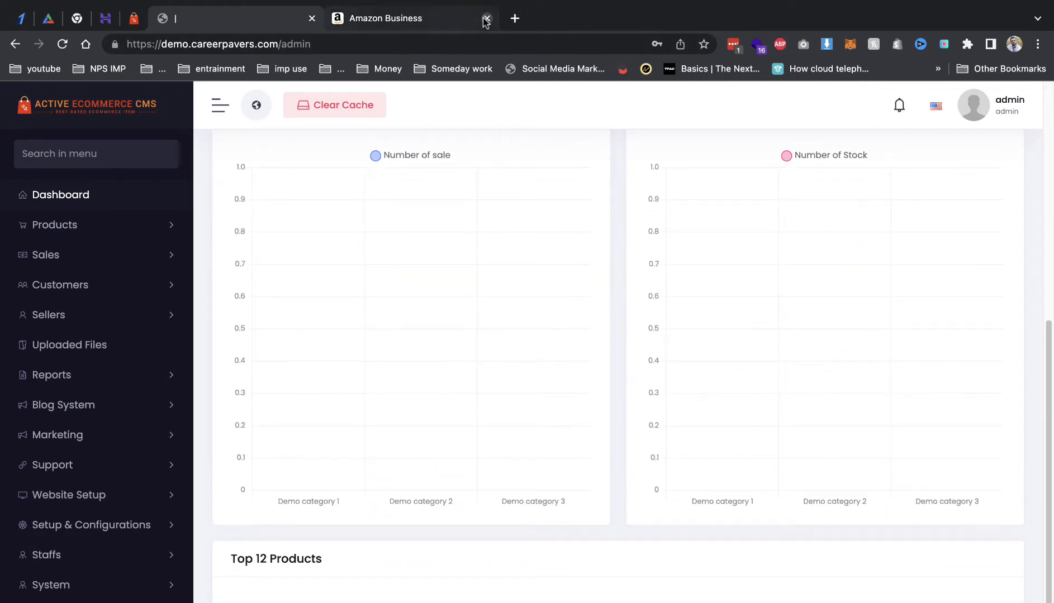
click(486, 19)
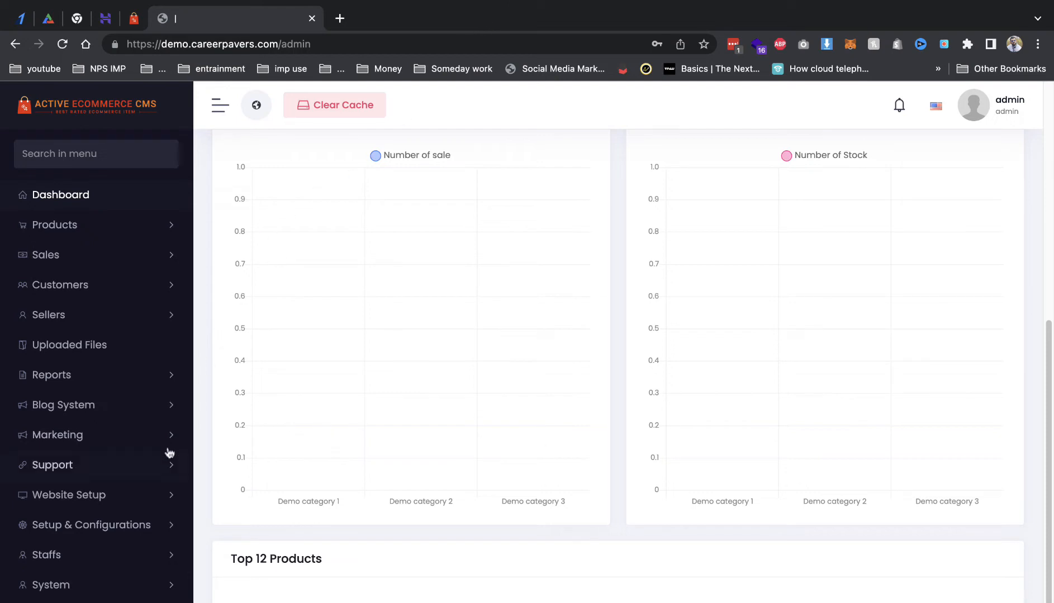
scroll(184, 436, up, 3)
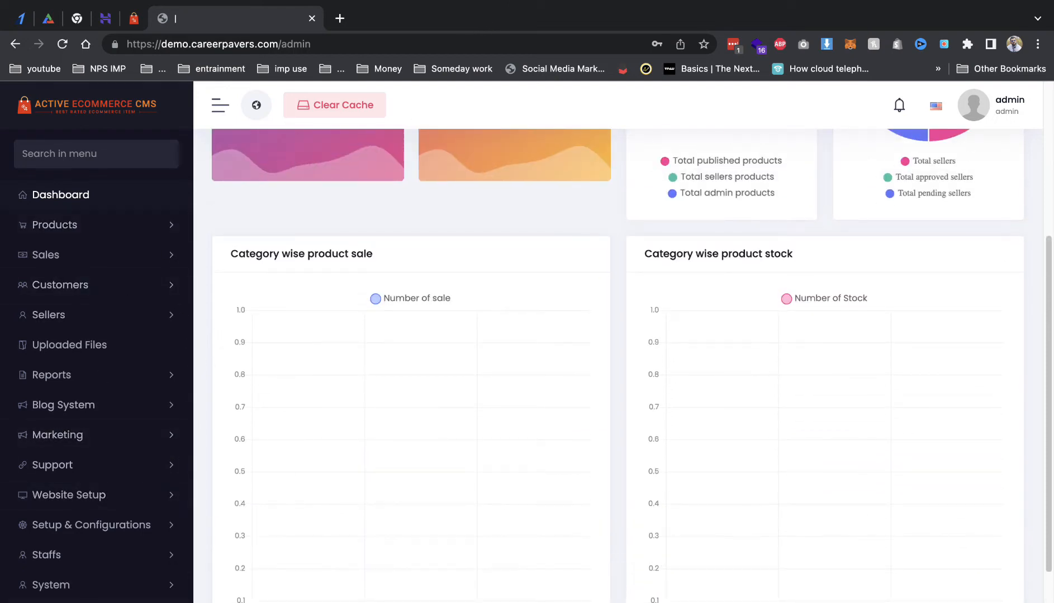
Step: Expand Products in the sidebar and browse the attributes and colours lists
click(116, 224)
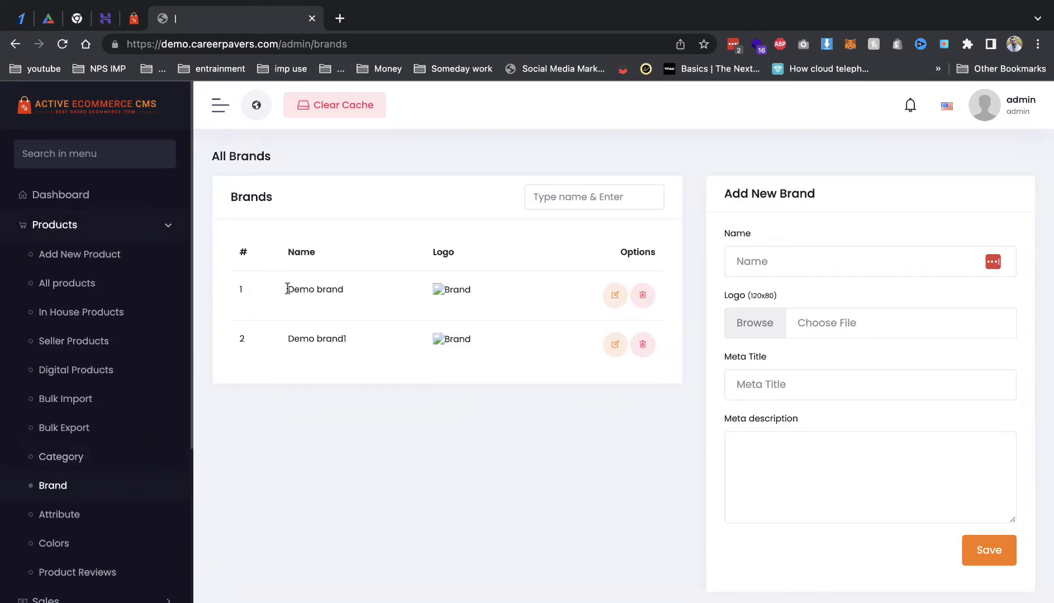
click(95, 514)
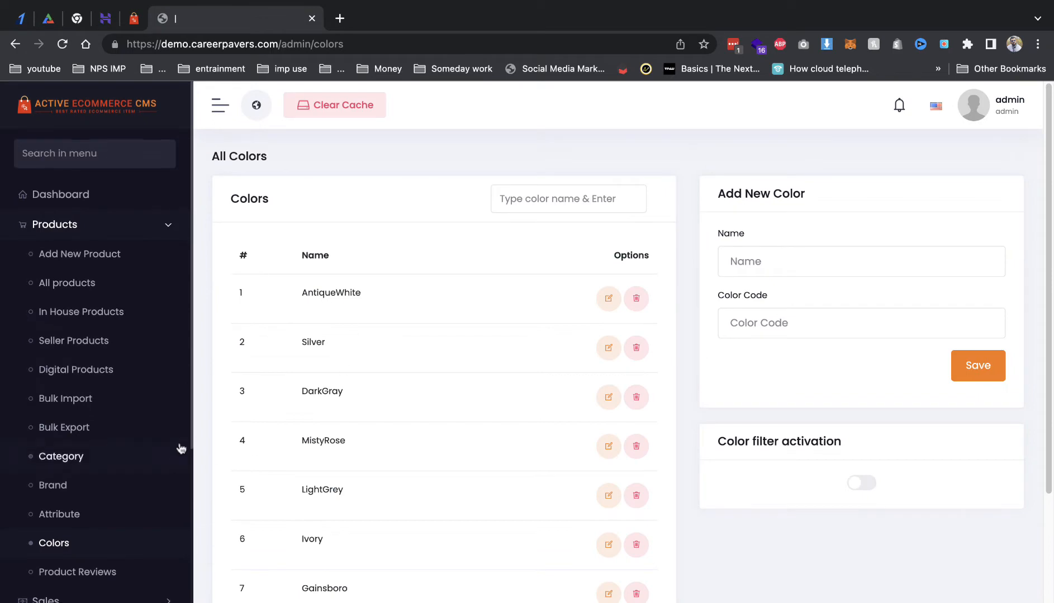
scroll(179, 446, down, 1)
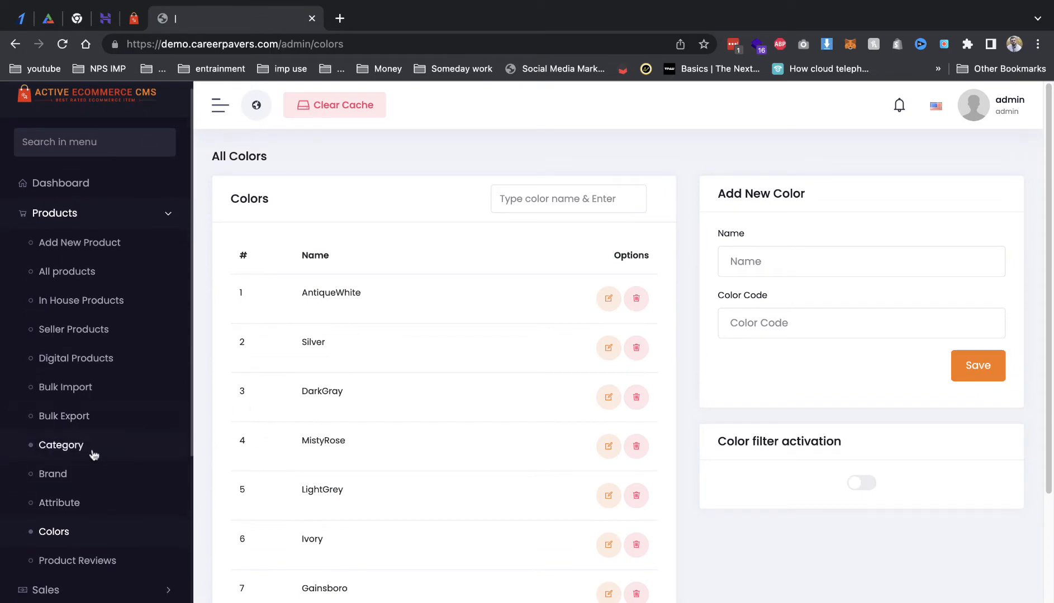
Step: Open the Women Clothing & Fashion category on the reference demo storefront
click(124, 22)
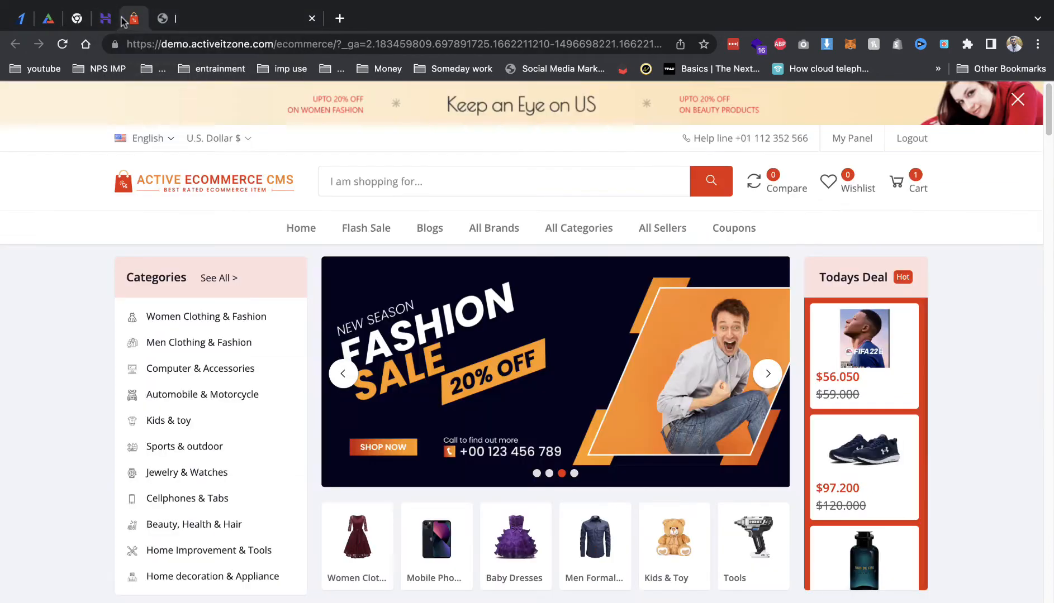
mouse_move(134, 316)
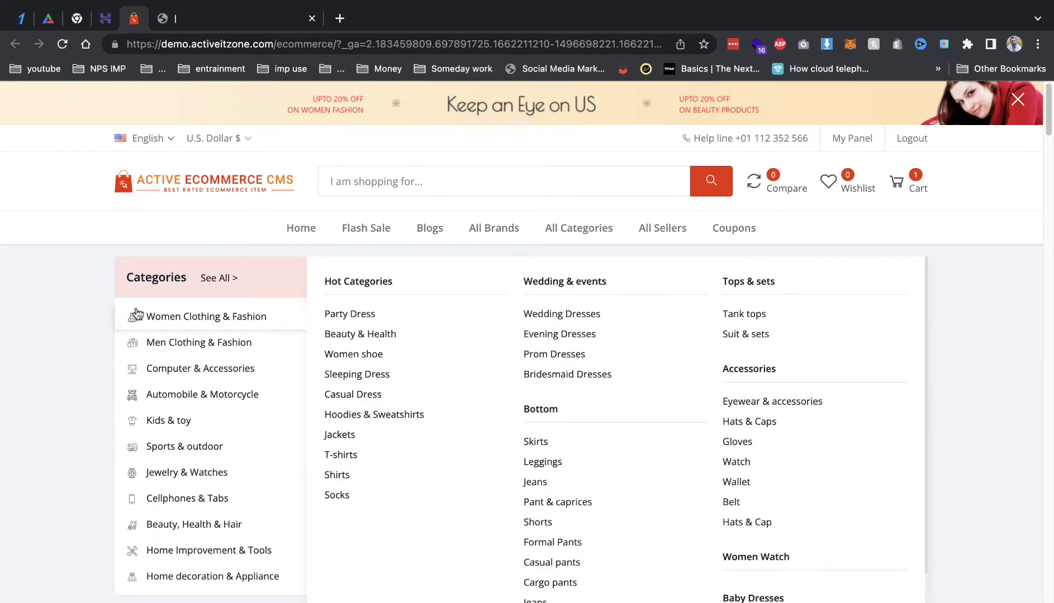
click(245, 317)
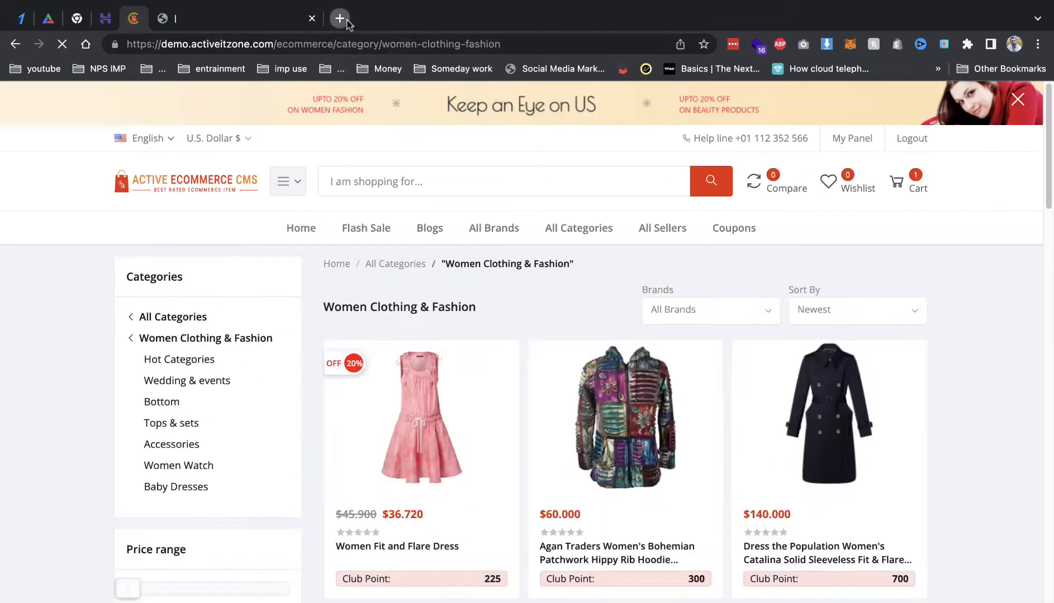
Step: Open flaticon.com in a new tab, then return to the admin Colors page
click(340, 18)
text(flaticon.com)
key(Return)
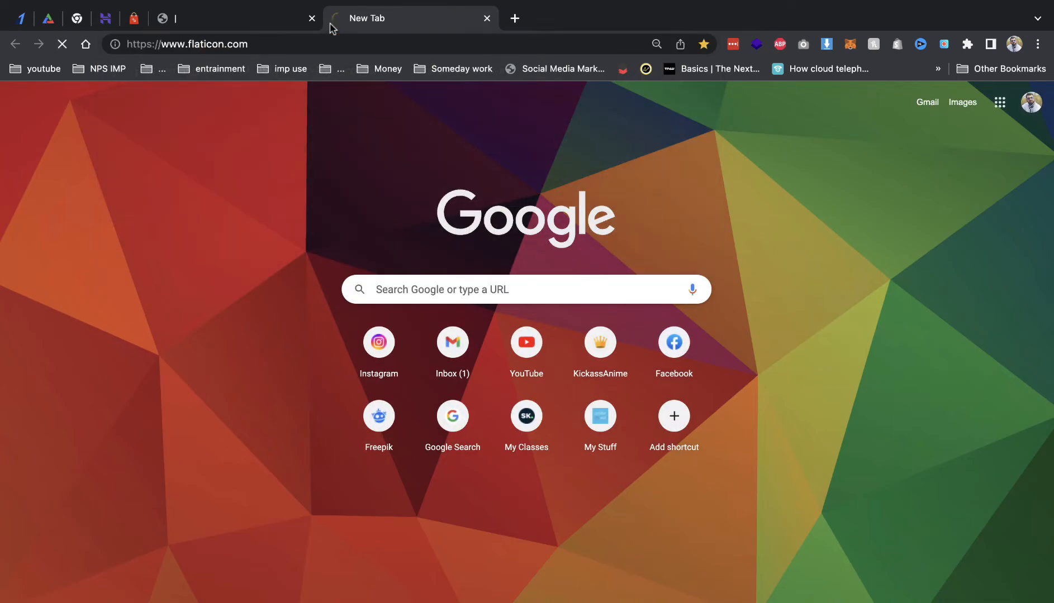
click(223, 31)
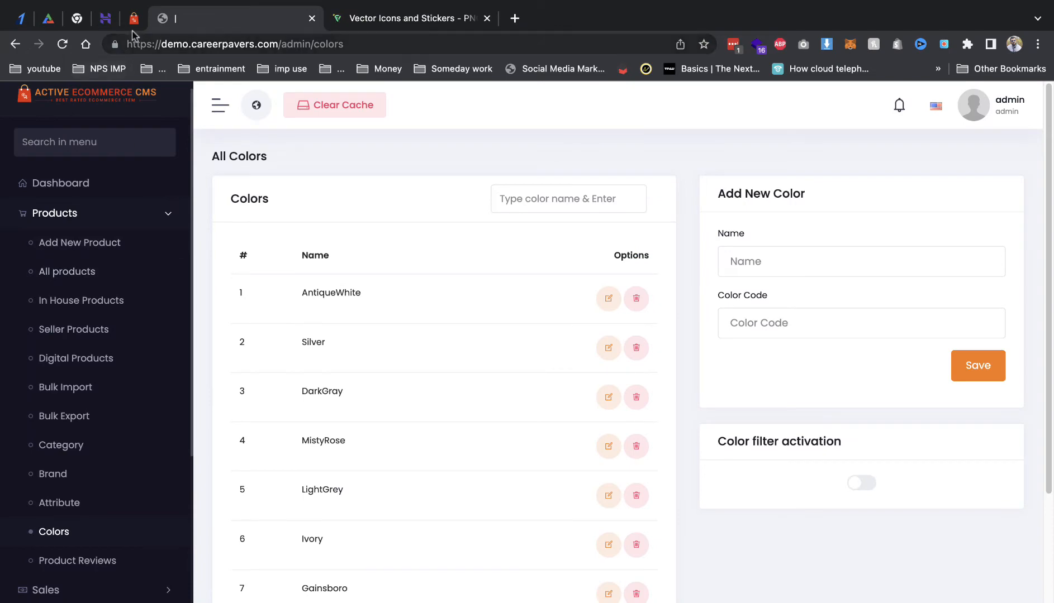
Step: Select the Women Clothing & Fashion heading on the reference page and close the flaticon tab
click(133, 19)
triple_click(443, 306)
key(ctrl+c)
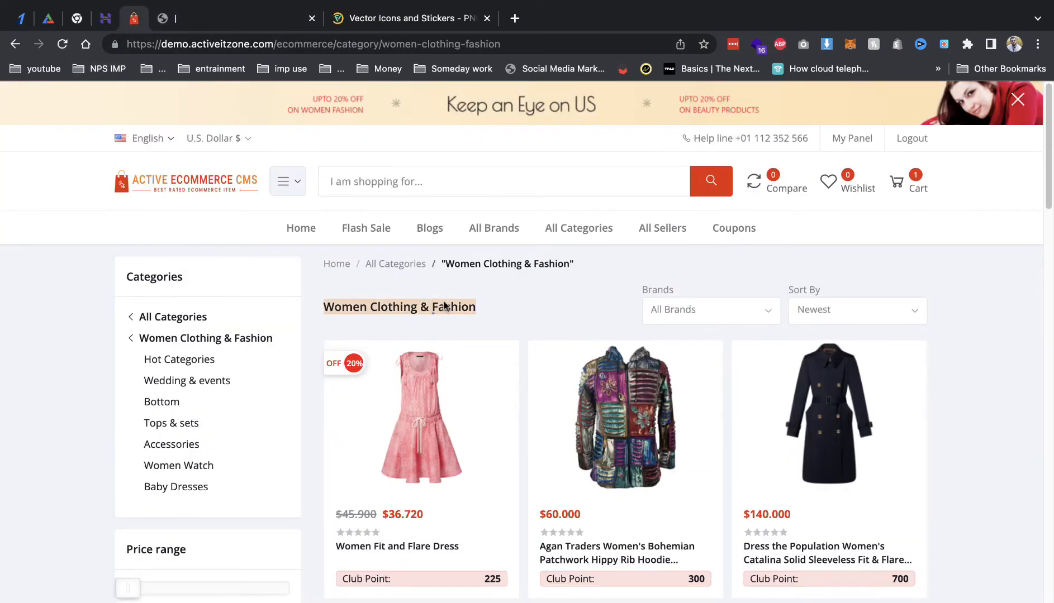
click(475, 19)
click(485, 18)
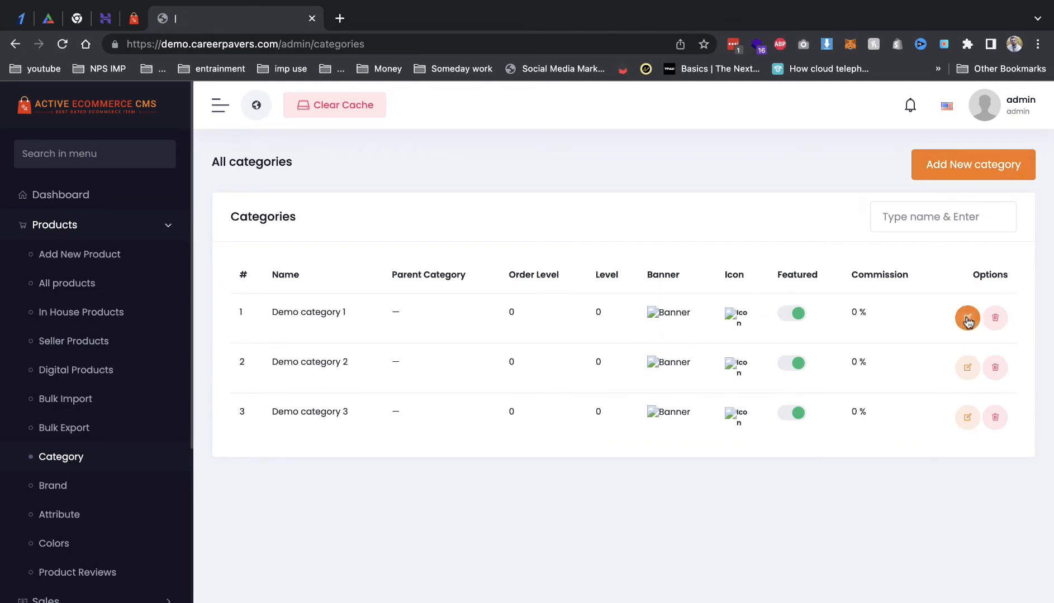
Step: Replace Demo category 1's name with Women Clothing & Fashion, keeping Parent Category as No Parent
click(595, 253)
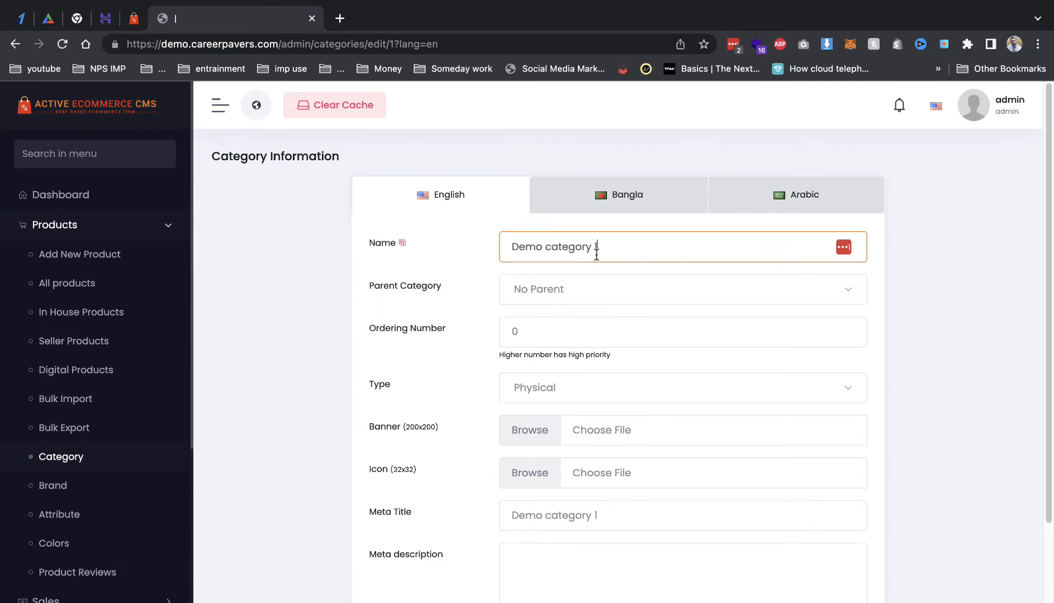
key(ctrl+a)
key(ctrl+v)
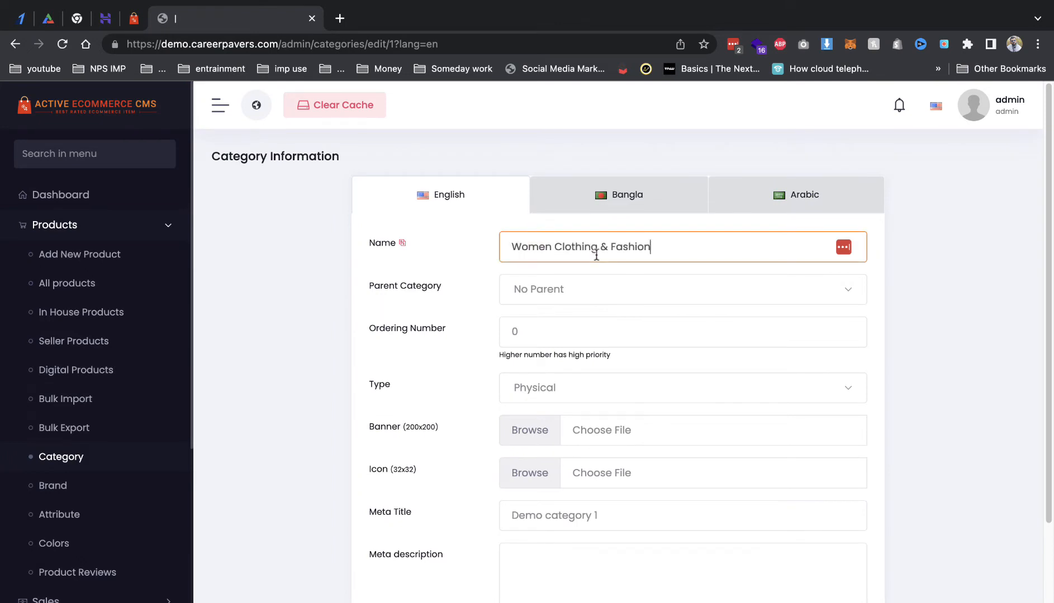
click(588, 295)
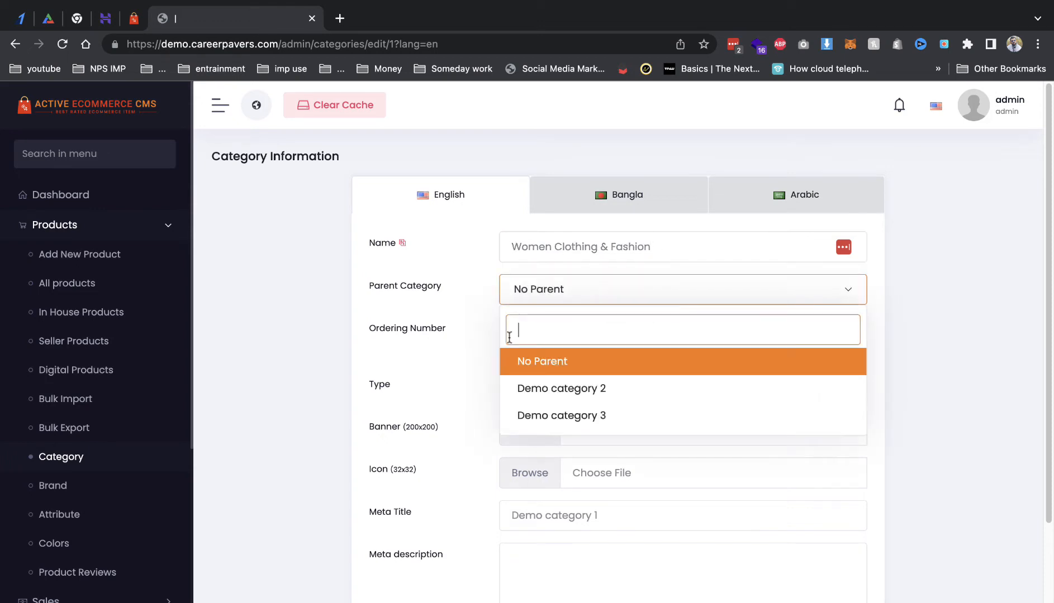
click(436, 288)
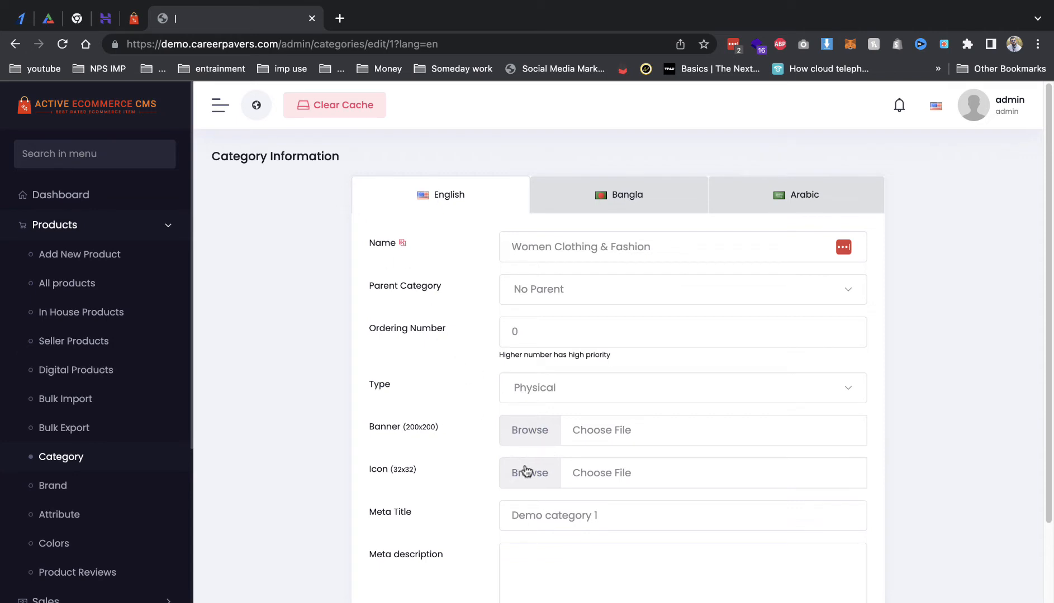
Step: Upload every file from untitled folder 2 through the icon image picker
click(508, 444)
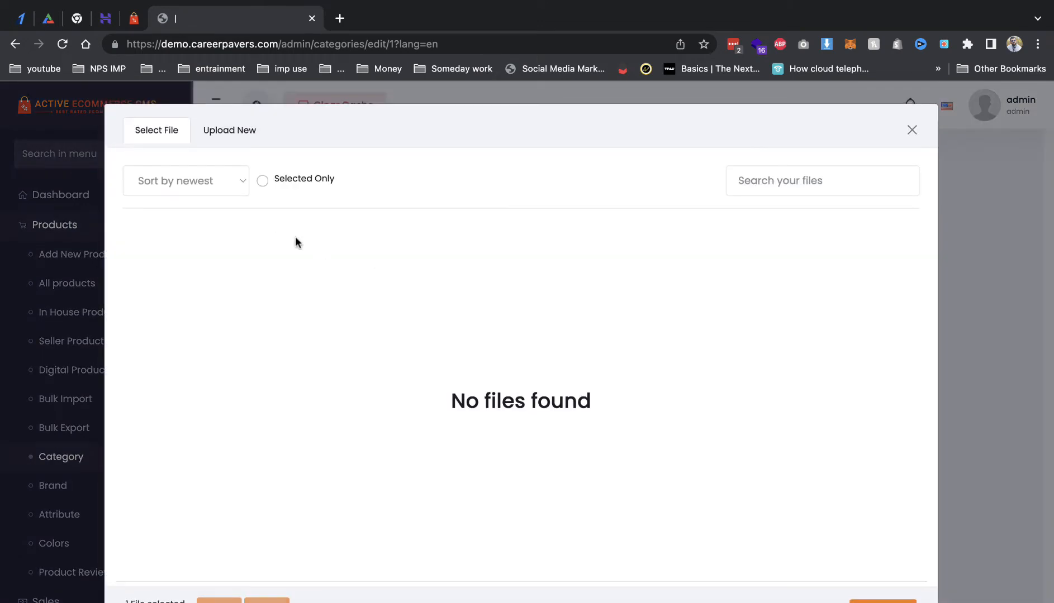
click(232, 139)
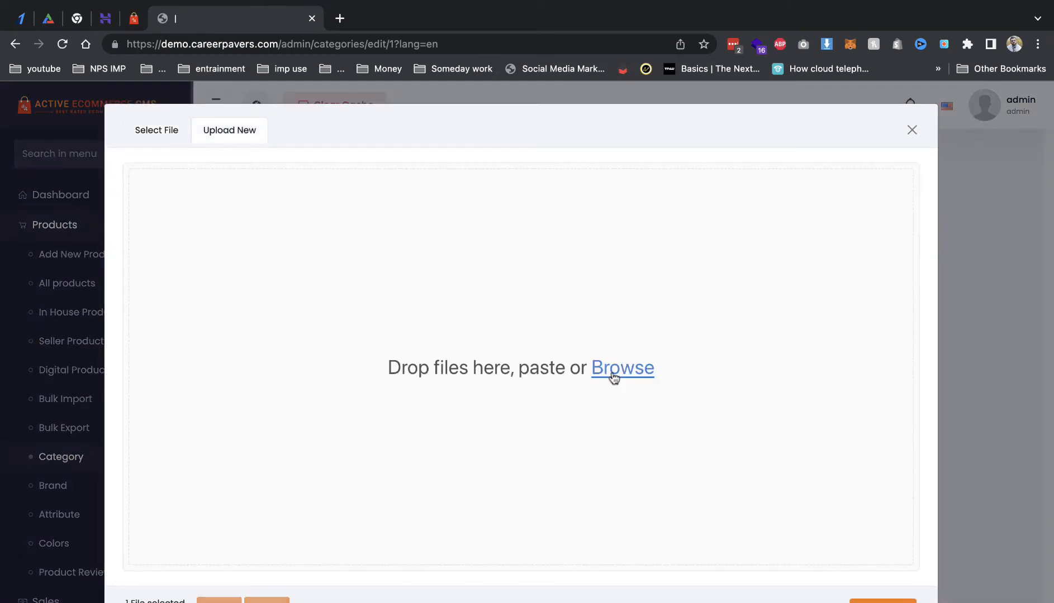
click(618, 370)
click(430, 264)
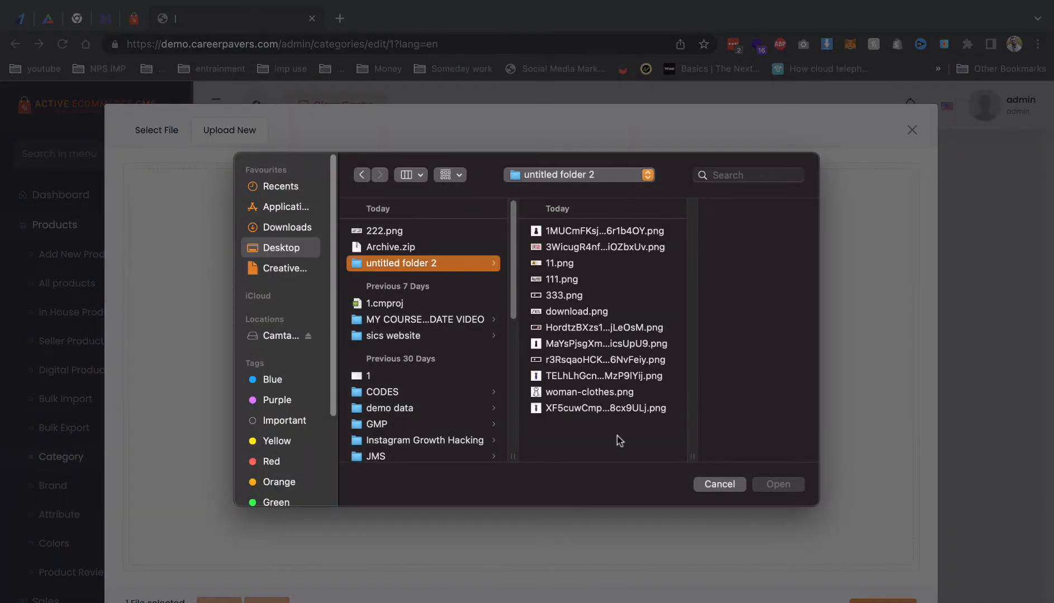
key(super+a)
click(777, 484)
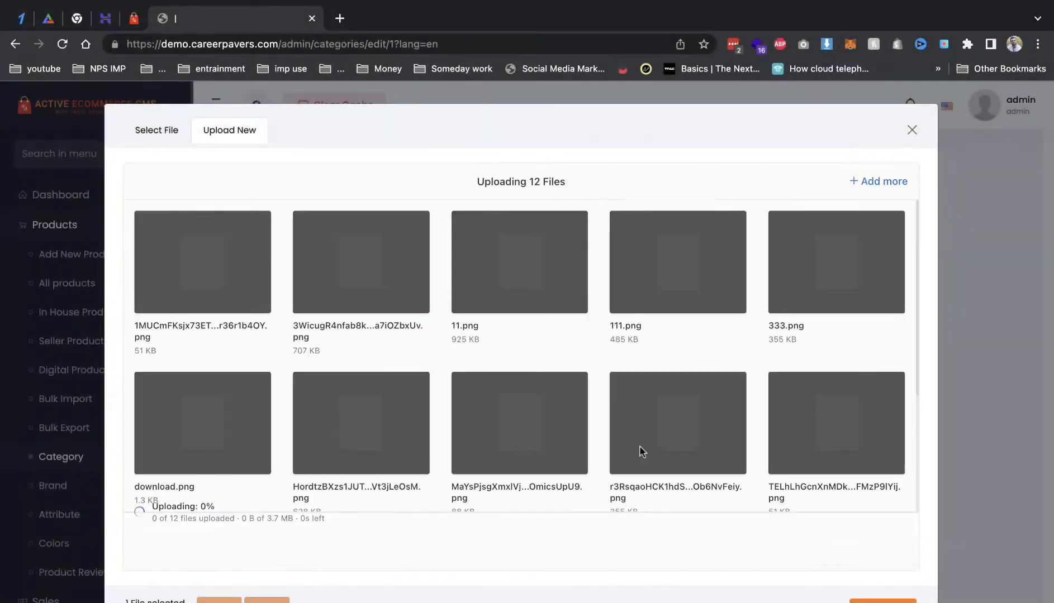
scroll(462, 409, down, 3)
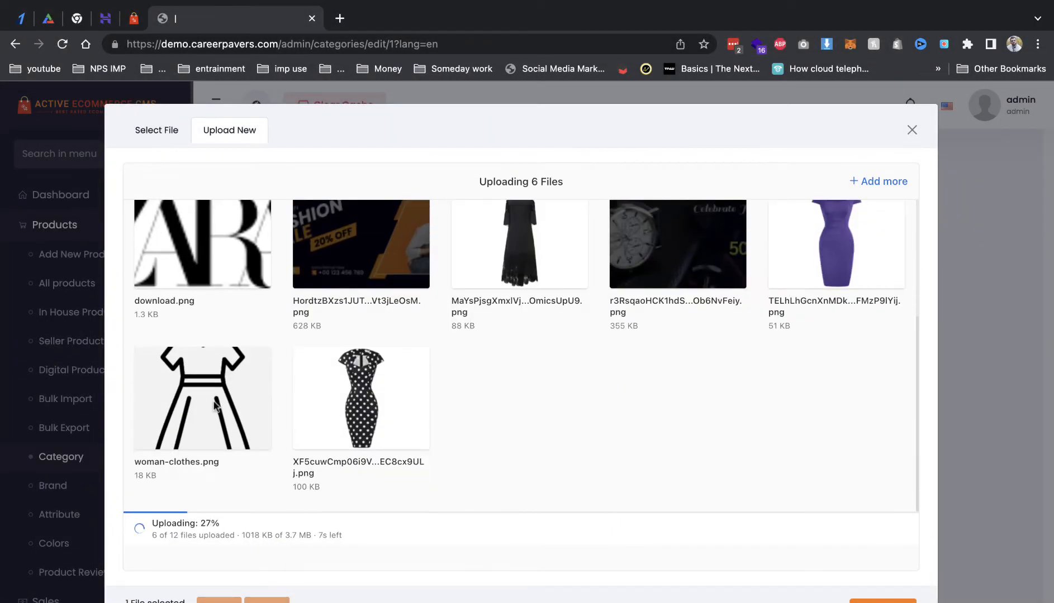
Step: Choose woman-clothes.png as the category icon
click(154, 137)
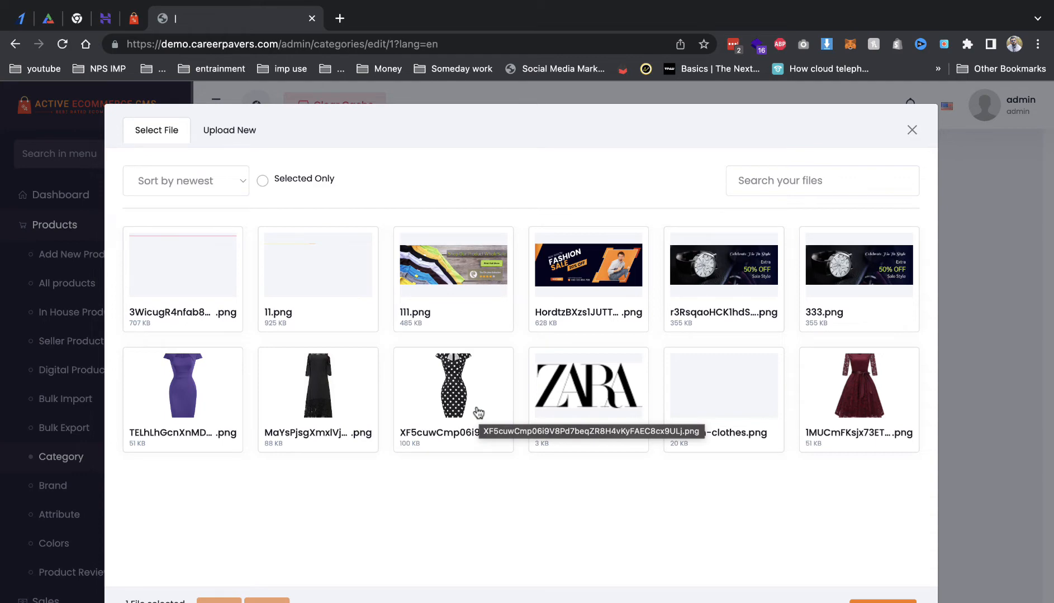
click(692, 398)
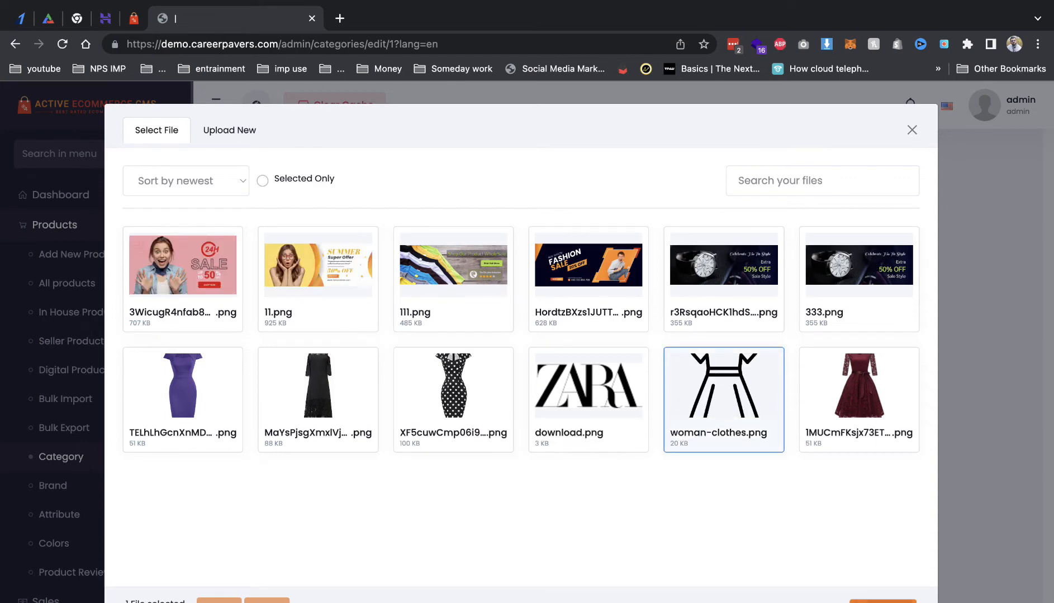
click(882, 601)
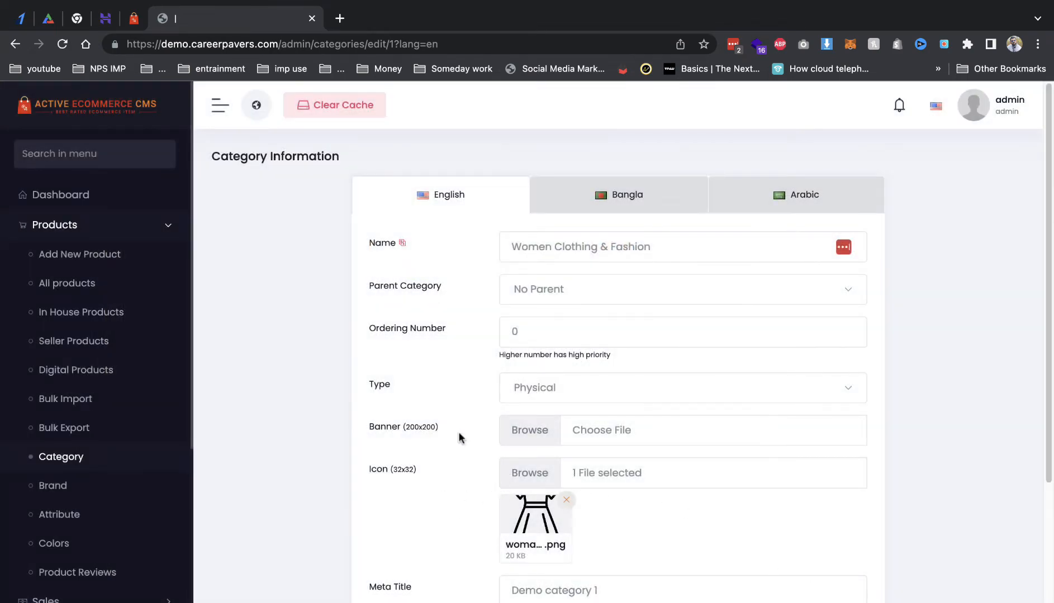
Step: Choose the red dress image as the category banner
click(533, 435)
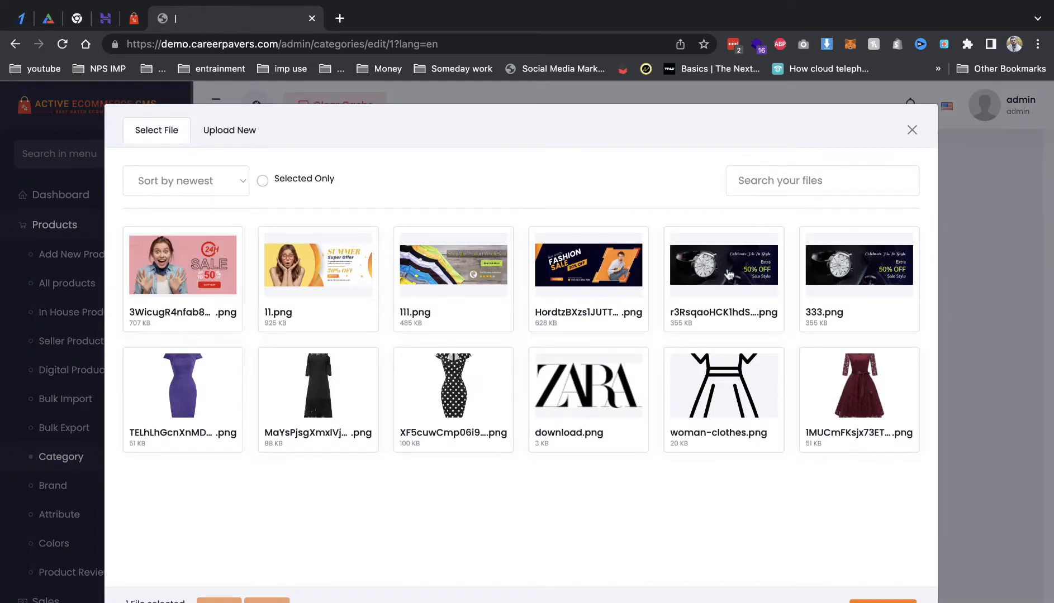
click(836, 409)
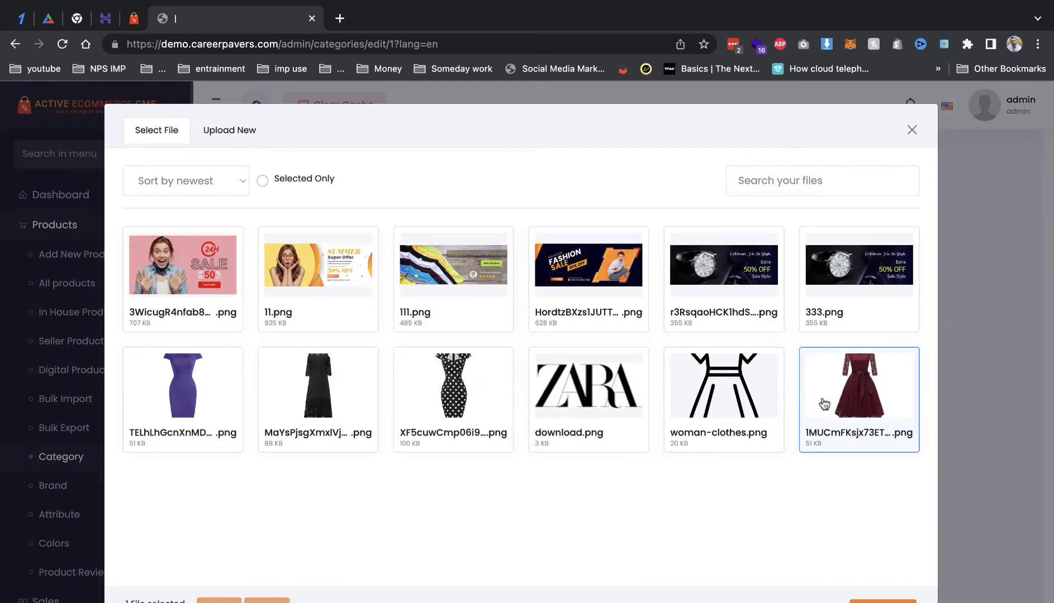
click(883, 602)
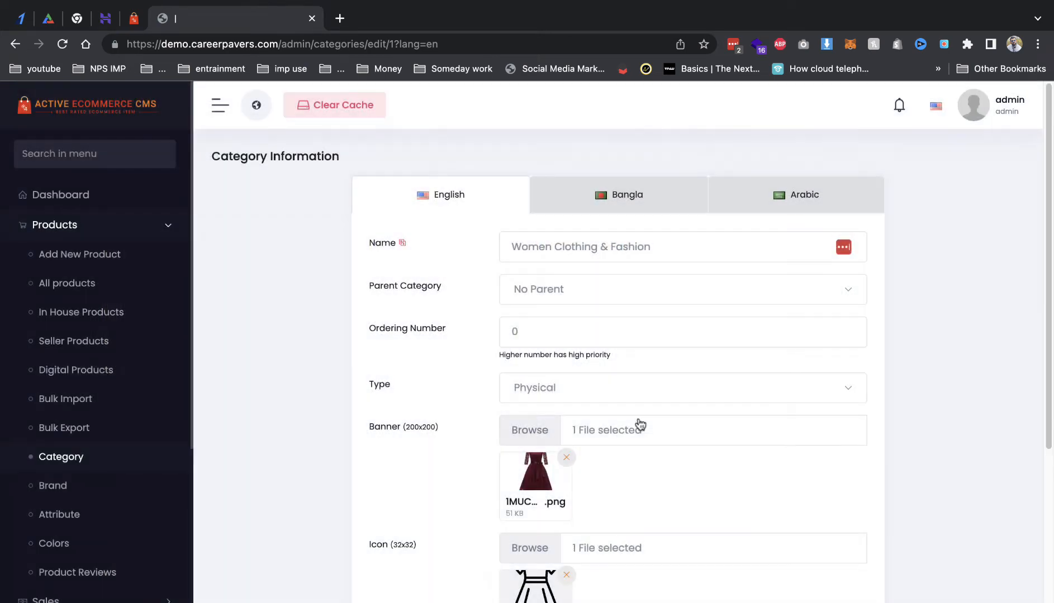
scroll(641, 428, down, 4)
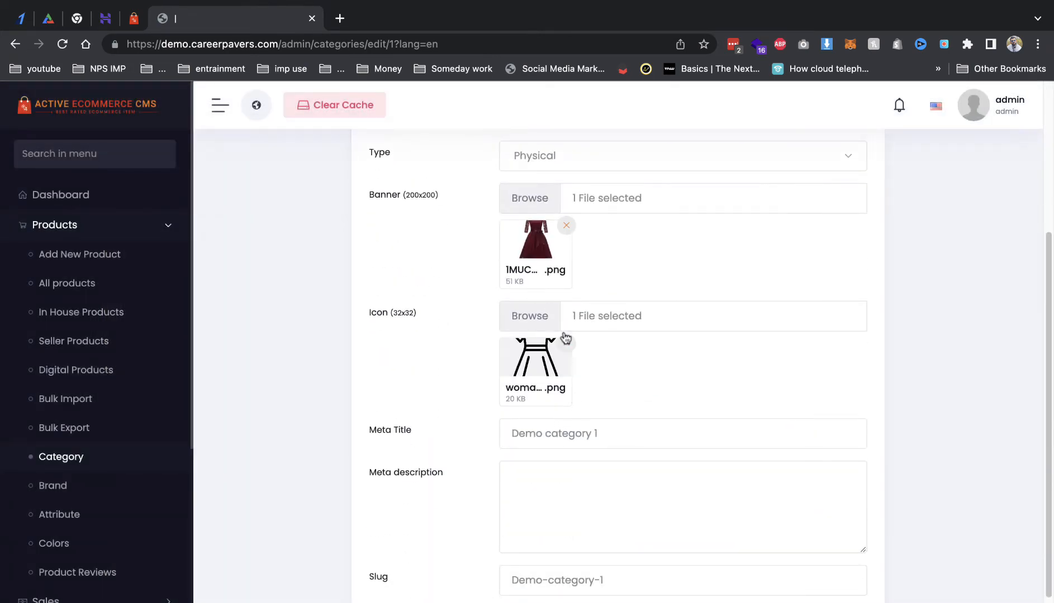
Step: Copy the name Women Clothing & Fashion into the Meta Title and Slug fields
click(575, 584)
scroll(569, 564, up, 4)
triple_click(559, 247)
key(ctrl+c)
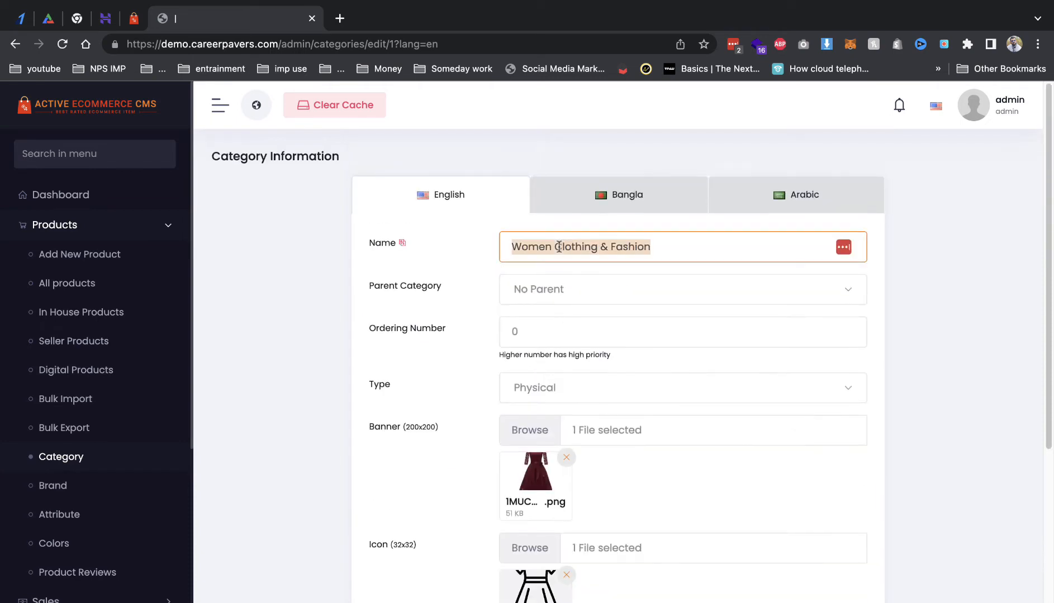
scroll(606, 447, down, 5)
triple_click(570, 342)
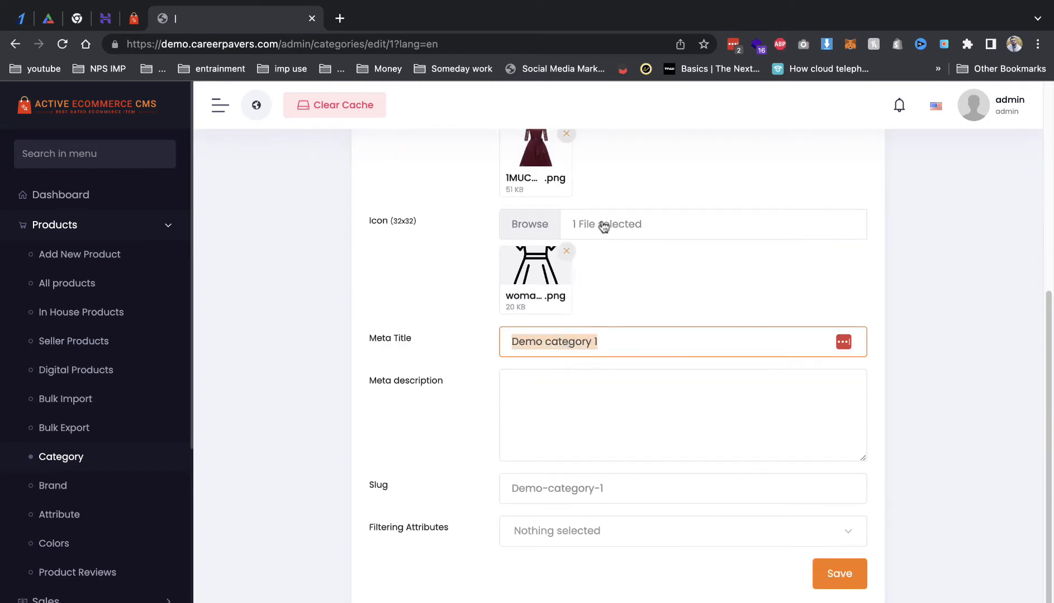
key(ctrl+v)
triple_click(566, 488)
key(ctrl+v)
scroll(566, 480, up, 1)
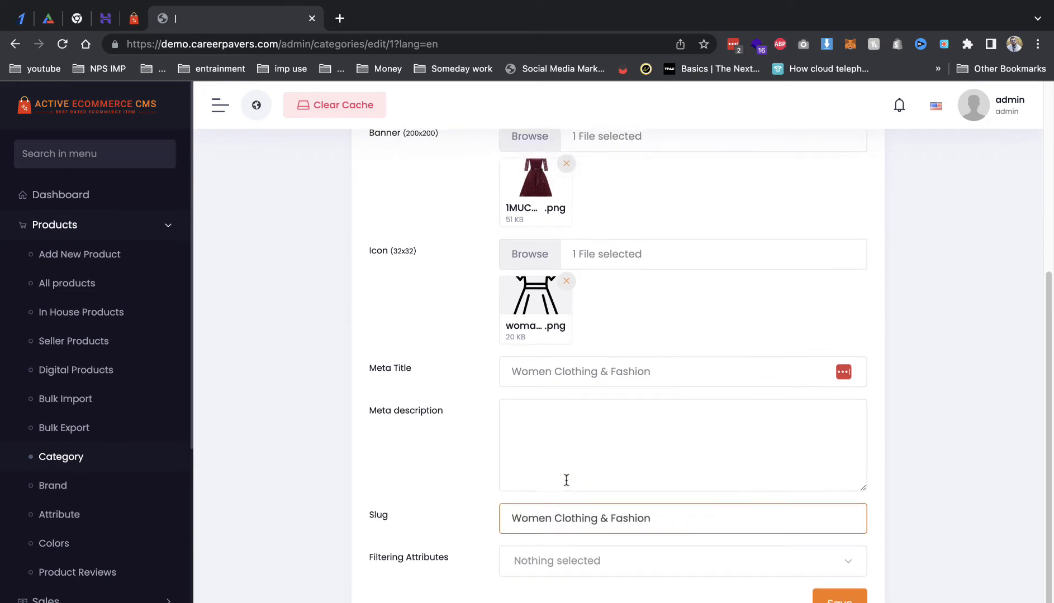
scroll(566, 481, up, 4)
scroll(570, 451, down, 4)
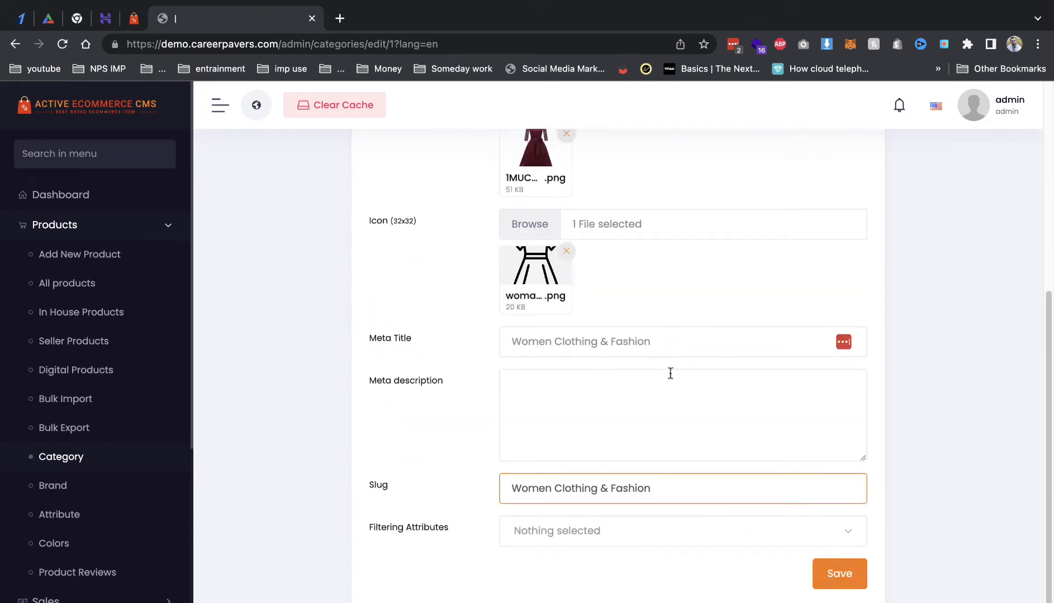
scroll(671, 373, up, 2)
Step: Keep the category's product type as Physical
click(568, 214)
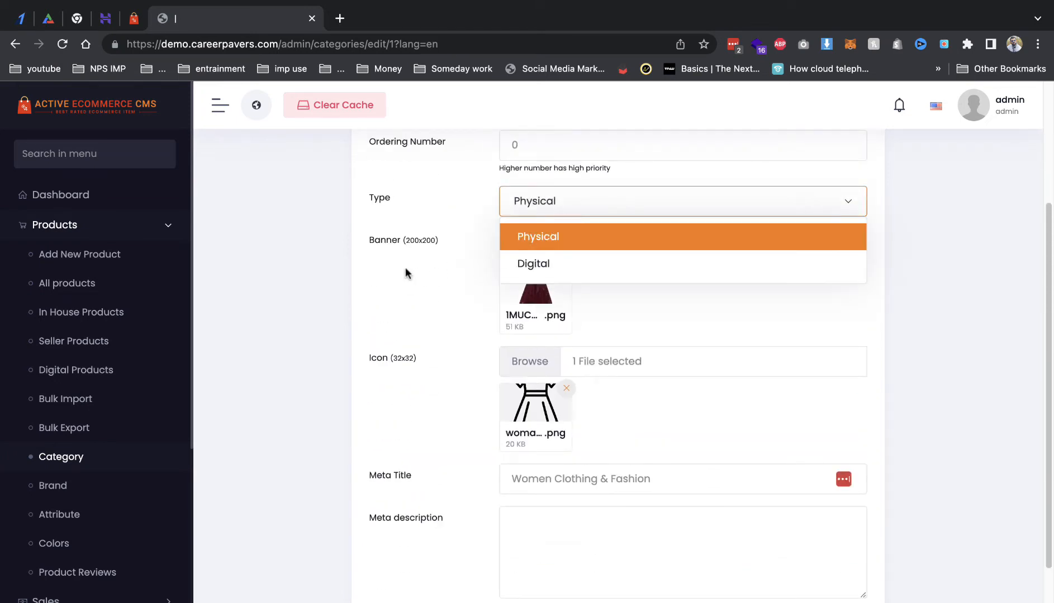
click(407, 274)
scroll(548, 413, down, 2)
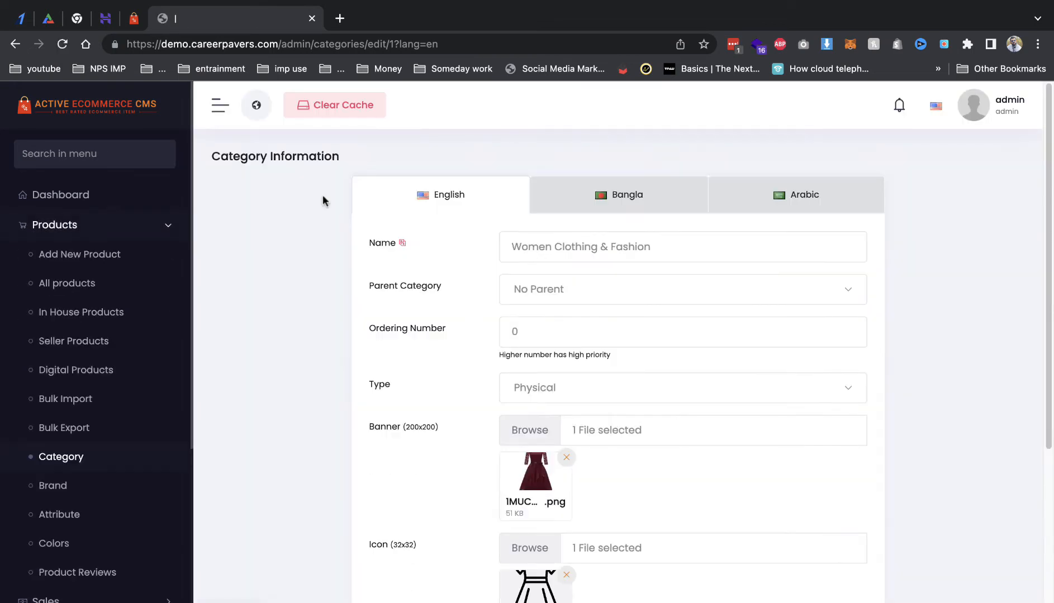
Step: Open the storefront home page in a new tab and switch to it
right_click(256, 105)
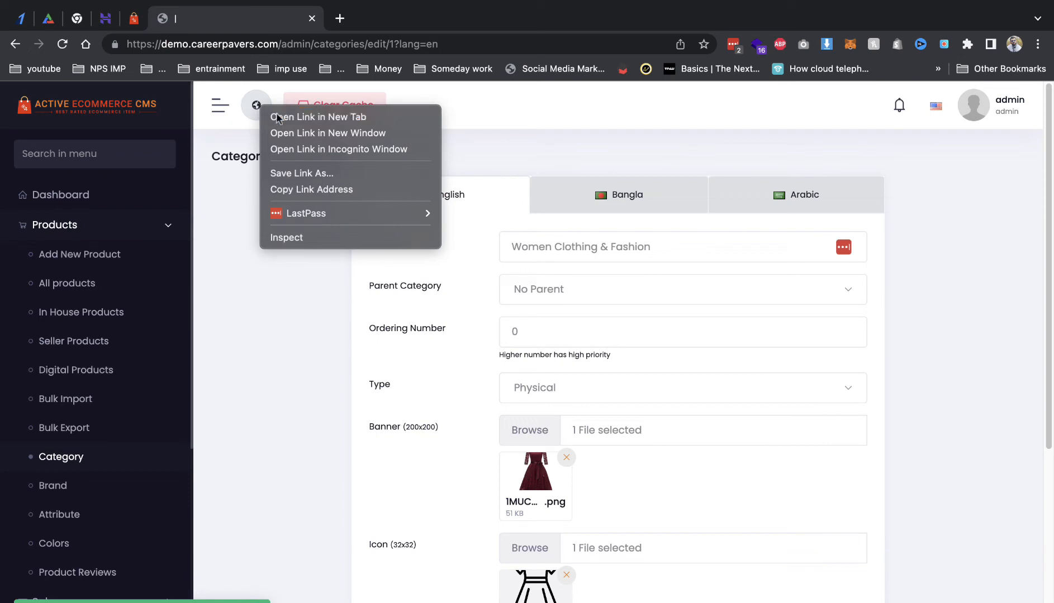
click(275, 113)
click(362, 28)
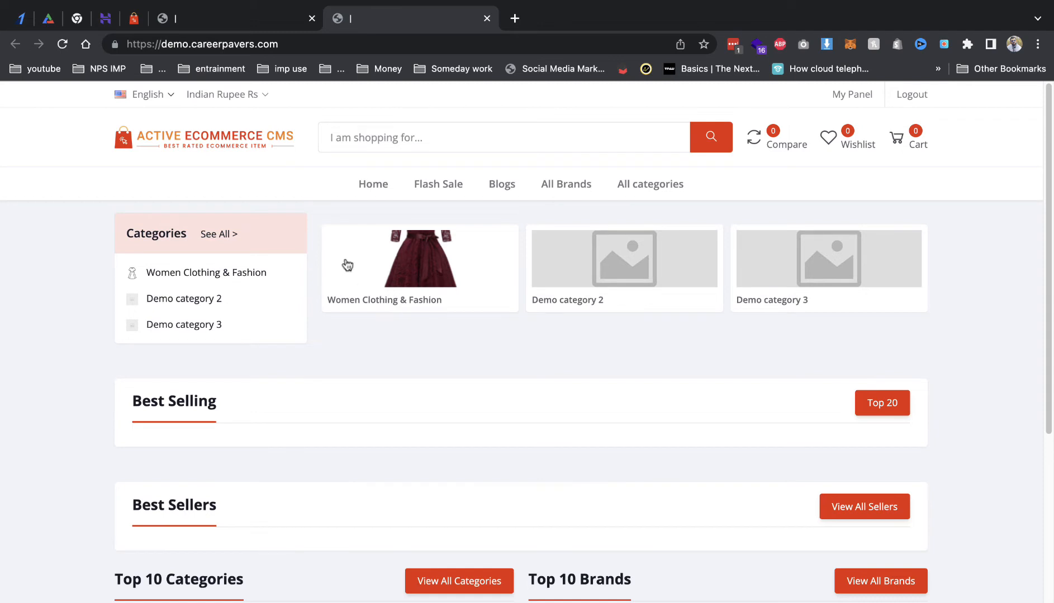
Step: Replace the red dress category banner with 333.png and save the category
click(218, 23)
click(566, 458)
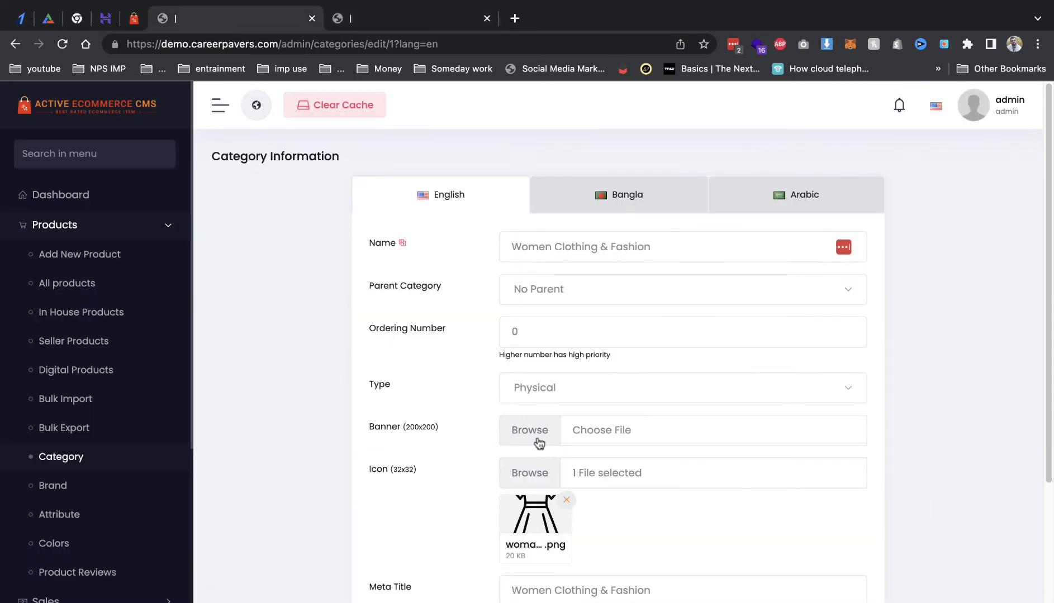
click(533, 432)
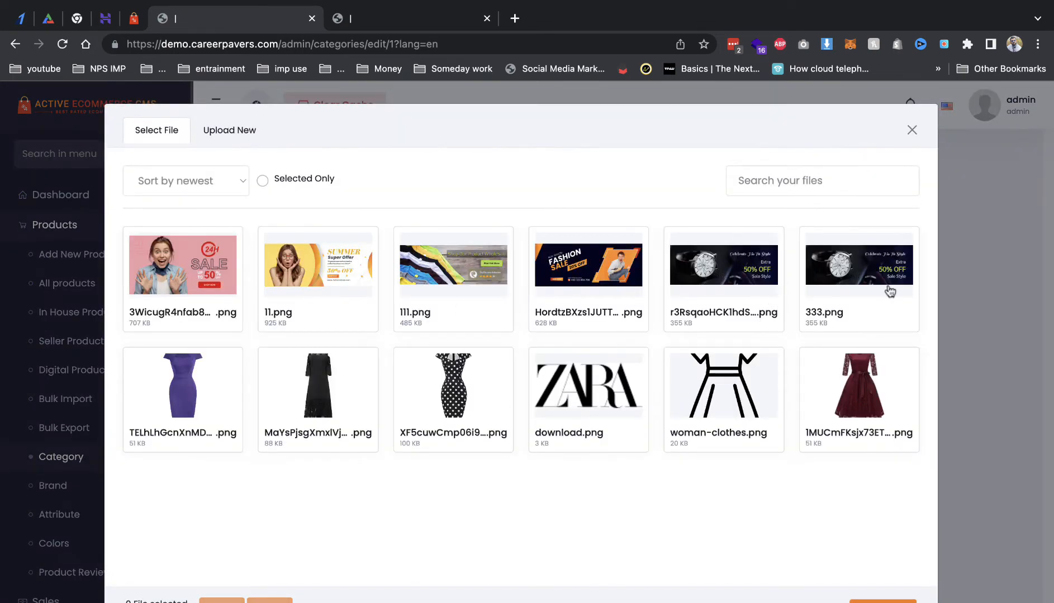
click(889, 292)
click(872, 600)
scroll(615, 447, down, 6)
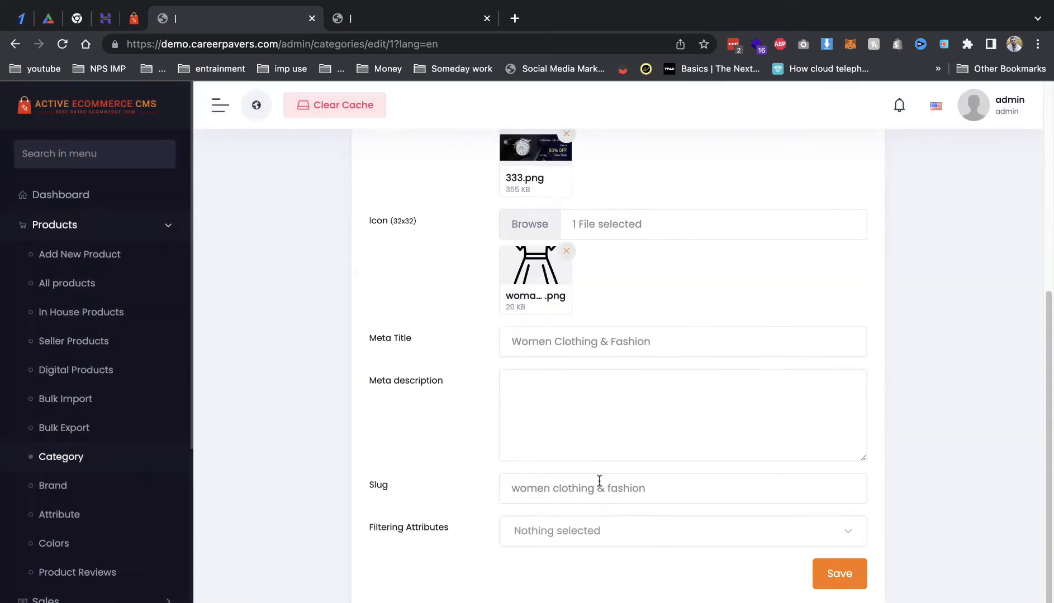
click(834, 570)
Step: Reload the storefront to check the new banner, then go back to the admin panel
click(376, 24)
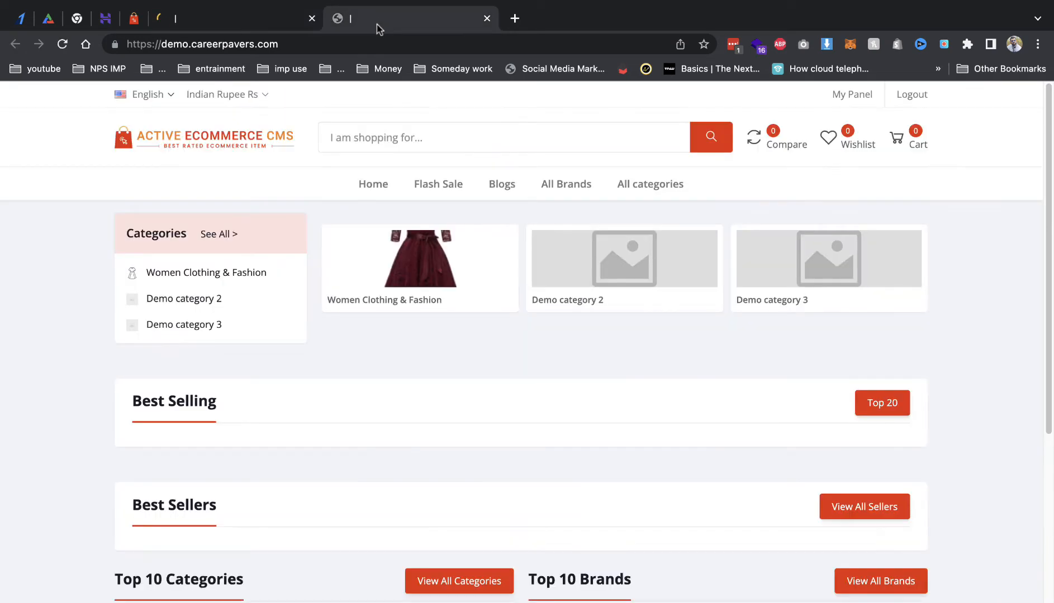
key(super+r)
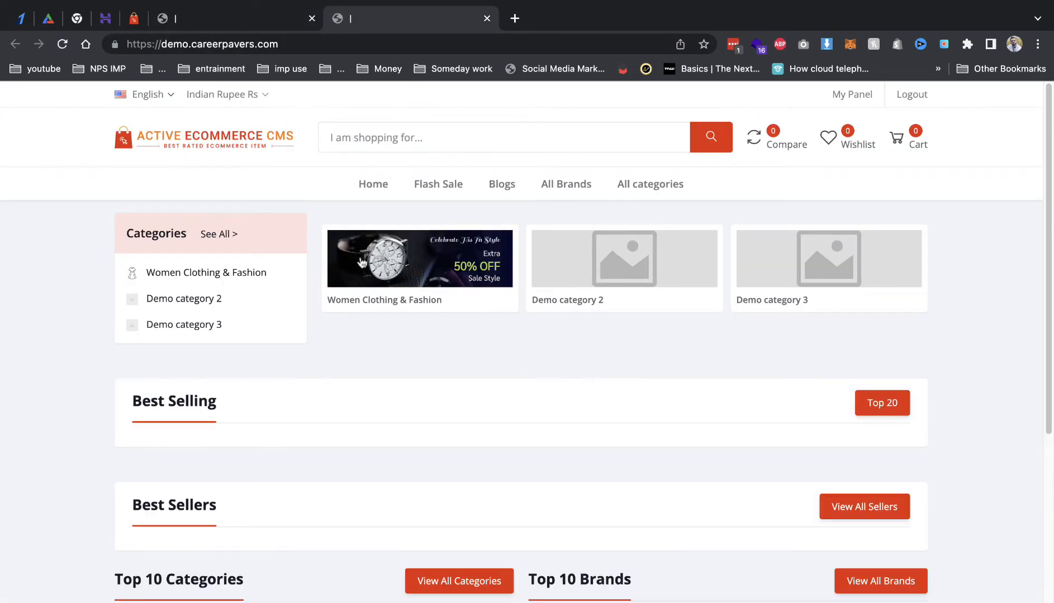
drag(436, 265, 442, 337)
click(211, 23)
Step: Start a new product named 'Women Fit and Flare Dress', copied from the demo store's product page
click(124, 282)
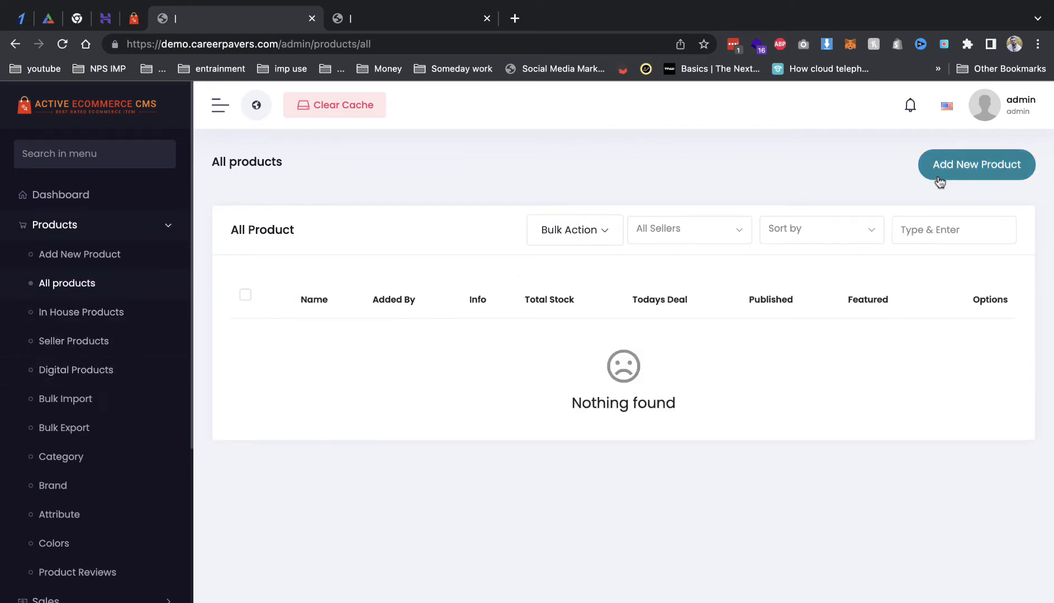
click(940, 179)
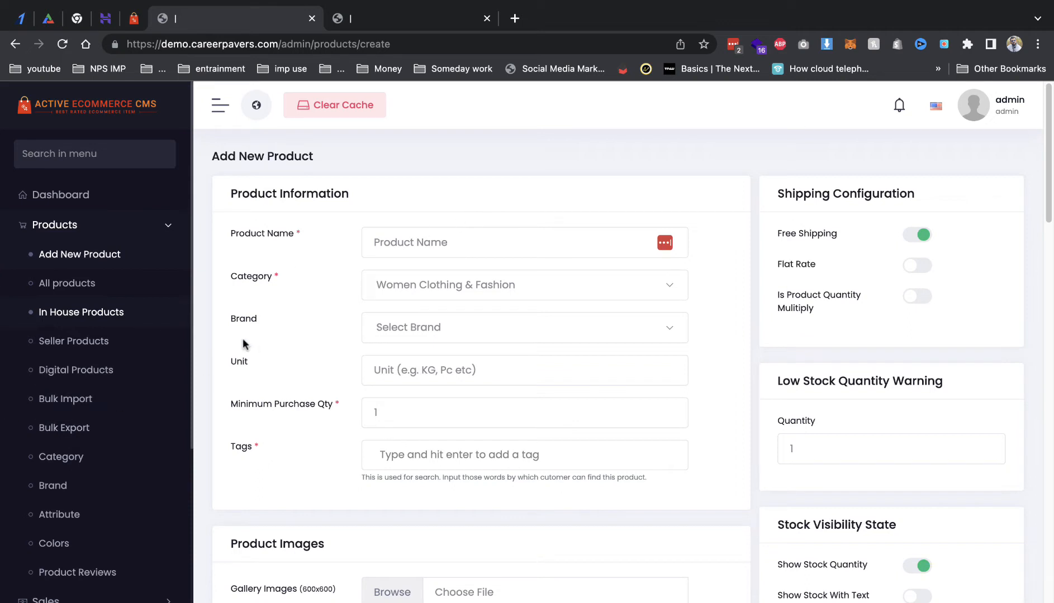
click(133, 18)
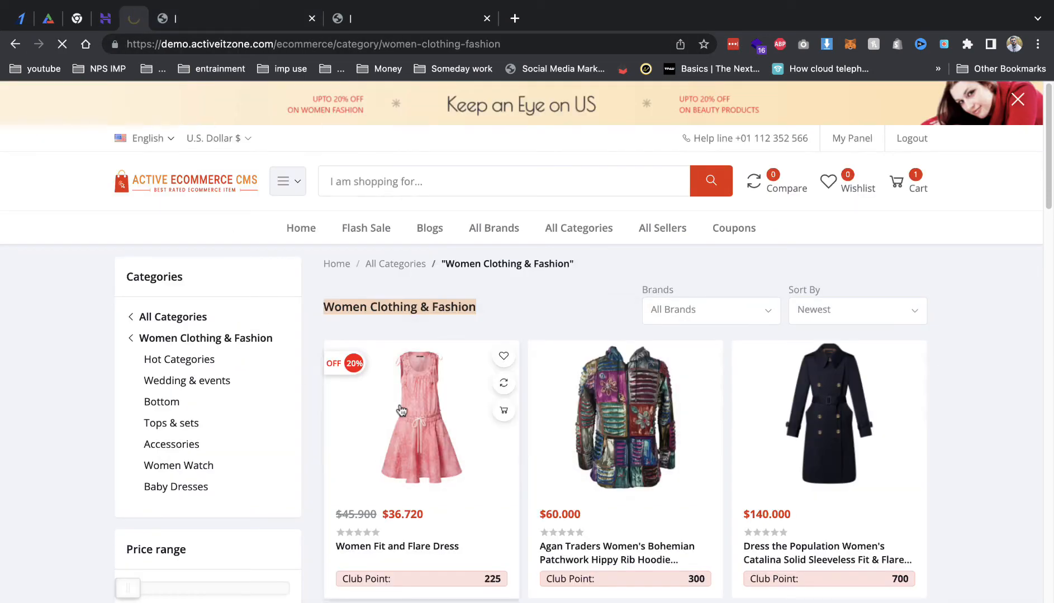
click(388, 386)
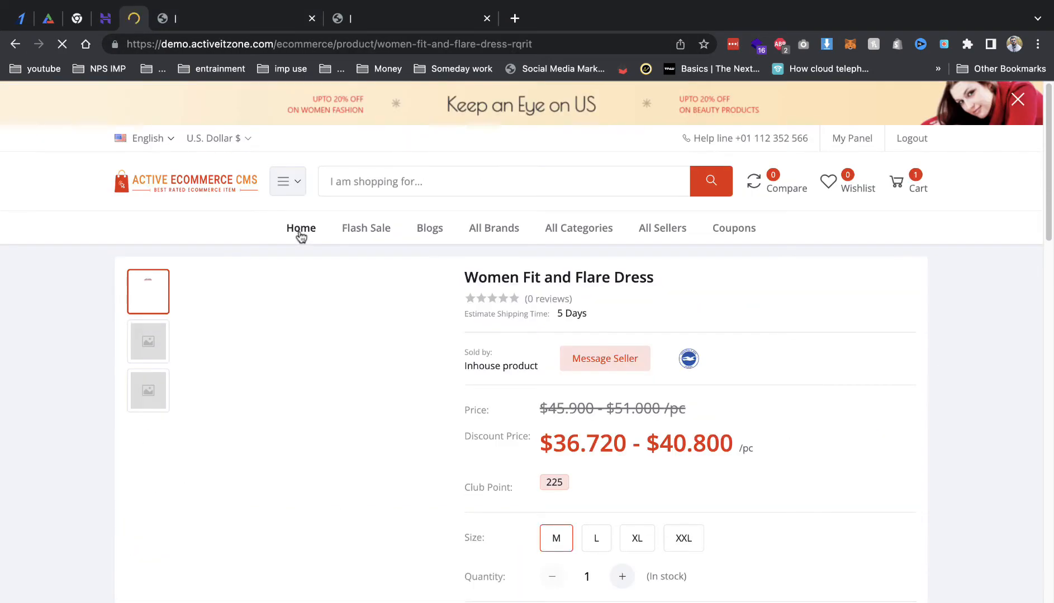
triple_click(495, 284)
key(ctrl+c)
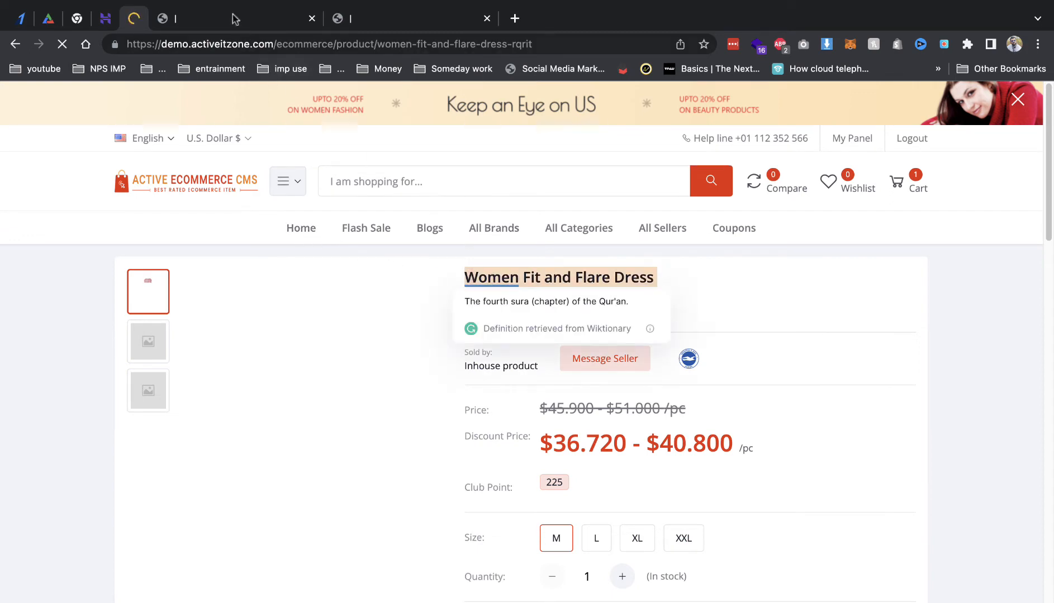
key(ctrl+Tab)
click(415, 242)
key(ctrl+v)
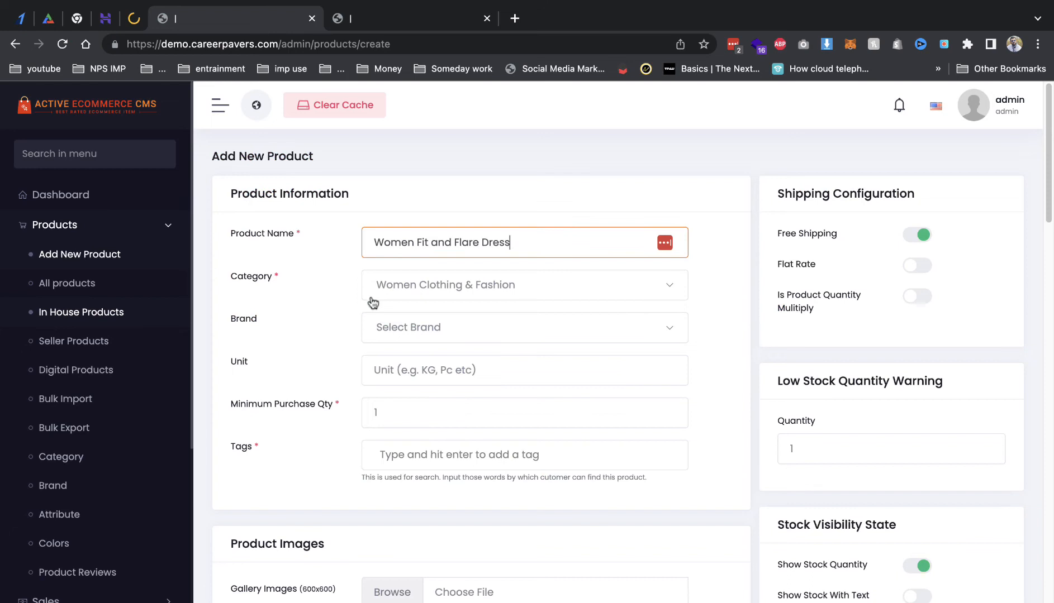
Step: Keep Women Clothing & Fashion as the category and check the available brands
click(414, 295)
click(421, 366)
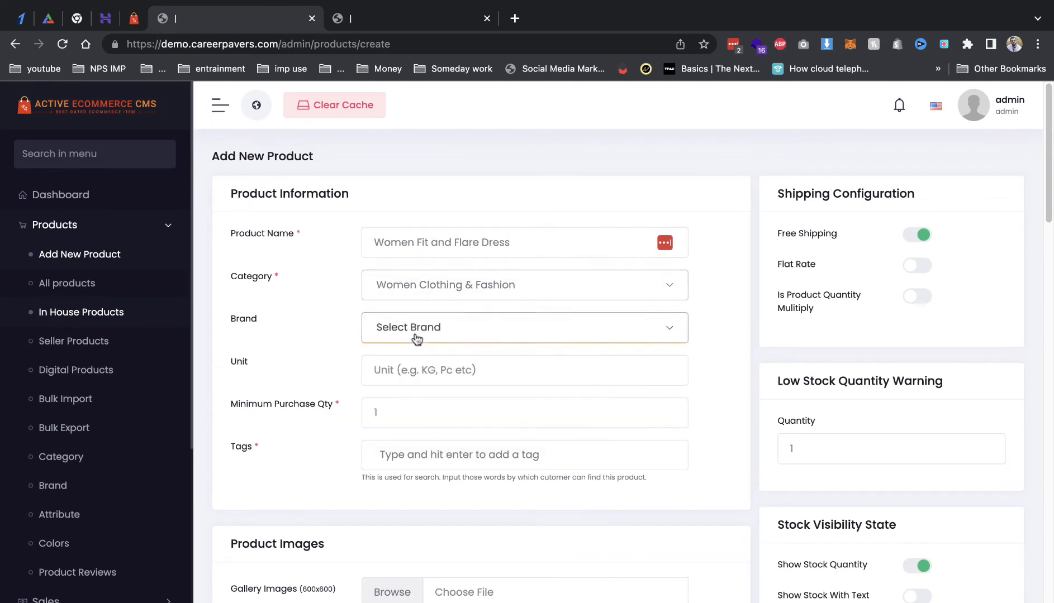
click(417, 335)
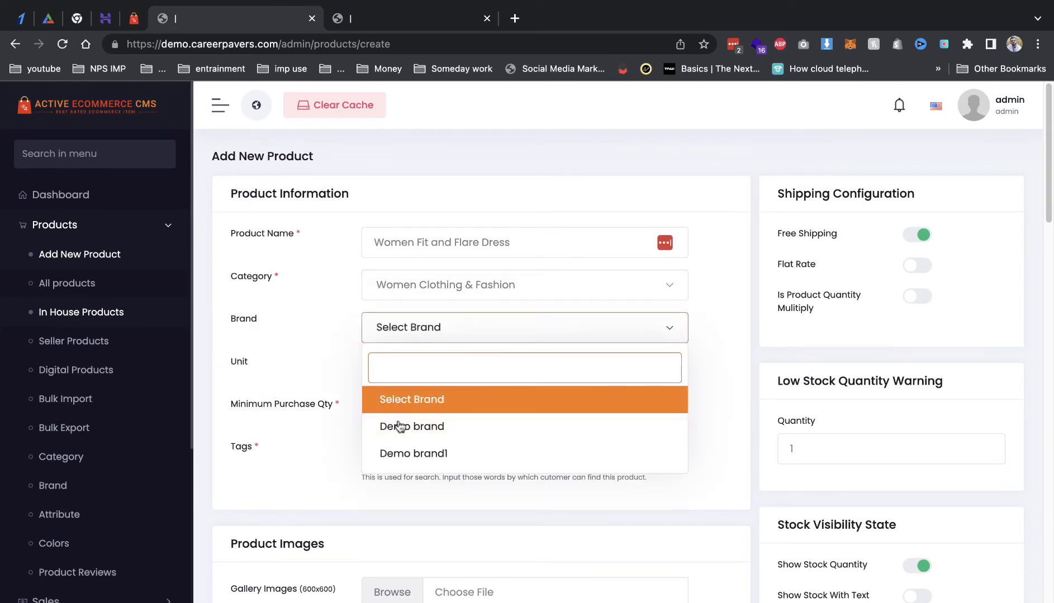
click(296, 442)
Step: Open the Brand management page
right_click(109, 480)
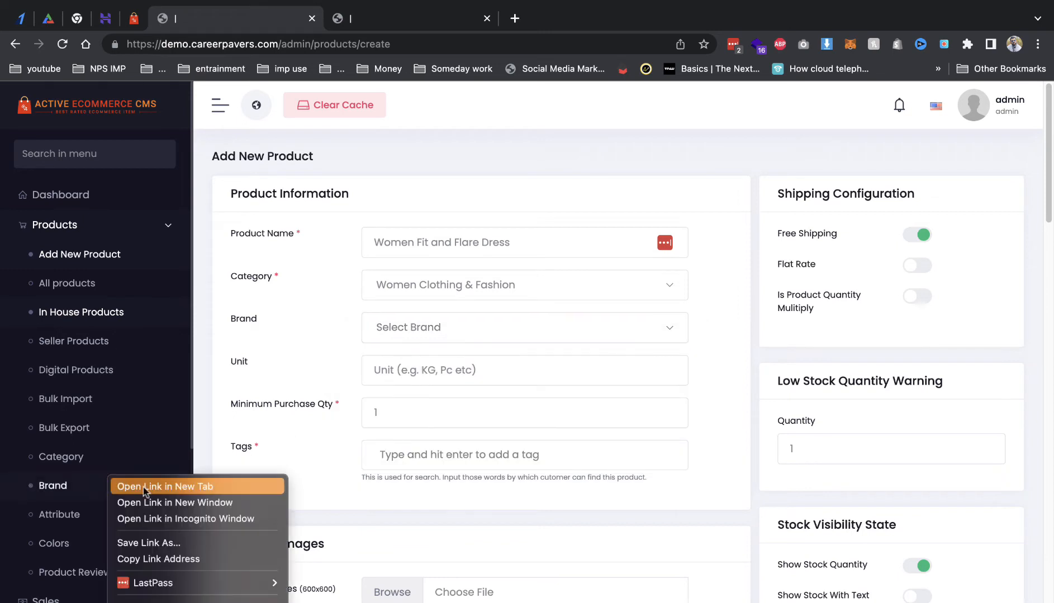
click(157, 487)
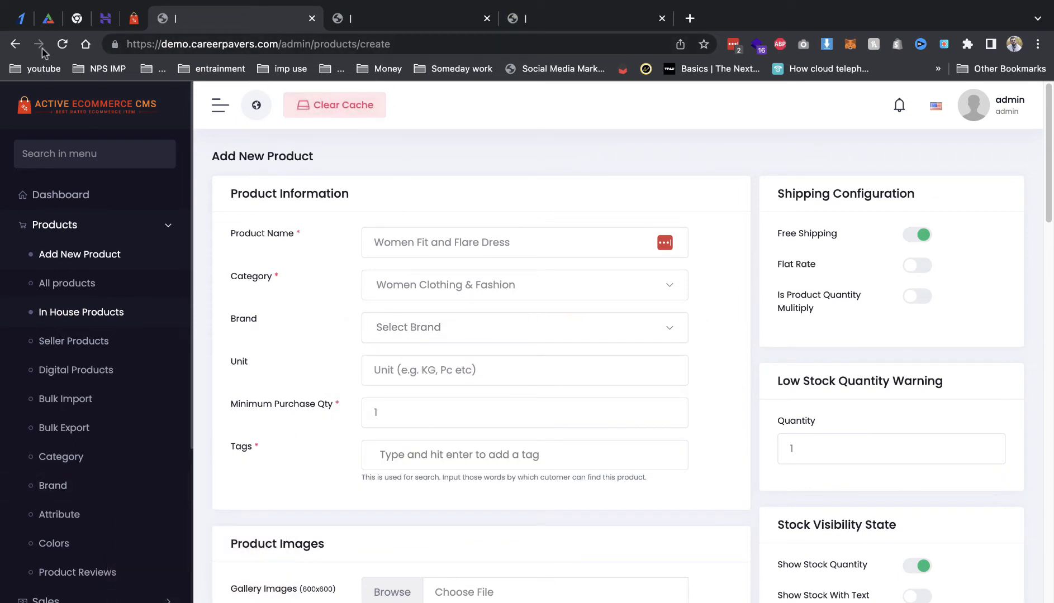
click(16, 44)
click(662, 18)
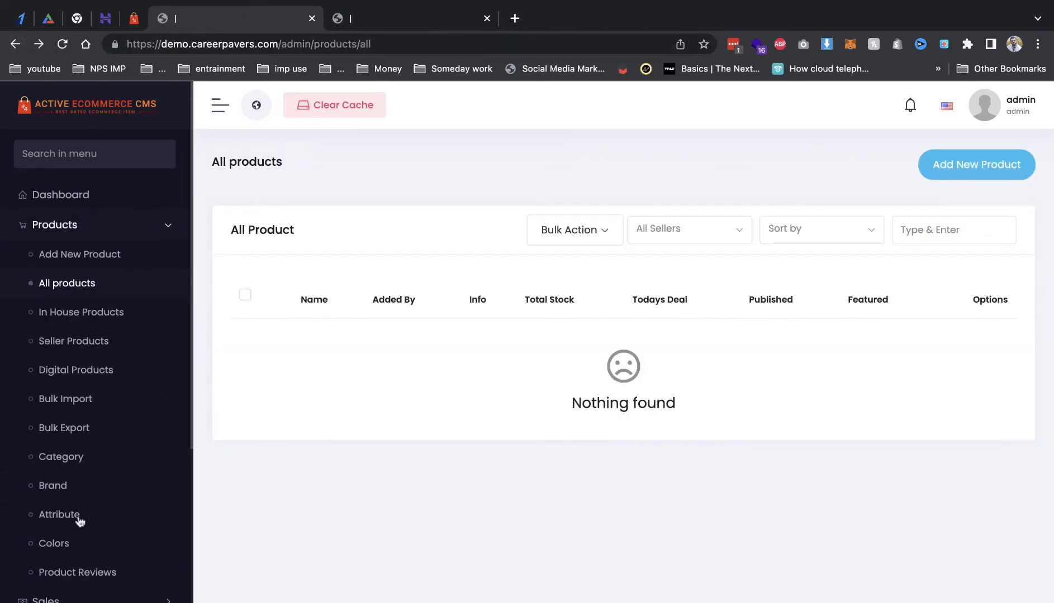
click(56, 487)
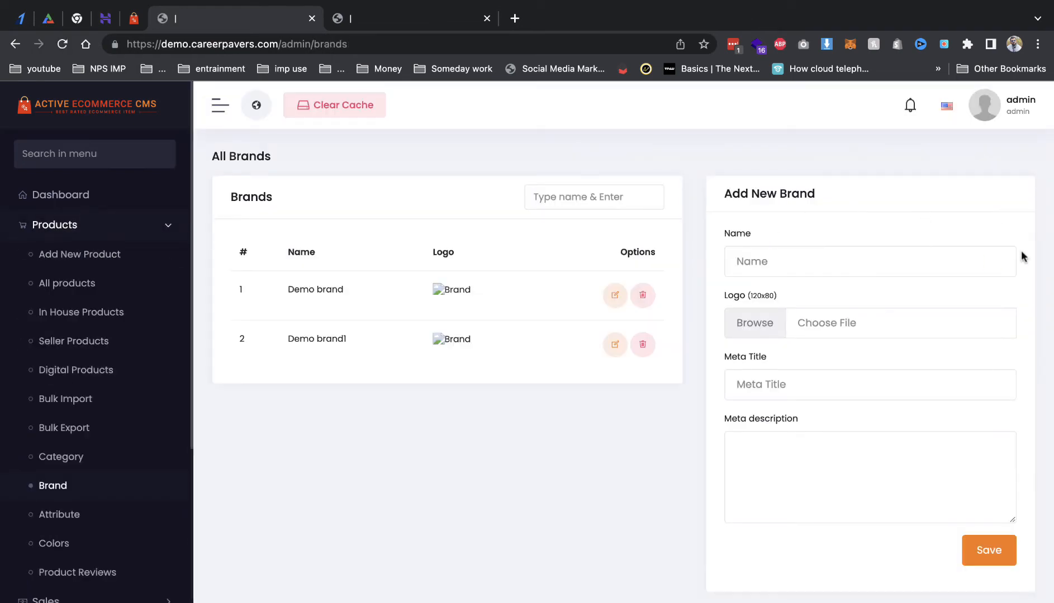
Step: Rename Demo brand to Zara with the ZARA logo, save it, and return to All products
click(615, 295)
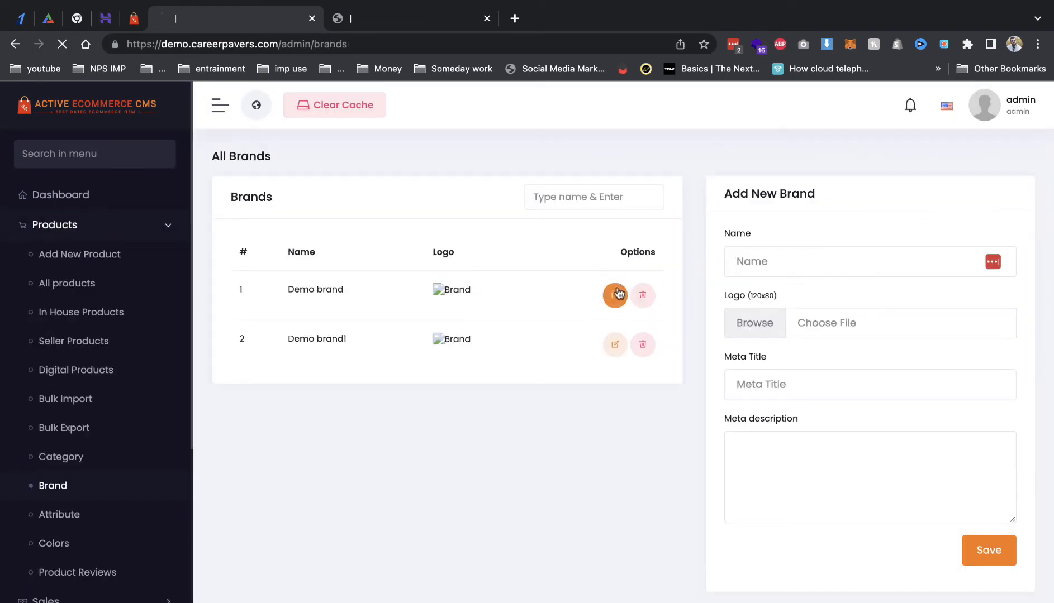
click(611, 242)
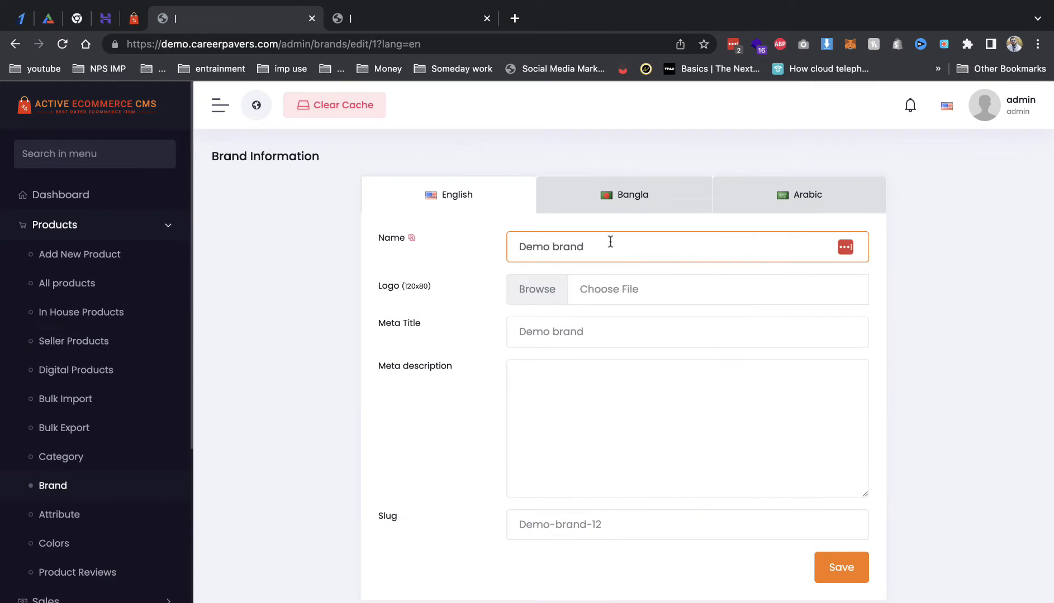
triple_click(610, 242)
text(Za)
click(609, 285)
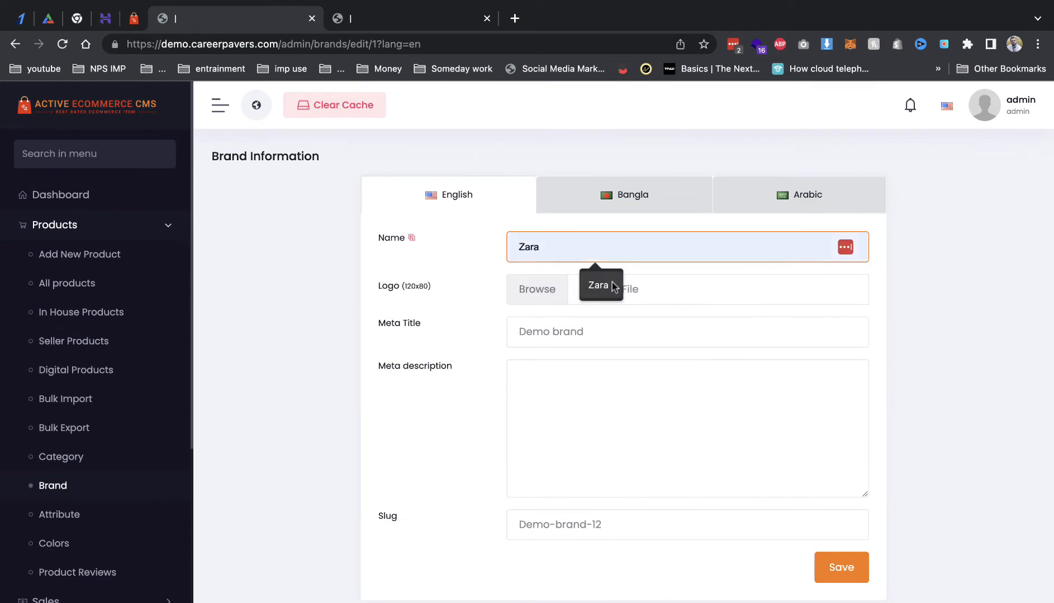
click(556, 299)
click(635, 407)
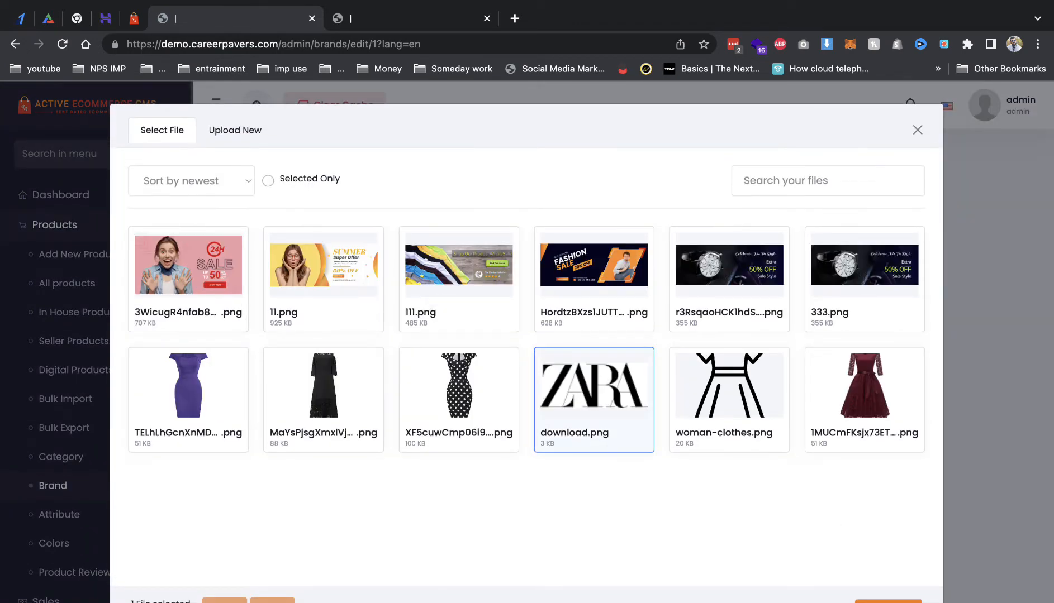
click(888, 601)
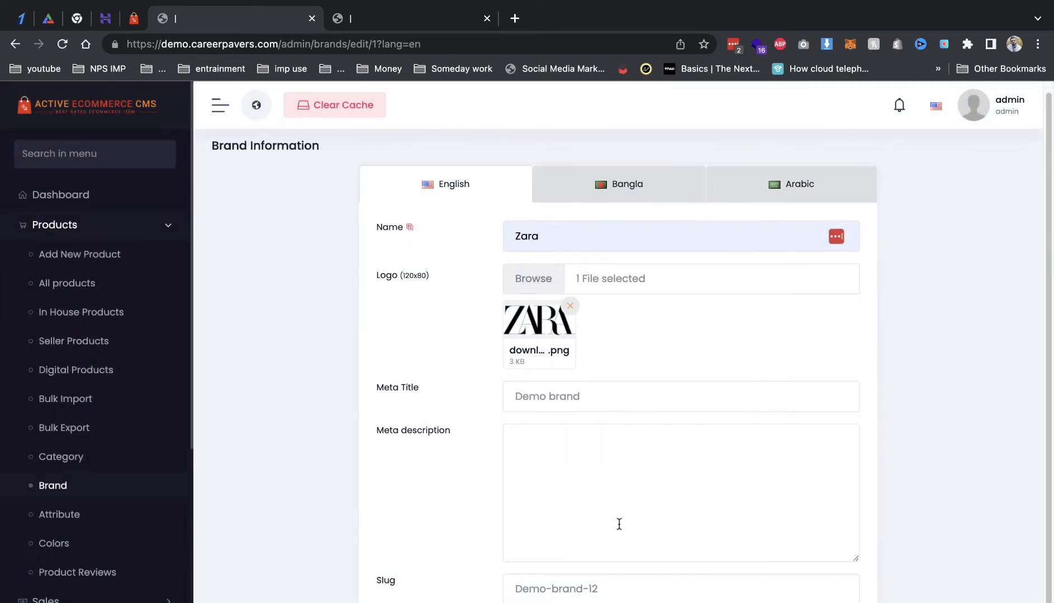
scroll(618, 525, down, 2)
click(824, 582)
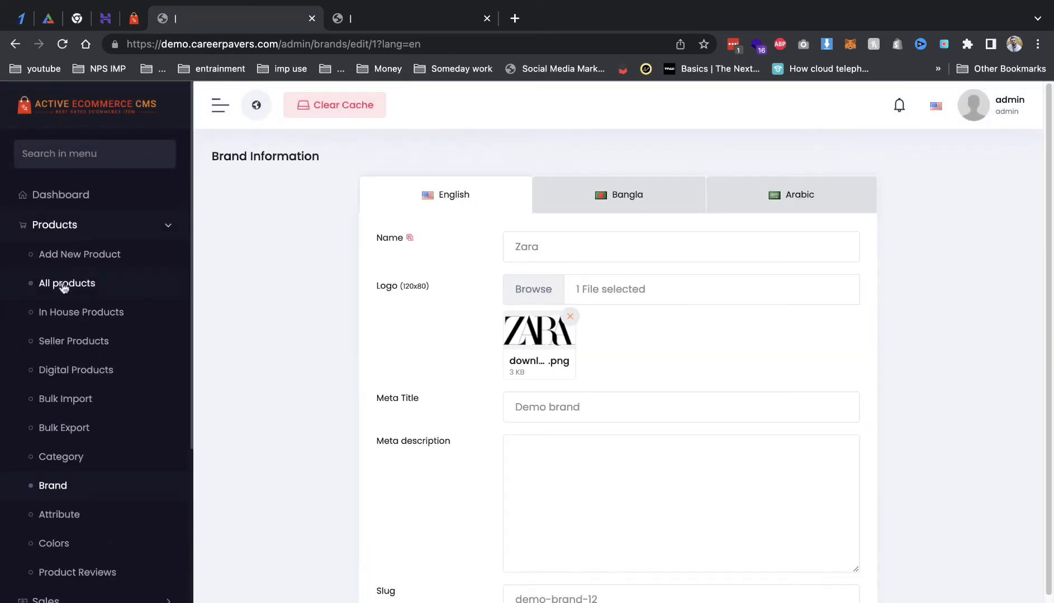
click(84, 287)
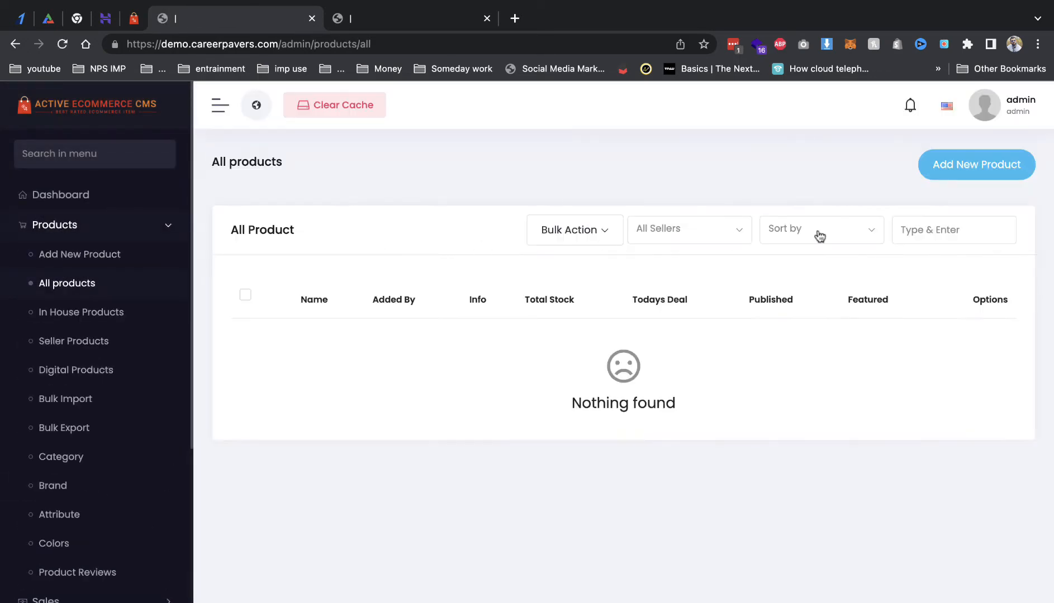
Step: Start a new product with the pasted dress name, the existing category, and brand Zara
click(975, 165)
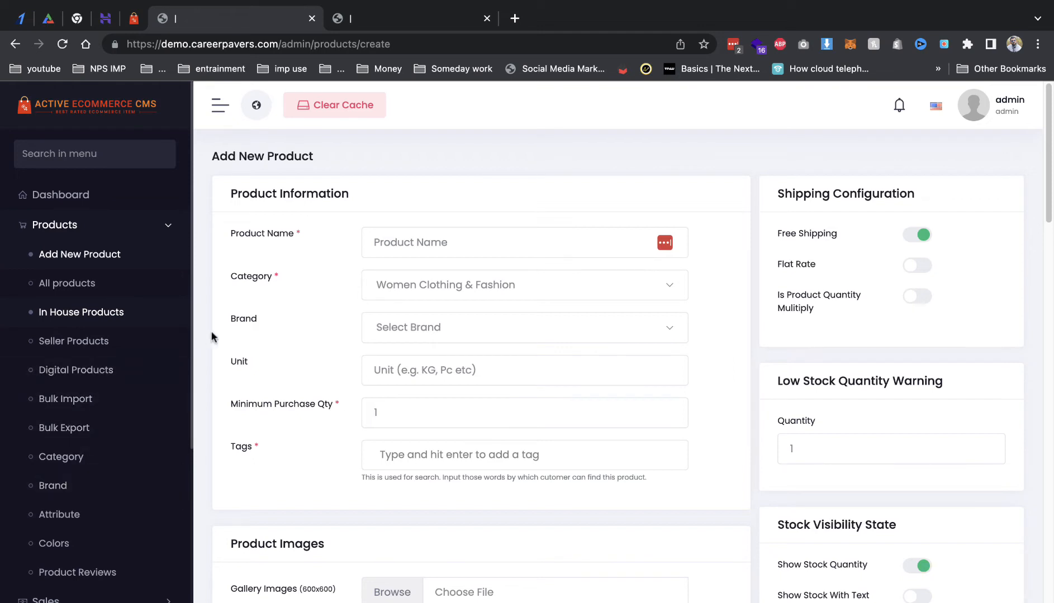
click(389, 241)
key(ctrl+v)
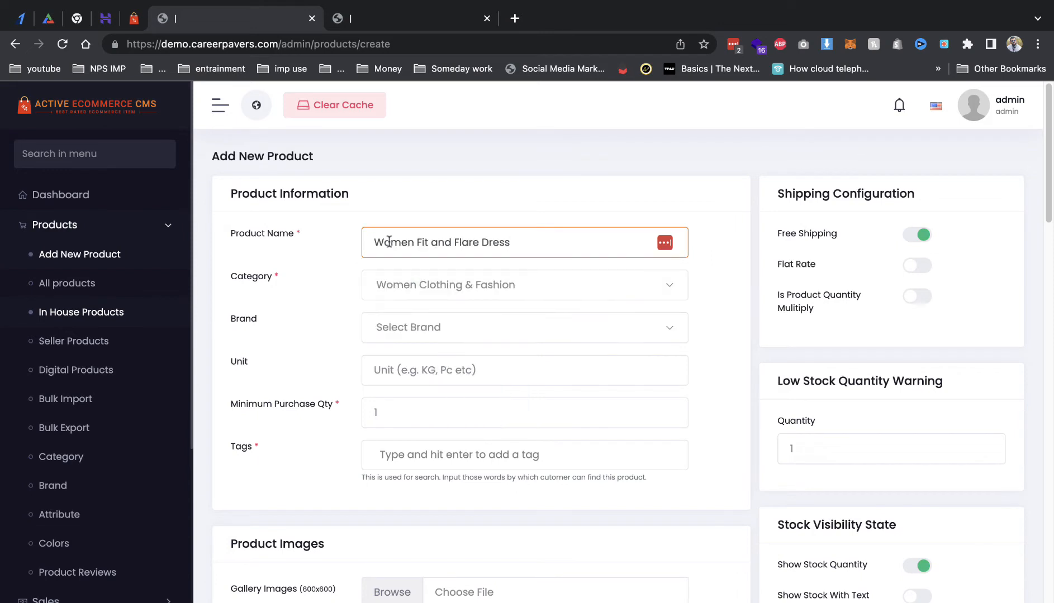
click(406, 292)
click(385, 291)
click(404, 337)
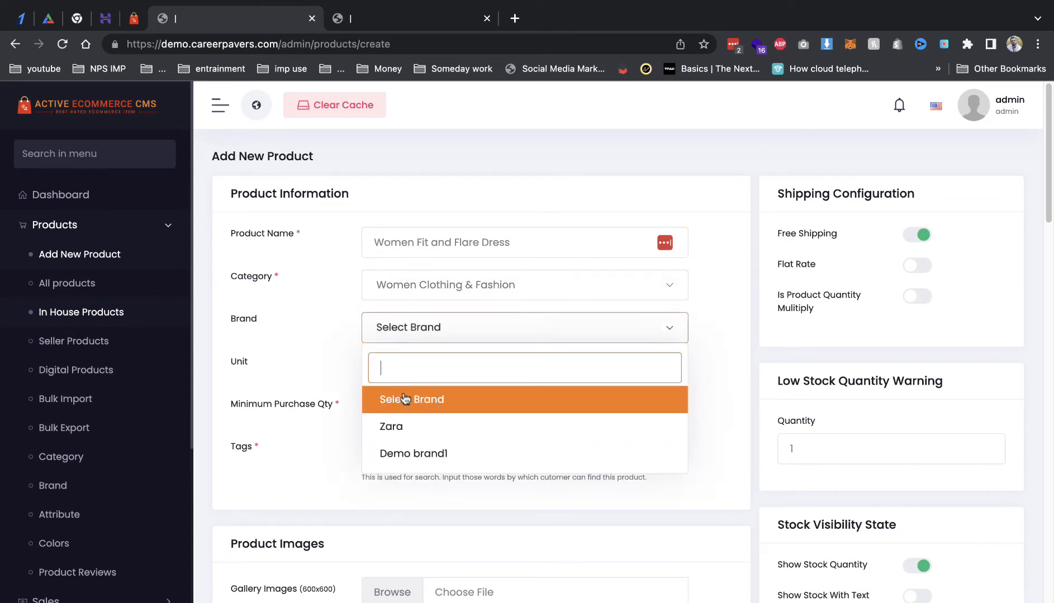
click(400, 427)
Step: Set the unit to pc and keep the minimum purchase quantity at 1
click(401, 369)
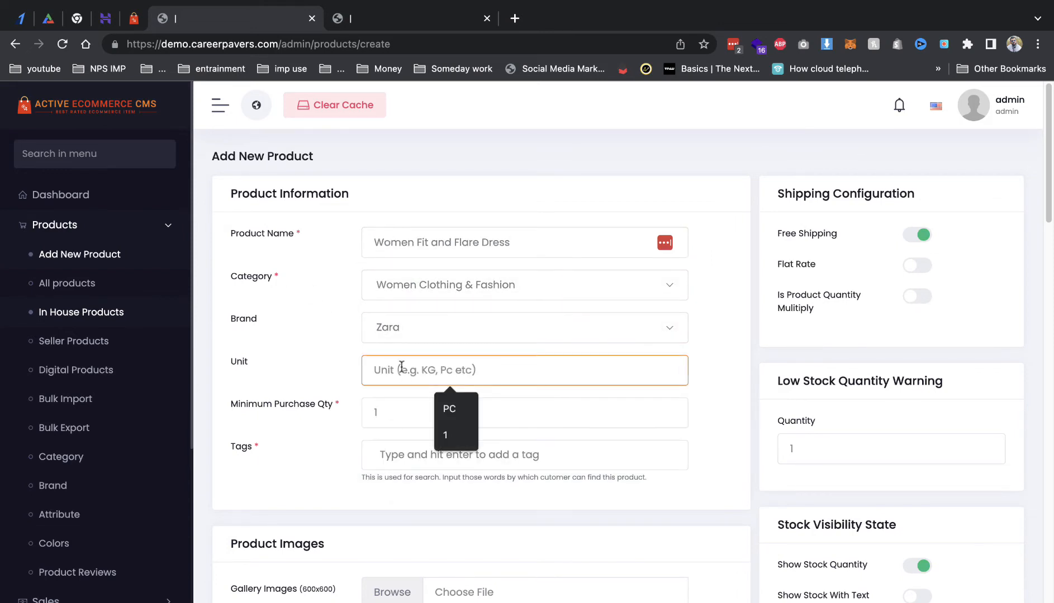
text(pc)
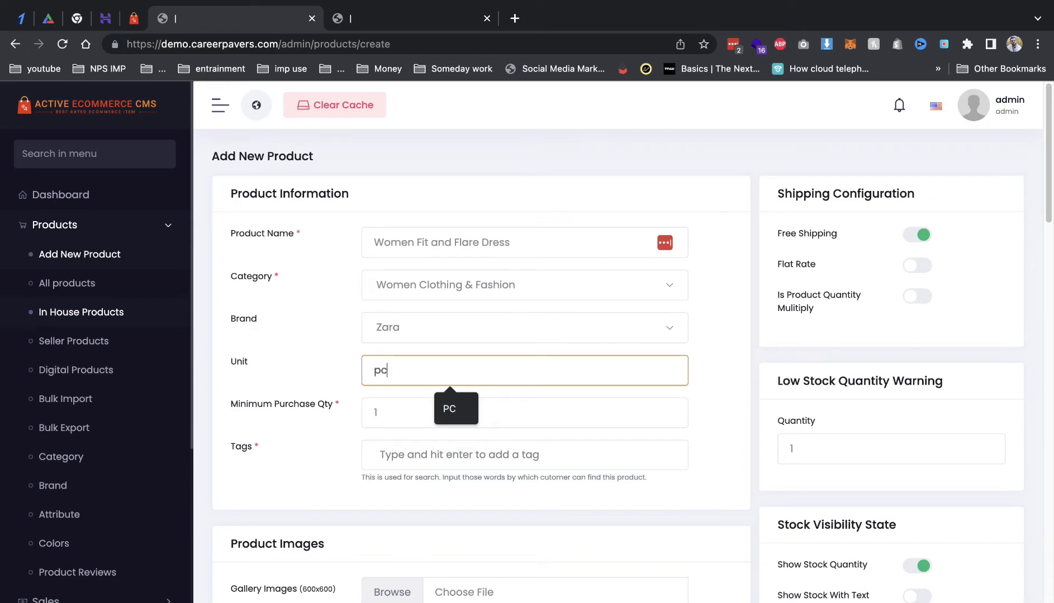
click(320, 352)
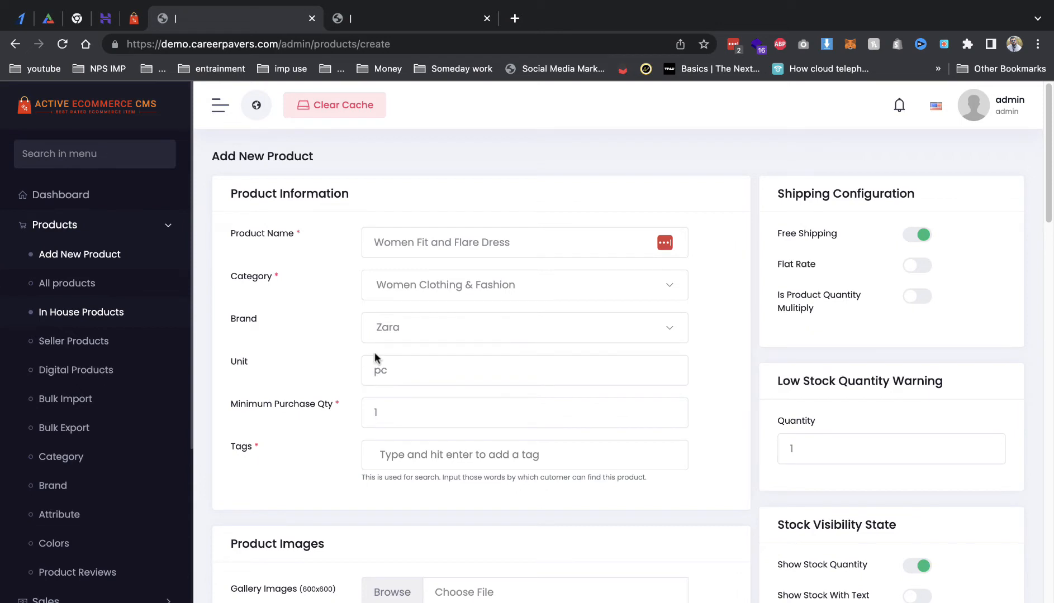
drag(225, 364, 248, 365)
click(379, 413)
drag(378, 412, 353, 416)
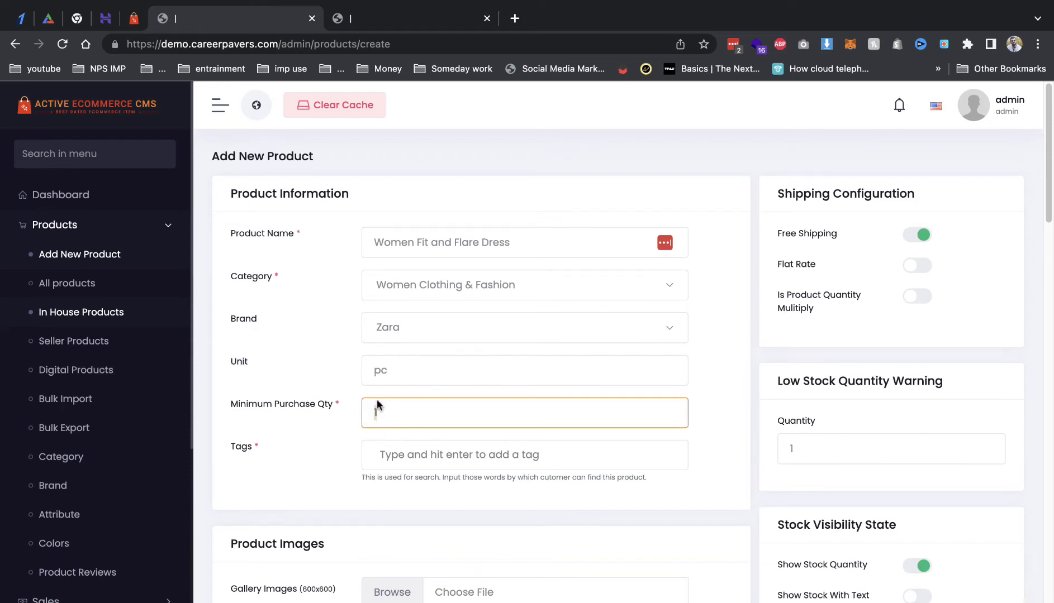
Step: Add the tag 'dress' to the product
click(400, 454)
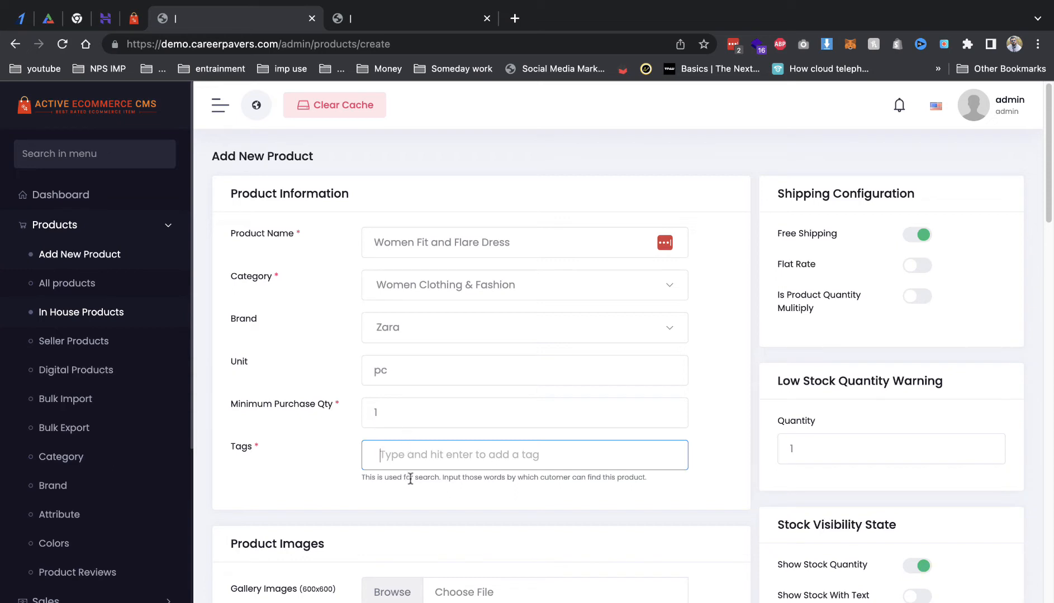
drag(394, 479, 634, 482)
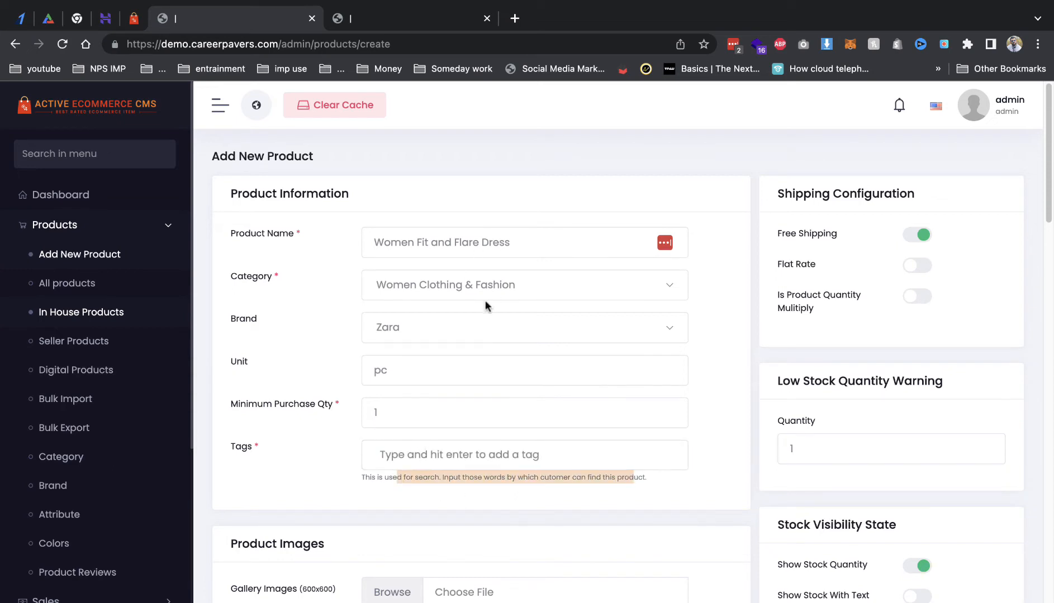
click(454, 452)
text(dr)
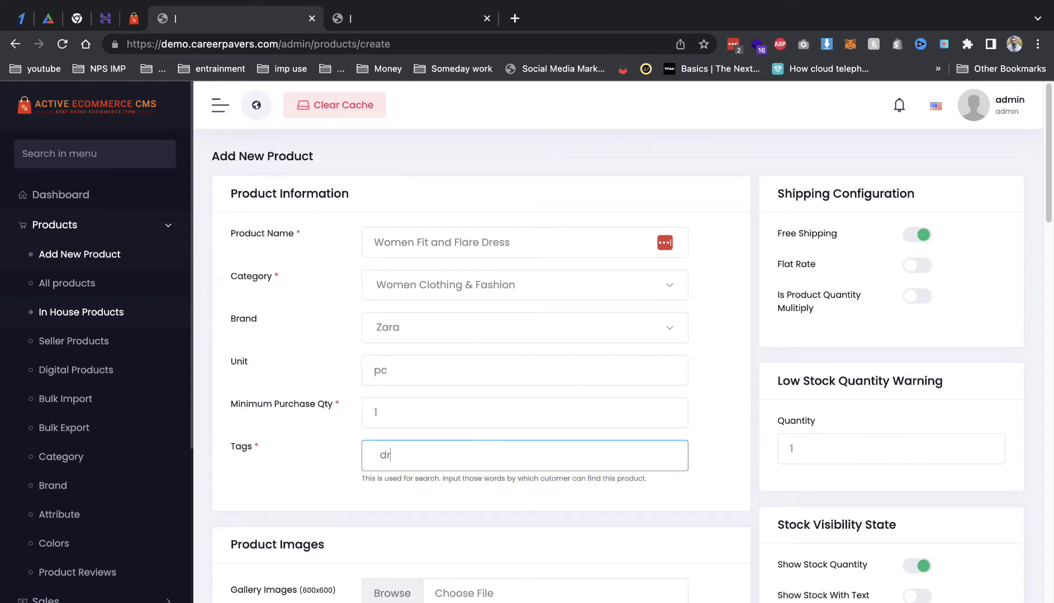
text(ess)
key(Return)
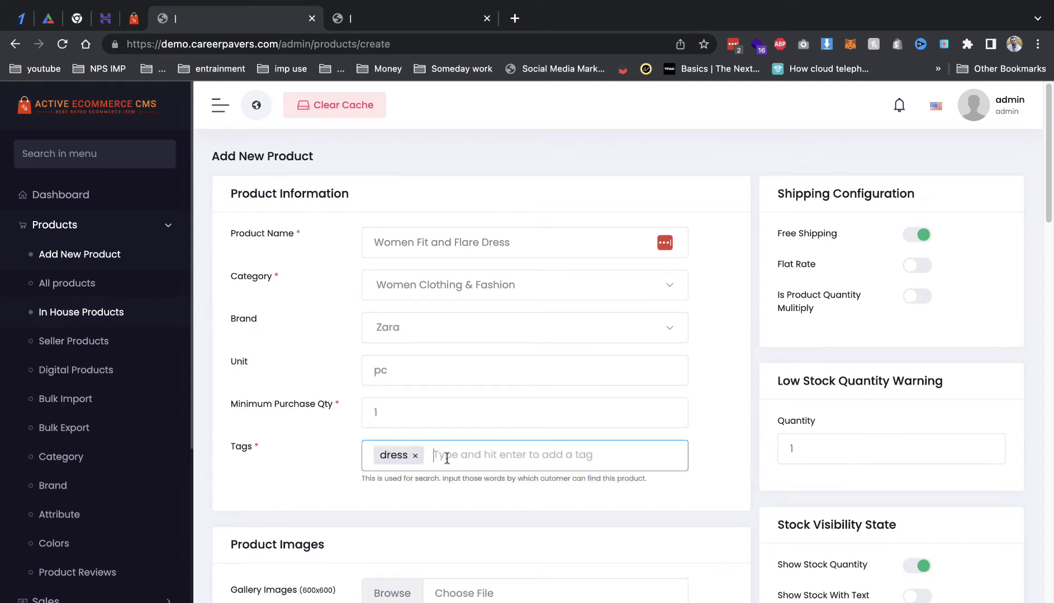
Step: Select the black dress gallery image after reviewing the demo dress's gallery photos
scroll(456, 479, down, 2)
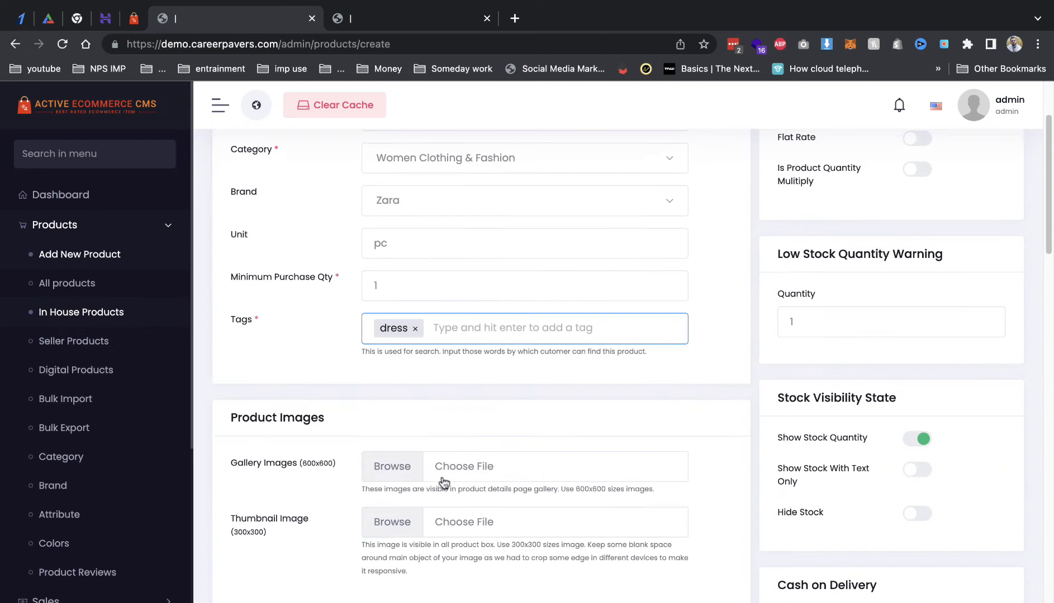
click(412, 471)
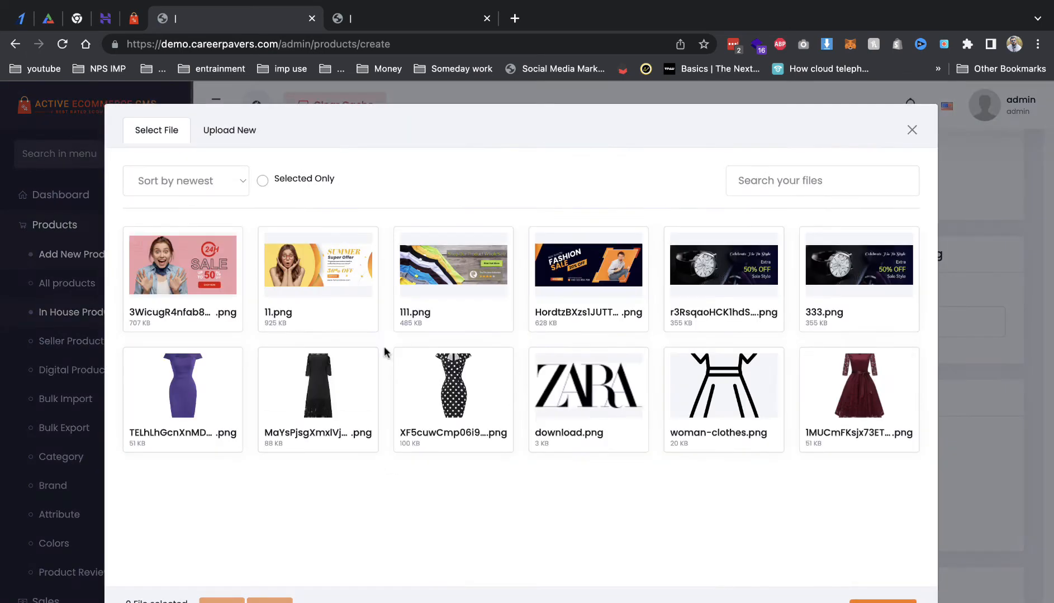
click(335, 390)
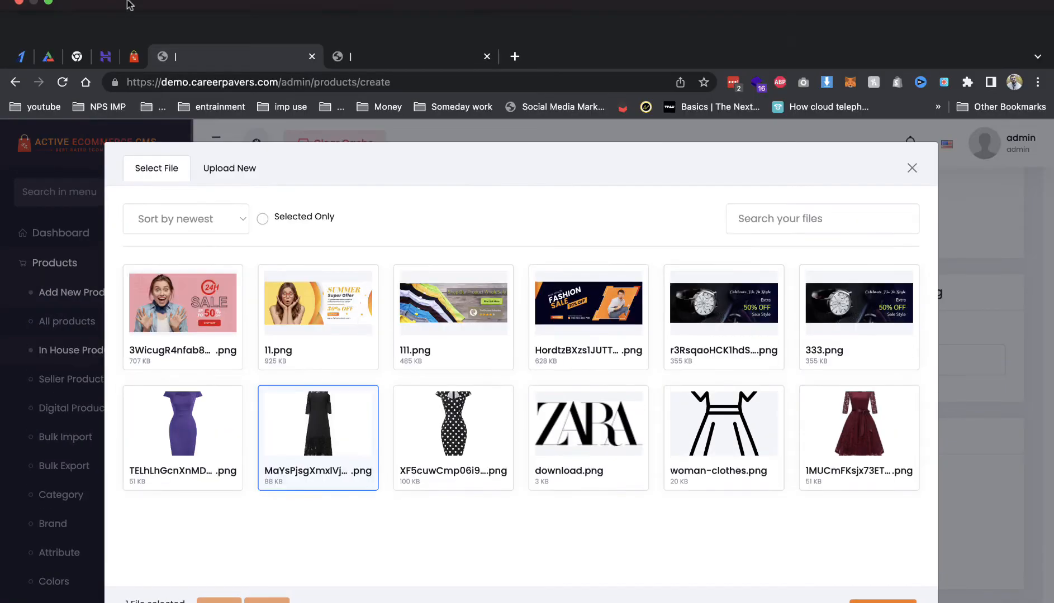
click(133, 56)
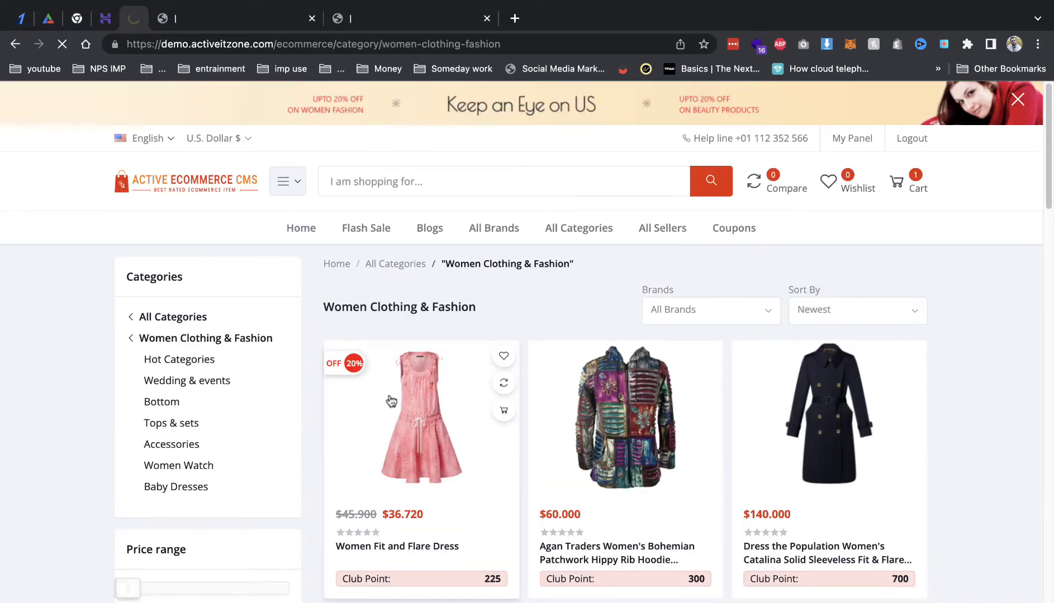
click(391, 401)
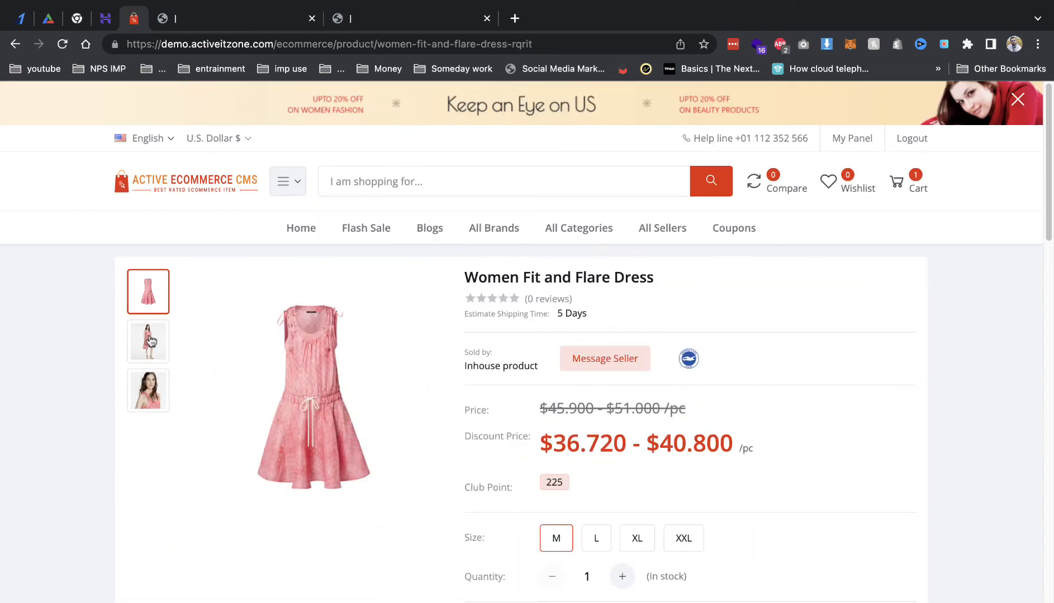
click(149, 361)
click(149, 375)
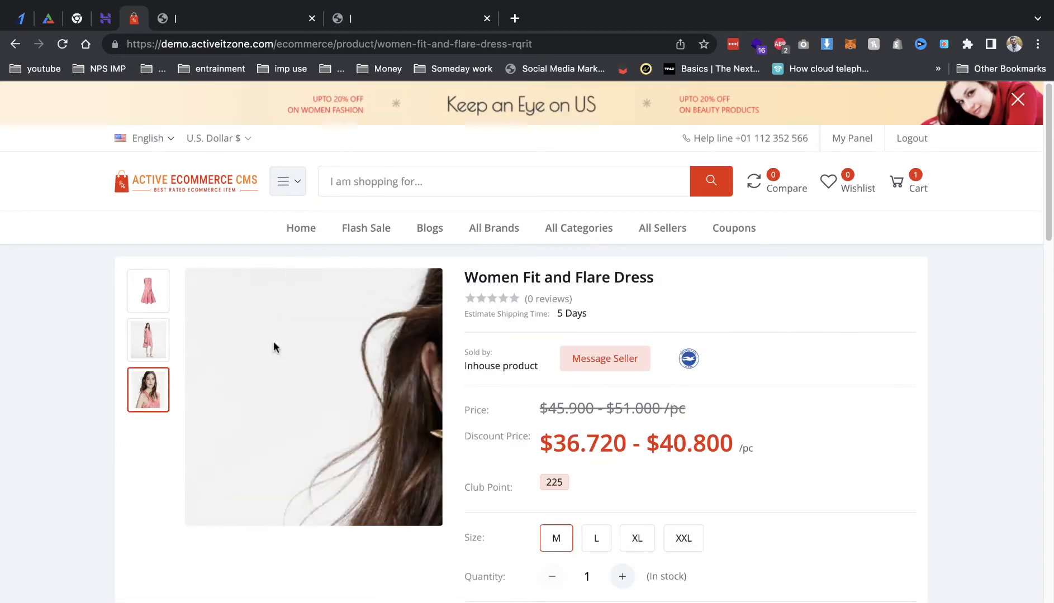
click(149, 293)
click(149, 341)
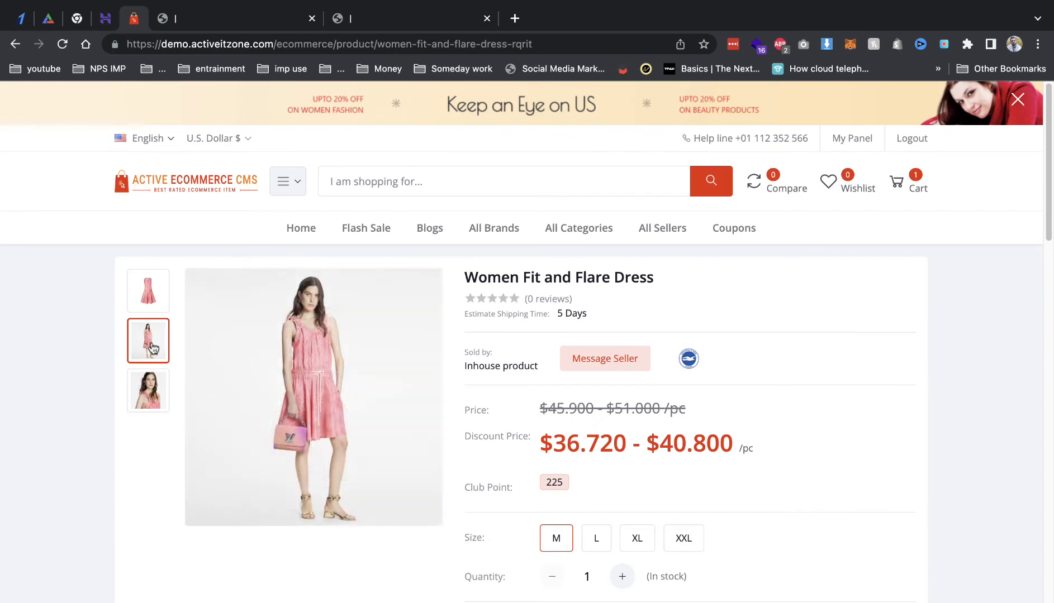
click(146, 398)
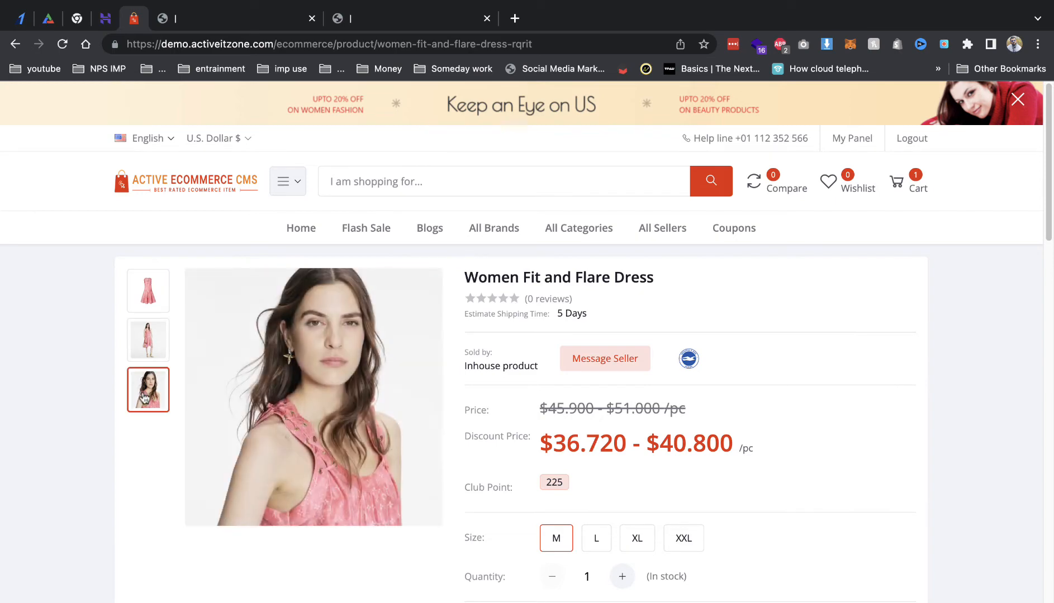
Step: Add the purple dress image too and confirm both gallery images
click(227, 20)
click(229, 391)
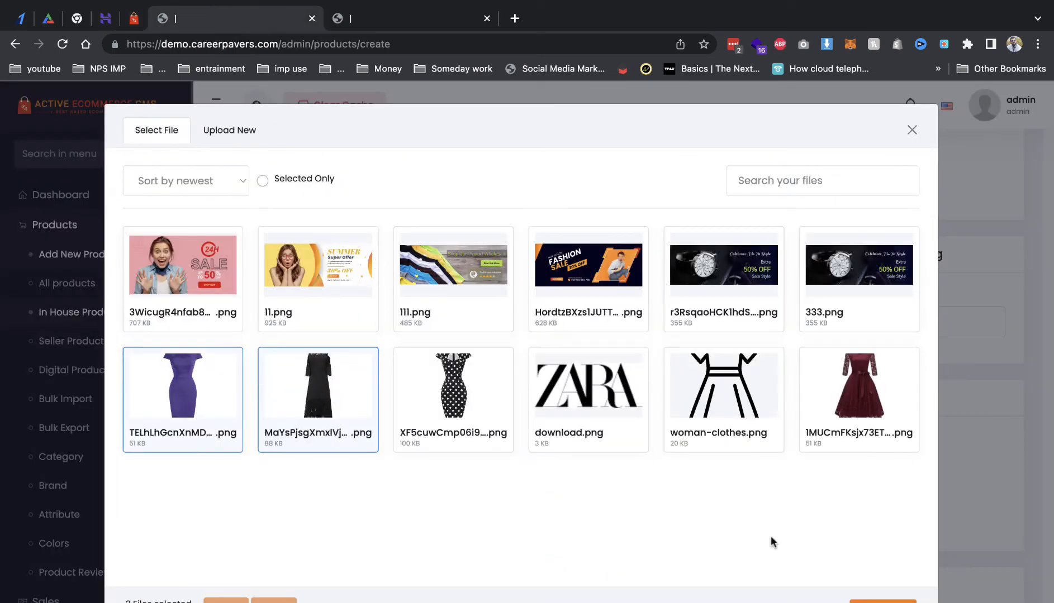
click(883, 600)
Step: Set the black dress image MaYsP….png as the product thumbnail
scroll(403, 357, down, 4)
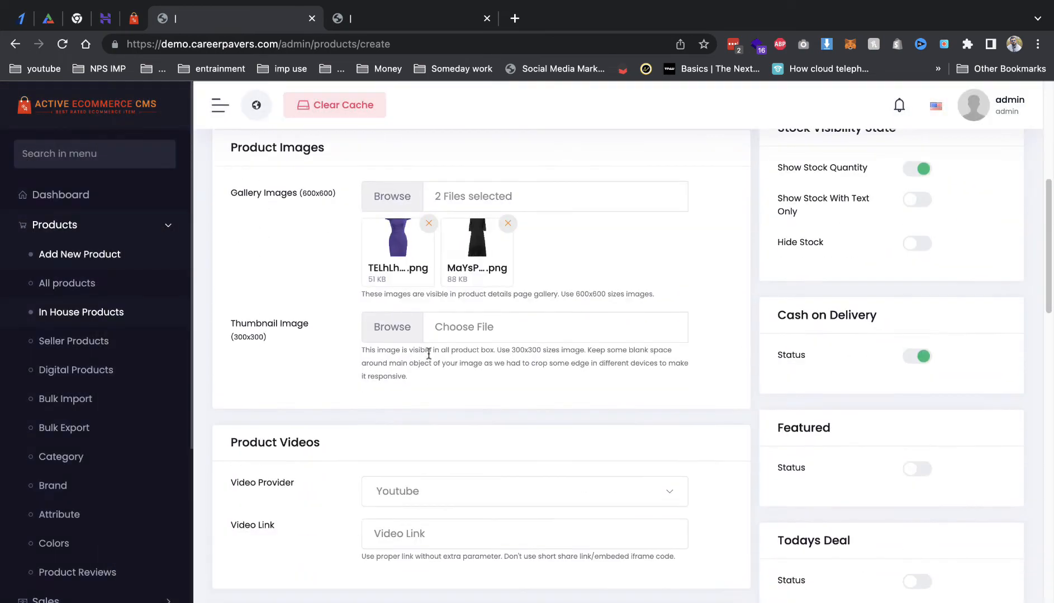
click(391, 329)
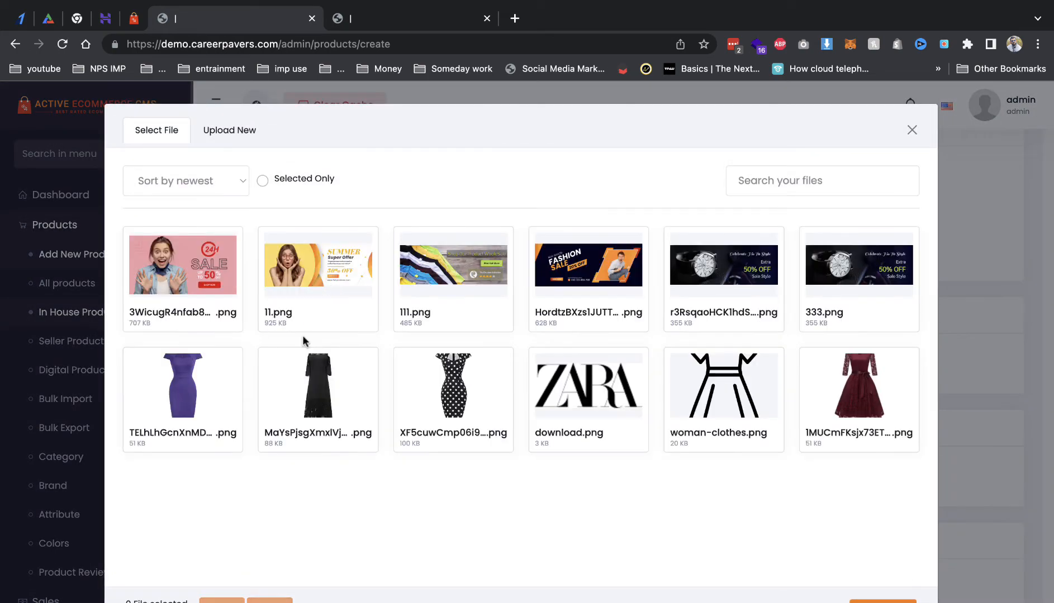
click(305, 372)
click(883, 600)
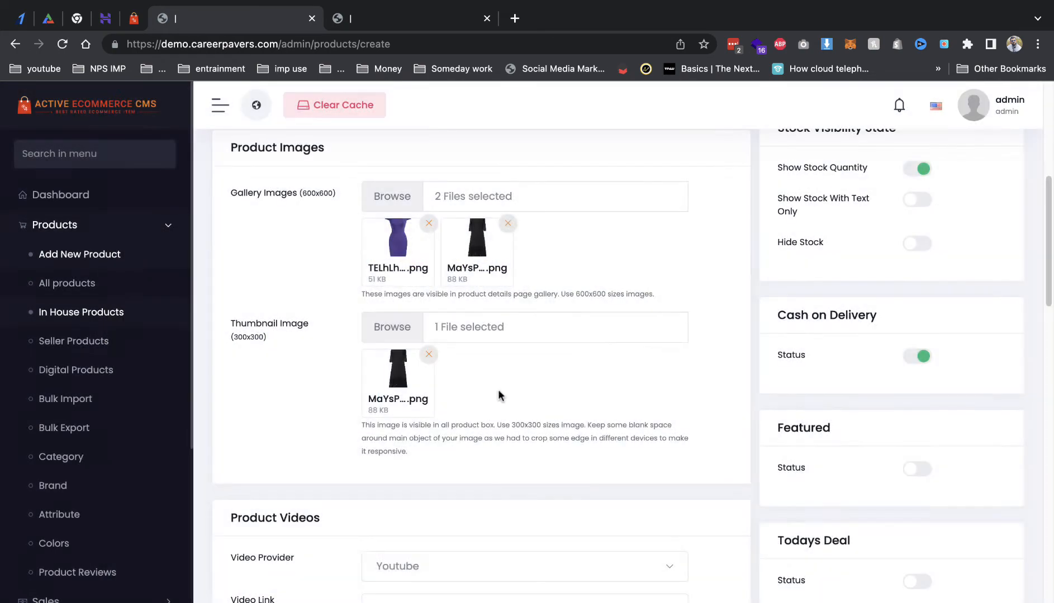
scroll(380, 358, down, 6)
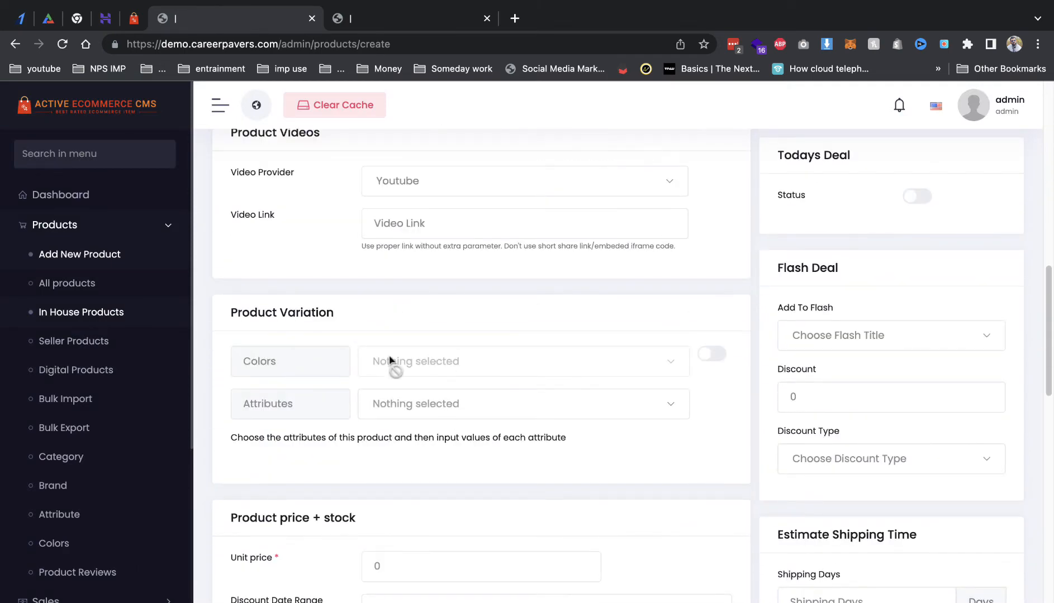
Step: Add Size as the variation attribute, find it has no values, and go to the Attributes page
click(398, 412)
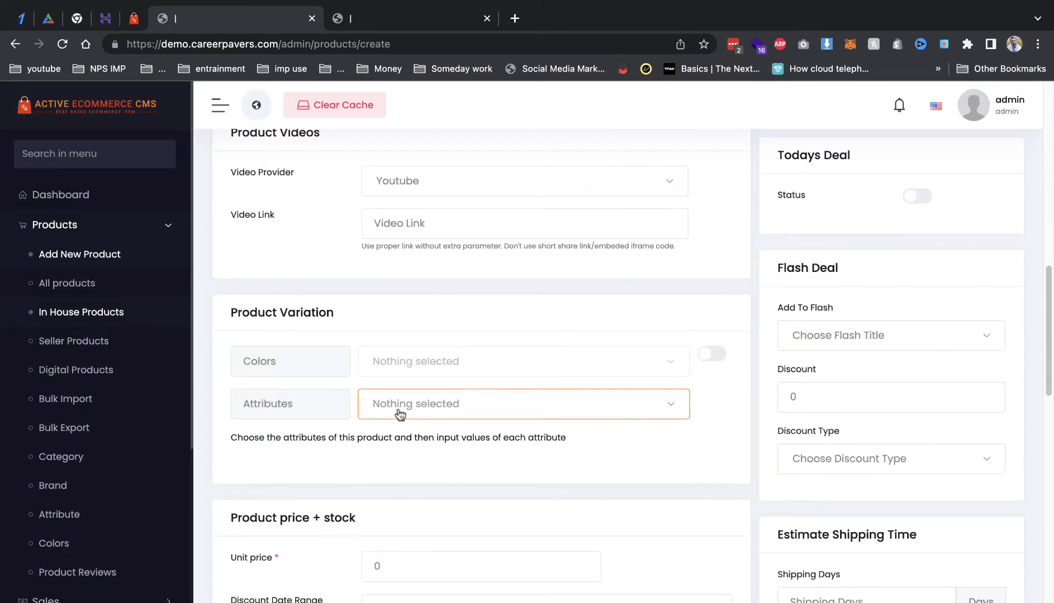
click(271, 441)
click(398, 413)
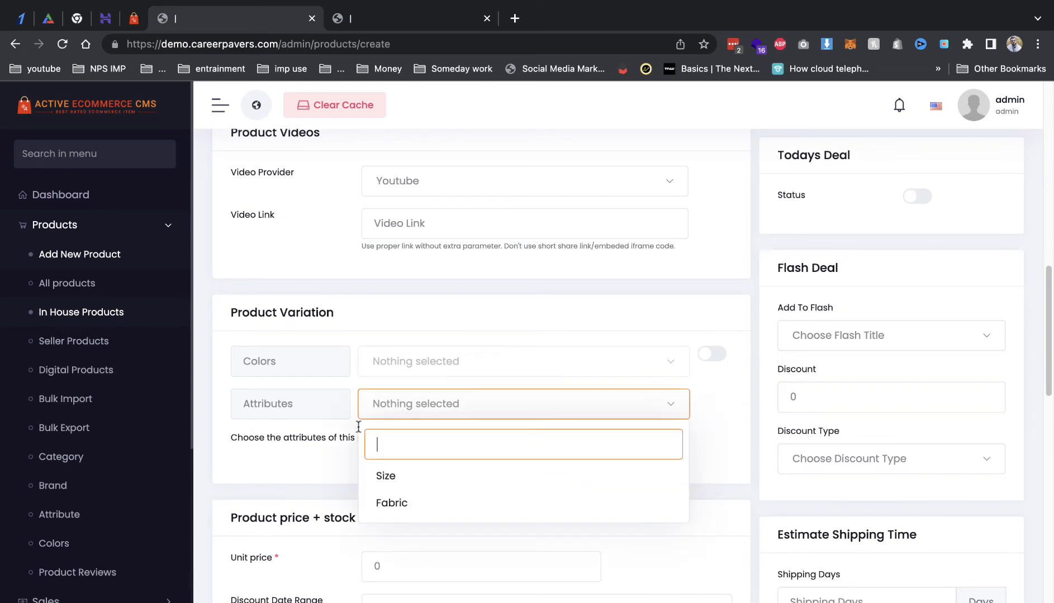
click(394, 478)
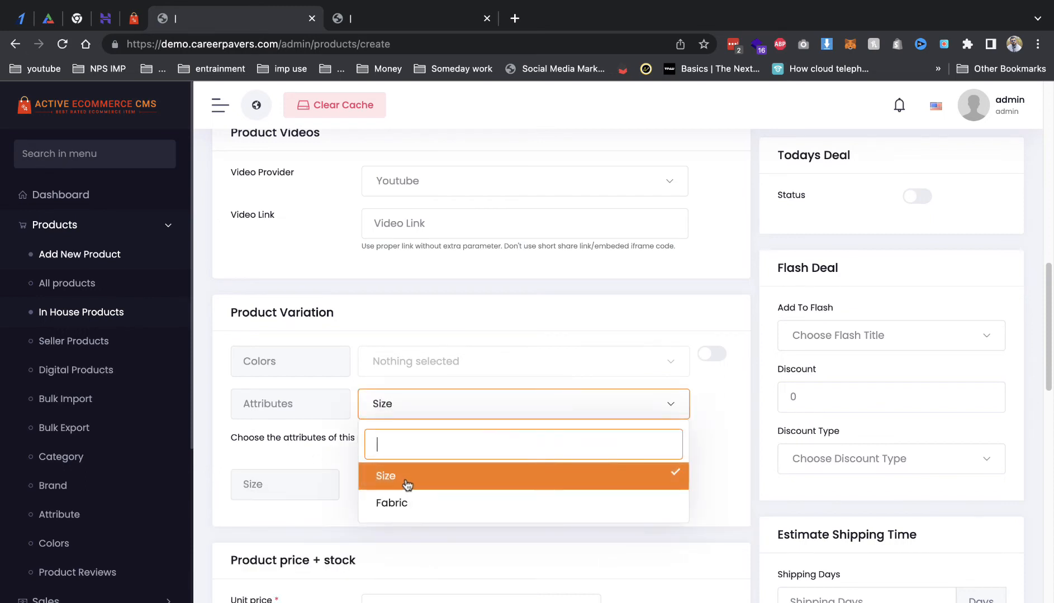
click(406, 484)
click(382, 474)
click(322, 469)
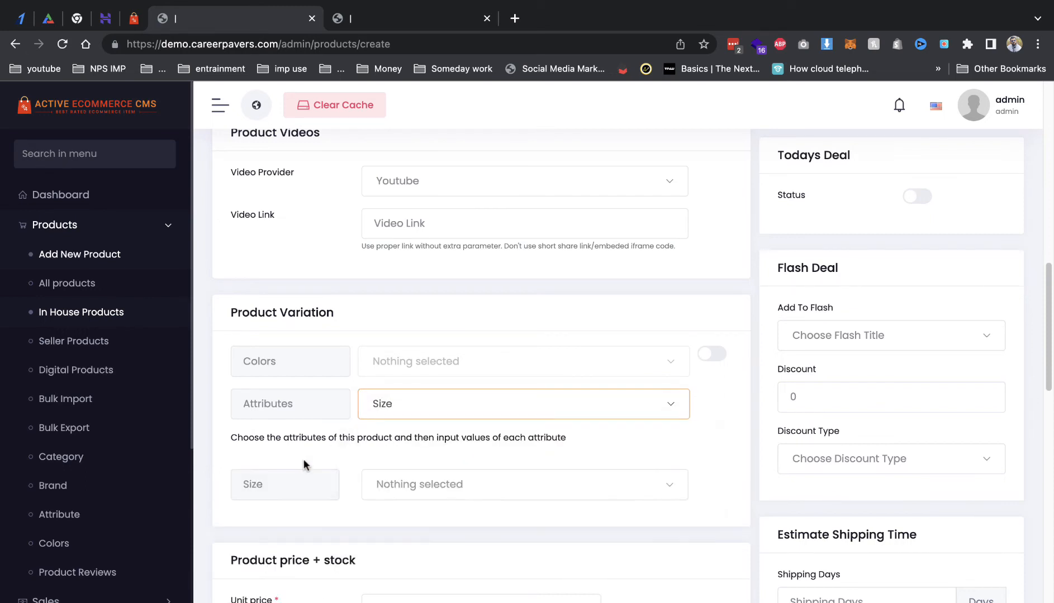
click(399, 497)
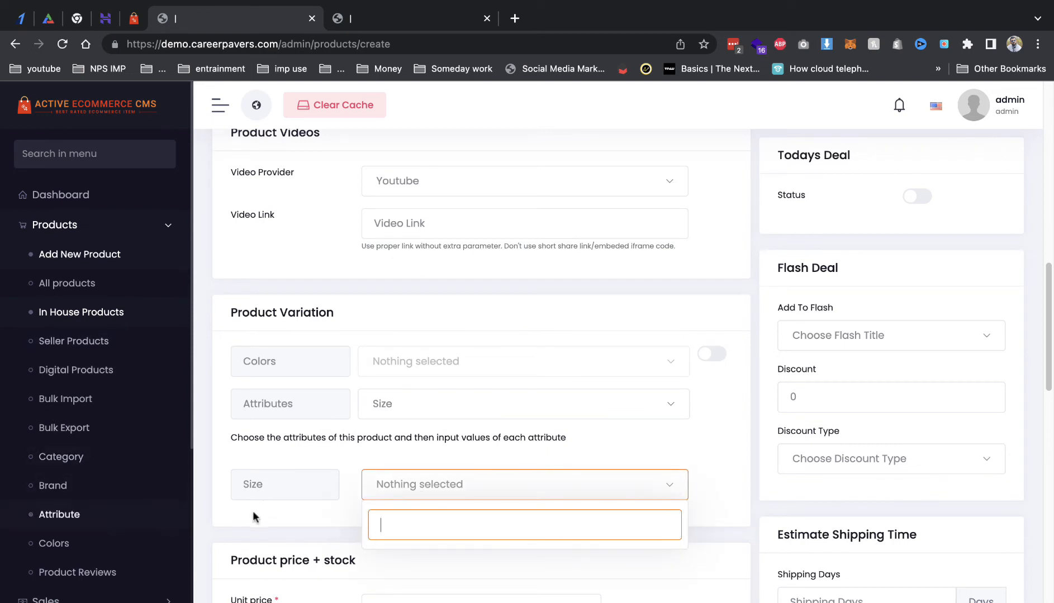
click(61, 516)
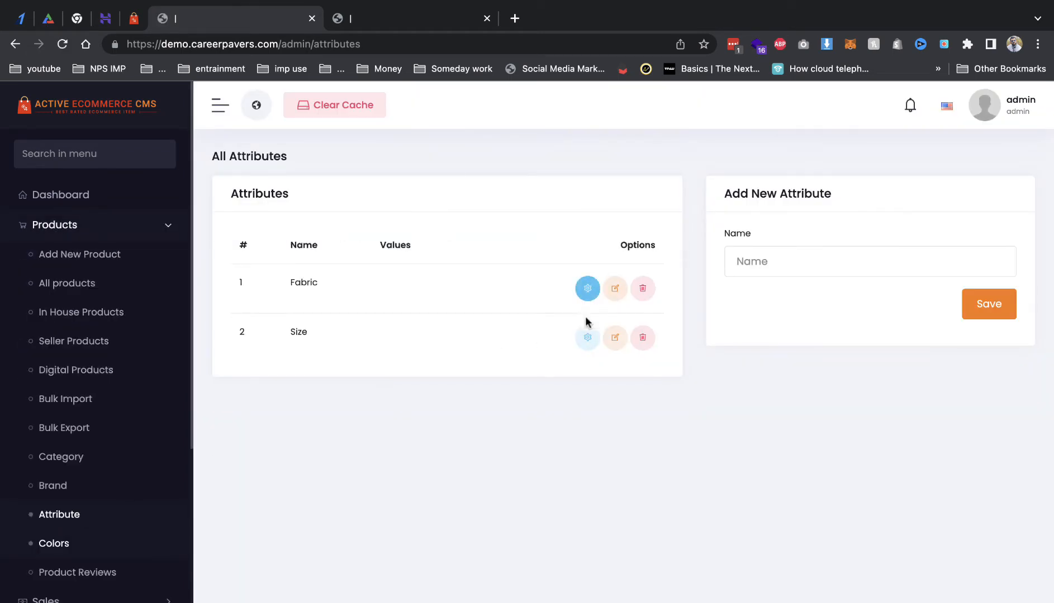
Step: Add the values S and M to the Size attribute
click(615, 339)
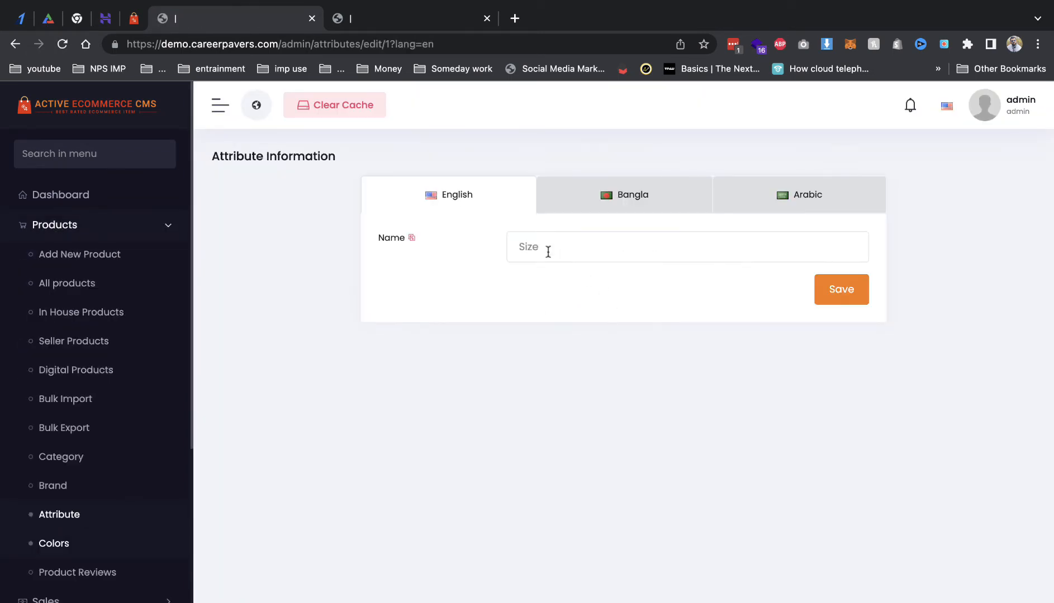
click(582, 252)
click(17, 46)
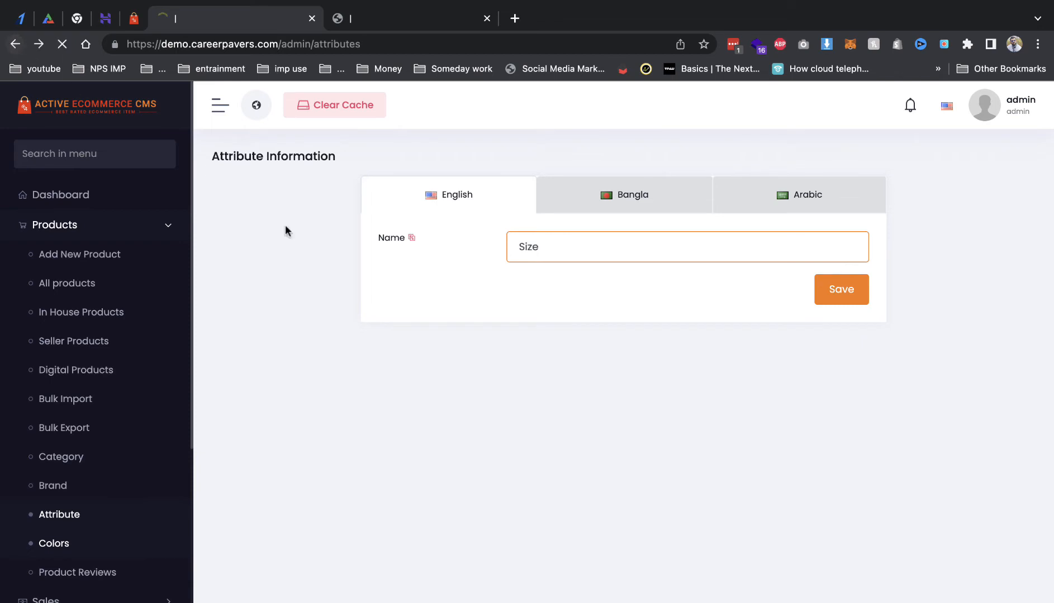
click(587, 338)
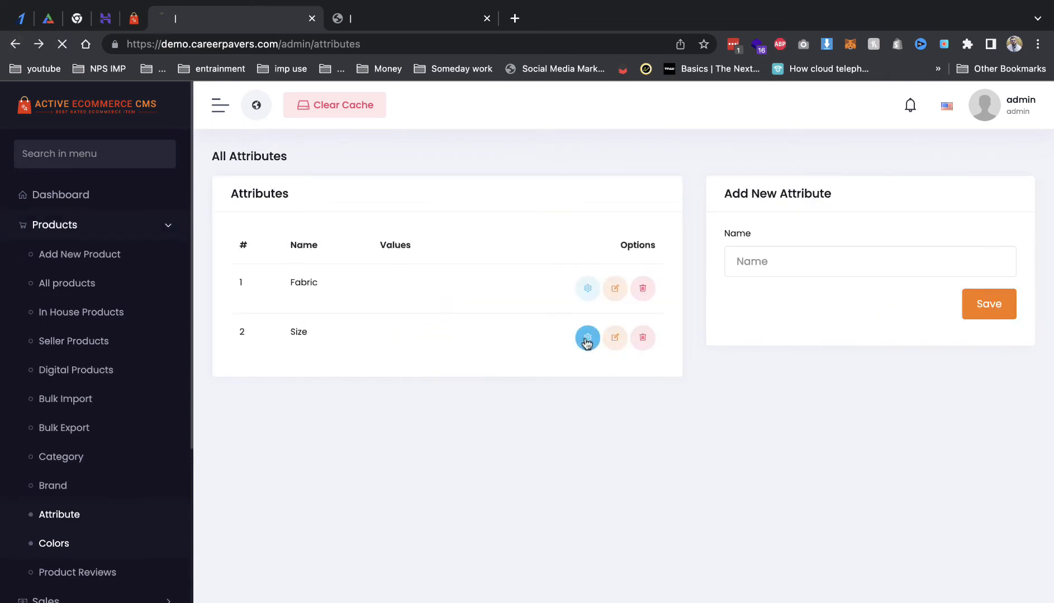
click(768, 324)
text(s)
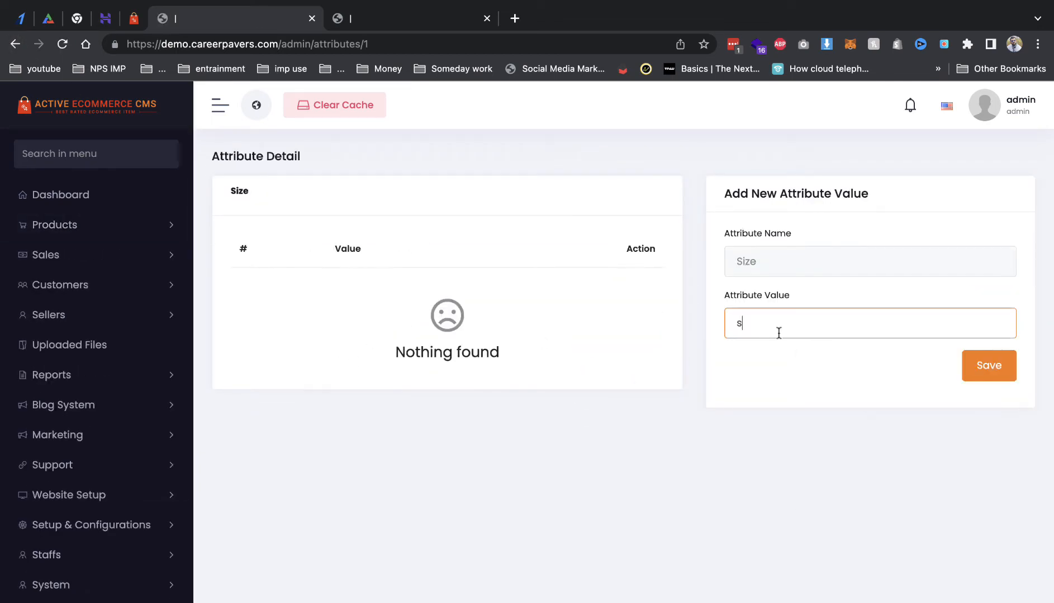
click(990, 366)
click(842, 329)
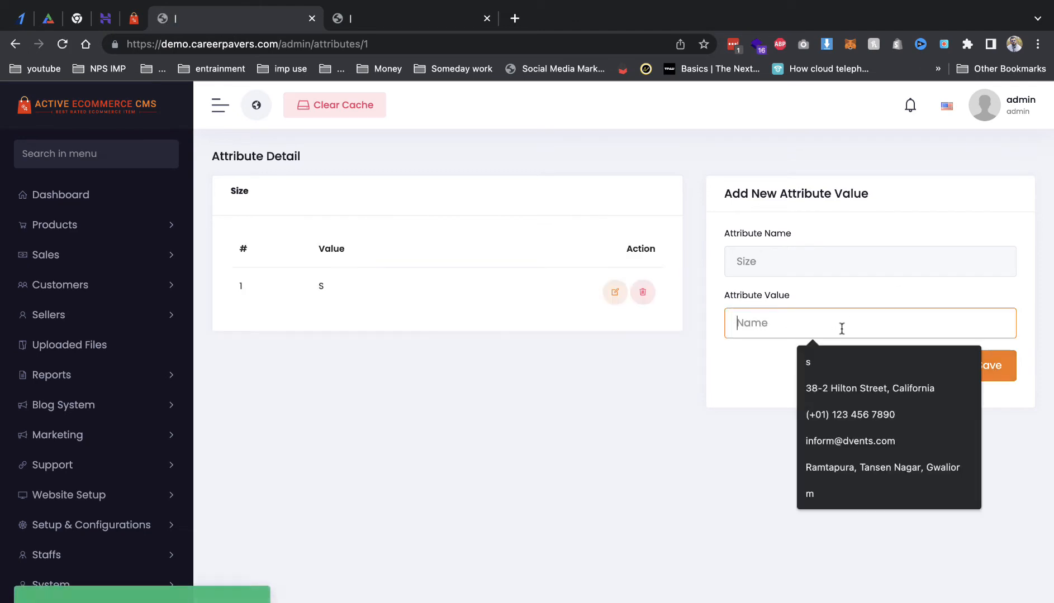
text(m)
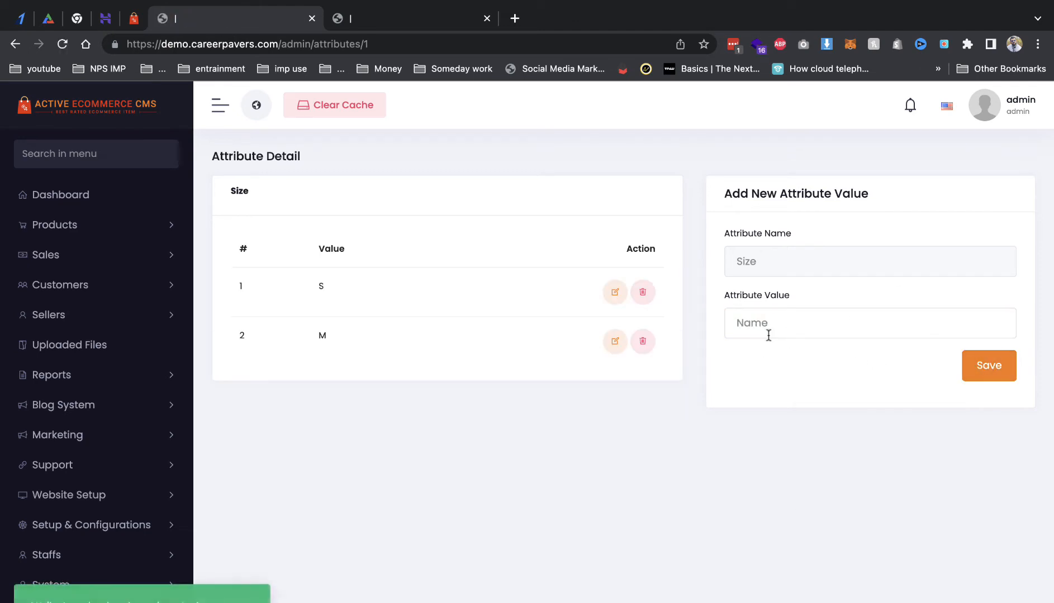
Step: Open a blank Add New Product form
click(83, 226)
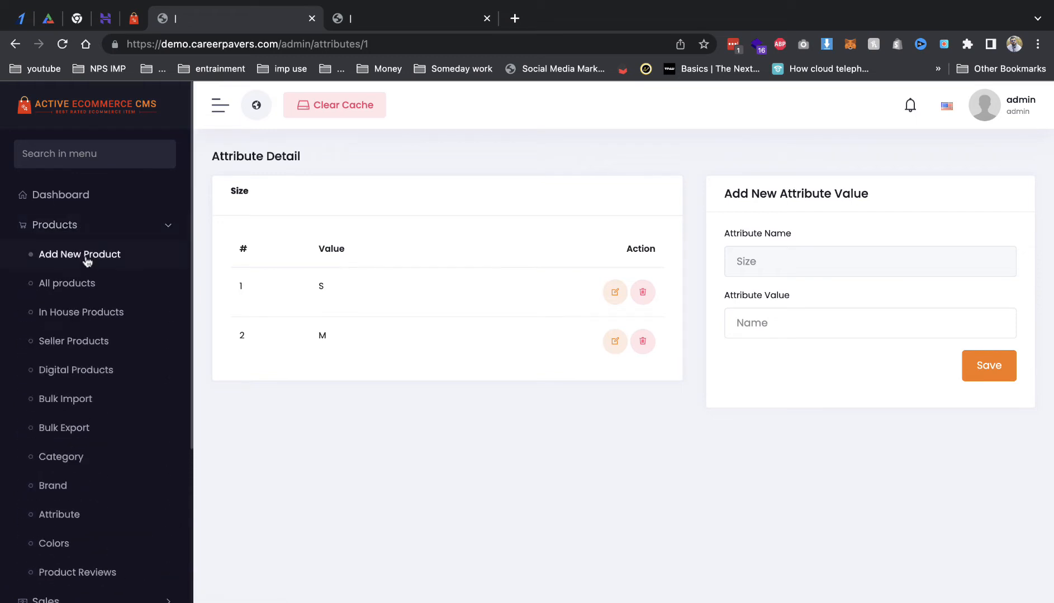
click(86, 256)
click(422, 246)
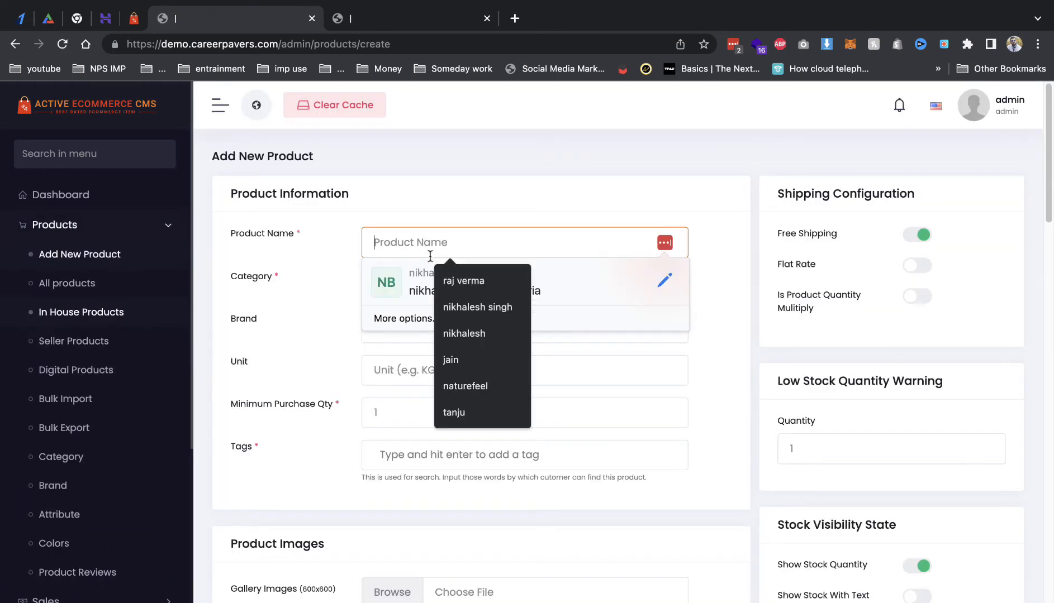
Step: Refill Women Fit and Flare Dress with Women Clothing & Fashion, brand Zara, unit pc and tag dress
text(Women Fit and Flare Dress)
click(397, 293)
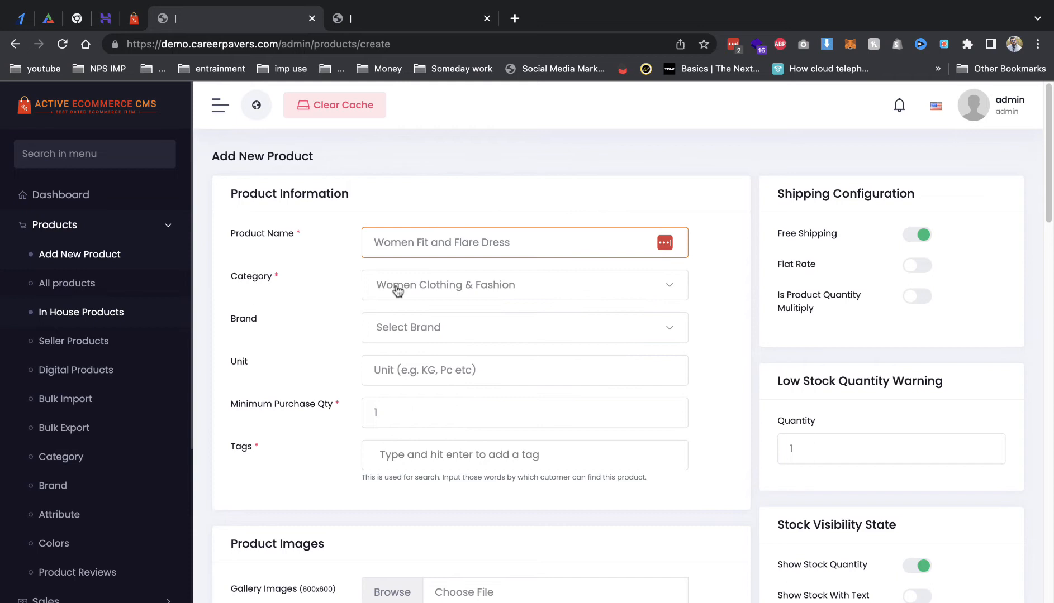
click(358, 291)
click(415, 324)
click(393, 426)
click(400, 381)
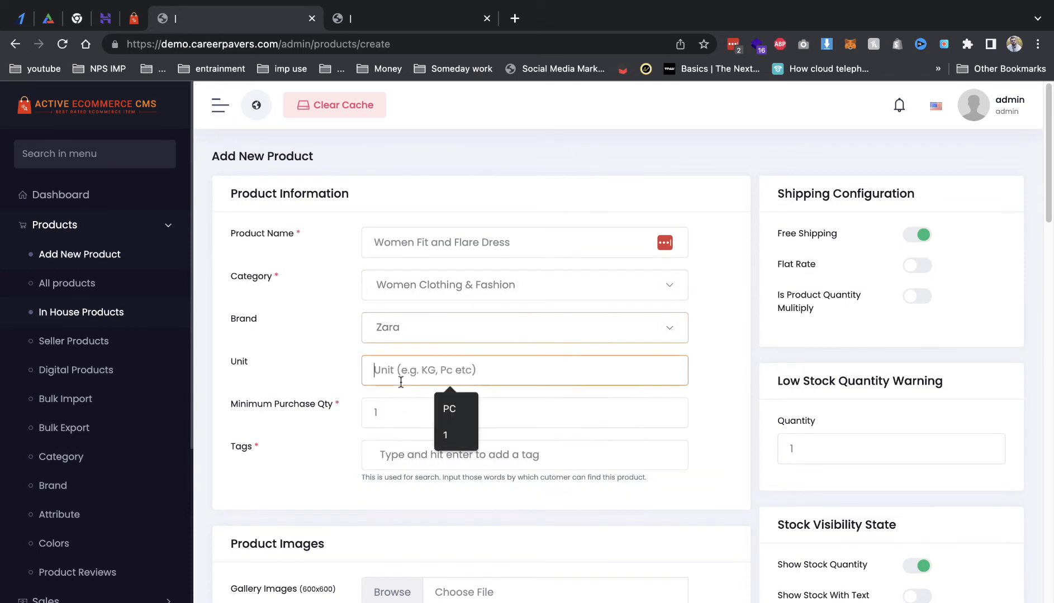
text(pc)
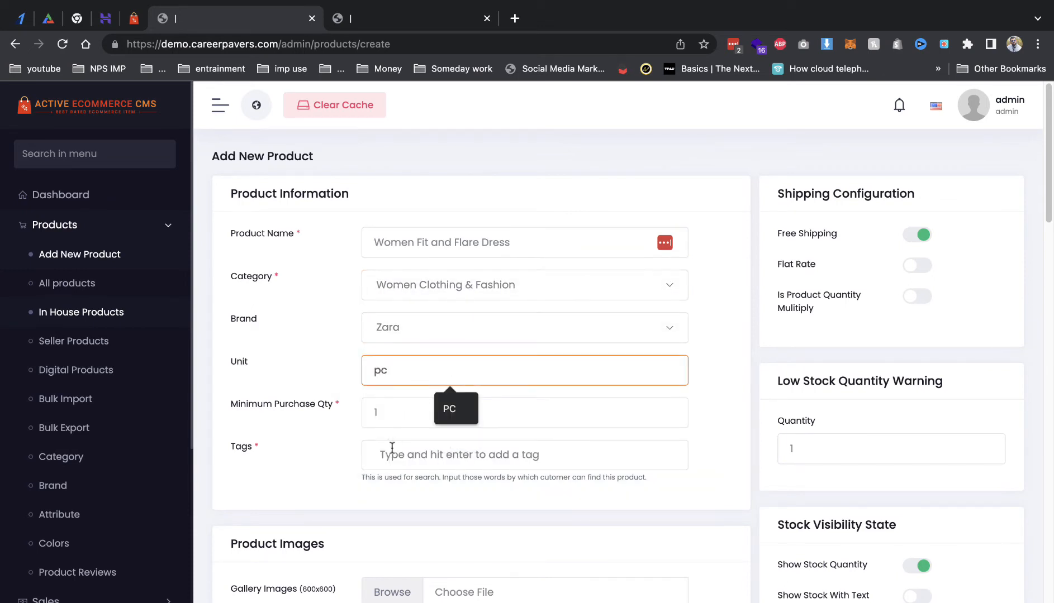
click(392, 447)
text(dres)
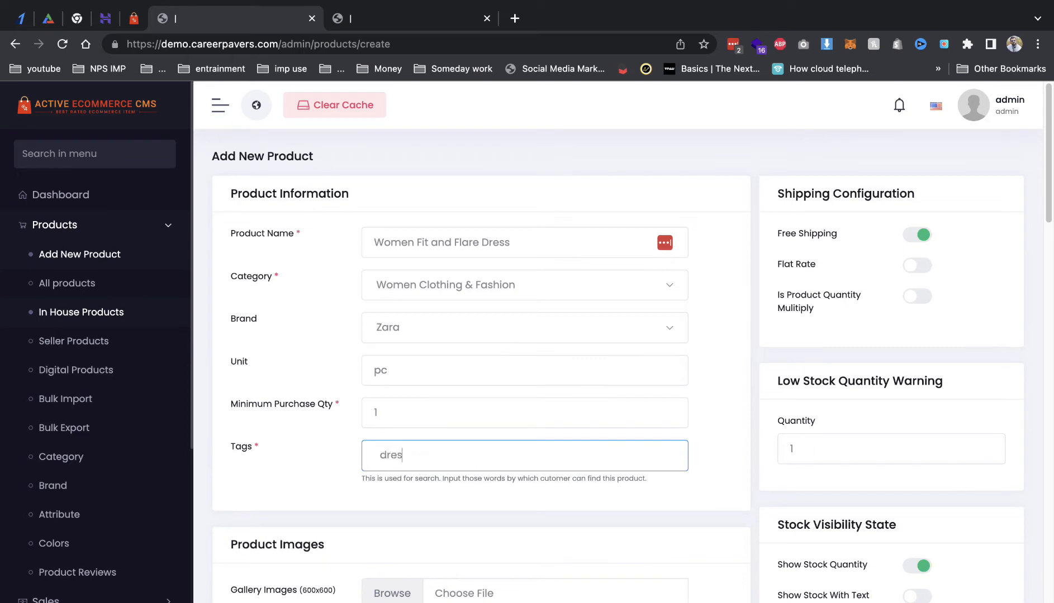
text(s)
key(Return)
Step: Add the purple and black dress images to the gallery
scroll(430, 409, down, 3)
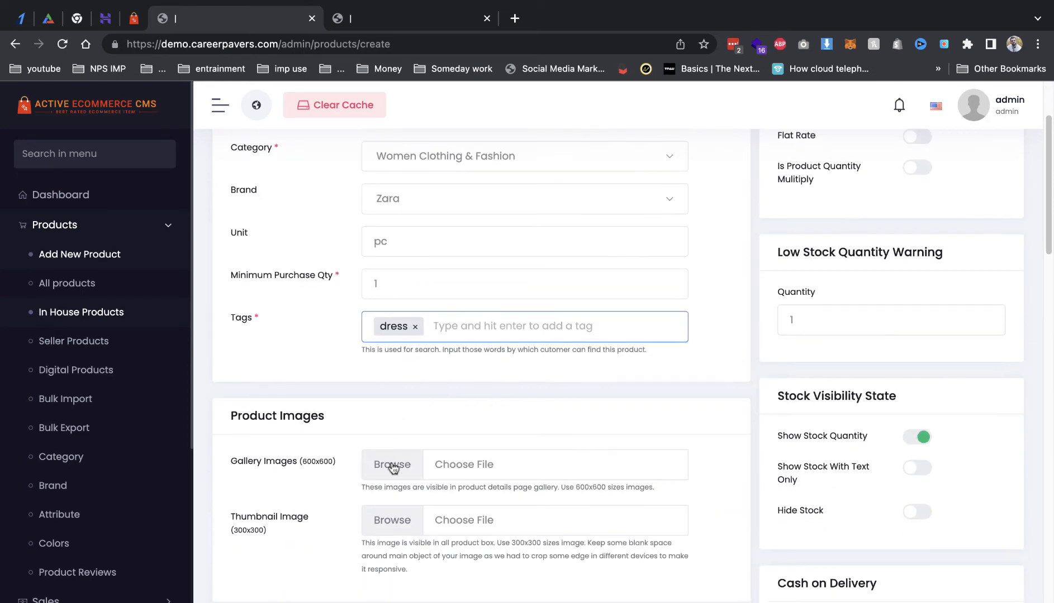
click(391, 464)
click(208, 390)
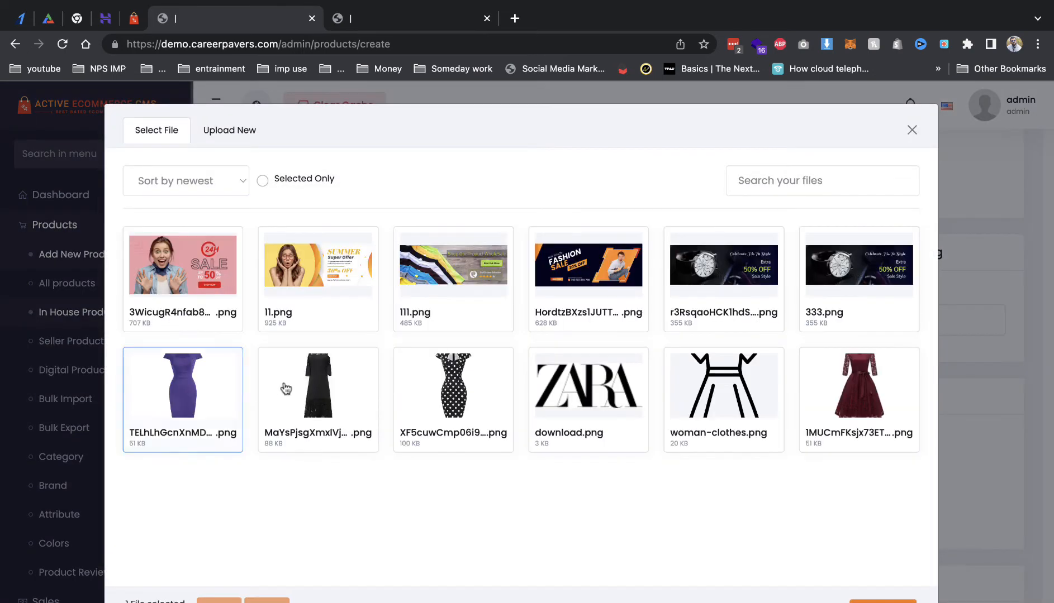
click(362, 390)
click(872, 601)
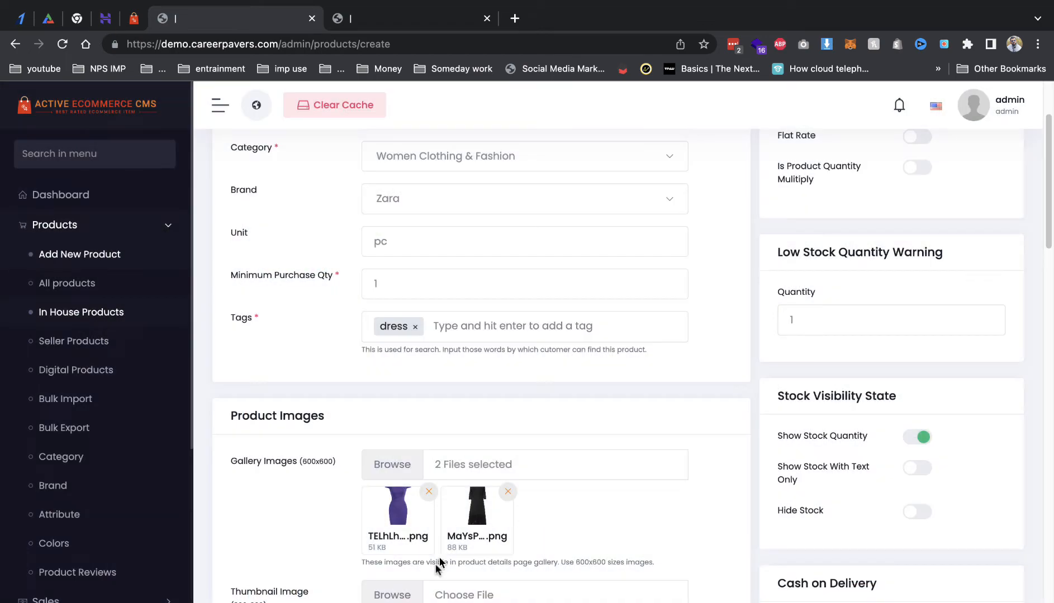
Step: Set the black dress image as the product thumbnail
click(421, 600)
click(286, 373)
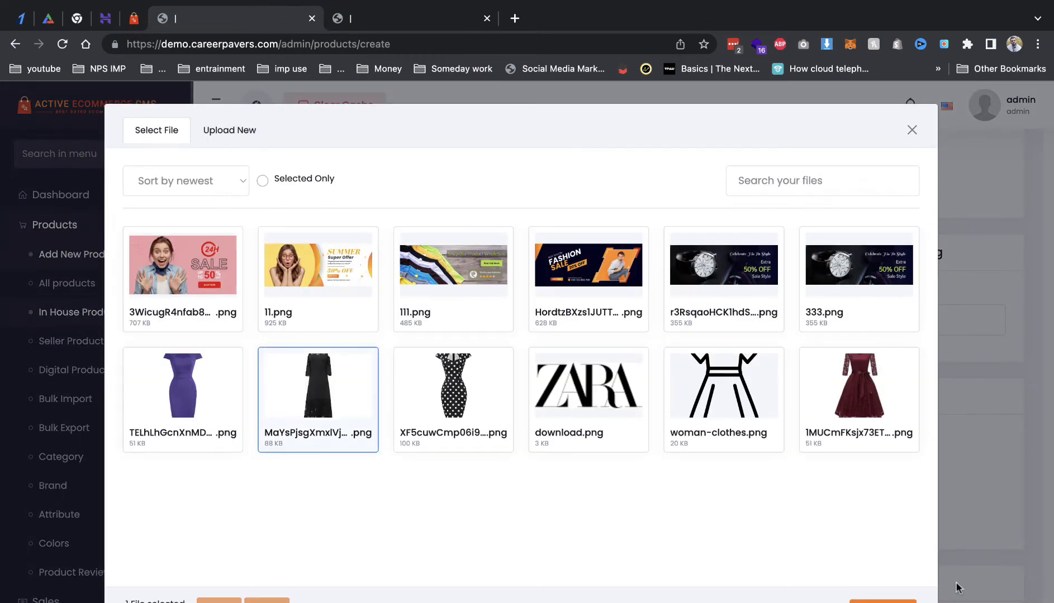
click(883, 601)
scroll(654, 369, down, 10)
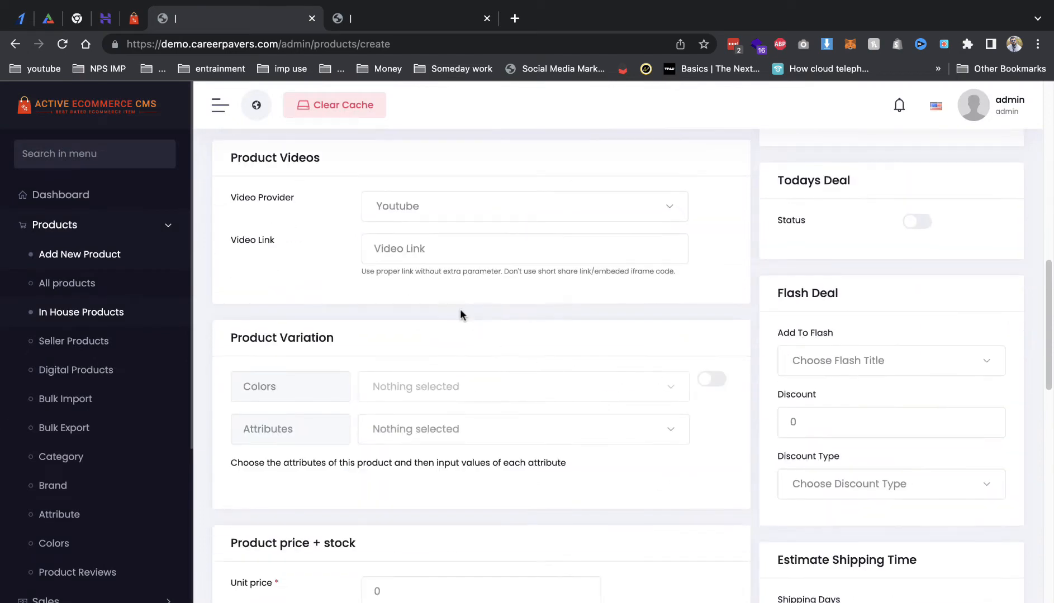
scroll(411, 424, down, 3)
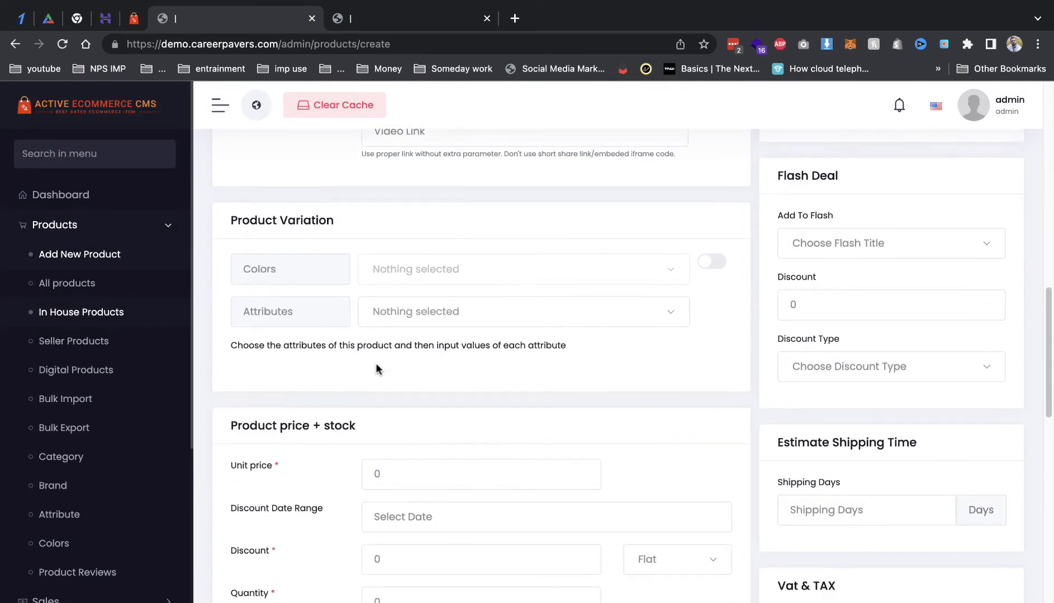
Step: Pick Size in Product Variation and tick sizes S and M
click(392, 312)
click(395, 383)
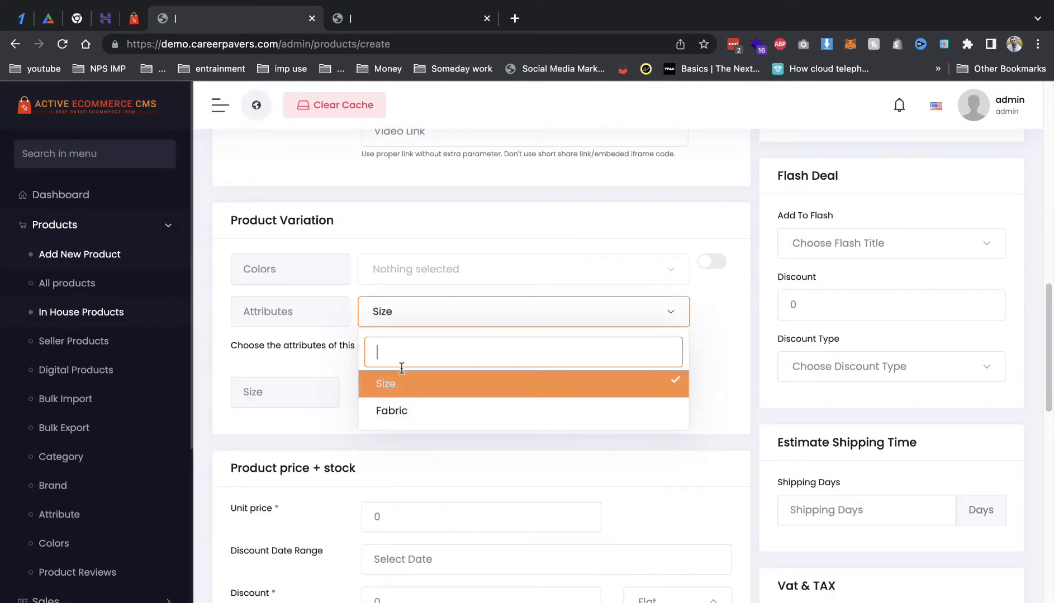
click(391, 398)
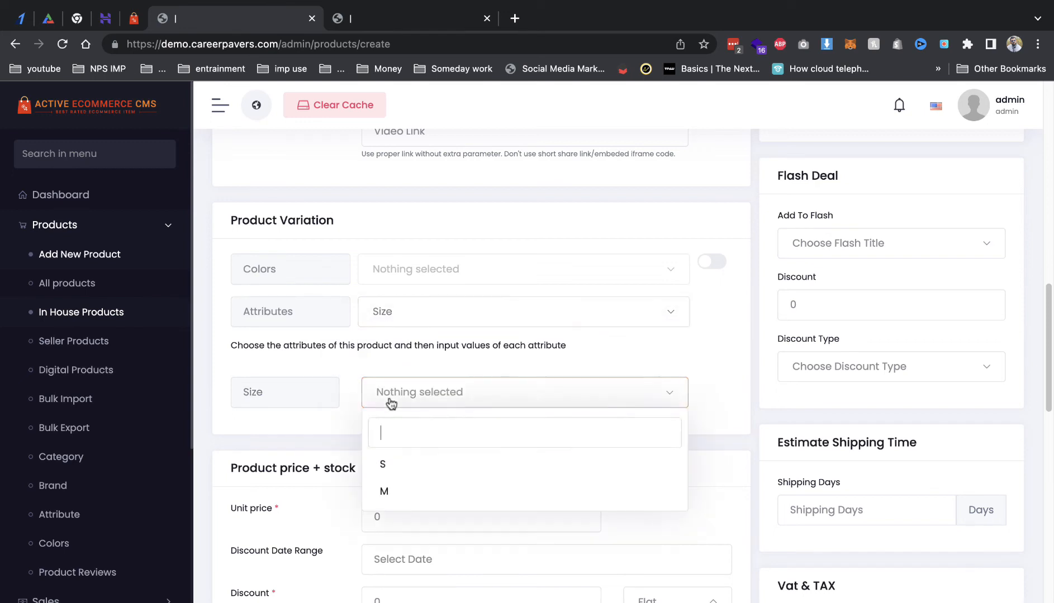
click(413, 462)
click(418, 491)
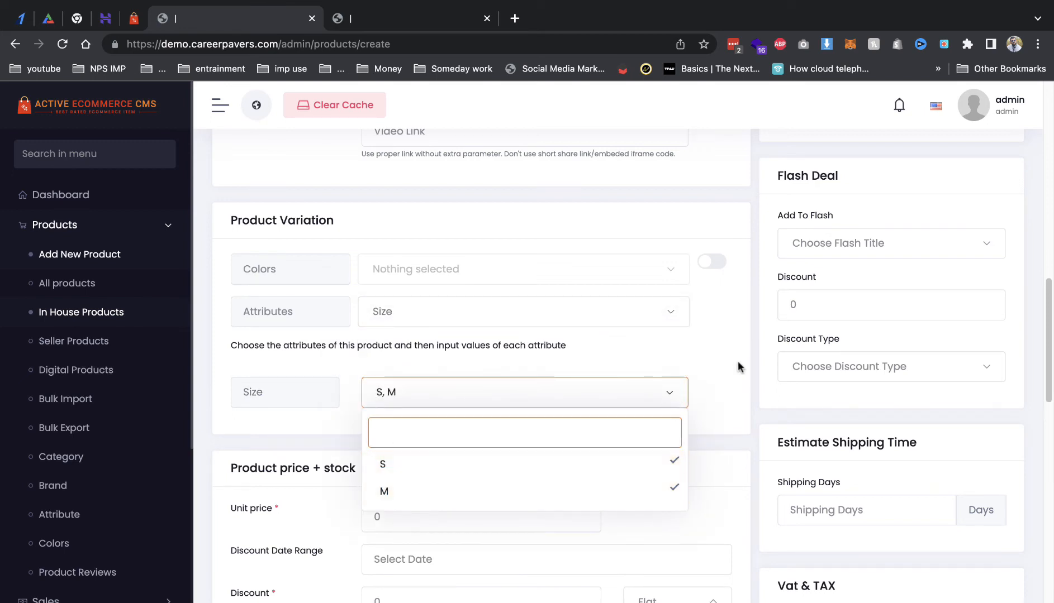
click(713, 349)
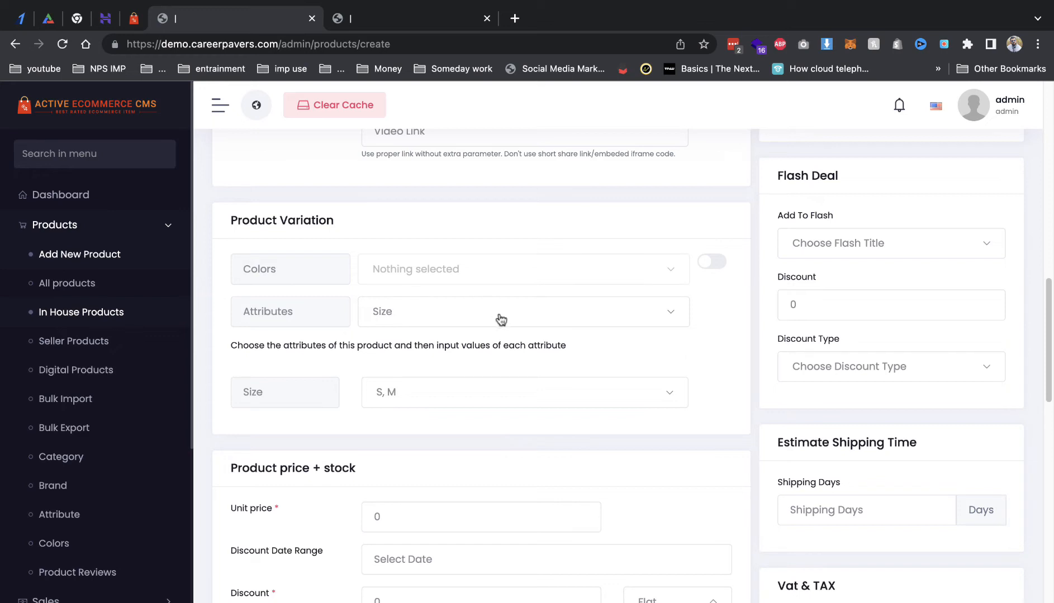
scroll(499, 315, down, 3)
Step: Enter a unit price of 350 and a discount of 10 for the dress
click(435, 440)
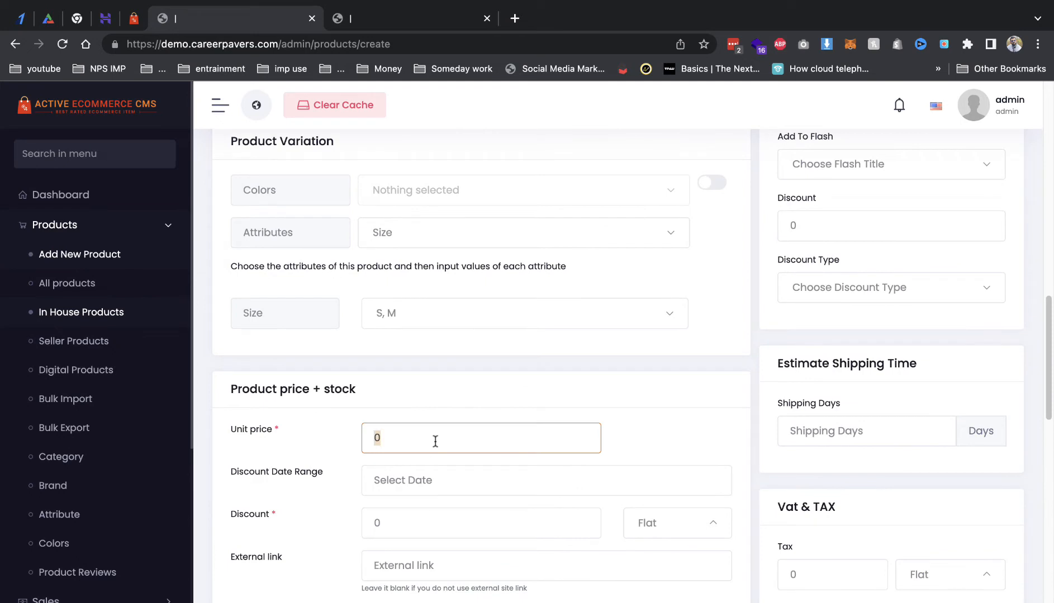
click(437, 531)
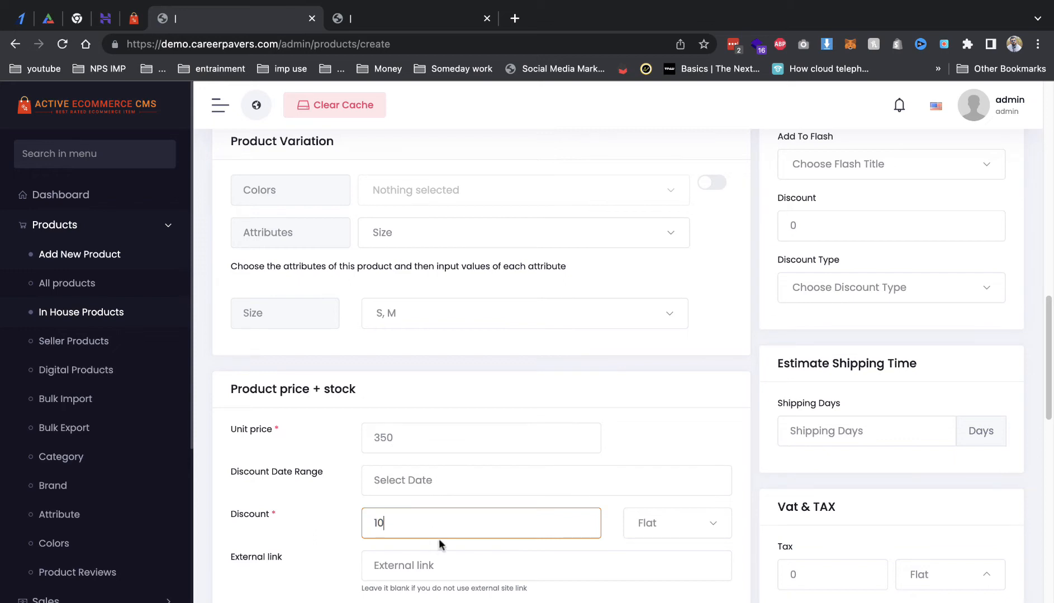
scroll(443, 559, down, 8)
scroll(447, 492, up, 3)
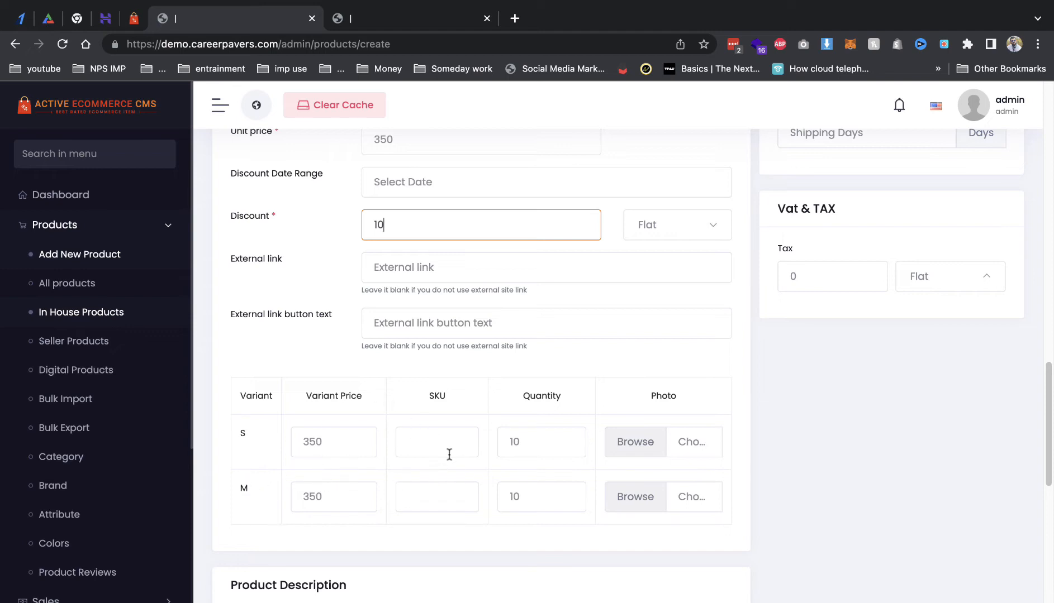
scroll(478, 470, down, 1)
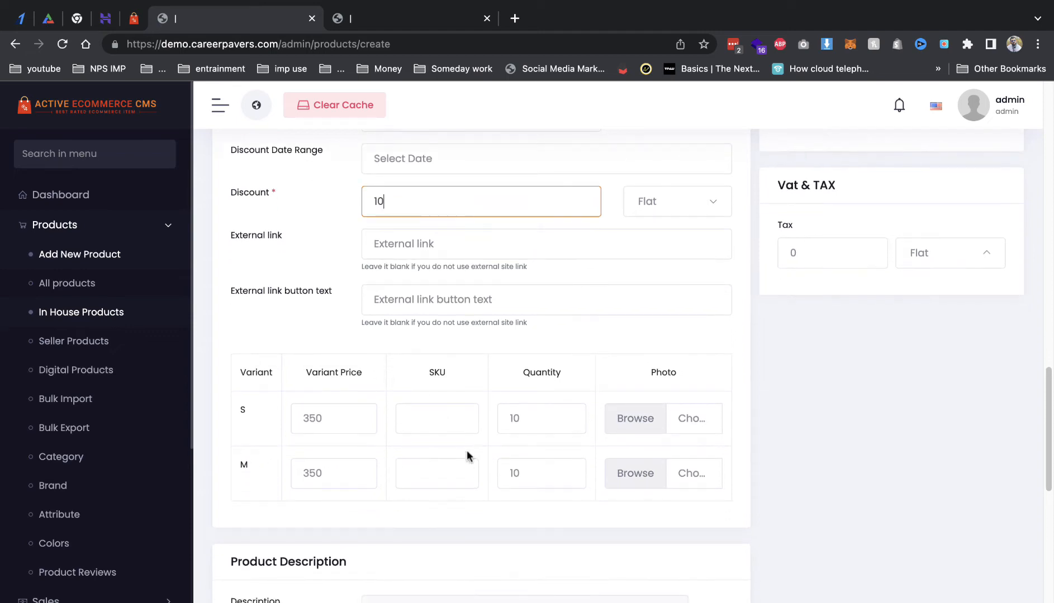
scroll(451, 438, down, 5)
scroll(459, 461, down, 3)
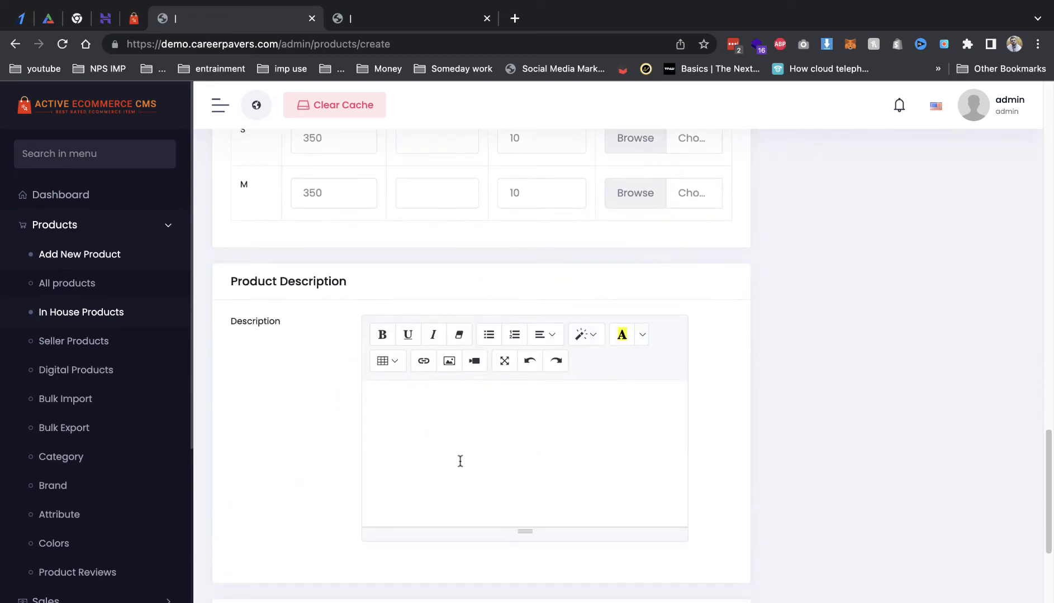
scroll(461, 458, up, 8)
scroll(461, 458, up, 2)
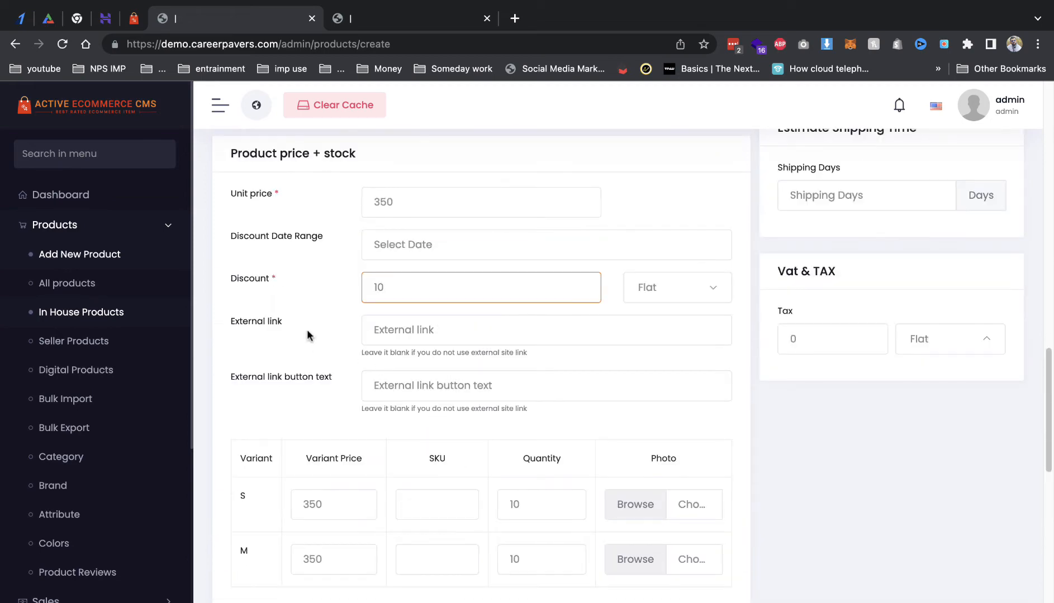
click(419, 311)
Step: Keep Cash on Delivery enabled and switch on the Featured status toggle
scroll(481, 423, down, 15)
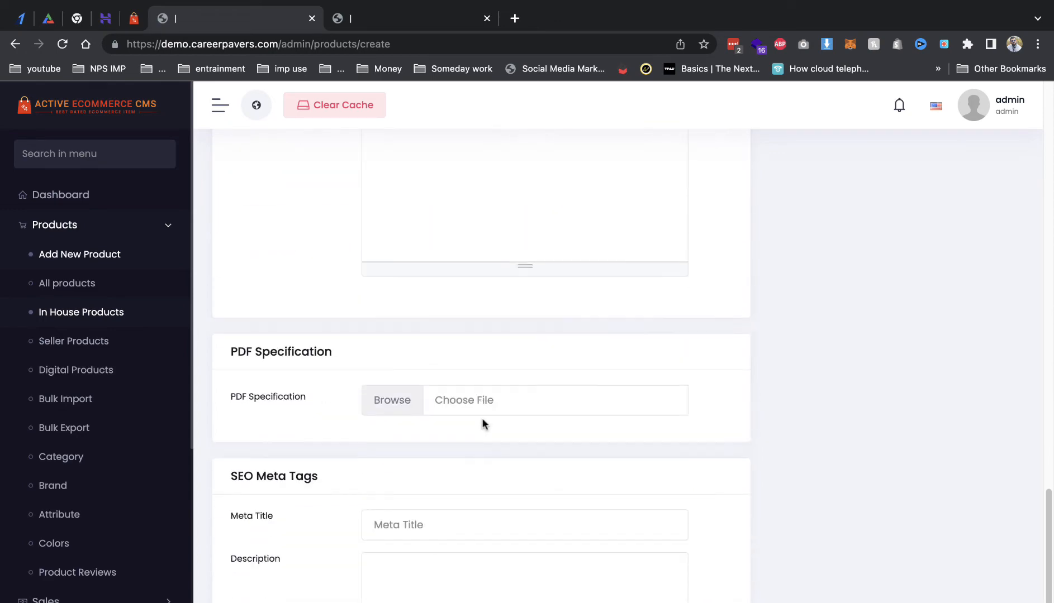
scroll(476, 426, down, 2)
scroll(476, 426, up, 12)
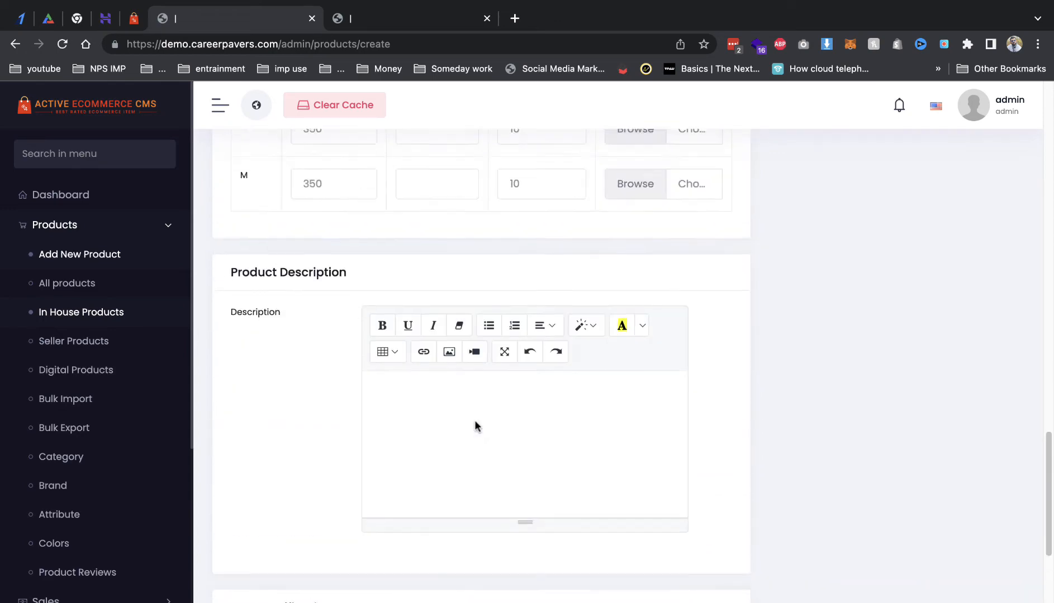
scroll(475, 427, up, 8)
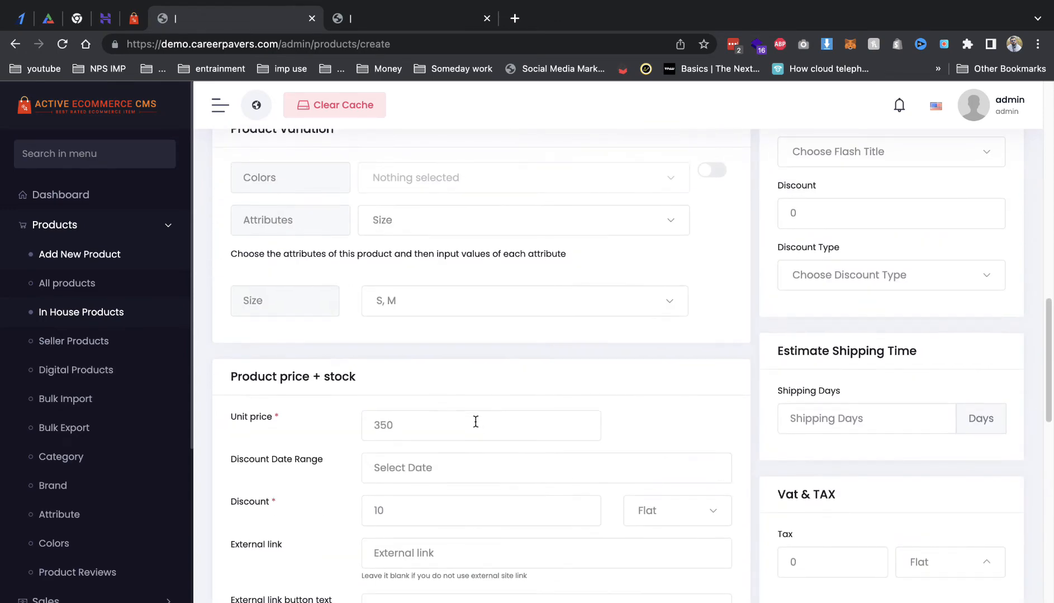
scroll(460, 454, up, 2)
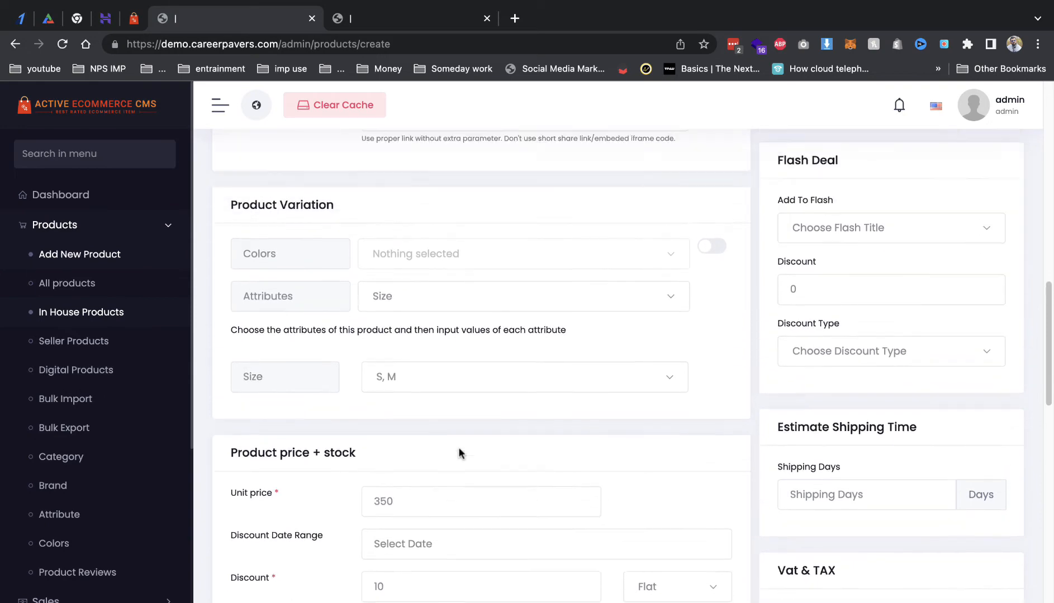
scroll(743, 350, up, 10)
scroll(743, 351, up, 5)
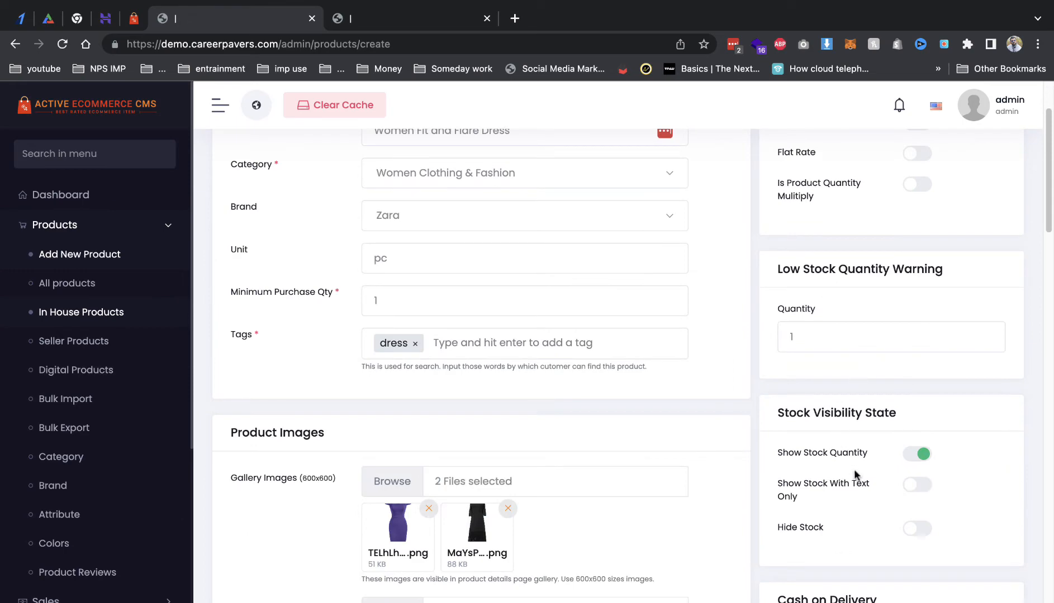
scroll(899, 430, down, 2)
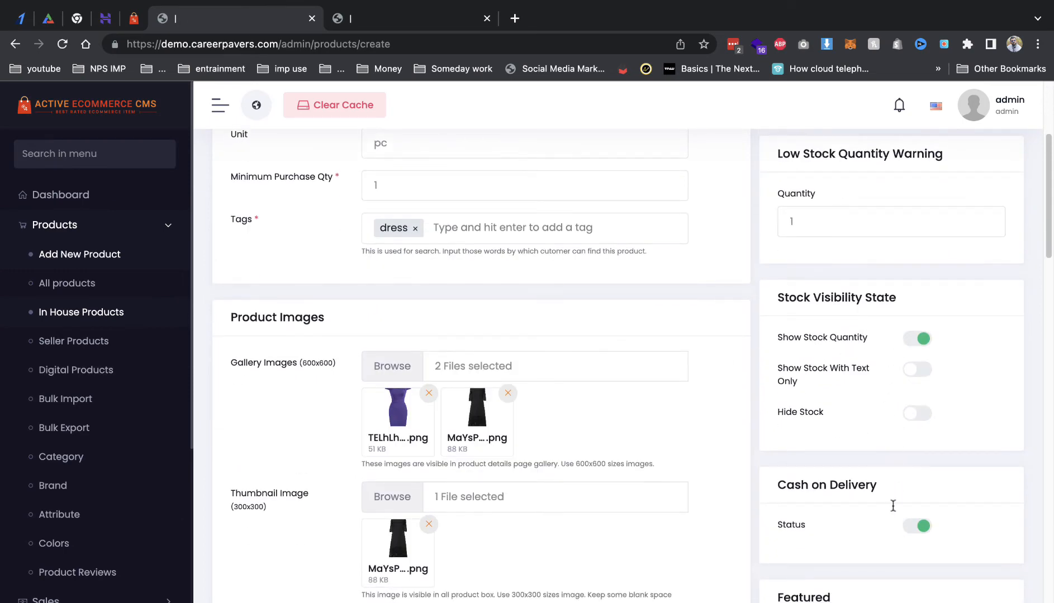
scroll(893, 505, down, 4)
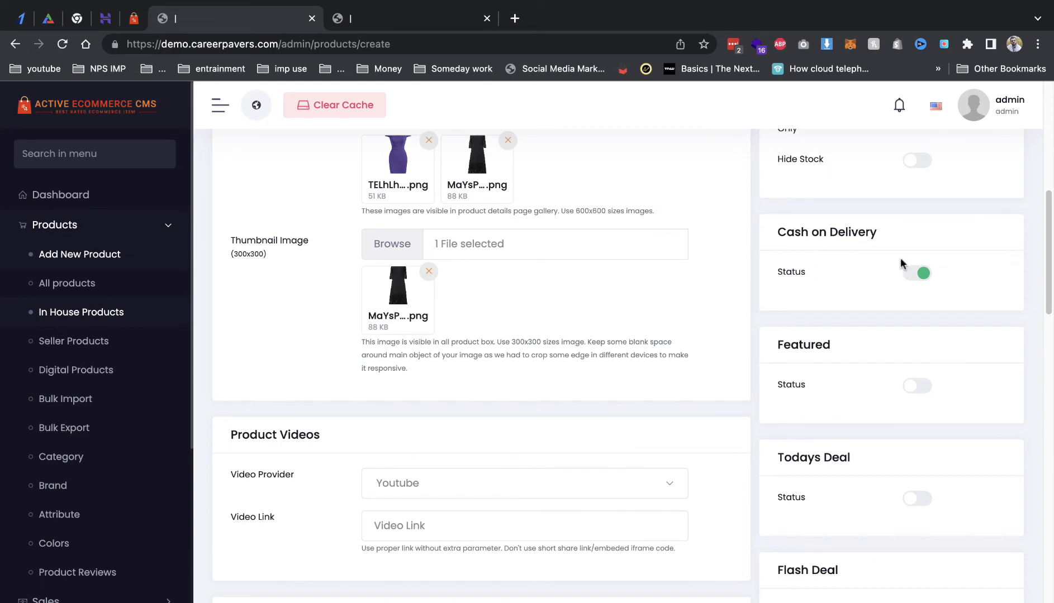
click(913, 277)
click(913, 278)
click(917, 385)
click(147, 25)
Step: Browse the demo storefront home page down to Featured Products, then return to the admin form
scroll(177, 245, down, 5)
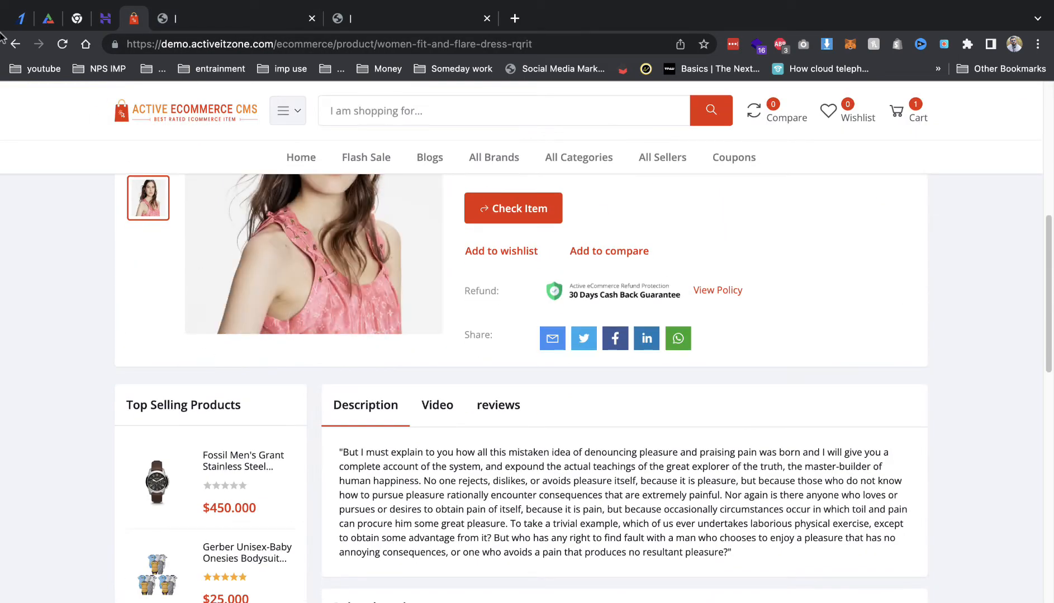
click(14, 46)
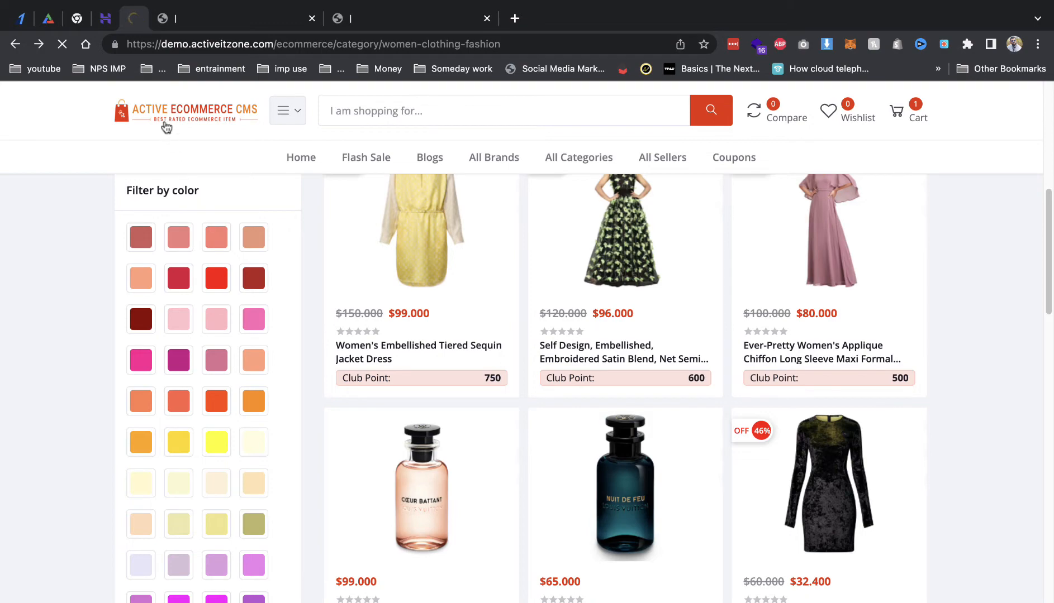
click(165, 122)
scroll(235, 334, down, 15)
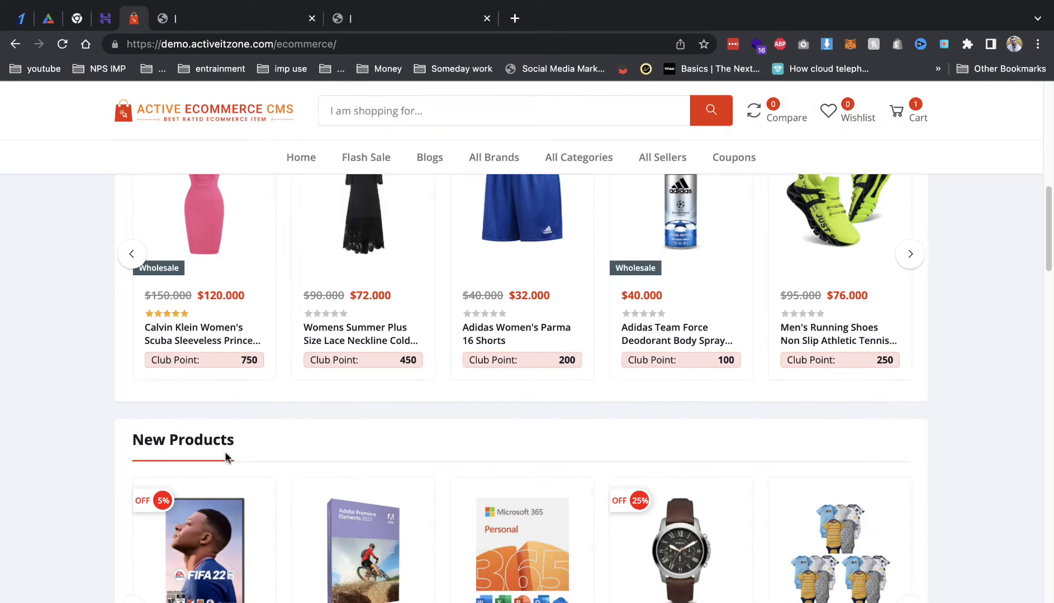
scroll(204, 417, down, 3)
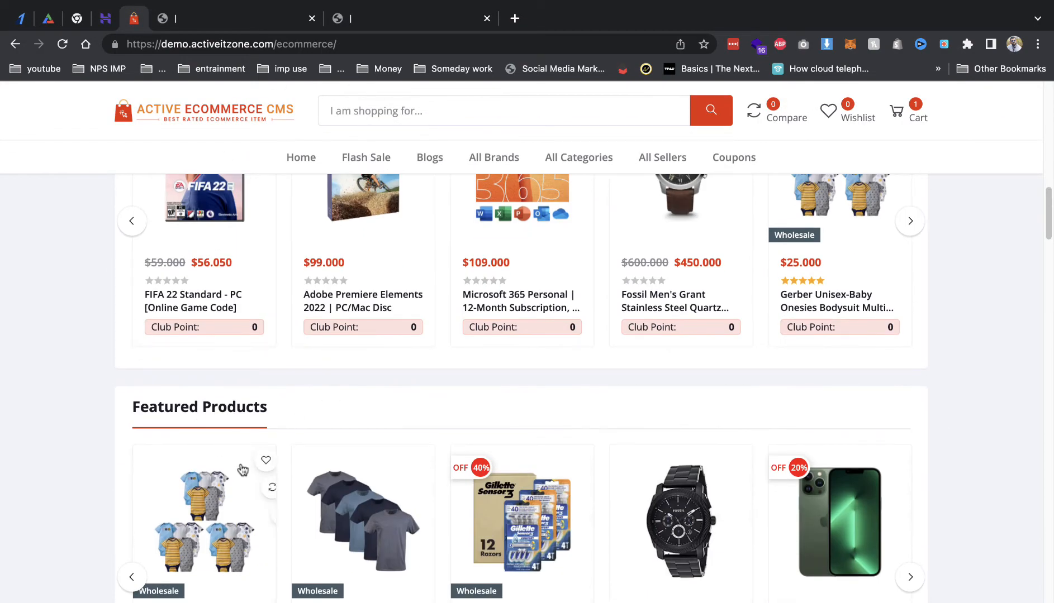
scroll(242, 471, down, 2)
scroll(288, 379, down, 2)
click(263, 18)
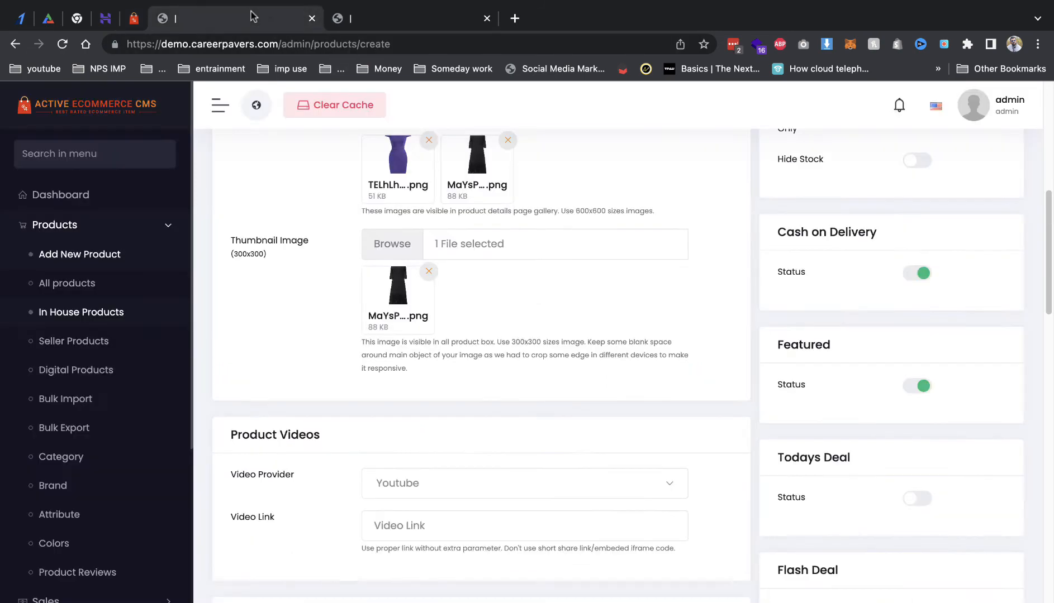
Step: Enter a flash-deal discount of 15, leaving the flash deal selection empty
click(353, 20)
click(282, 23)
scroll(894, 480, down, 3)
click(833, 516)
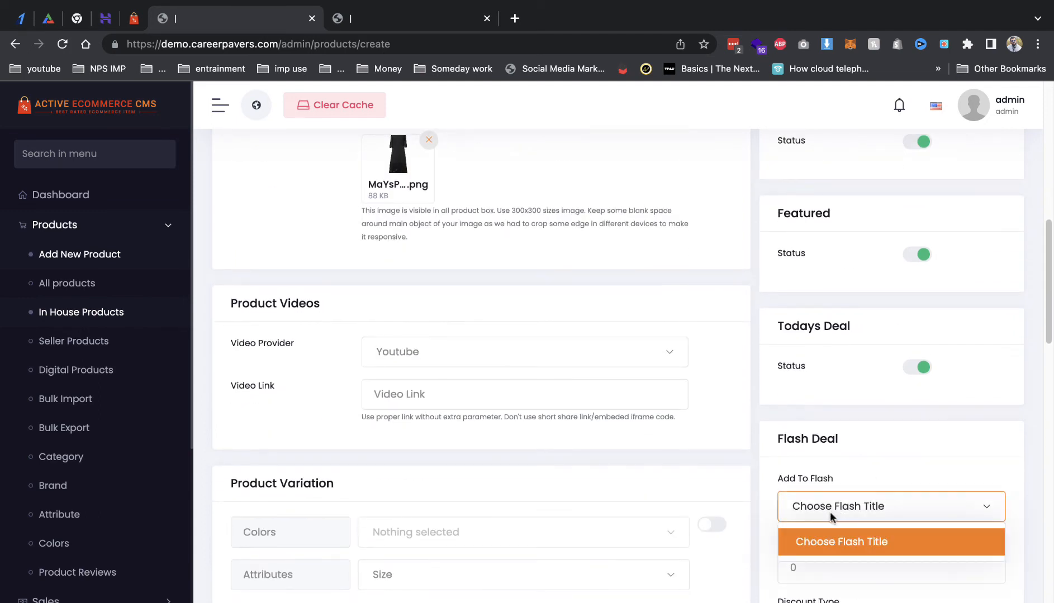
click(825, 546)
click(806, 566)
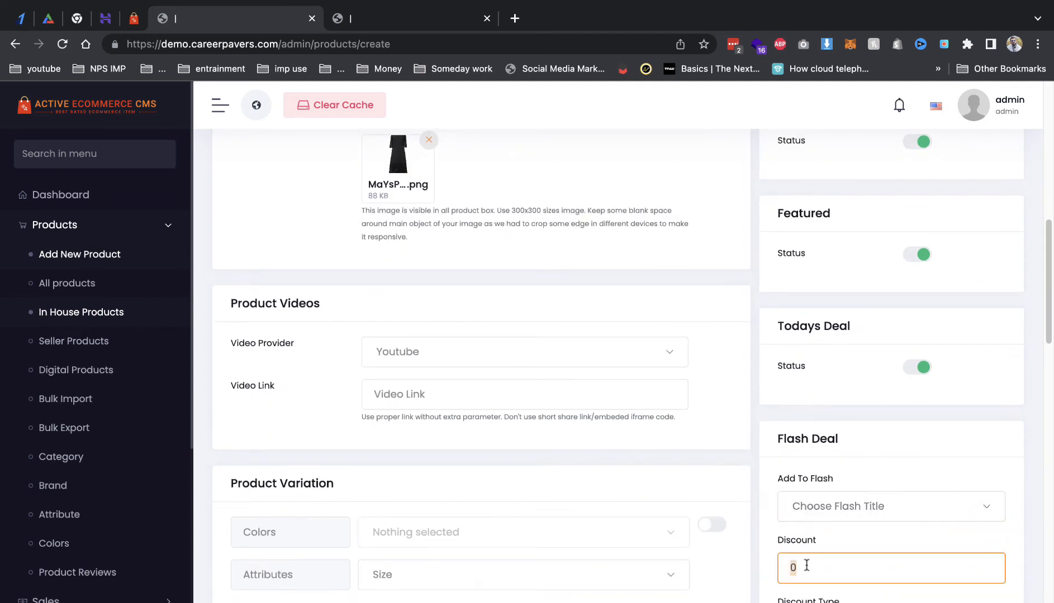
text(15)
Step: Set the flash-deal discount type to Flat and save and publish the dress
scroll(721, 522, down, 2)
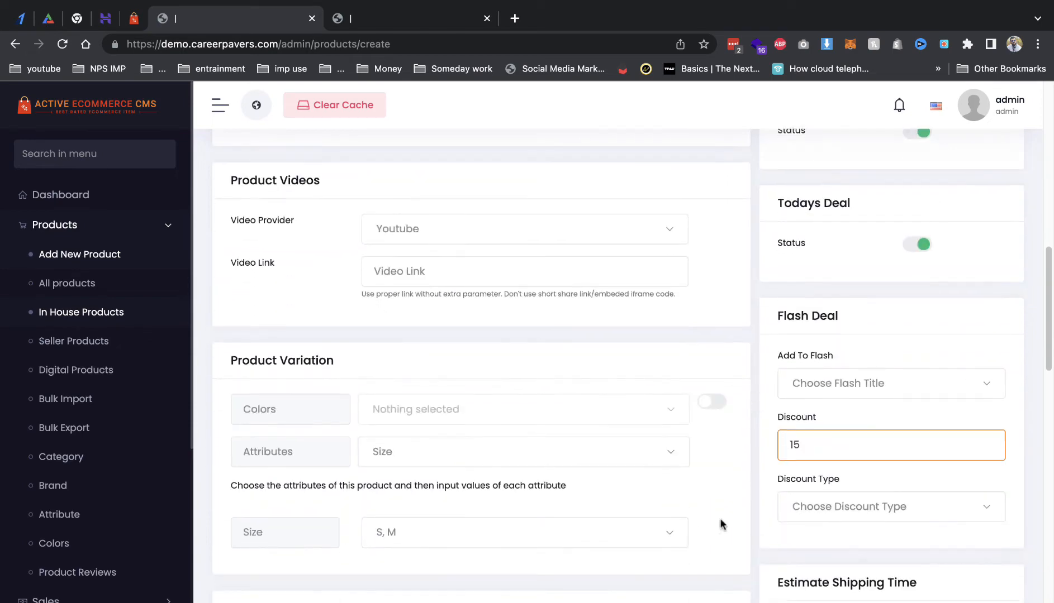
click(835, 508)
click(827, 439)
scroll(825, 431, down, 4)
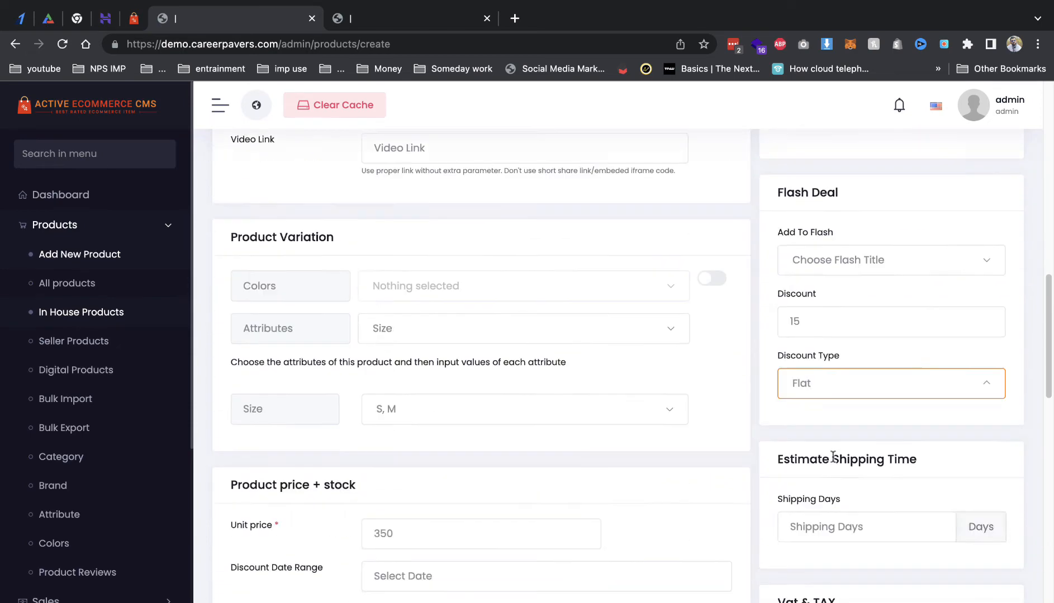
scroll(843, 357, down, 5)
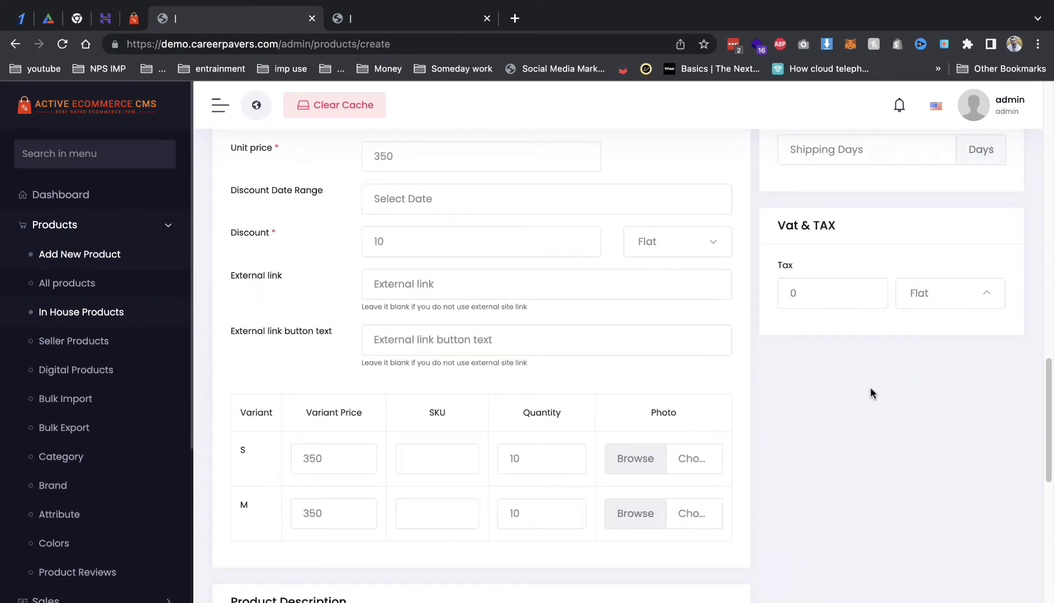
scroll(894, 447, down, 10)
click(951, 593)
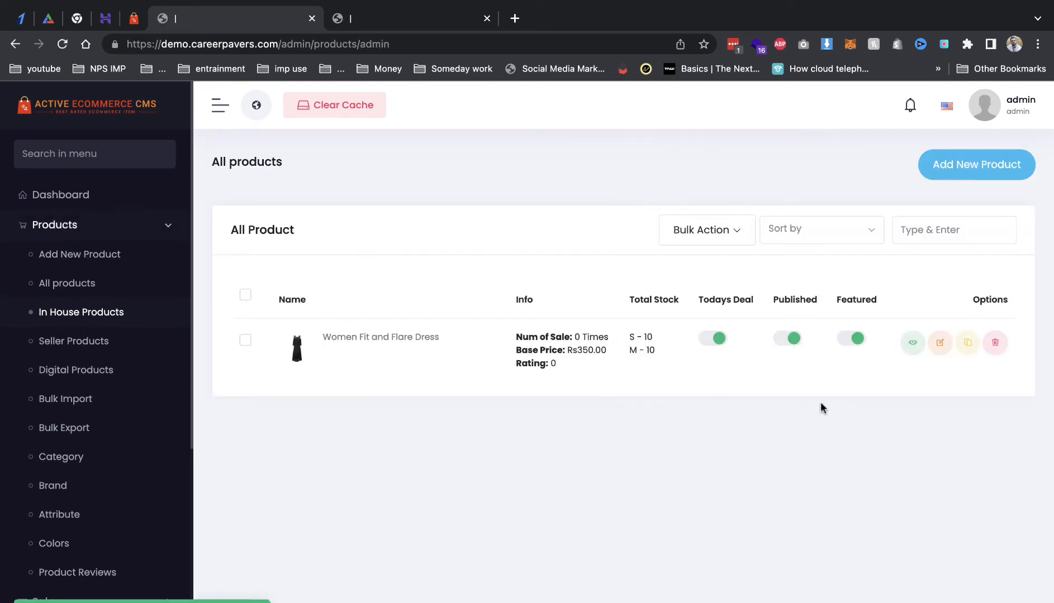
Step: Open the All products list from the Products menu
click(78, 283)
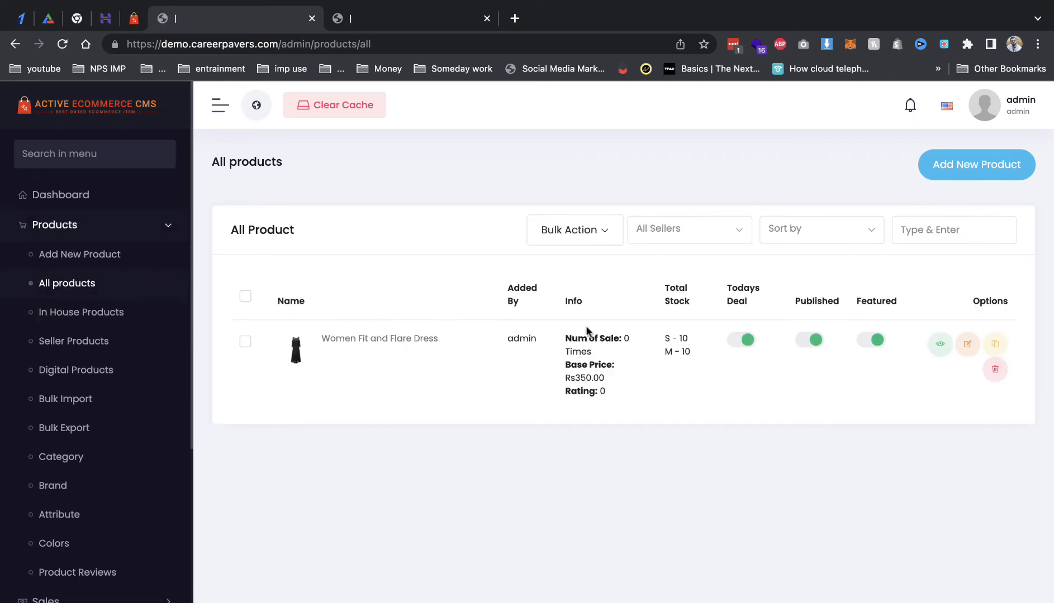
click(372, 16)
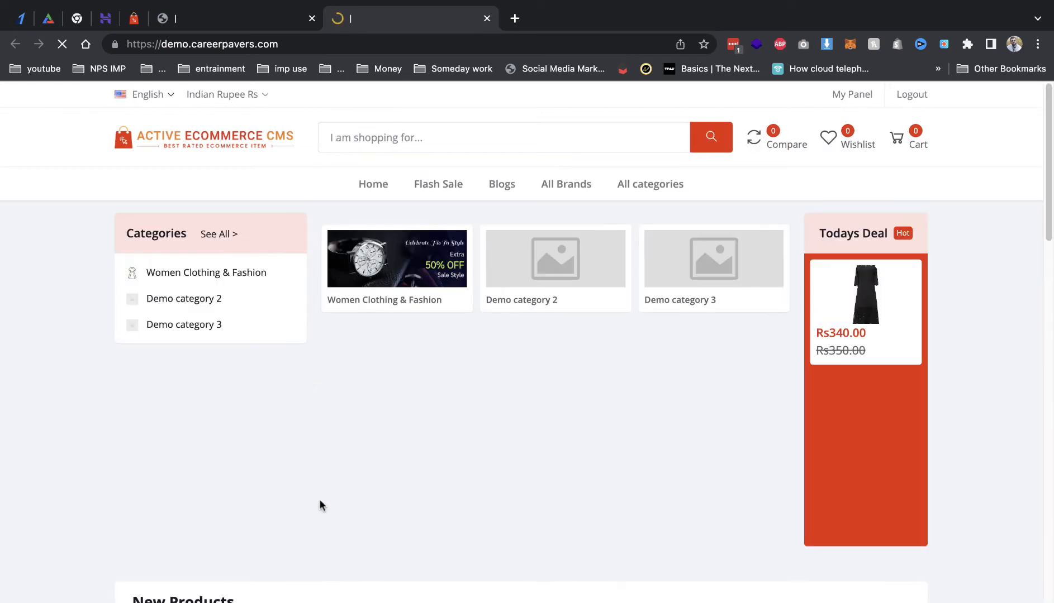
scroll(327, 447, down, 5)
scroll(501, 457, down, 5)
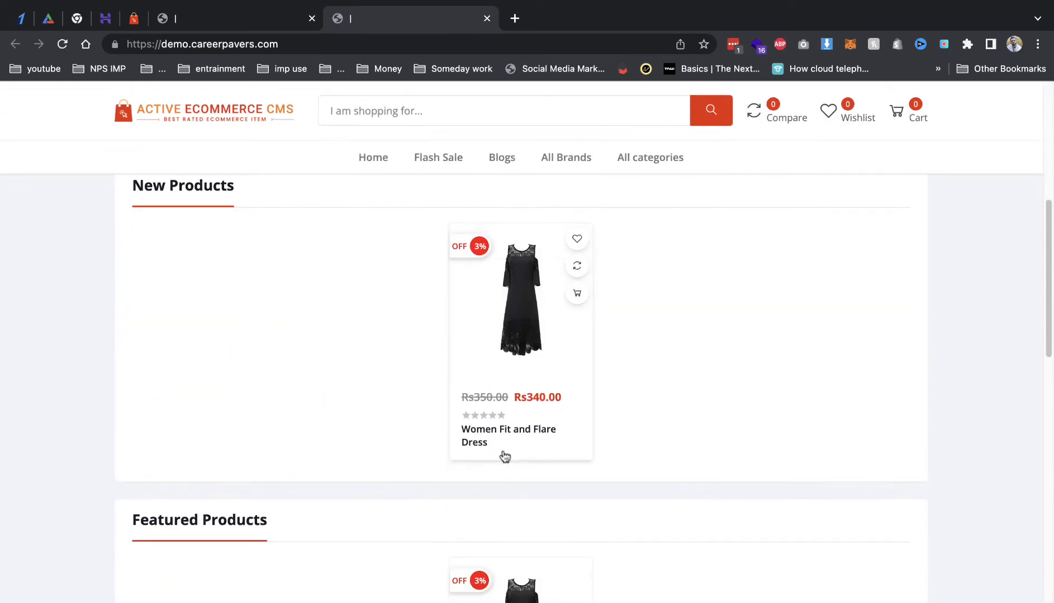
scroll(492, 499, down, 7)
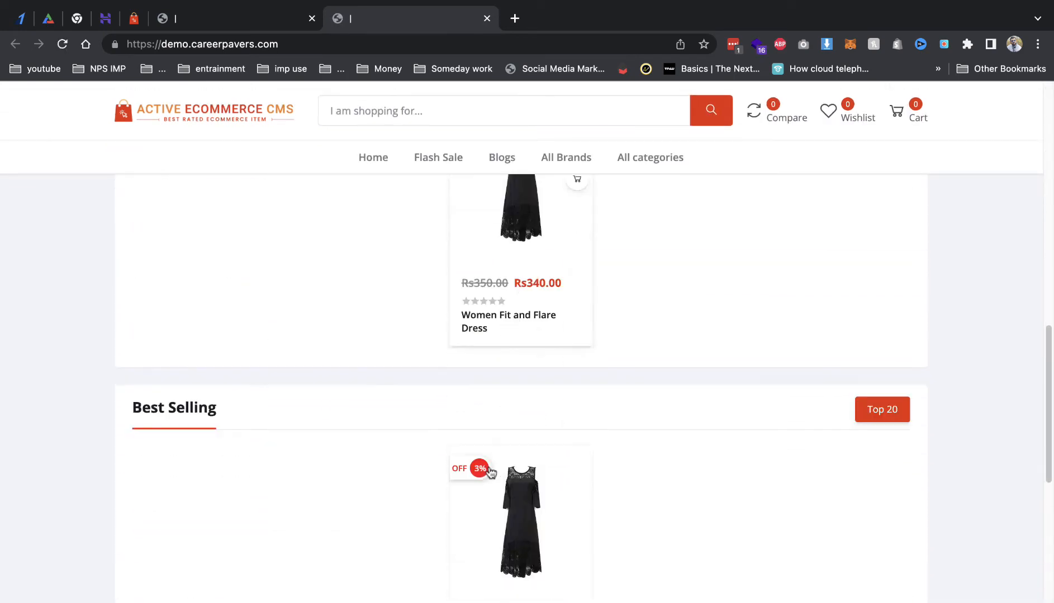
scroll(497, 476, down, 10)
scroll(496, 471, up, 20)
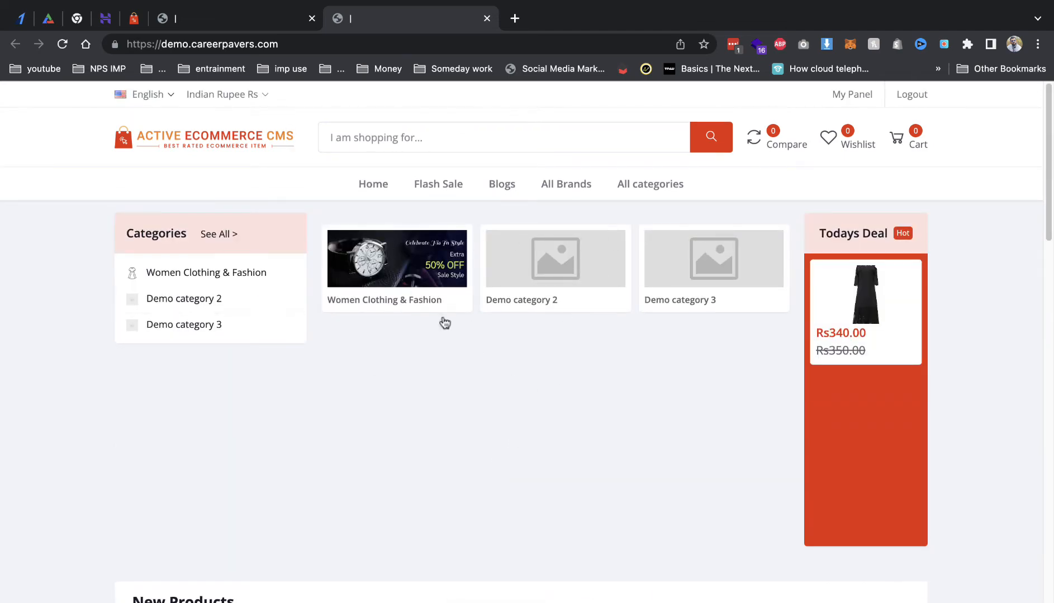
scroll(285, 198, down, 1)
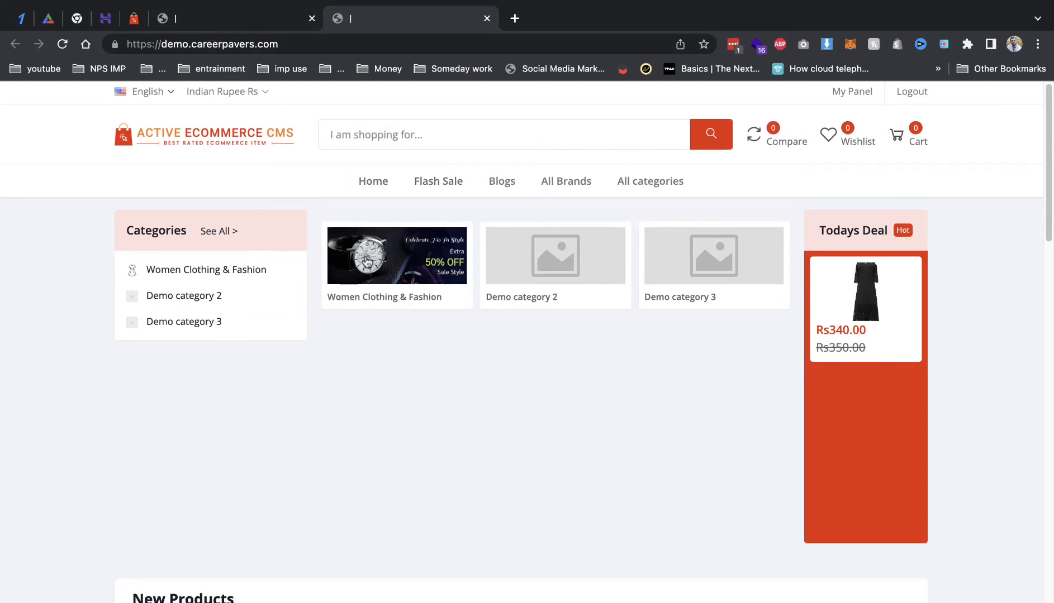
click(411, 188)
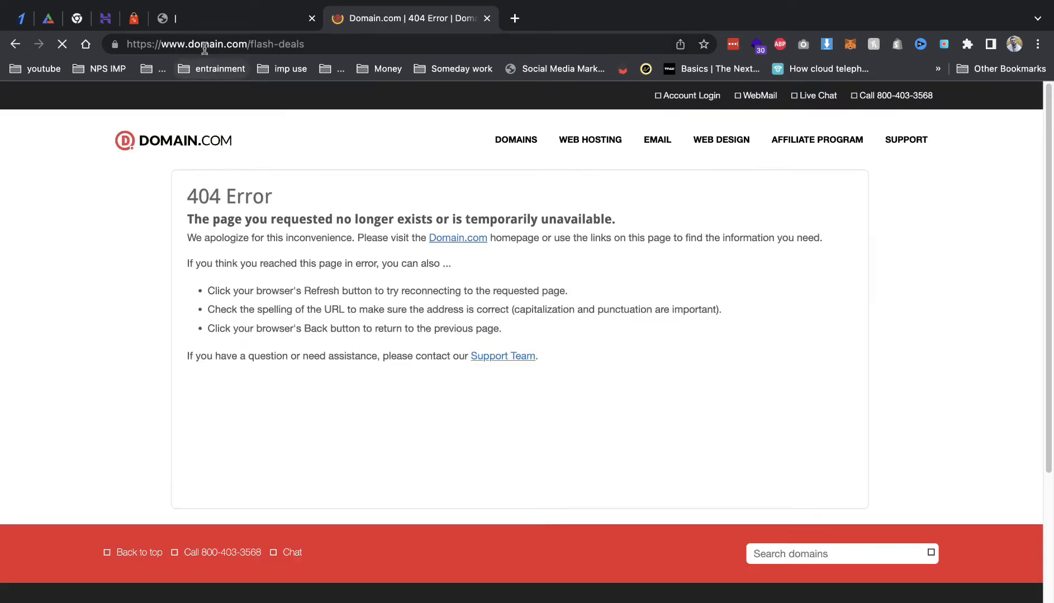
click(16, 44)
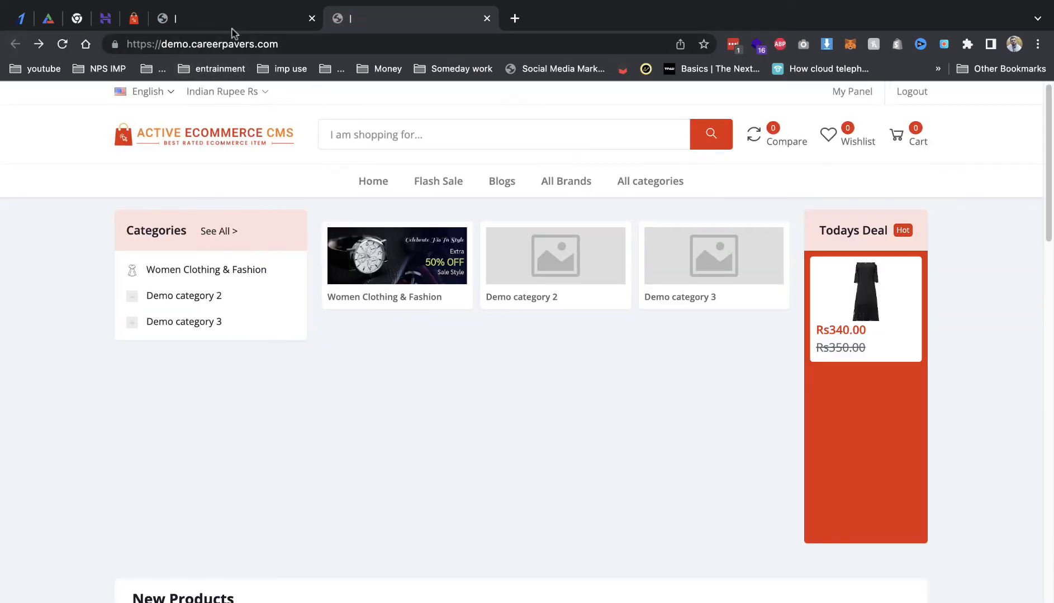
click(218, 19)
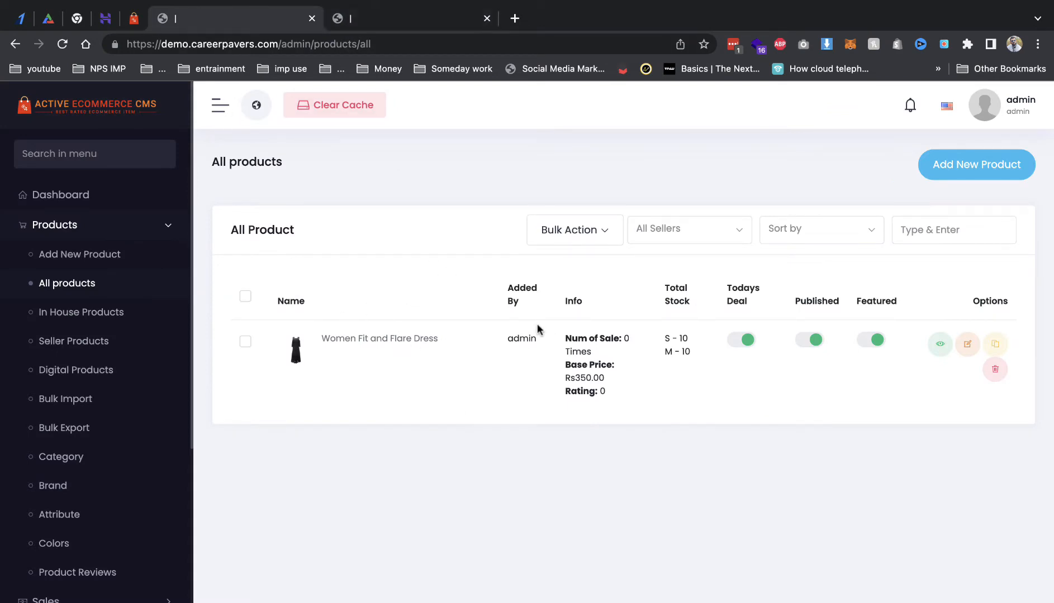
Step: Open the dress's Edit Product form and review sizes S and M, price 350 and 10 Flat discount
click(968, 345)
scroll(751, 330, down, 7)
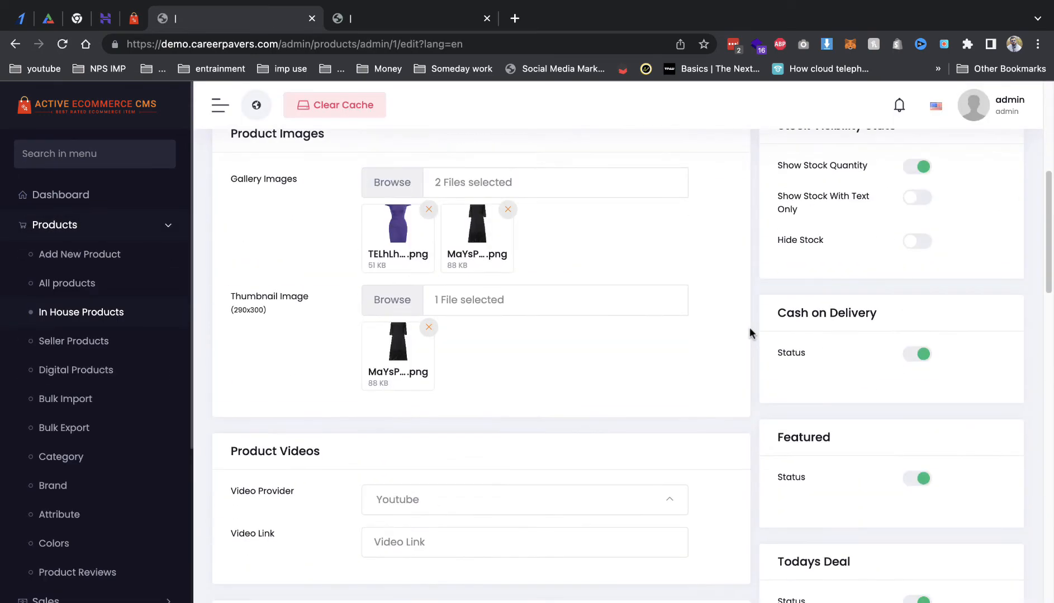
scroll(749, 327, down, 15)
scroll(617, 315, up, 2)
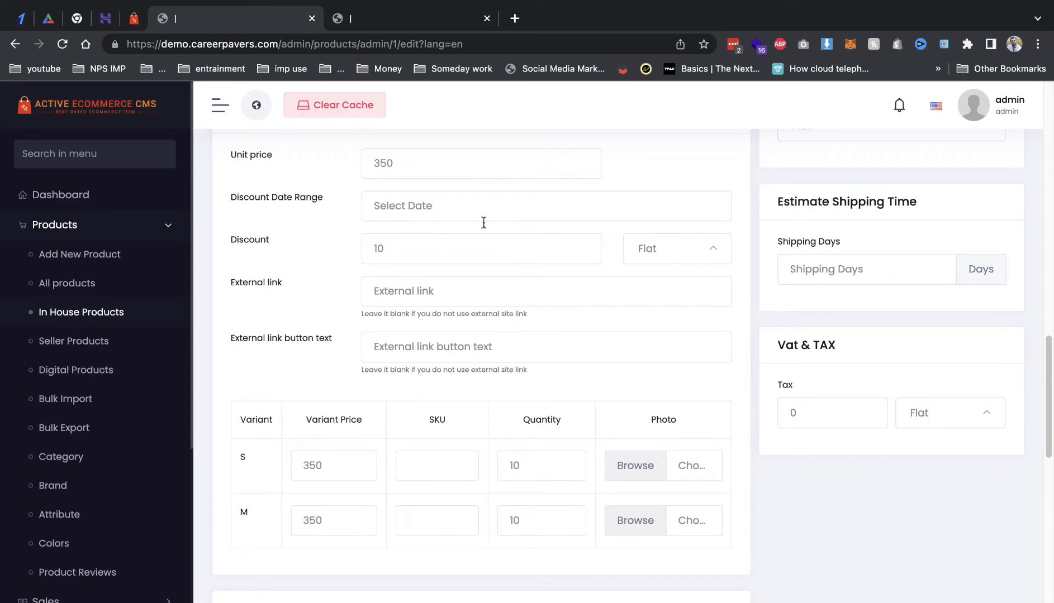
scroll(536, 266, up, 5)
scroll(505, 408, down, 8)
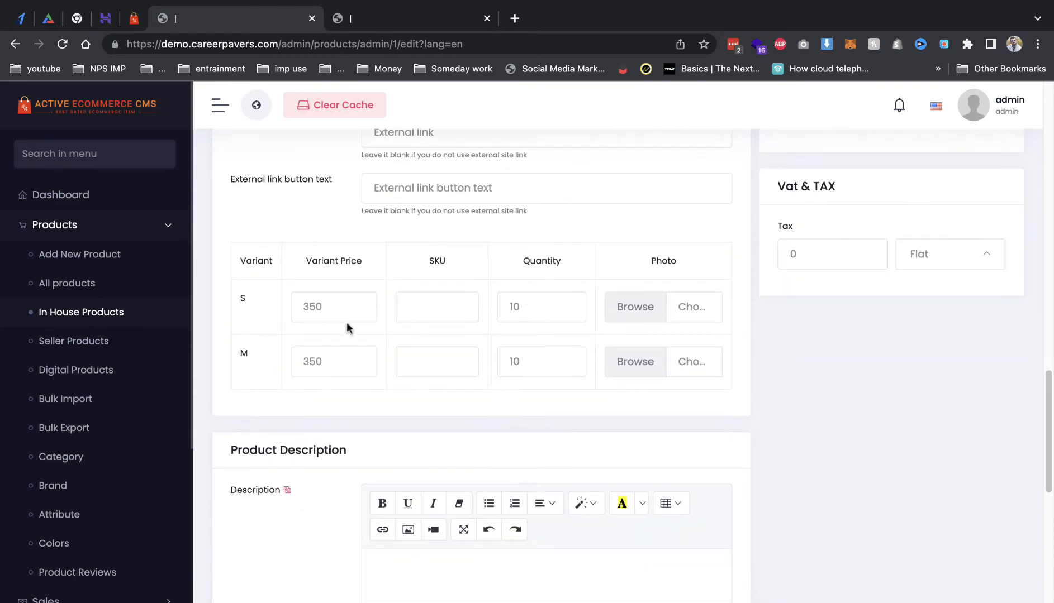
scroll(538, 368, up, 5)
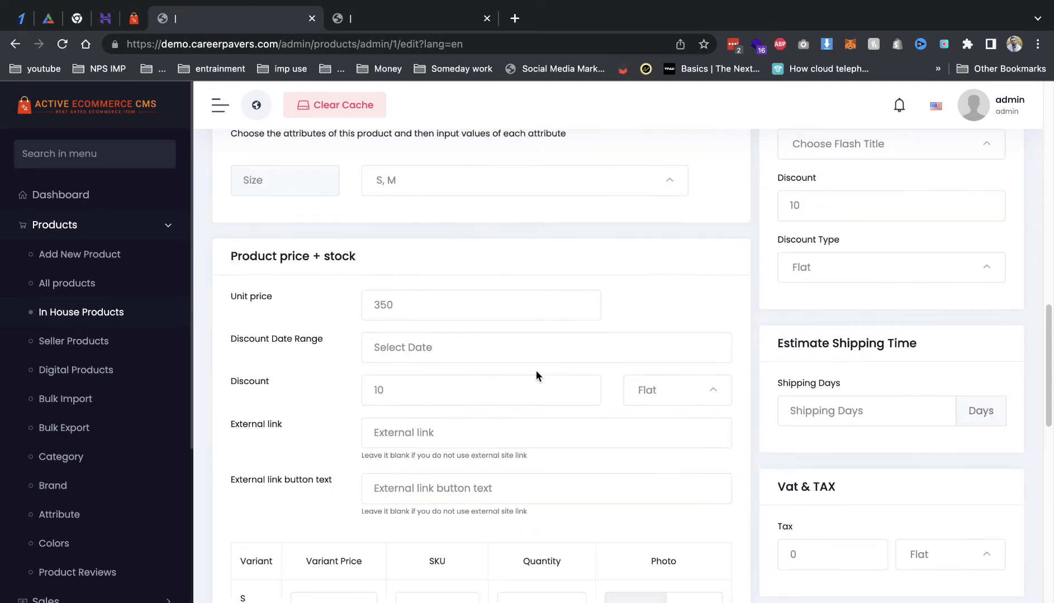
scroll(535, 370, up, 2)
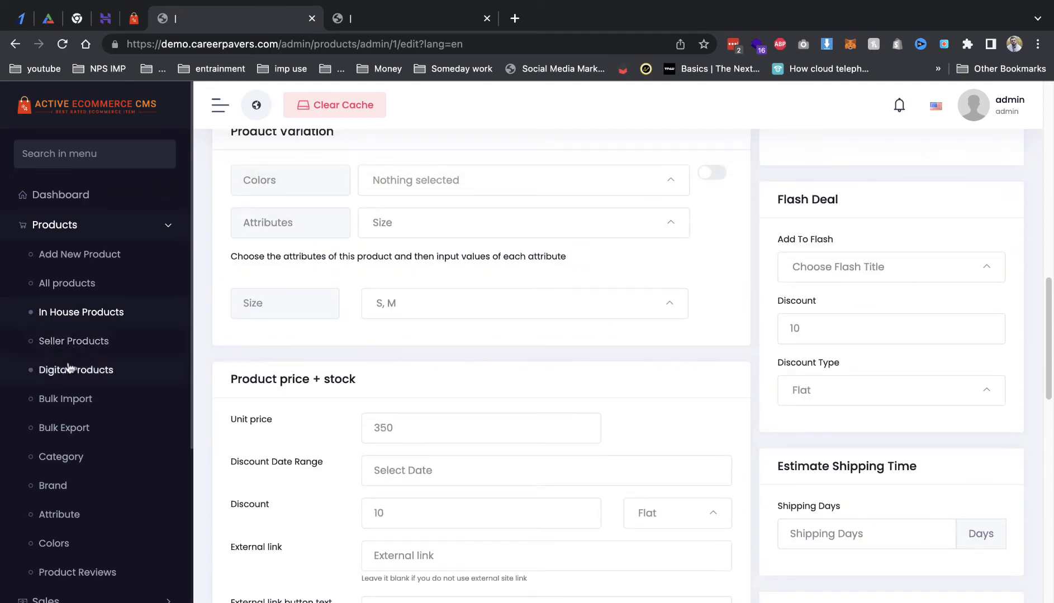
Step: Check the empty Seller Products and Digital Products lists, then go to Bulk Import
click(66, 344)
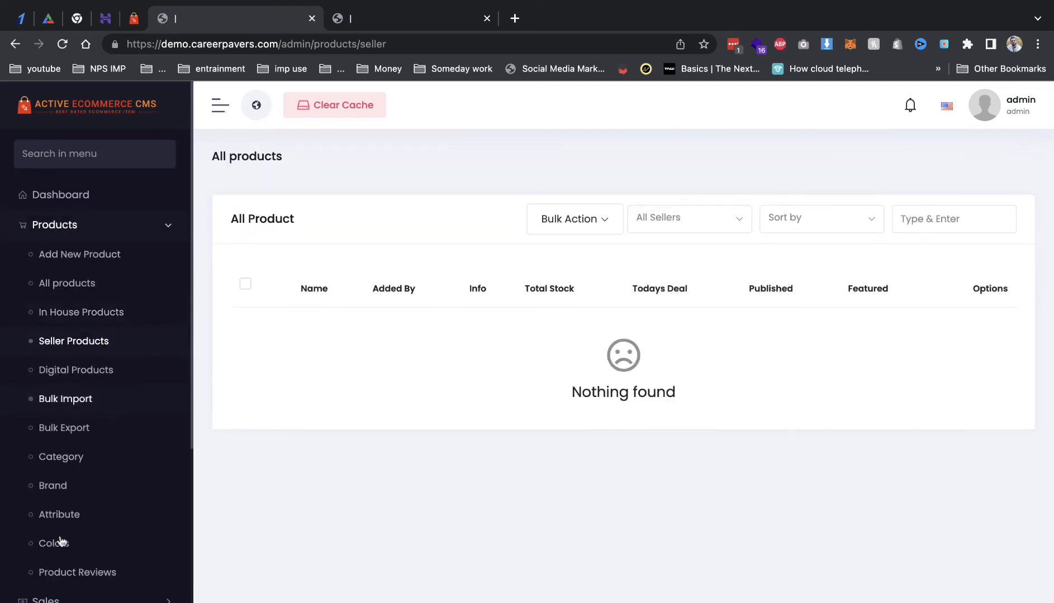
scroll(164, 396, down, 2)
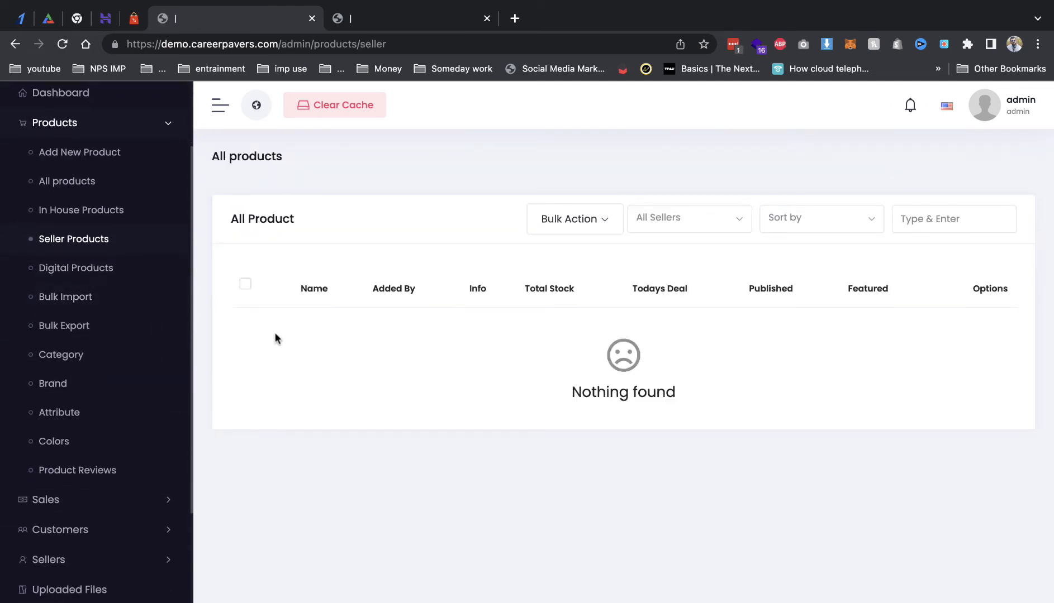
click(64, 281)
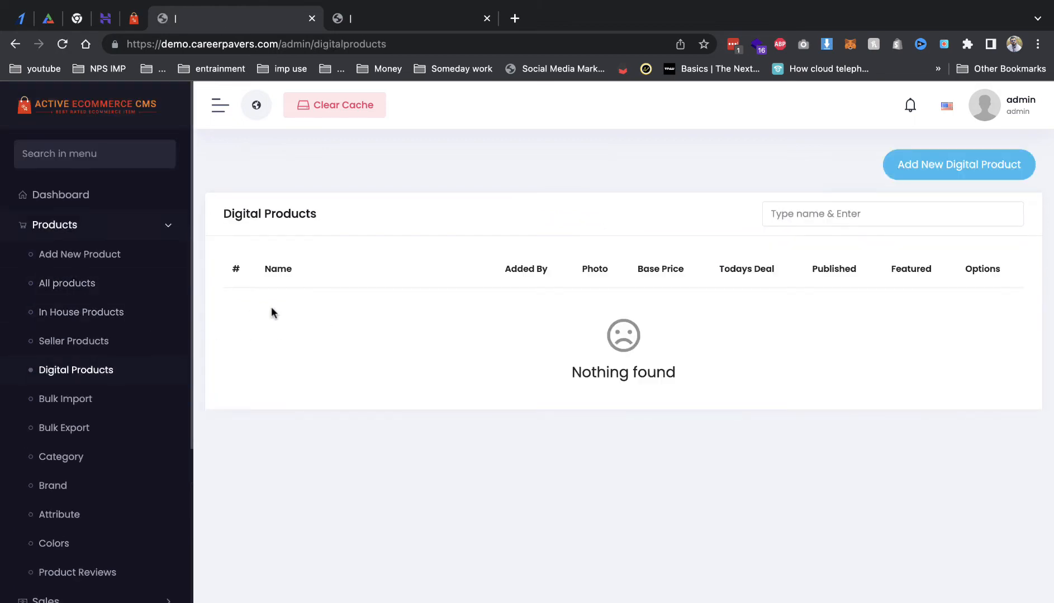
click(79, 401)
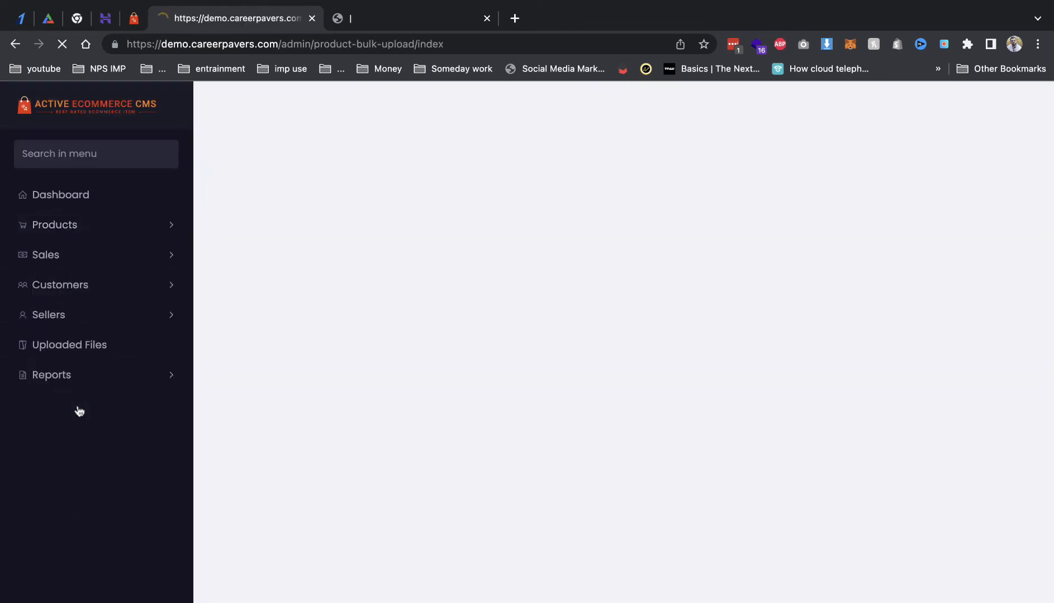
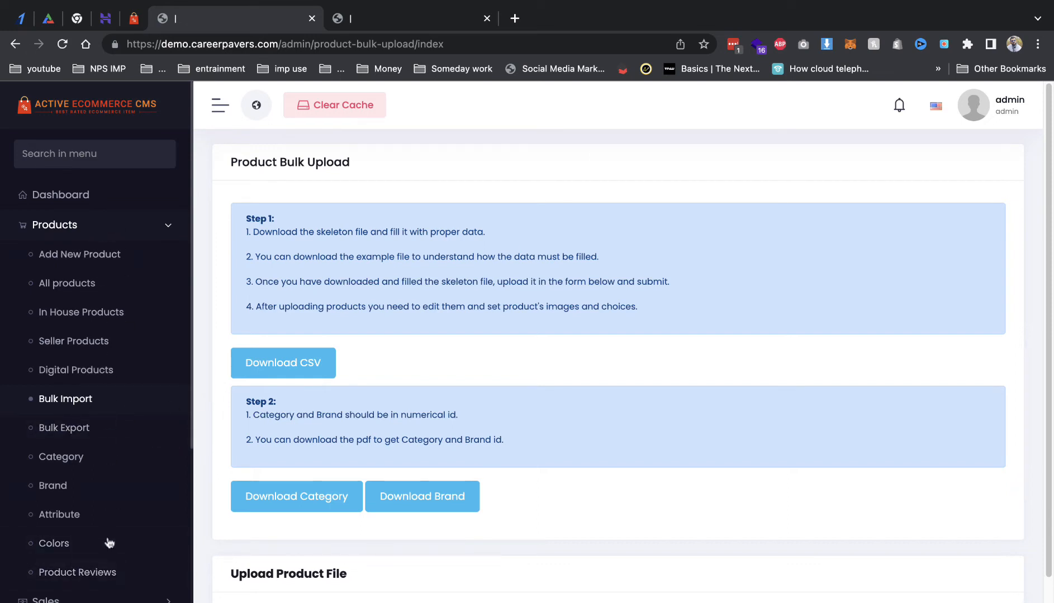
Step: Open the Website Setup > Header settings from the admin sidebar
click(132, 227)
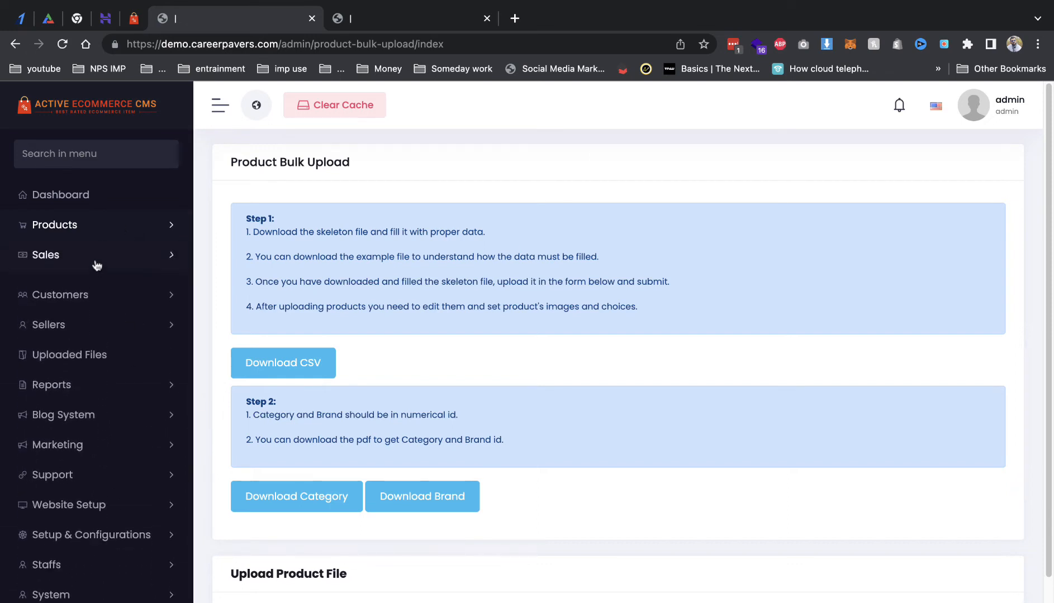
click(97, 264)
click(91, 288)
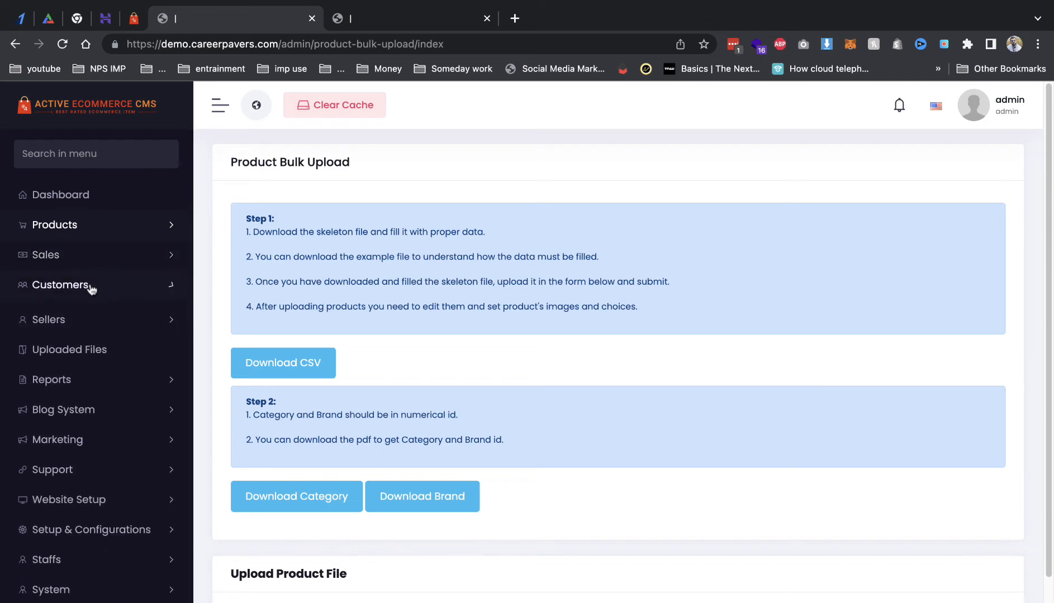
click(92, 288)
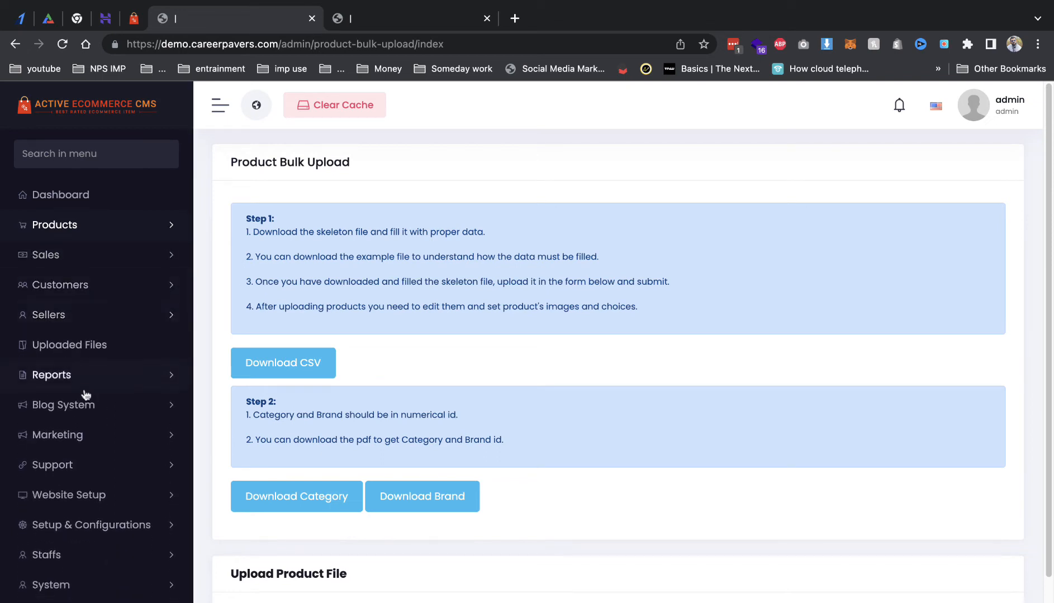
click(88, 528)
click(82, 500)
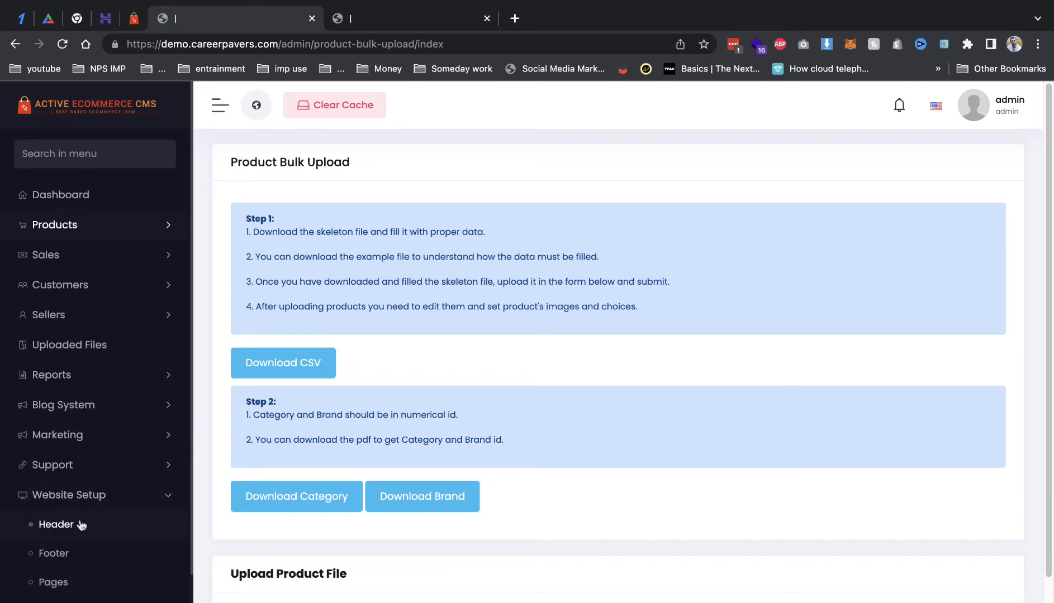
click(55, 526)
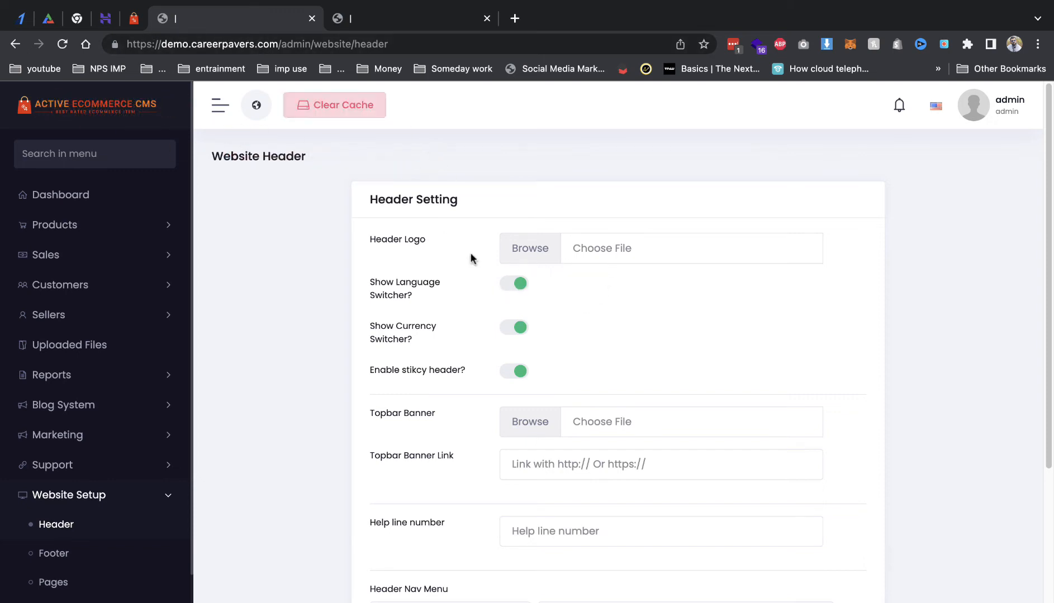
Step: Compare the storefront's language choices, then switch off the currency switcher in Header settings
click(372, 19)
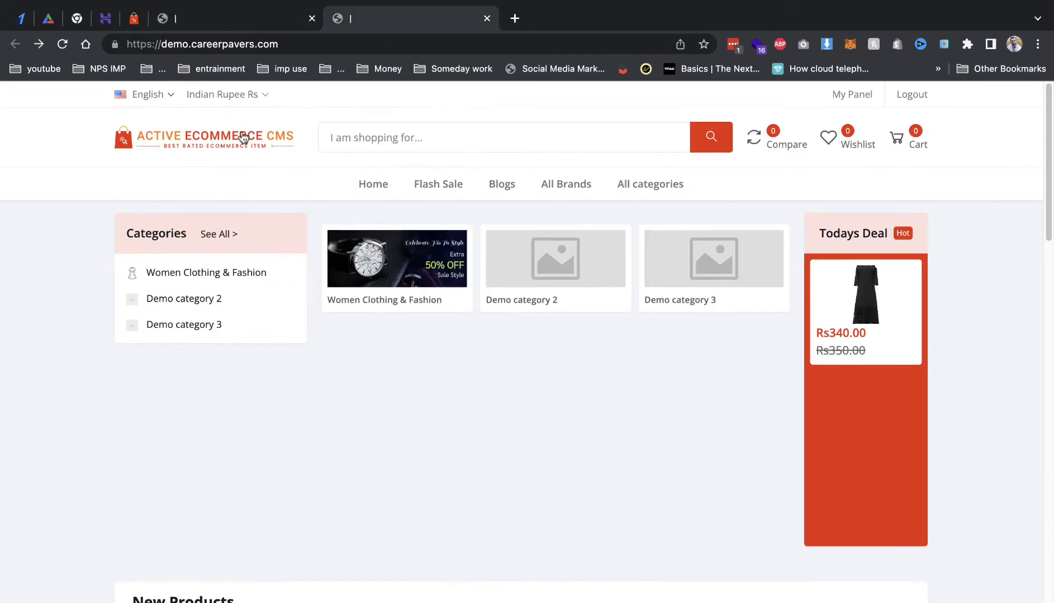
click(166, 92)
click(211, 23)
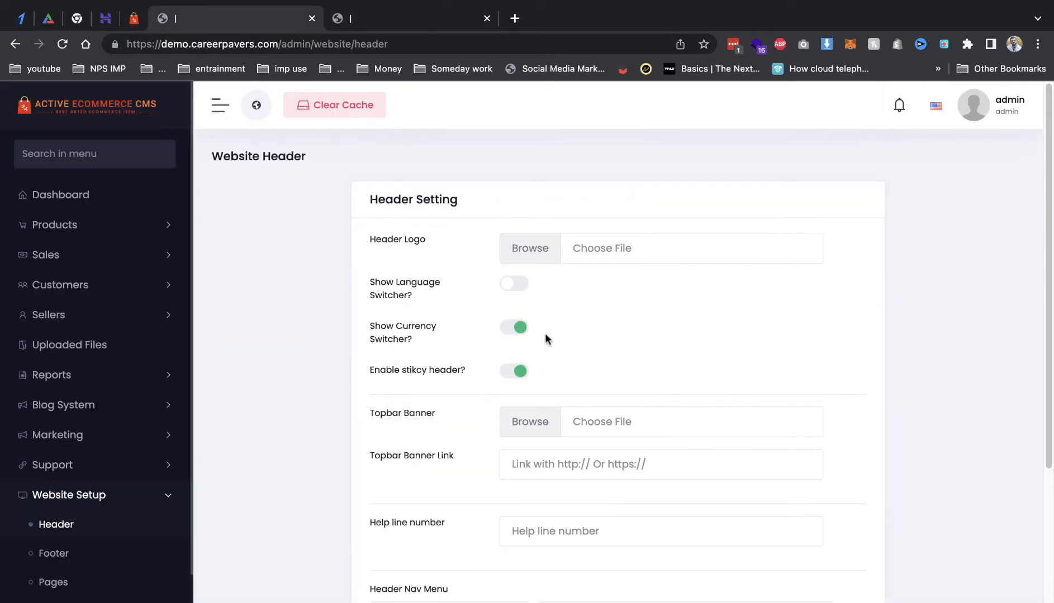
click(510, 332)
Step: Select the storefront's web address to copy it
scroll(524, 302, down, 3)
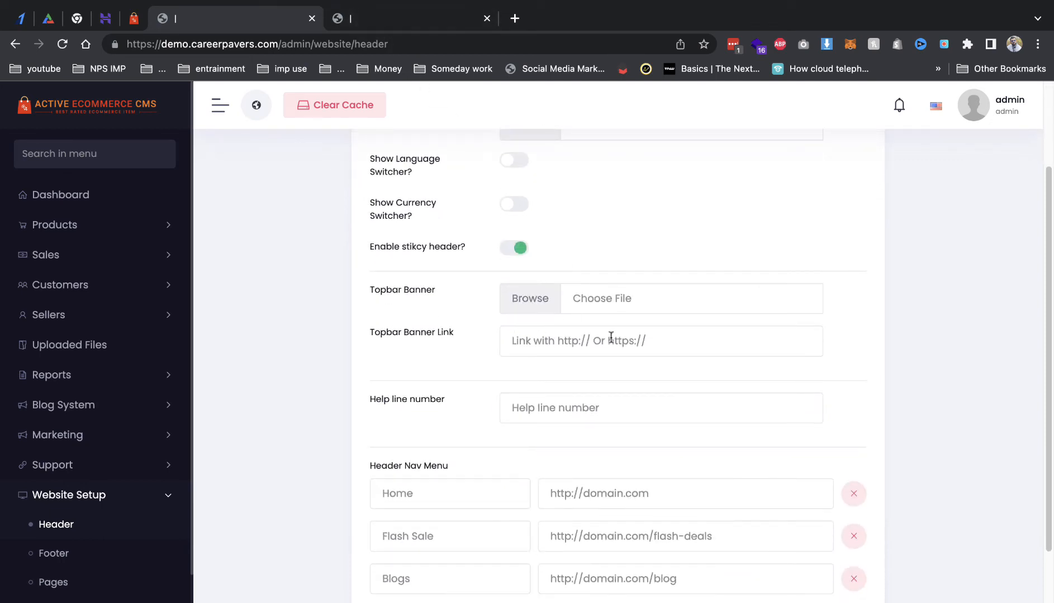
scroll(578, 400, down, 3)
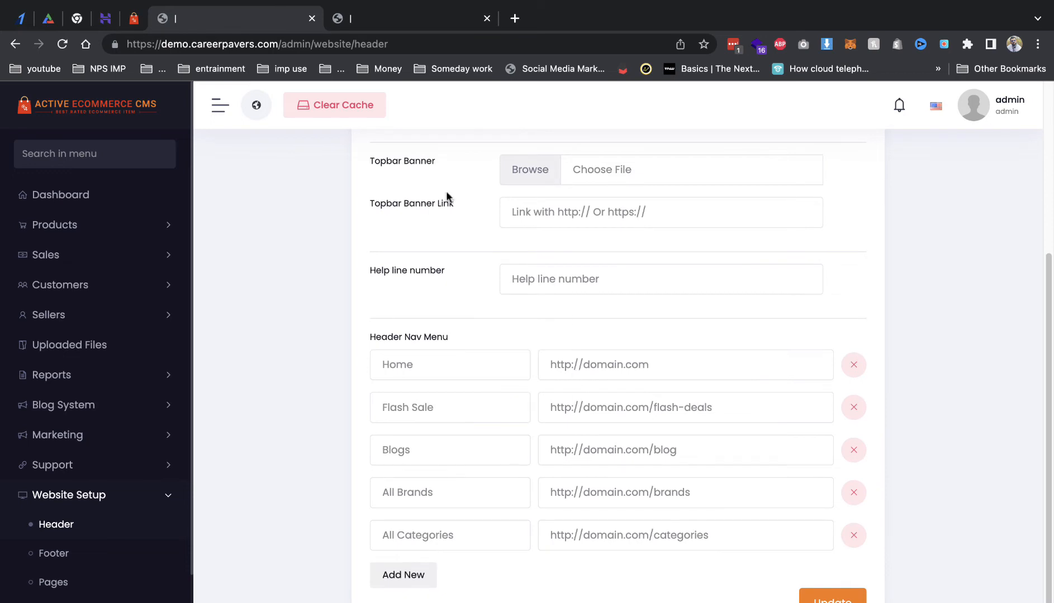
click(357, 19)
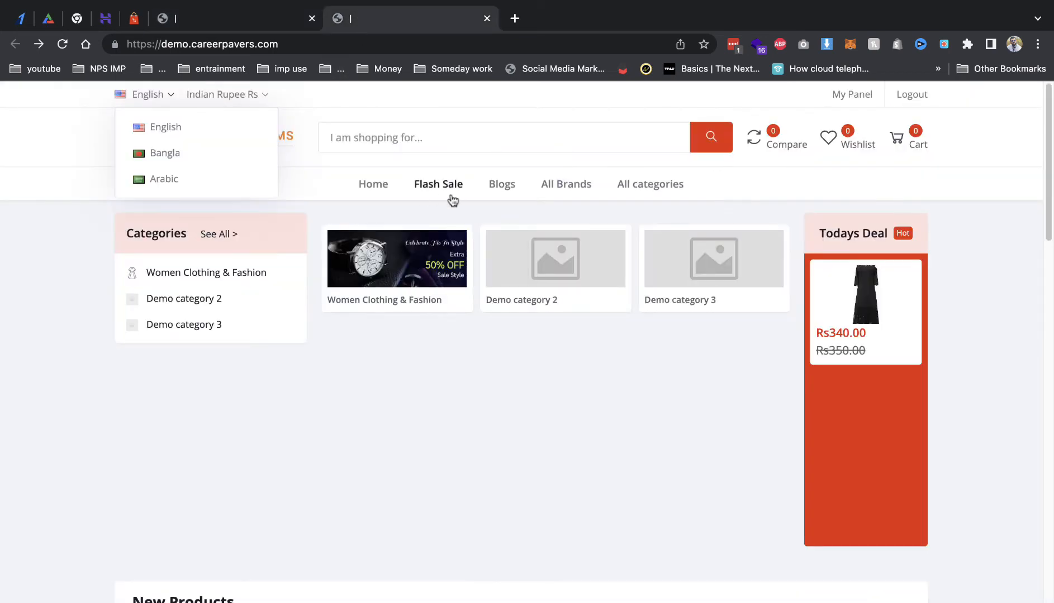
click(294, 50)
key(ctrl+c)
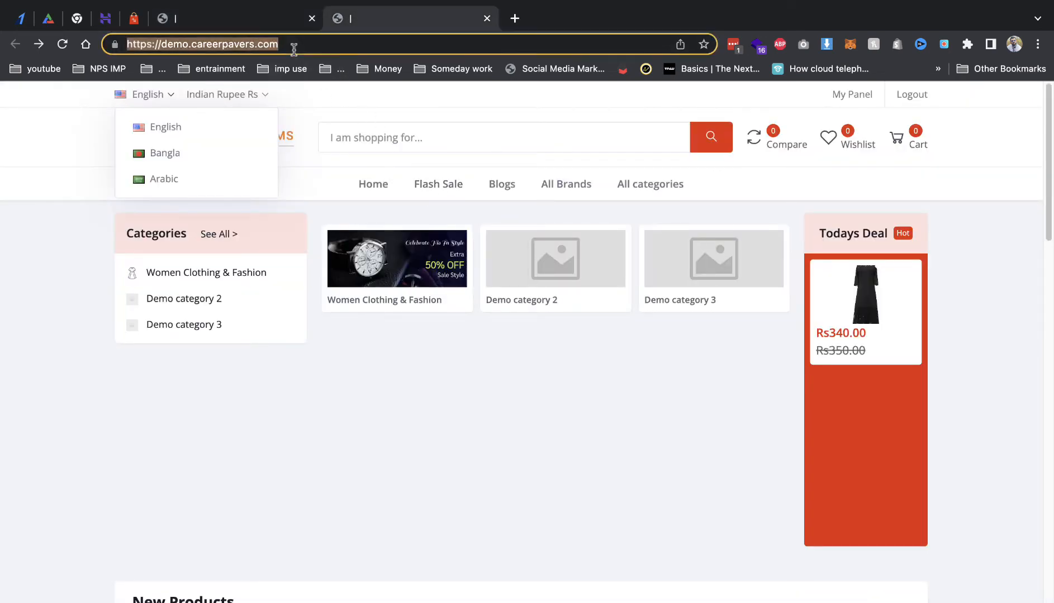
click(263, 28)
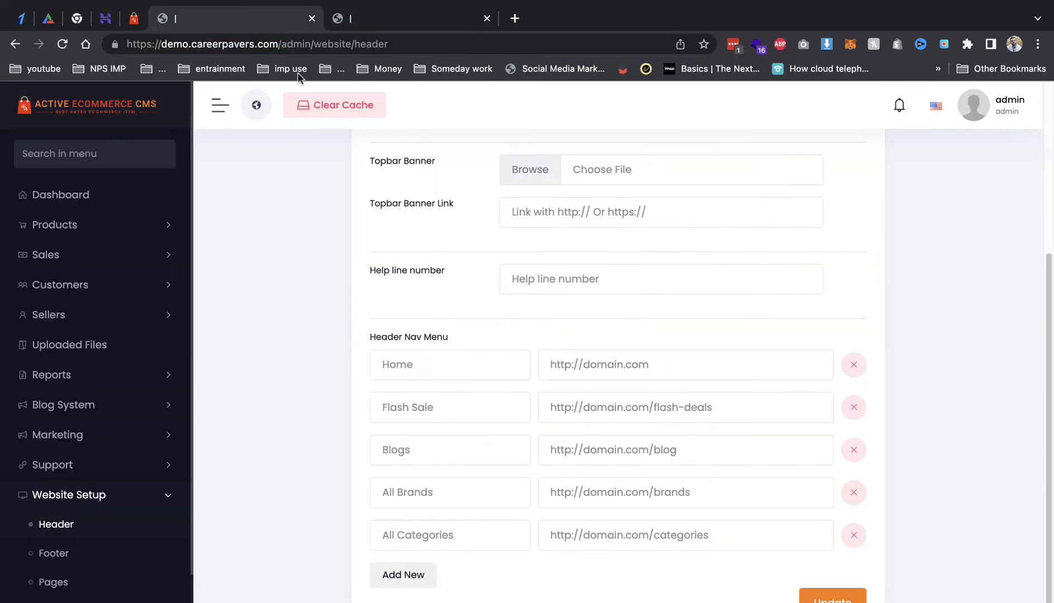
click(637, 365)
key(ctrl+a)
key(ctrl+v)
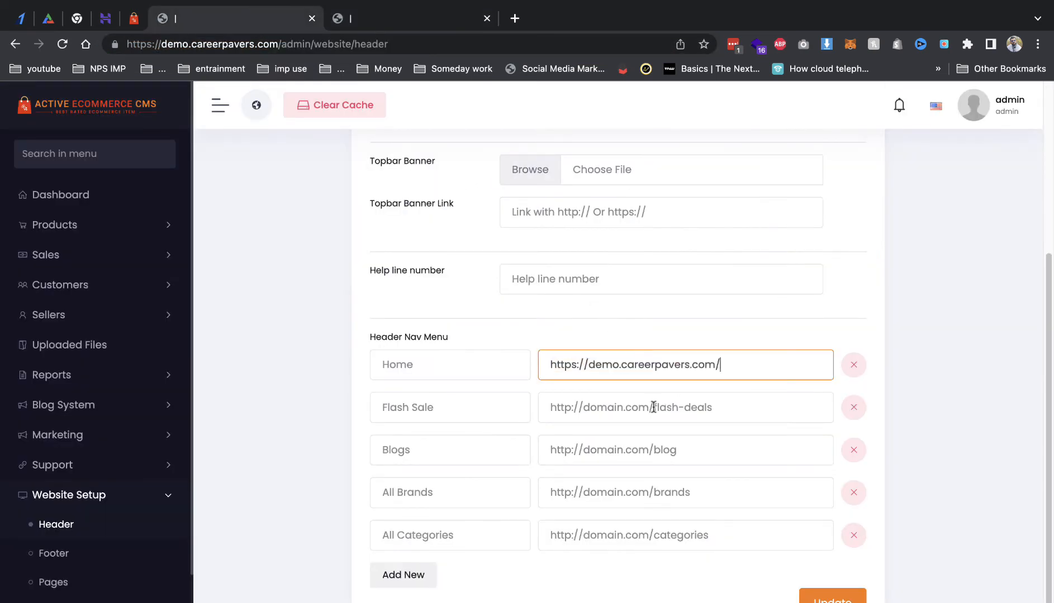
drag(653, 407, 527, 410)
key(ctrl+v)
drag(653, 450, 539, 452)
key(ctrl+v)
drag(655, 491, 504, 492)
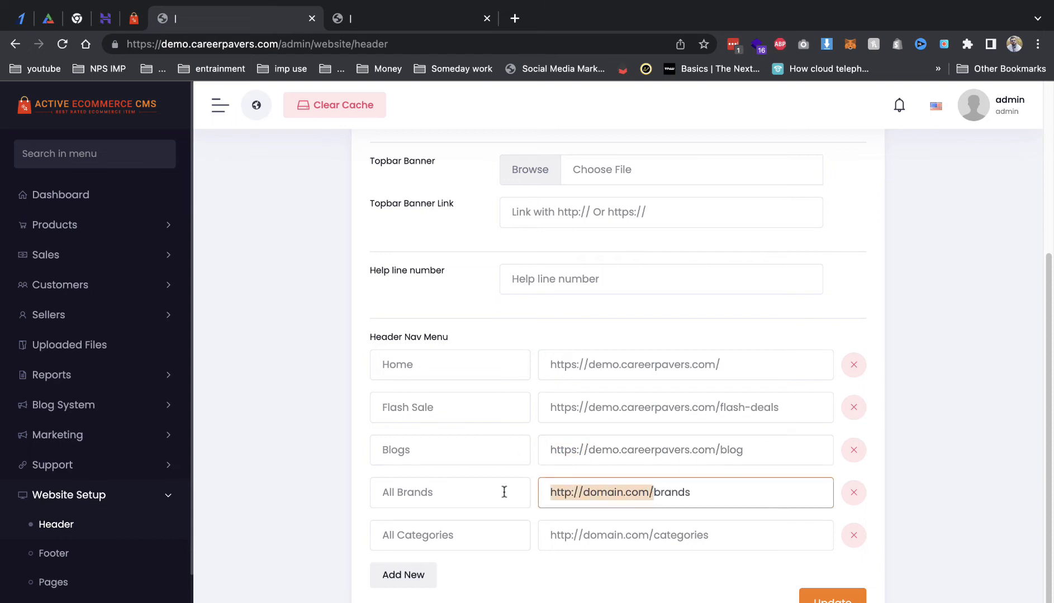
key(ctrl+v)
drag(651, 536, 494, 534)
key(ctrl+v)
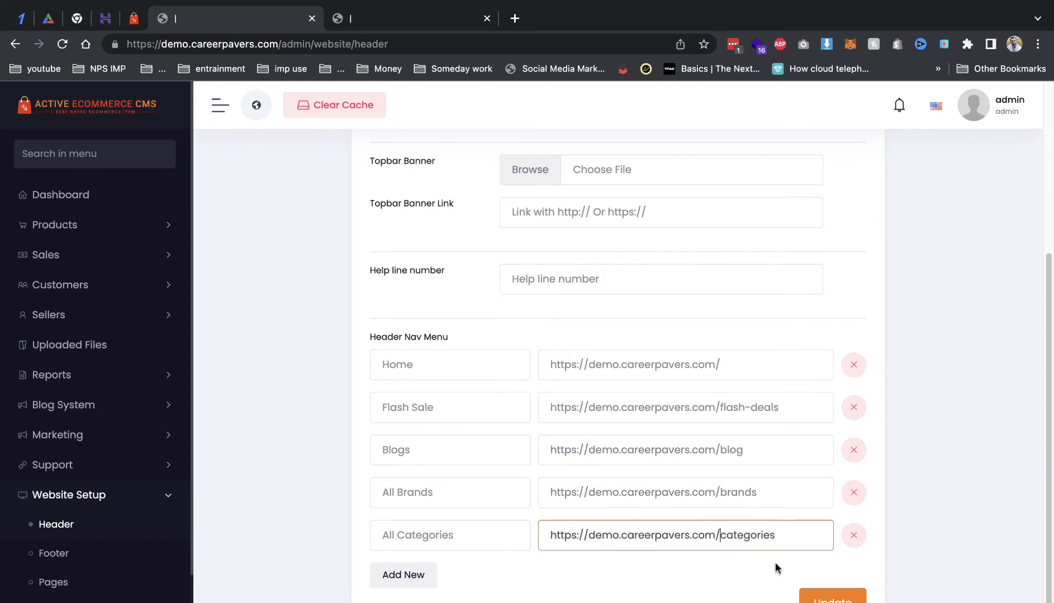
click(807, 596)
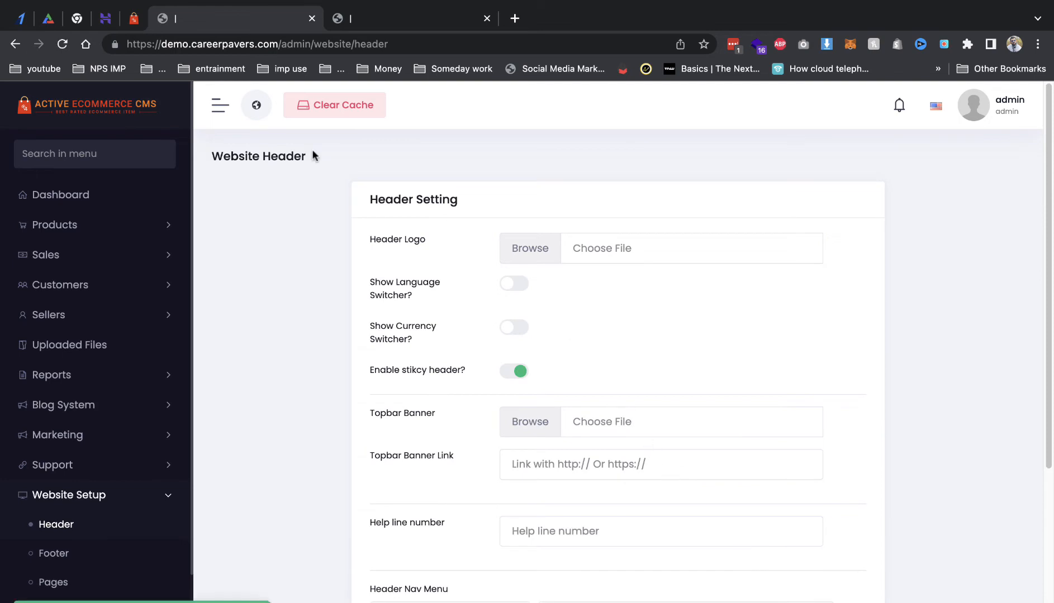
Step: Reload the storefront and test the Flash Sale, Blogs, All Brands and All Categories links
click(335, 26)
key(super+r)
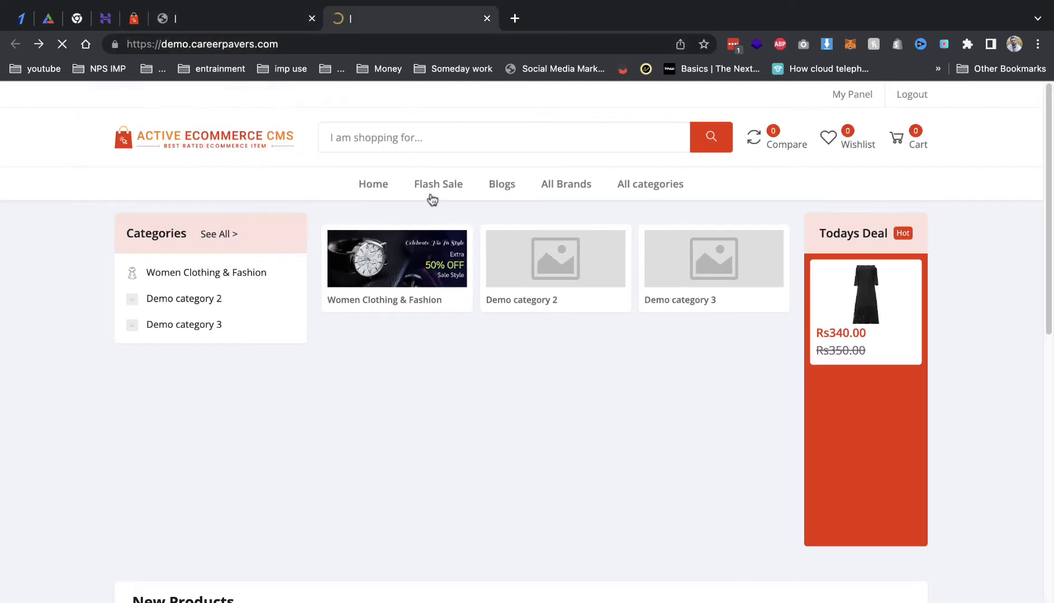
click(442, 192)
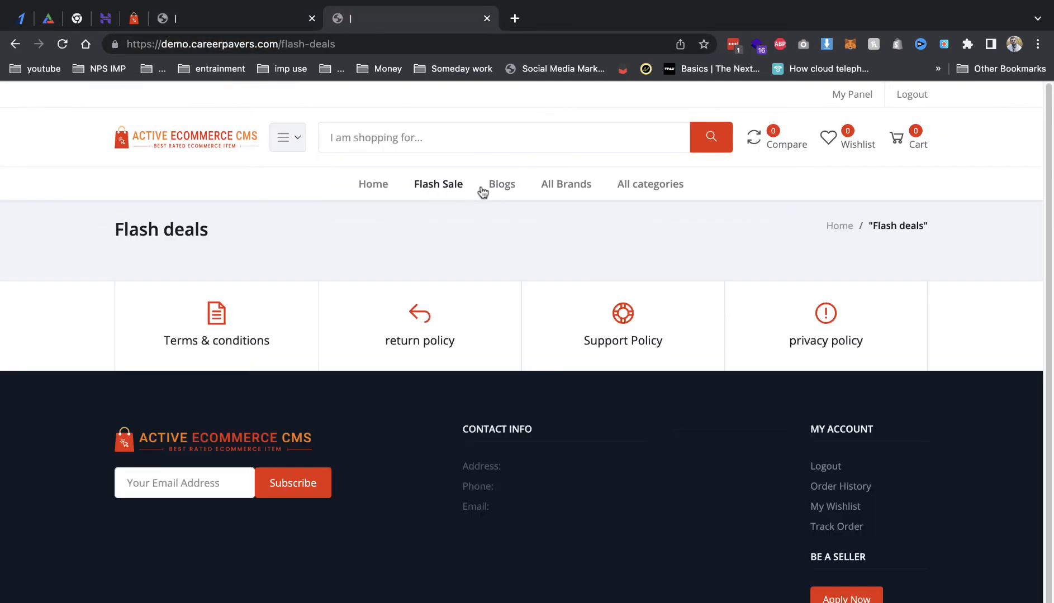
click(496, 189)
click(566, 189)
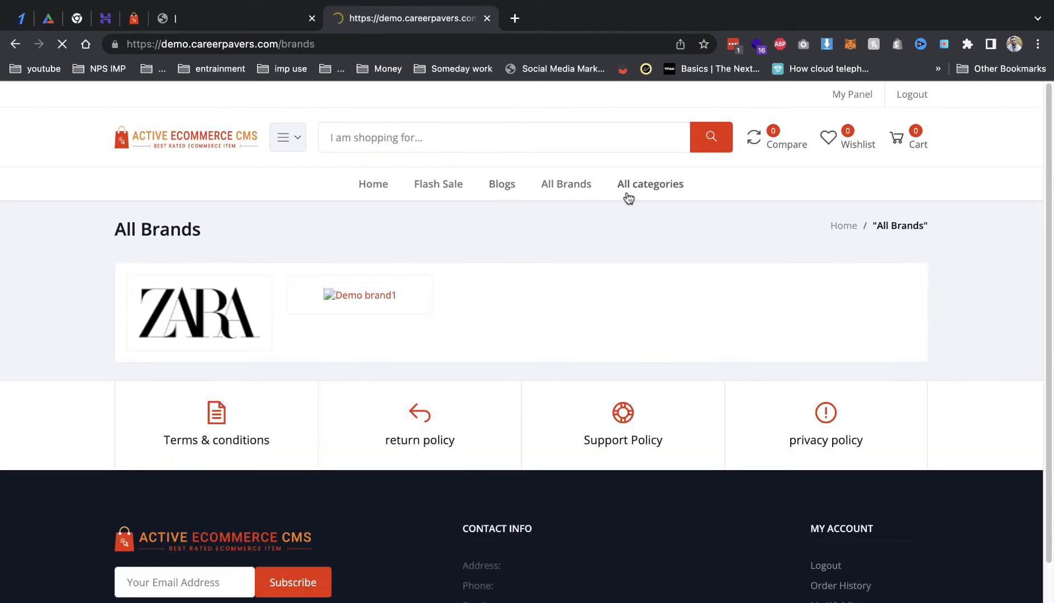
click(654, 190)
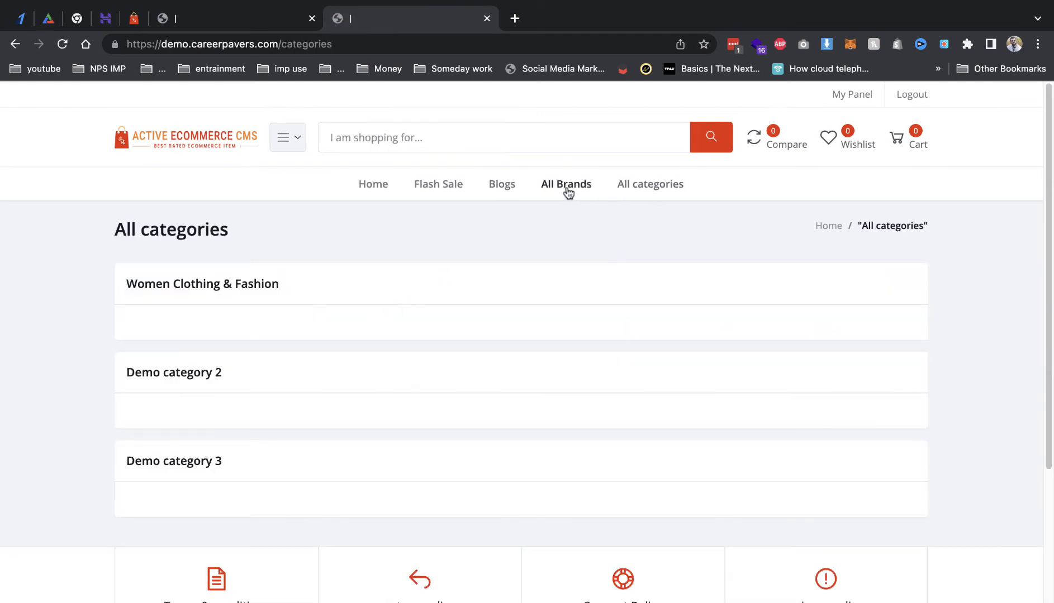
click(565, 188)
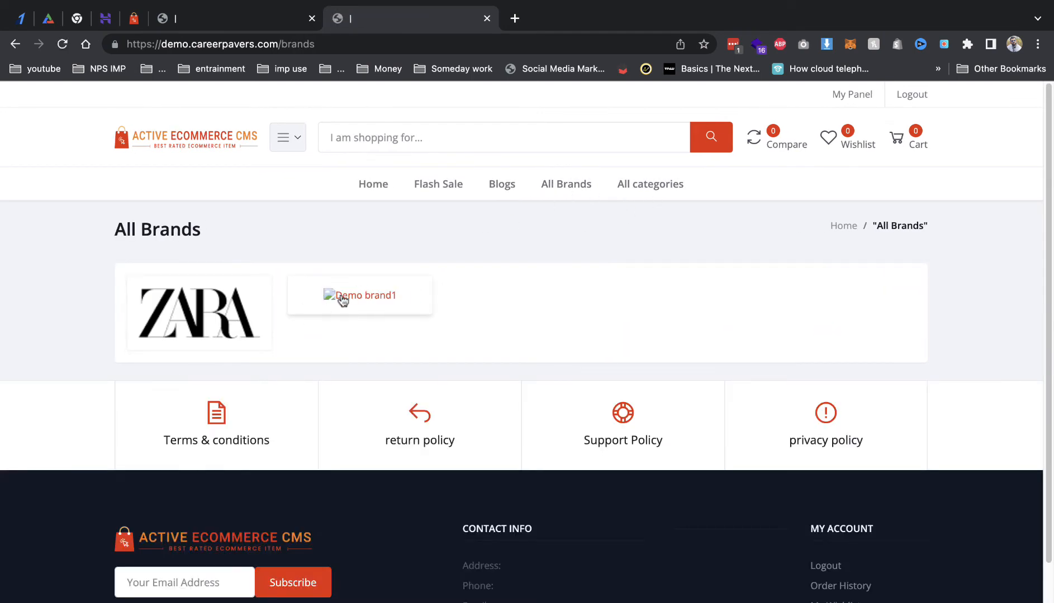
click(371, 185)
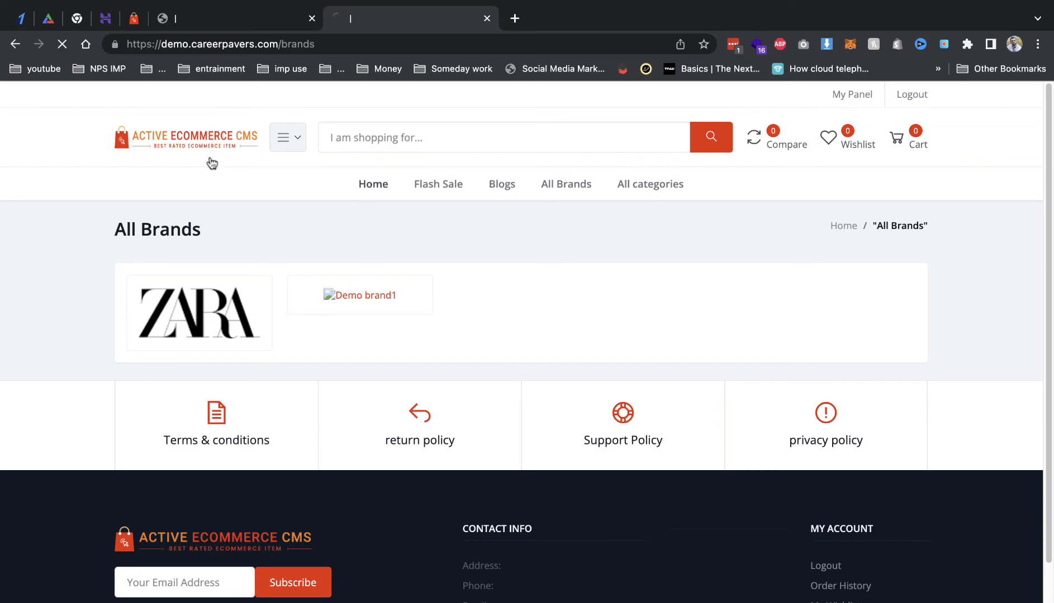
drag(141, 100, 525, 126)
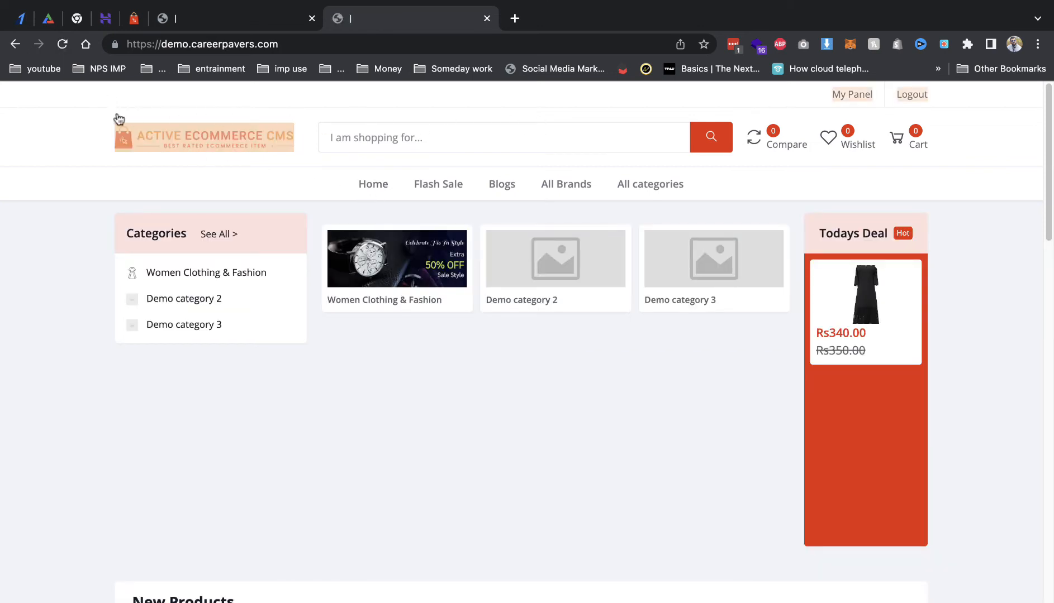
click(136, 96)
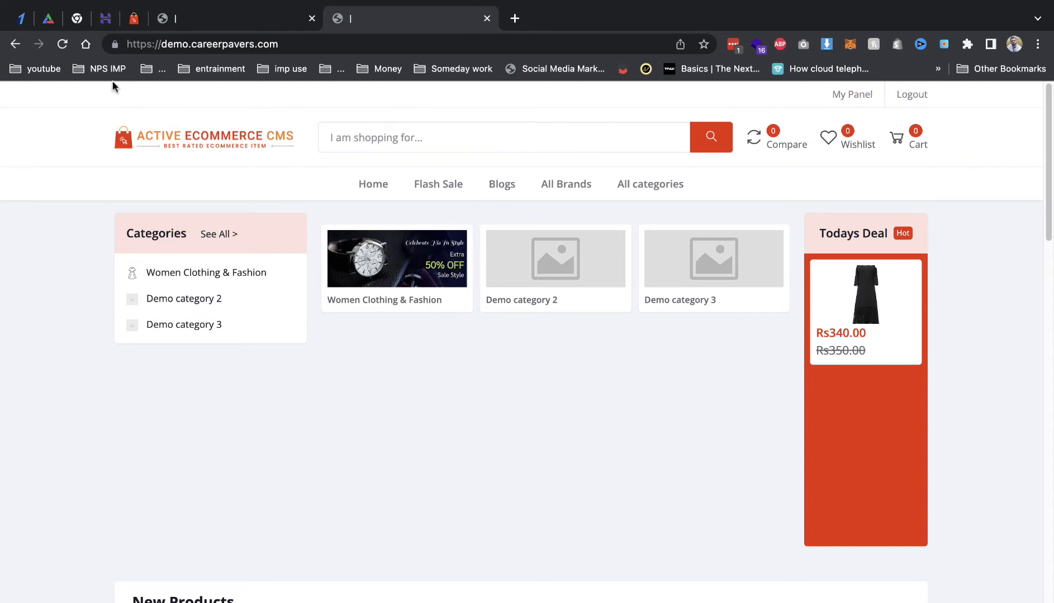
Step: Enter the help line number in Header settings, save, and reload the storefront to see it
click(232, 19)
scroll(471, 334, down, 3)
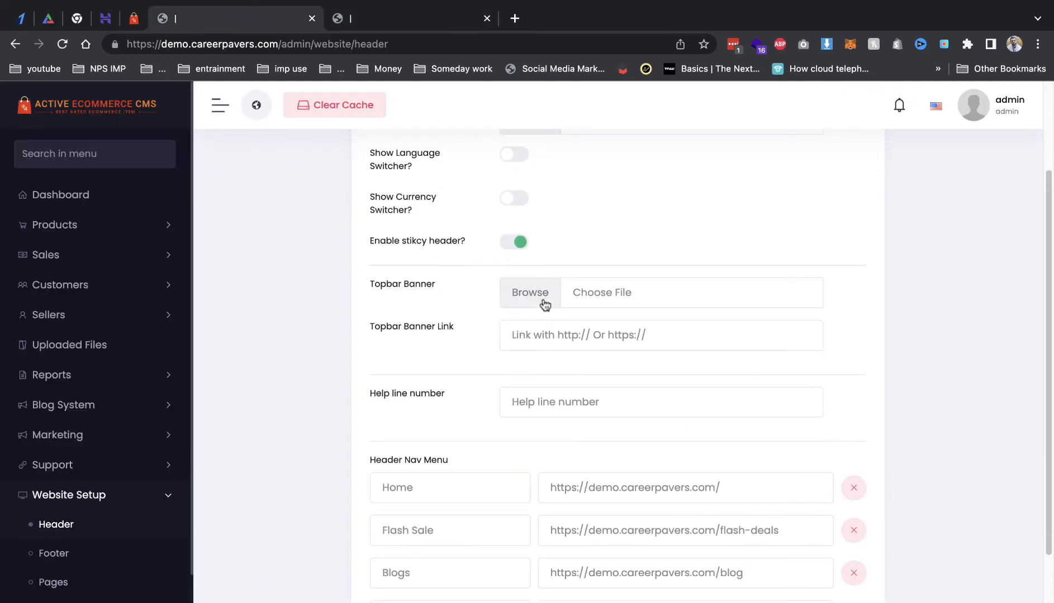
click(550, 409)
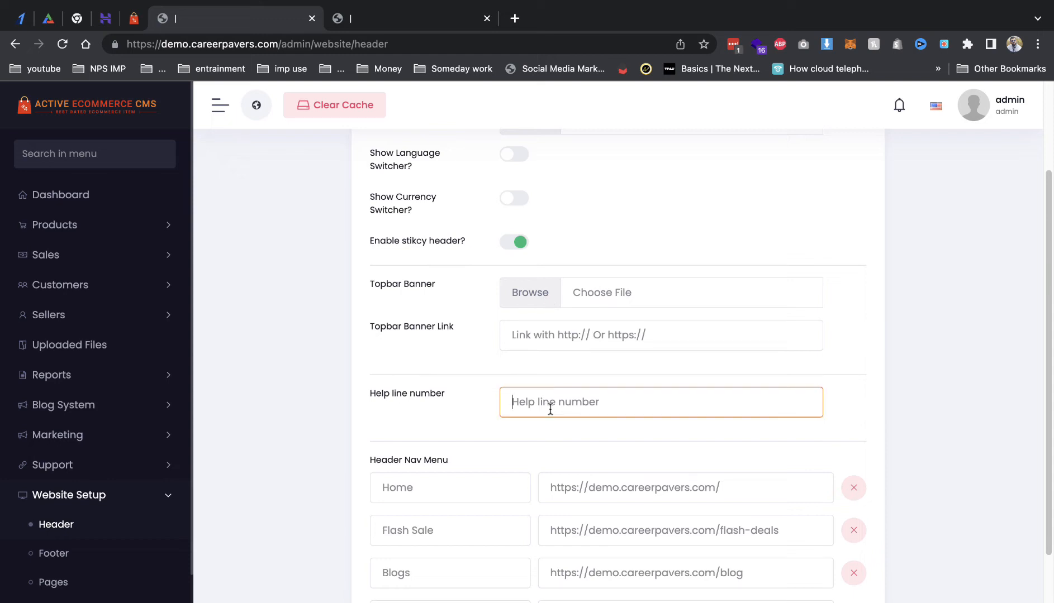
scroll(550, 410, down, 3)
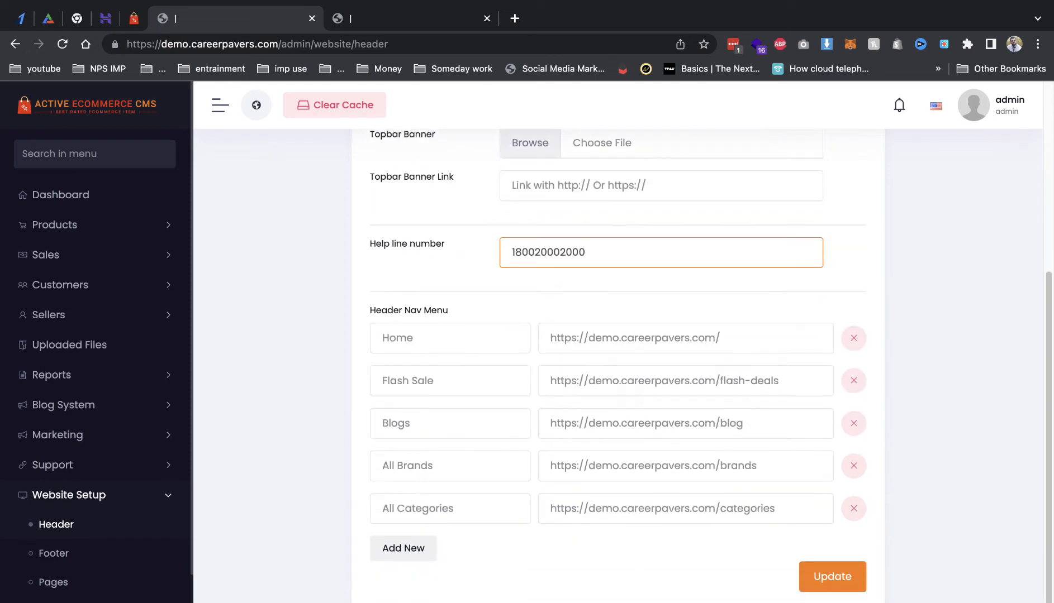
click(814, 591)
click(360, 22)
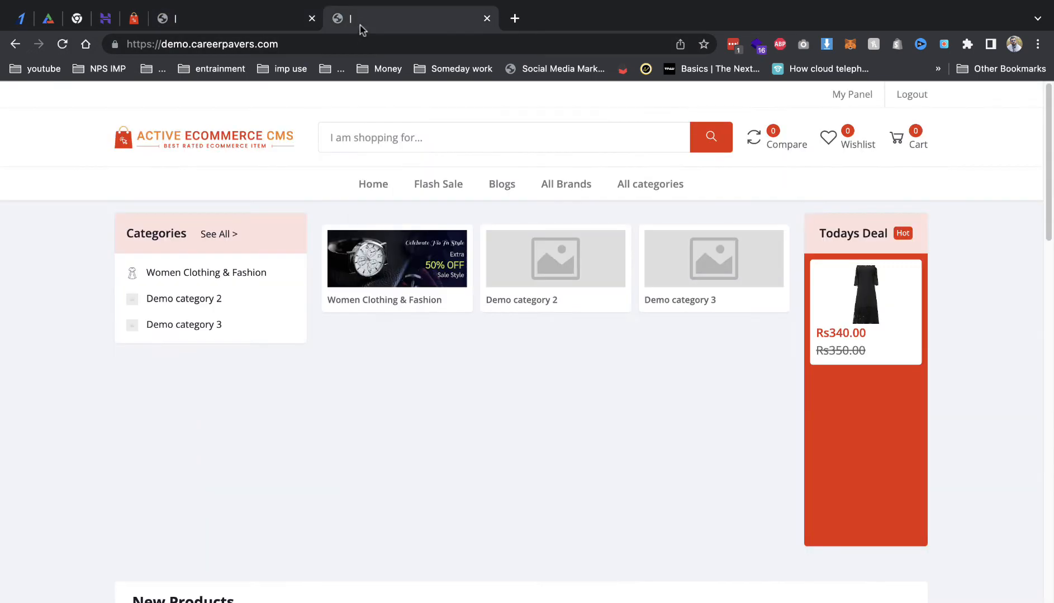
key(super+r)
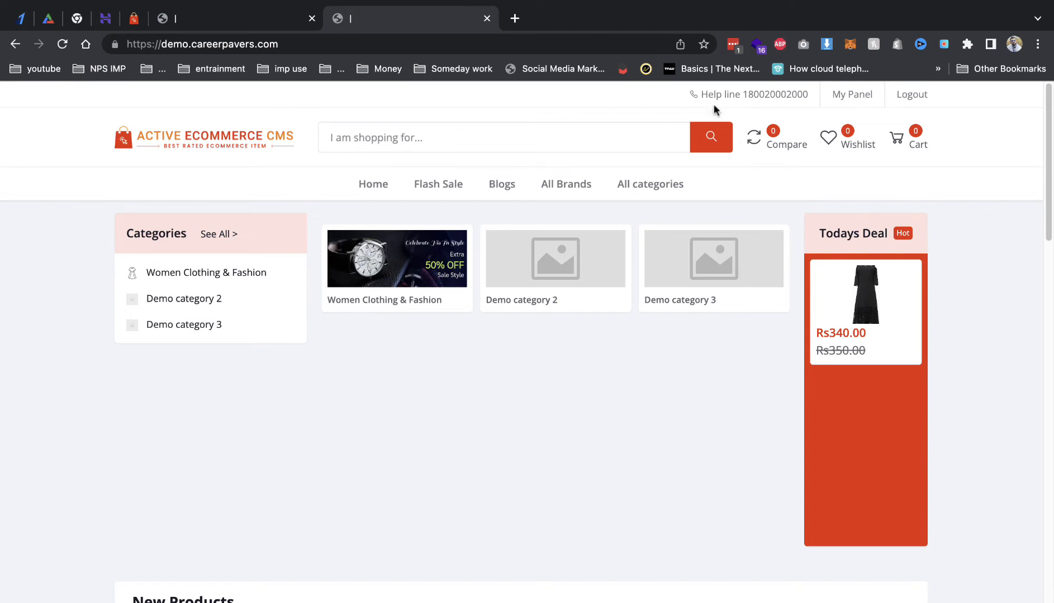
Step: Glance at the storefront home page, then return to the admin footer settings
click(200, 25)
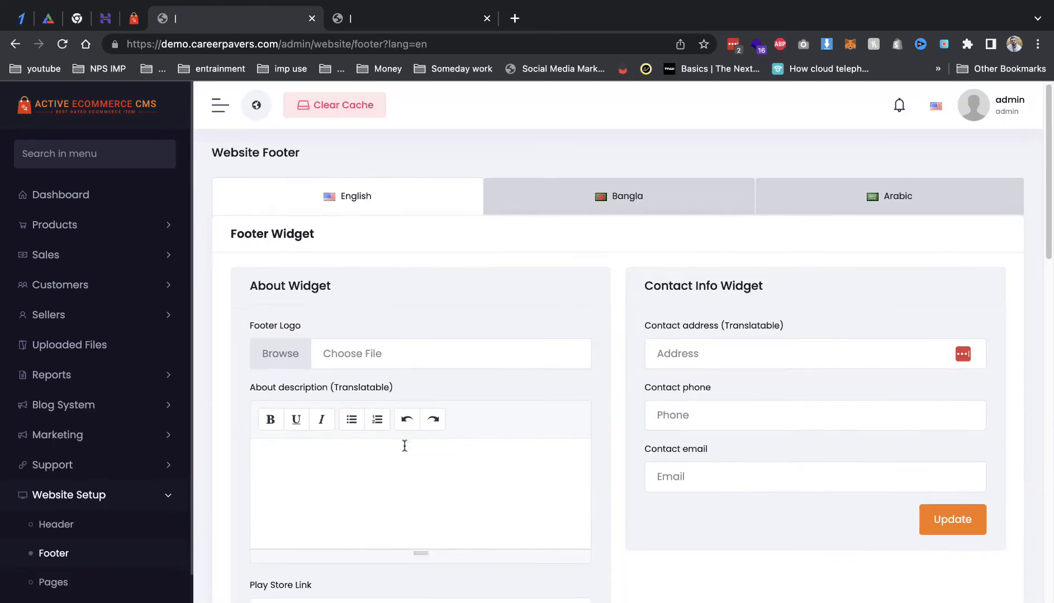
scroll(404, 445, down, 1)
click(362, 23)
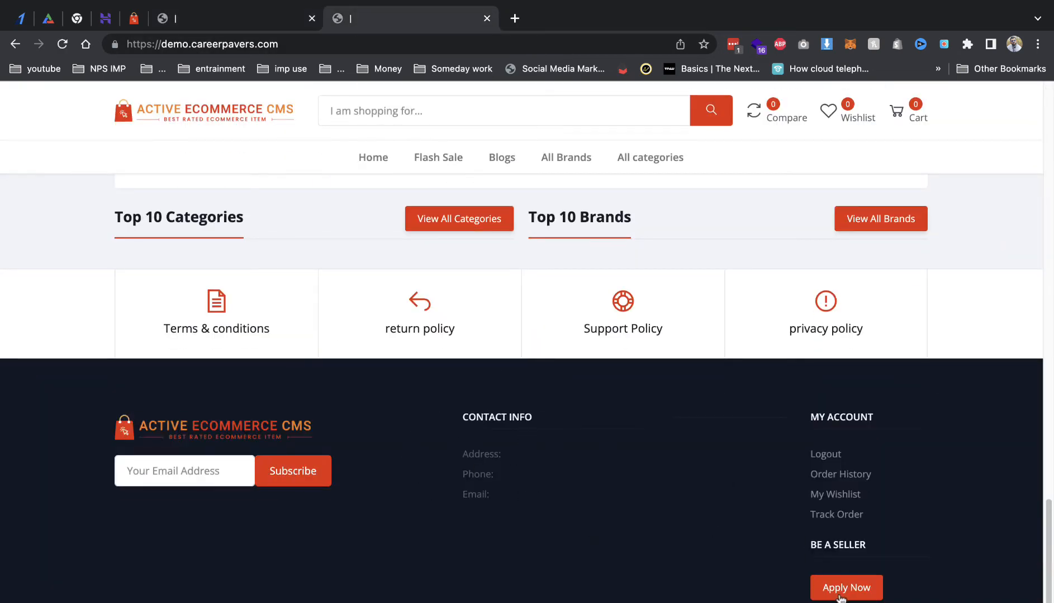
click(204, 23)
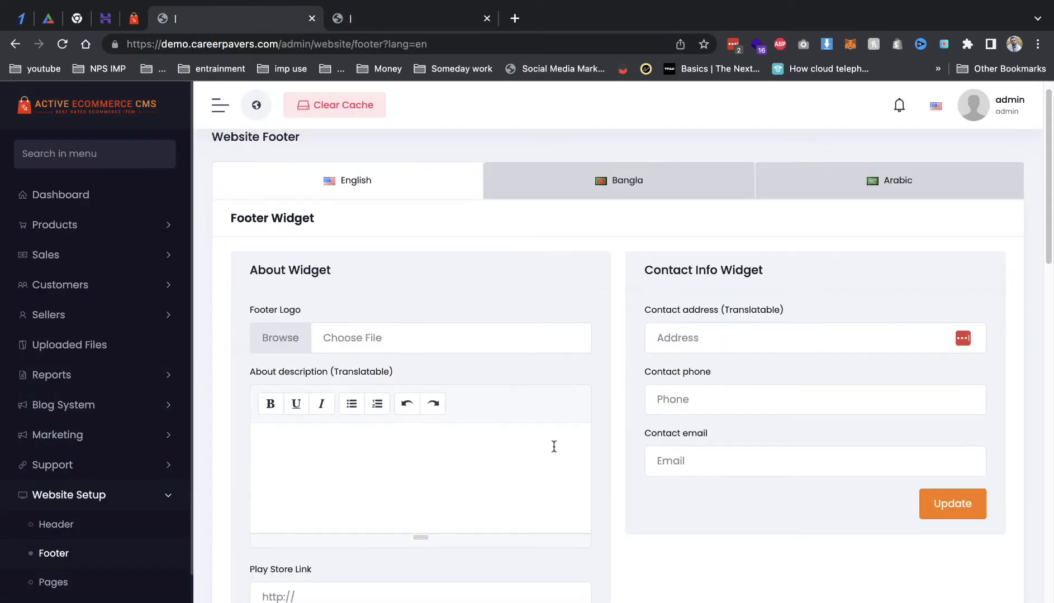
Step: Scroll to the Payment Methods Widget and search Google for its 'Payment Methods' heading
scroll(503, 447, down, 5)
scroll(462, 442, down, 2)
scroll(331, 450, down, 7)
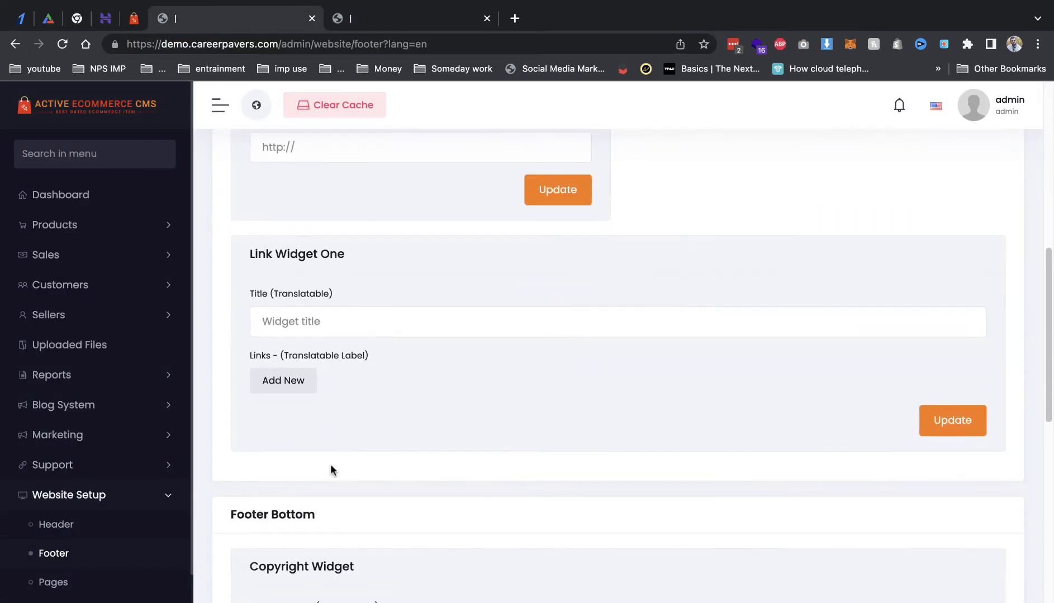
scroll(336, 441, down, 2)
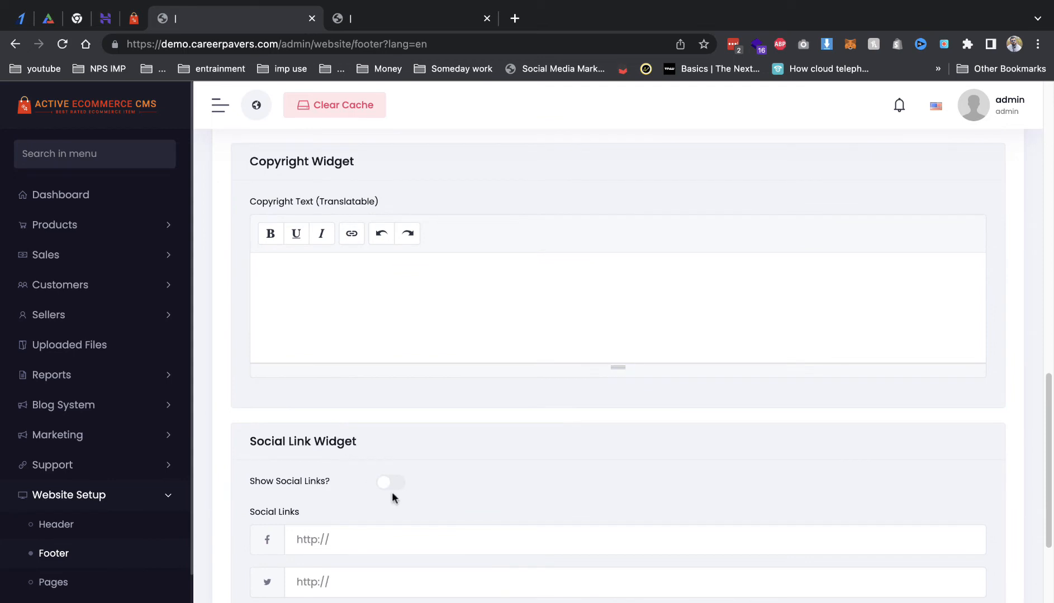
scroll(392, 492, down, 5)
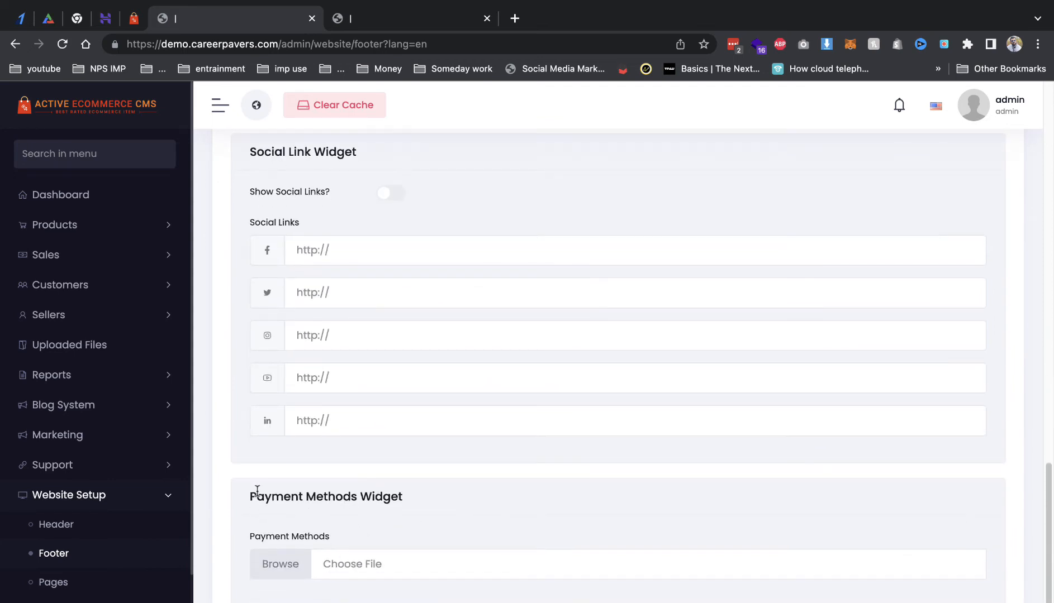
mouse_move(248, 496)
mouse_down()
mouse_move(369, 495)
mouse_move(235, 500)
mouse_up()
right_click(360, 497)
click(441, 532)
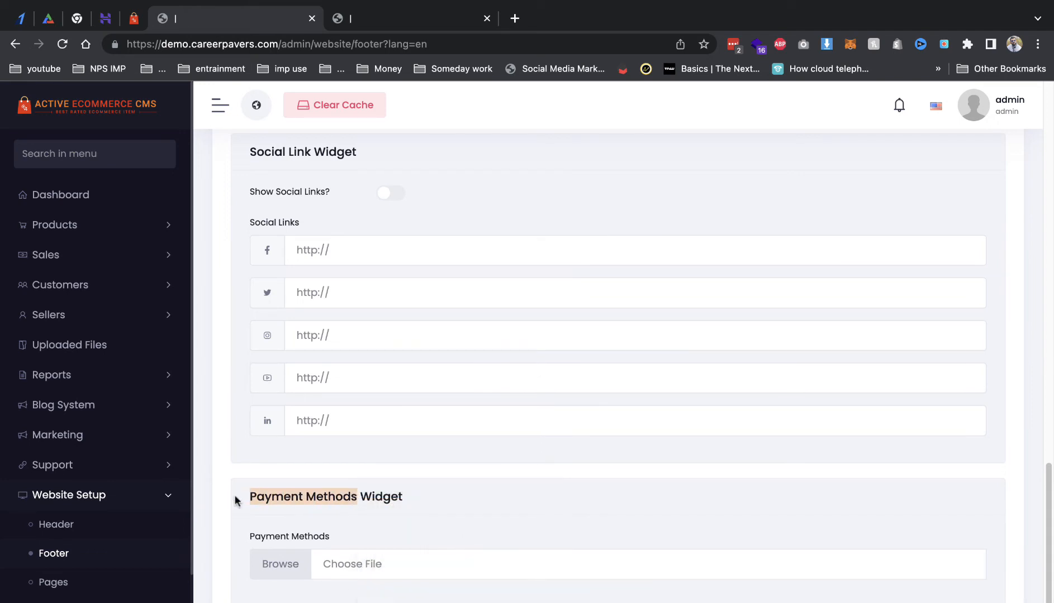
right_click(276, 502)
click(351, 542)
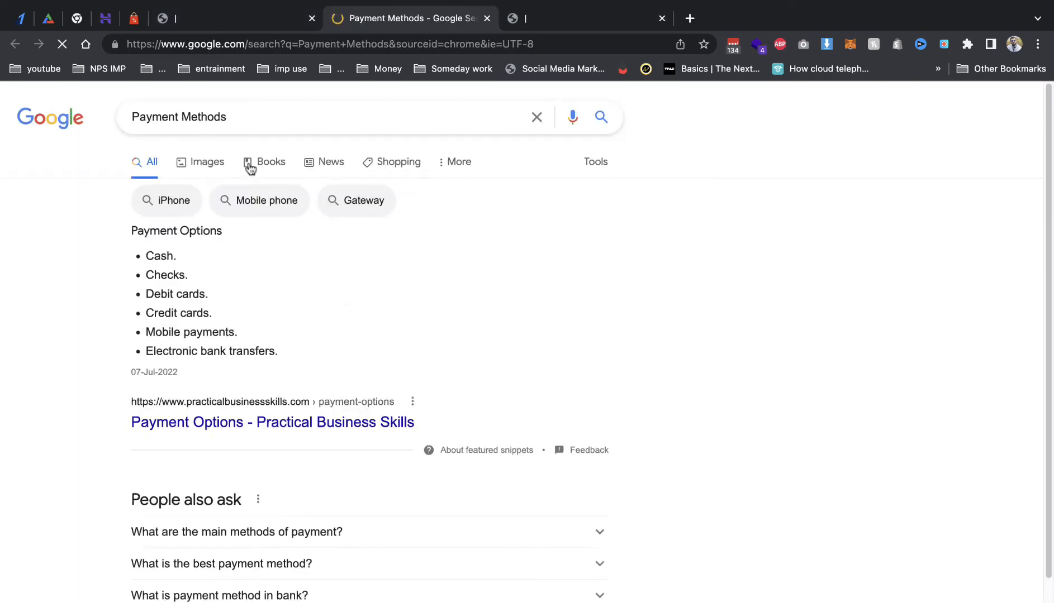
Step: Open the Adobe Stock payment logos image from Google Images in its own tab and save it
click(206, 162)
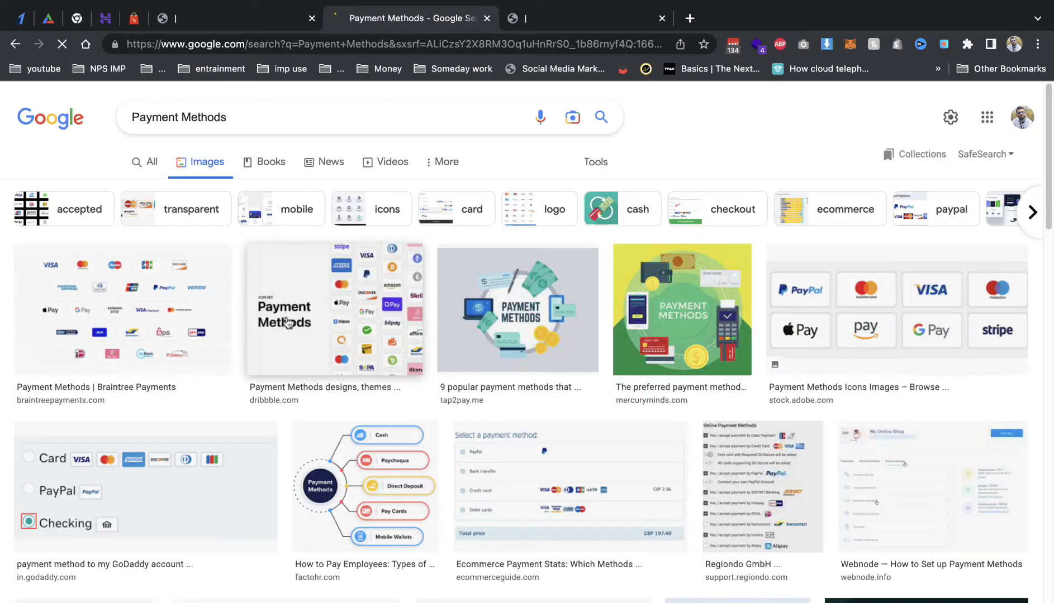
click(827, 313)
right_click(761, 260)
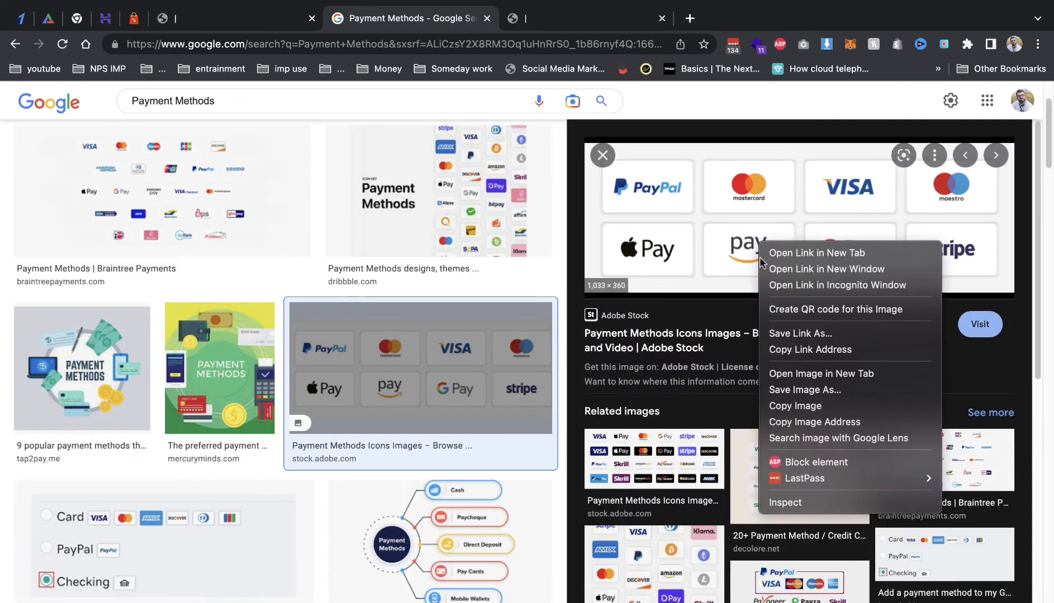
click(804, 373)
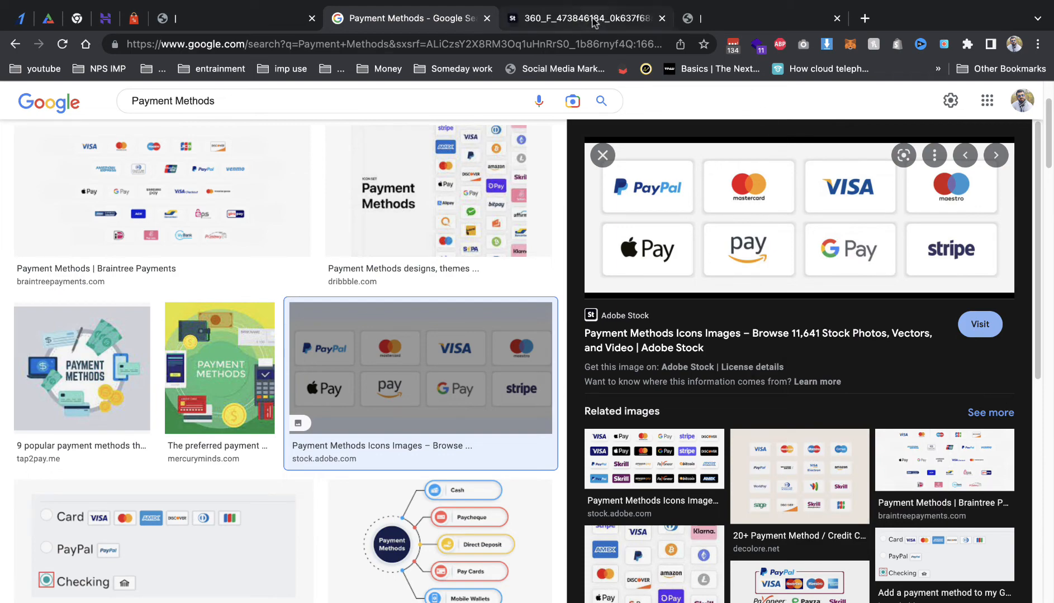
click(594, 23)
right_click(556, 296)
click(617, 330)
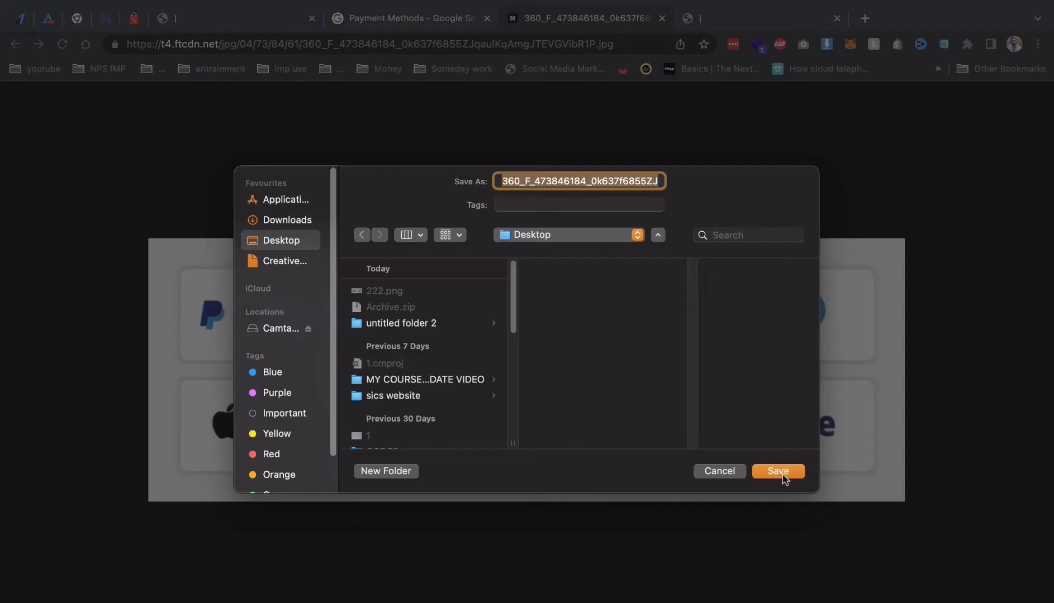
click(780, 474)
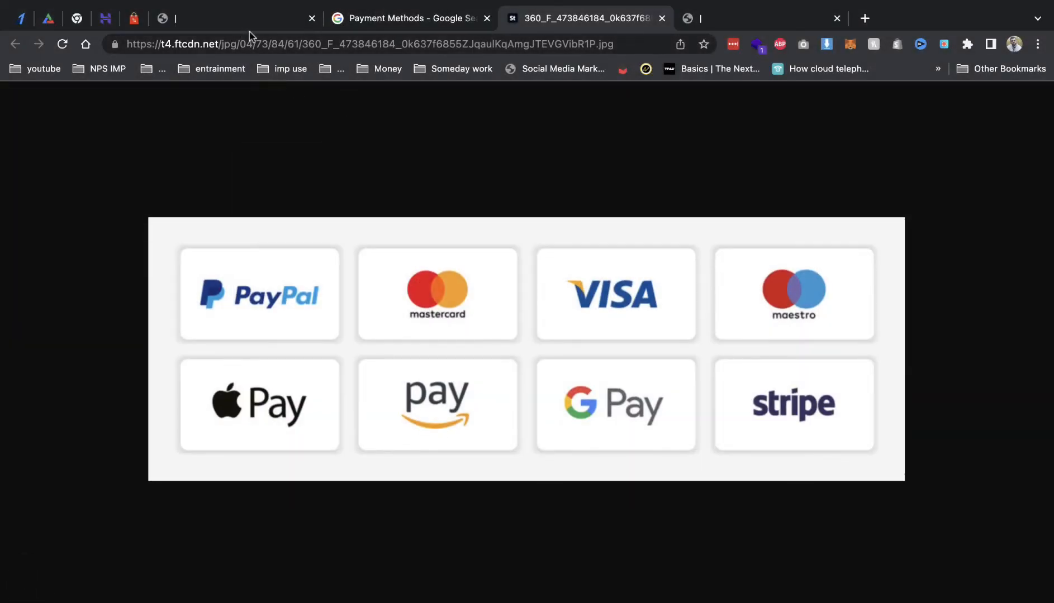
Step: Back in footer settings, open the file picker for the Payment Methods widget
click(249, 21)
scroll(343, 491, down, 3)
click(280, 463)
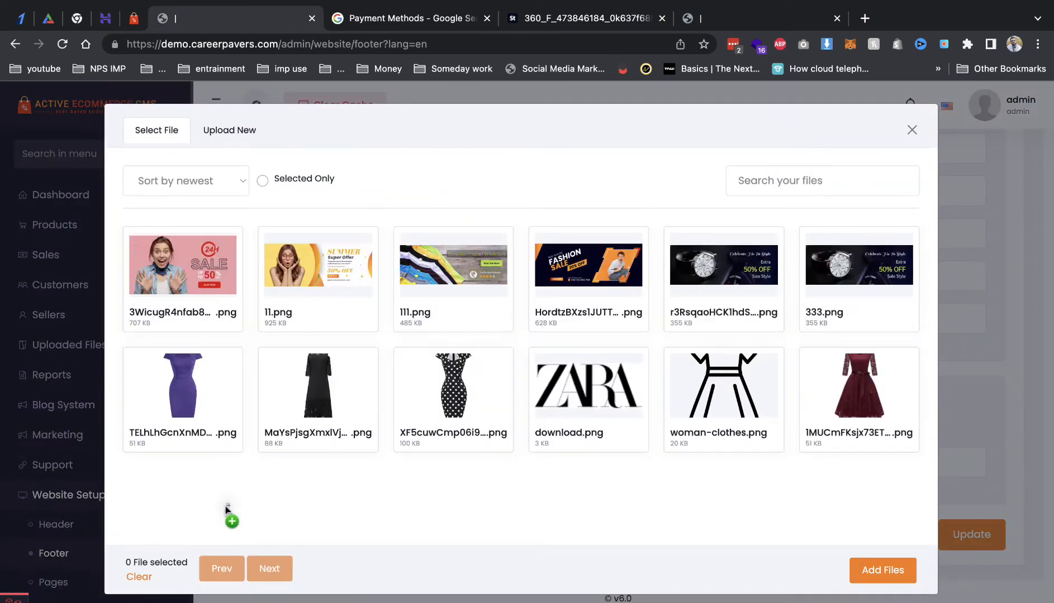
Step: Upload the saved payment logos image and attach it to the Payment Methods widget
click(222, 139)
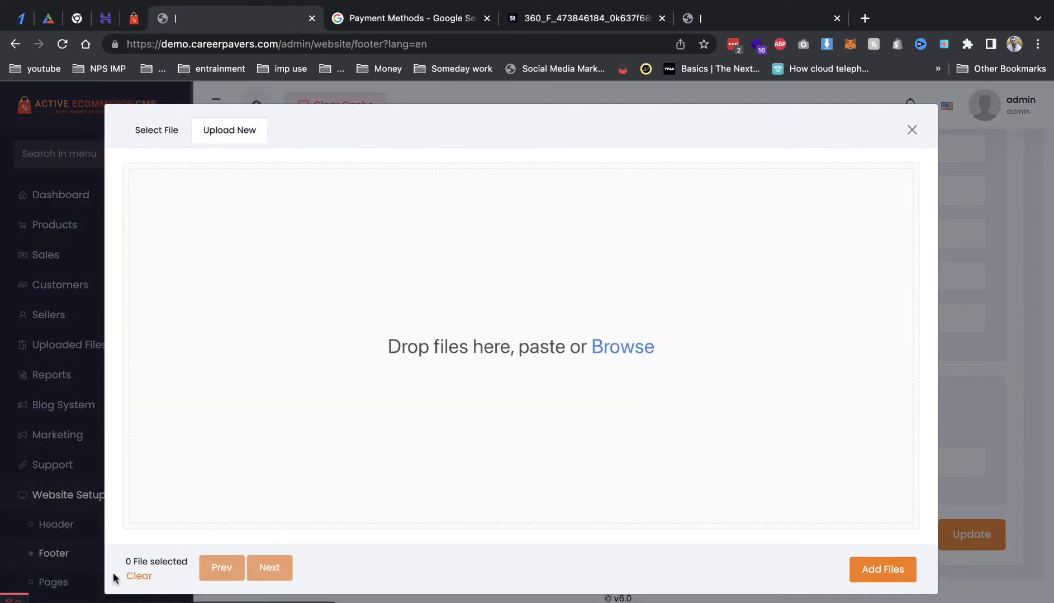
drag(112, 601, 297, 405)
click(154, 139)
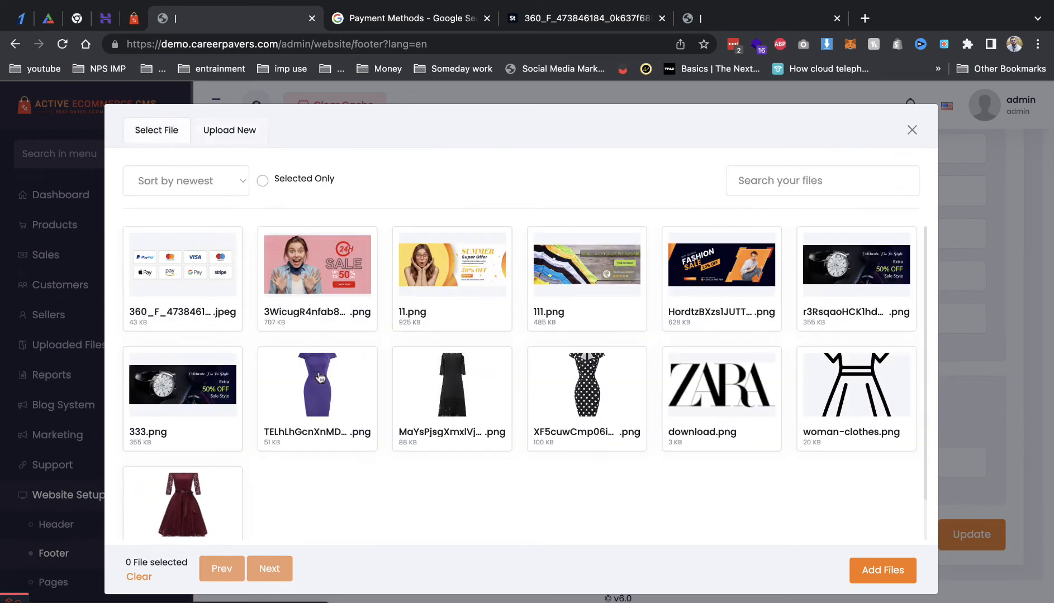
click(875, 572)
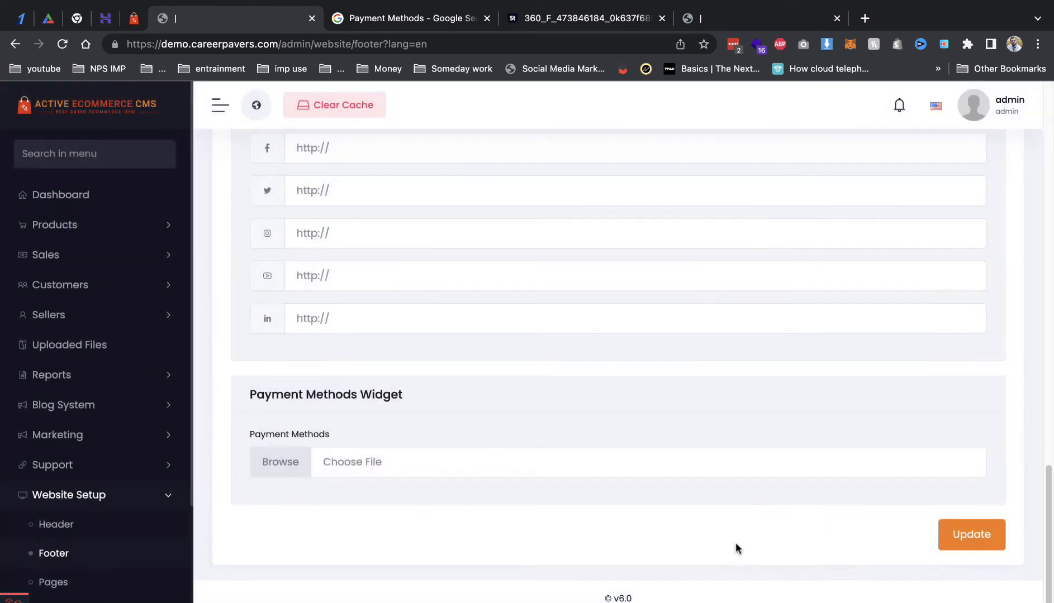
click(608, 473)
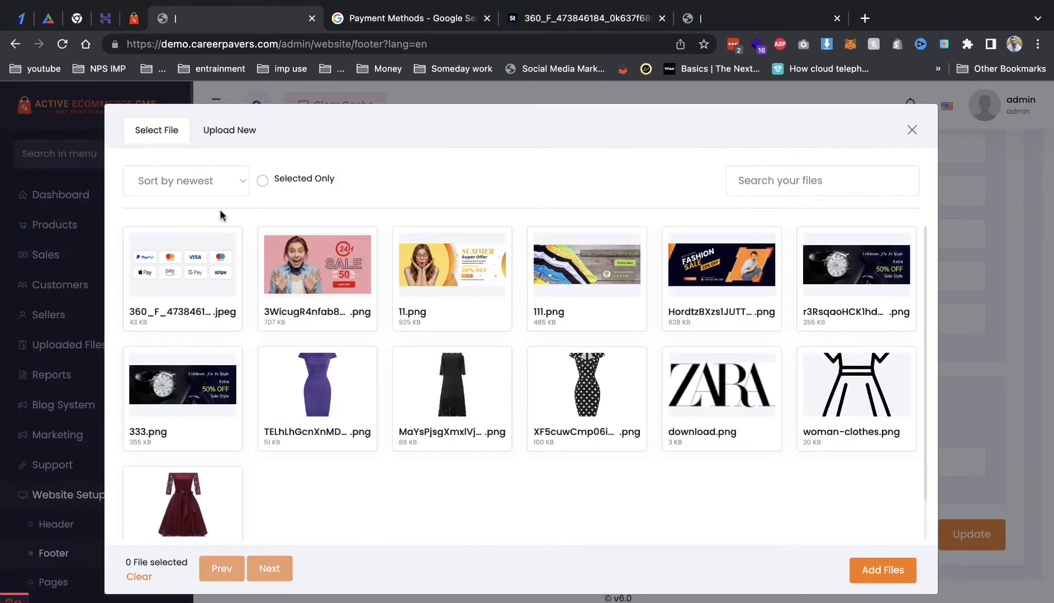
click(193, 282)
click(899, 566)
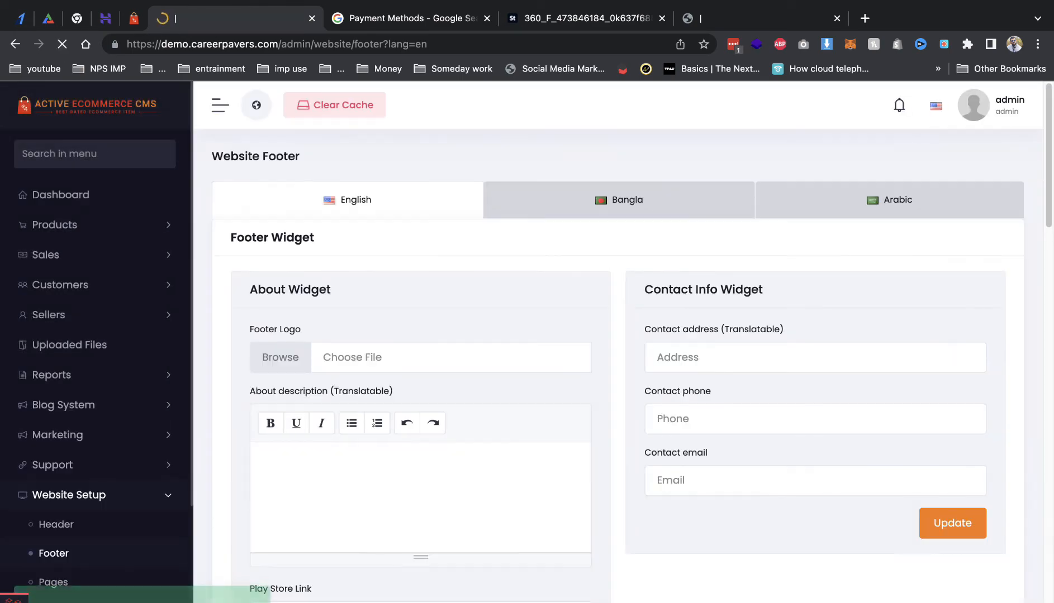
Step: Open the storefront in a new tab, close the extra tabs, and scroll to the footer
right_click(253, 100)
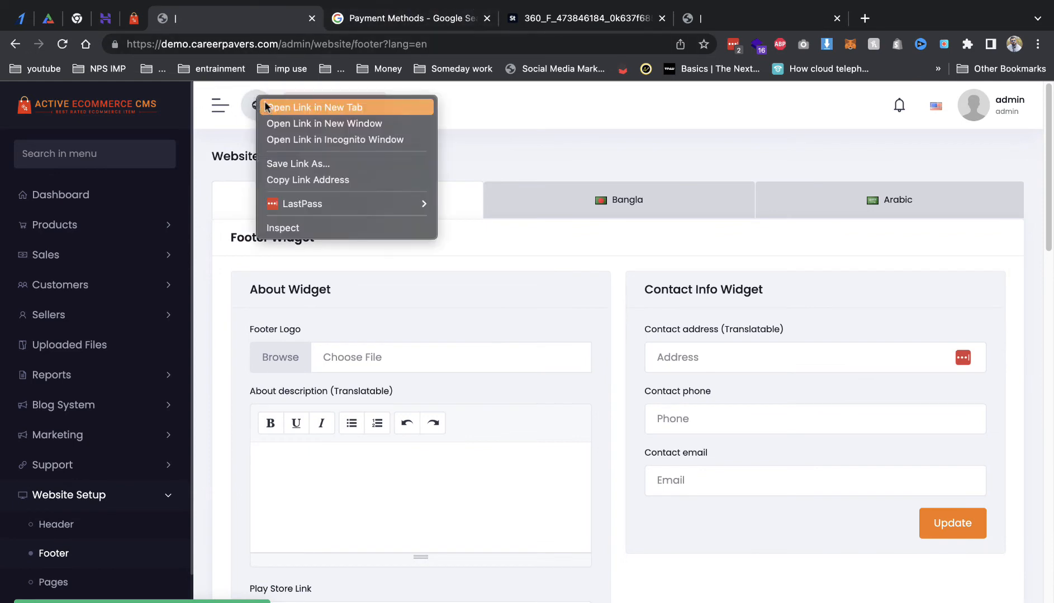
click(271, 105)
click(627, 18)
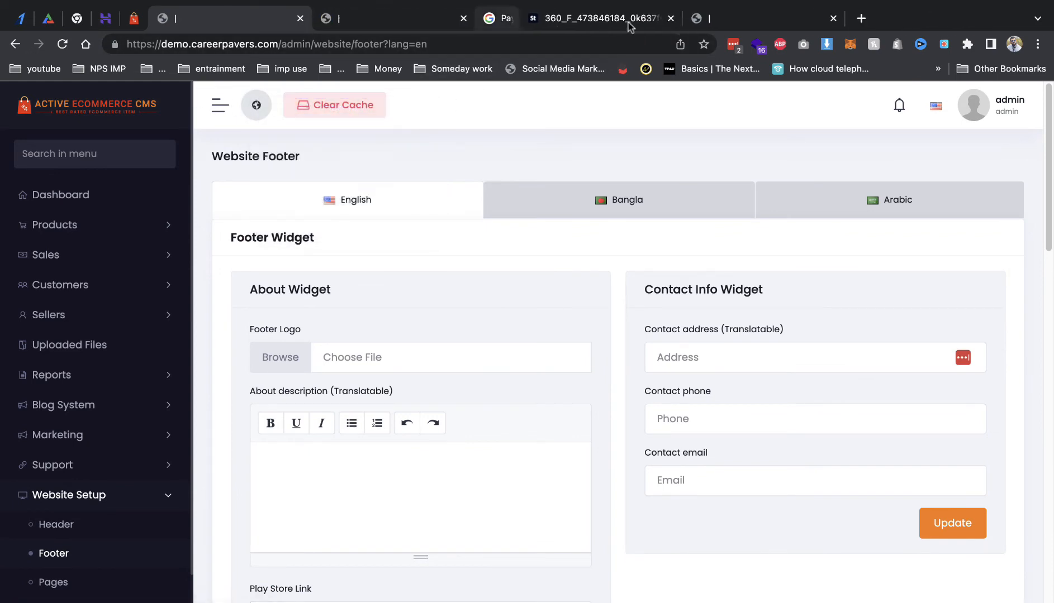
click(626, 18)
click(626, 18)
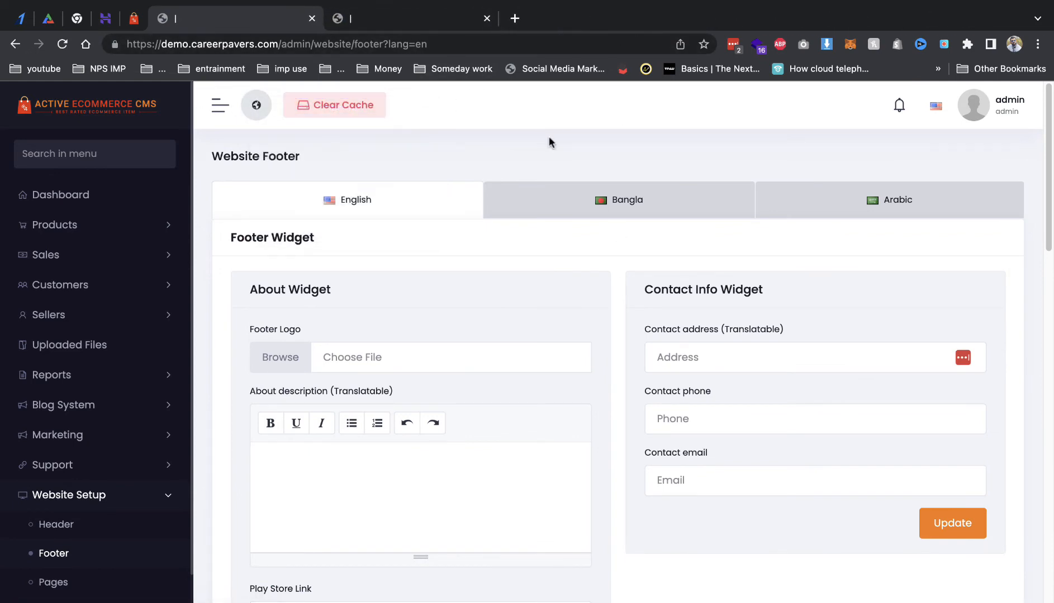
click(407, 18)
scroll(603, 325, down, 15)
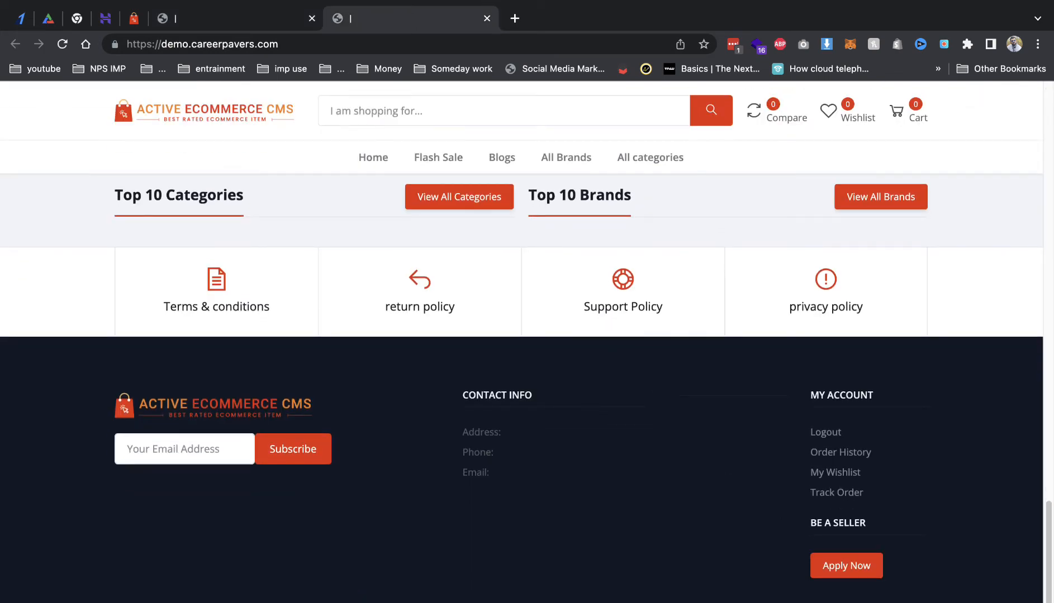
Step: Open Website Setup > Pages, compare the own storefront with the official demo, and return to admin
click(243, 19)
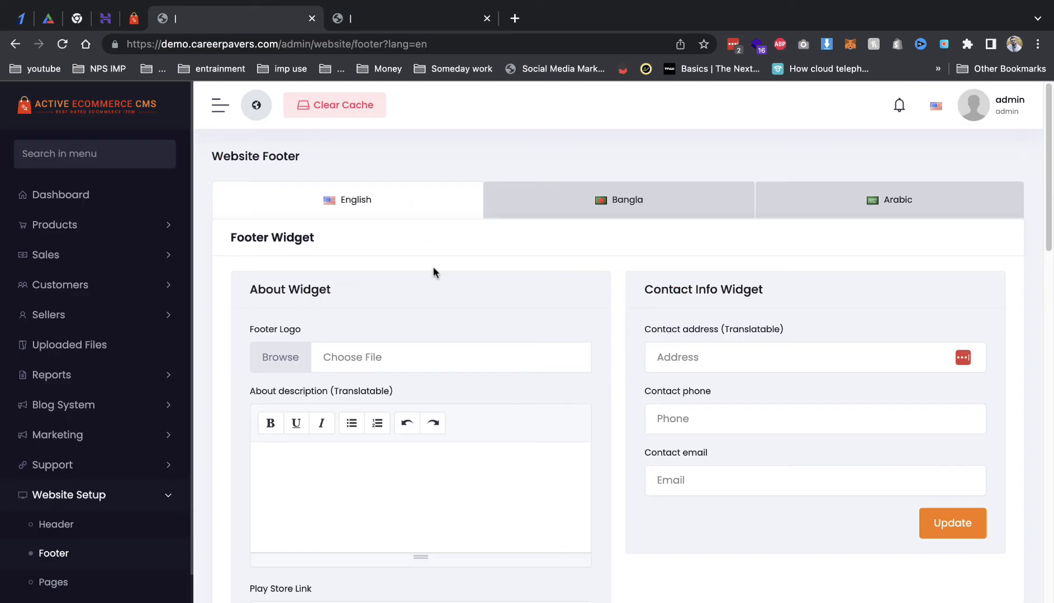
click(67, 589)
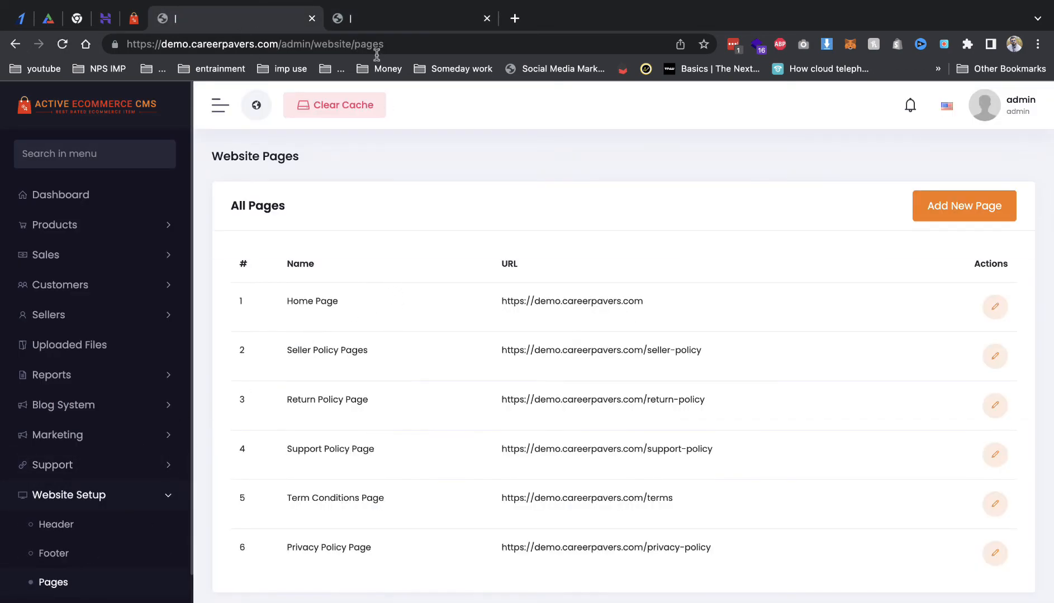
click(370, 19)
click(134, 19)
scroll(336, 315, up, 10)
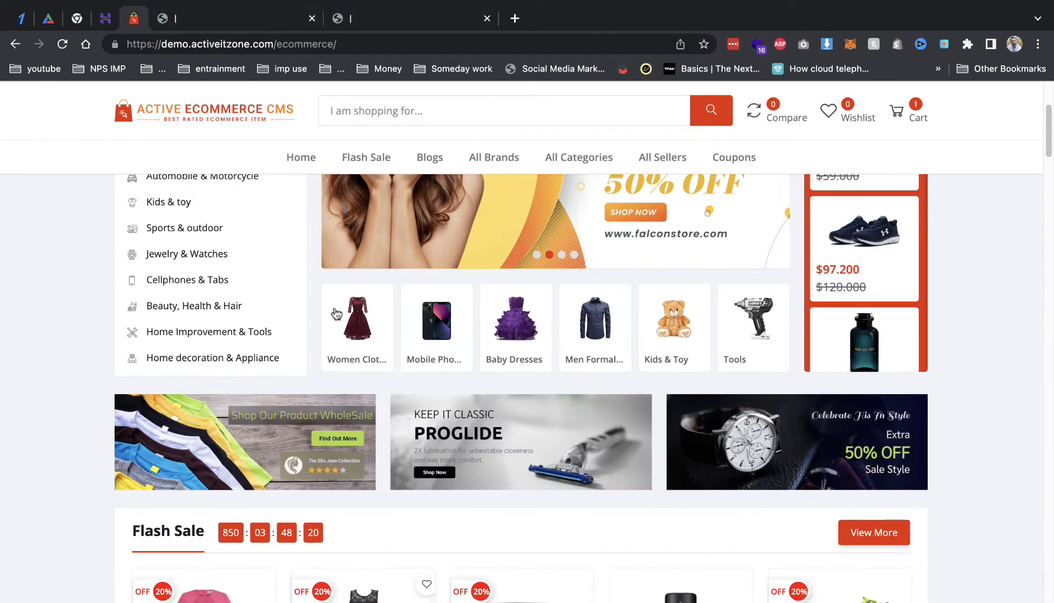
scroll(633, 359, up, 3)
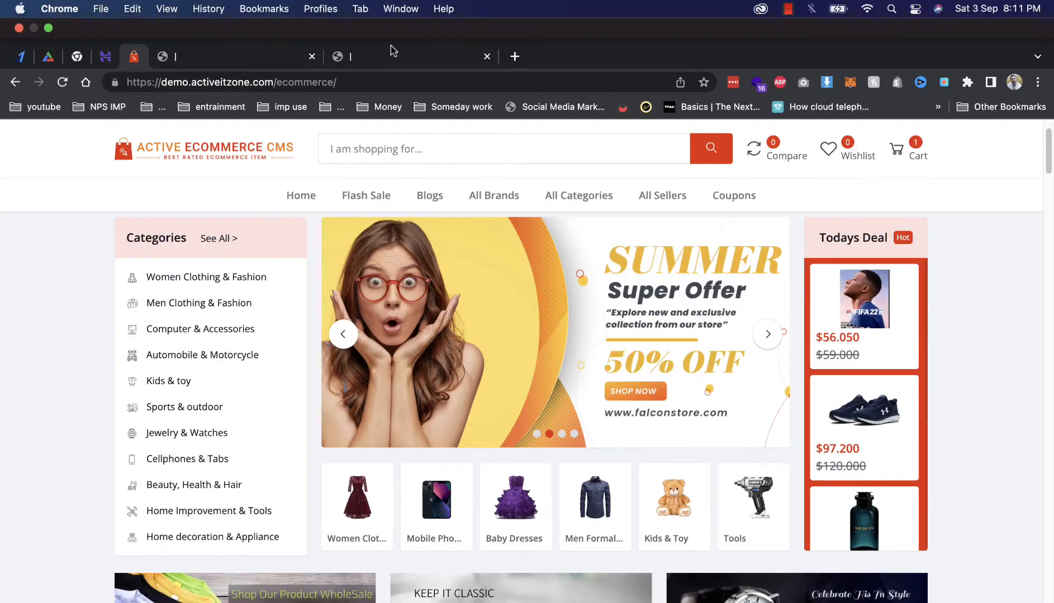
click(389, 11)
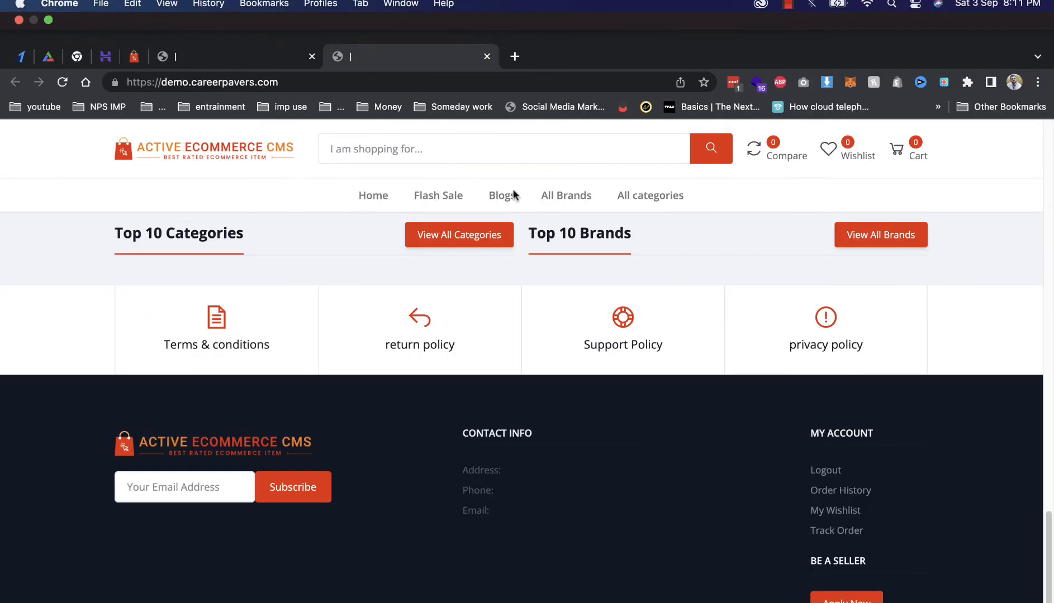
scroll(549, 245, up, 15)
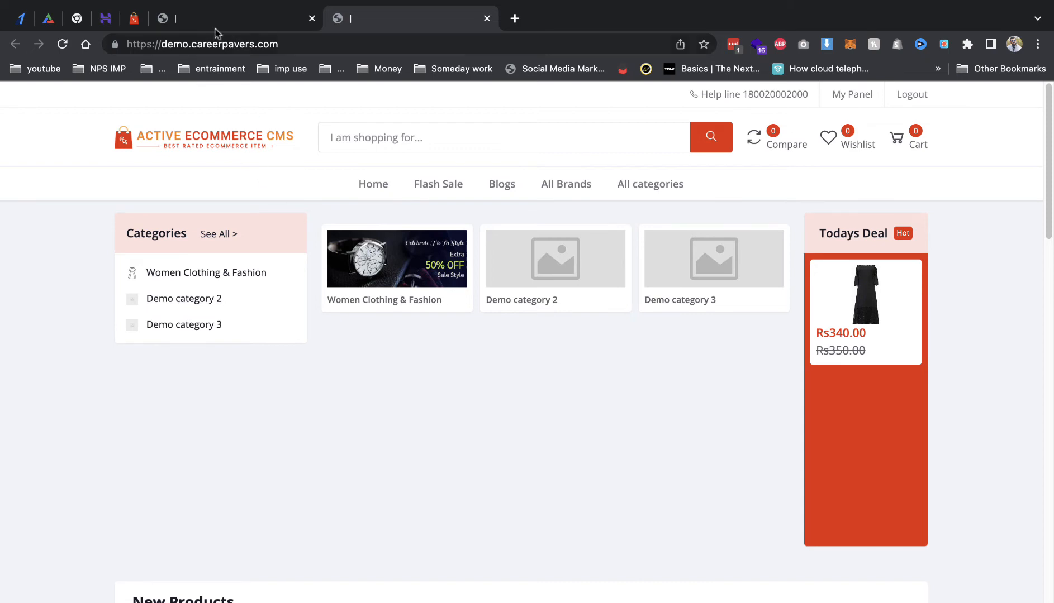
click(215, 27)
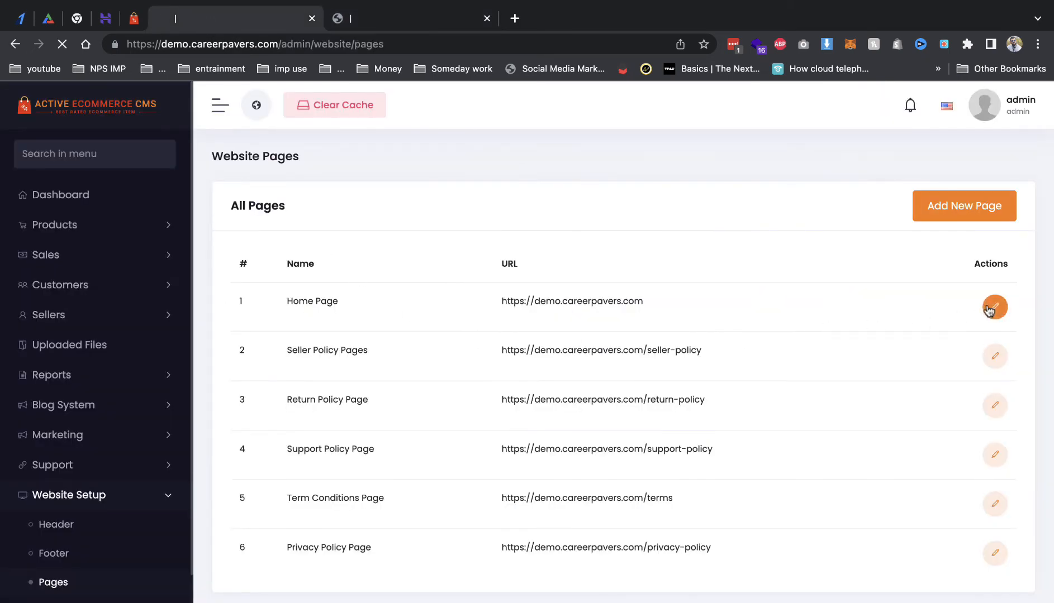
Step: In Home Page settings, add a new Home Slider slide with the Fashion Sale banner image
click(989, 307)
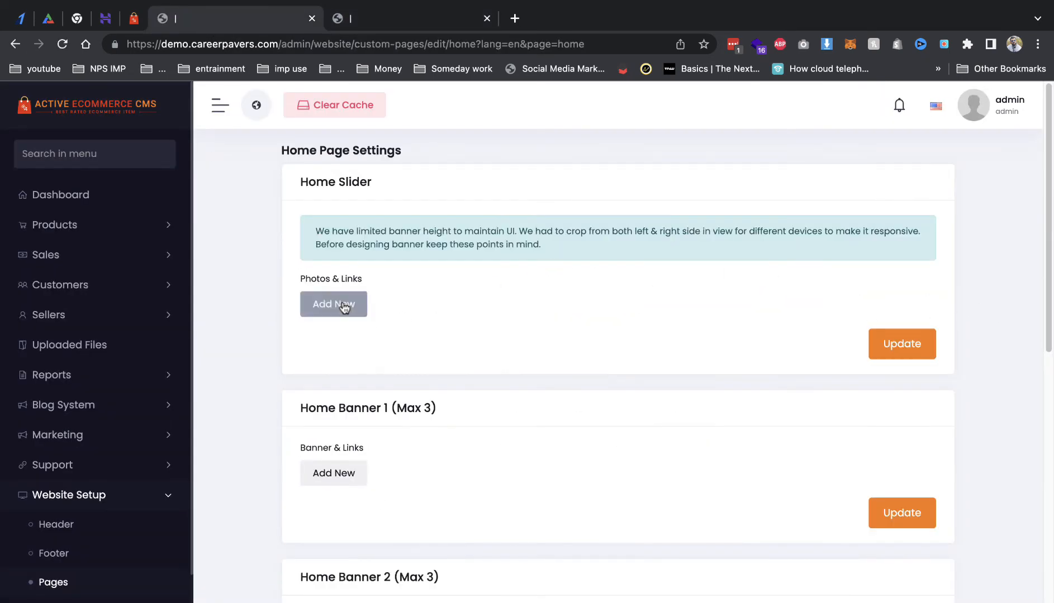
click(393, 21)
click(256, 23)
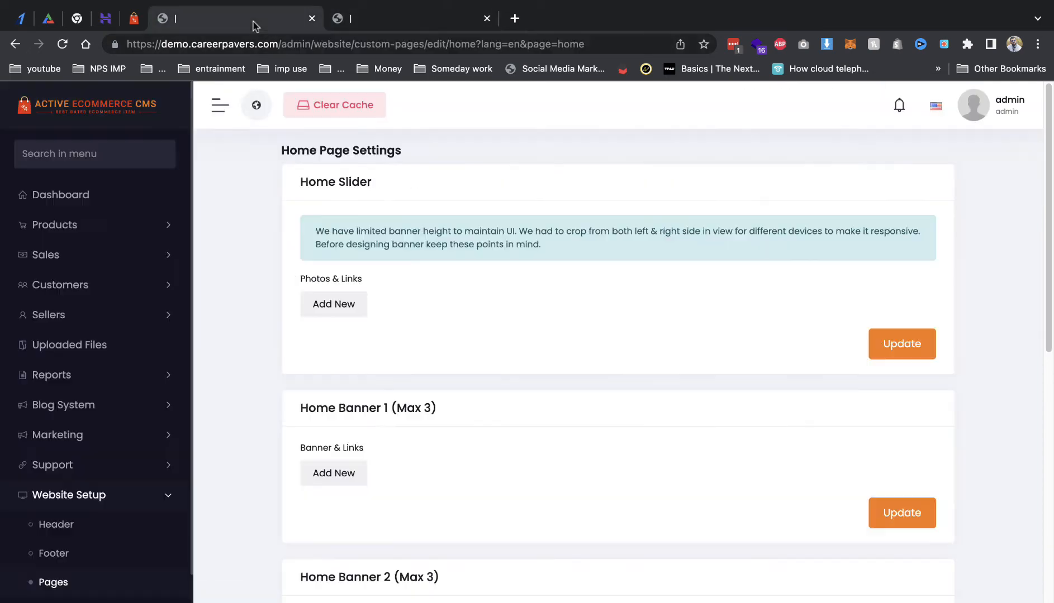
click(333, 307)
click(337, 308)
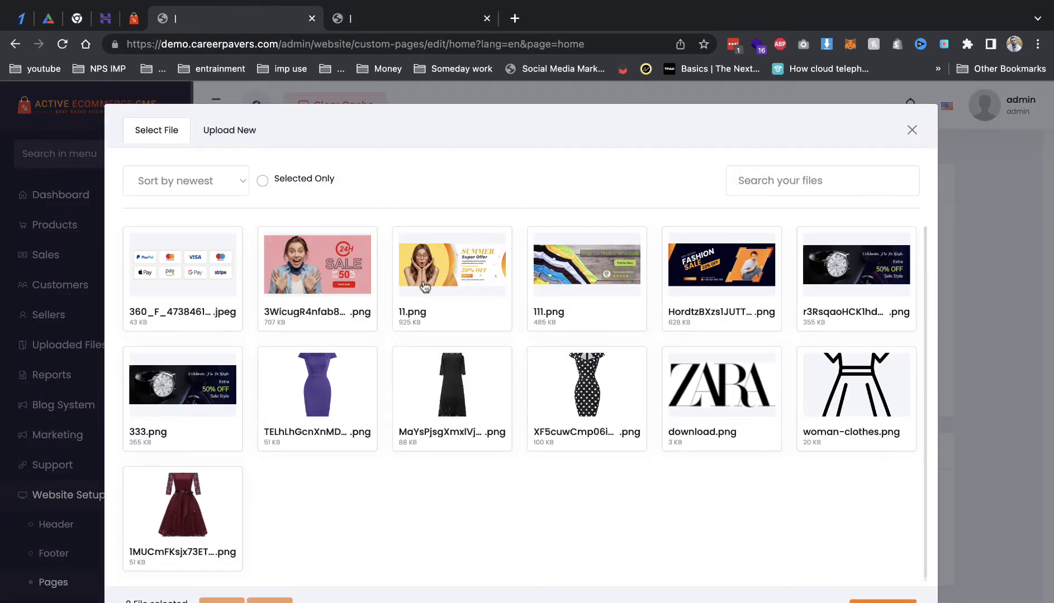
click(431, 278)
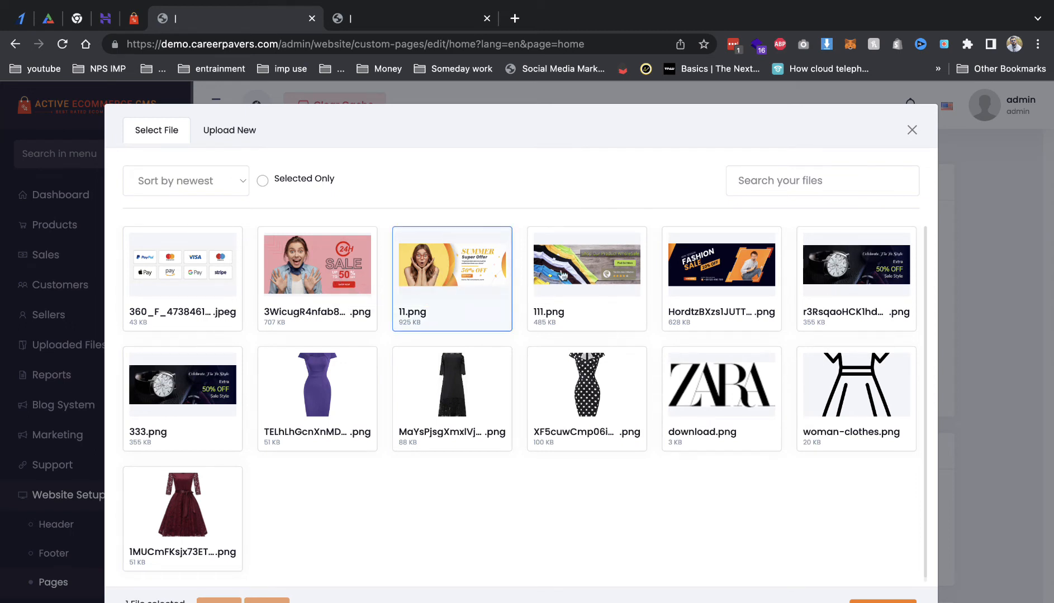
click(732, 279)
click(882, 602)
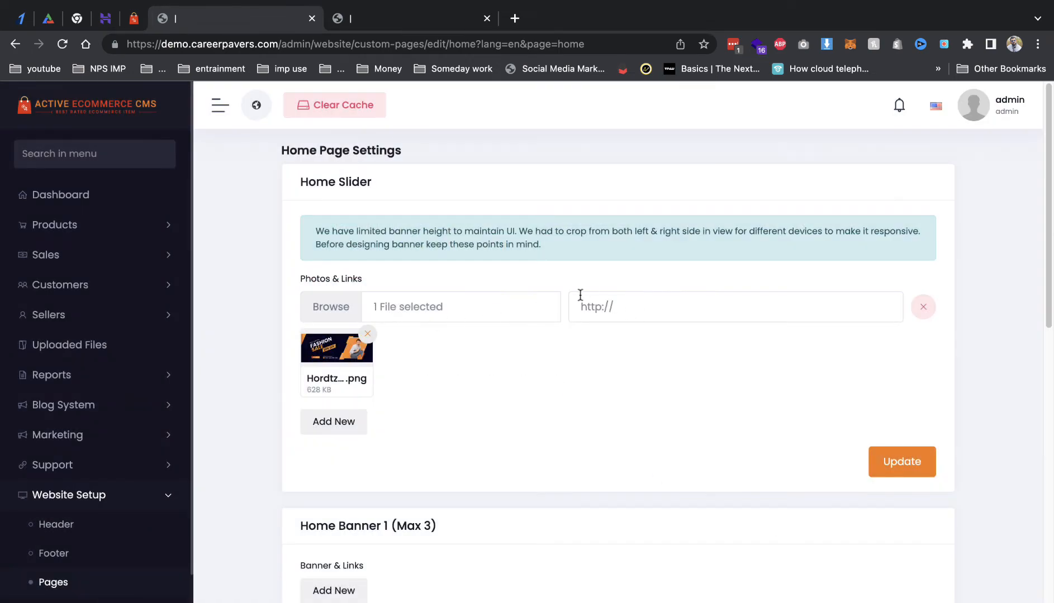
Step: Paste the storefront's Flash Sale link into the slide's URL, save, and reload the storefront
click(389, 24)
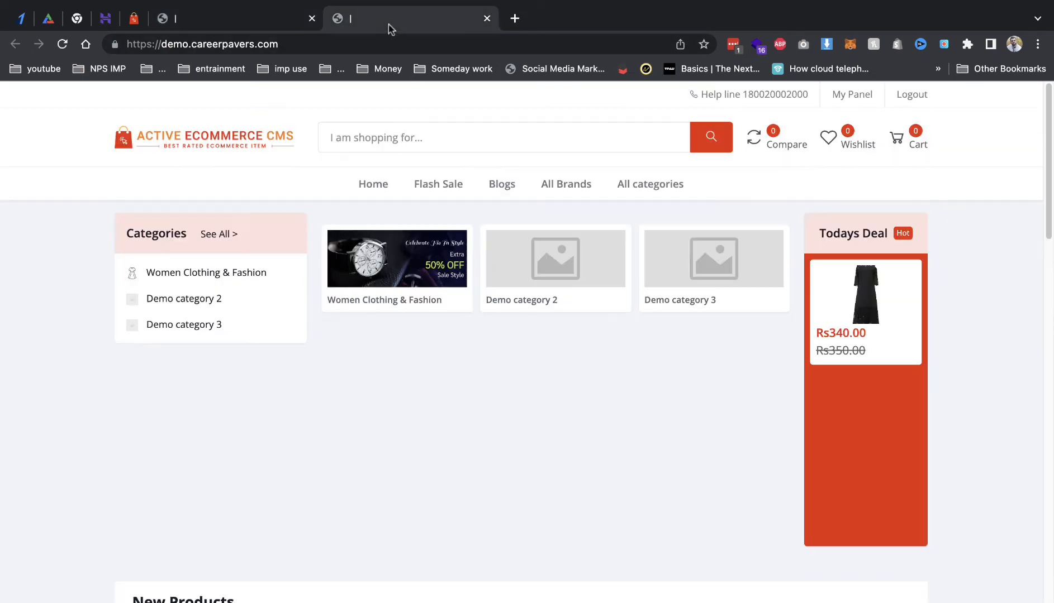
right_click(427, 191)
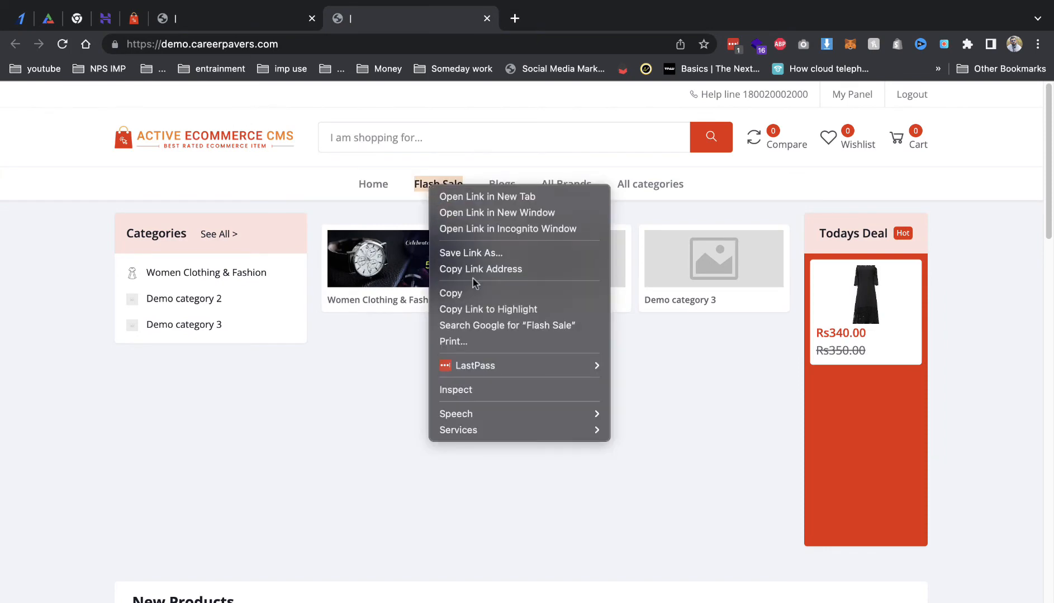
click(474, 269)
click(240, 18)
click(640, 308)
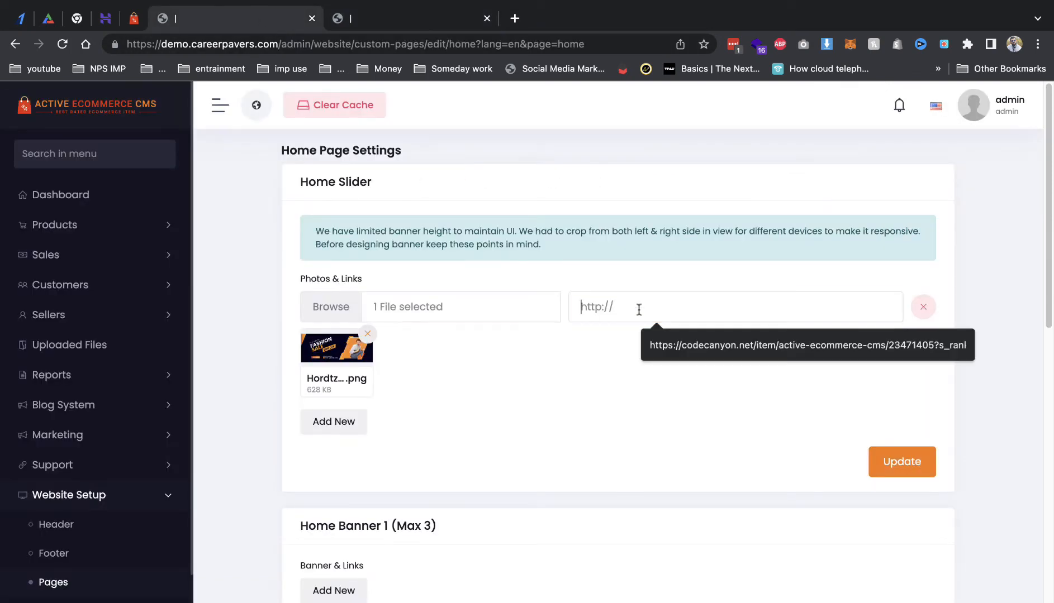
key(super+v)
click(885, 475)
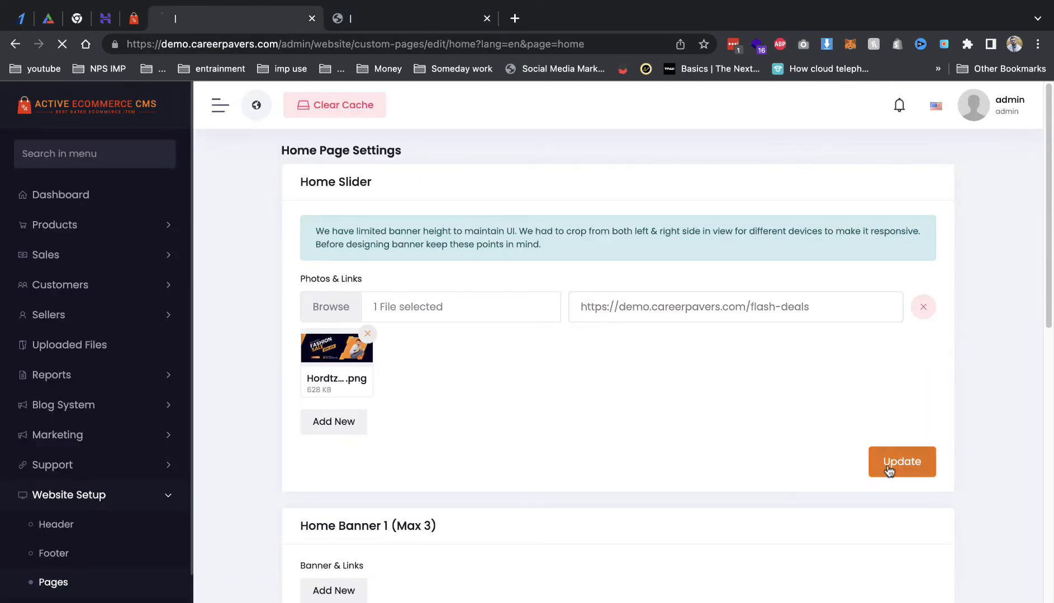
click(373, 25)
key(super+r)
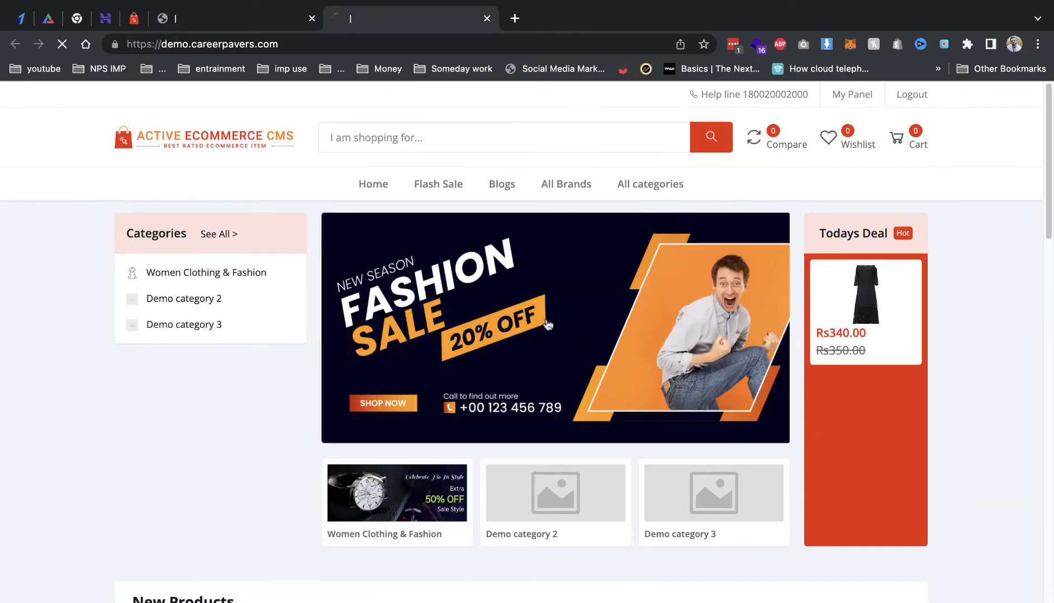
Step: Check that the Fashion Sale banner leads to the flash-deals page
click(548, 326)
click(16, 45)
click(246, 19)
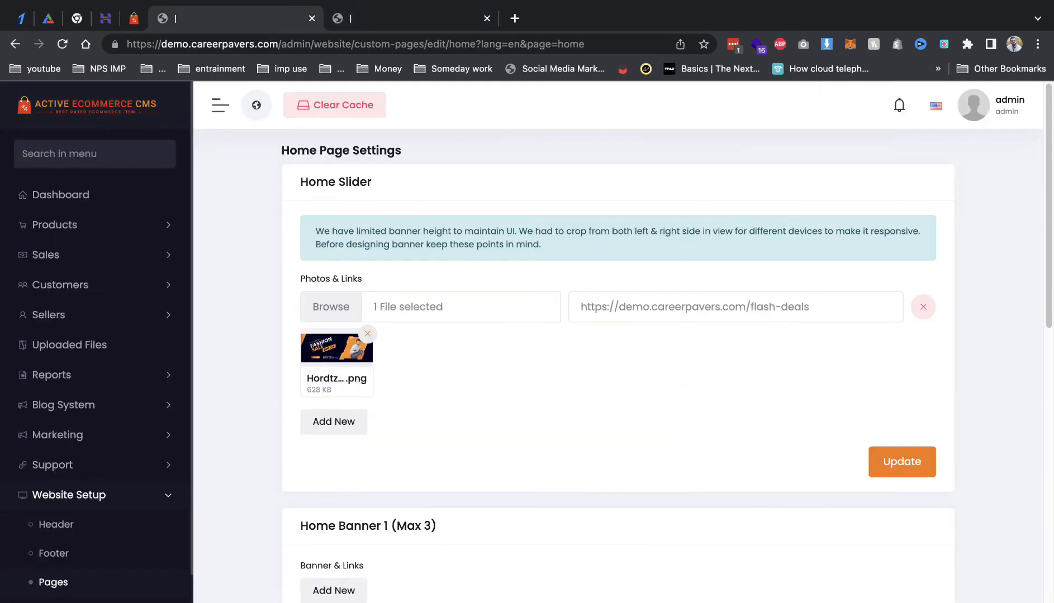
Step: Add a second slider slide with 11.png linked to flash-deals, save, and check the storefront
click(334, 421)
click(338, 431)
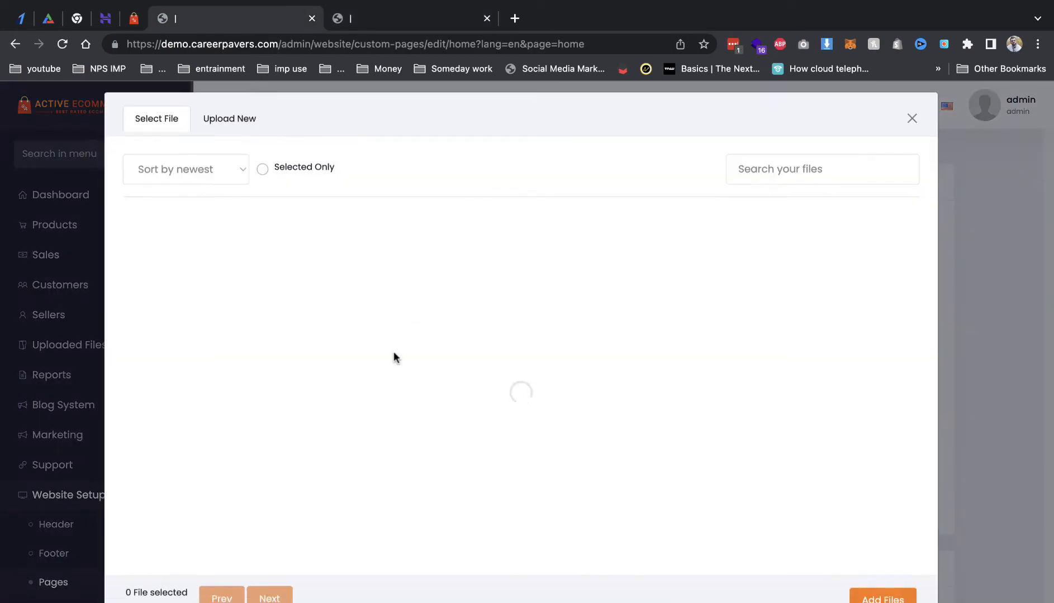
click(451, 262)
click(883, 597)
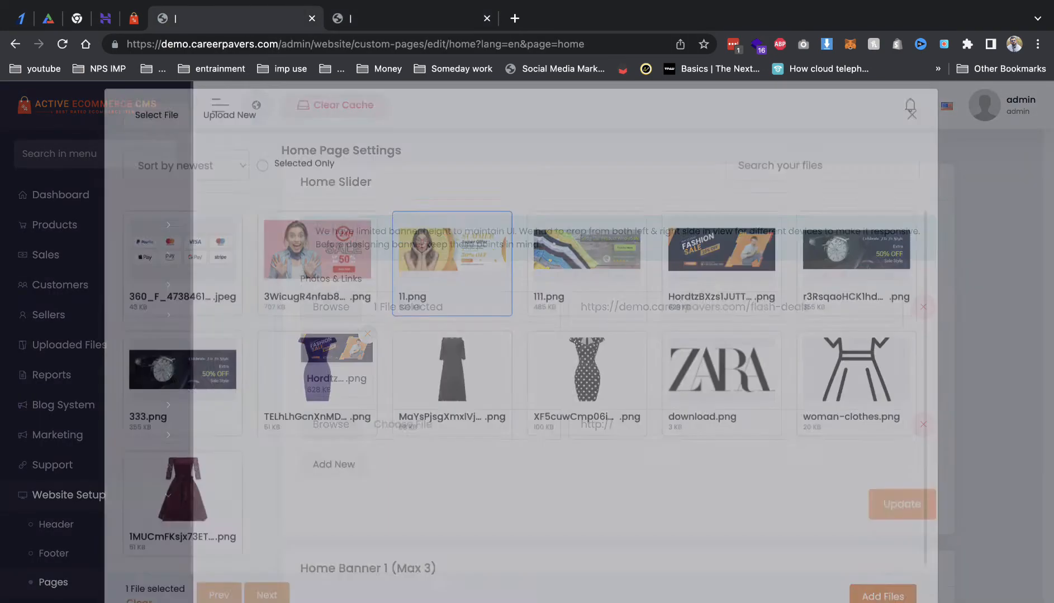
click(618, 425)
key(super+v)
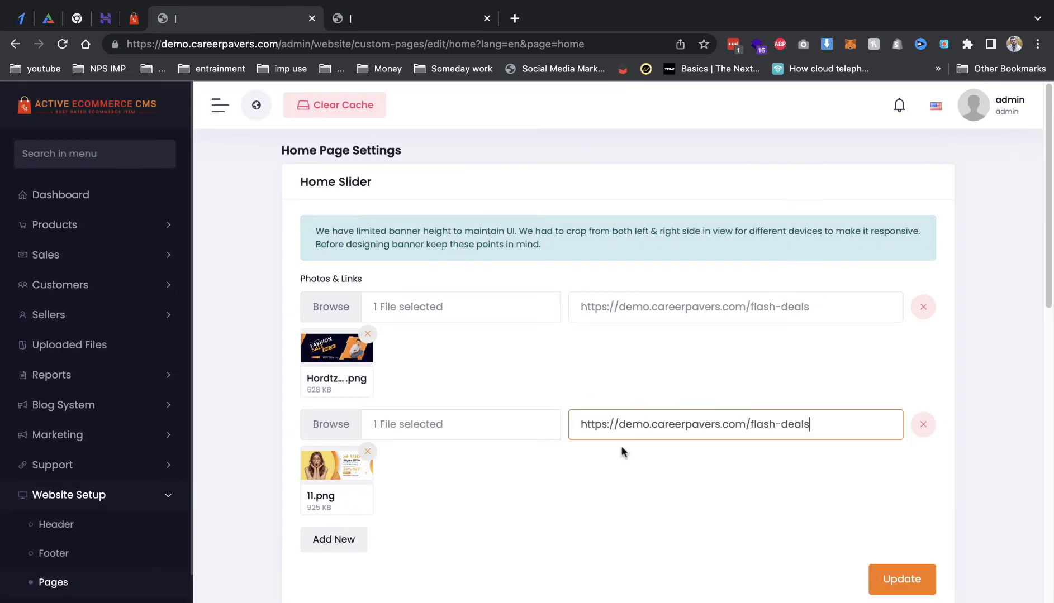
click(778, 553)
click(883, 580)
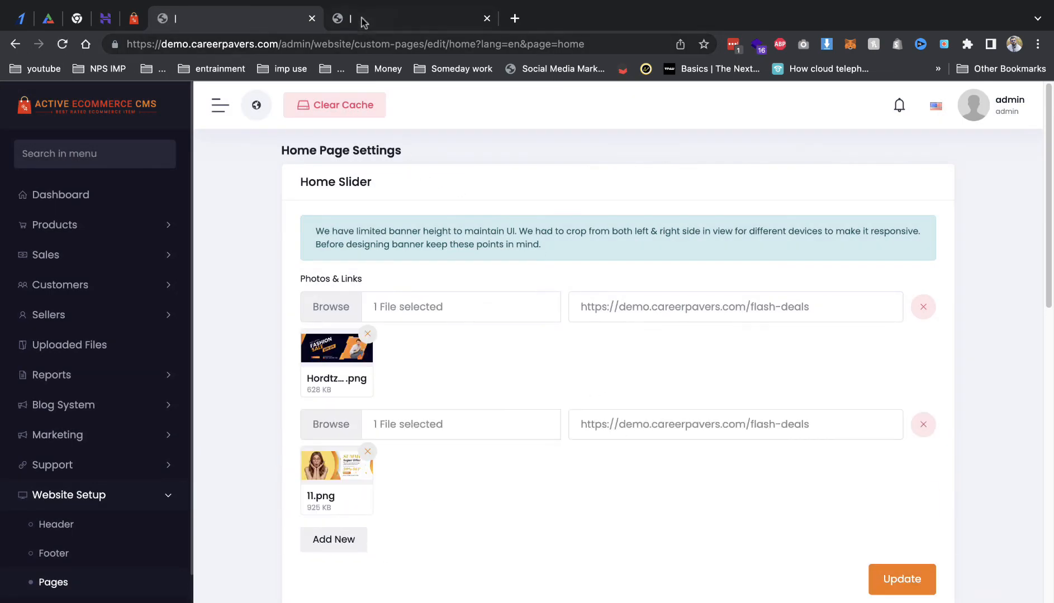
click(358, 20)
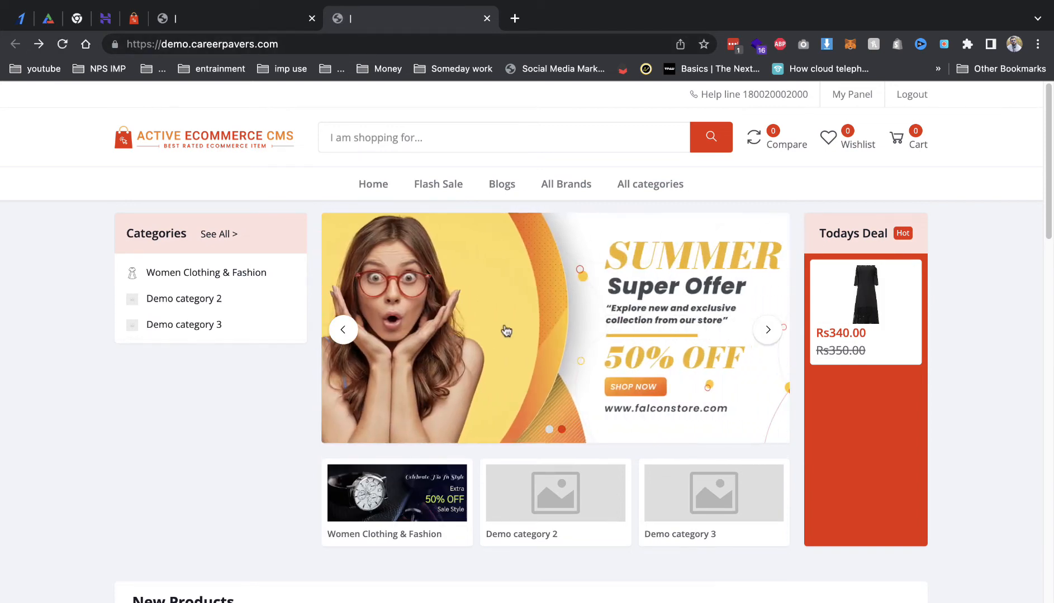
click(207, 19)
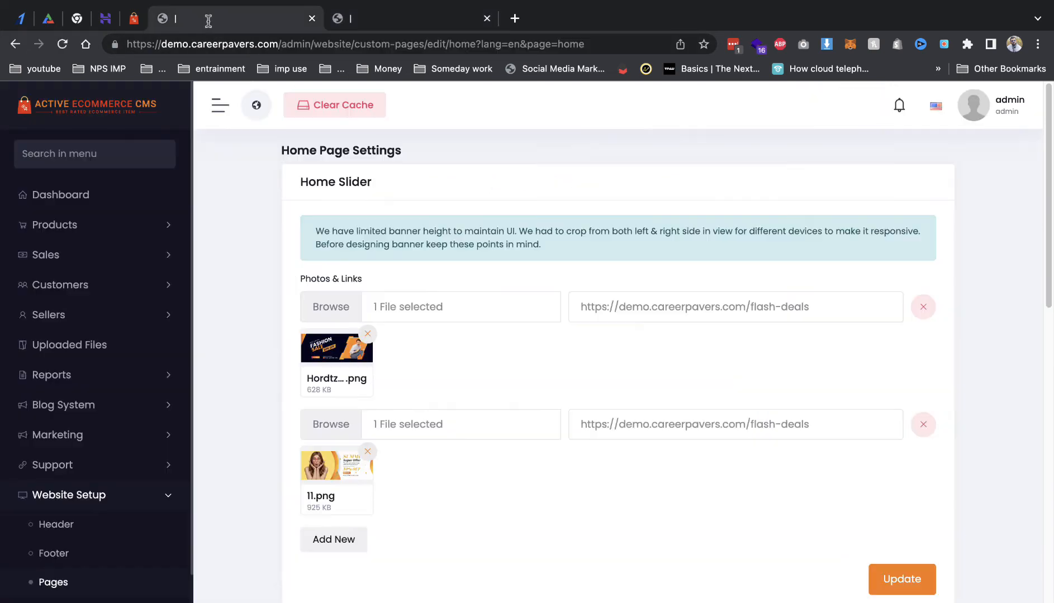
scroll(425, 328, down, 6)
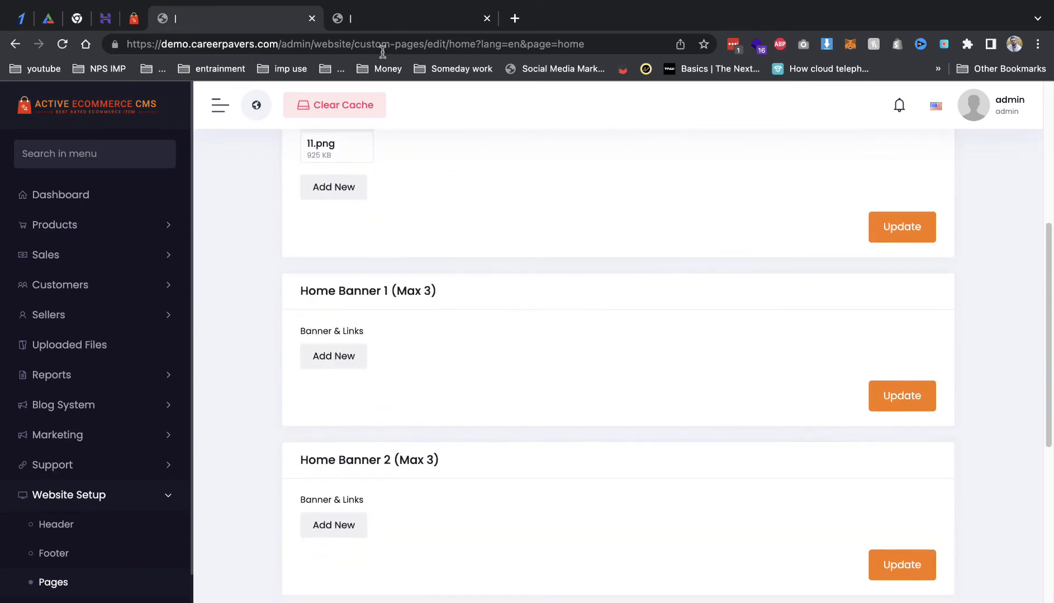
Step: Add a first Home Banner 1 row using the 111.png image
click(330, 356)
click(344, 365)
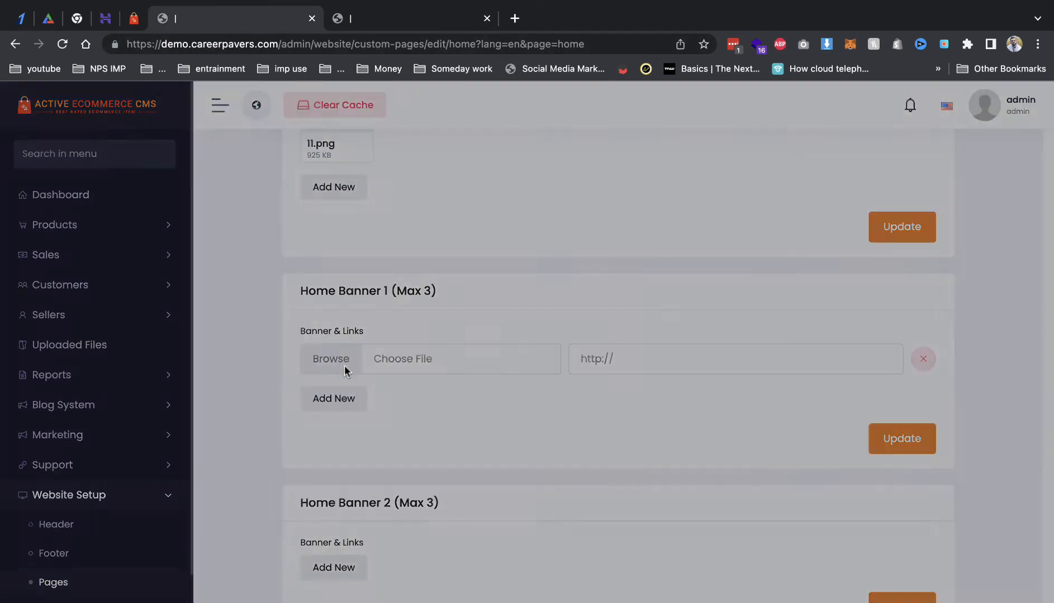
click(586, 265)
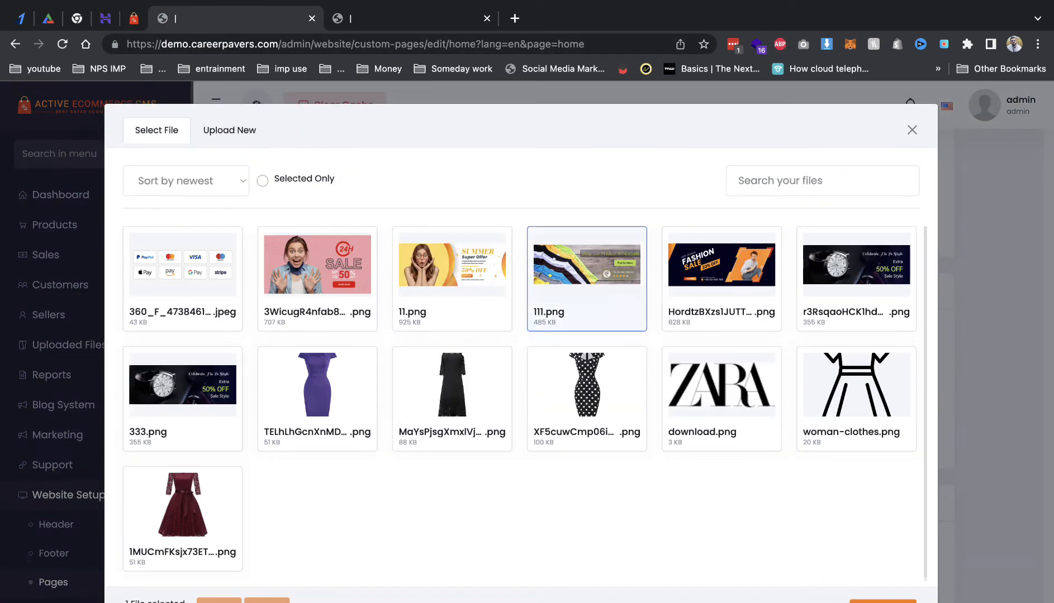
click(883, 601)
Step: Add a second banner row using the watch banner image
click(354, 474)
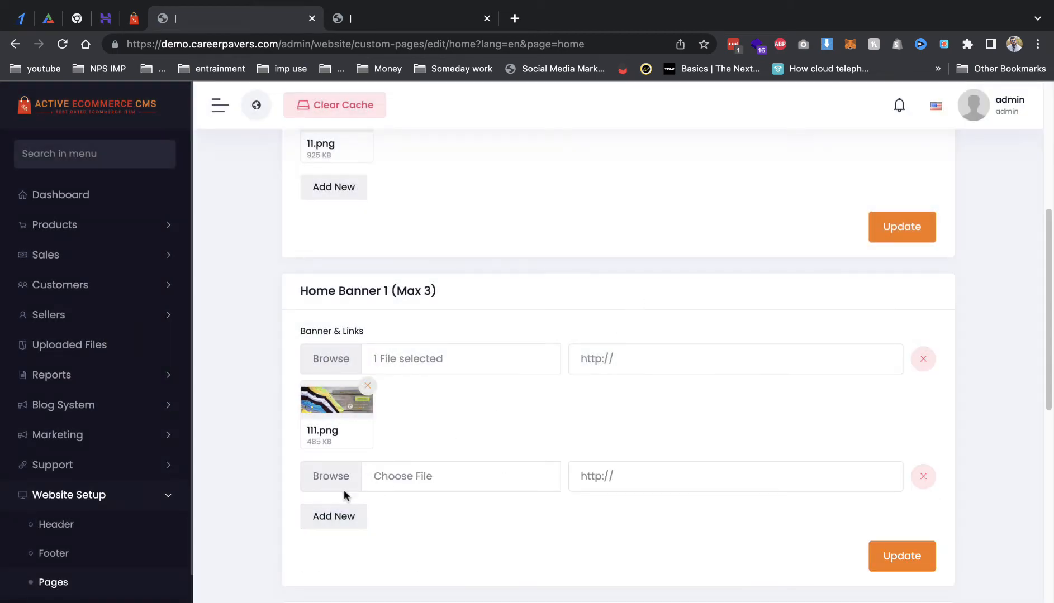
click(327, 478)
click(726, 288)
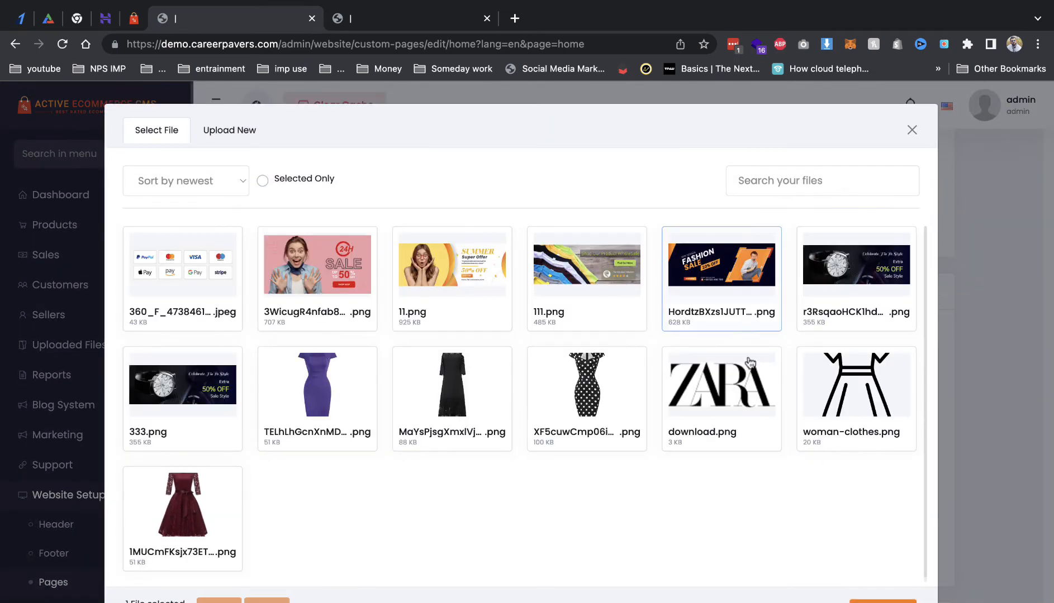
click(571, 277)
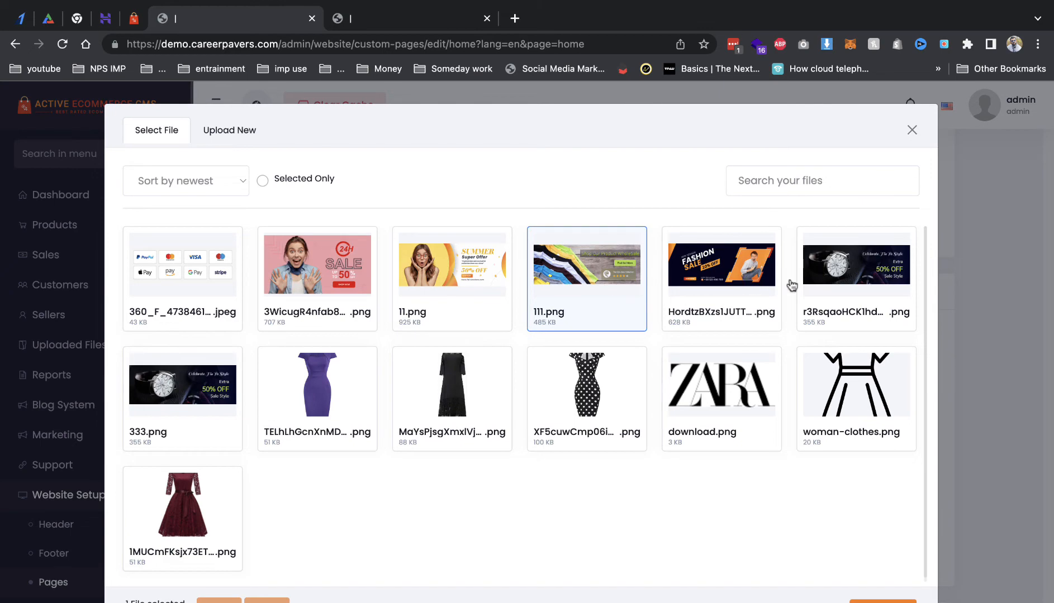
click(835, 290)
click(883, 601)
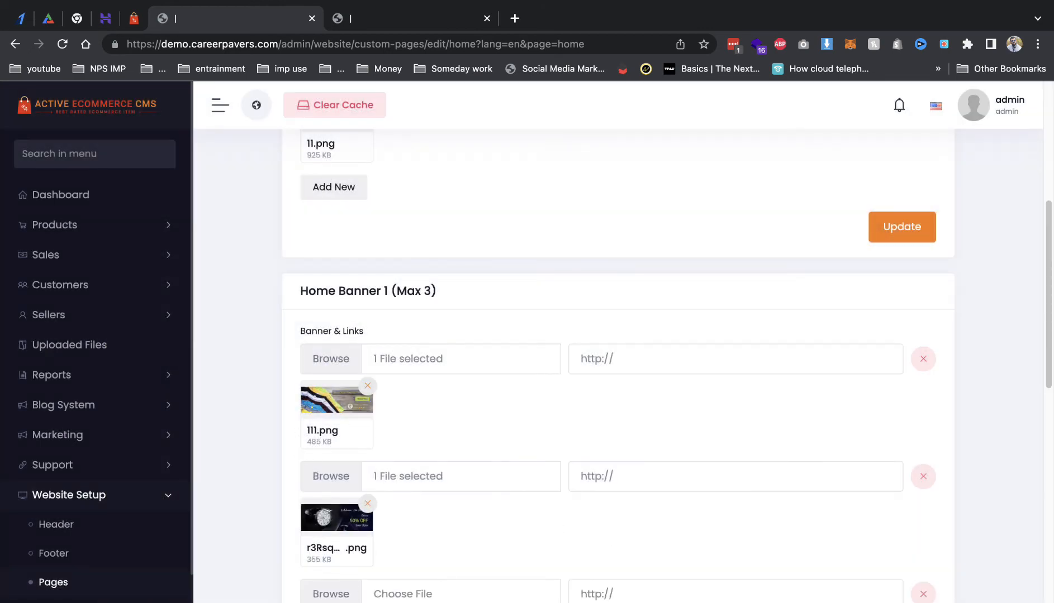
Step: Set the third banner to 333.png and save the Home Banner 1 settings
click(340, 591)
click(200, 390)
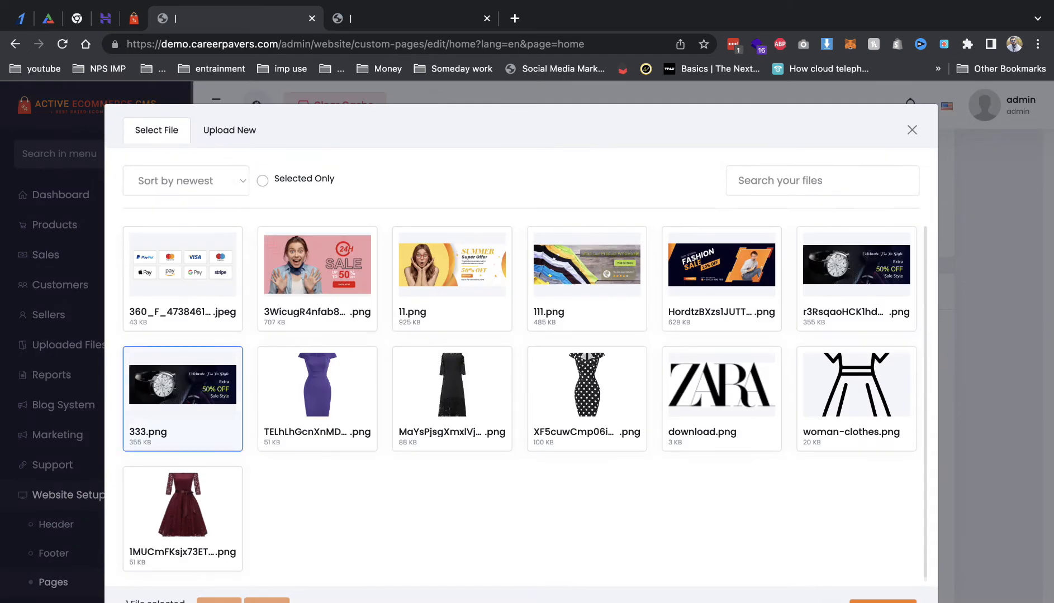
click(883, 601)
scroll(786, 571, down, 8)
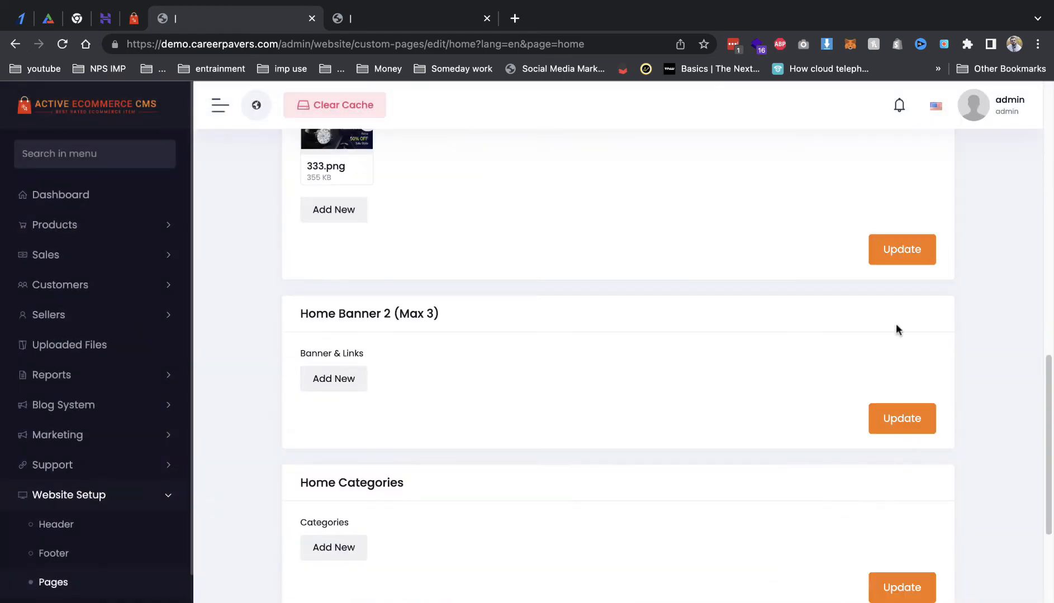
scroll(896, 327, up, 1)
click(897, 279)
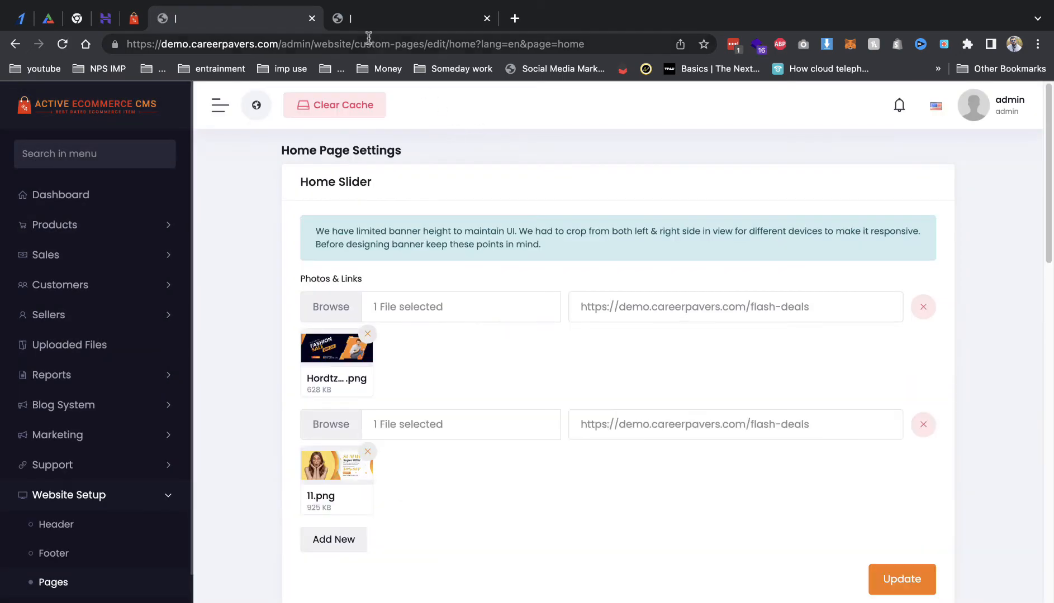
Step: Reload the storefront to view the new banners and compare them with the demo store
click(369, 28)
key(super+r)
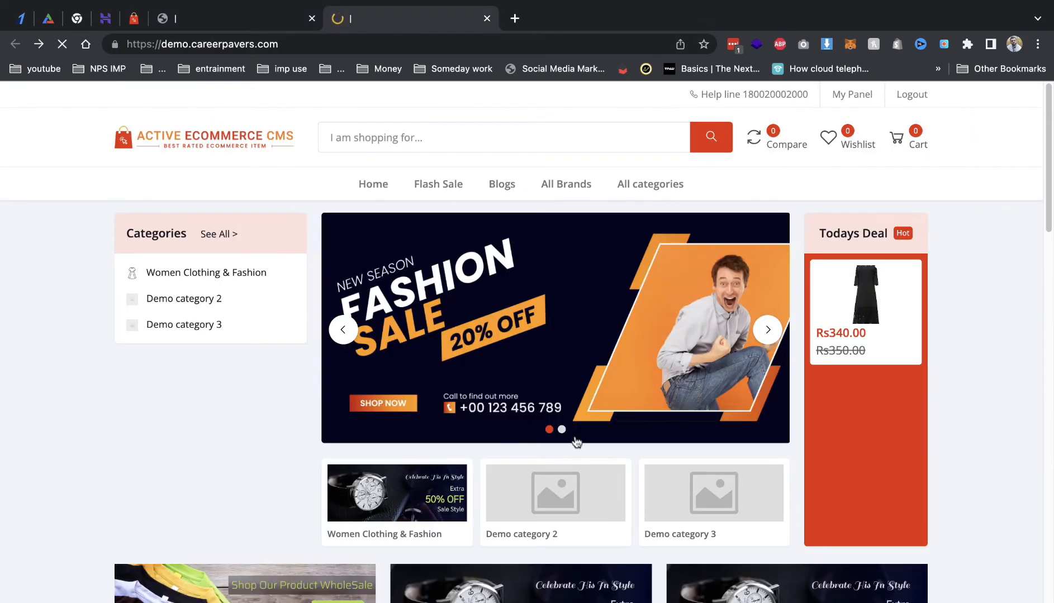
scroll(277, 452, down, 3)
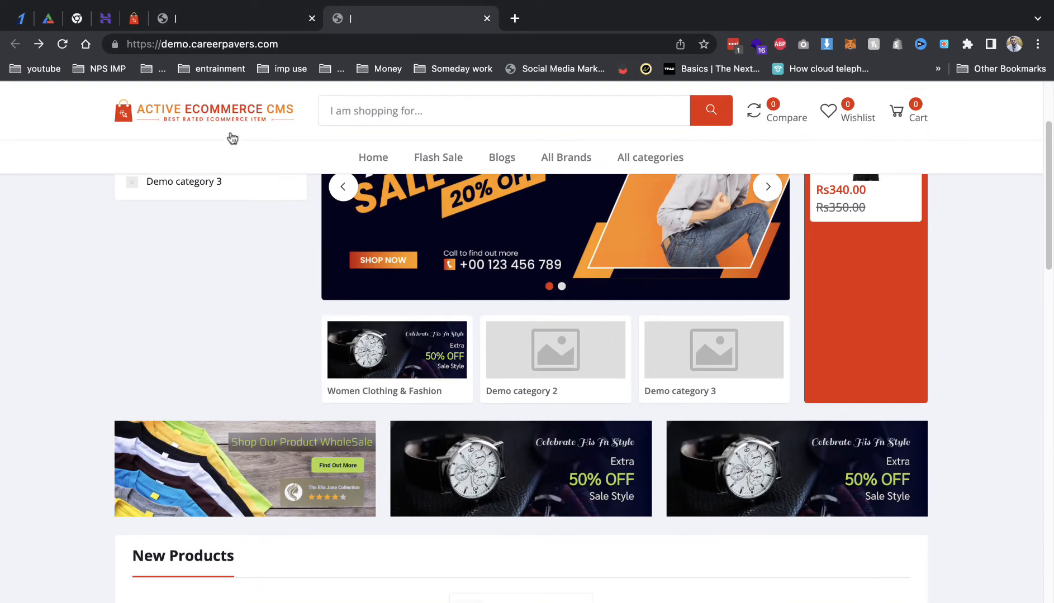
click(137, 21)
scroll(422, 428, down, 5)
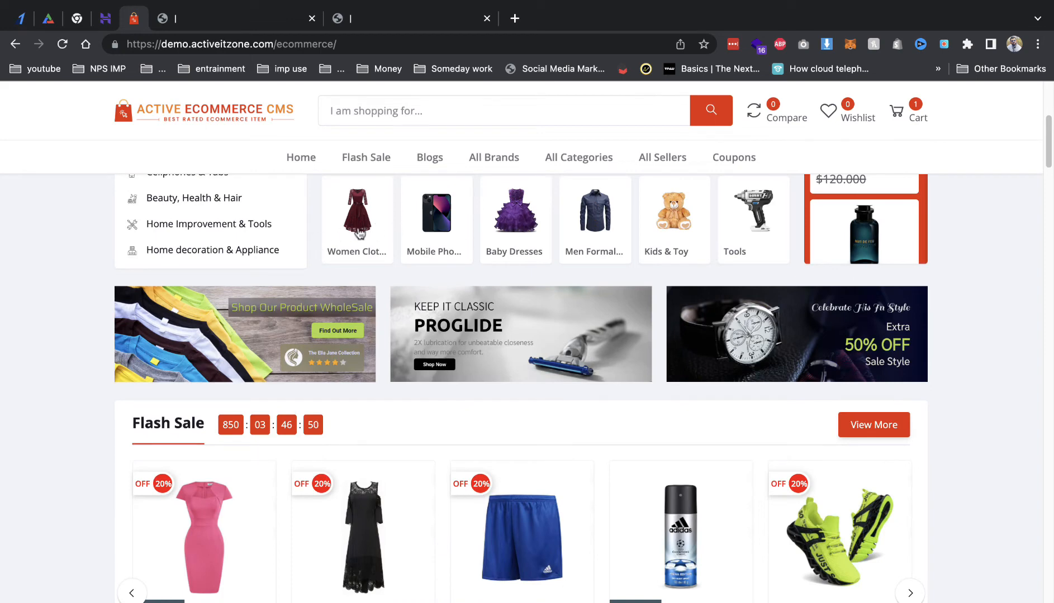
click(358, 19)
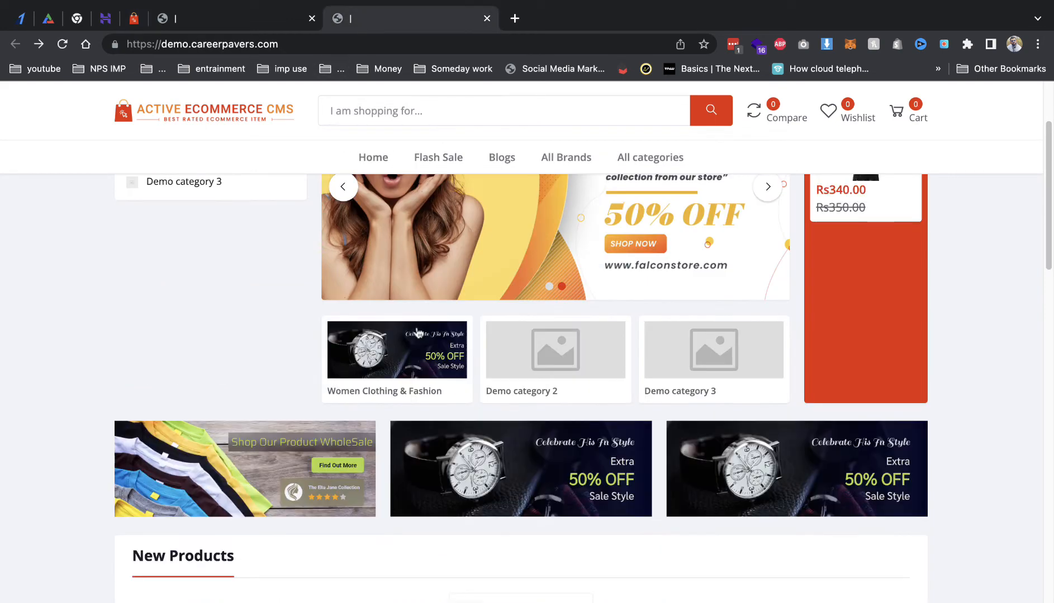
Step: Back in the admin, expand Products and open the categories list
click(223, 19)
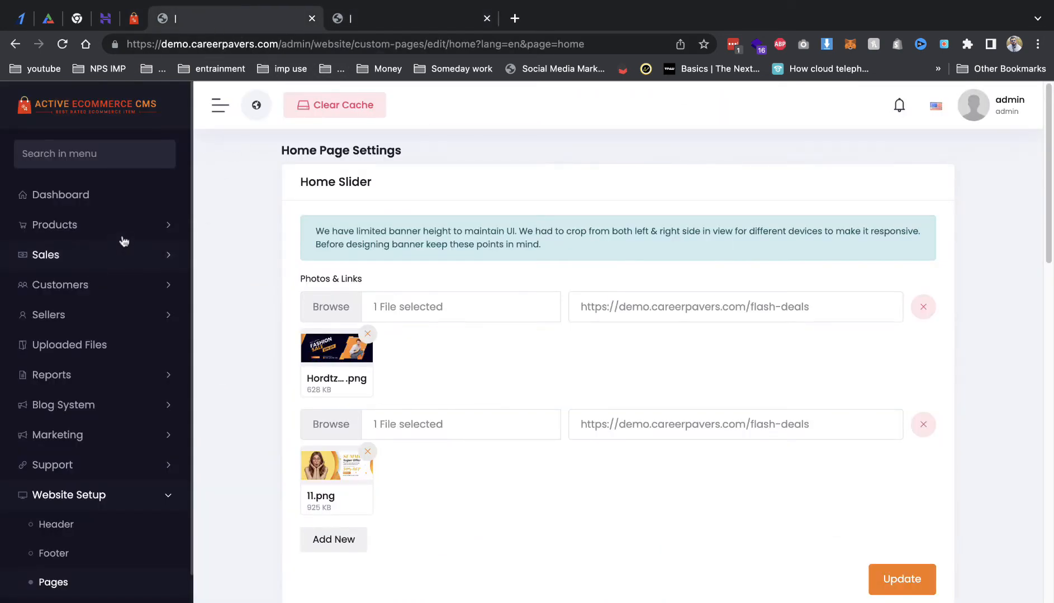
click(140, 225)
click(63, 458)
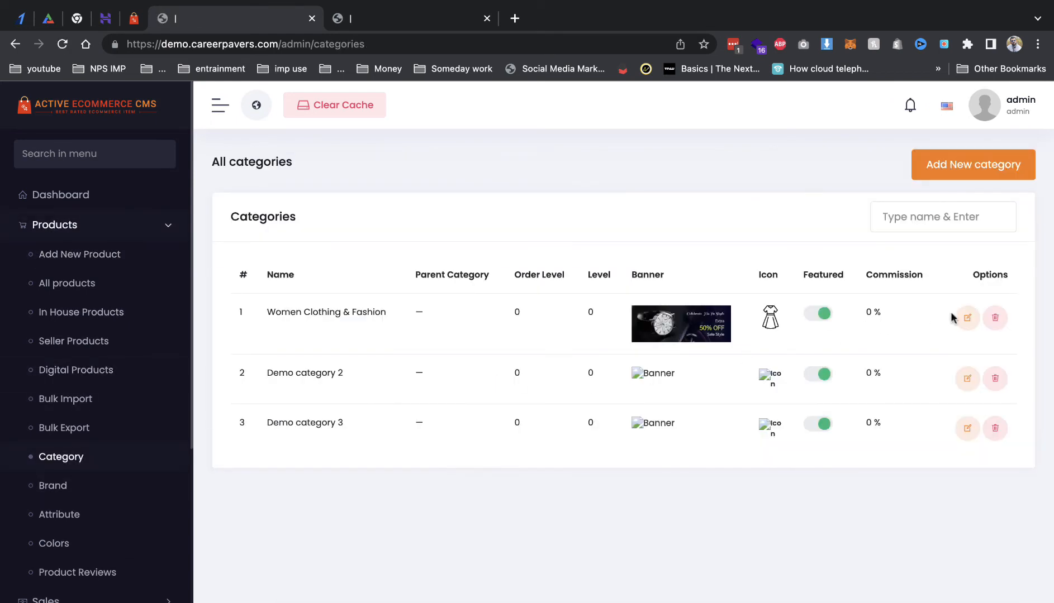
Step: Swap the Women Clothing & Fashion banner from 333.png to the burgundy dress image and save
click(967, 318)
scroll(559, 335, down, 3)
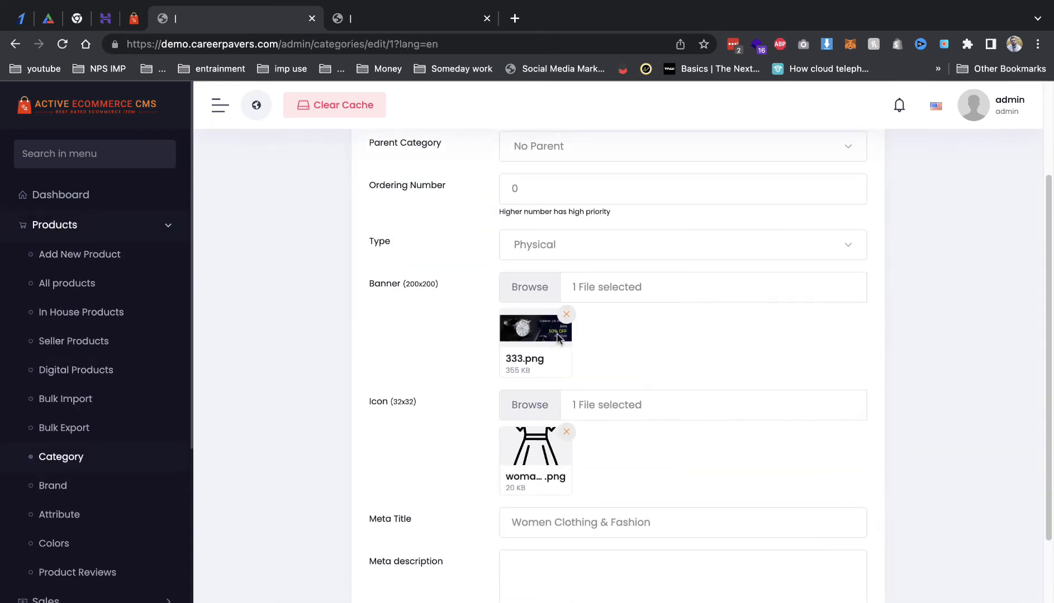
click(566, 315)
click(528, 289)
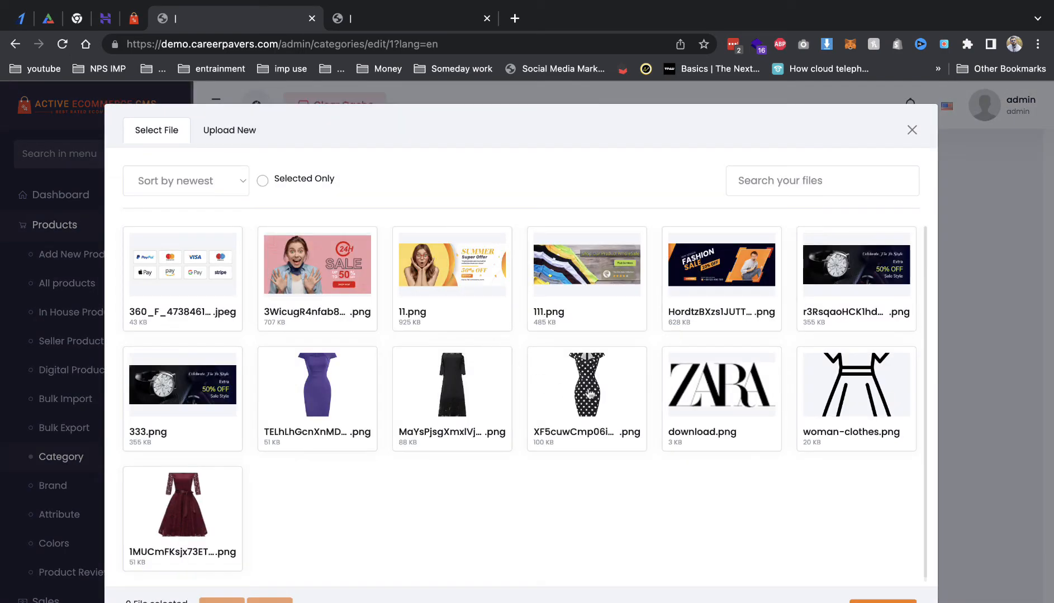
click(205, 503)
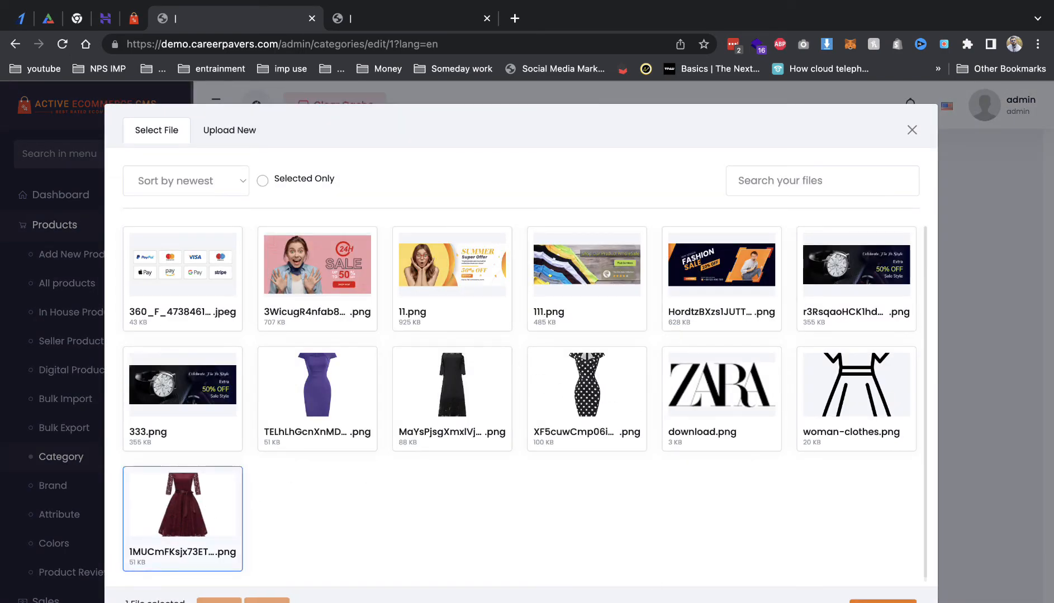
click(883, 600)
scroll(788, 522, down, 4)
click(840, 572)
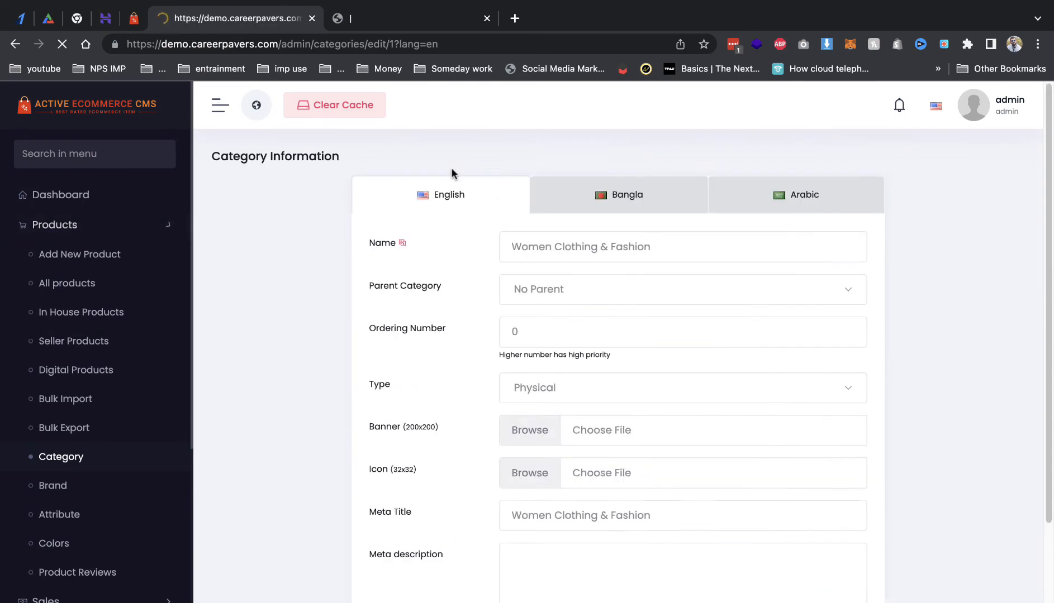
Step: Check the new category banner on the storefront, then return to the admin categories list
click(373, 20)
key(super+r)
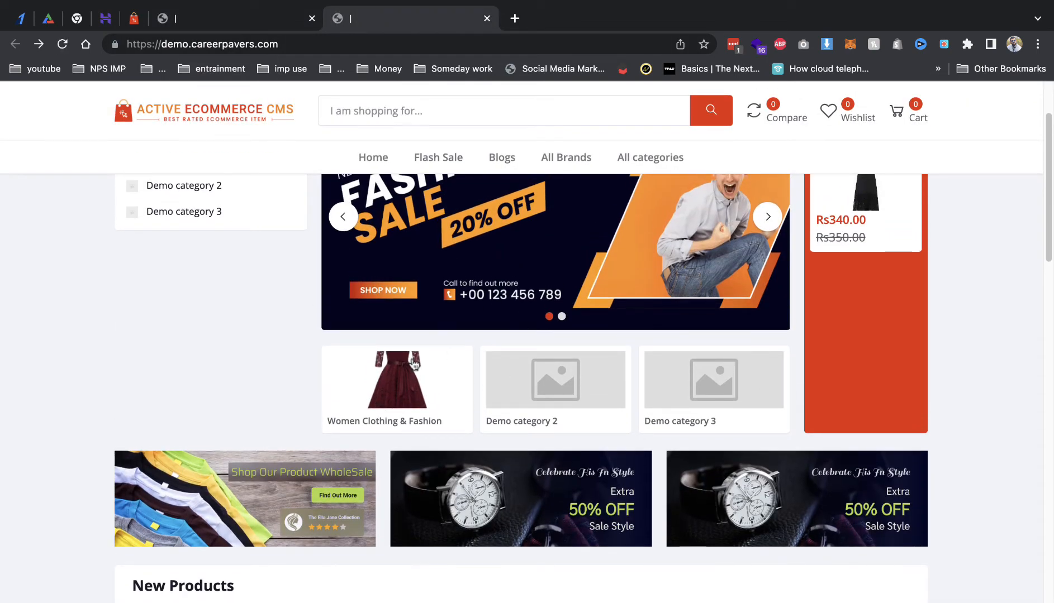
scroll(466, 385, up, 2)
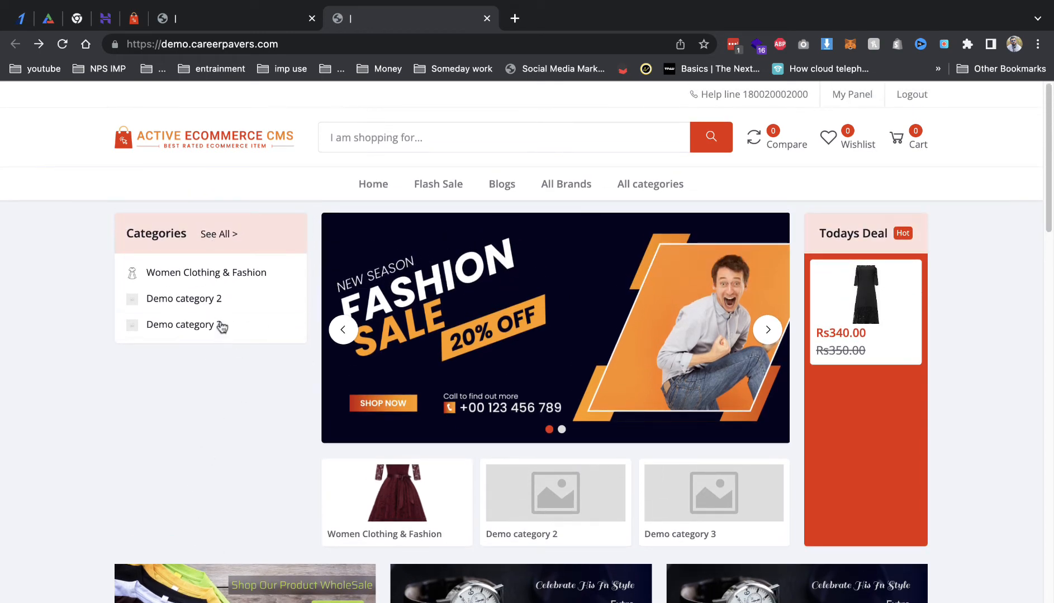
click(211, 21)
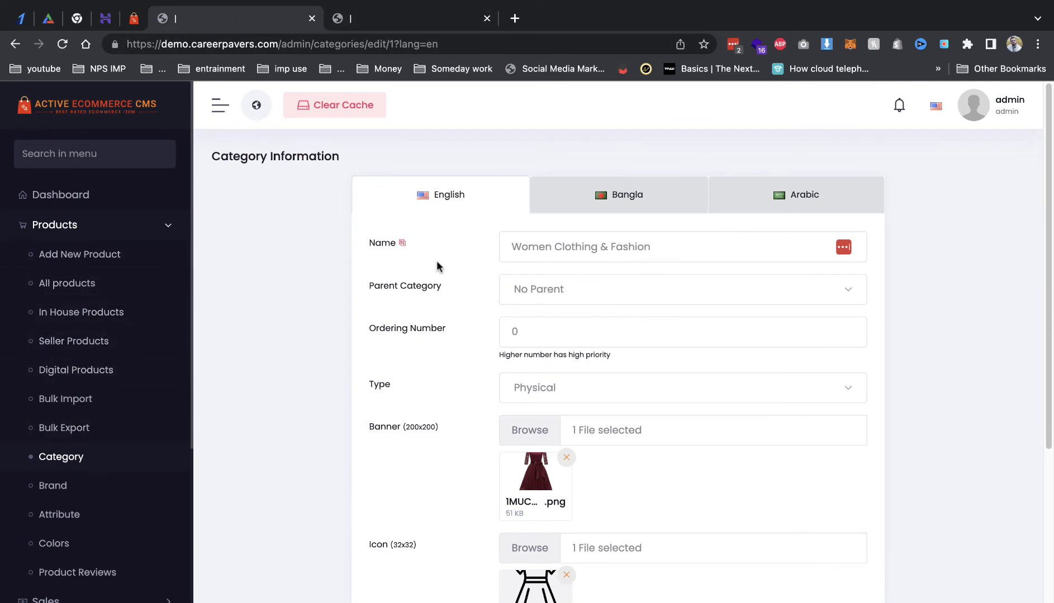
click(78, 459)
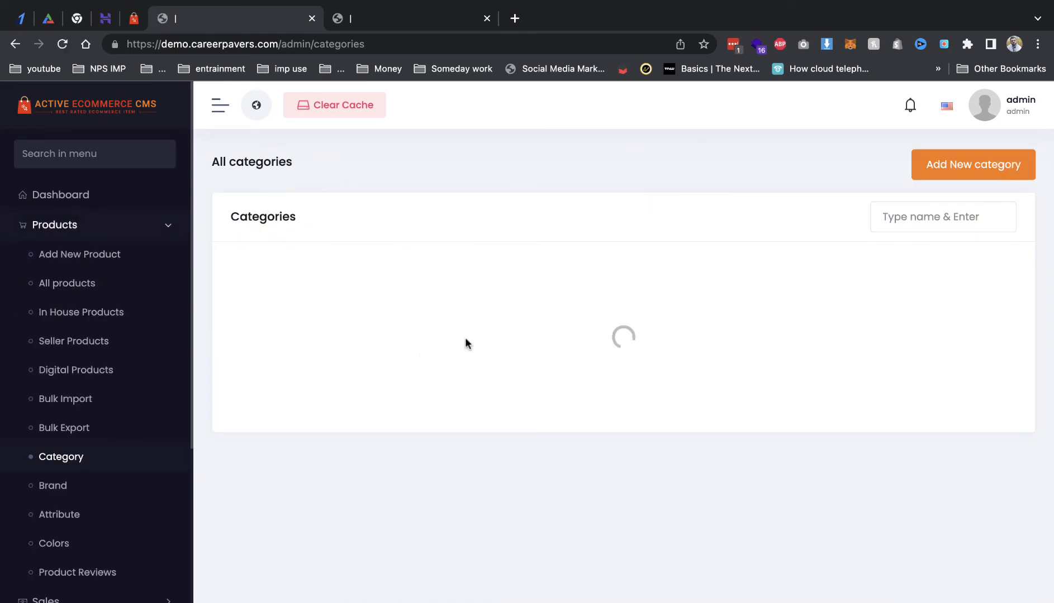
click(412, 18)
click(234, 18)
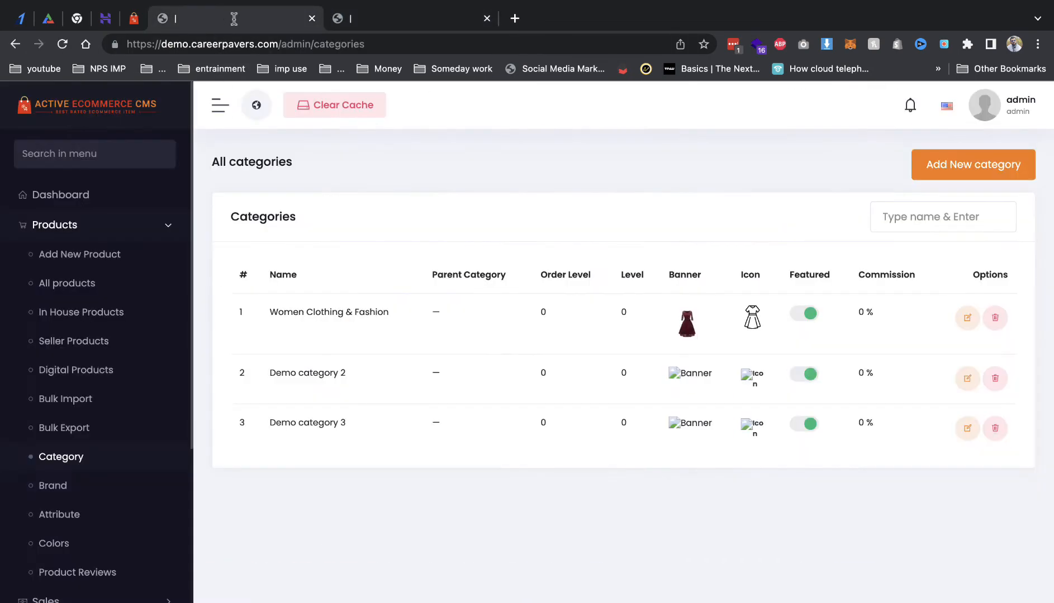
Step: Start a new category named Skirt with Women Clothing & Fashion as its parent
click(994, 168)
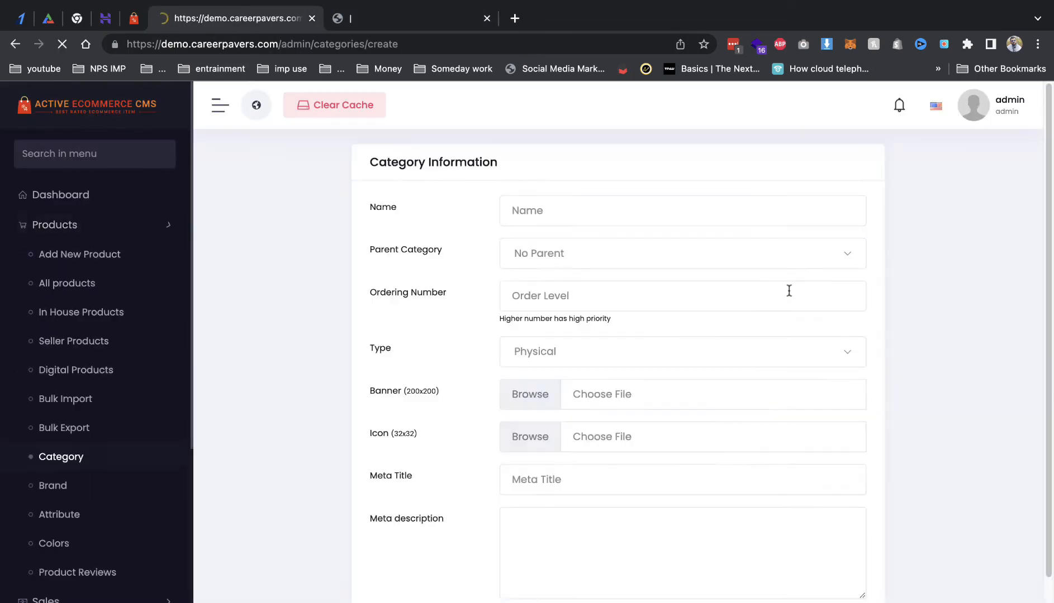
click(537, 216)
text(Skin)
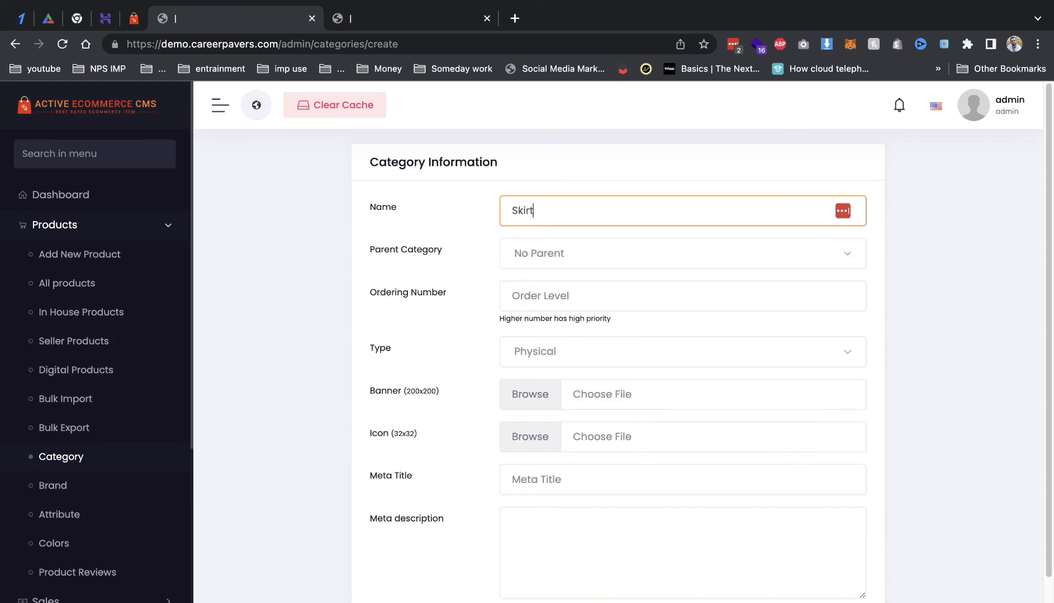
key(Tab)
click(540, 258)
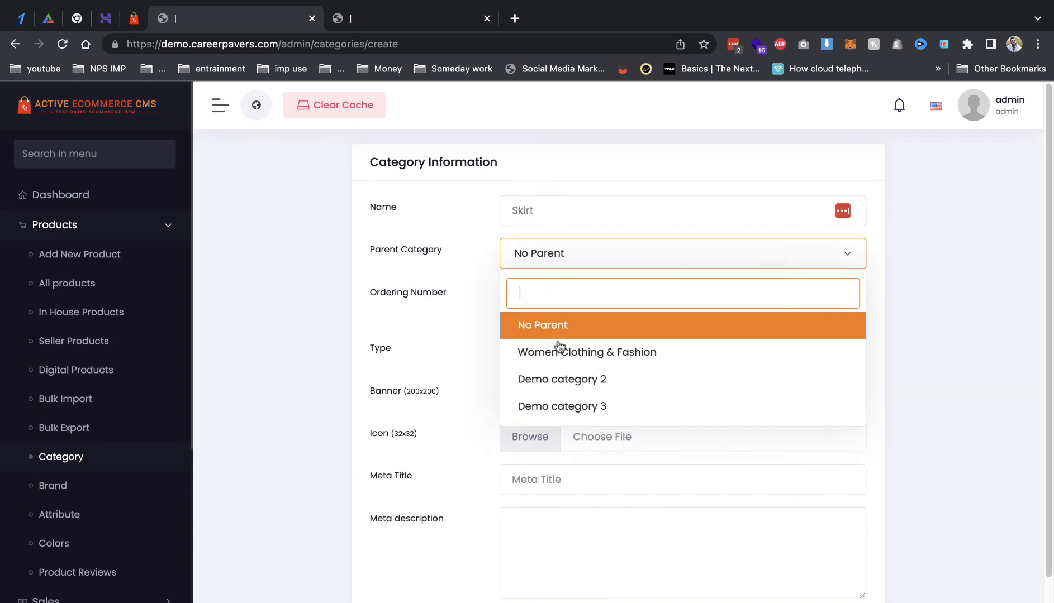
click(558, 349)
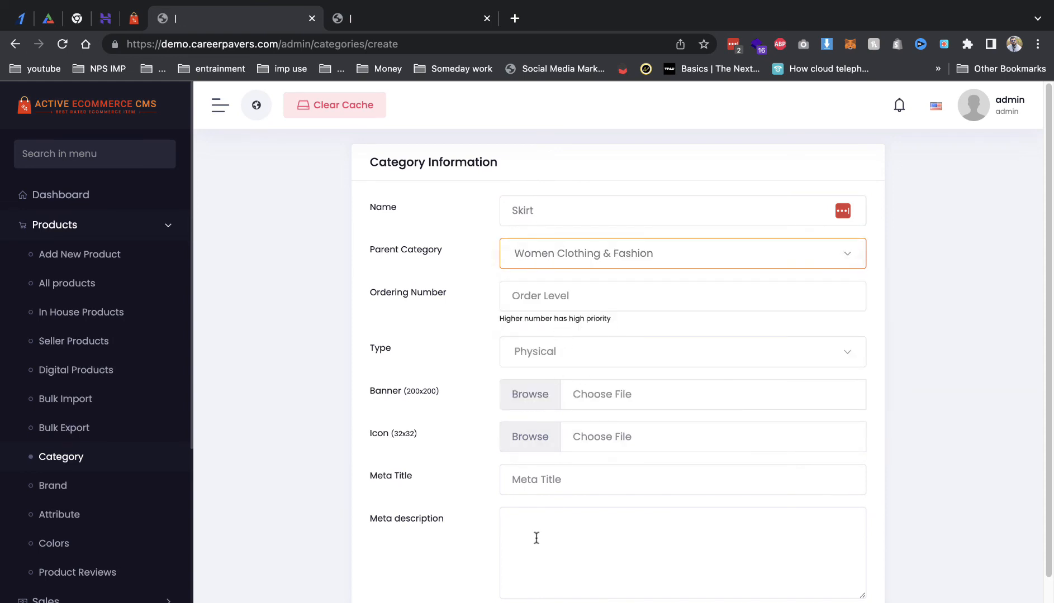
Step: Give the Skirt category the woman-clothes.png icon and save it
click(524, 436)
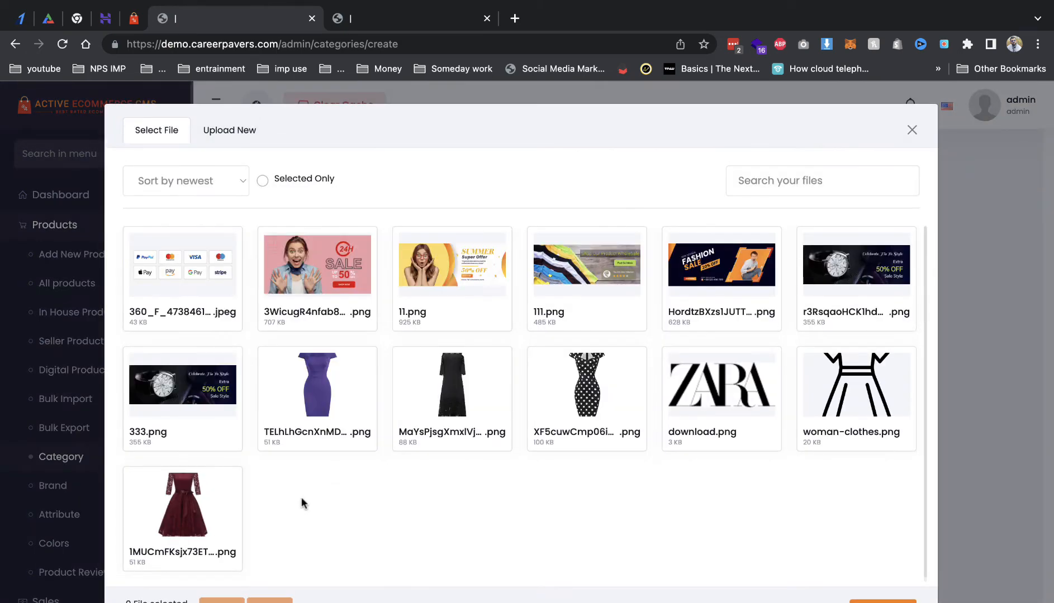
click(817, 403)
click(883, 601)
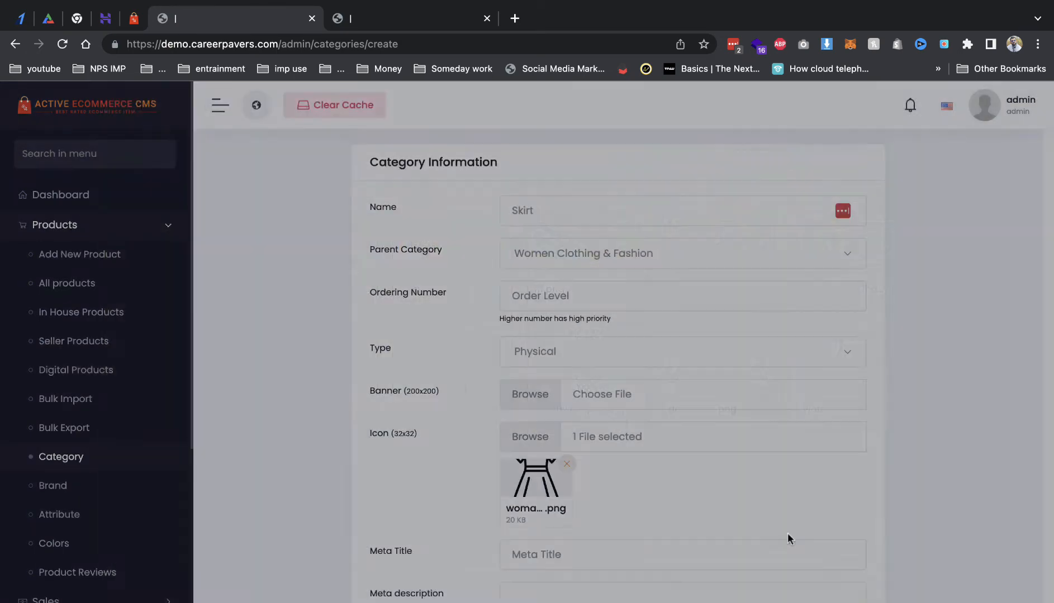
scroll(723, 510, down, 3)
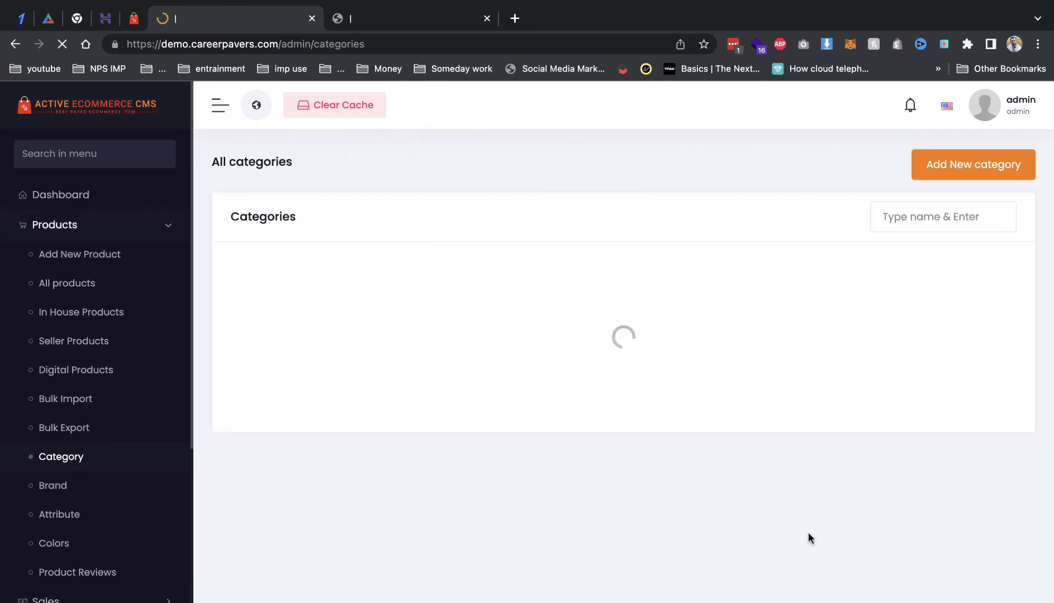
click(392, 27)
Step: Verify the Skirt category on the storefront menu, then go back to the admin
key(super+r)
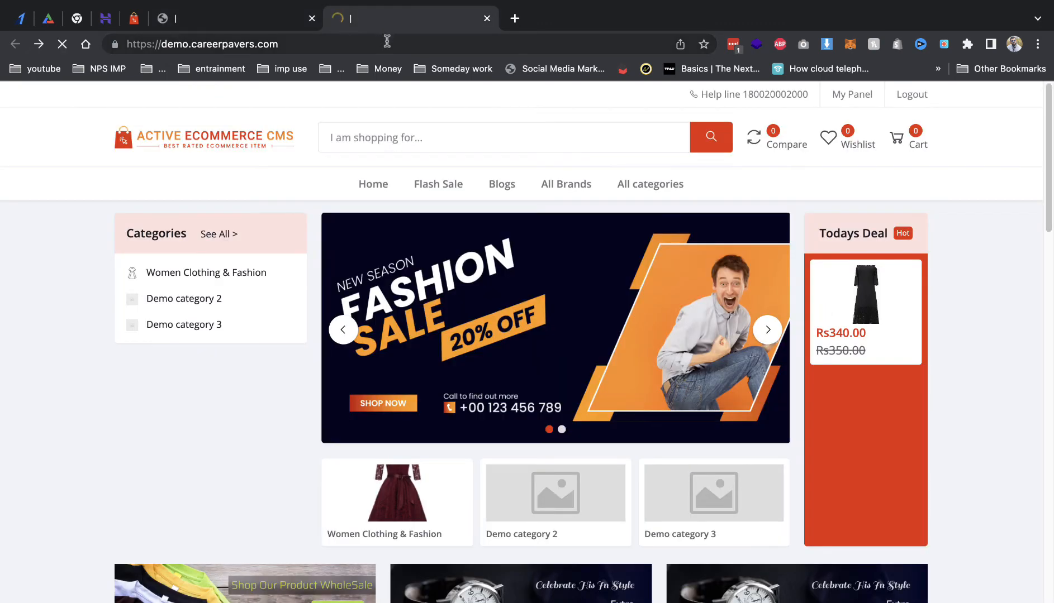
mouse_move(240, 276)
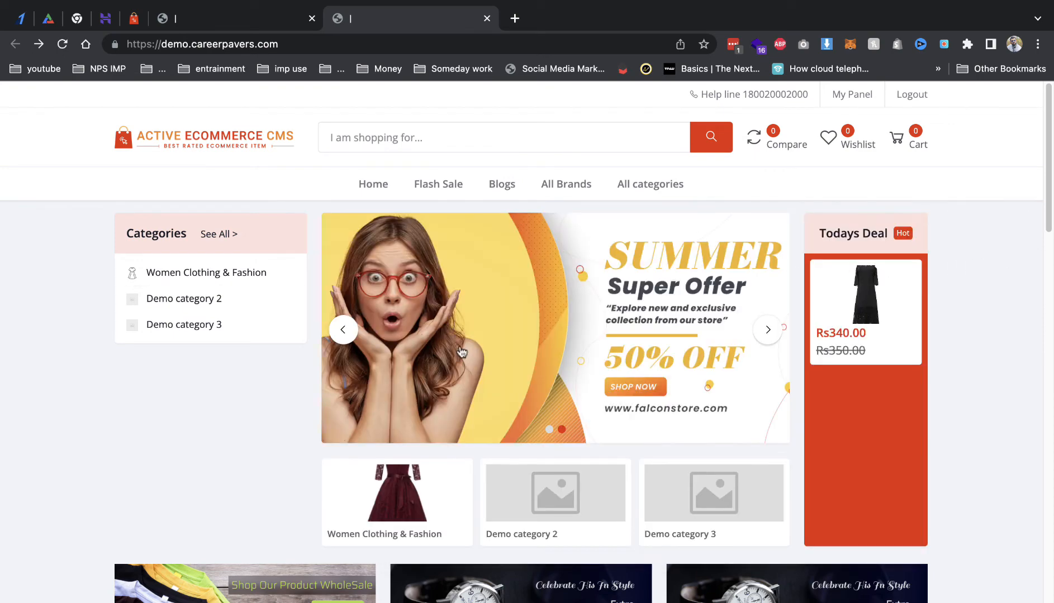
scroll(462, 352, down, 6)
click(218, 18)
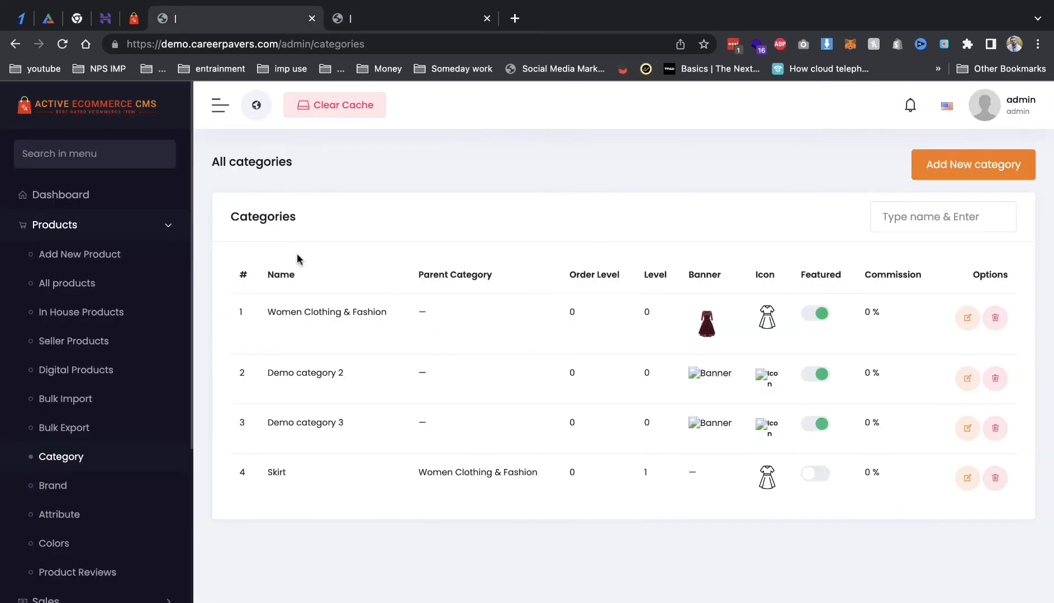
Step: Open the Home Page settings via Website Setup's pages list
scroll(123, 447, down, 6)
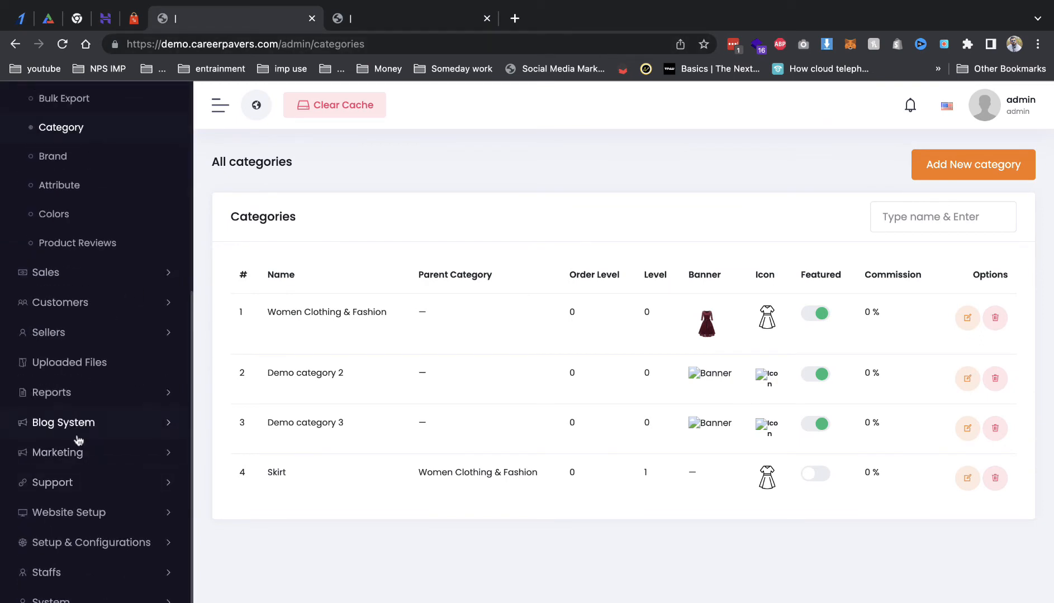
click(102, 515)
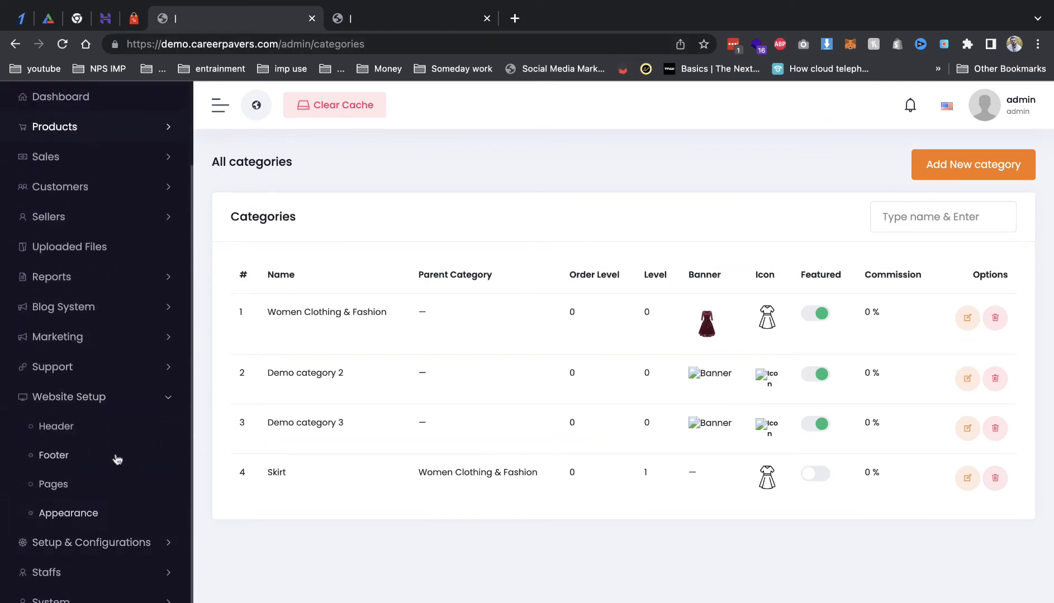
click(72, 484)
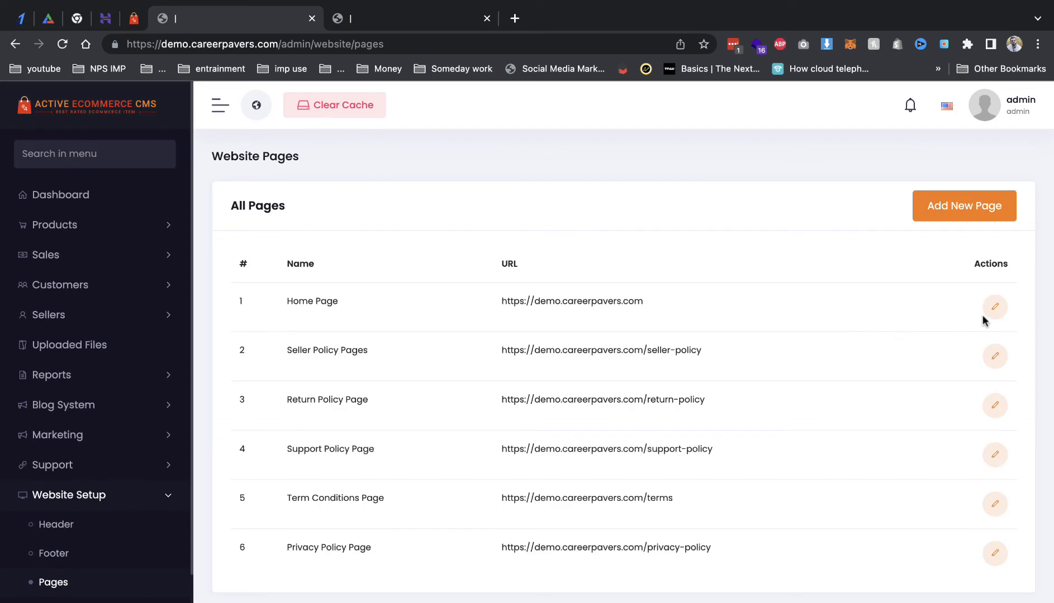
click(995, 309)
scroll(480, 344, down, 15)
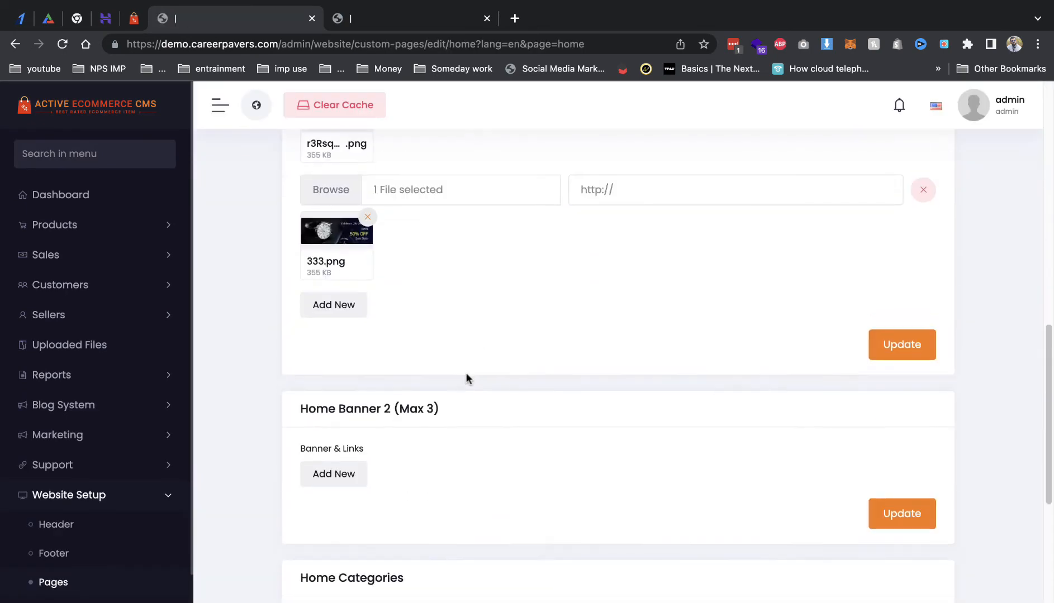
Step: Compare the own storefront homepage with the demo store, then return to Home Page settings
click(396, 22)
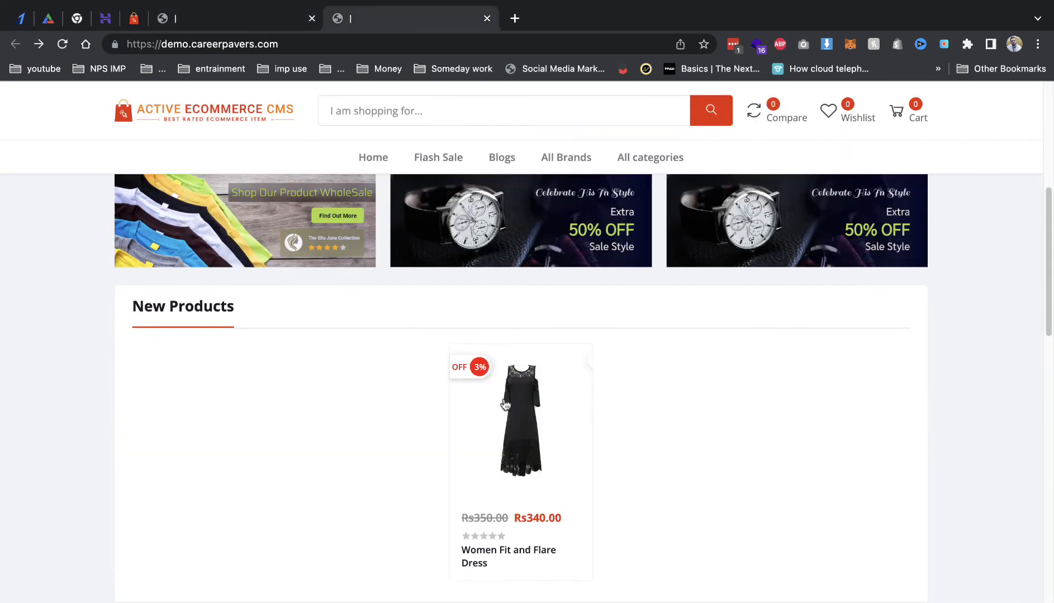
scroll(226, 101, down, 5)
click(133, 18)
scroll(330, 391, down, 15)
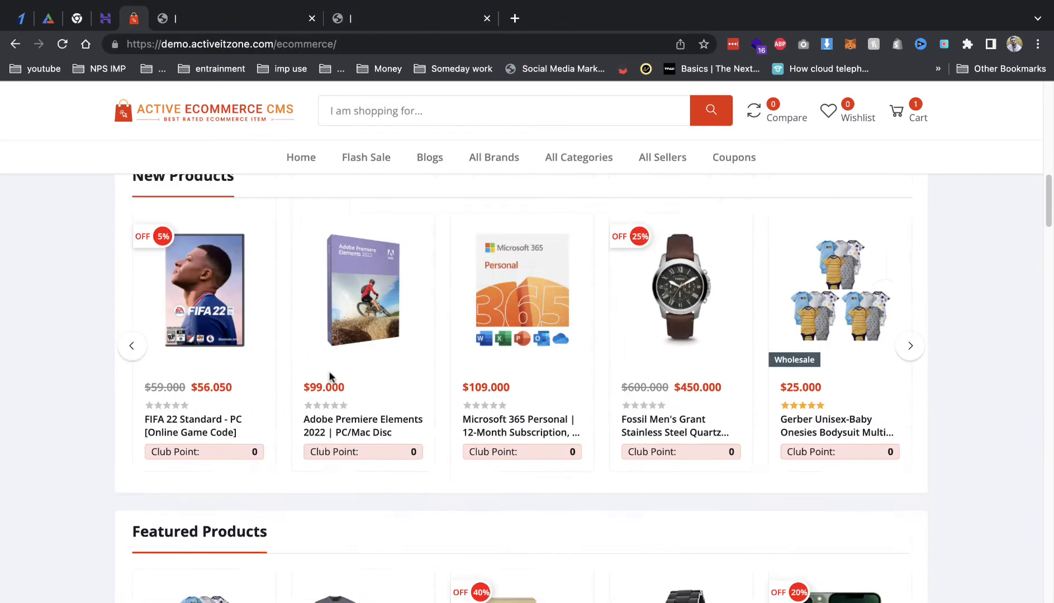
scroll(333, 406, down, 10)
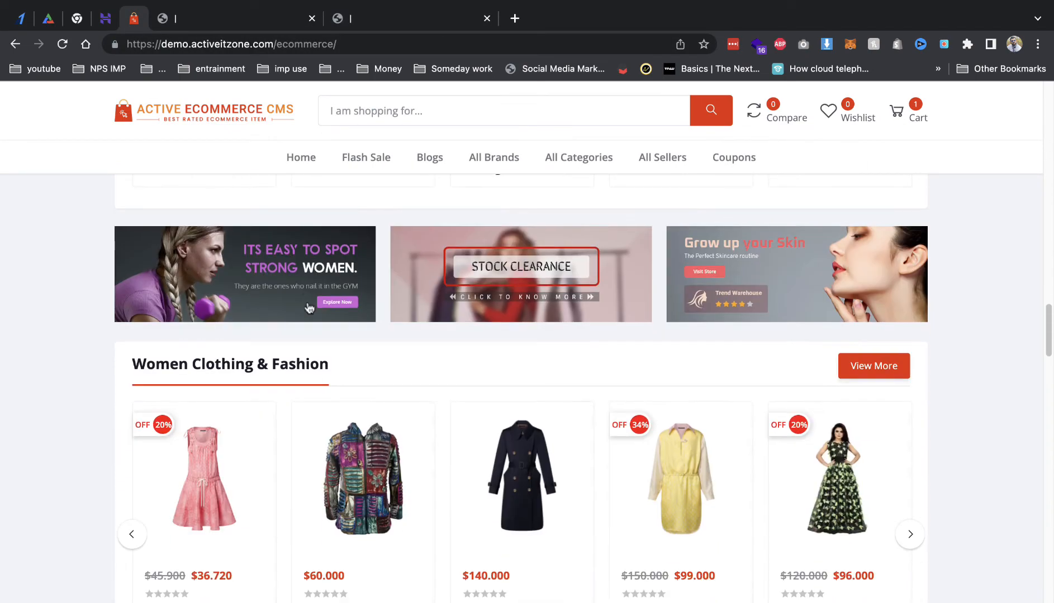
scroll(369, 254, down, 10)
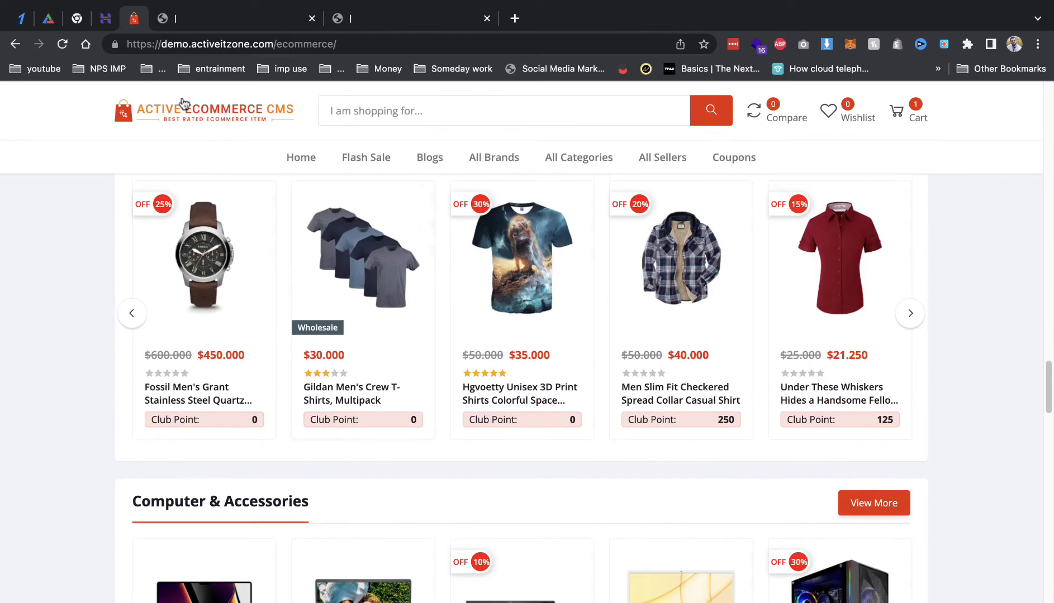
click(163, 20)
scroll(436, 404, down, 3)
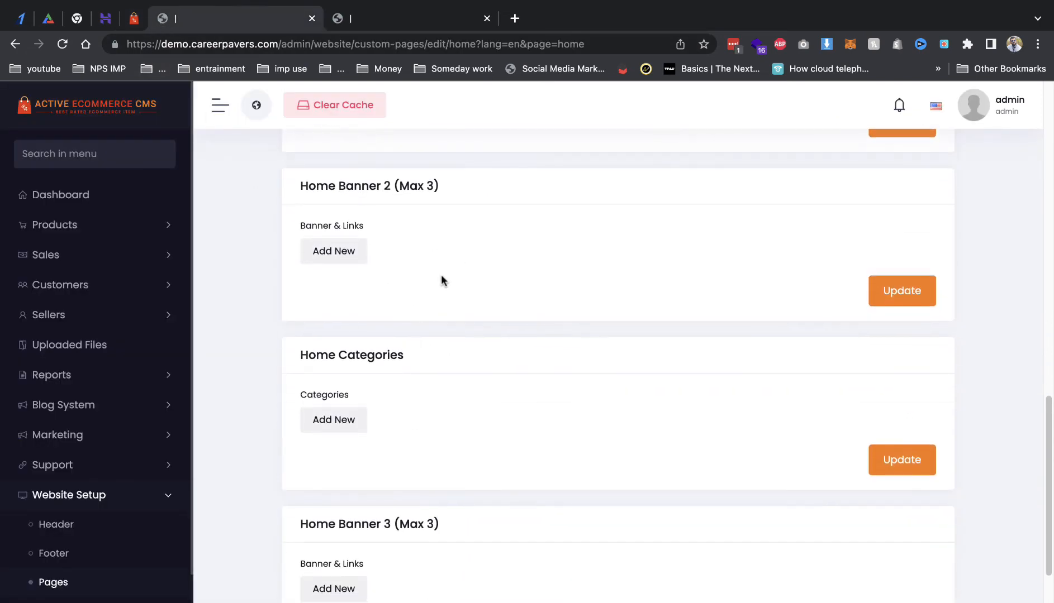
Step: Add Women Clothing & Fashion as a Home Categories slot, save, and view the storefront
click(342, 429)
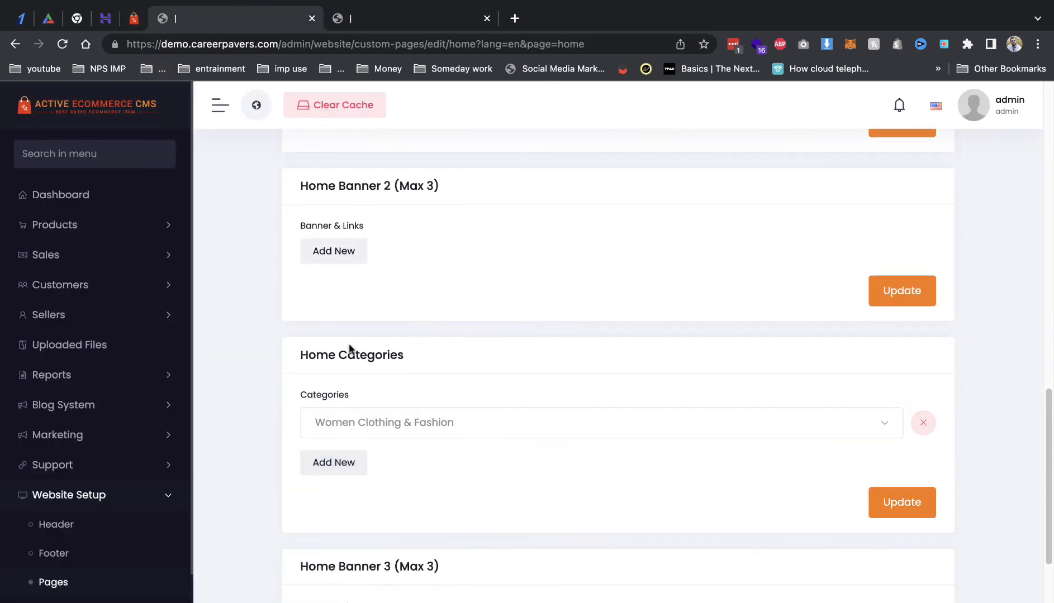
click(394, 436)
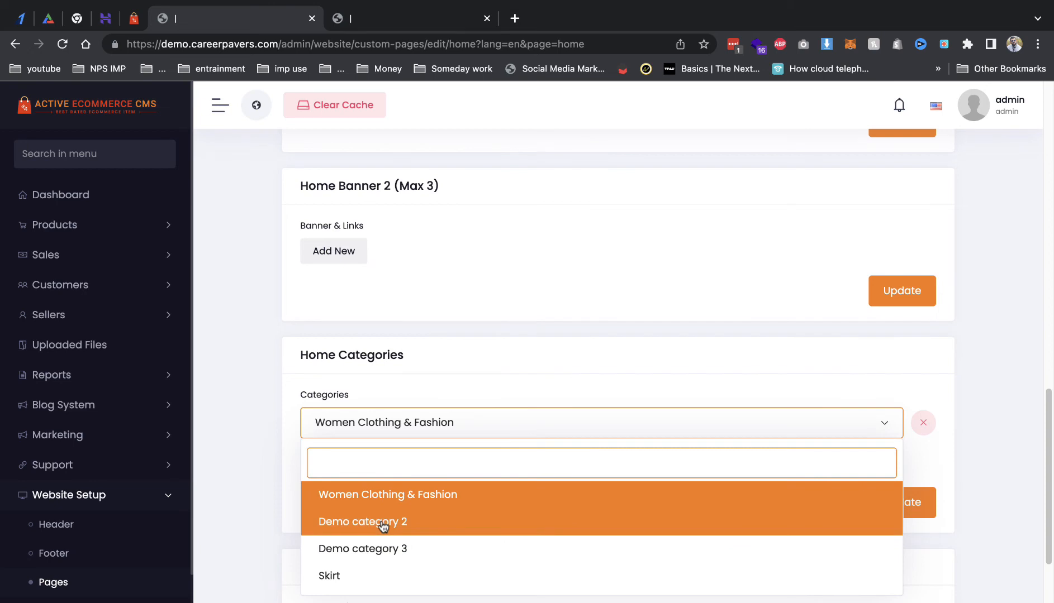
click(360, 525)
click(352, 427)
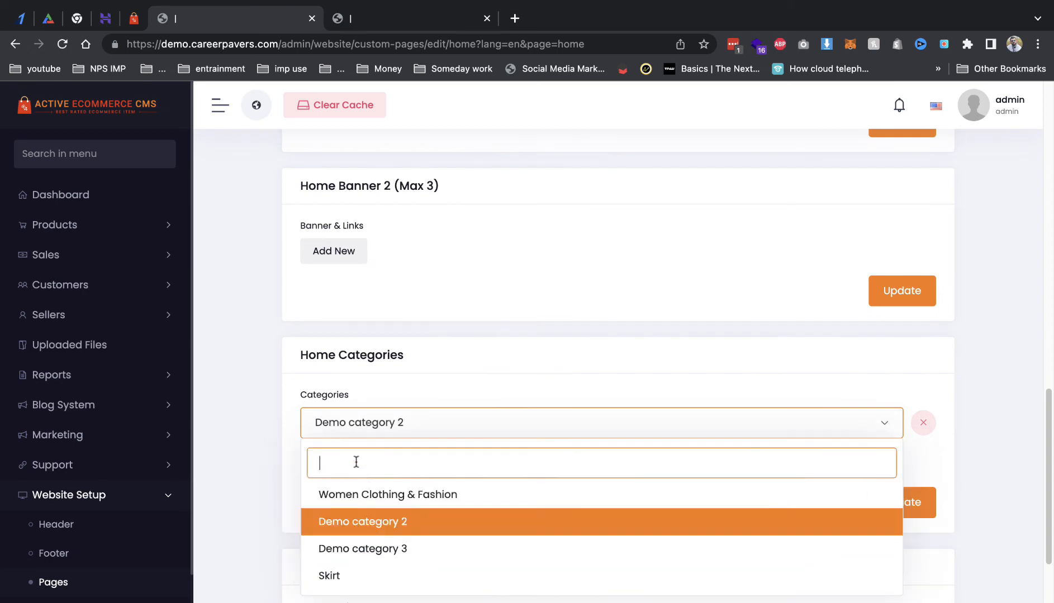
click(376, 495)
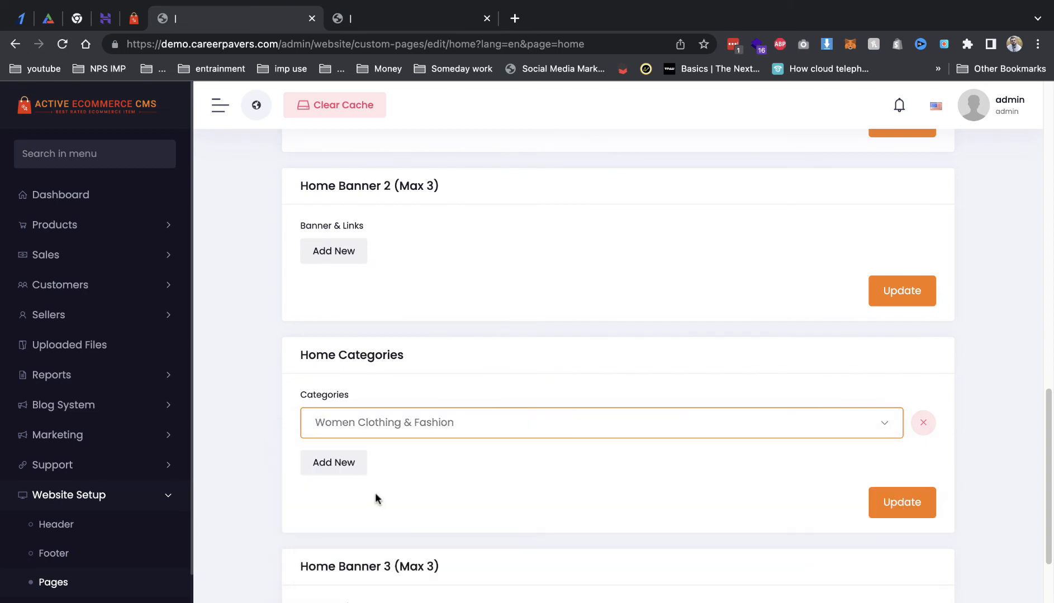
click(903, 504)
click(350, 15)
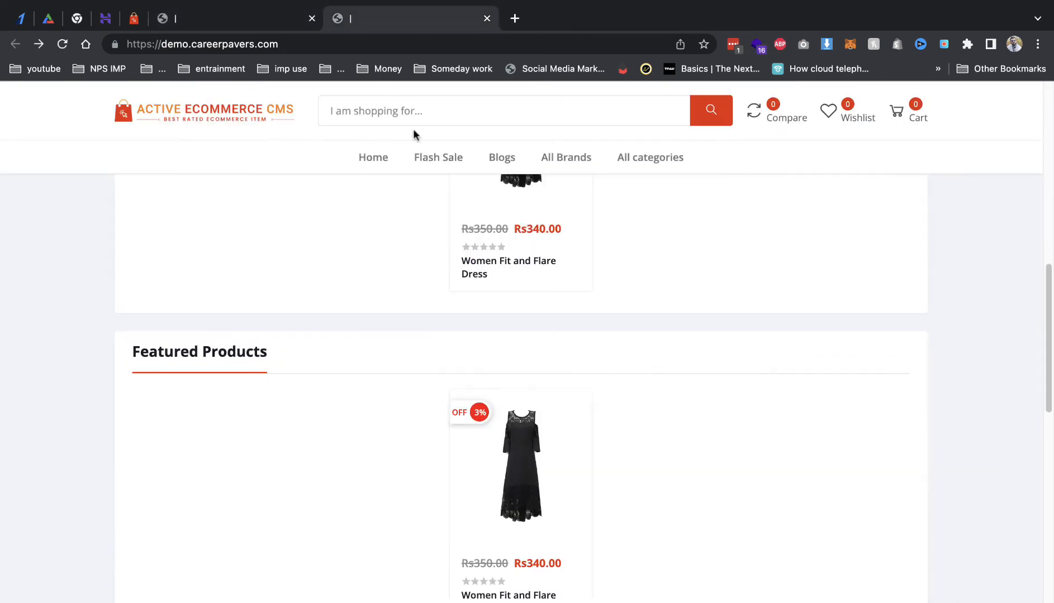
Step: Add Women Clothing & Fashion to Top 10 categories and Zara and Demo brand1 to top brands
click(235, 18)
scroll(442, 413, down, 10)
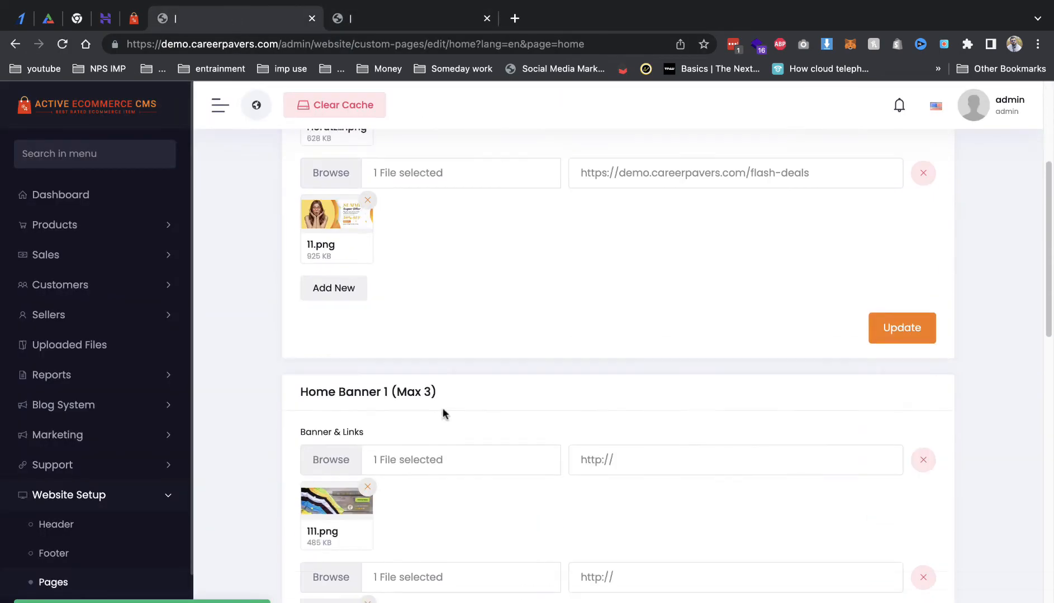
scroll(394, 441, down, 12)
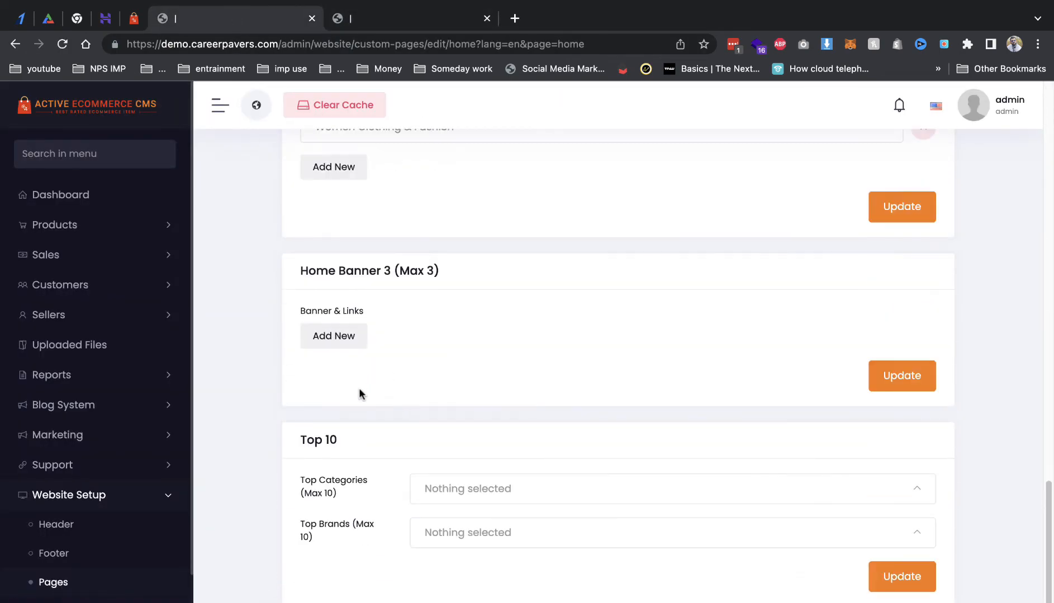
click(460, 495)
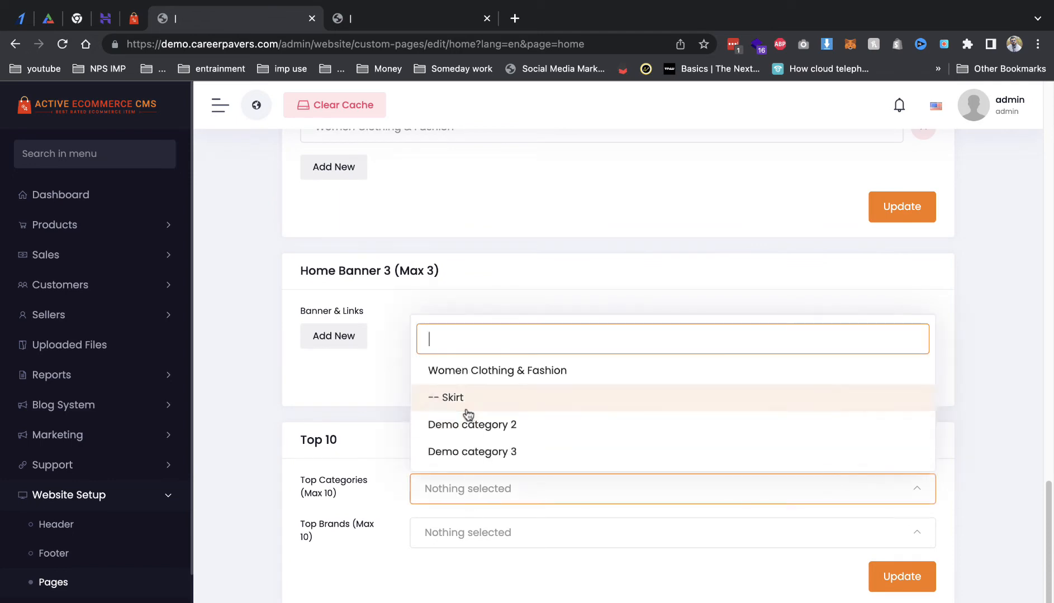
click(465, 377)
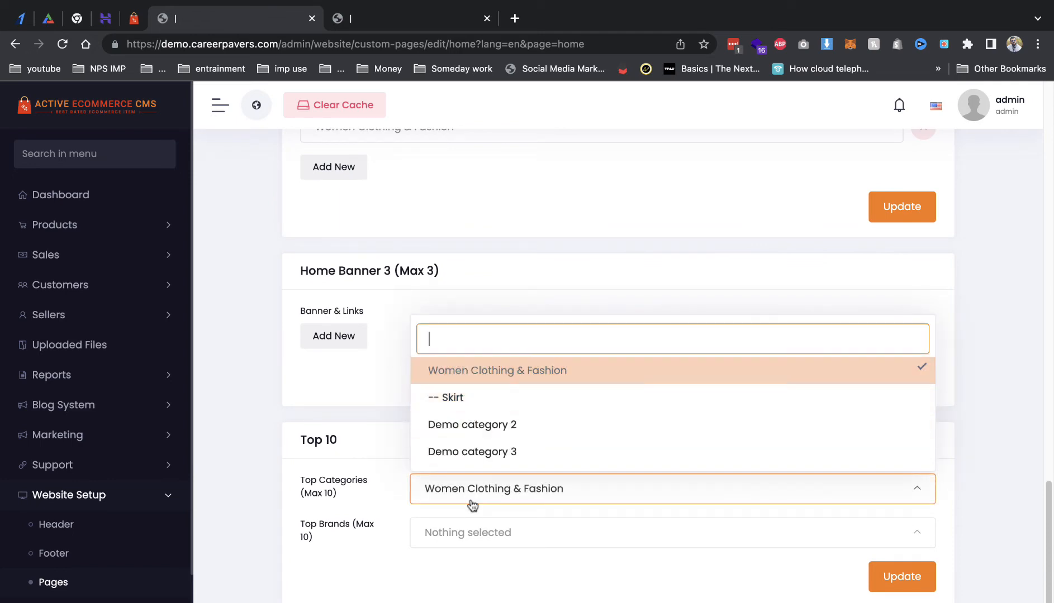
click(531, 532)
click(476, 472)
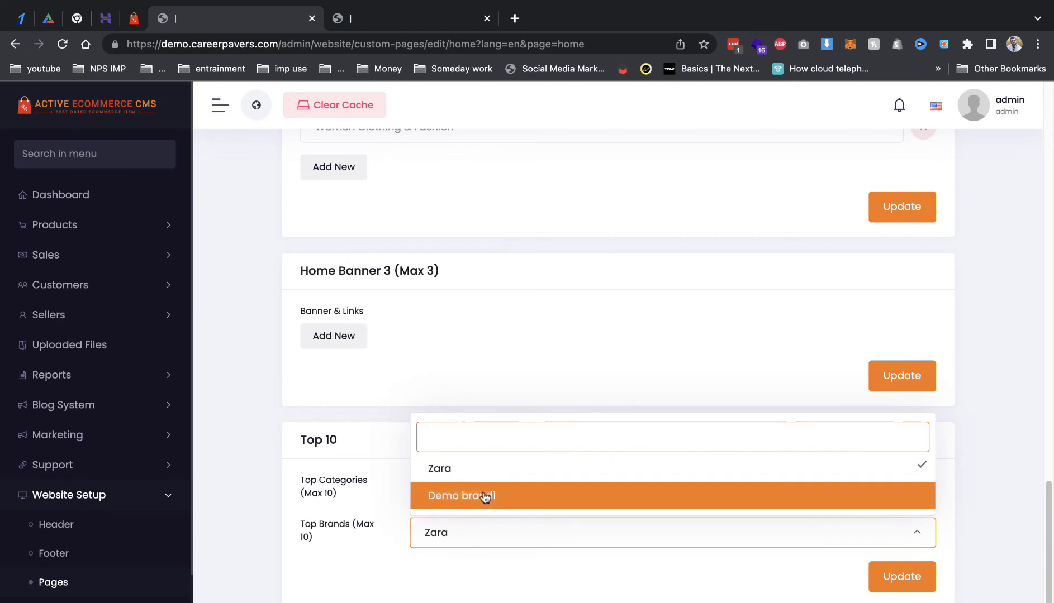
click(487, 495)
click(606, 598)
Step: Add Skirt to the top categories and save the Top 10 settings
click(530, 496)
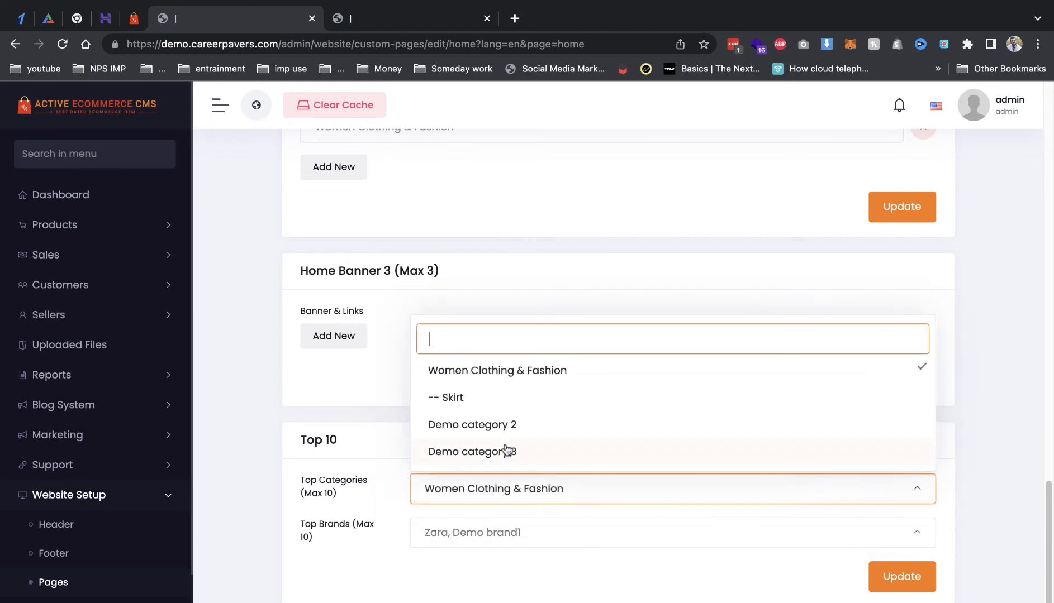
click(482, 404)
click(270, 370)
click(902, 577)
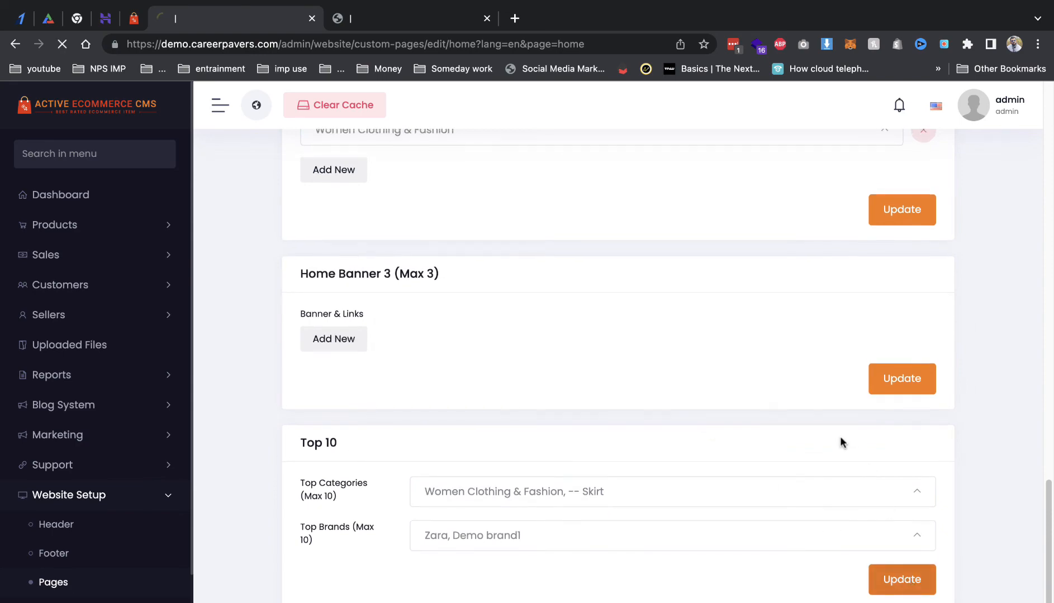
click(401, 16)
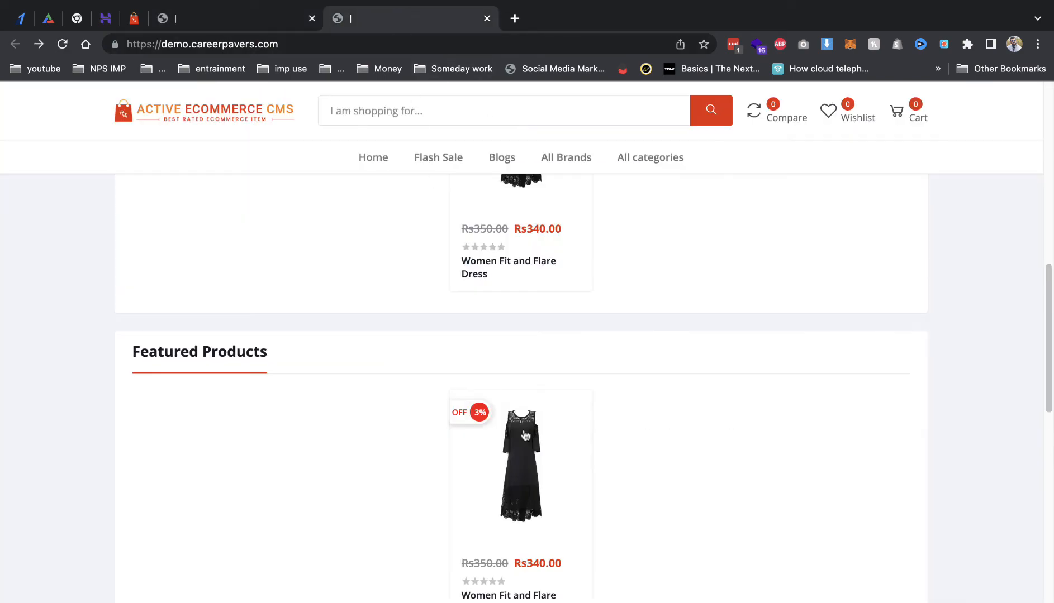
Step: Reload the storefront and review the new Top 10 categories and brands sections
scroll(525, 436, down, 10)
scroll(555, 461, up, 3)
key(super+r)
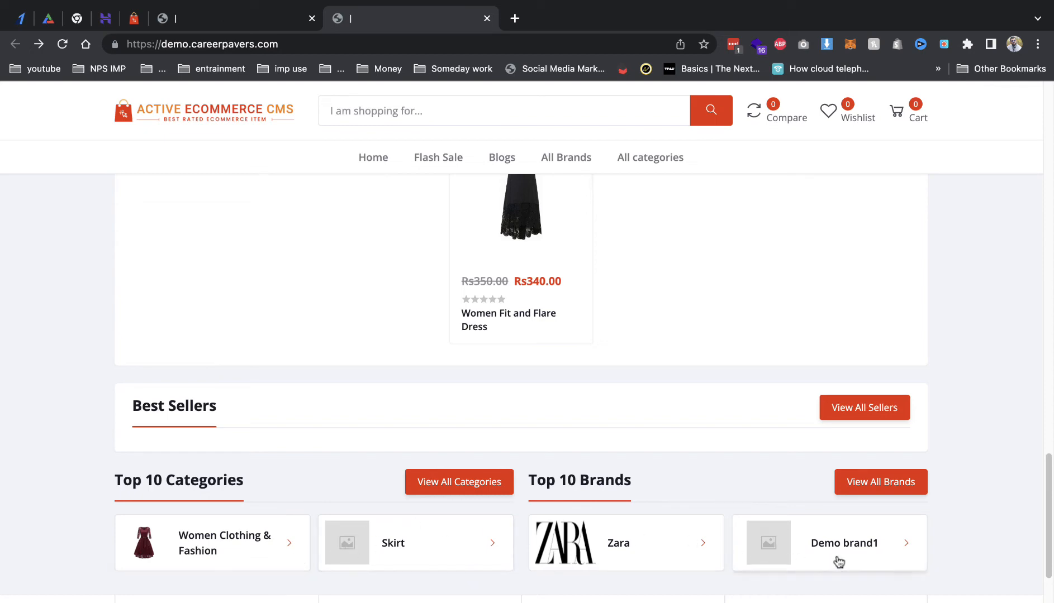
scroll(442, 326, up, 20)
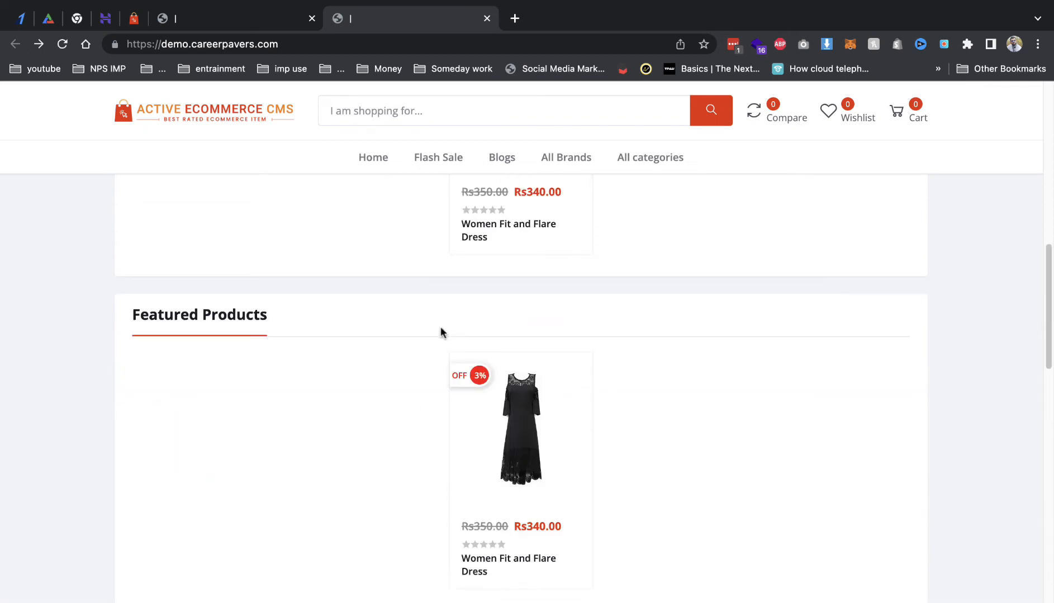
scroll(228, 337, down, 7)
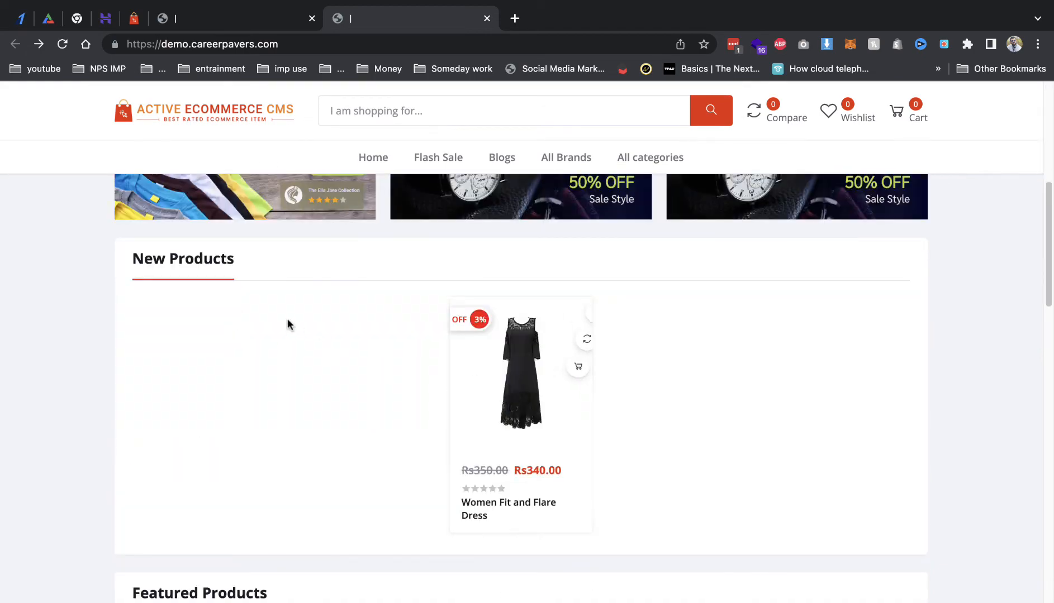
Step: Compare with the demo store, then return to the admin and open Website Setup > Appearance
click(134, 20)
scroll(315, 346, up, 15)
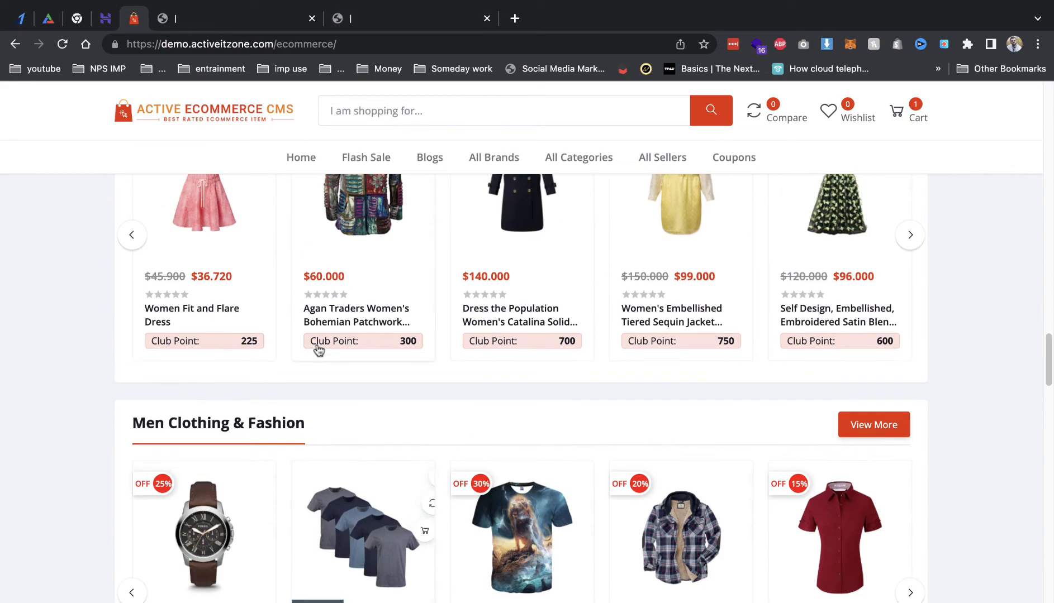
scroll(314, 355, up, 10)
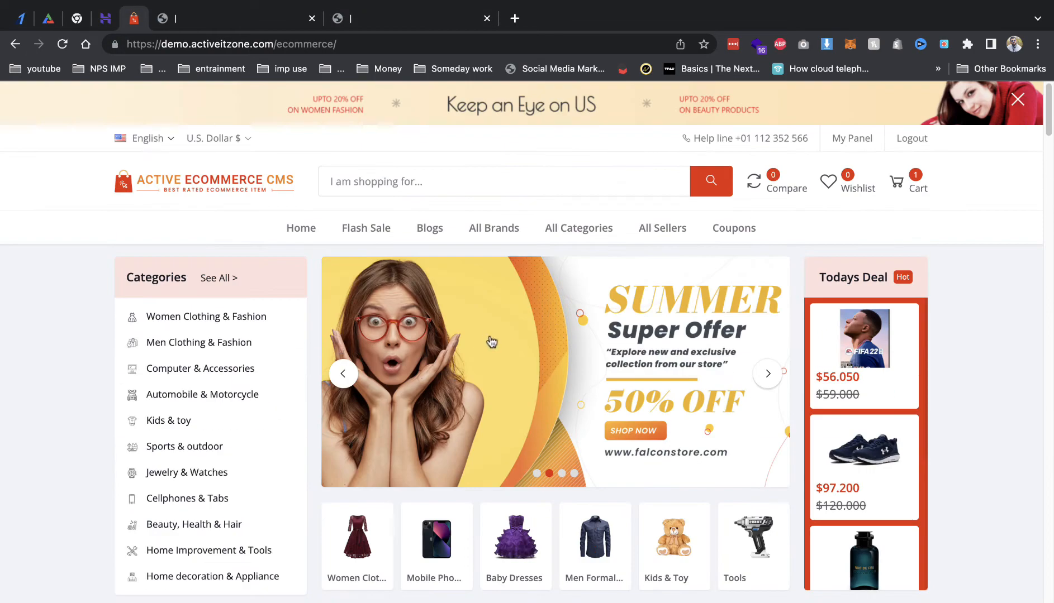
click(398, 21)
click(212, 21)
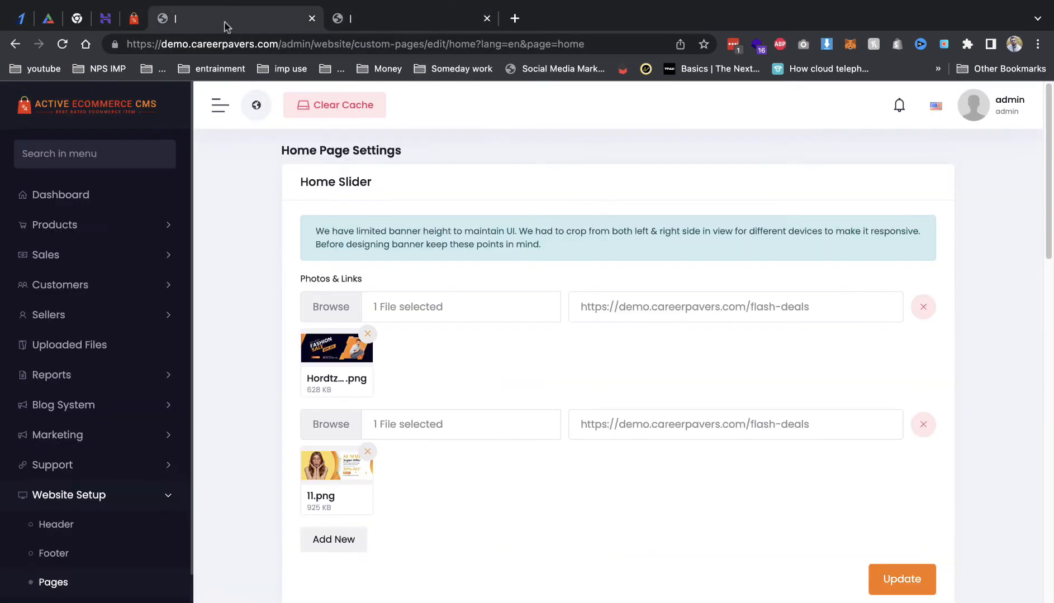
scroll(168, 357, down, 1)
click(74, 587)
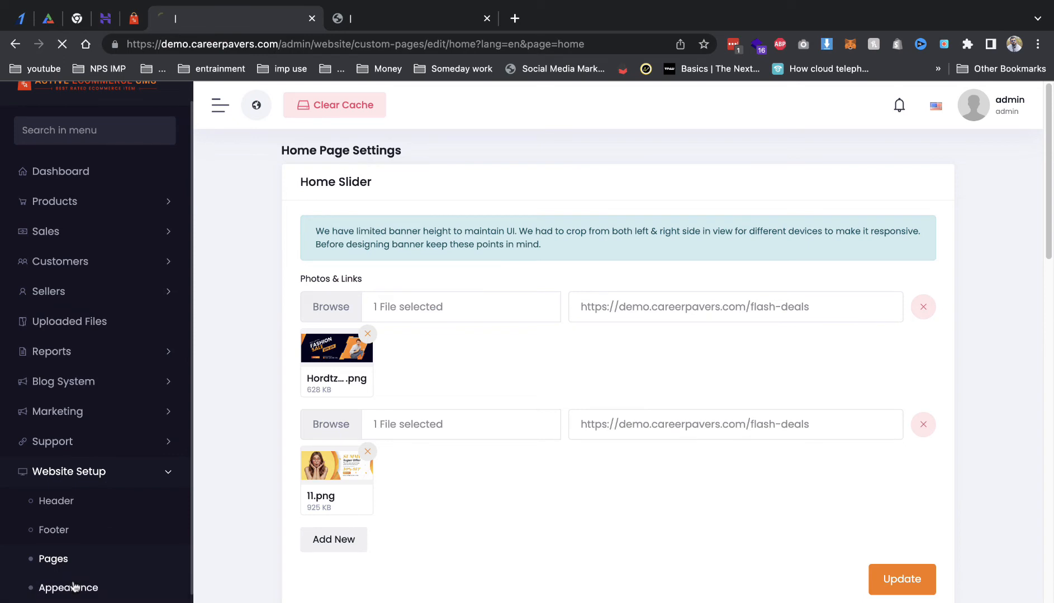
Step: Set the Frontend Website Name to FLIPKART and save it
scroll(510, 265, down, 1)
scroll(511, 265, down, 3)
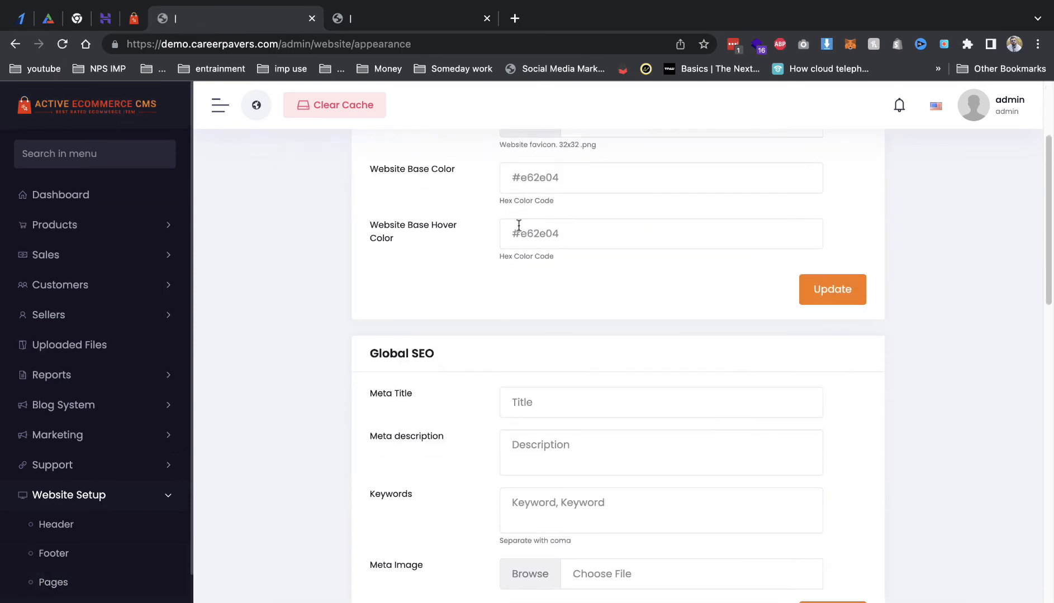
scroll(517, 223, up, 3)
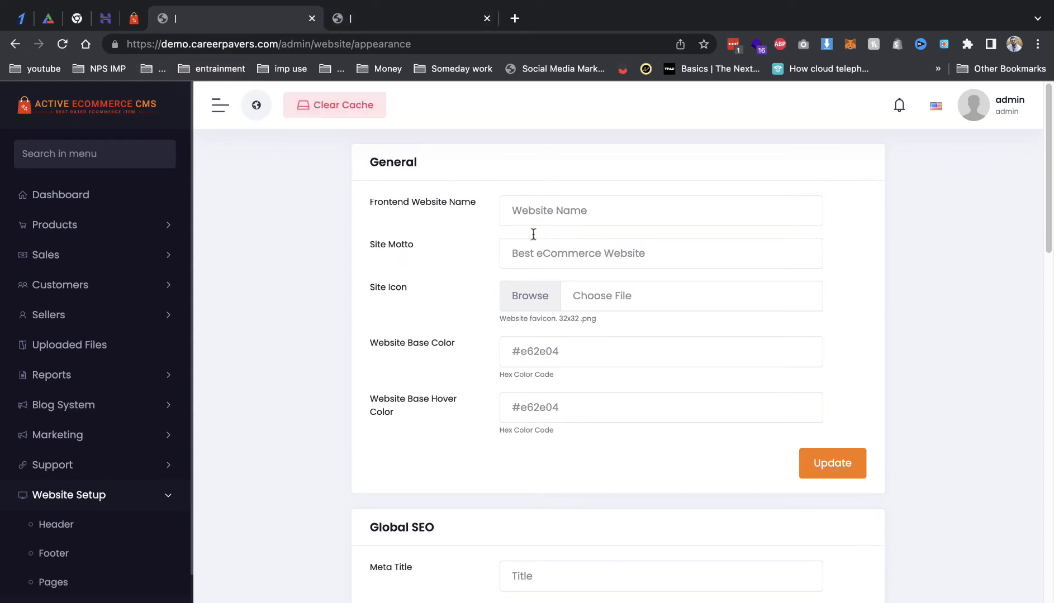
click(551, 206)
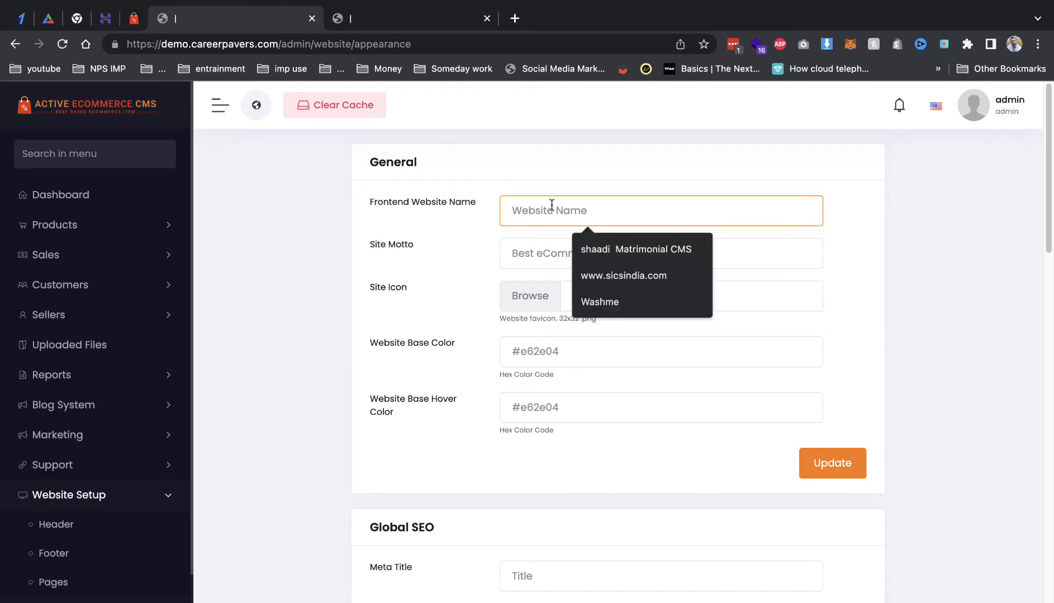
text(FLIPKART)
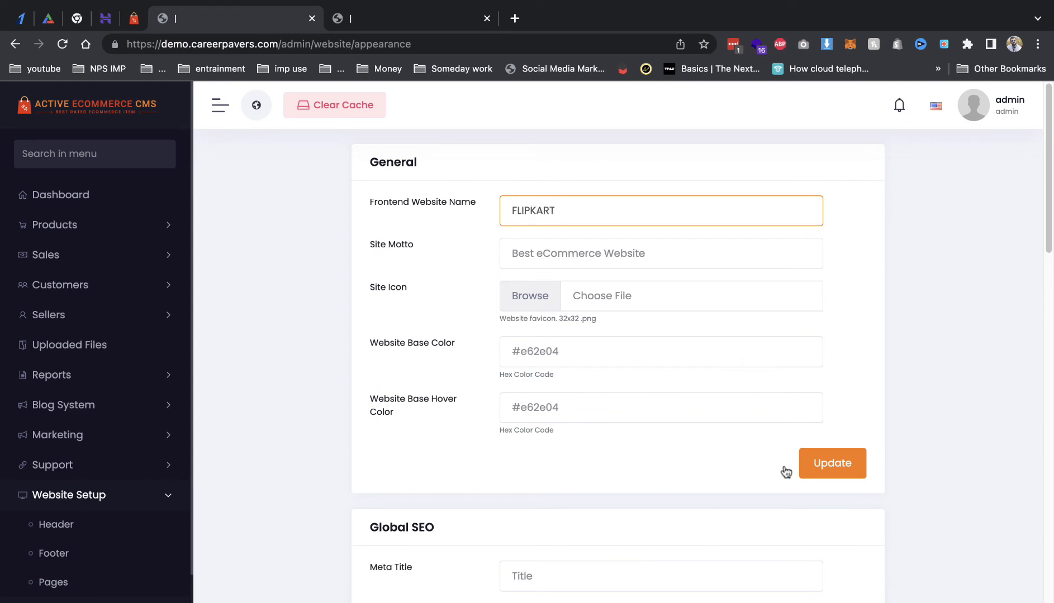
click(827, 471)
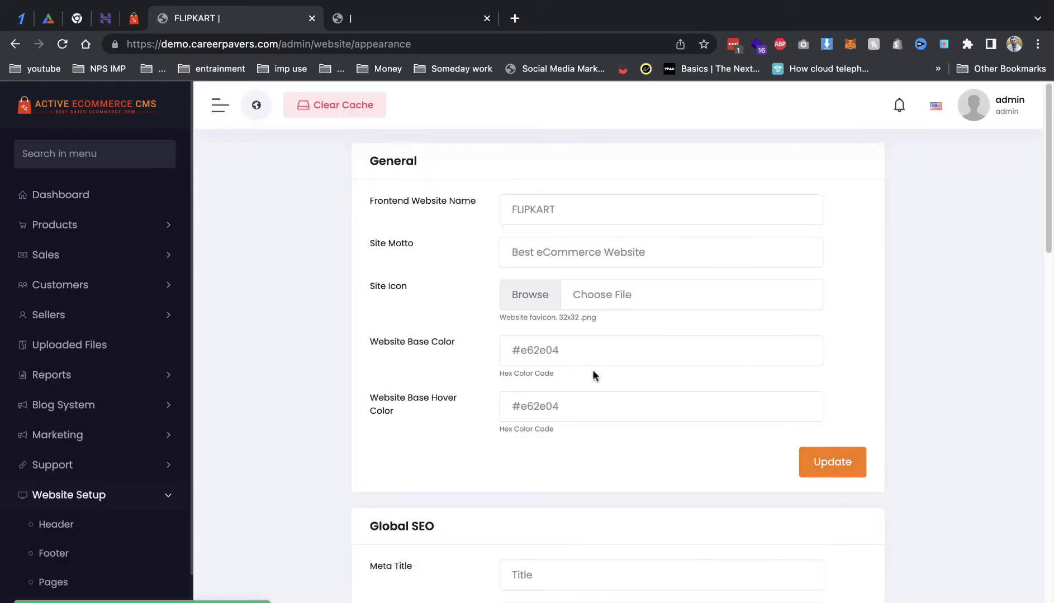
Step: Enable Show Subscriber form and Show website popup, save, and view the storefront
scroll(594, 376, down, 5)
scroll(558, 345, down, 12)
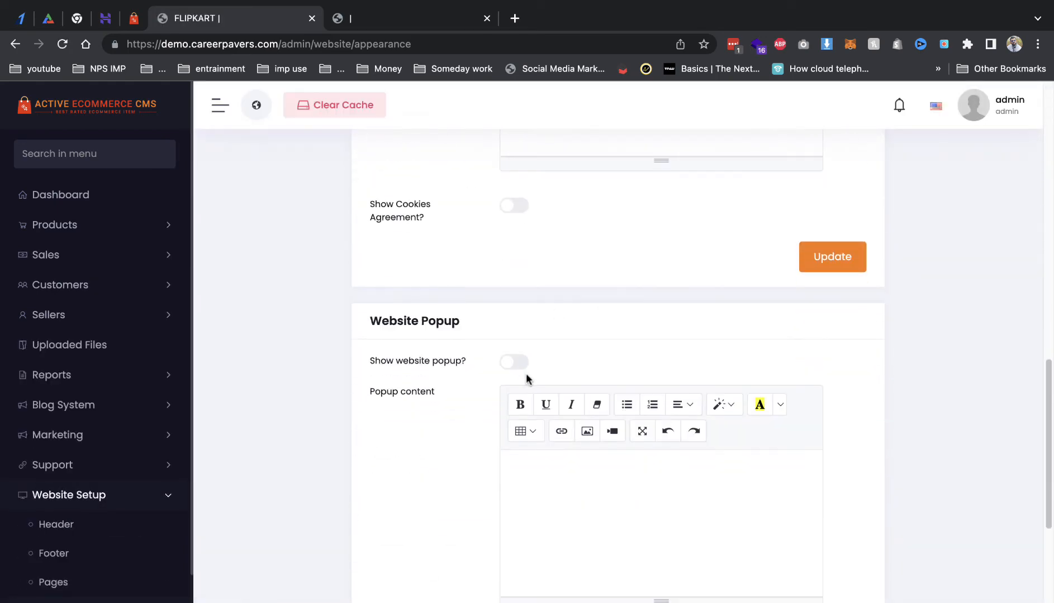
scroll(536, 380, down, 4)
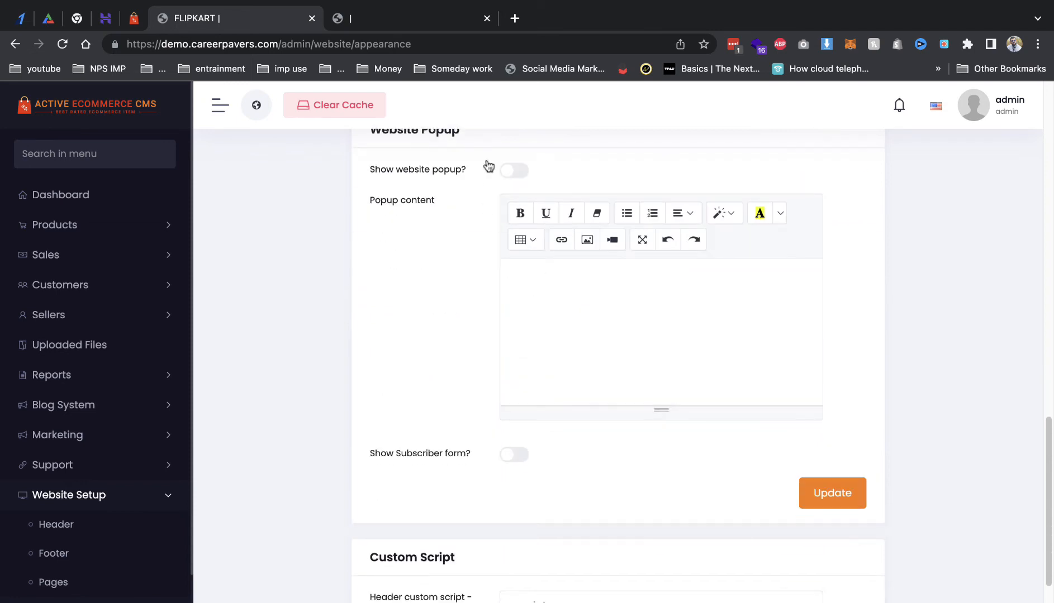
click(505, 462)
click(515, 172)
click(828, 494)
click(365, 25)
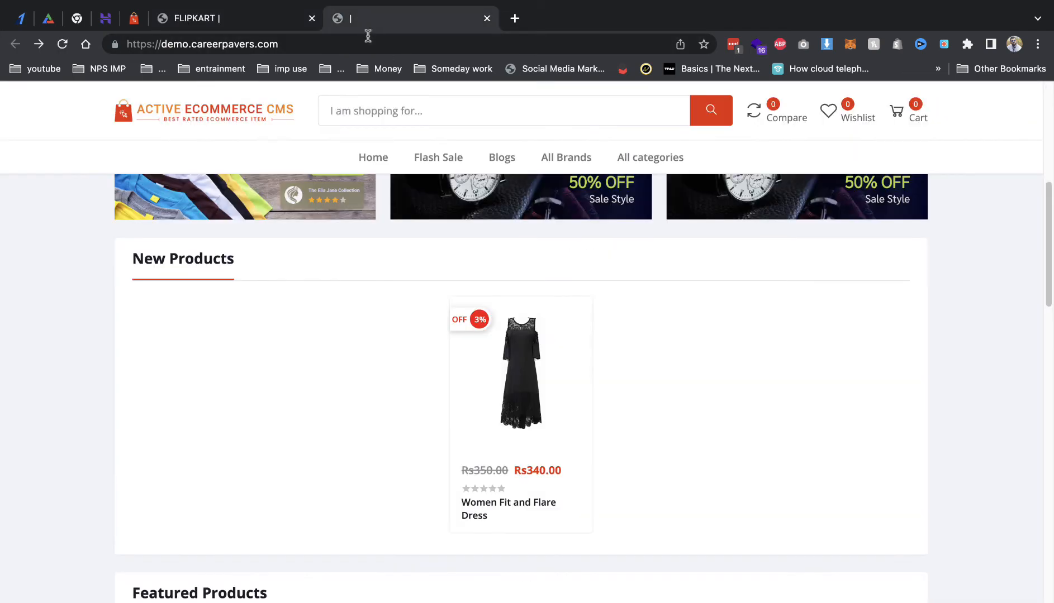
Step: Reload the storefront and subscribe a saved e-mail address through the popup
key(super+r)
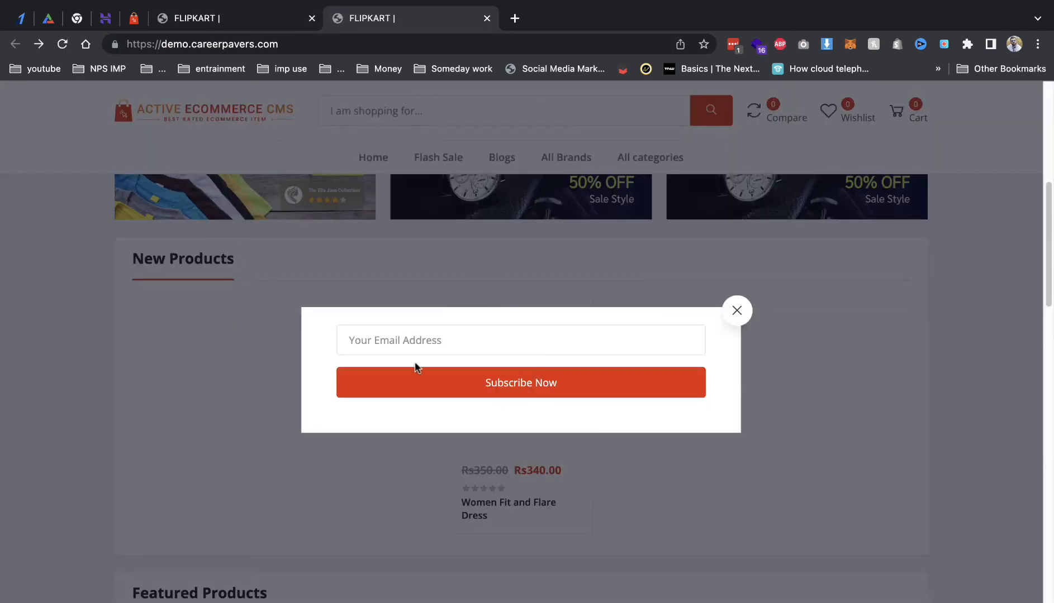
click(412, 341)
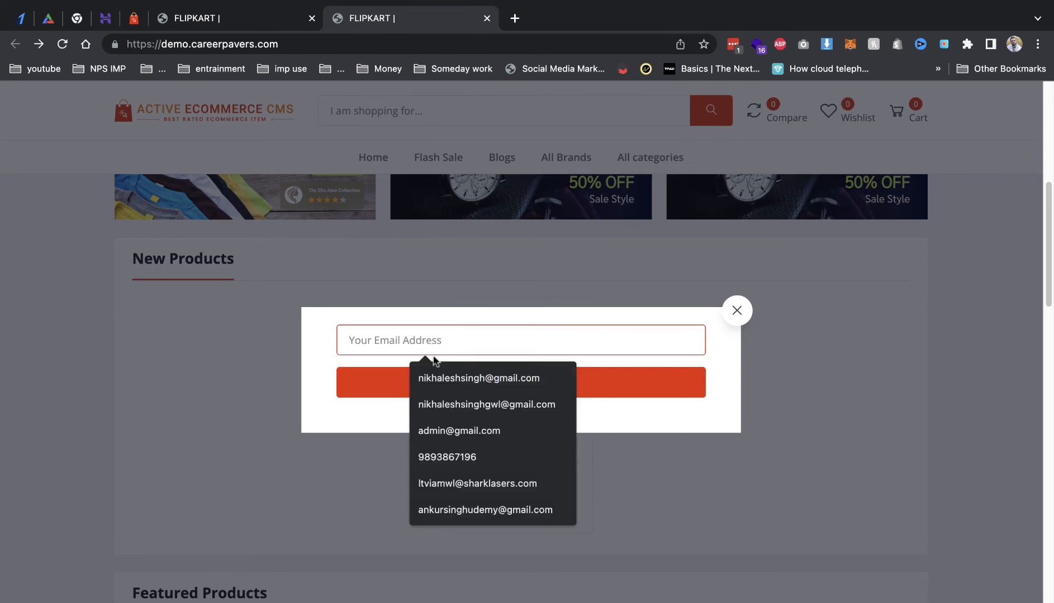
click(440, 379)
click(439, 380)
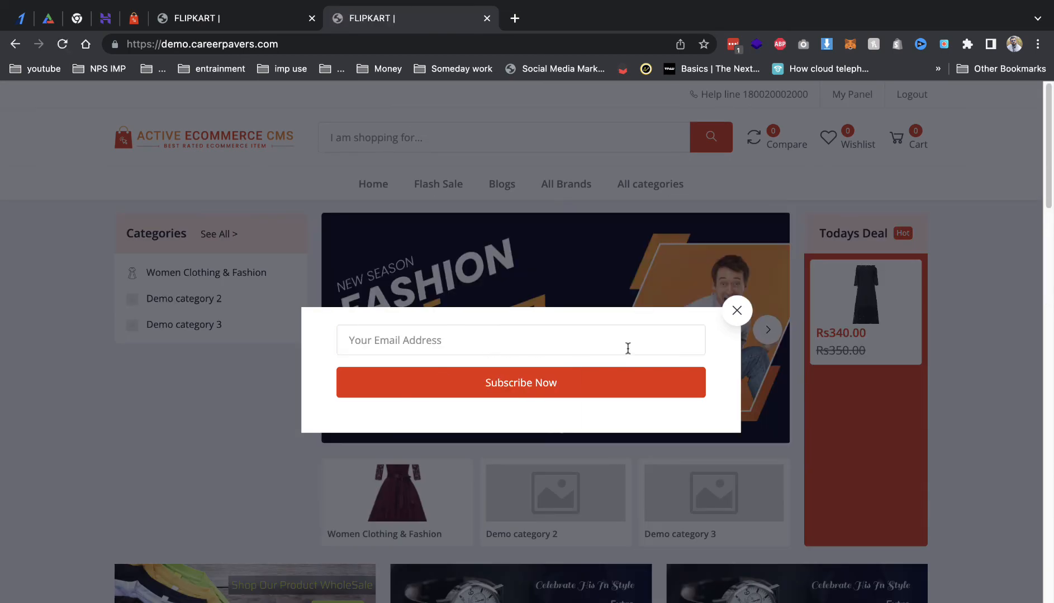
click(732, 311)
Step: In the admin, check the Marketing subscribers list, then open the Send Newsletter form
click(222, 20)
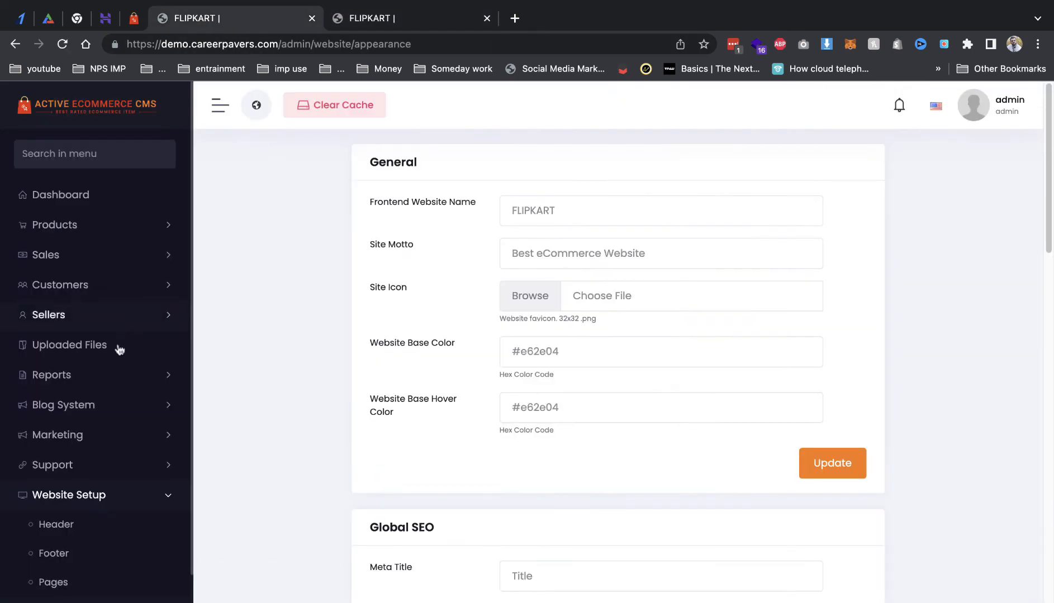
scroll(280, 453, down, 2)
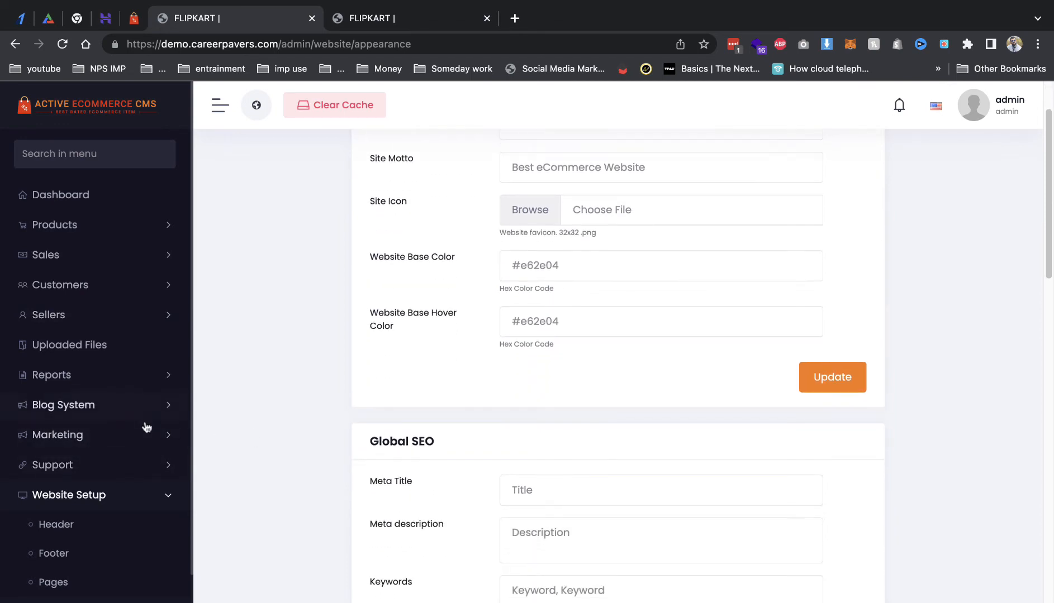
click(135, 444)
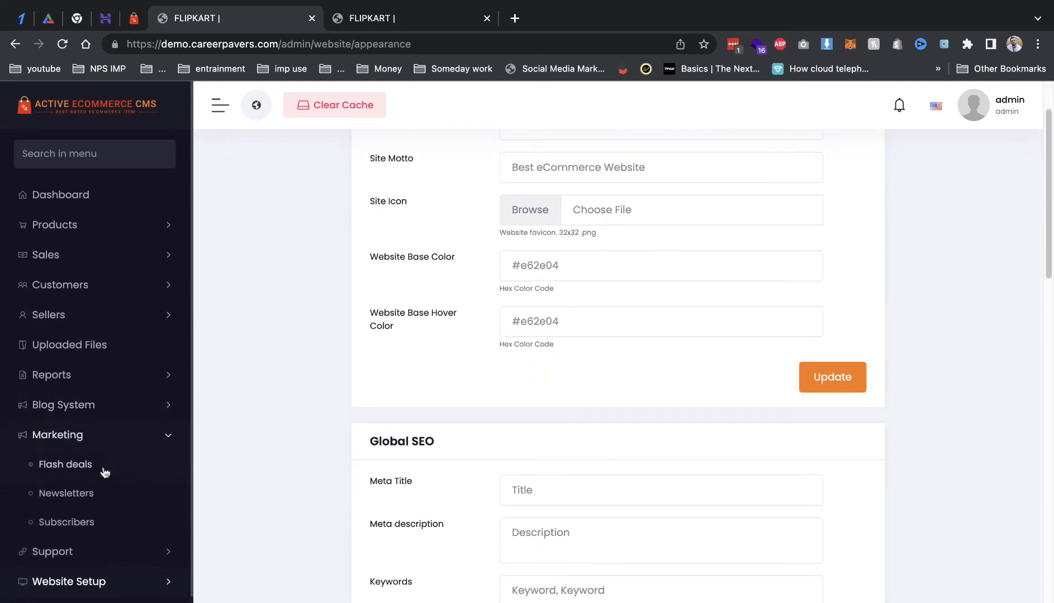
click(93, 498)
click(89, 522)
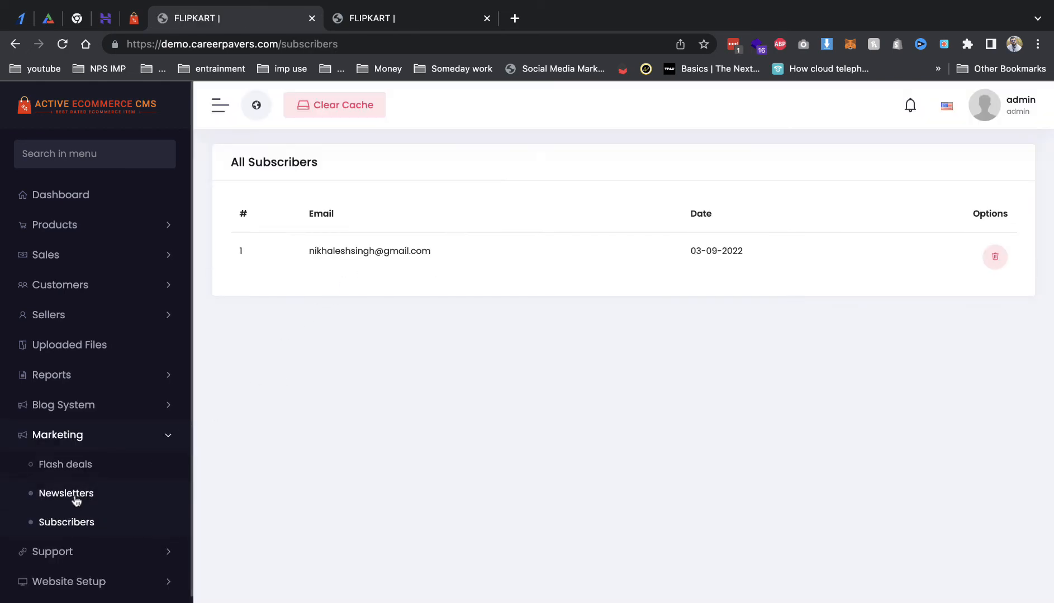
click(111, 499)
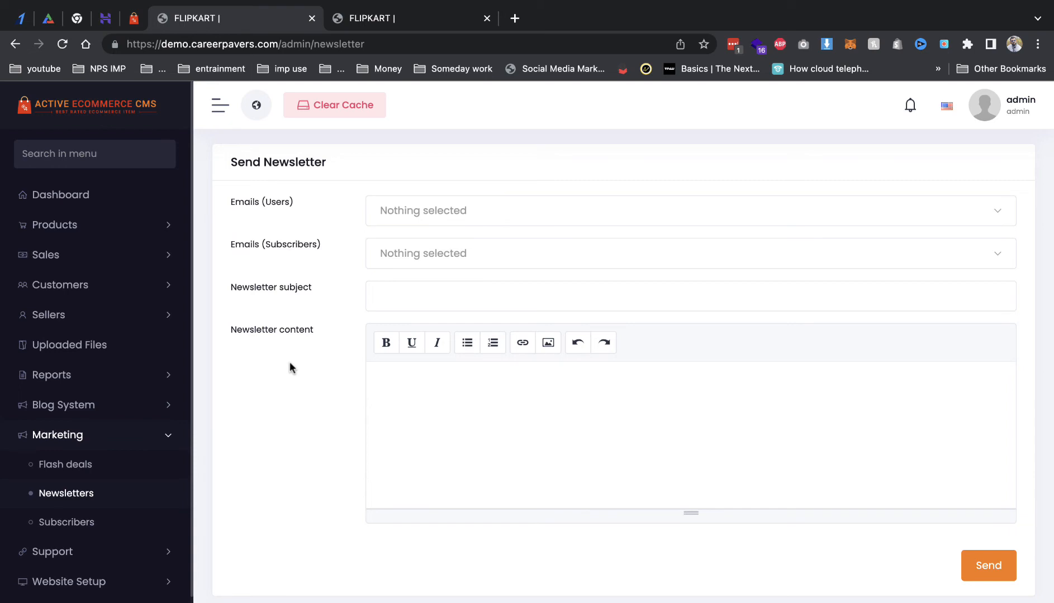
Step: Look over the newsletter's user e-mail and content fields, glancing at the storefront
click(391, 206)
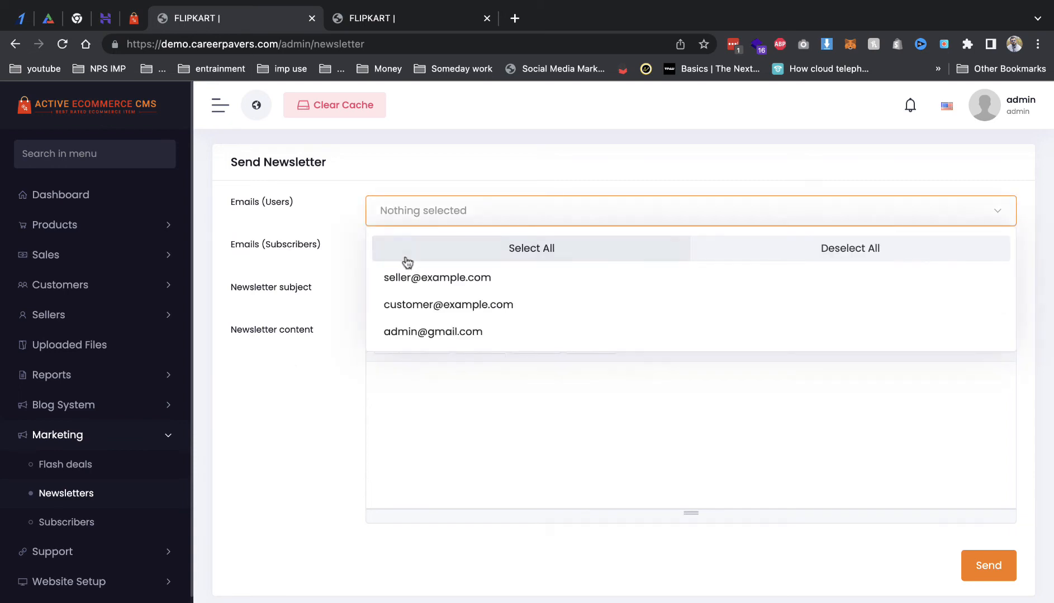
click(436, 404)
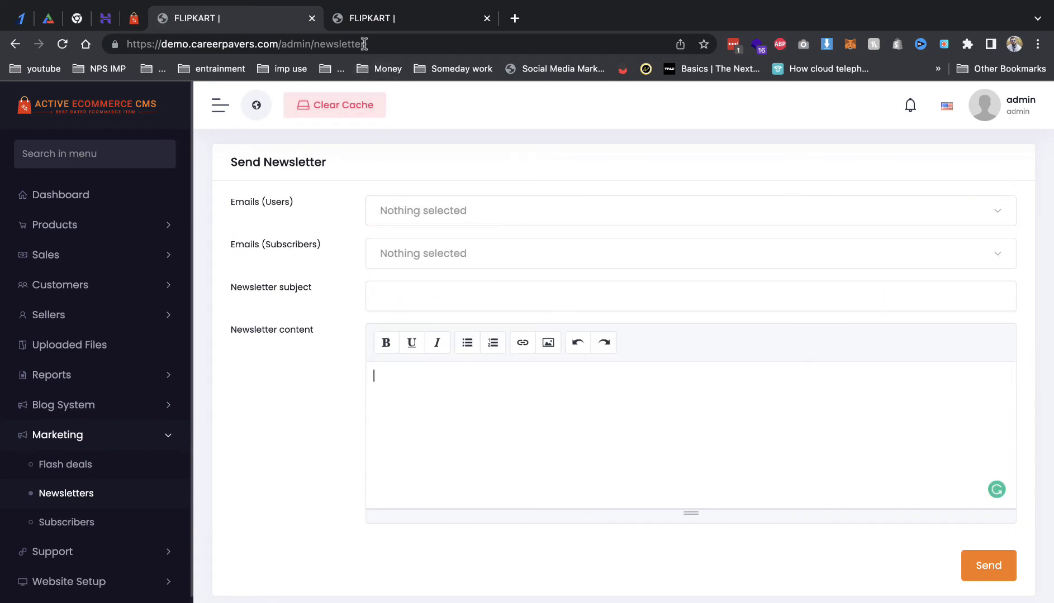
click(363, 26)
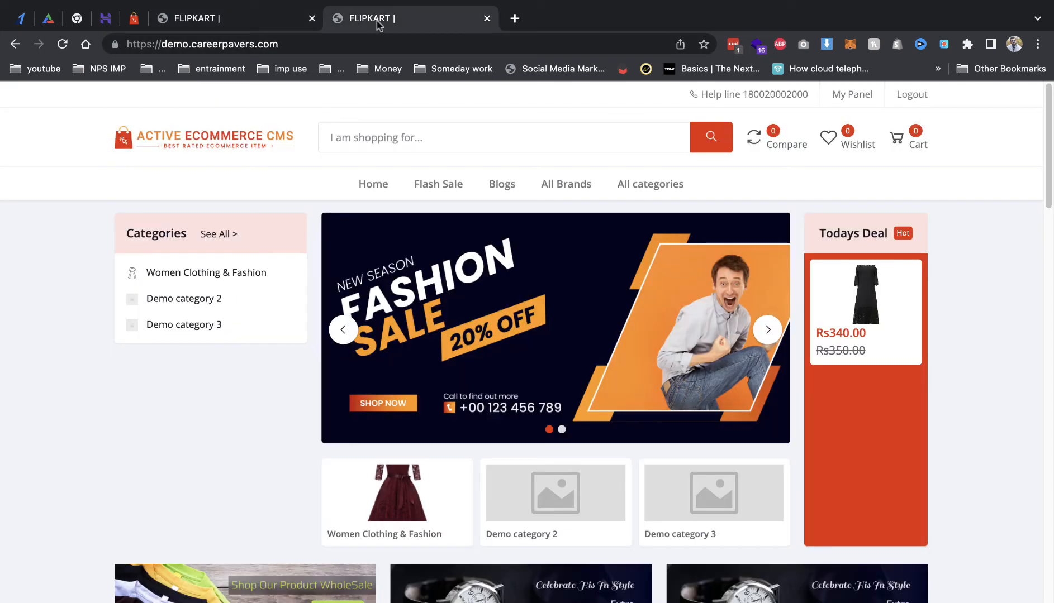
click(278, 23)
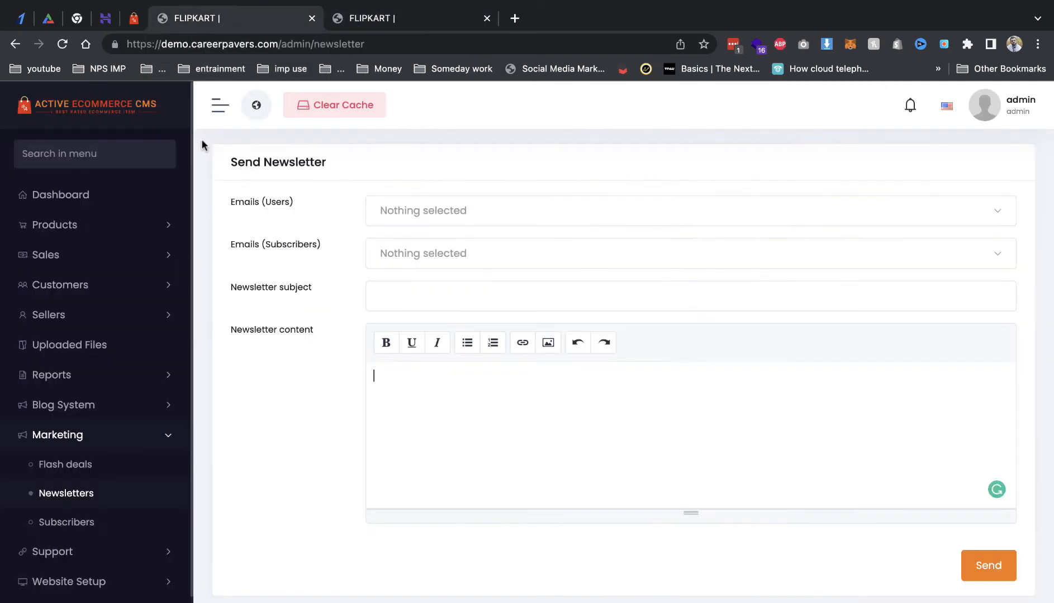
Step: Go to Setup & Configurations > Website Setup > Appearance settings
scroll(99, 447, down, 2)
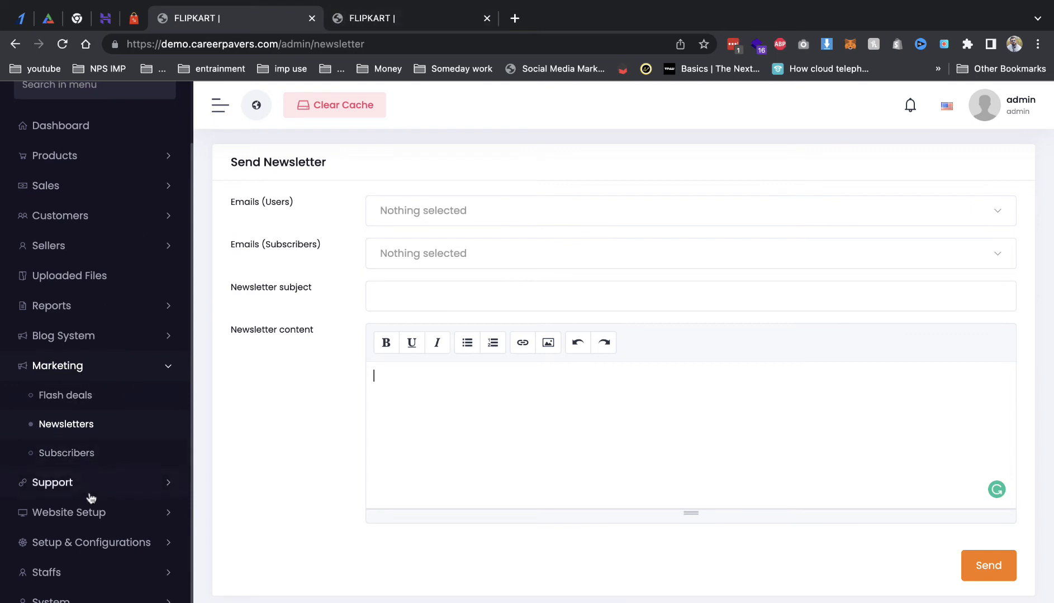
click(122, 545)
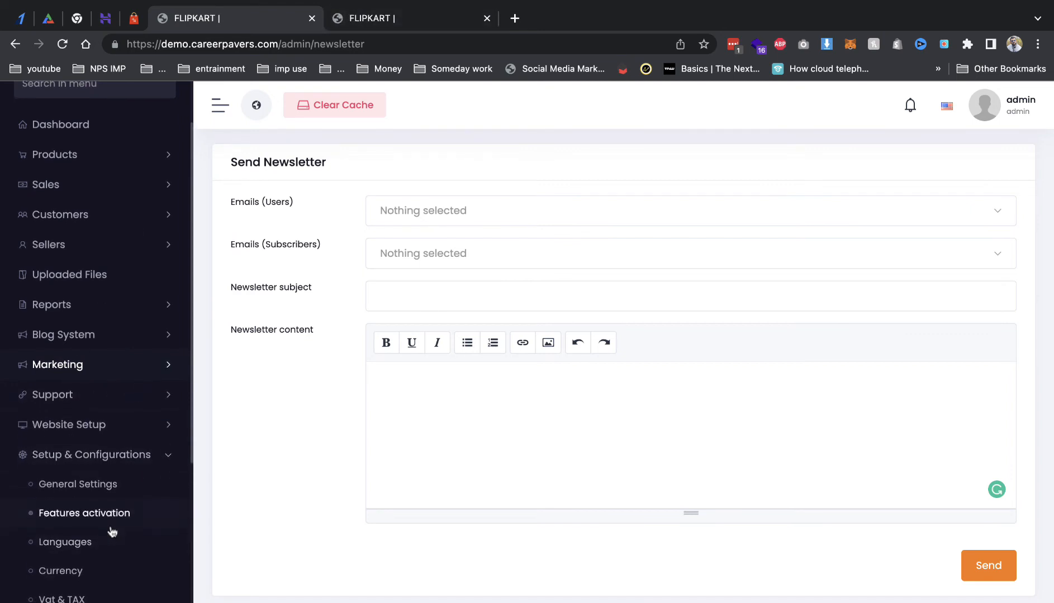
click(98, 427)
click(82, 536)
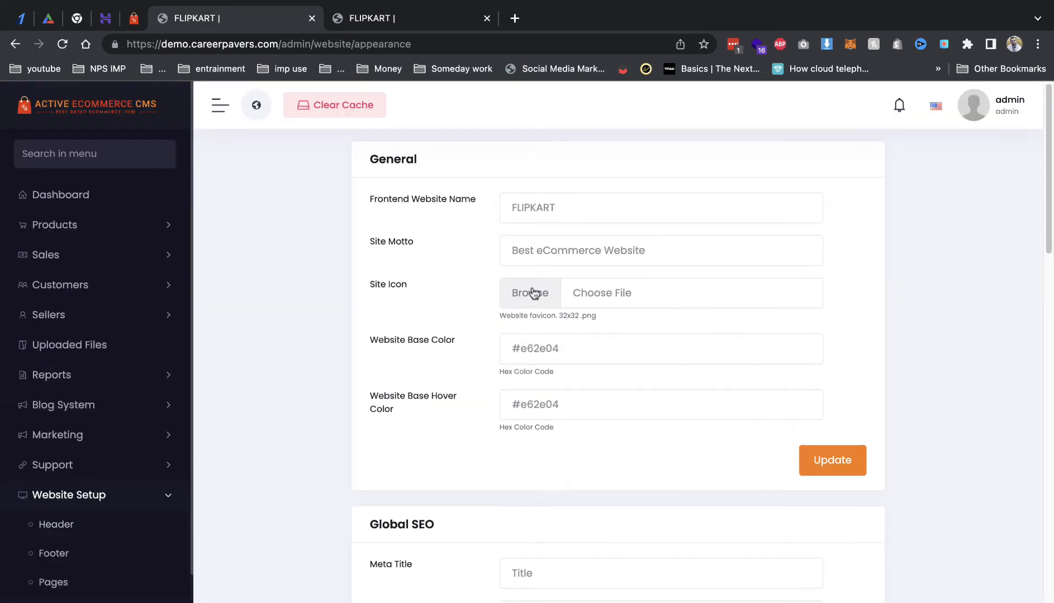
Step: Pick woman-clothes.png as the Site Icon, save, and check it on the storefront
click(531, 294)
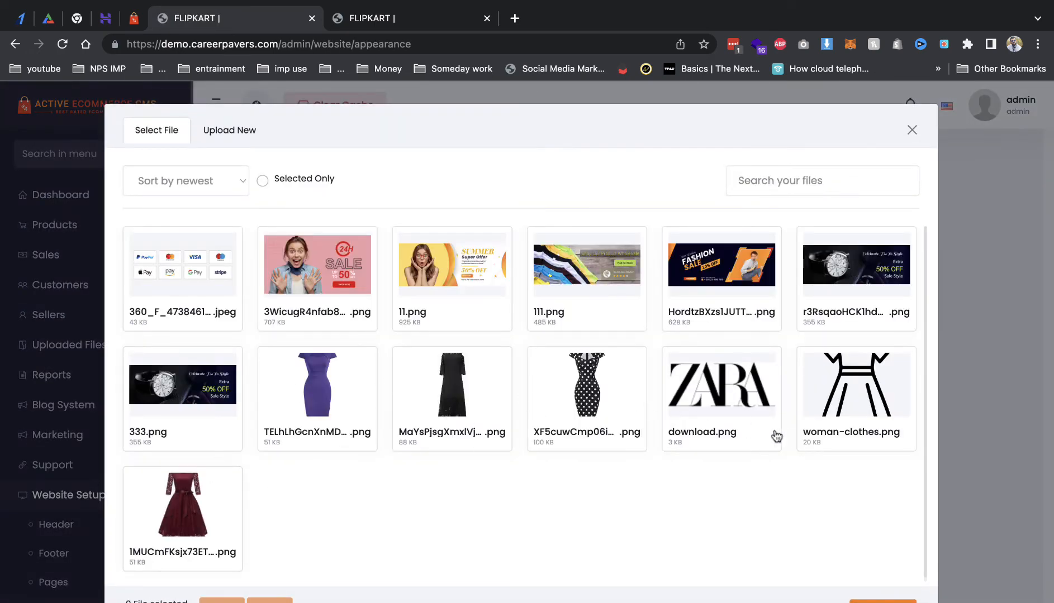
click(718, 409)
click(840, 389)
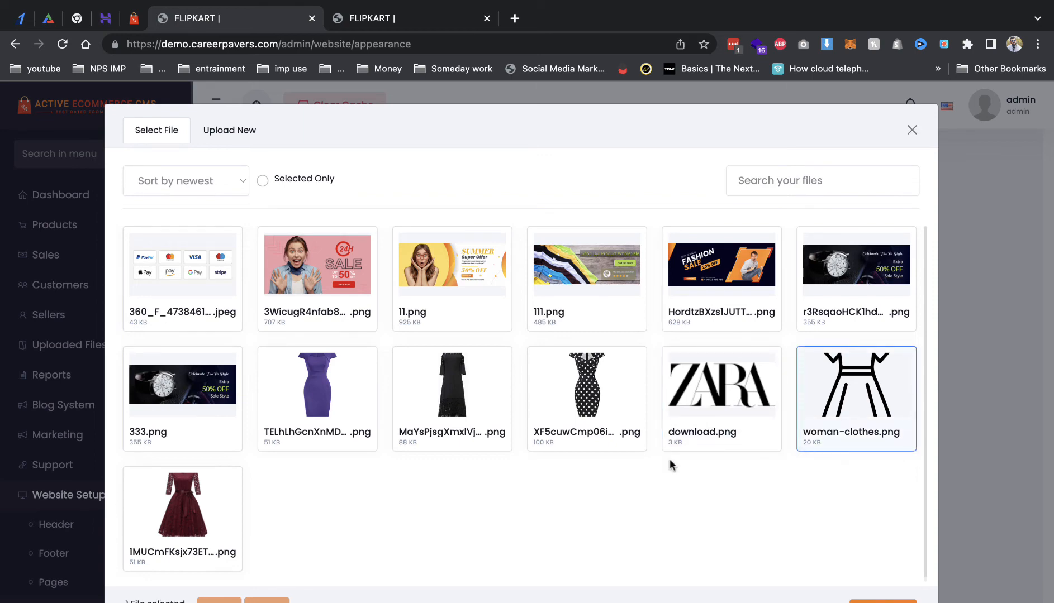
click(883, 601)
scroll(625, 443, down, 15)
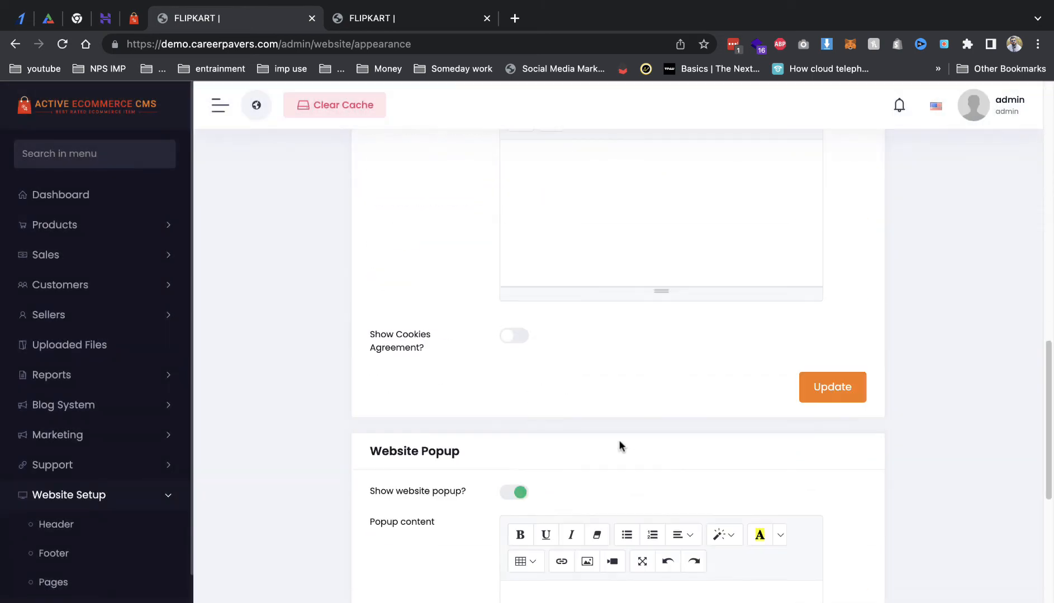
scroll(675, 473, up, 10)
scroll(692, 456, up, 6)
click(849, 597)
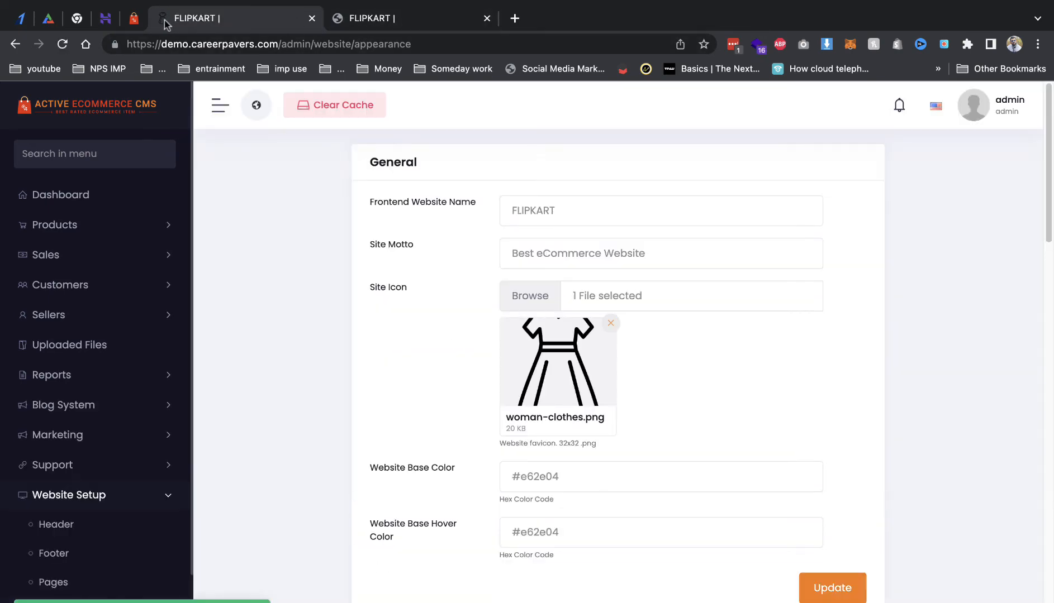
click(337, 20)
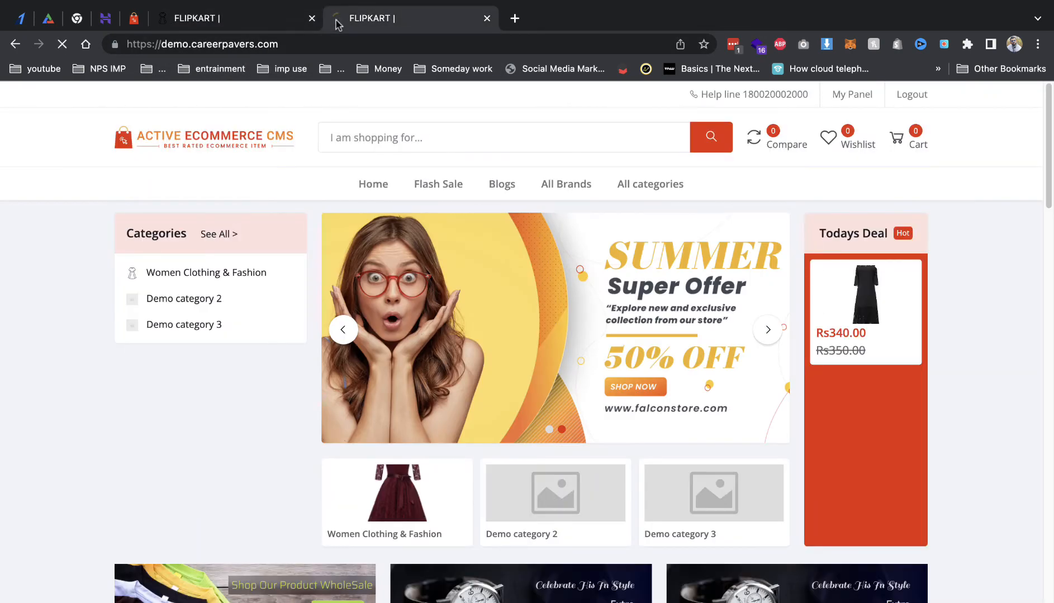
click(262, 23)
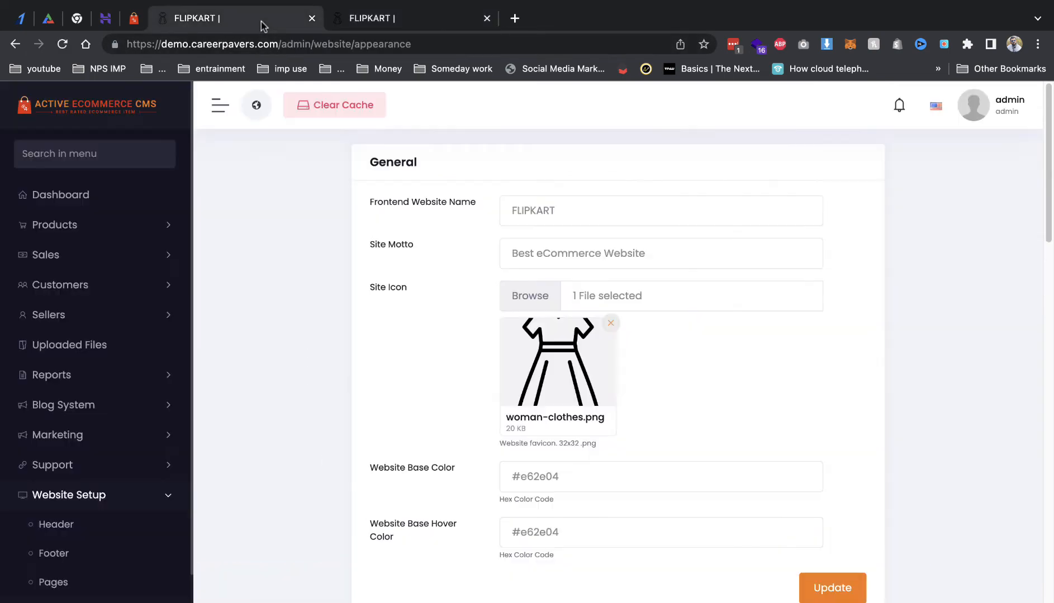
Step: Review the header and footer Custom Script boxes, then expand Setup & Configurations
scroll(570, 329, down, 15)
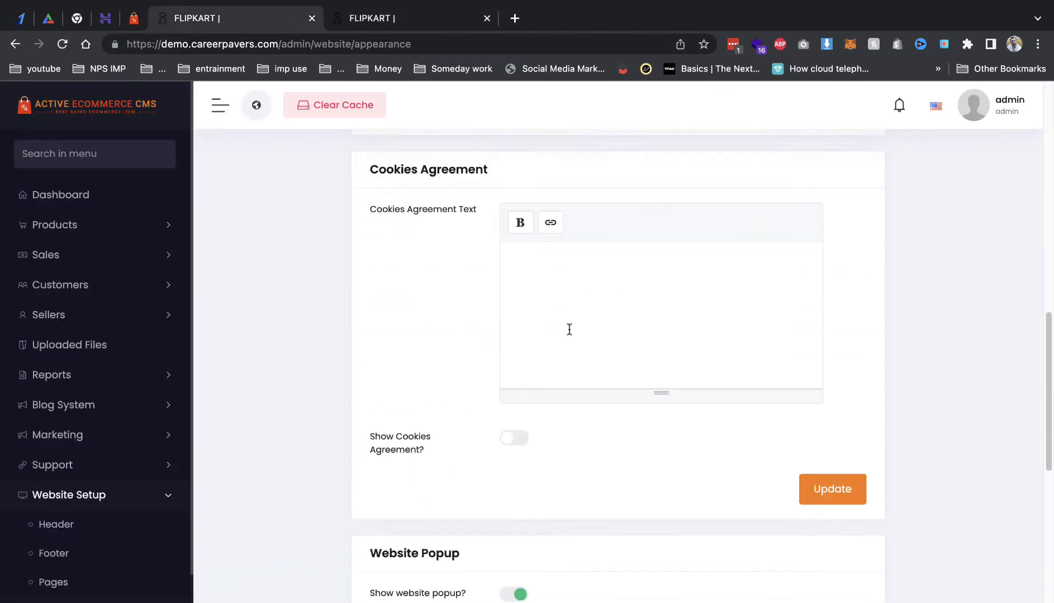
scroll(409, 408, down, 9)
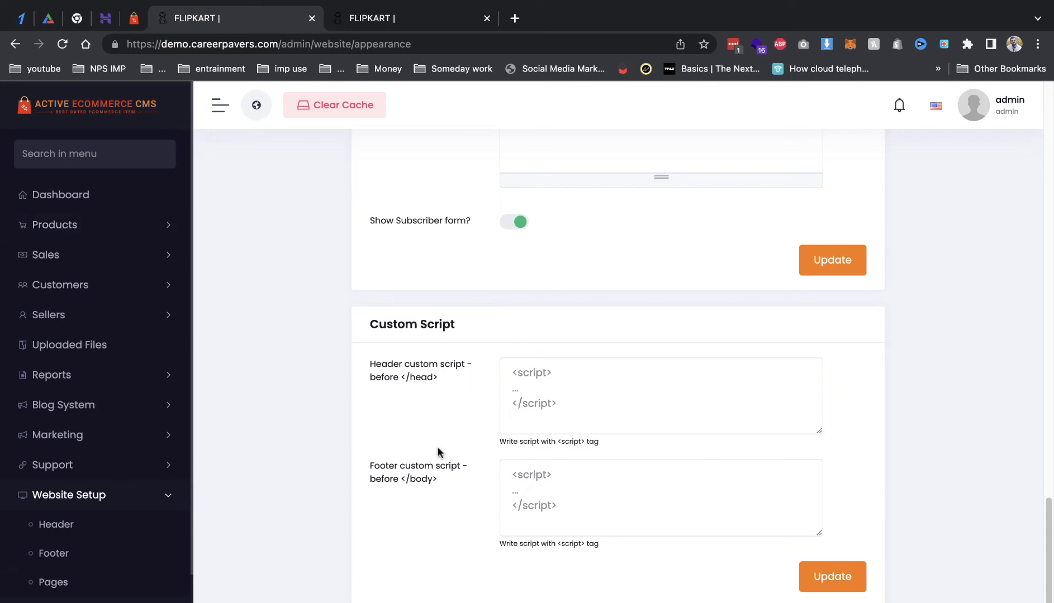
click(517, 392)
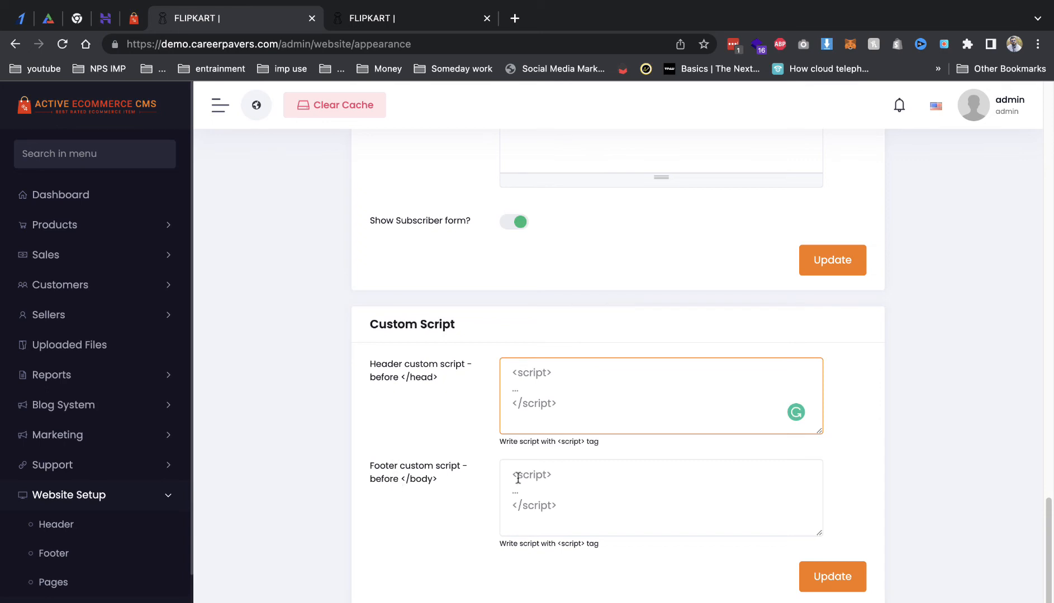
scroll(122, 481, down, 3)
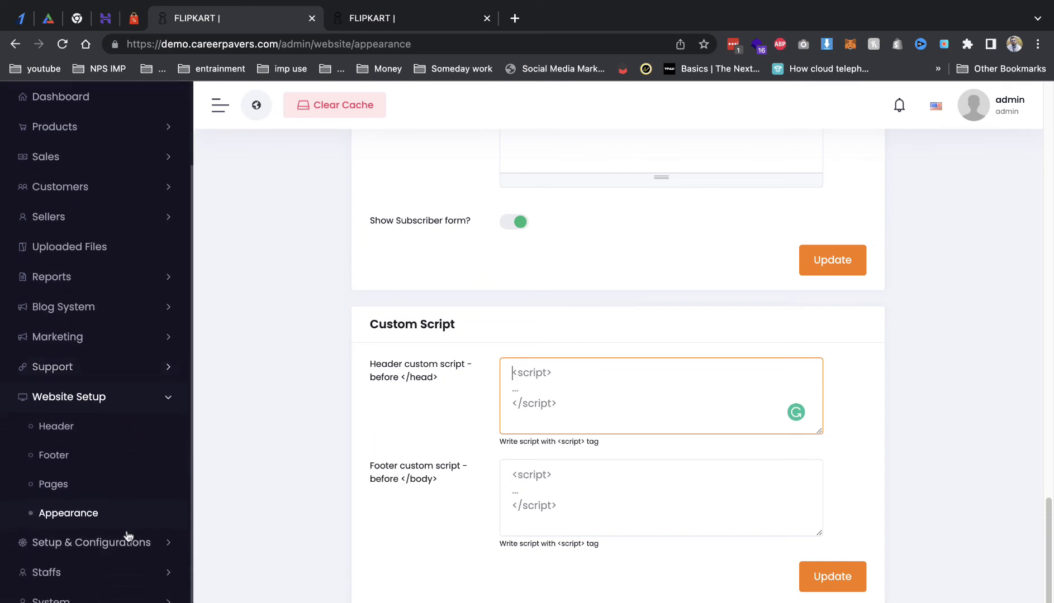
click(133, 542)
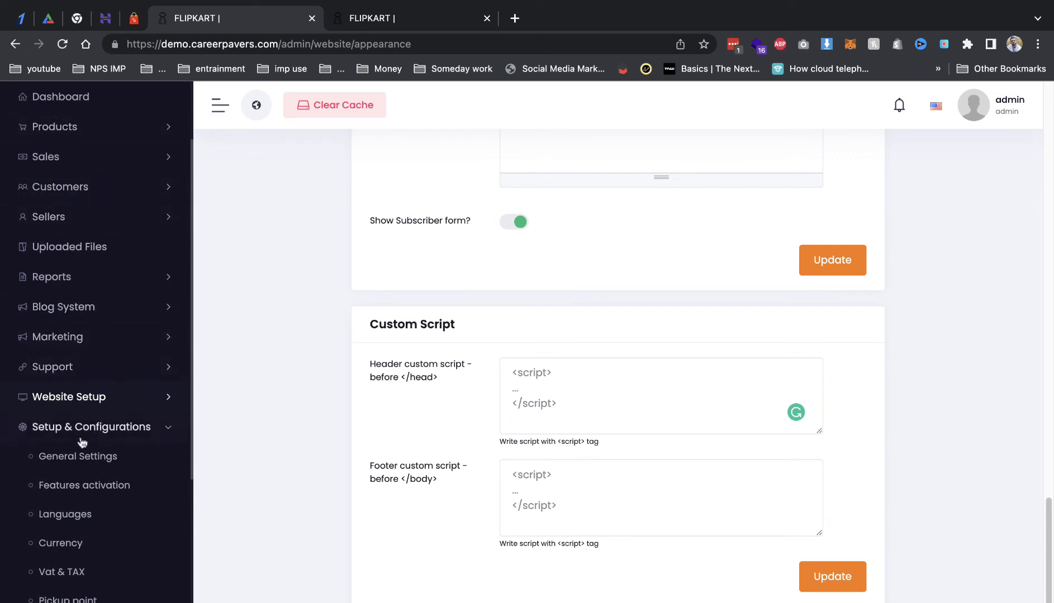
Step: On Features activation, turn on the vendor and coupon systems, leaving the wallet off
click(81, 457)
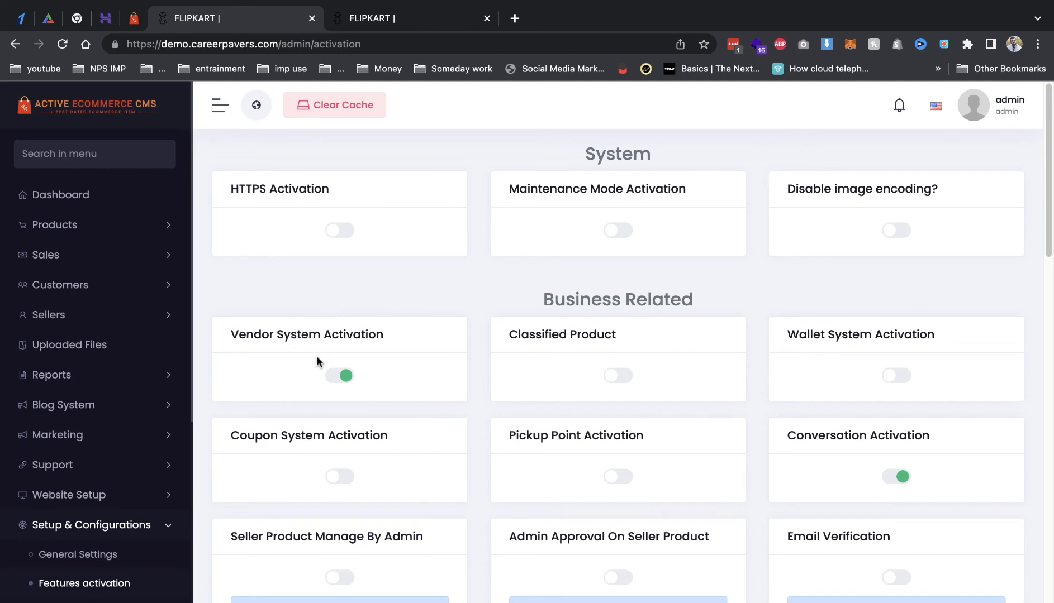
click(345, 376)
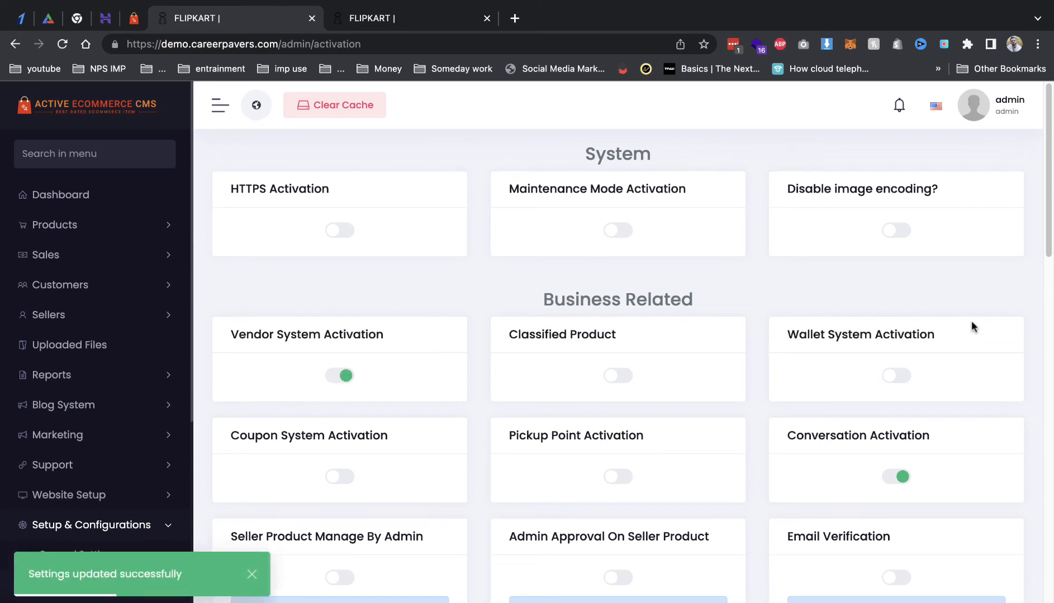
click(897, 376)
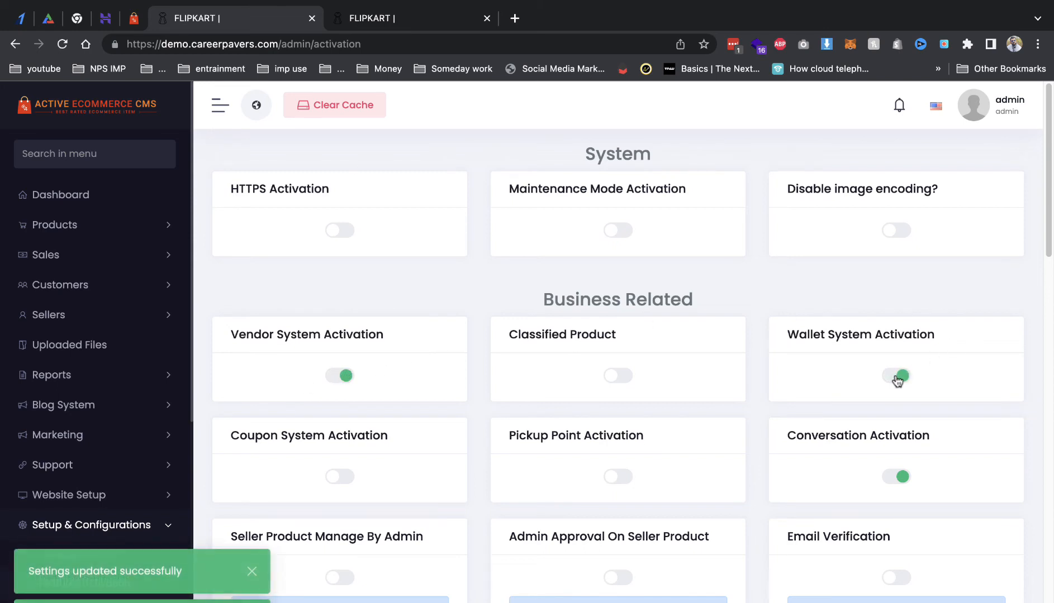
click(897, 376)
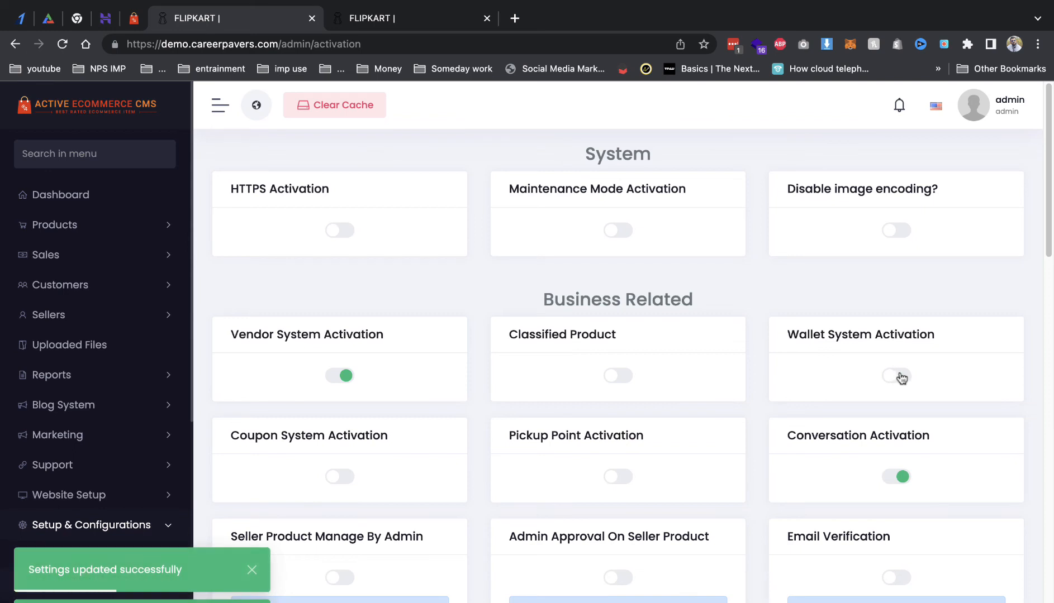
click(350, 482)
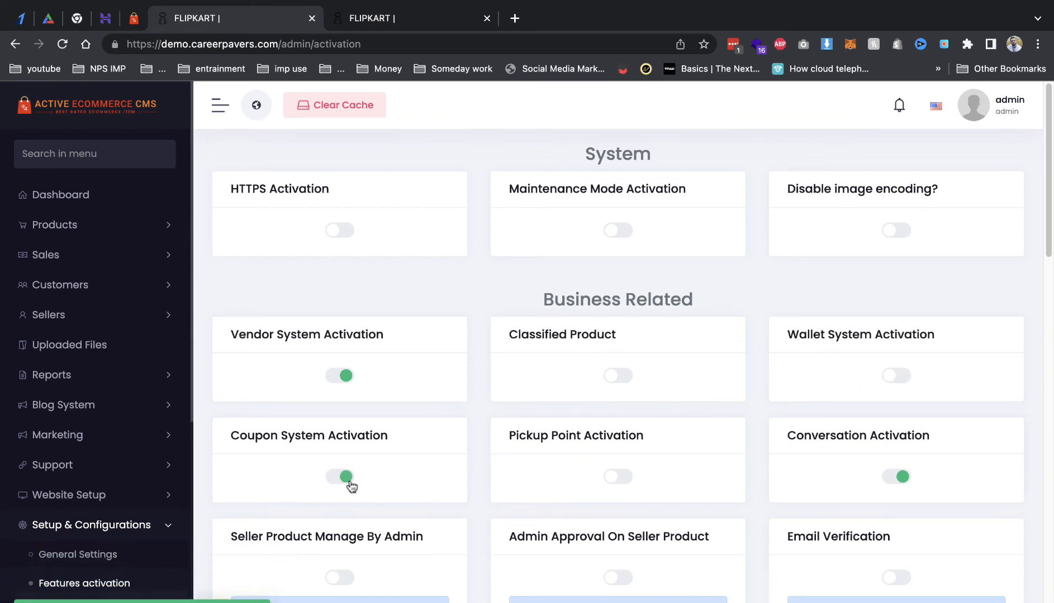
Step: Leave seller product cash-on-delivery and approval off, and turn off the conversation feature
scroll(358, 413, down, 3)
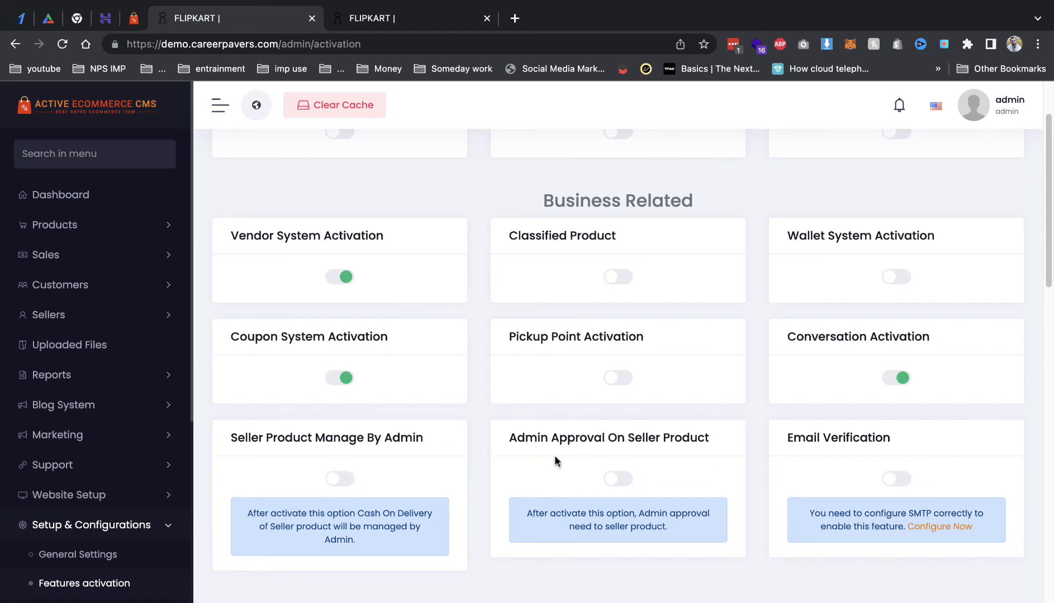
click(347, 486)
click(612, 478)
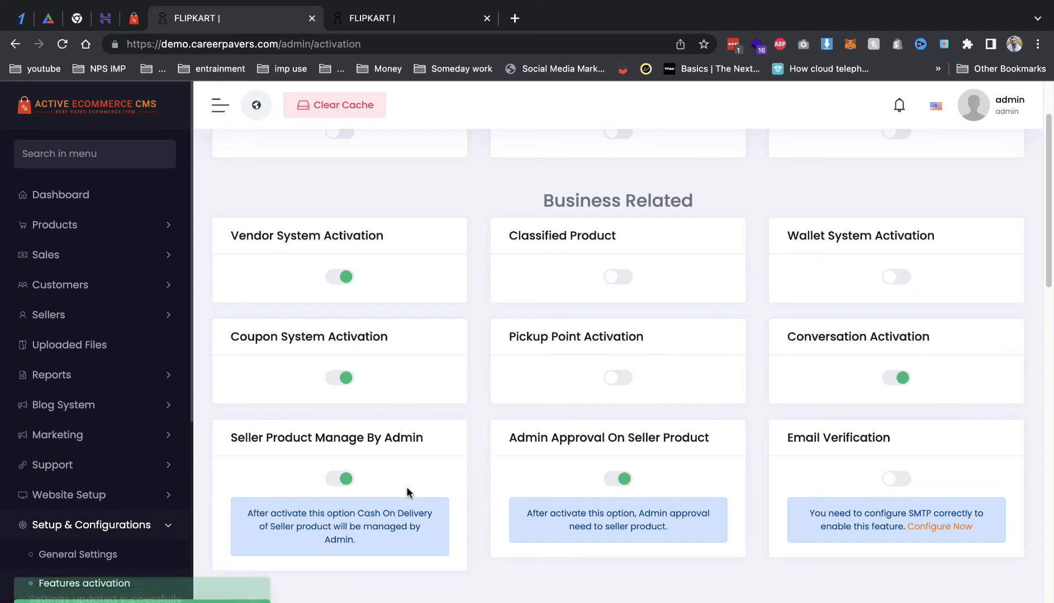
click(341, 483)
click(618, 481)
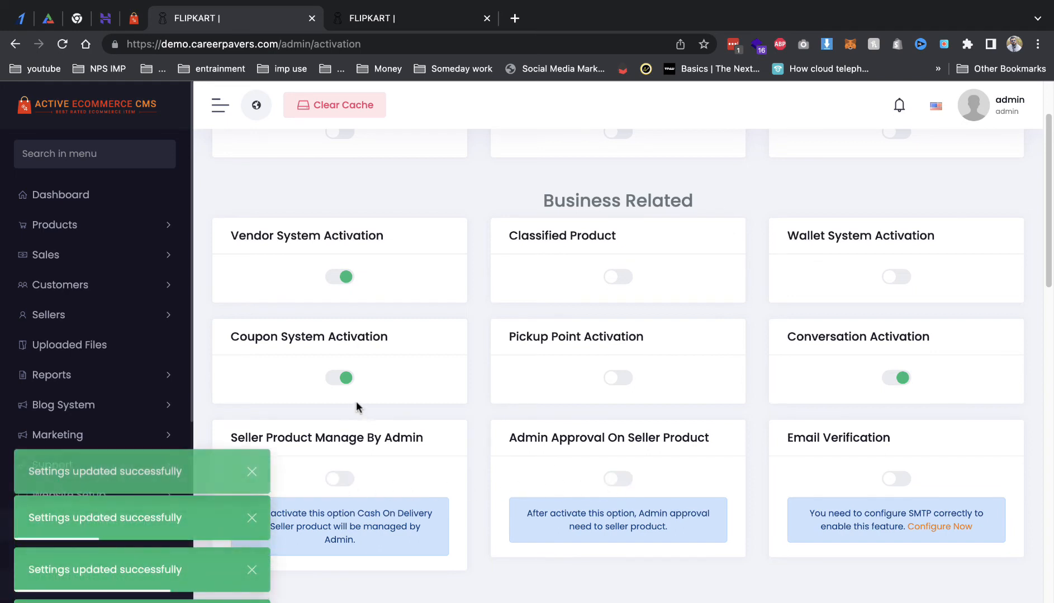
click(894, 380)
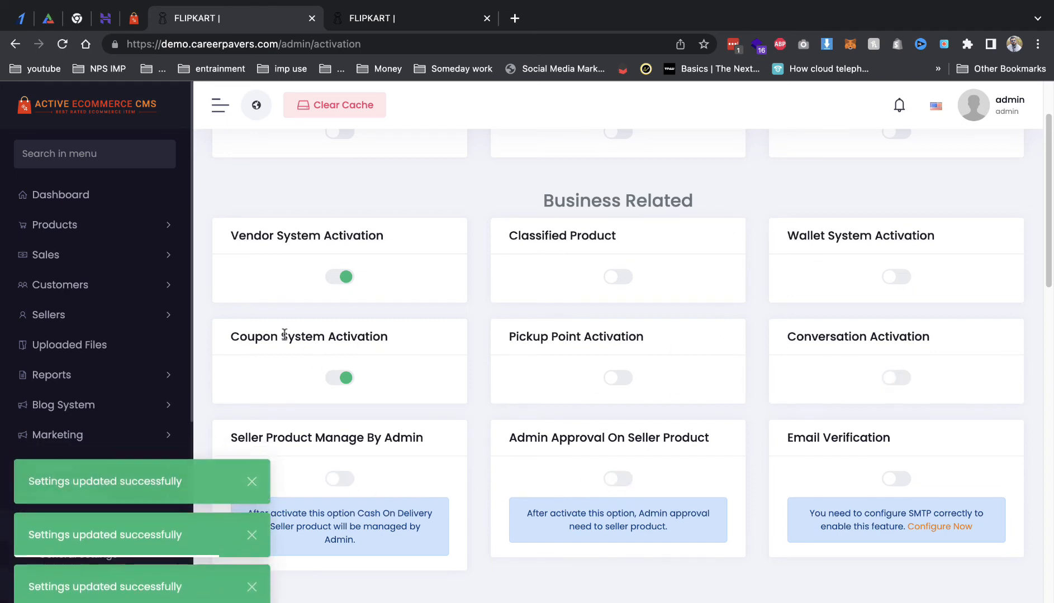
Step: Scroll to the payment section and switch on Razor Pay Activation
drag(273, 338, 410, 342)
scroll(511, 360, down, 2)
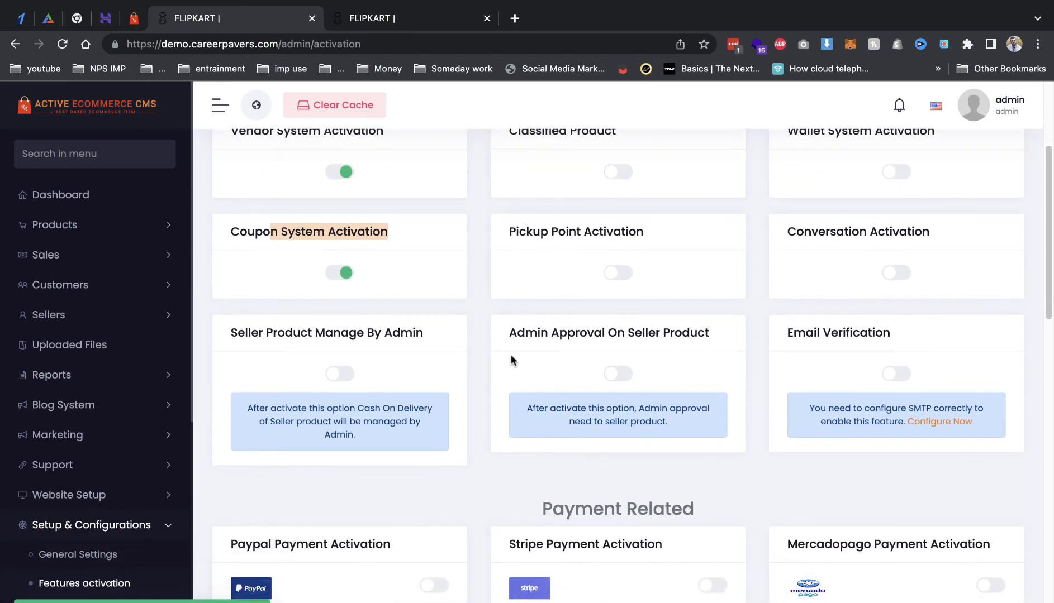
drag(515, 233, 666, 238)
scroll(657, 298, up, 3)
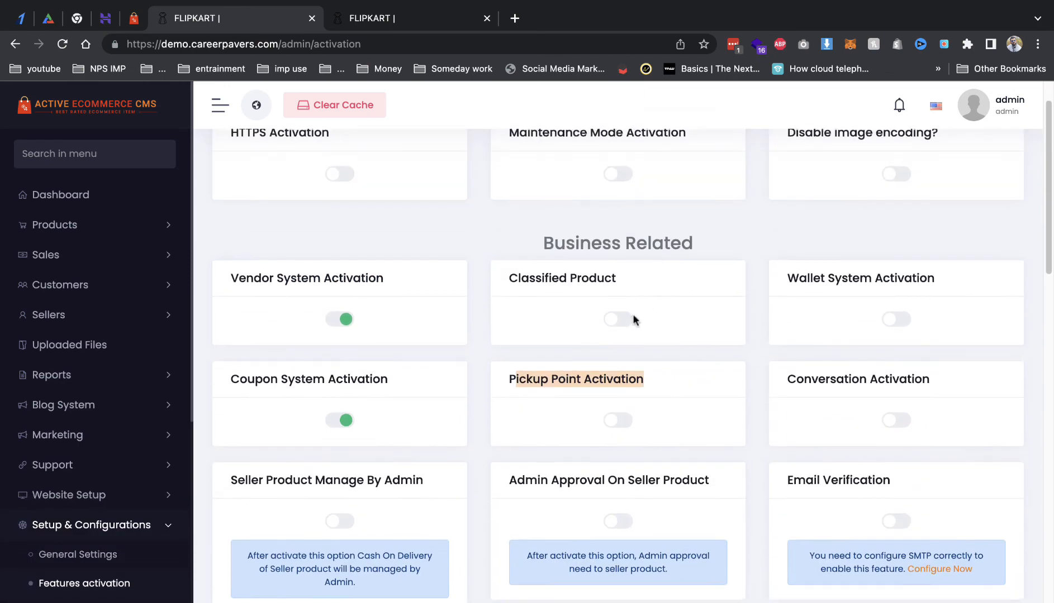
scroll(634, 319, up, 1)
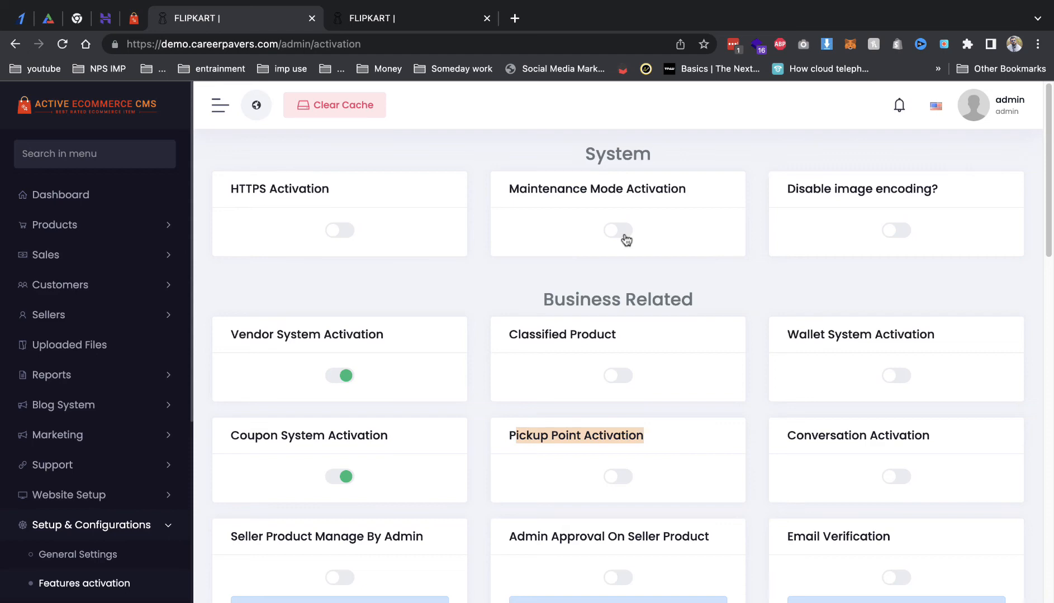
scroll(626, 239, down, 10)
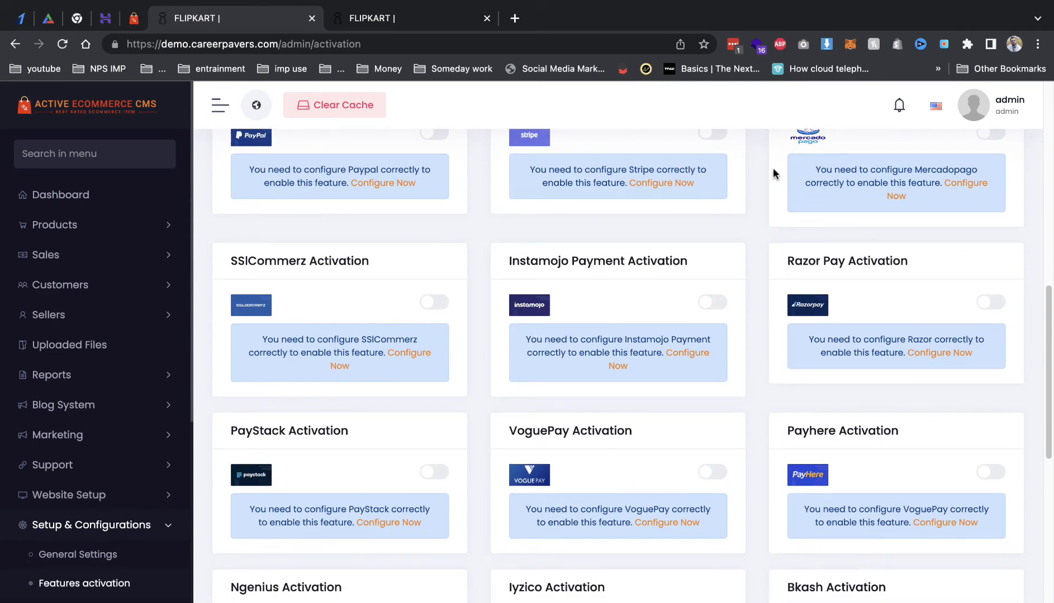
click(989, 303)
Step: Open Razor Pay's credential forms via Configure Now, then switch to the Razorpay dashboard
click(945, 353)
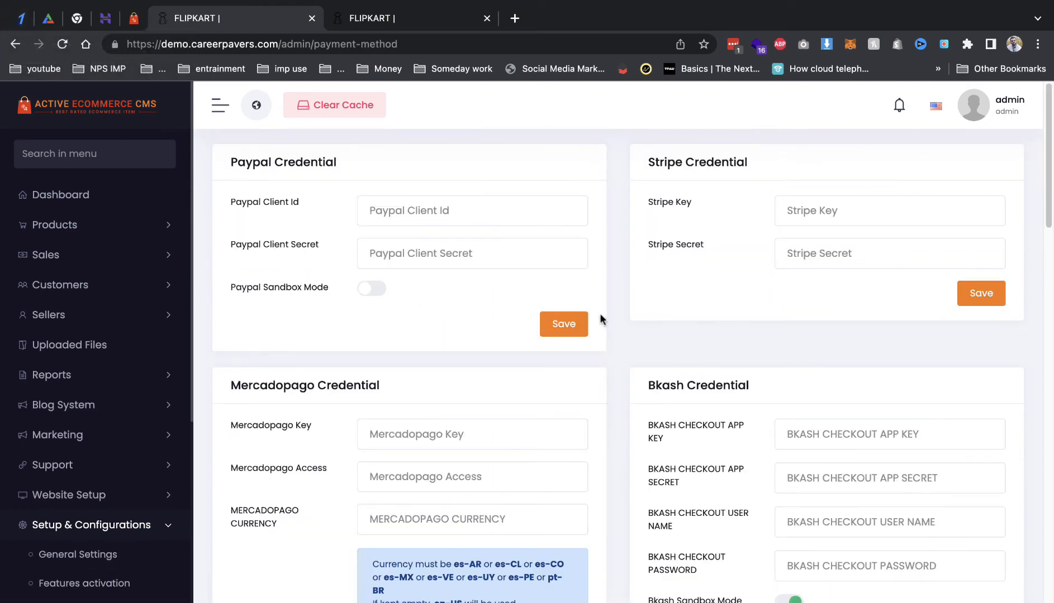
scroll(598, 316, down, 2)
scroll(504, 296, down, 10)
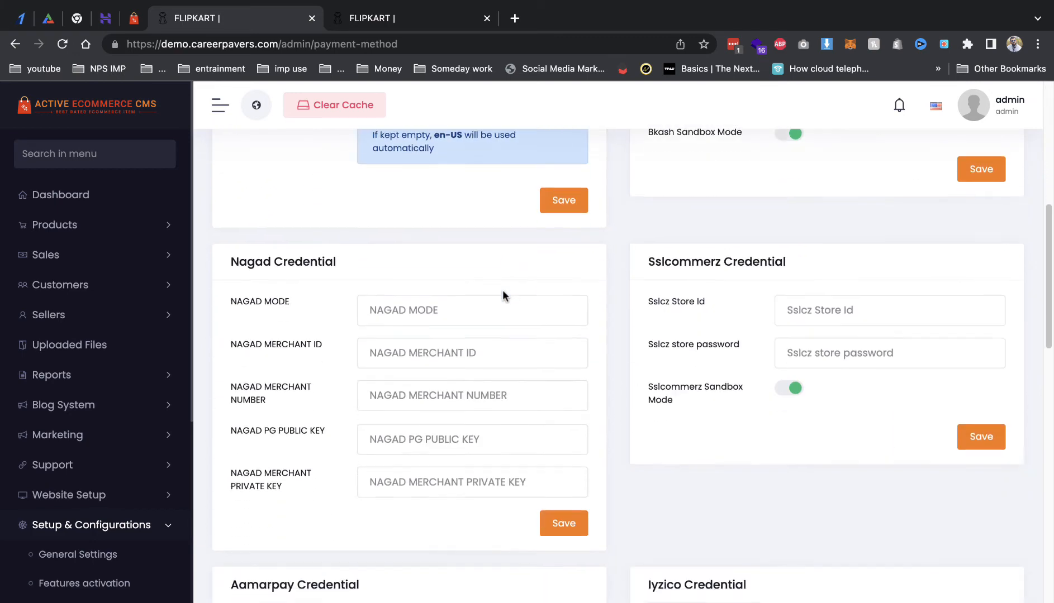
scroll(504, 296, down, 15)
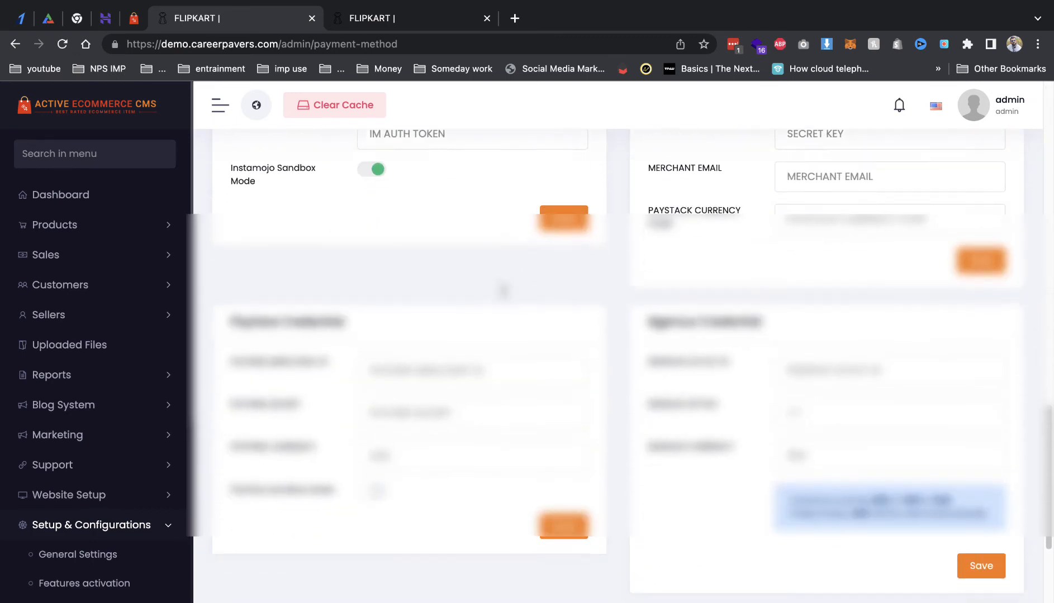
click(28, 21)
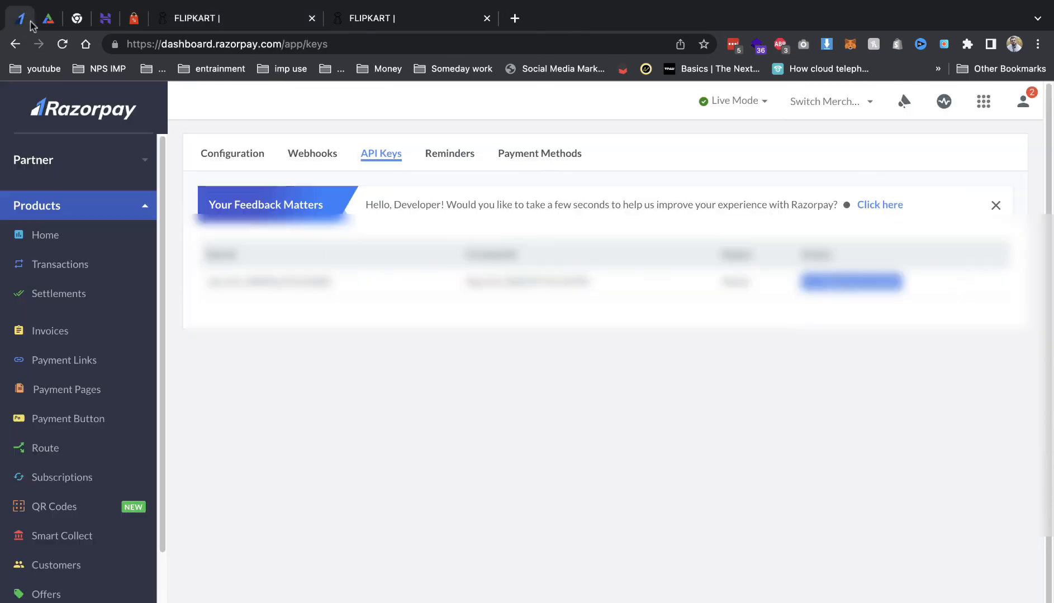
Step: Navigate to Settings > API Keys in the Razorpay Dashboard
click(57, 184)
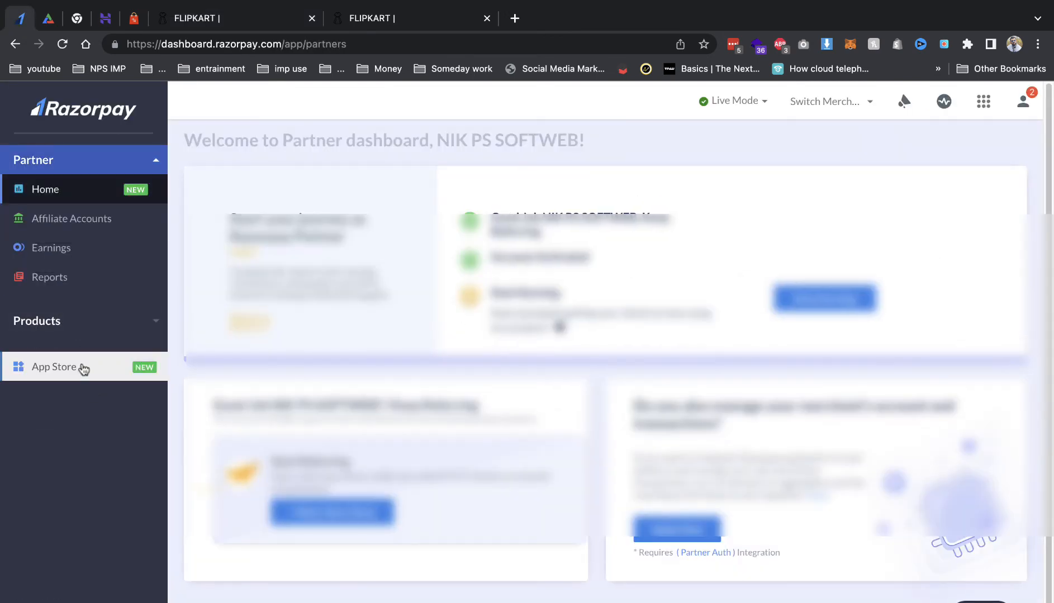
click(15, 44)
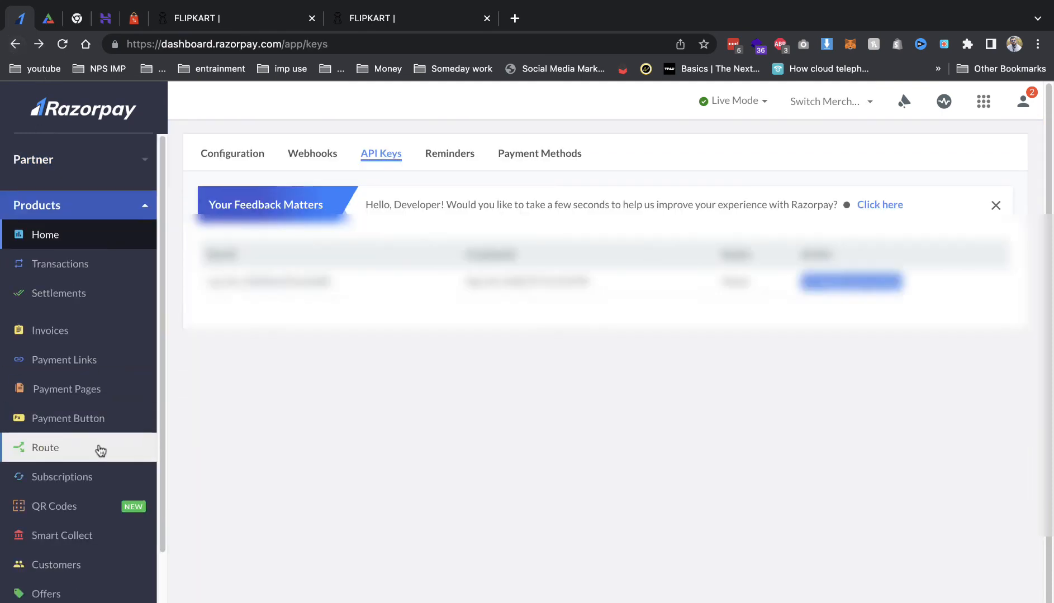
scroll(68, 503, down, 5)
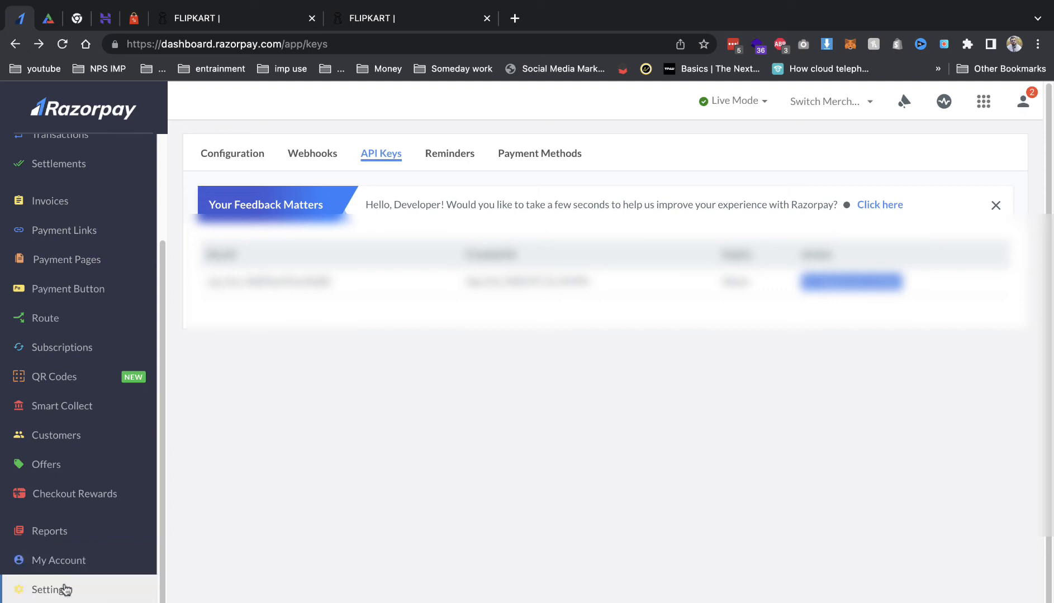
click(63, 588)
click(373, 159)
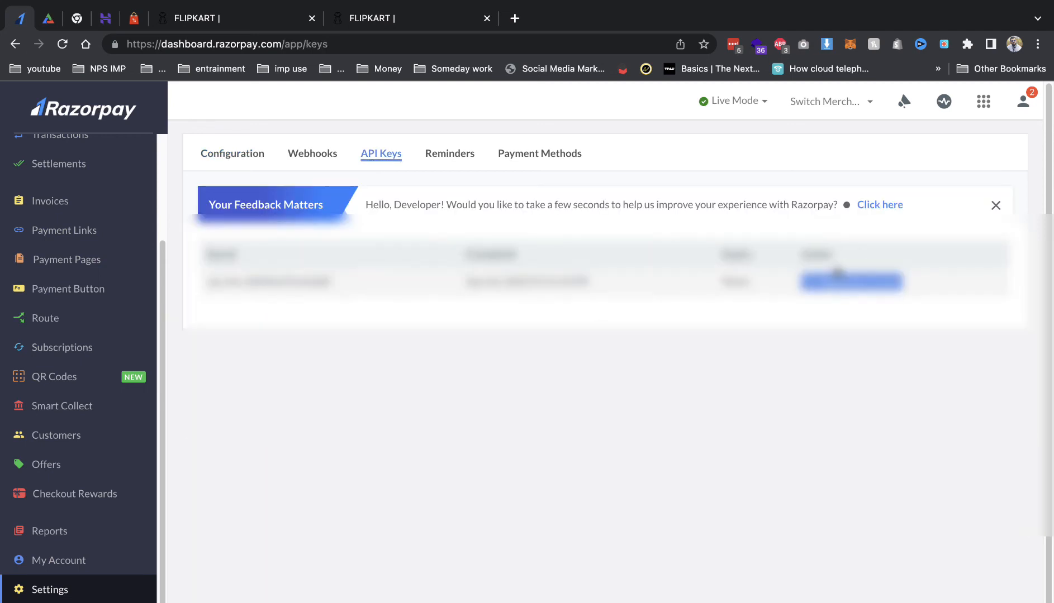
Step: Regenerate the API key, confirm with OK, and copy the new Key Id
click(833, 281)
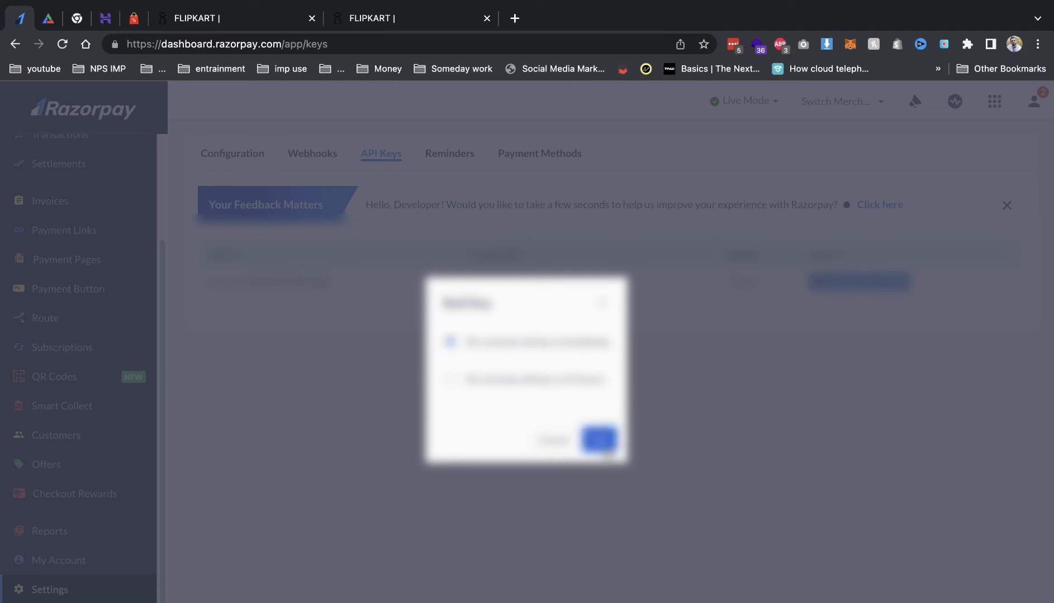
click(611, 452)
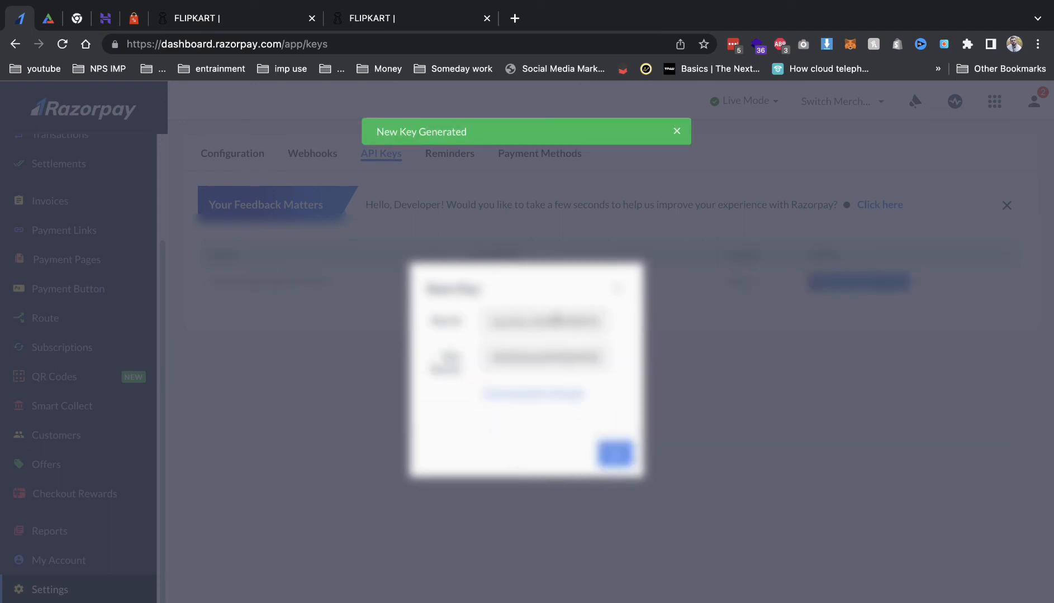
double_click(557, 320)
click(374, 19)
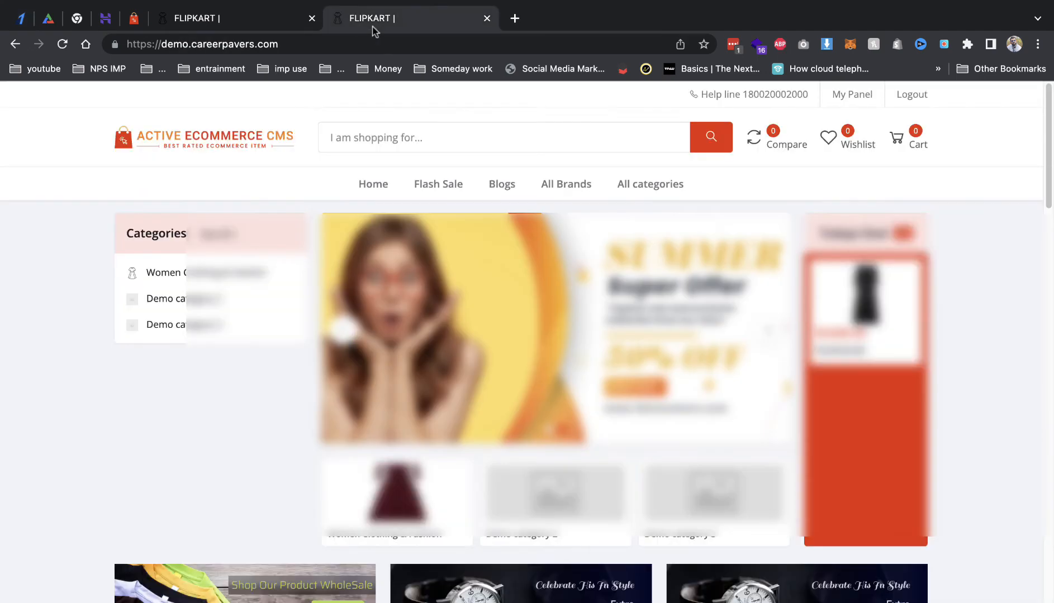
Step: Paste the new Razorpay Key Id and Key Secret into the RazorPay Credential fields and save
click(260, 18)
click(789, 386)
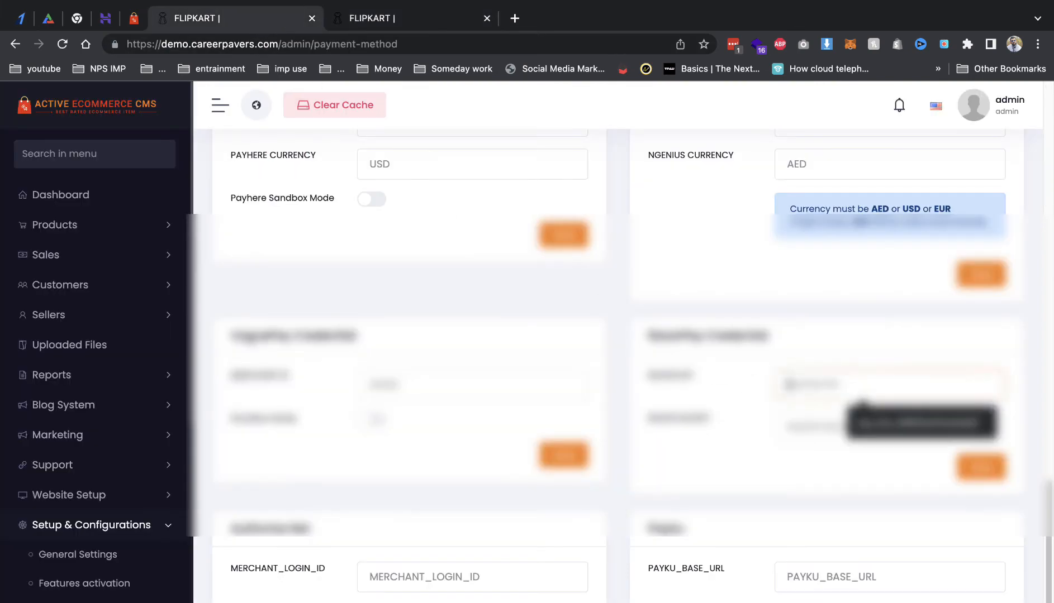
key(super+v)
click(25, 16)
double_click(515, 352)
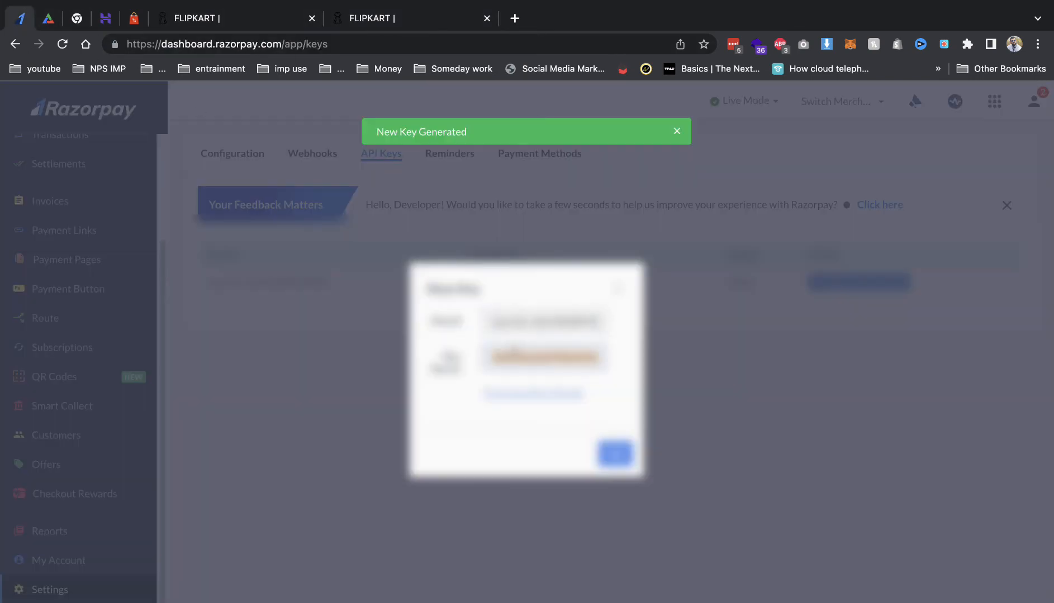
click(241, 18)
click(888, 427)
key(super+v)
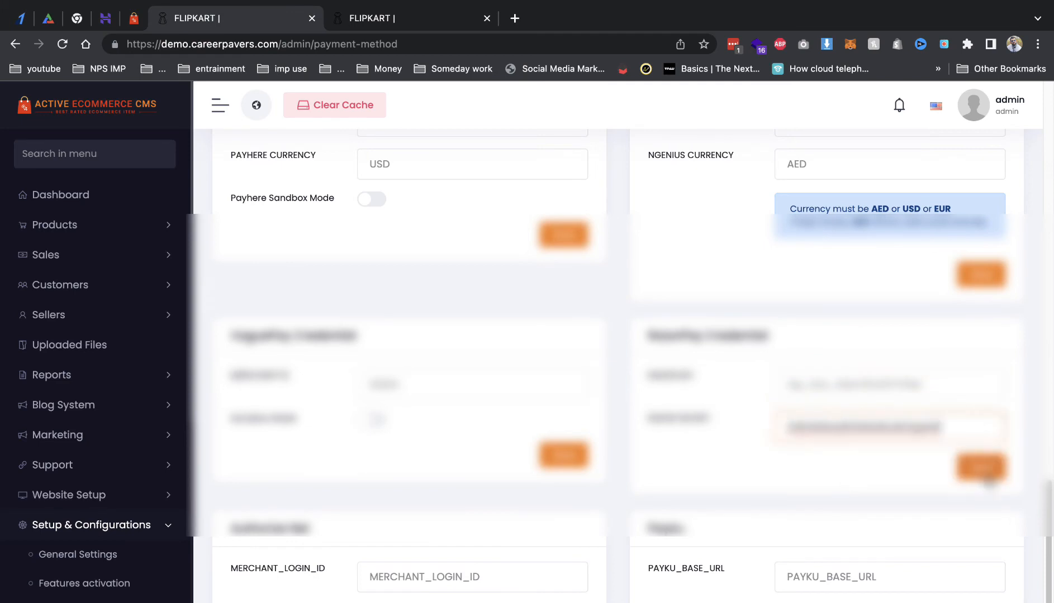
click(988, 478)
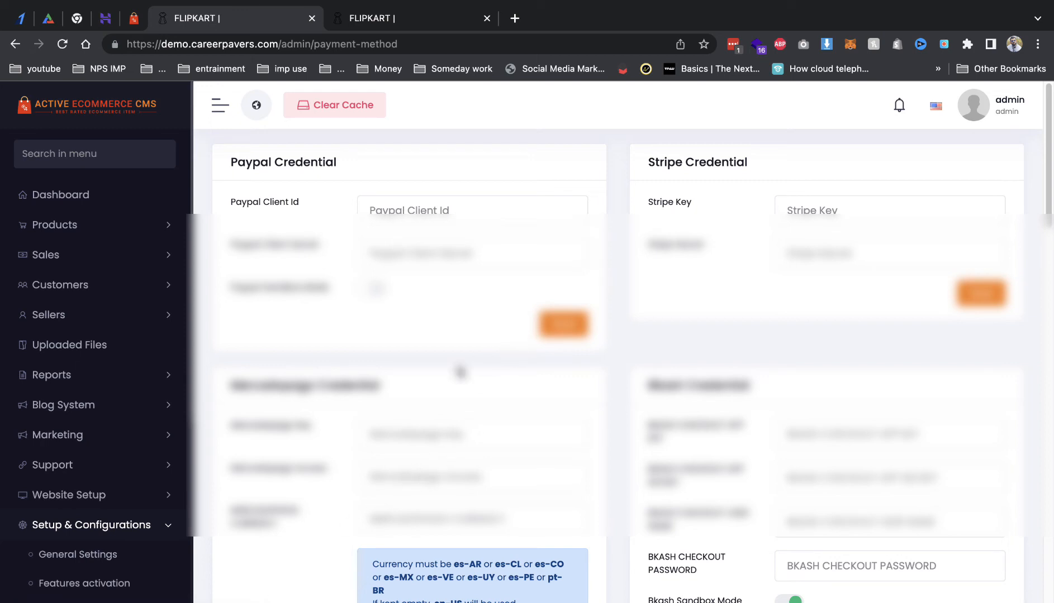
scroll(341, 423, down, 5)
scroll(103, 503, down, 5)
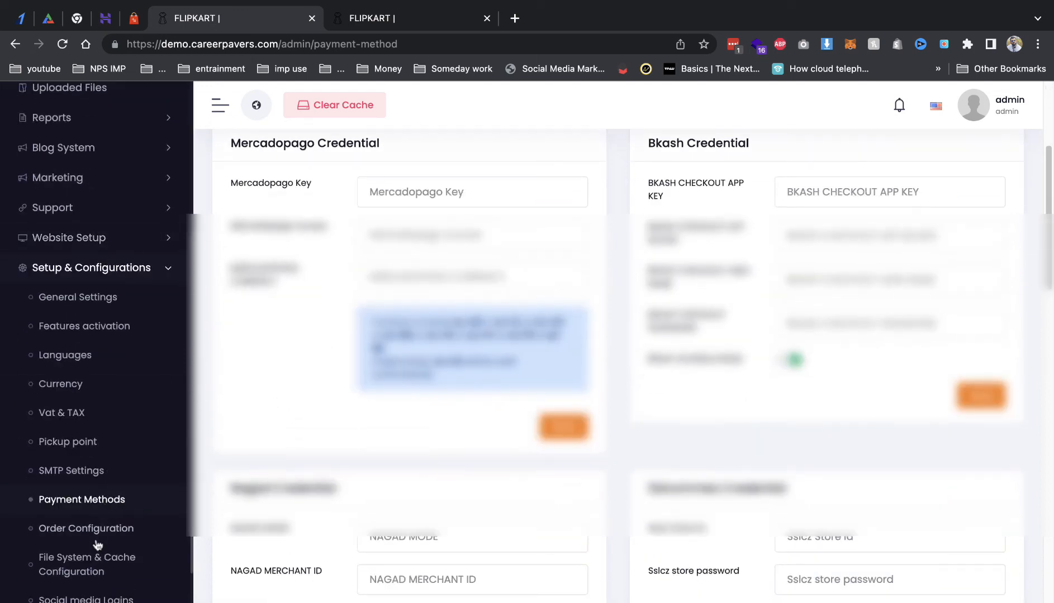
Step: Scroll through Order Configuration settings, then open Shipping > Shipping Configuration
click(102, 531)
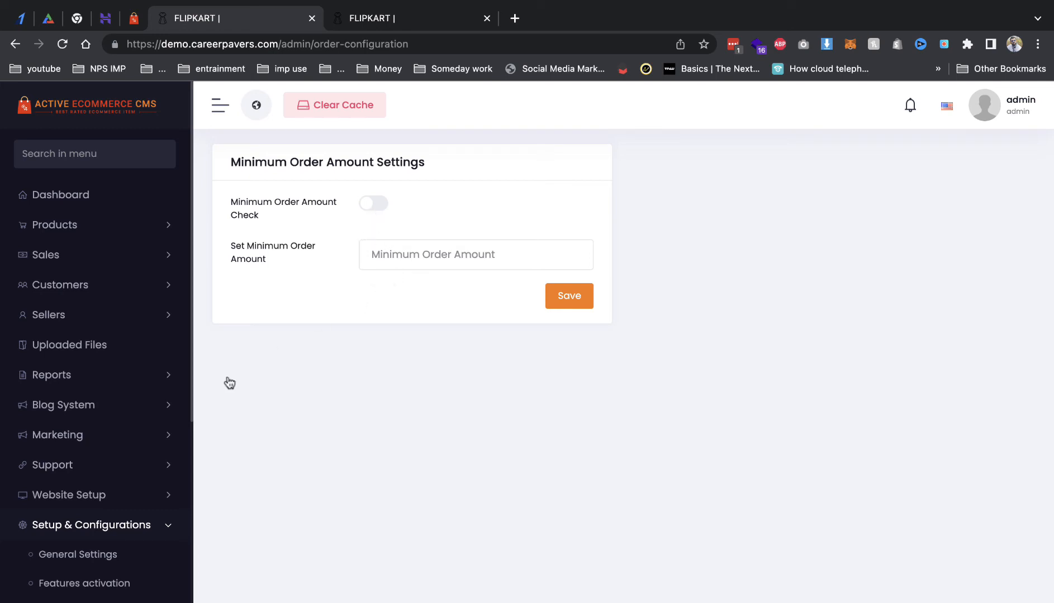
scroll(176, 424, down, 3)
scroll(117, 383, down, 5)
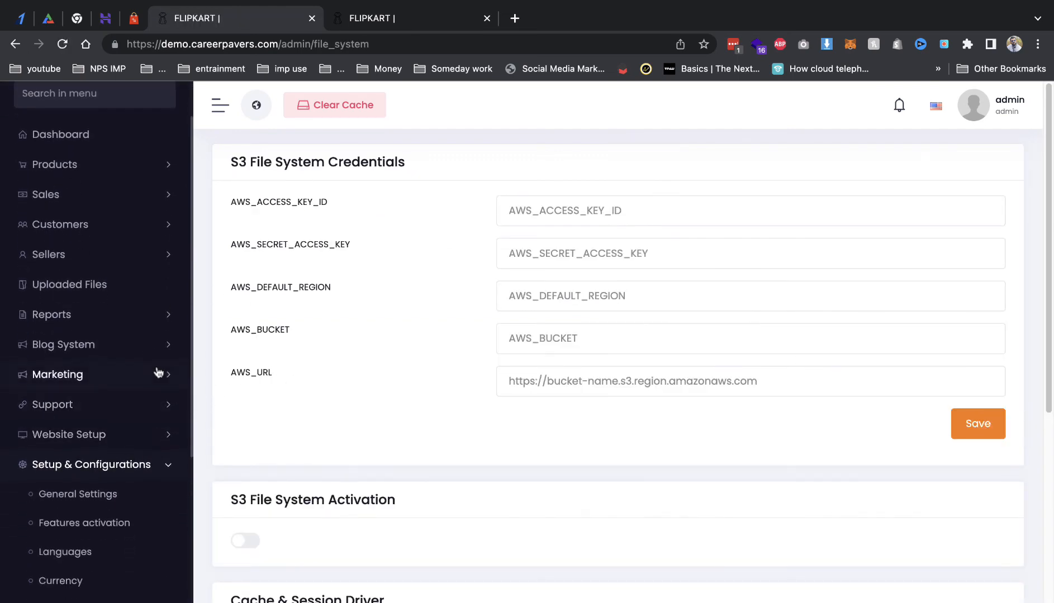
scroll(90, 494, down, 5)
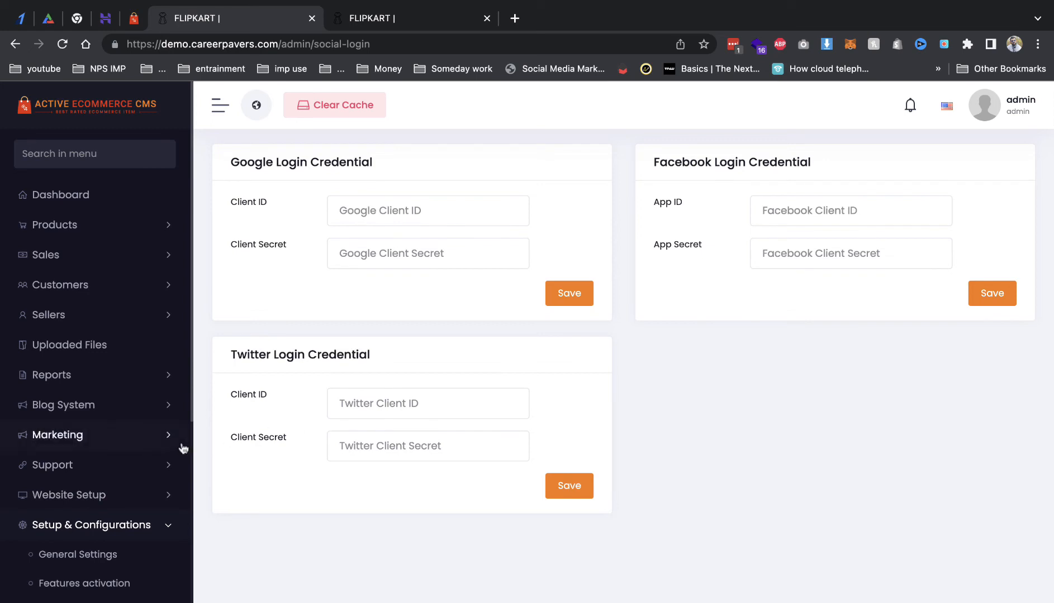
scroll(183, 448, down, 1)
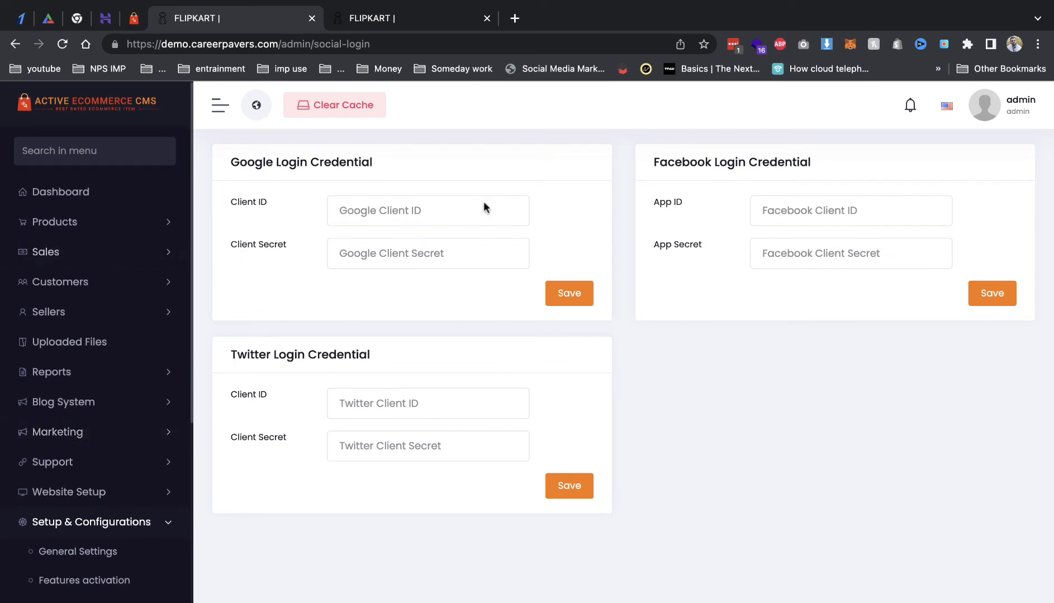
scroll(56, 469, down, 7)
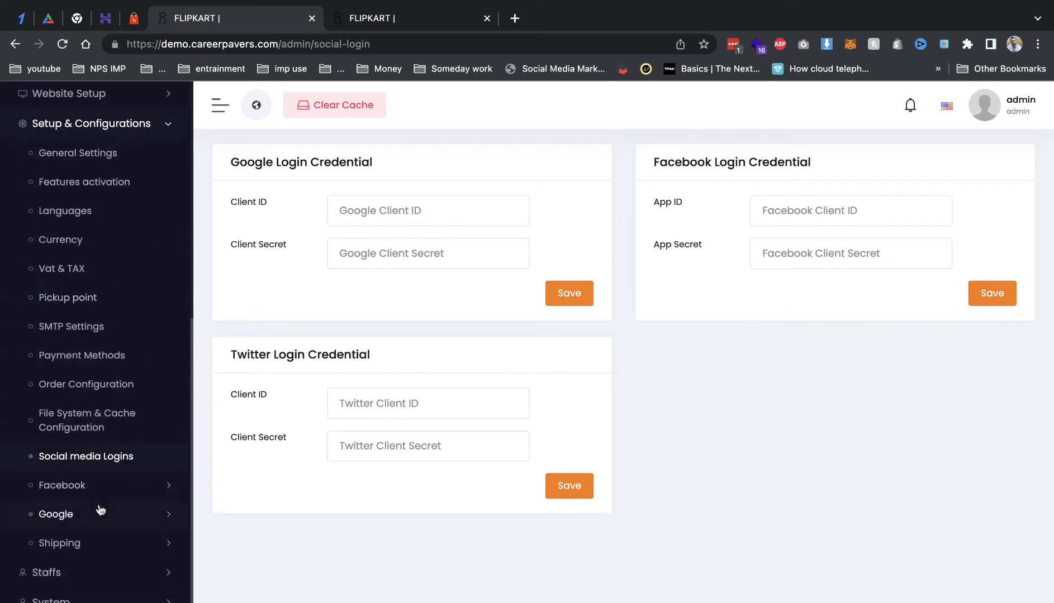
click(88, 548)
click(91, 576)
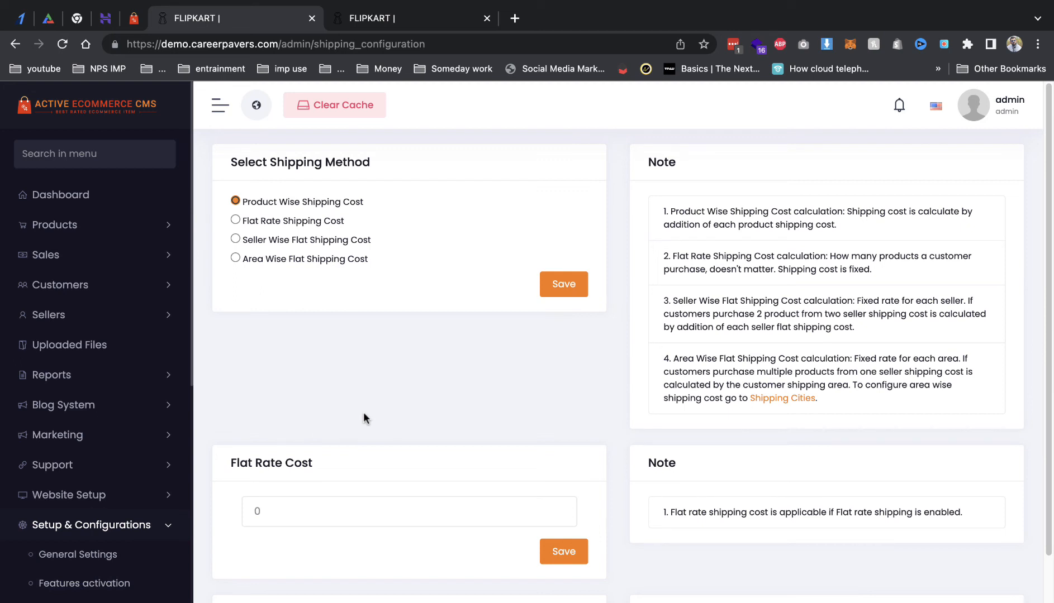
Step: Select flat rate shipping cost and save it
click(302, 216)
click(565, 552)
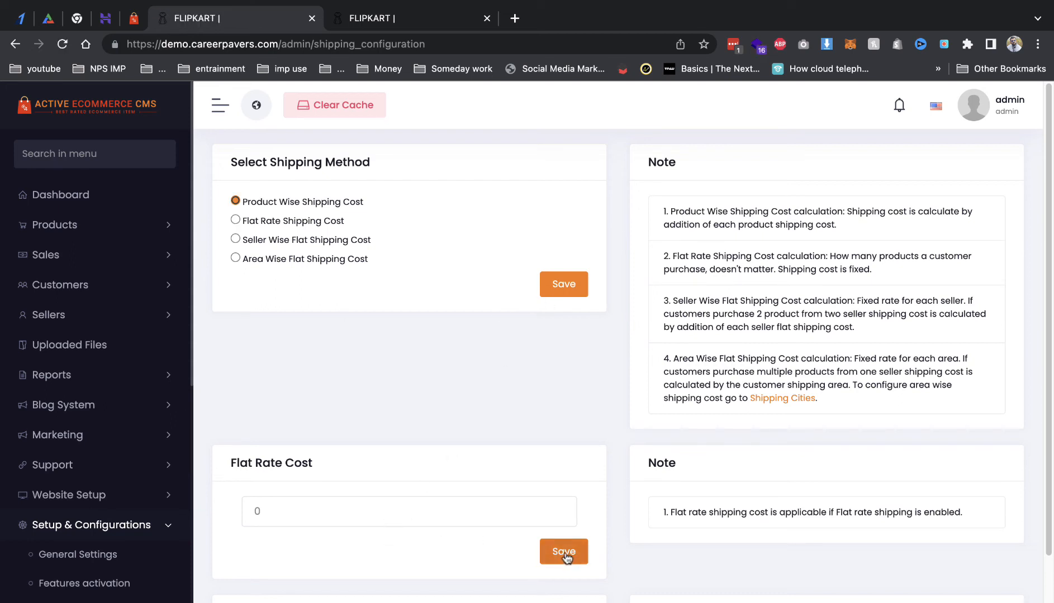
scroll(273, 481, down, 3)
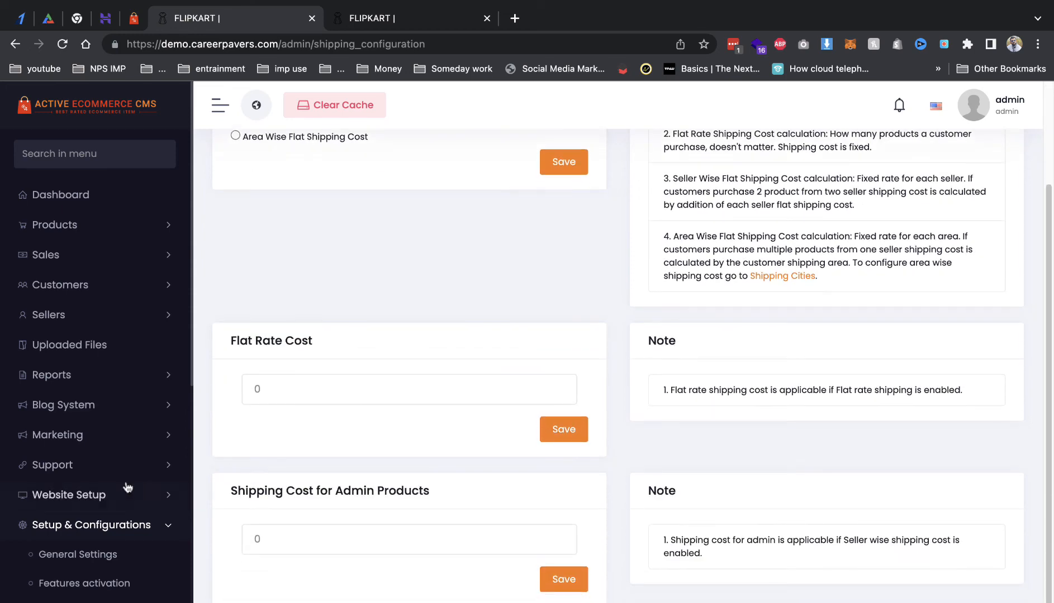
scroll(129, 487, down, 6)
scroll(111, 492, down, 2)
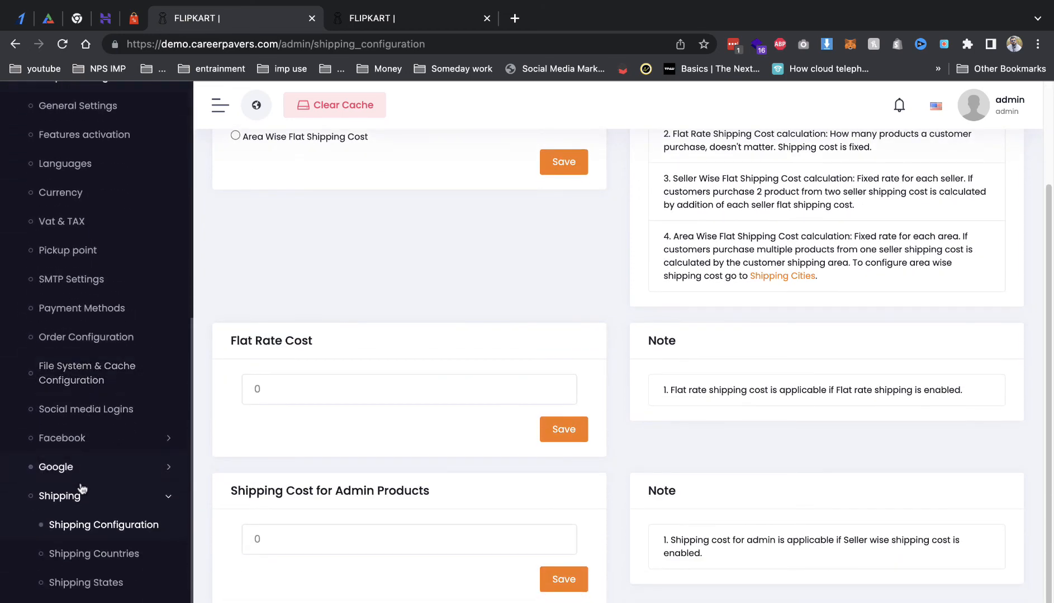
Step: Filter the Shipping Countries list to 'india', then go to Shipping States
click(108, 556)
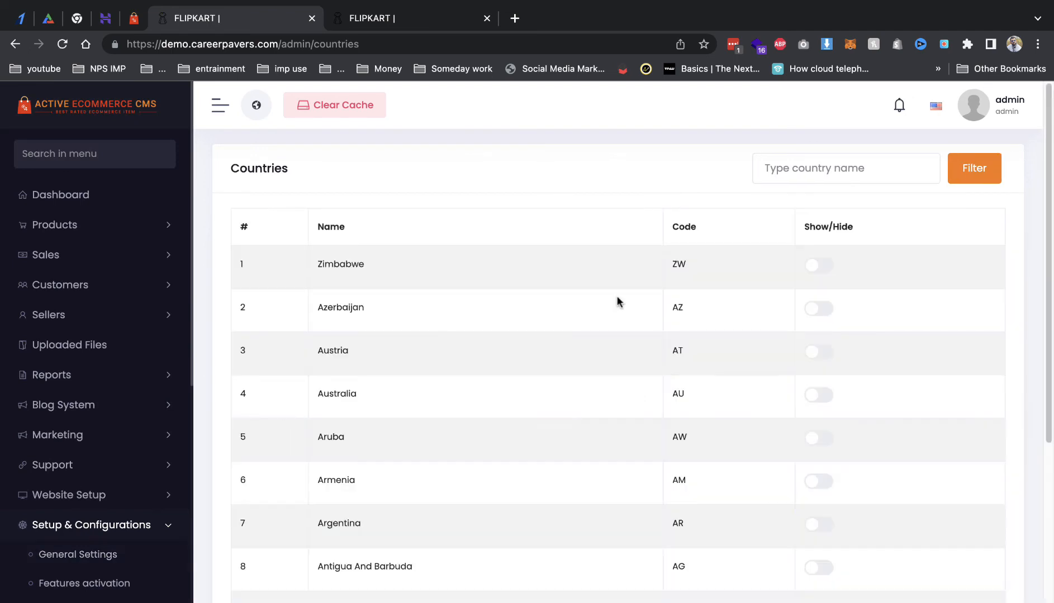
click(854, 180)
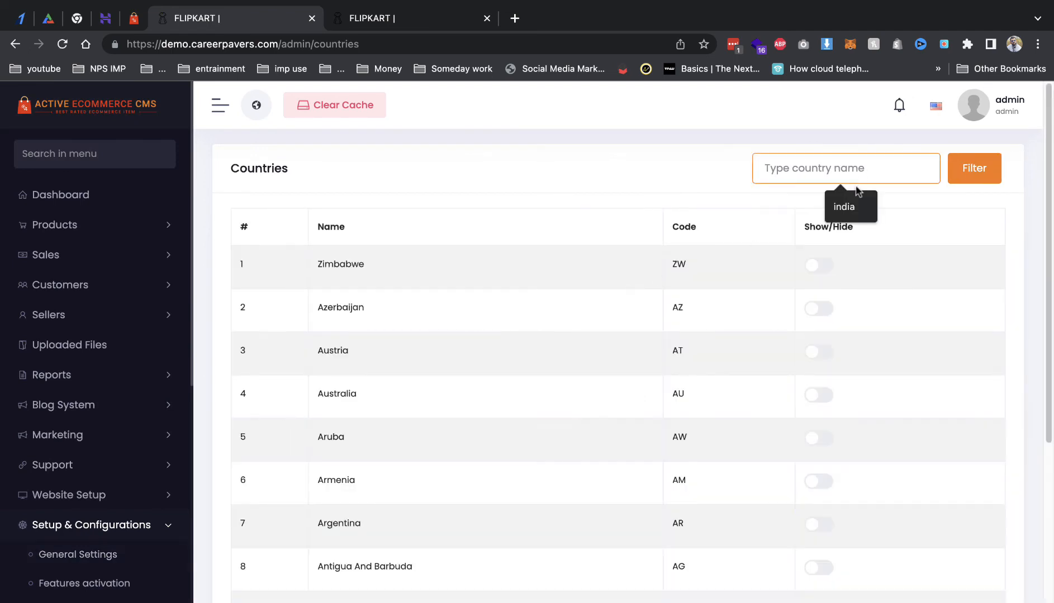
click(858, 204)
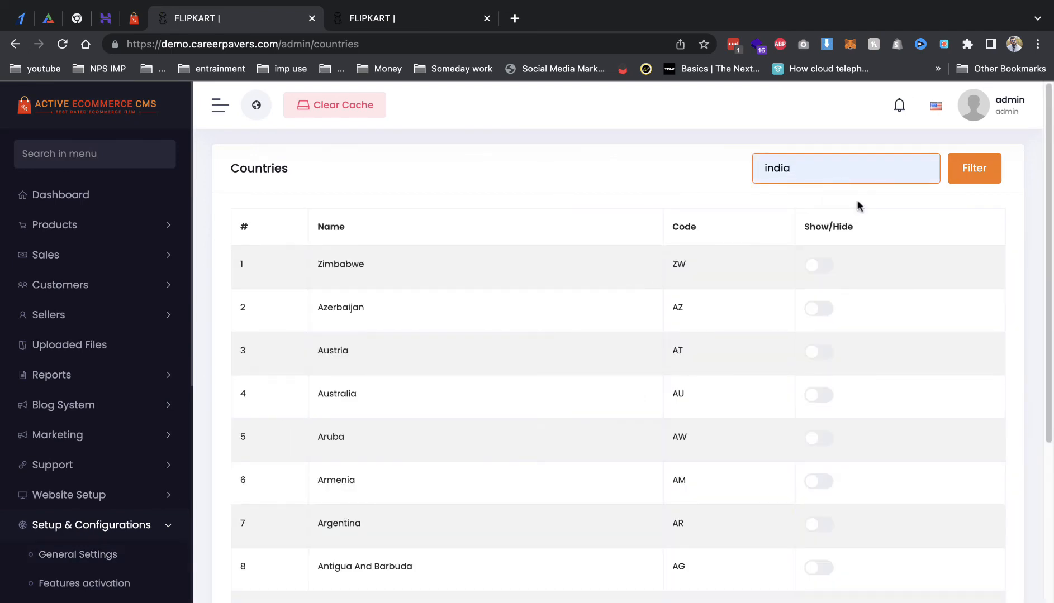
click(965, 174)
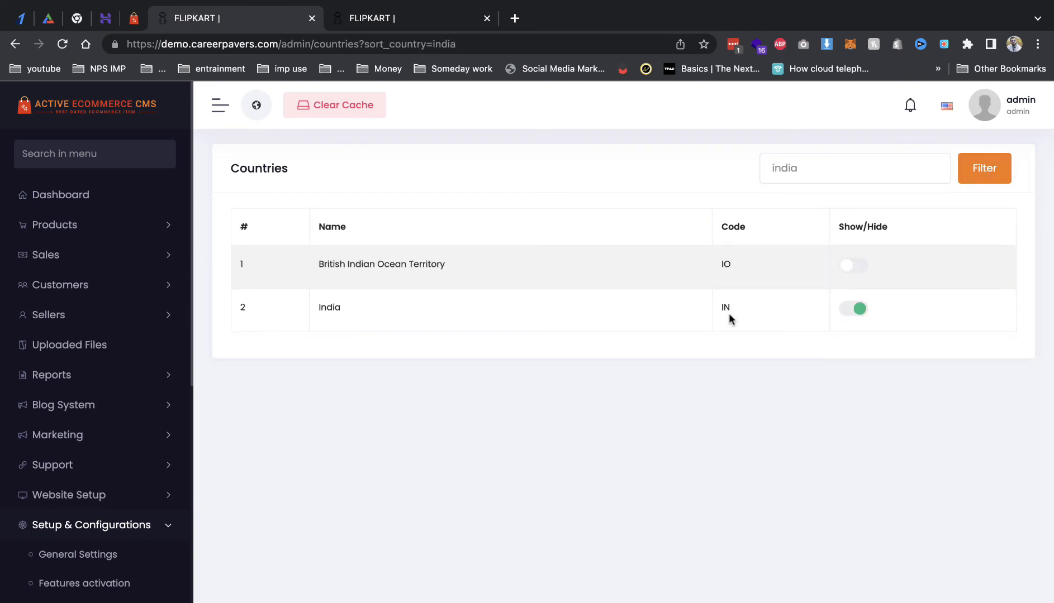
scroll(62, 444, down, 10)
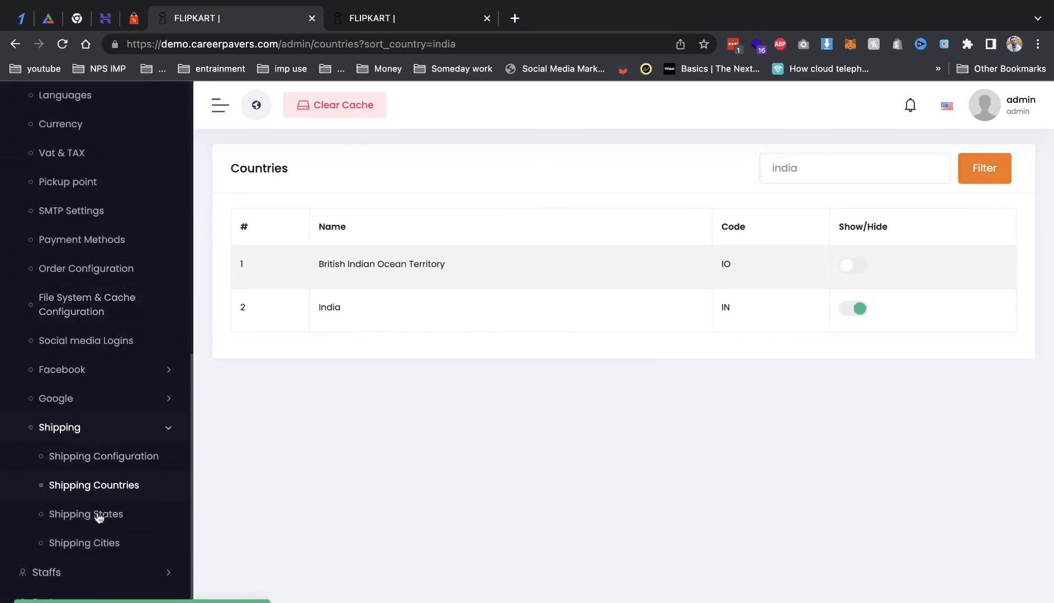
click(98, 516)
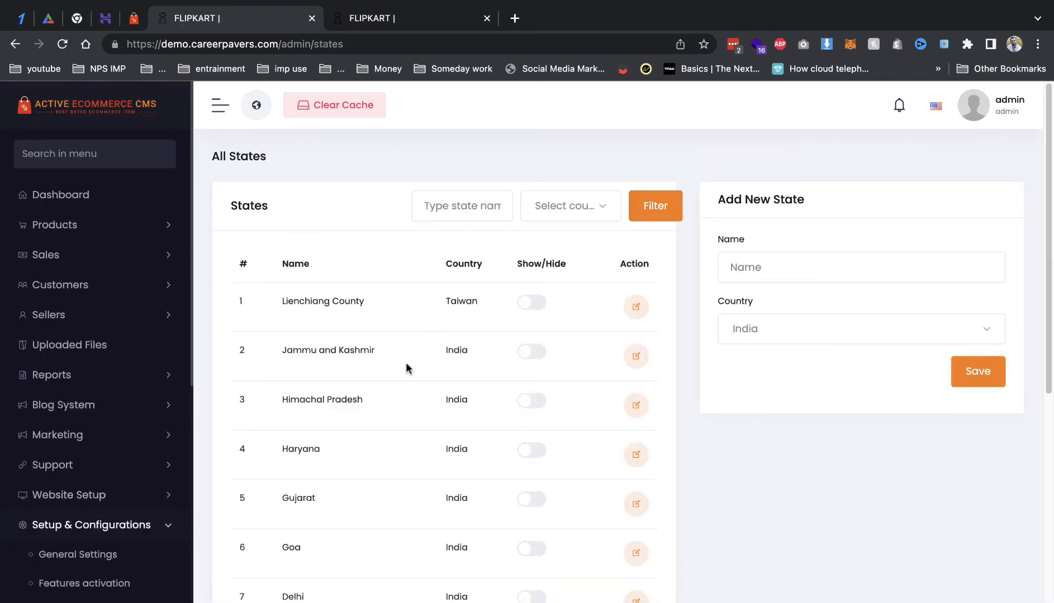
Step: Browse pages 2 and 3 of the shipping states list
scroll(407, 368, down, 9)
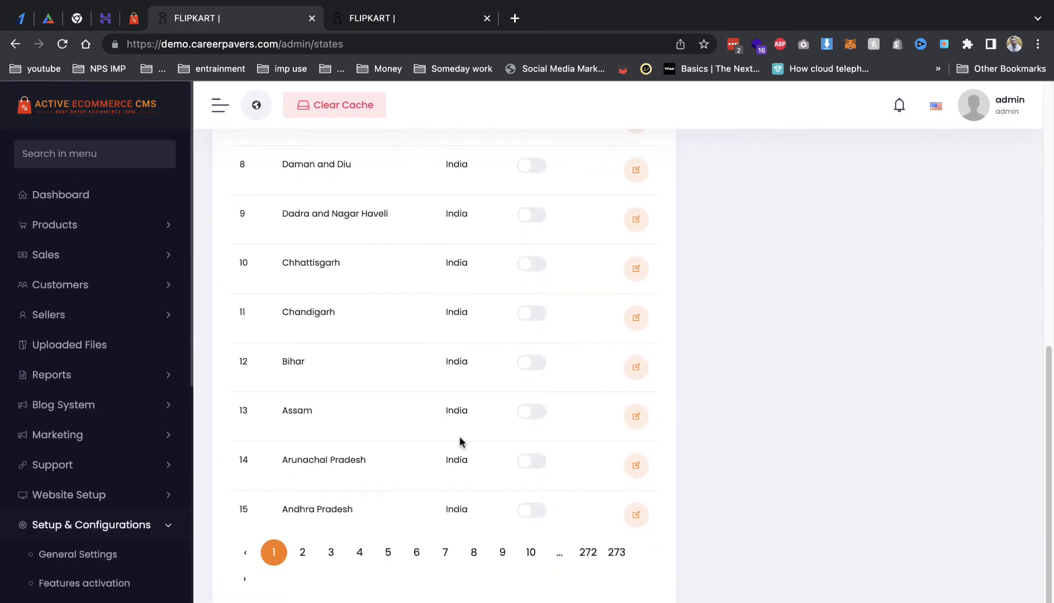
click(302, 552)
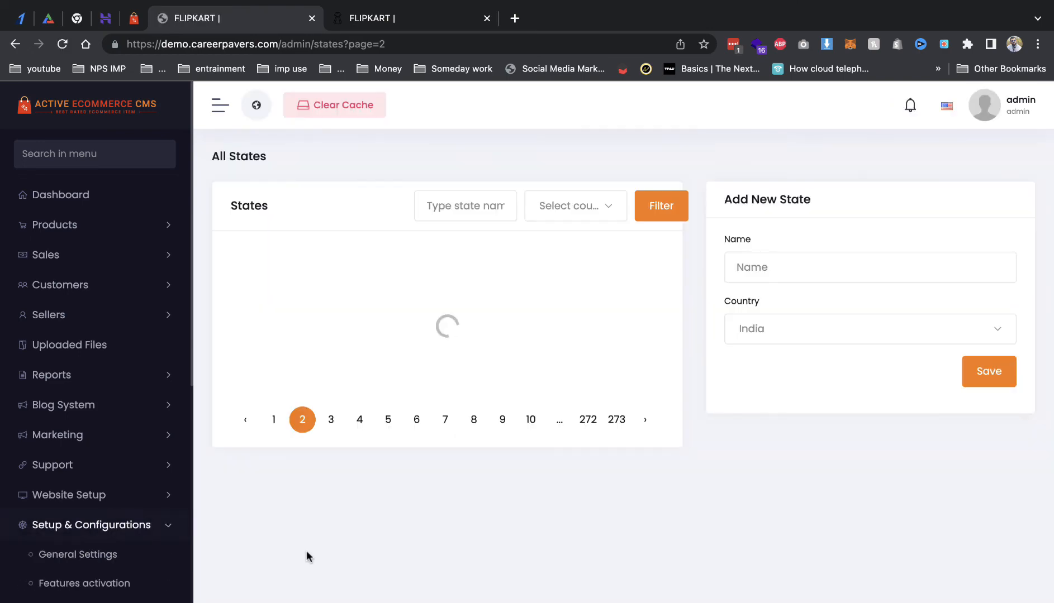
scroll(393, 419, down, 6)
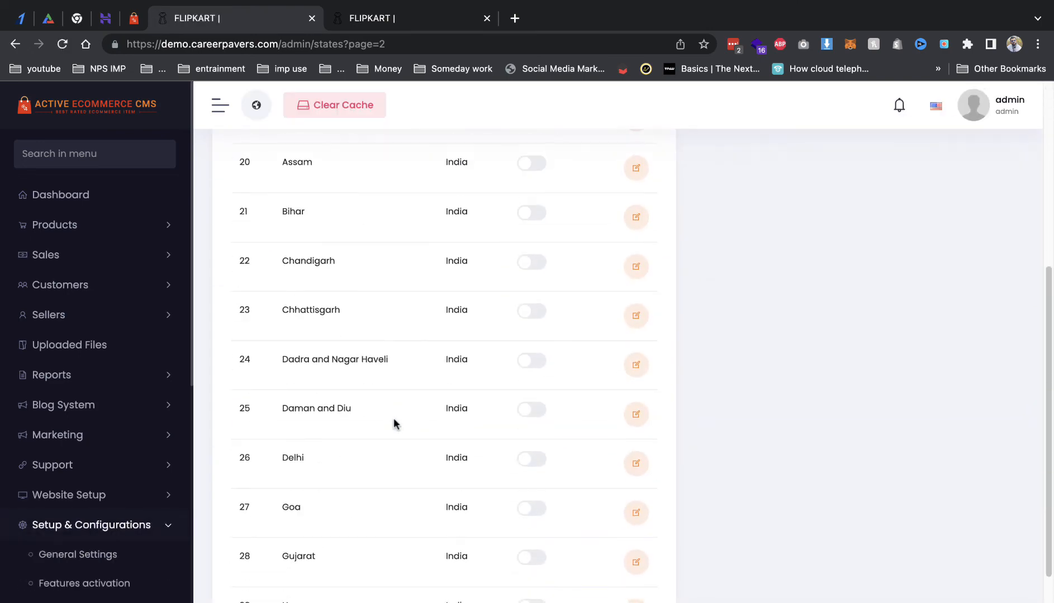
scroll(395, 425, down, 3)
click(331, 580)
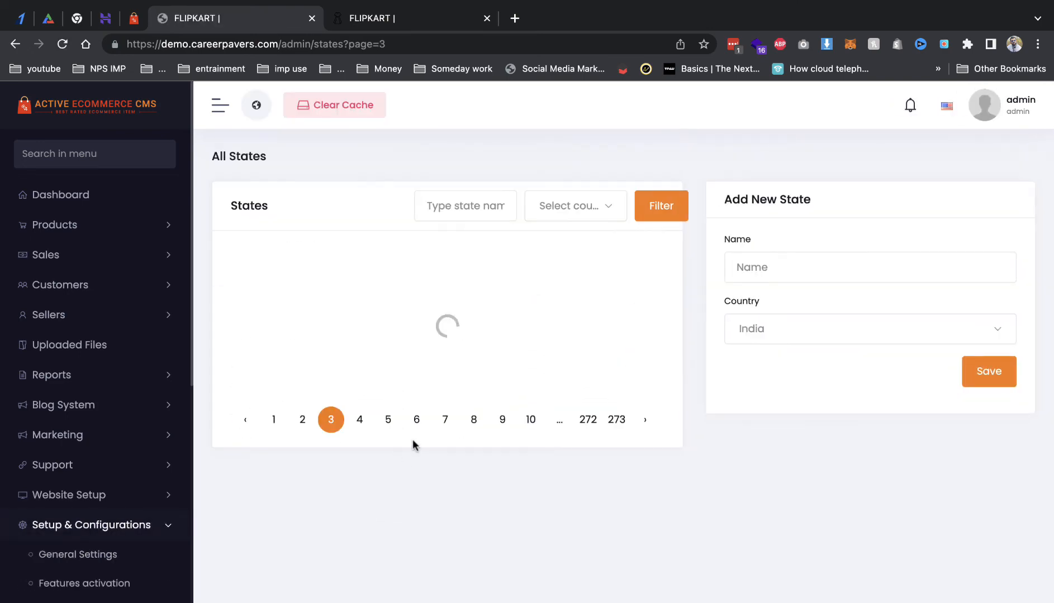
scroll(405, 444, down, 1)
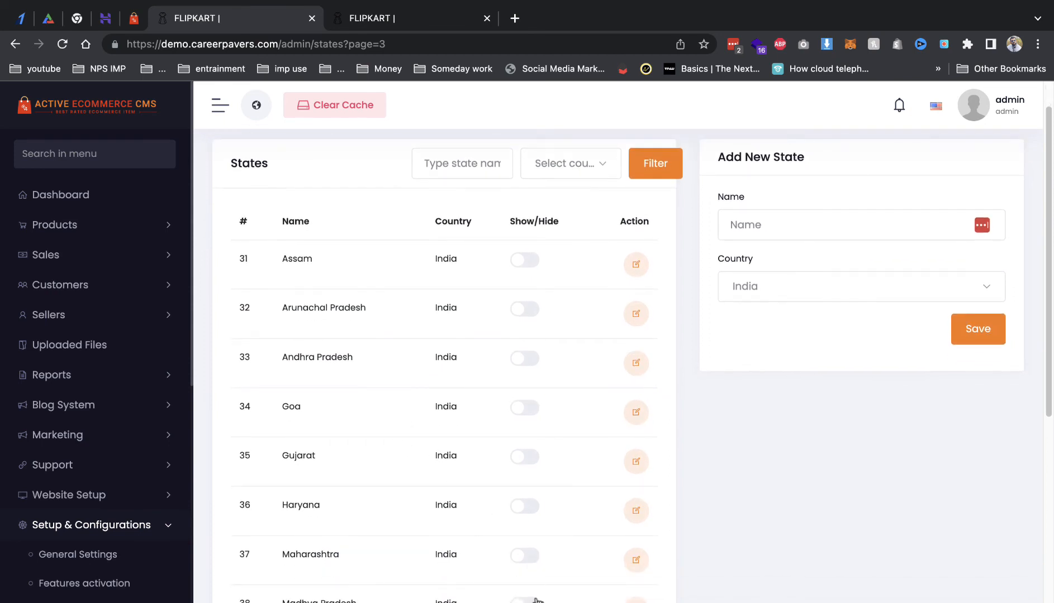
scroll(308, 441, down, 8)
scroll(124, 450, down, 7)
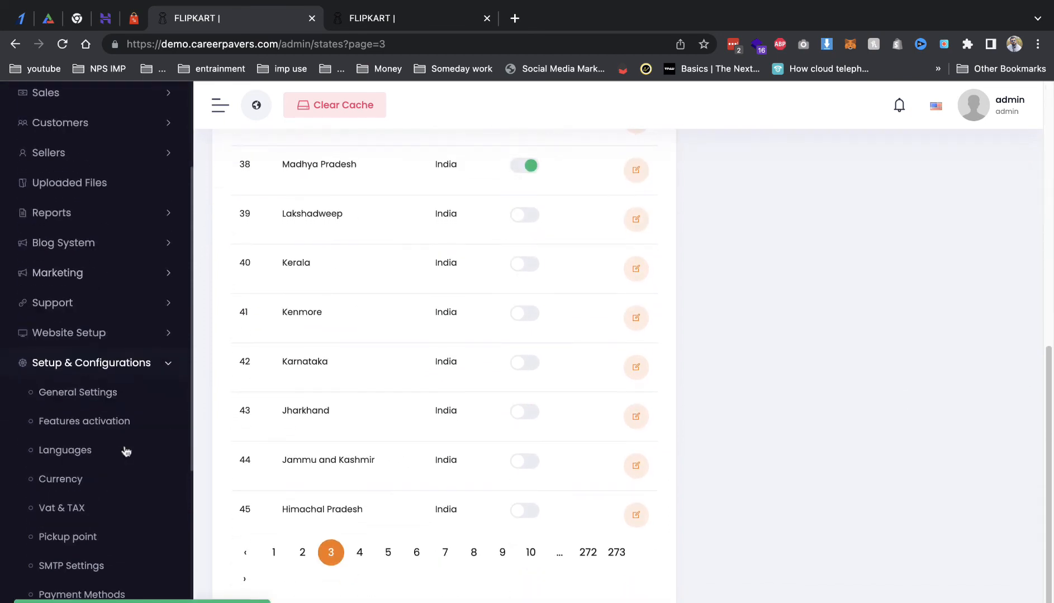
scroll(80, 492, down, 3)
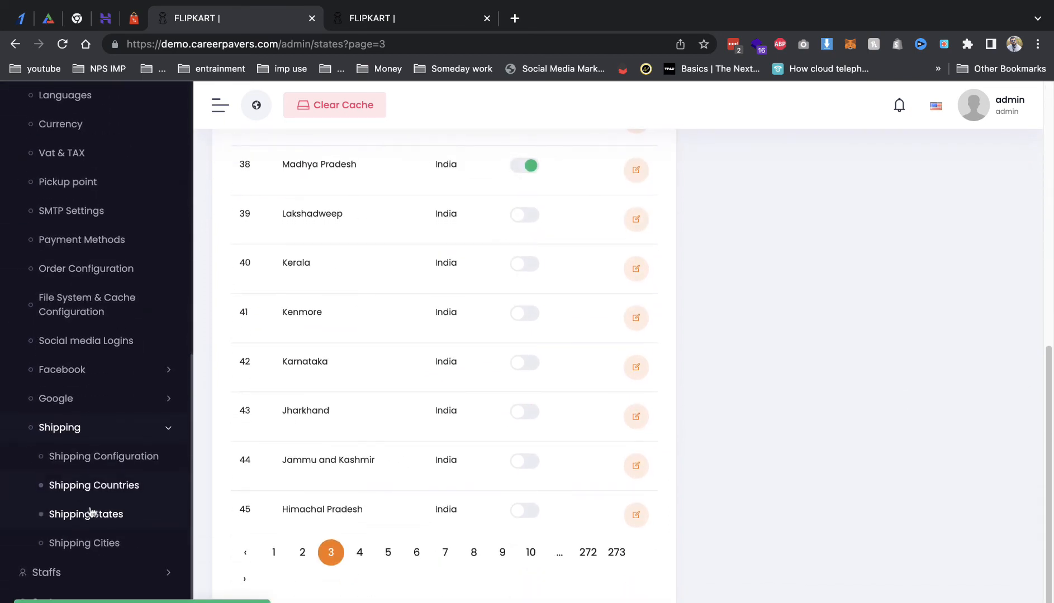
Step: Open the Shipping Cities list of Madhya Pradesh cities, then switch to the storefront
click(93, 543)
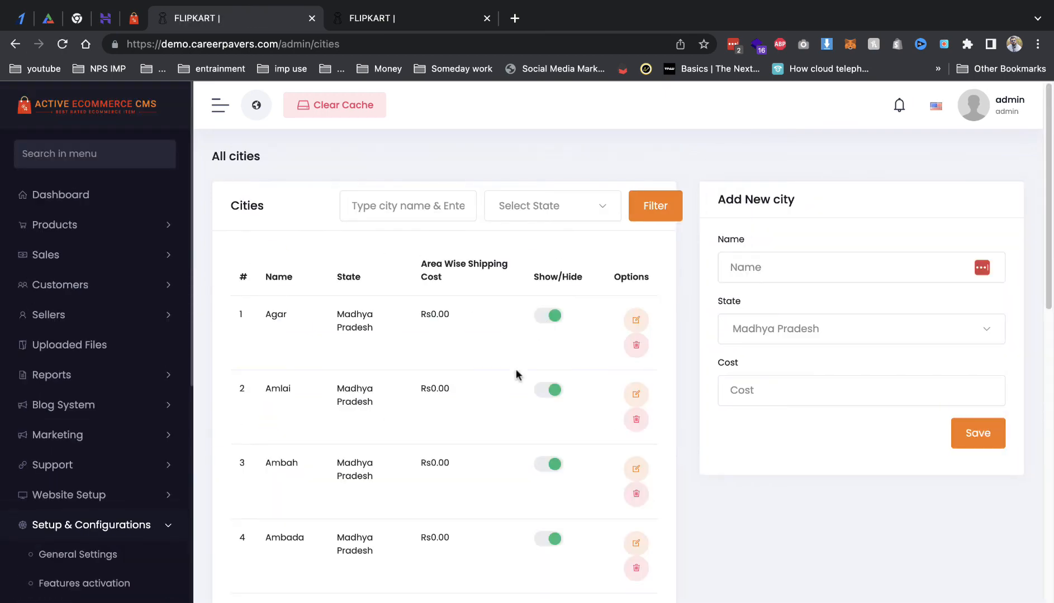
scroll(470, 451, down, 8)
scroll(468, 453, down, 6)
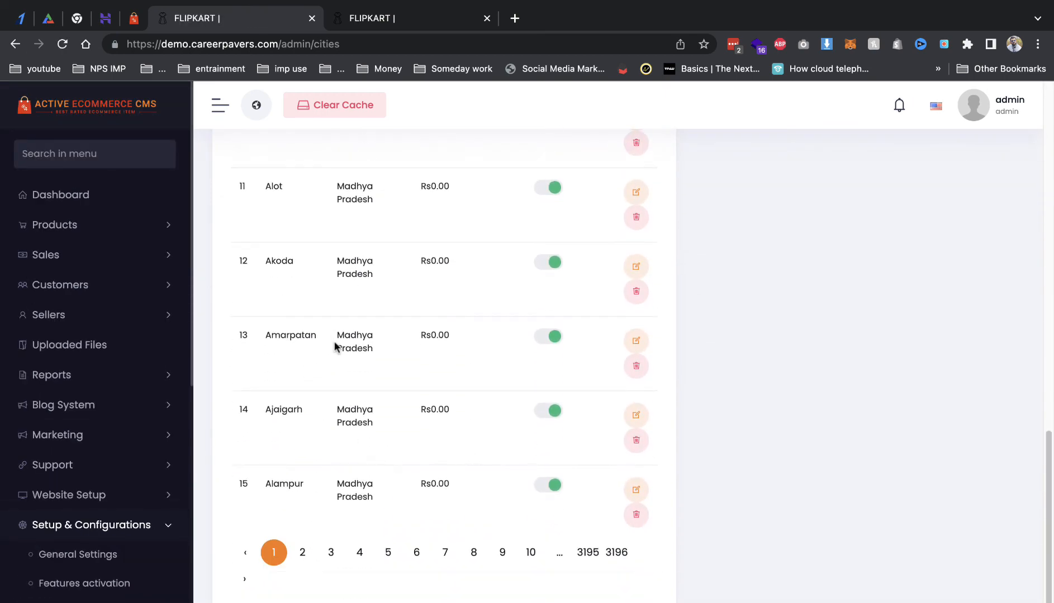
scroll(128, 500, down, 9)
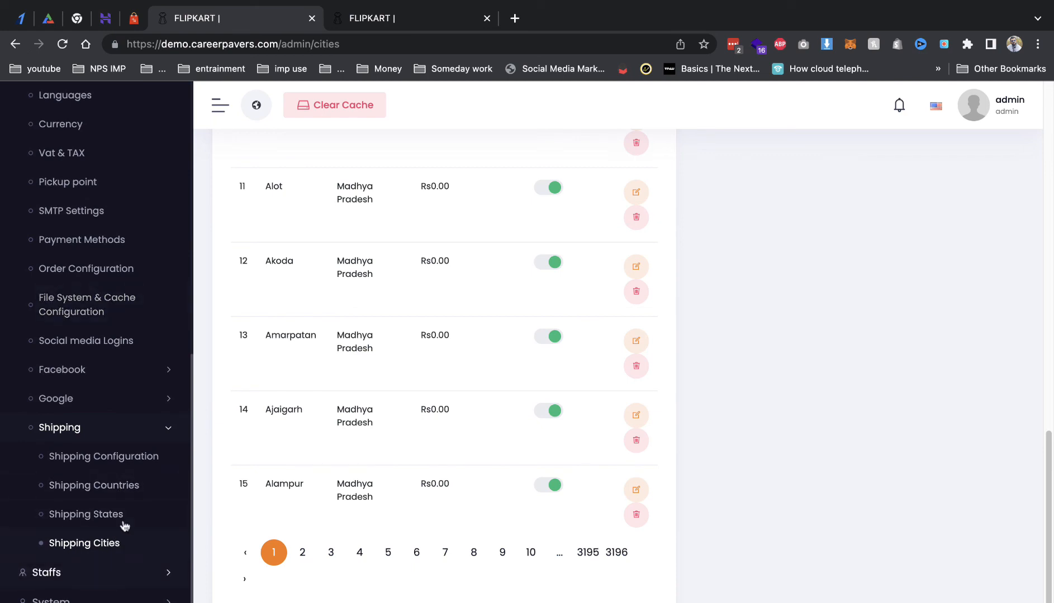
click(53, 599)
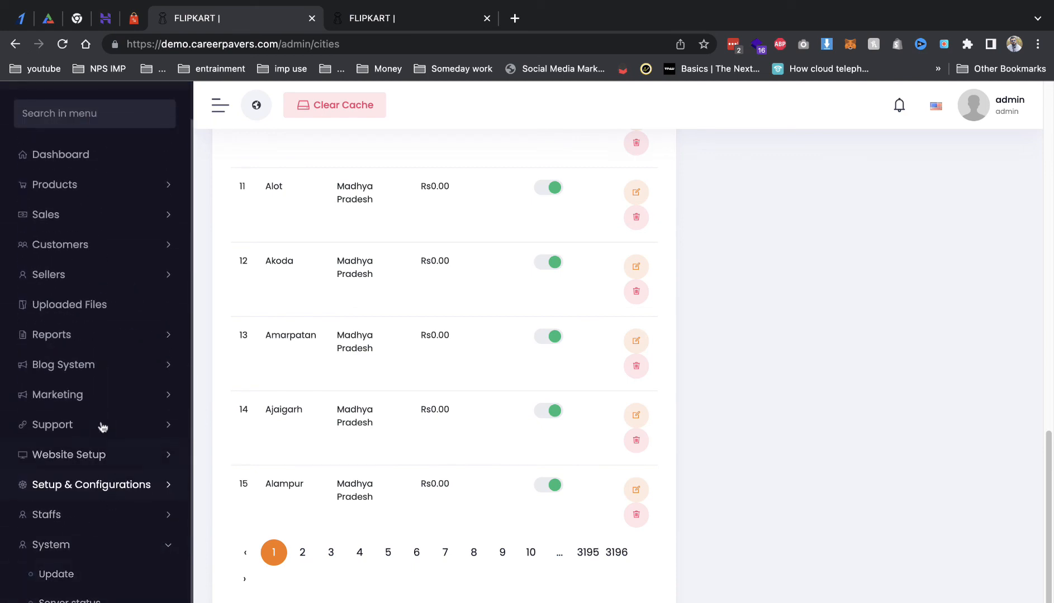
click(374, 22)
Step: Reload the storefront, then open the Women Fit and Flare Dress from All products in a private window
click(287, 159)
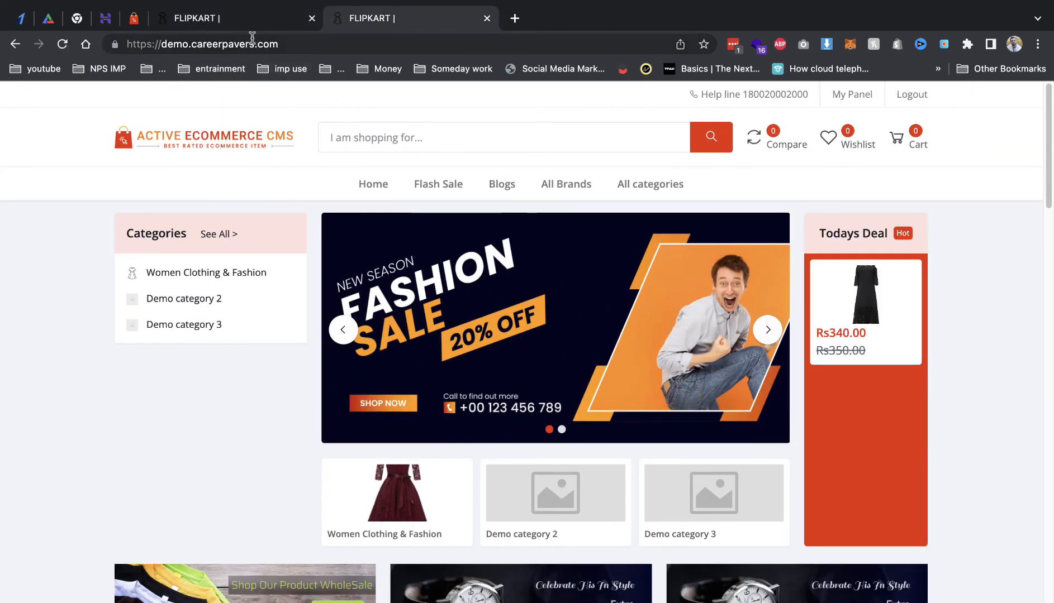
scroll(506, 330, down, 5)
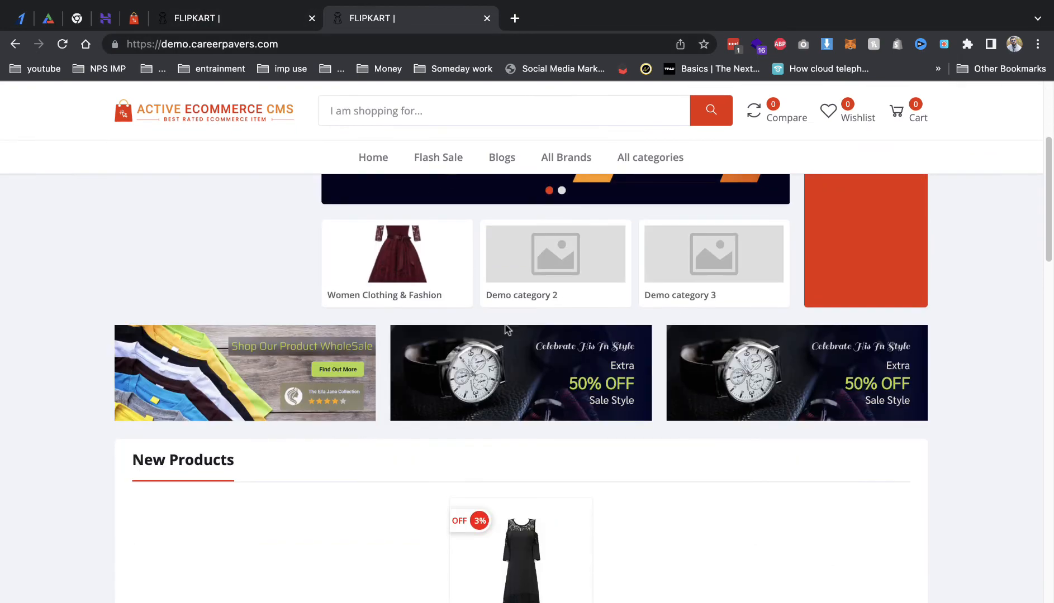
click(202, 20)
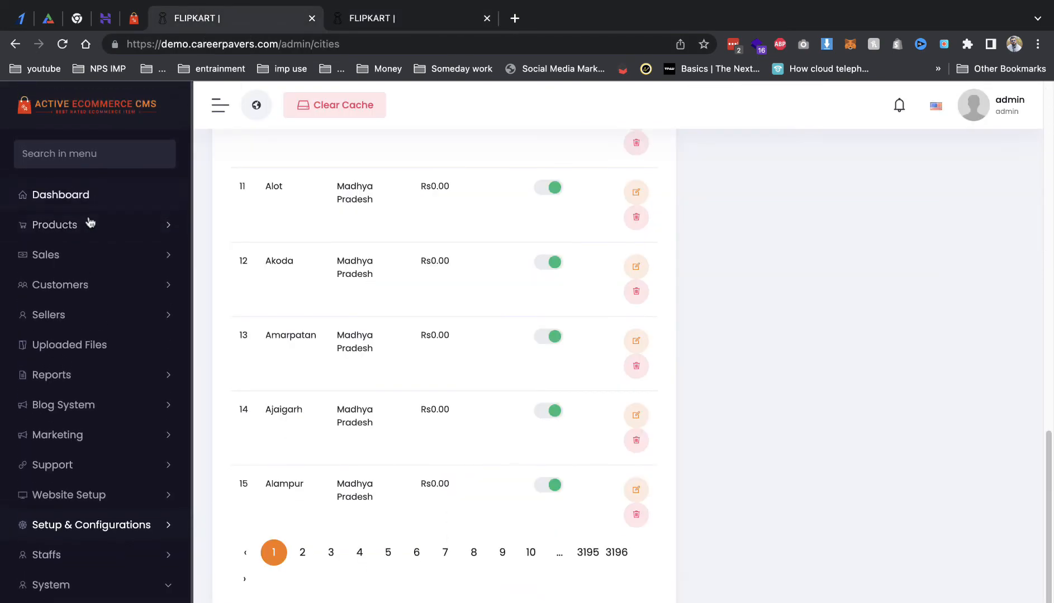
click(90, 223)
click(81, 282)
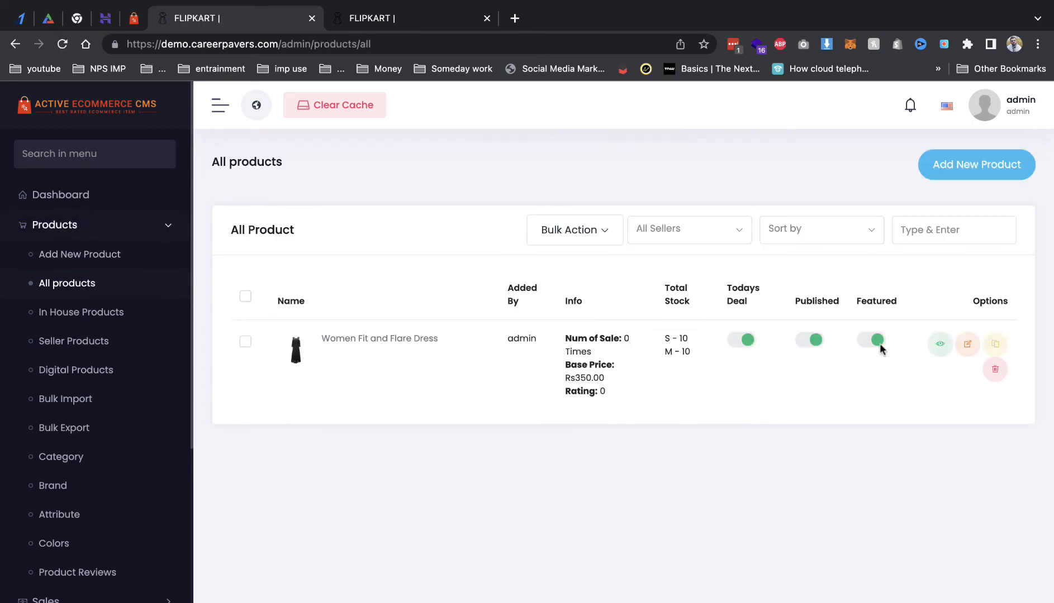
right_click(940, 349)
click(875, 385)
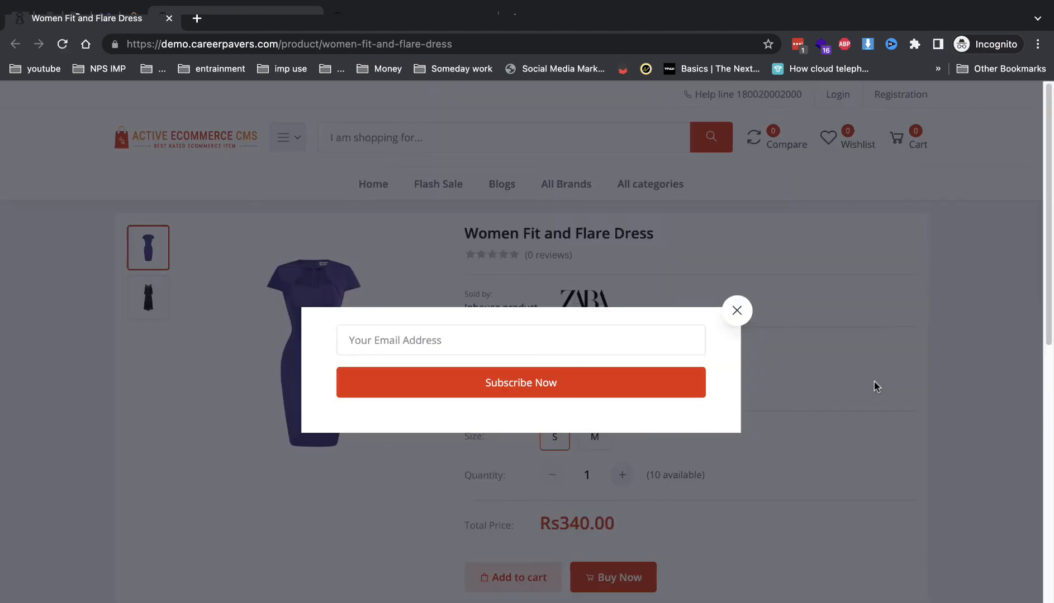
Step: Add the Women Fit and Flare Dress to the cart with Buy Now and go on to account registration
click(737, 311)
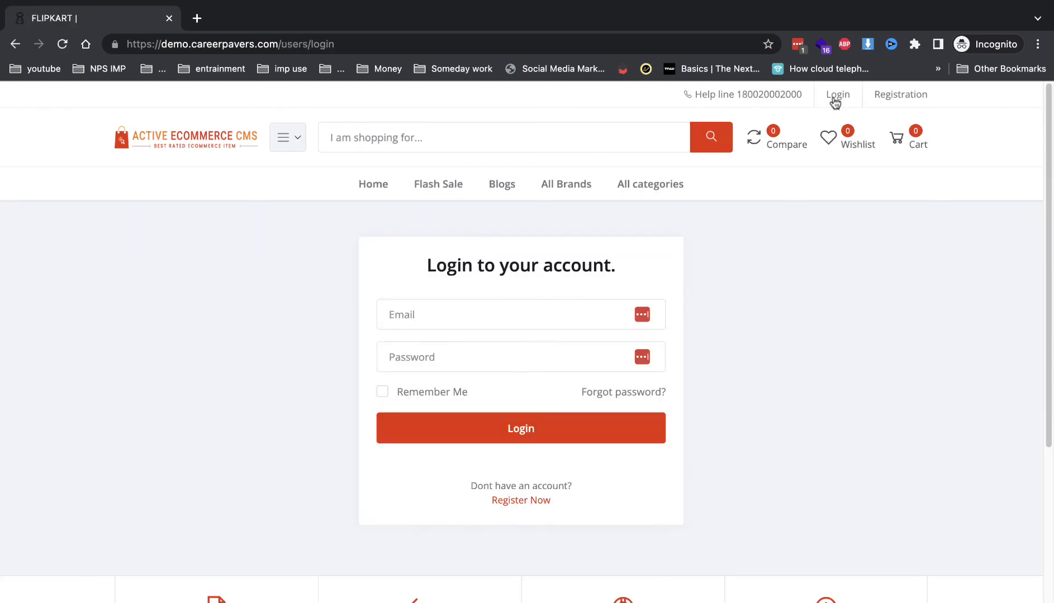
click(15, 44)
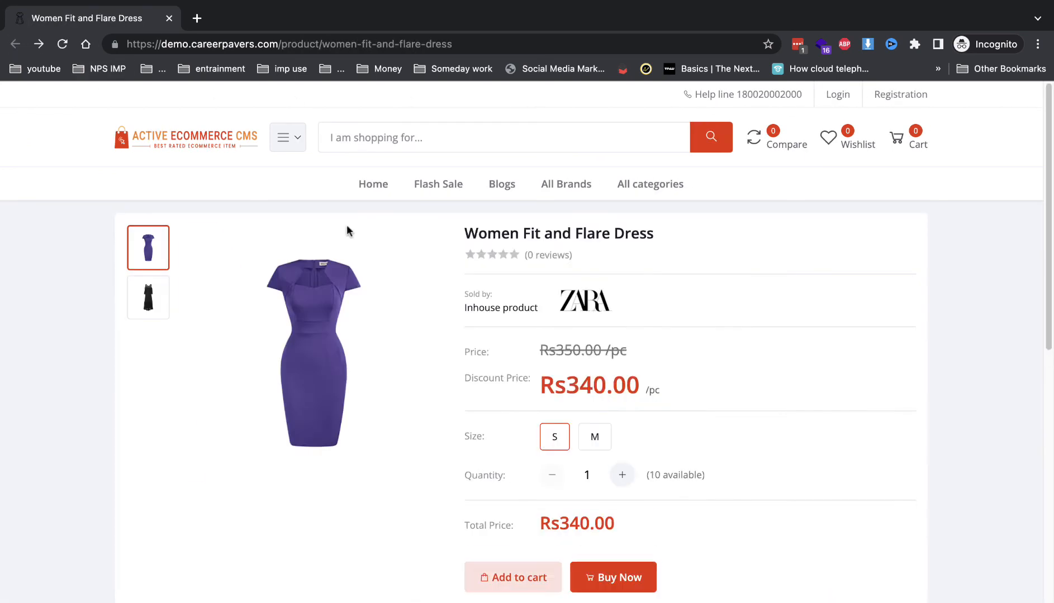
click(613, 577)
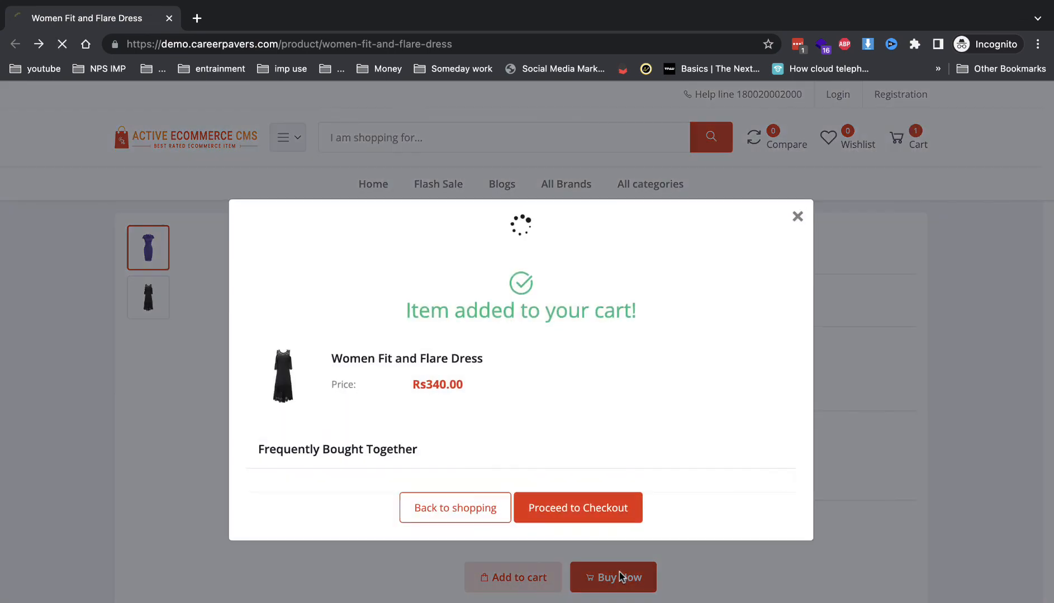
click(744, 504)
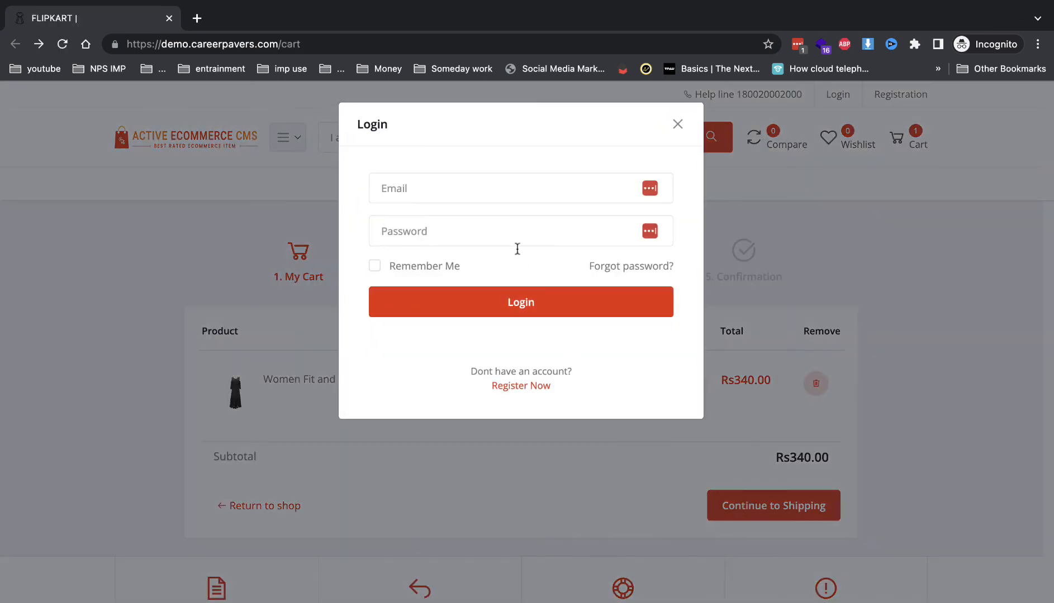
click(536, 387)
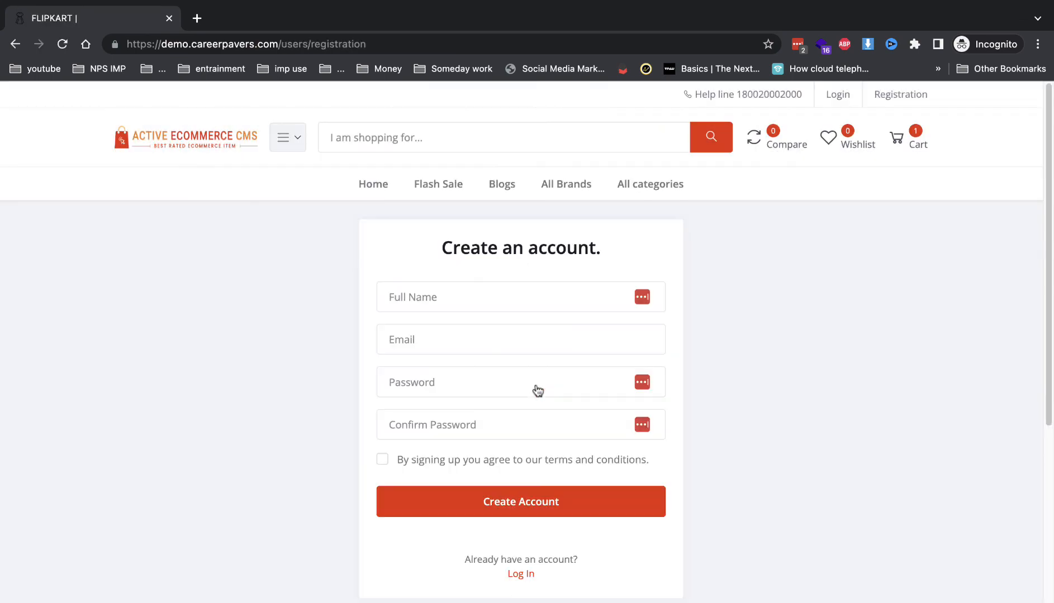
Step: Fill the registration form with the customer's full name, e-mail address, password and matching confirmation
click(468, 301)
click(468, 335)
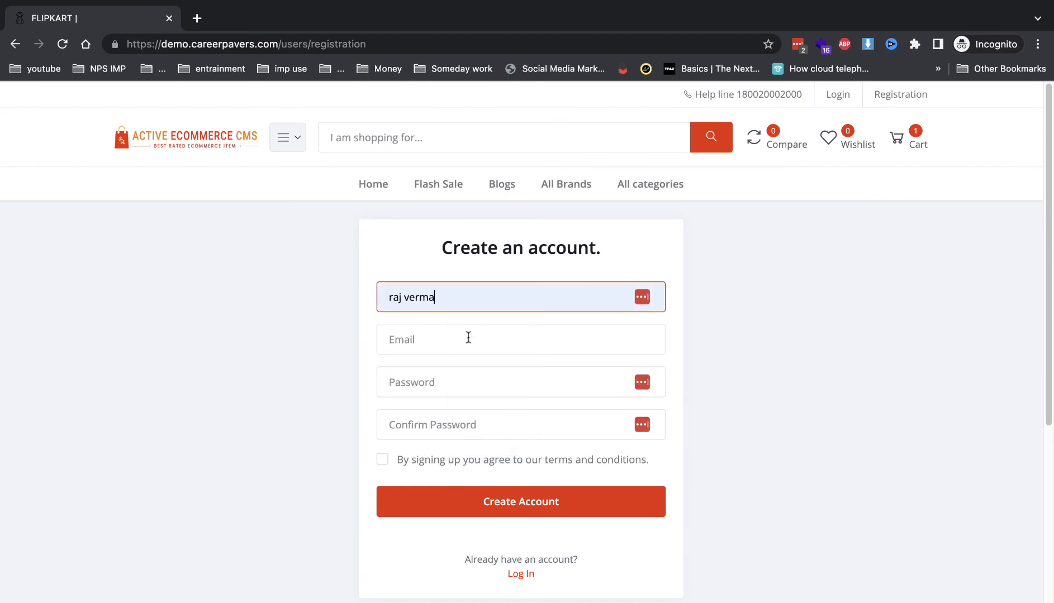
click(468, 338)
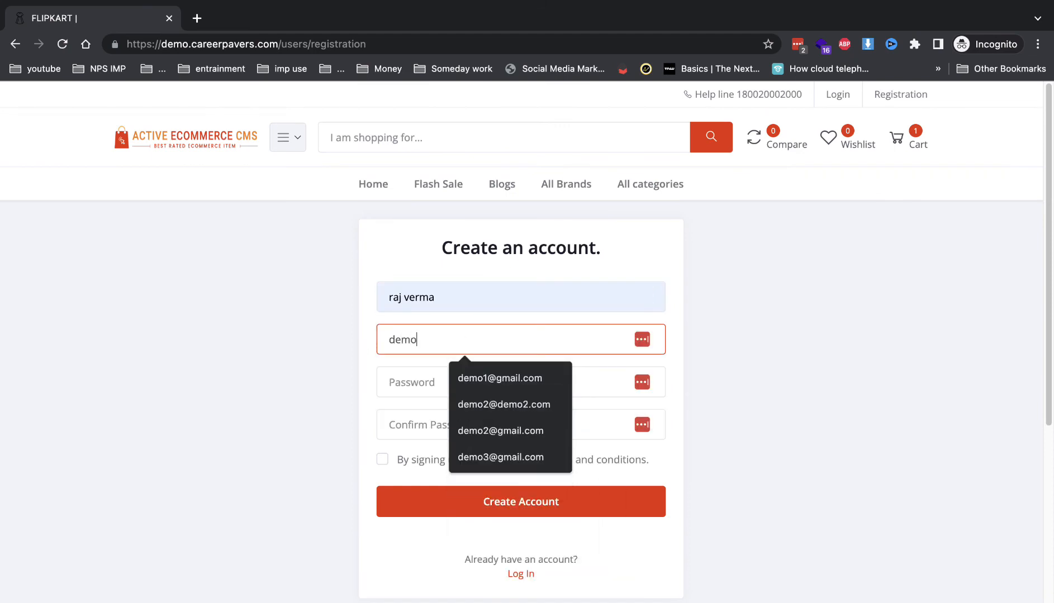
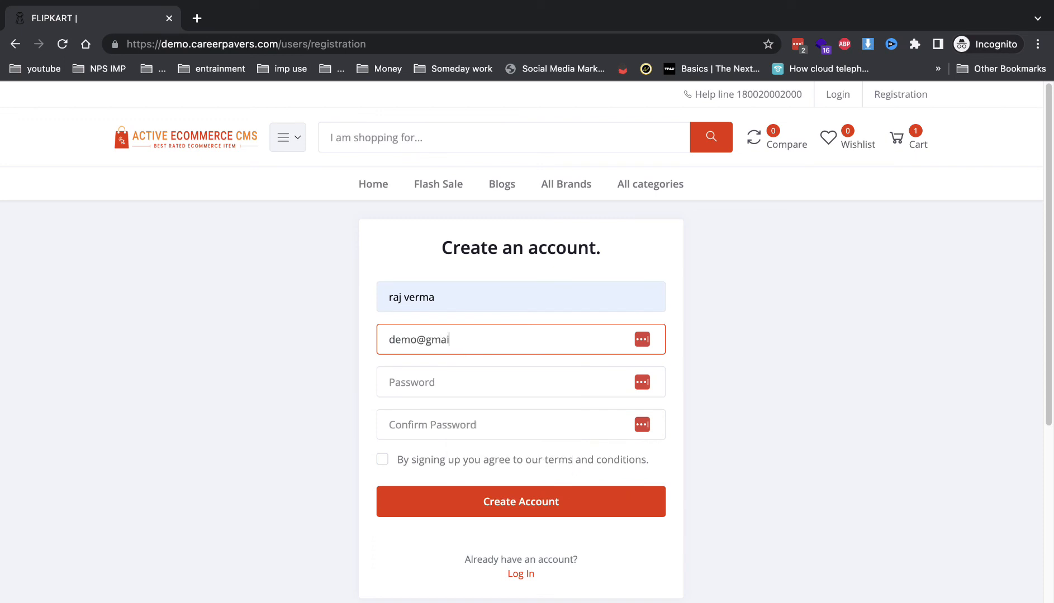
key(Tab)
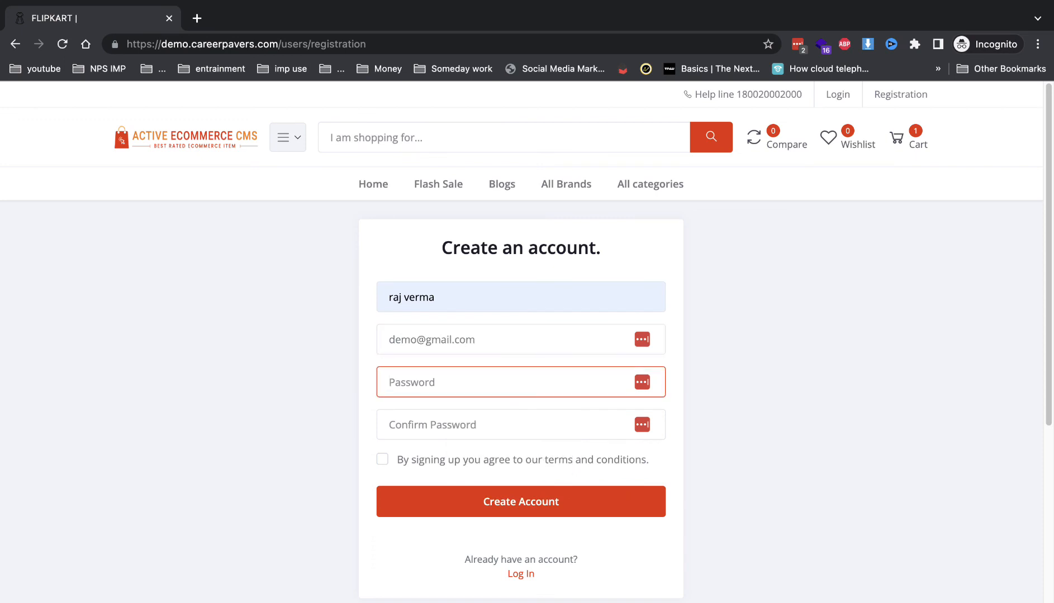
text(12)
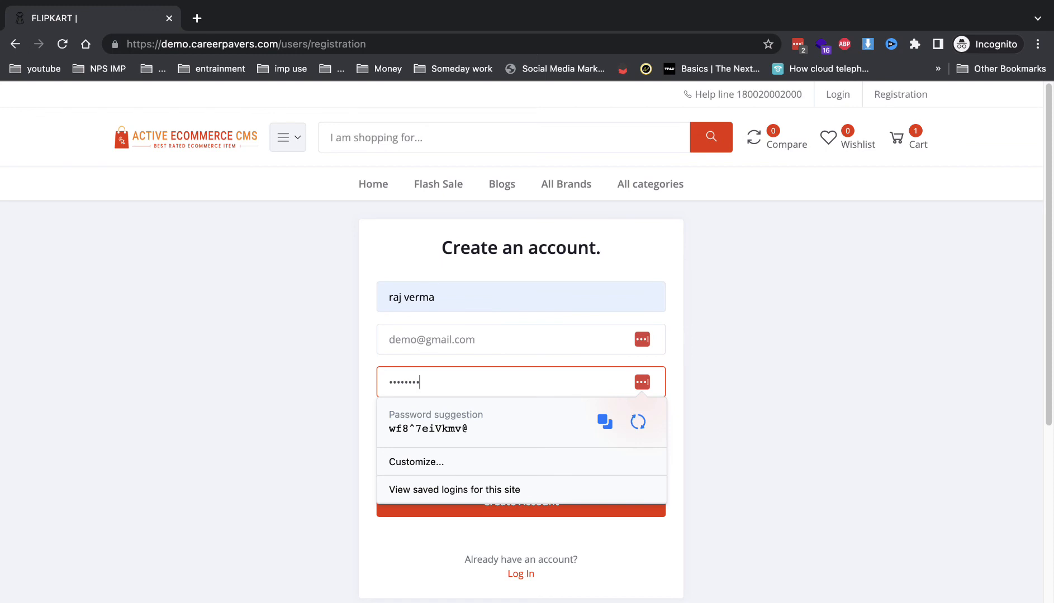
key(Tab)
text(12)
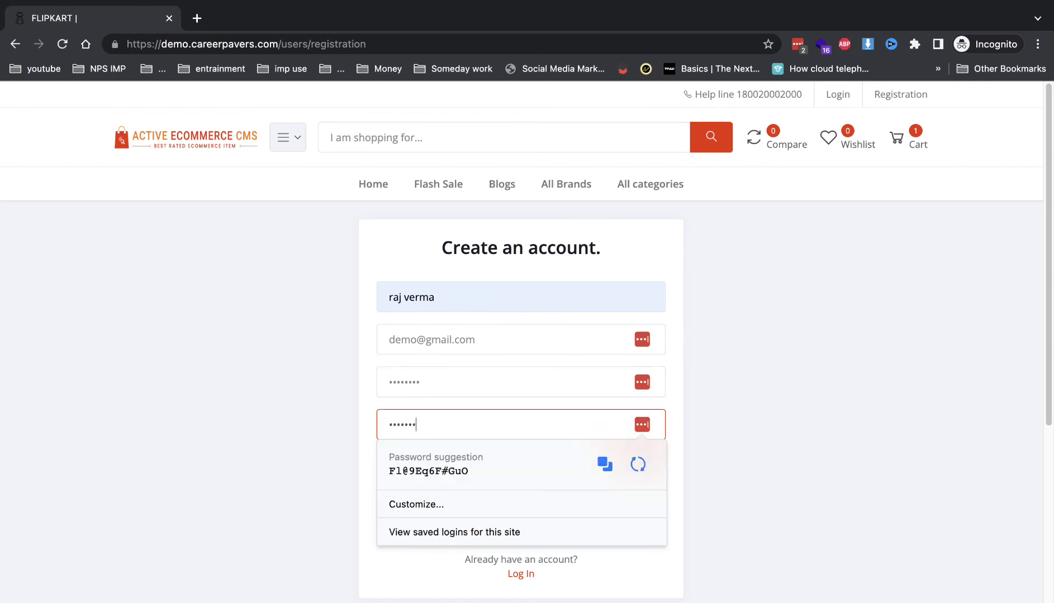
click(343, 387)
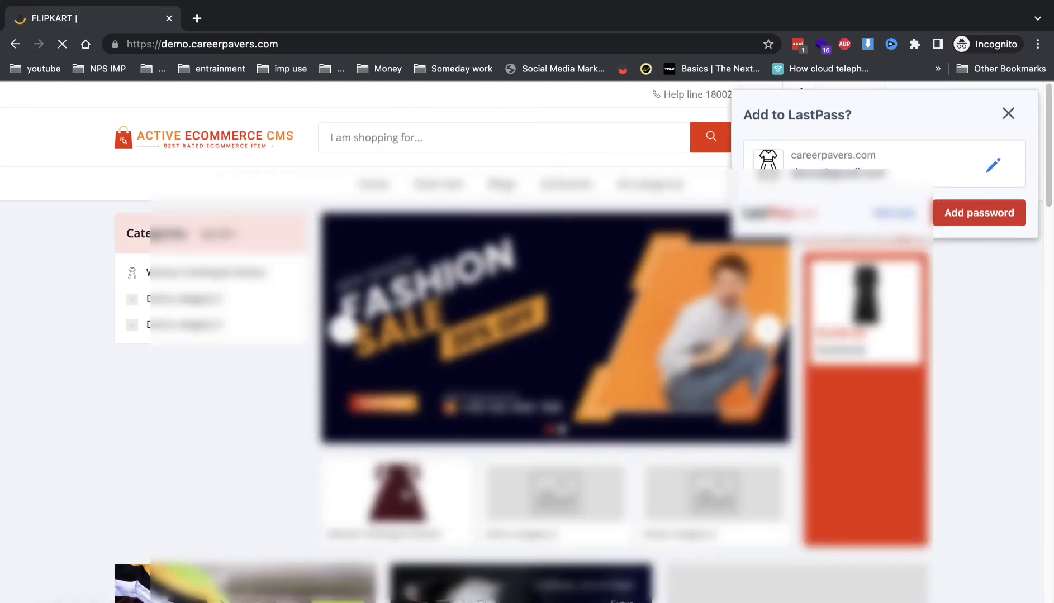
Step: Decline saving the password and go from the cart preview to checkout
click(909, 216)
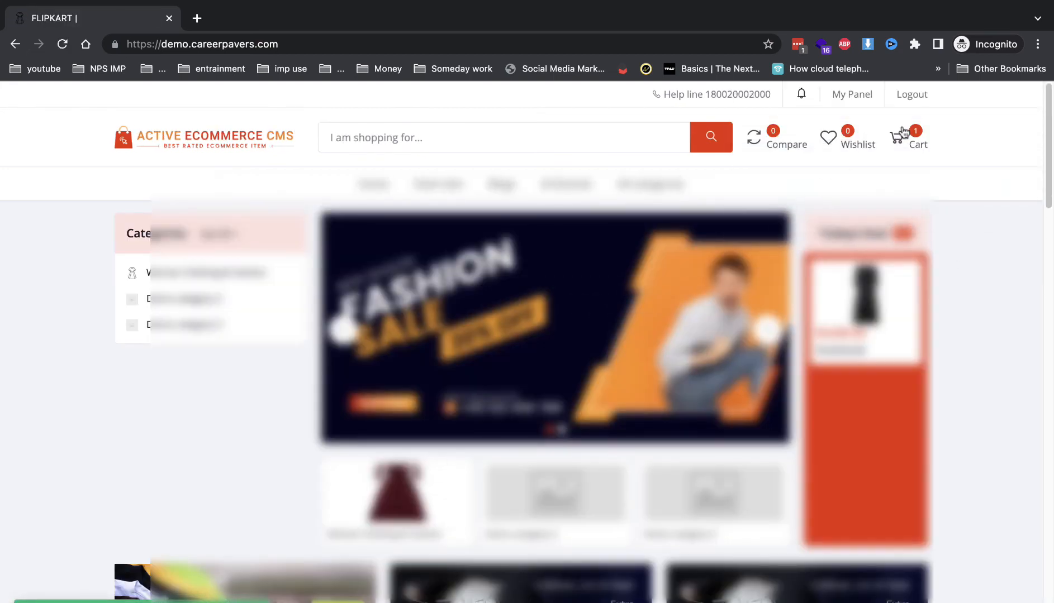
click(904, 133)
click(855, 442)
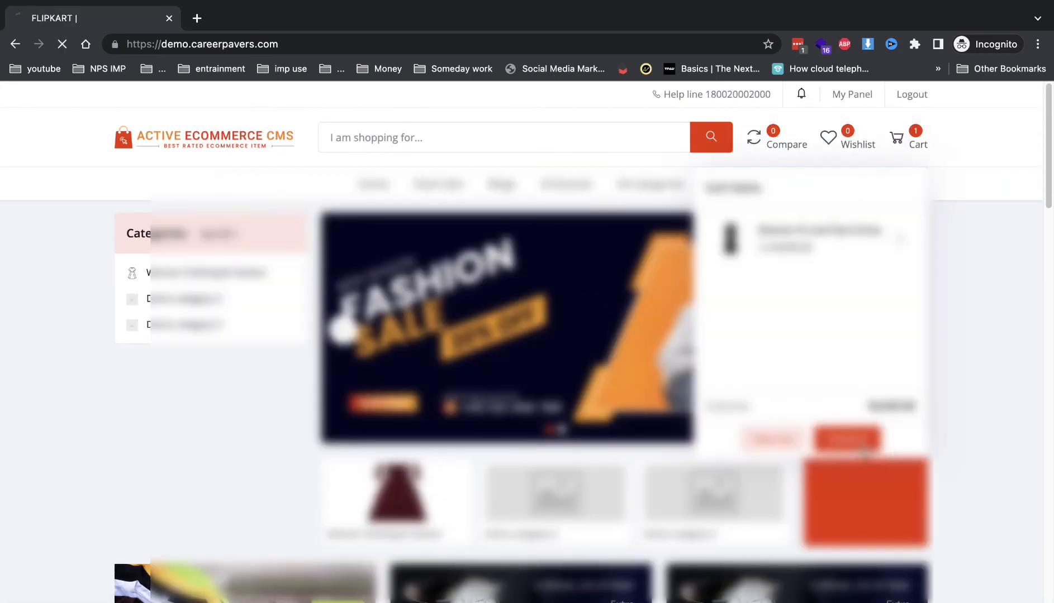
Step: Save a new shipping address from a saved suggestion, choosing a state and the first city
click(462, 372)
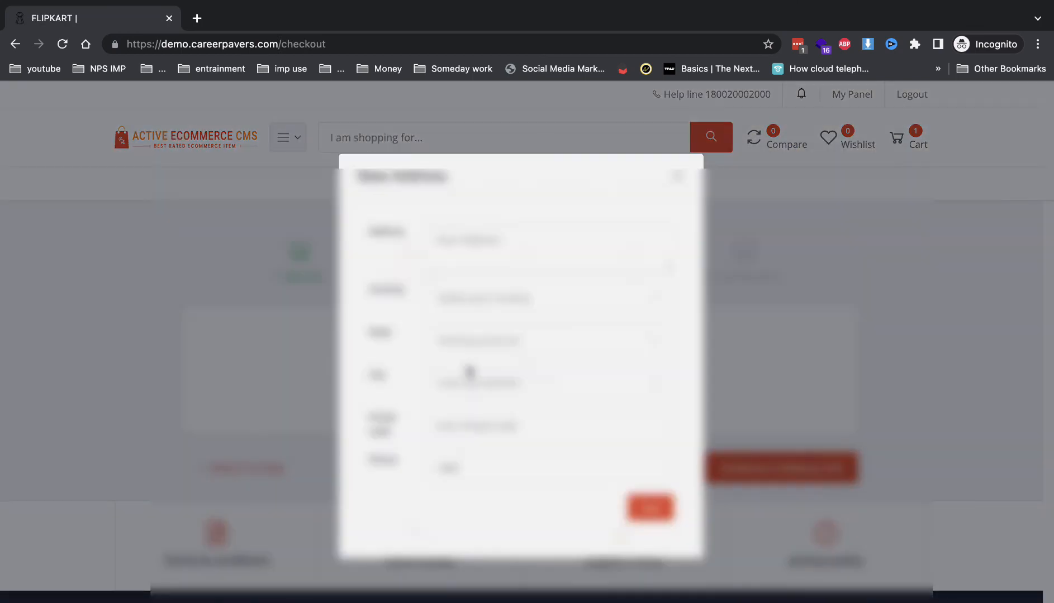
click(464, 262)
click(721, 262)
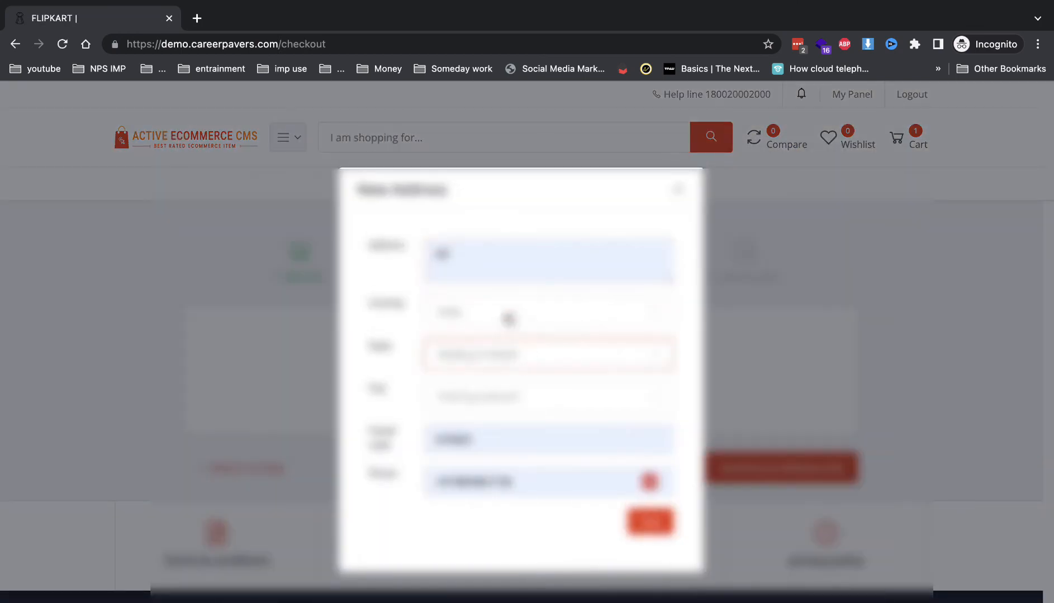
click(492, 355)
click(384, 413)
click(472, 407)
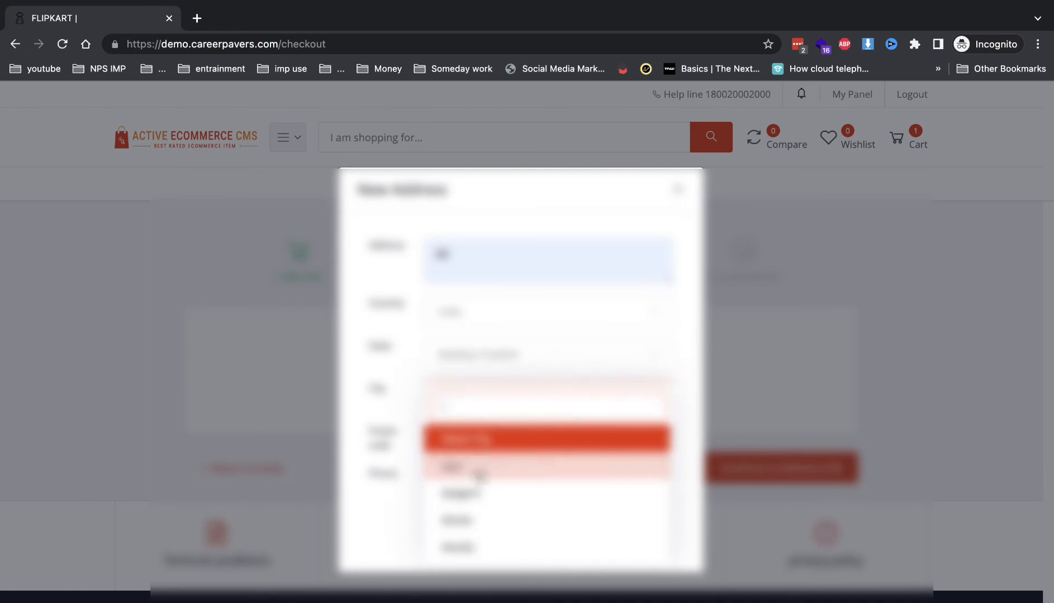
click(479, 471)
click(648, 523)
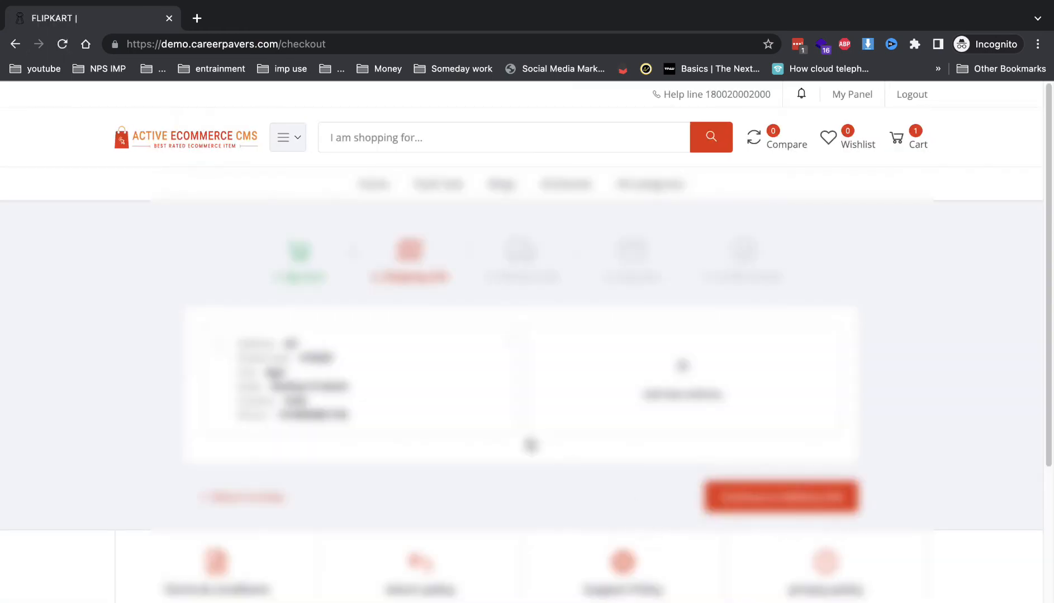
Step: Complete the ₹340 order with Razorpay and agreed terms, then close the payment window and return home
click(726, 499)
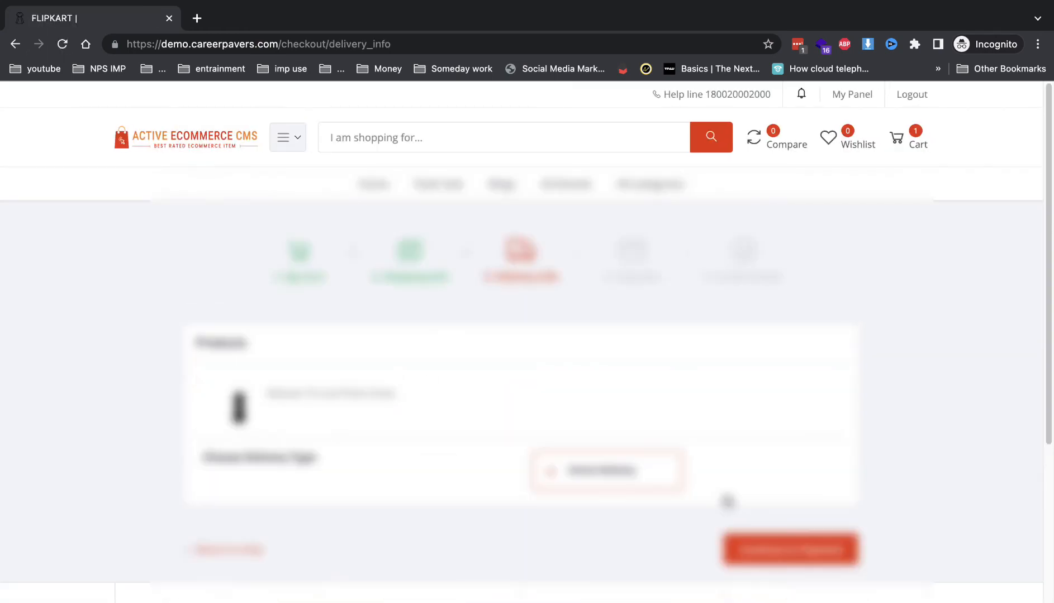
click(780, 548)
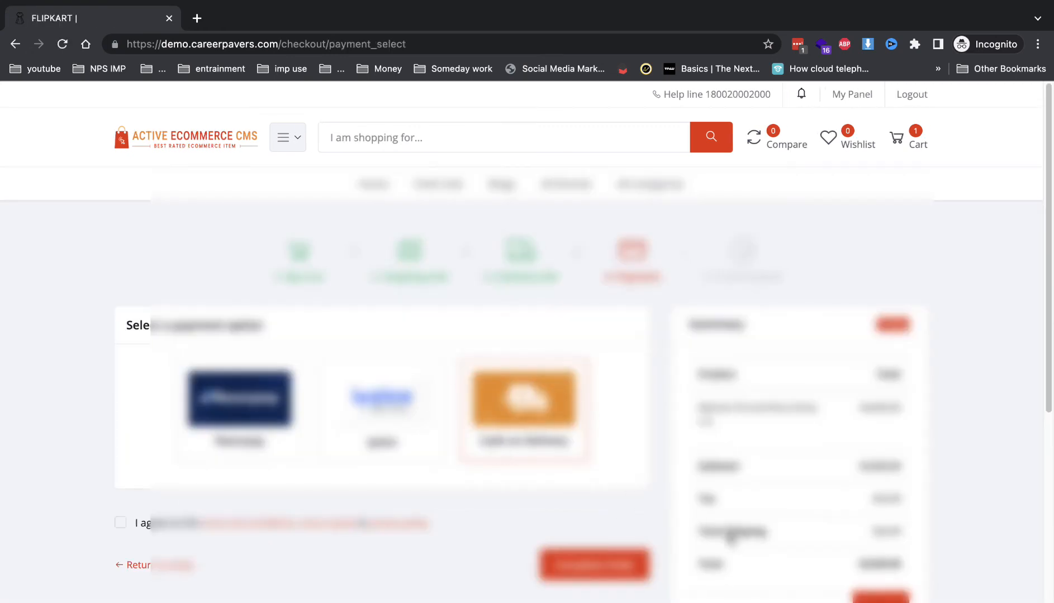
click(244, 413)
click(121, 524)
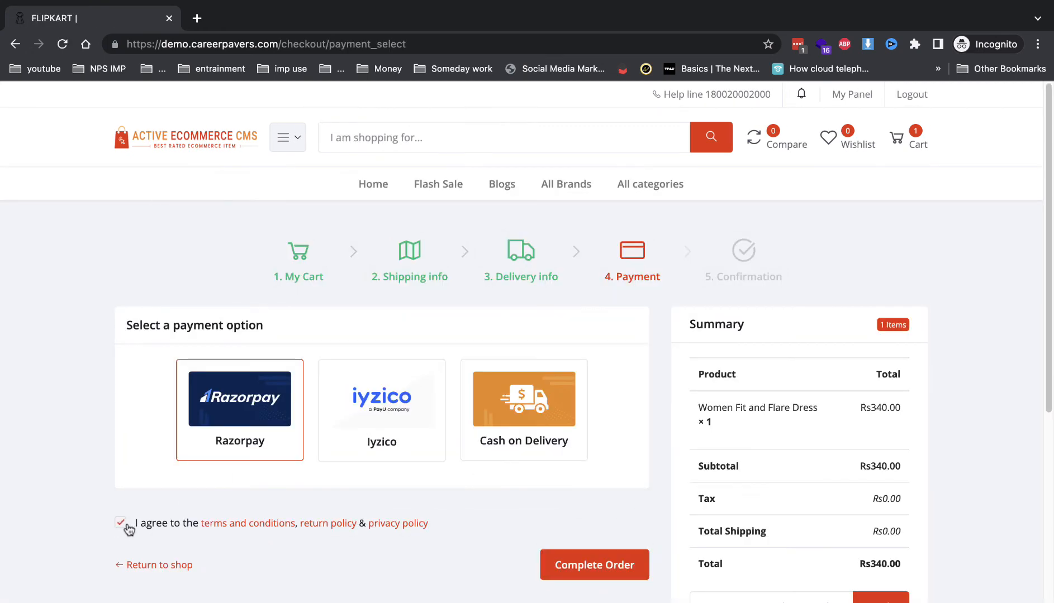
click(550, 561)
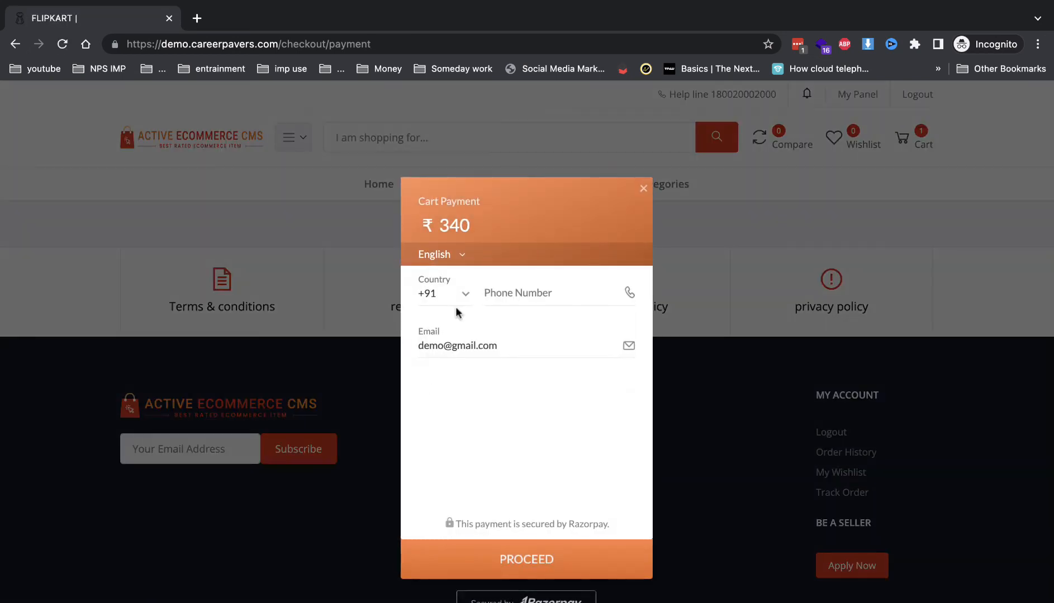
click(641, 190)
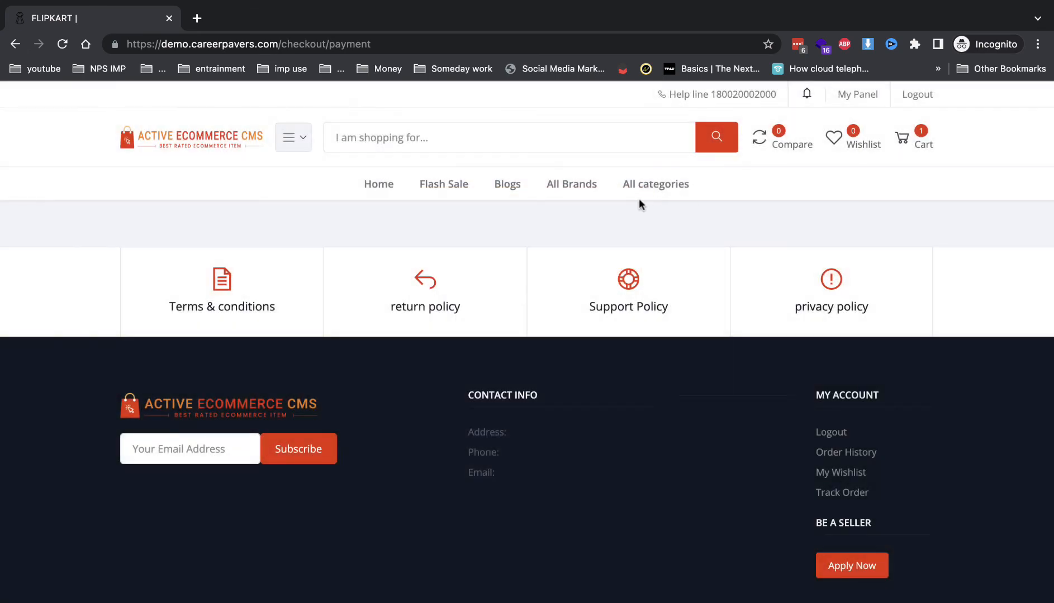
click(383, 189)
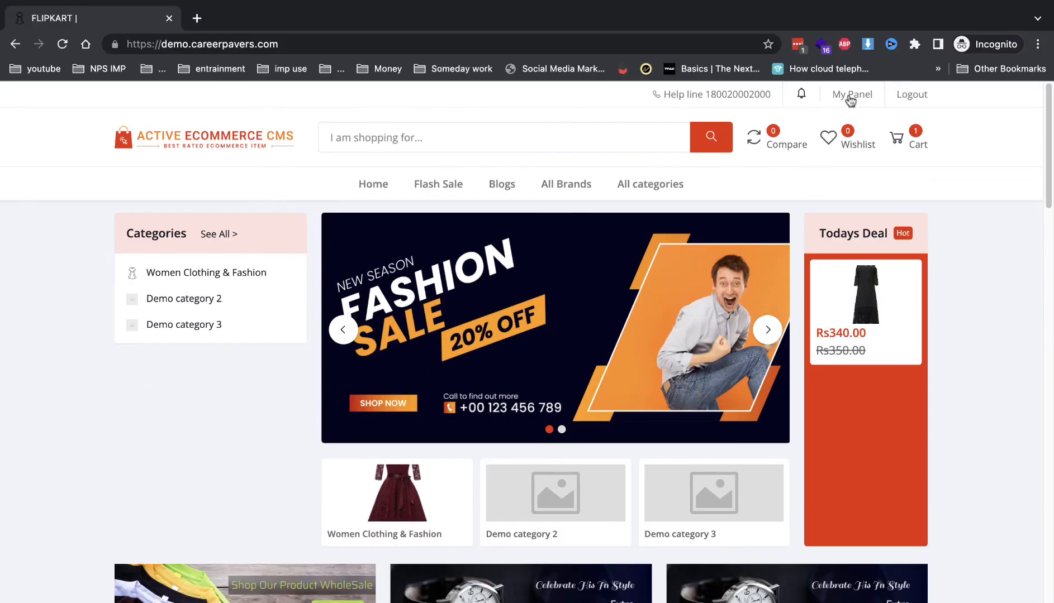
Step: Open the pending order's details from My Panel > Purchase History, then switch to the admin window
click(851, 96)
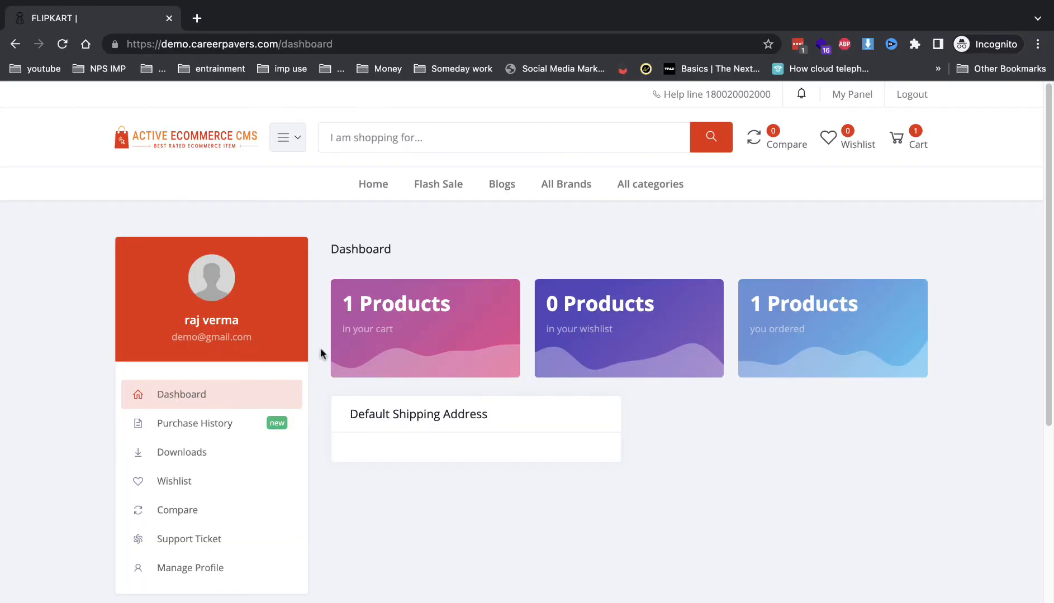
click(264, 430)
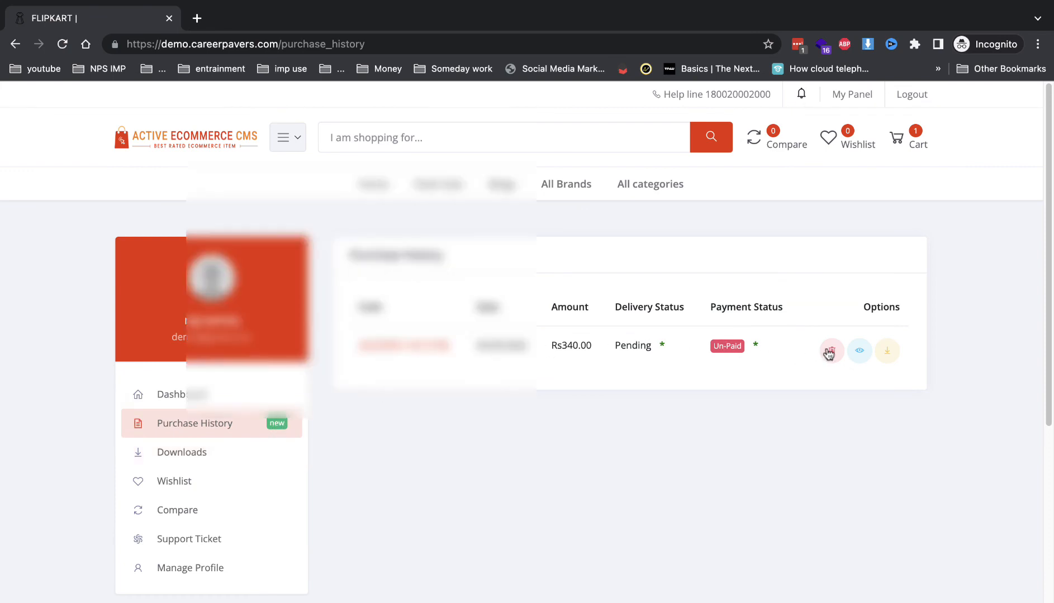
click(420, 347)
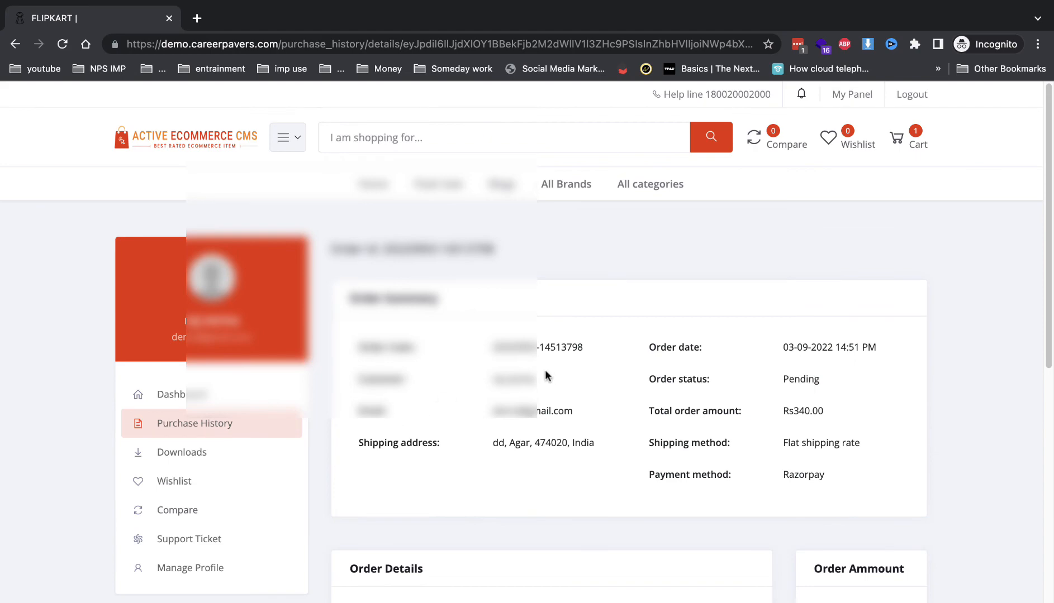
scroll(546, 376, down, 5)
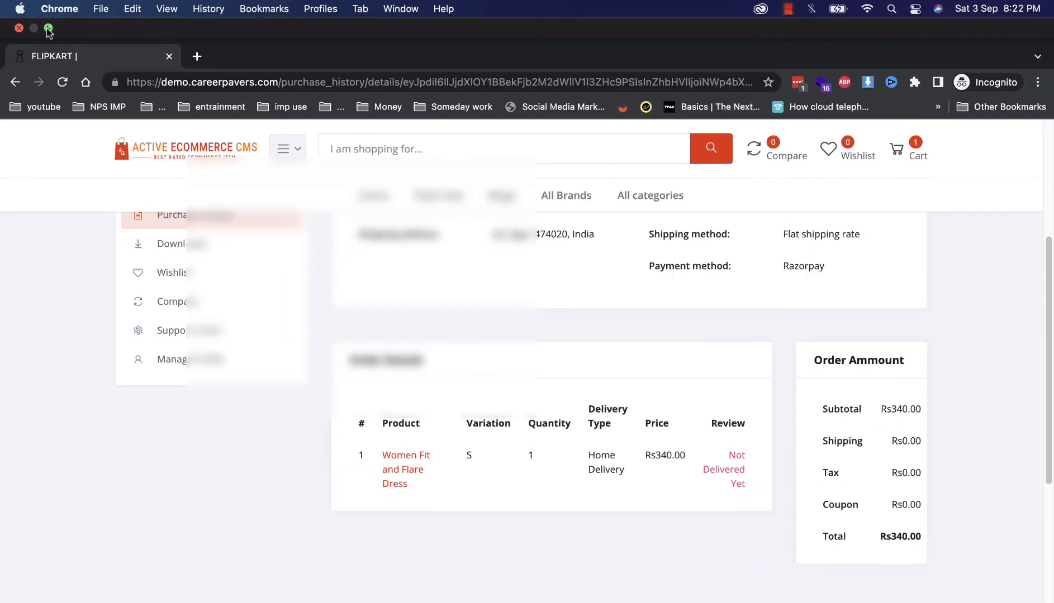
click(49, 28)
click(141, 596)
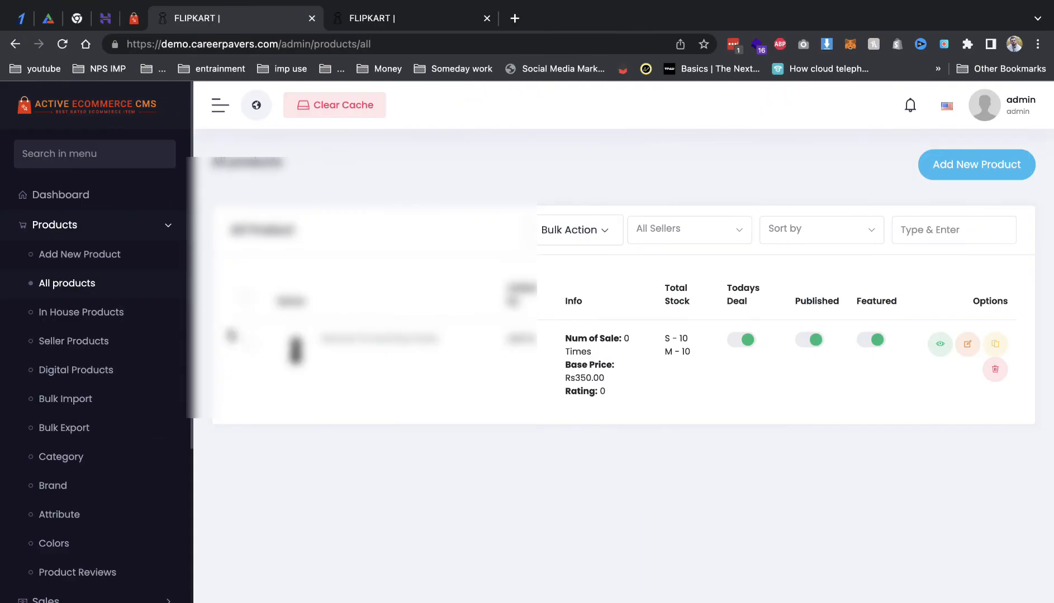
Step: Open the test order's details from Sales > All Orders
click(45, 598)
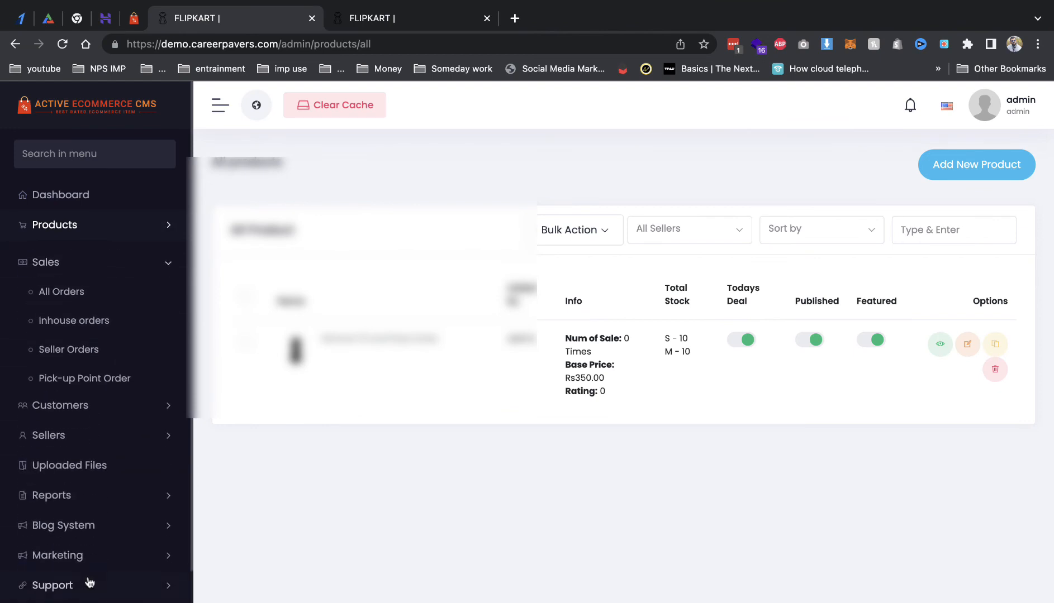
click(89, 296)
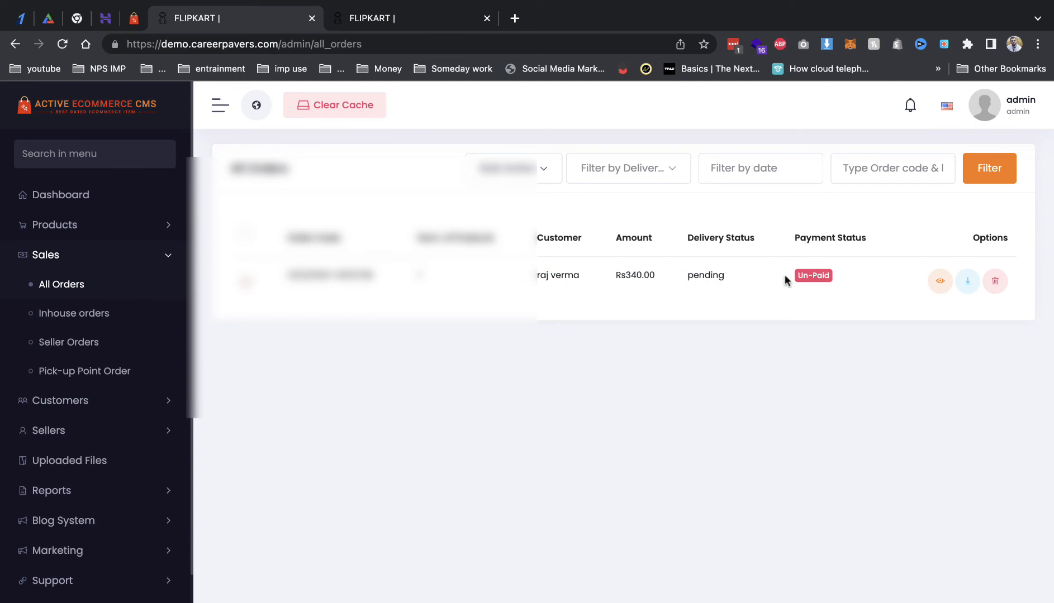
click(939, 281)
Step: Set payment status to Paid, delivery status to On The Way, and tracking code 4534534
click(556, 231)
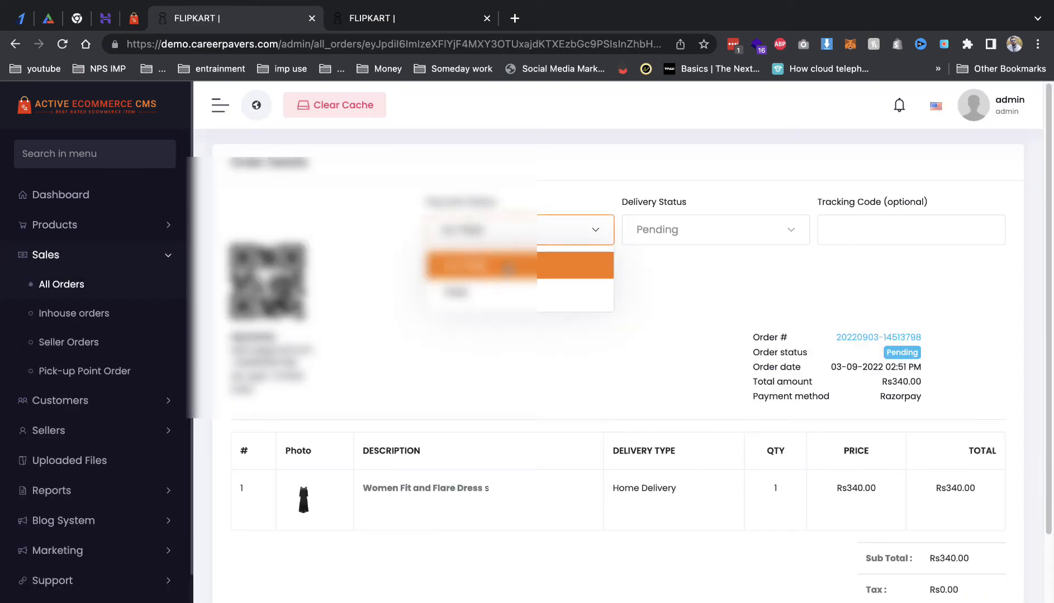
click(497, 291)
click(679, 245)
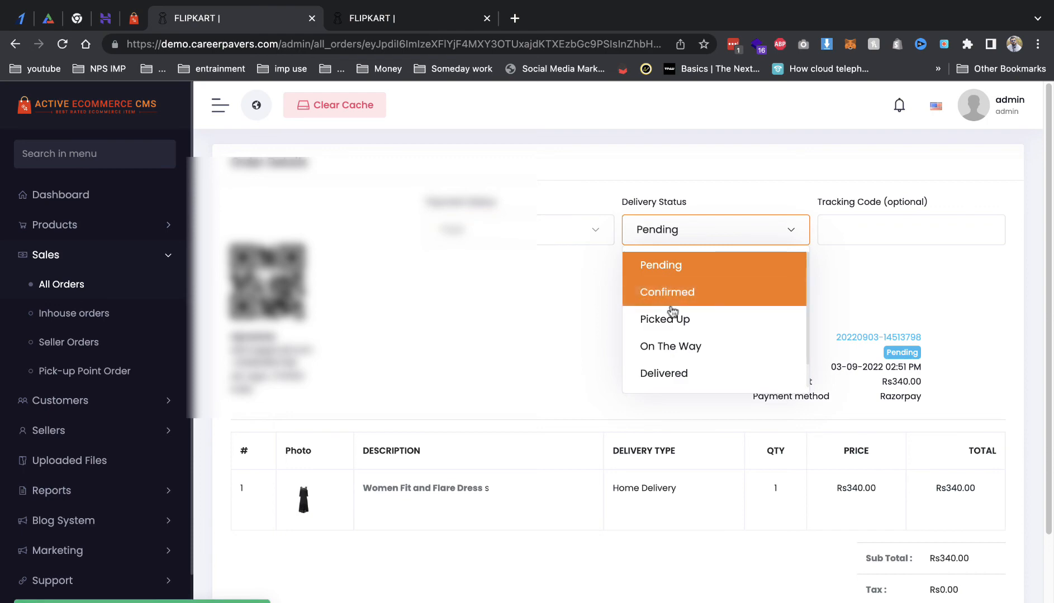
click(692, 346)
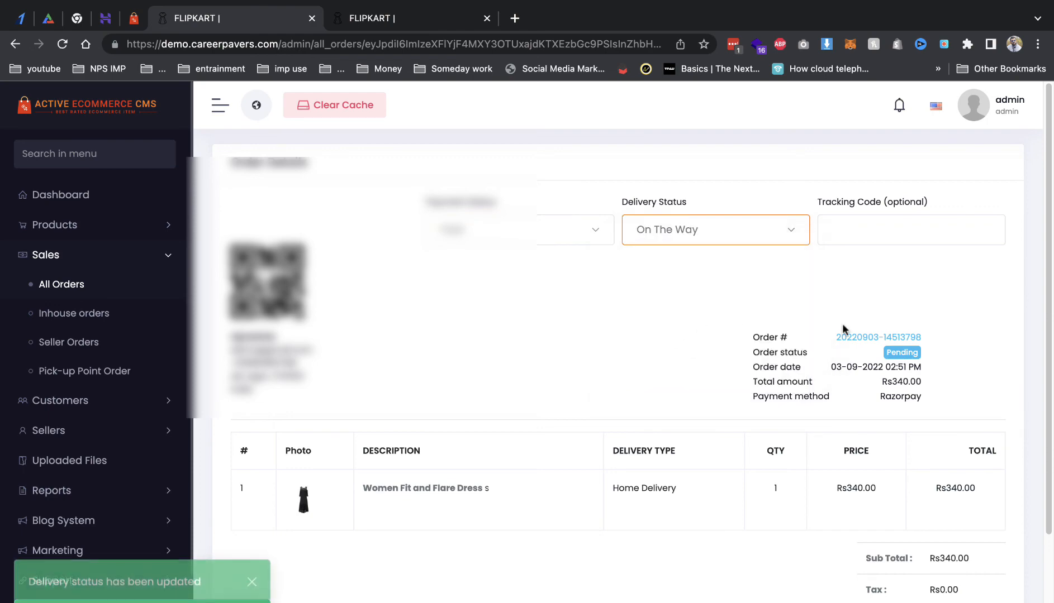
click(876, 235)
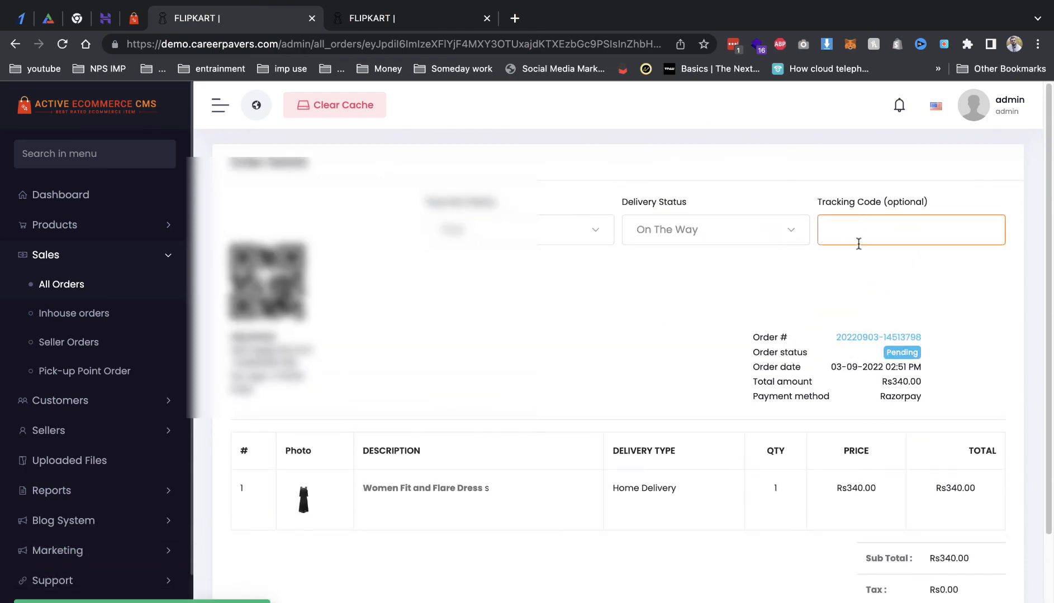
scroll(875, 329, down, 3)
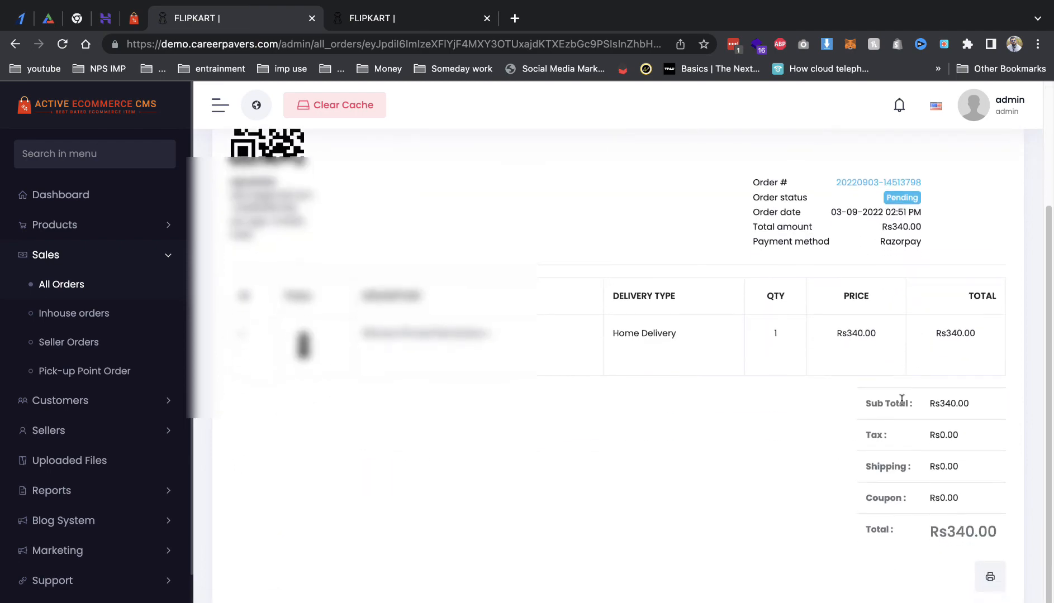
scroll(611, 367, up, 3)
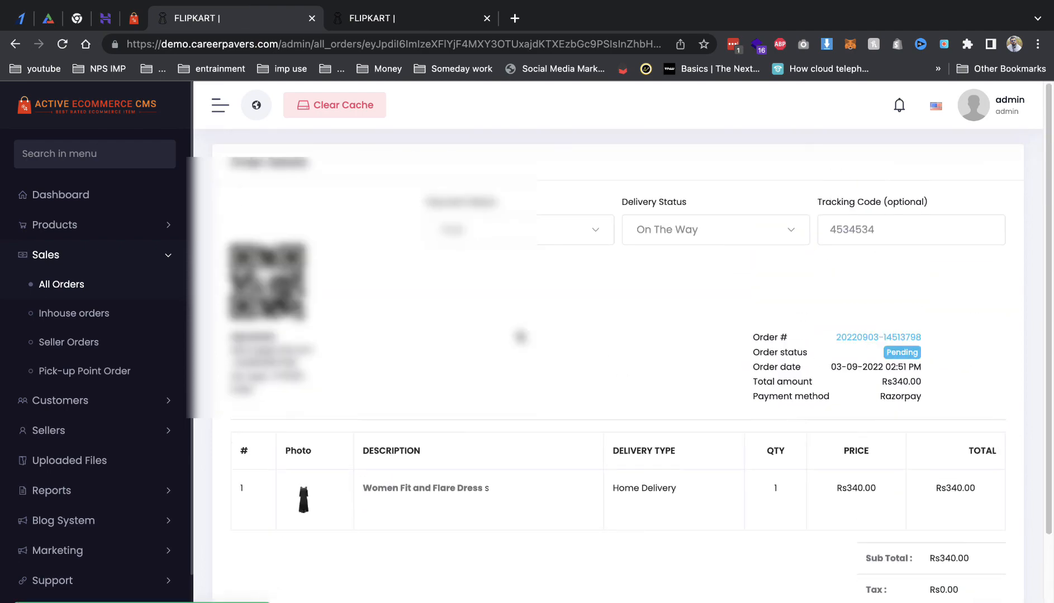
mouse_move(40, 5)
click(48, 28)
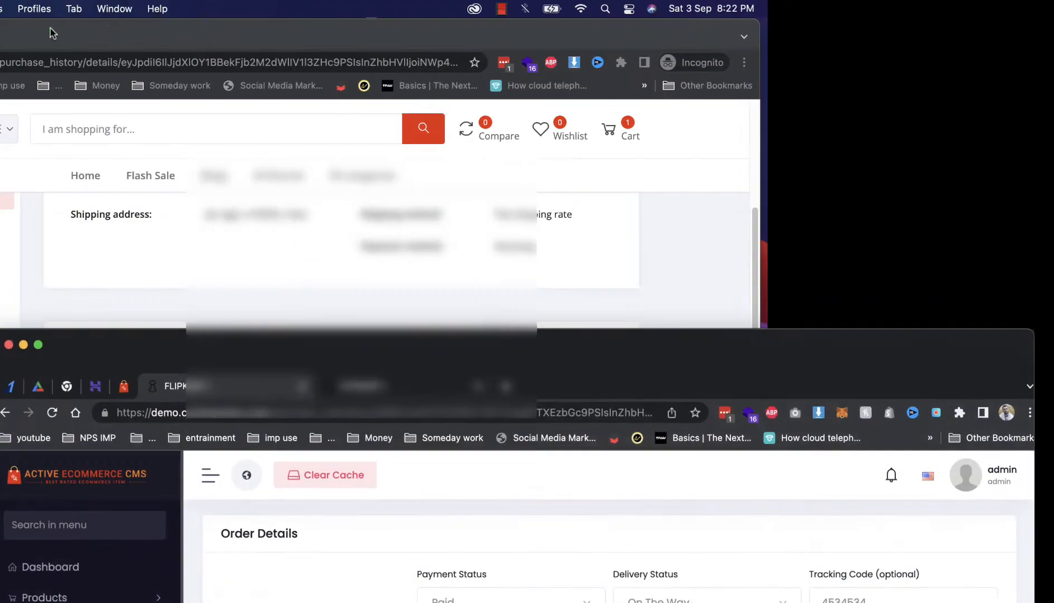
Step: Bring the customer's incognito window forward in full screen and reload its order details page
click(57, 175)
click(53, 34)
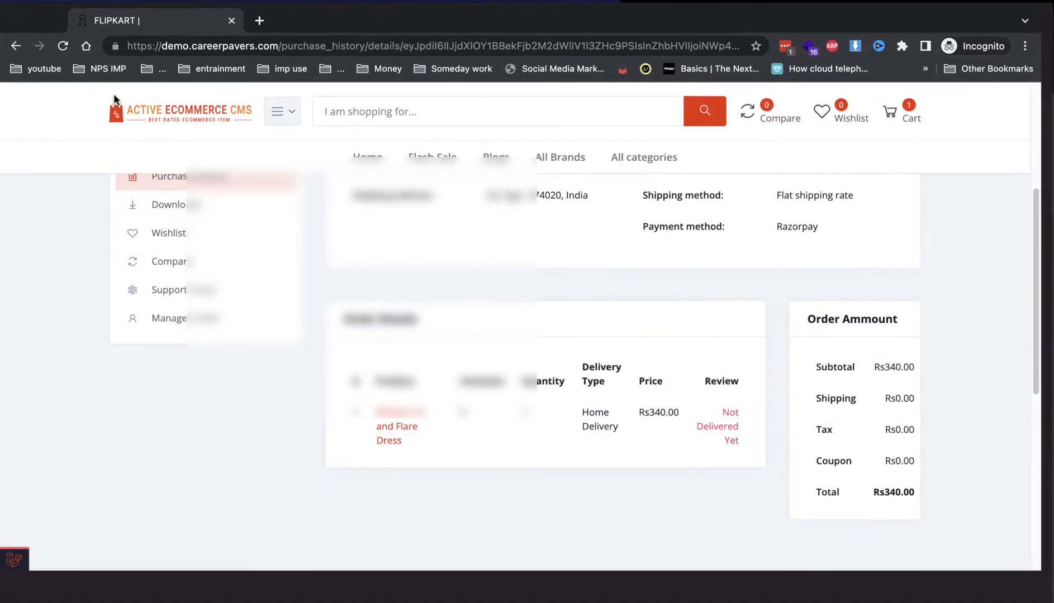
key(super+r)
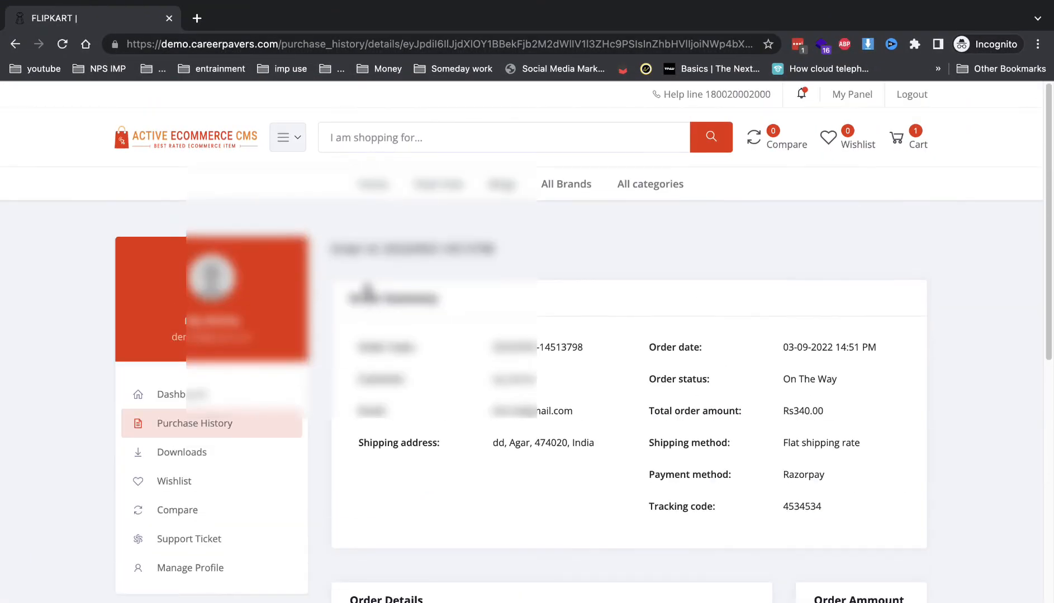
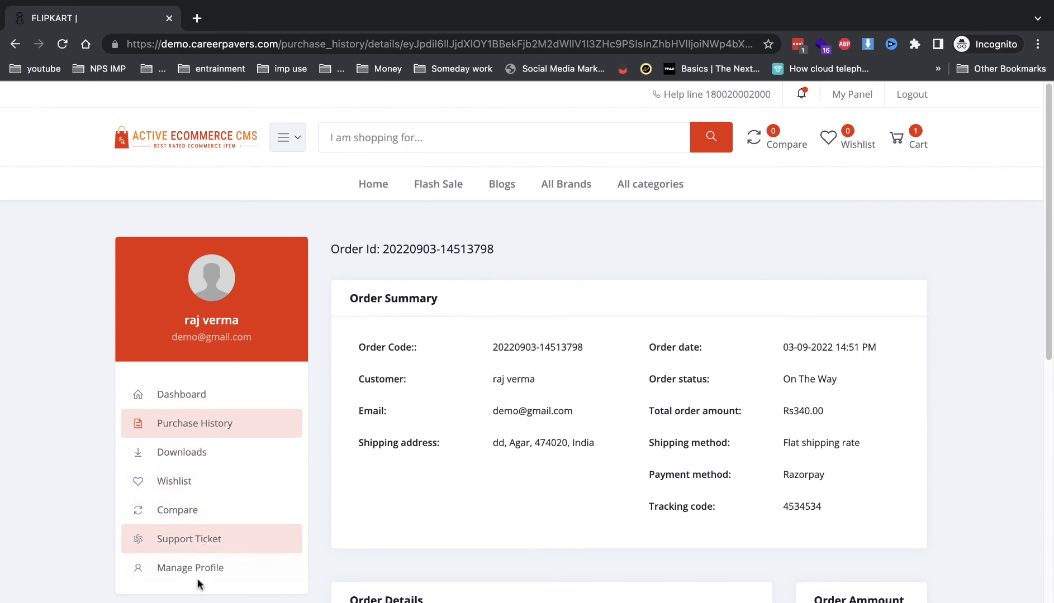
Step: Send a support ticket with subject 'Name server' and description 'ss', then go back to the dashboard
click(187, 540)
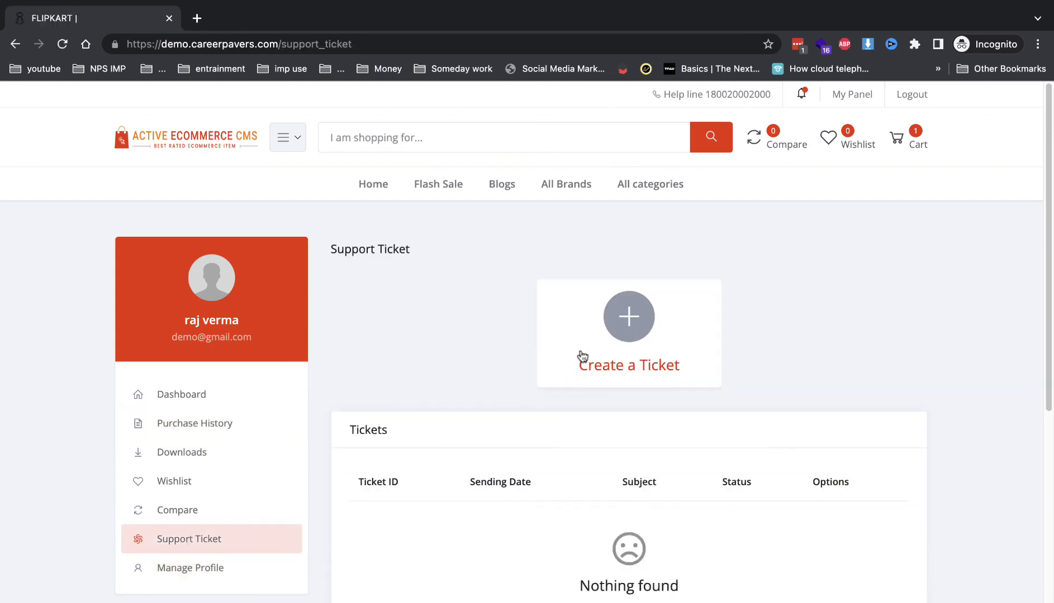
click(600, 327)
click(503, 309)
click(523, 347)
click(539, 380)
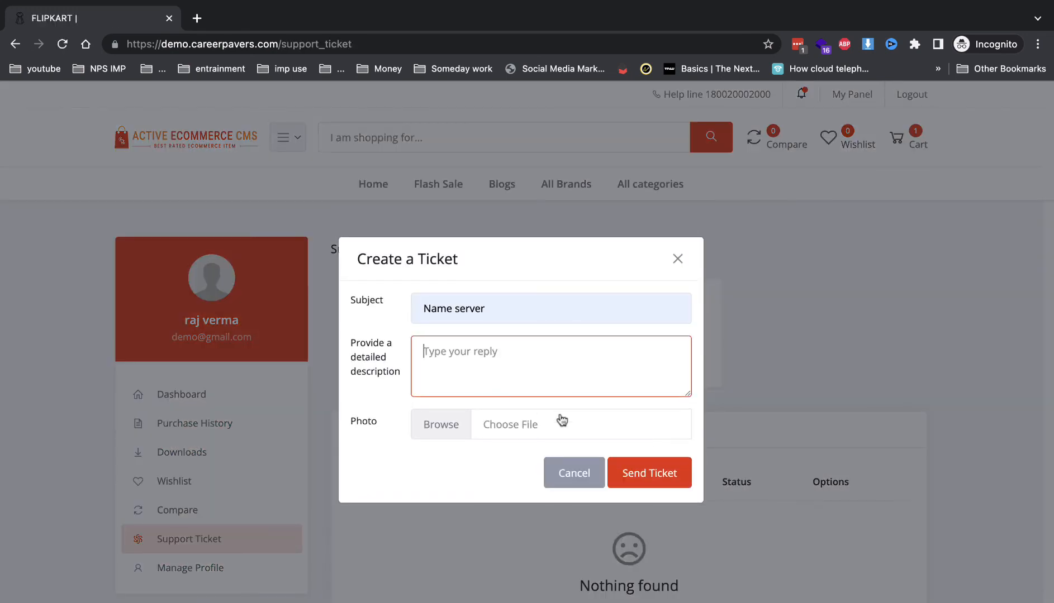
text(ss)
click(631, 468)
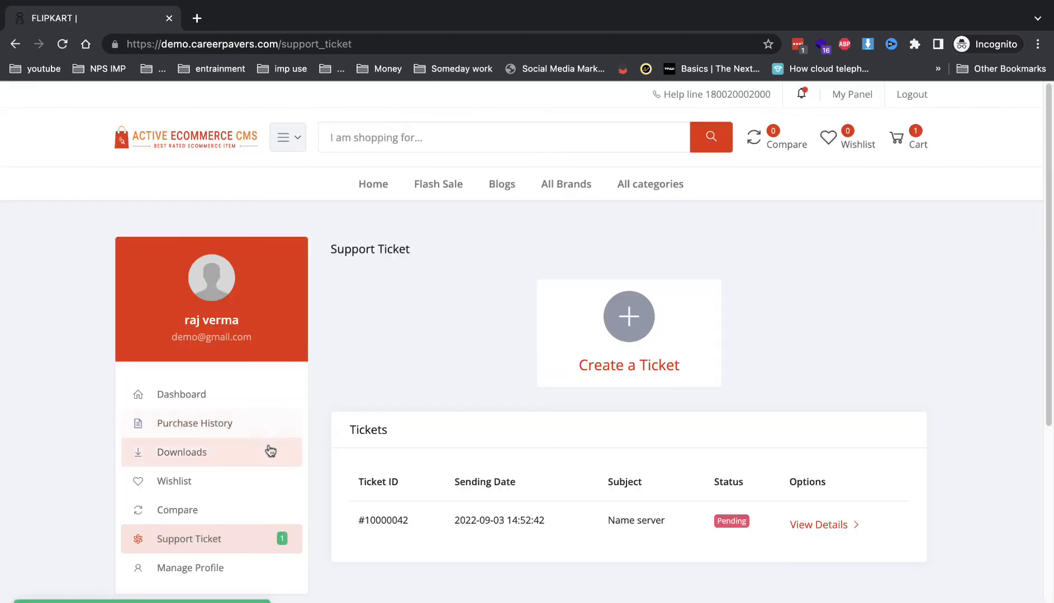
click(235, 394)
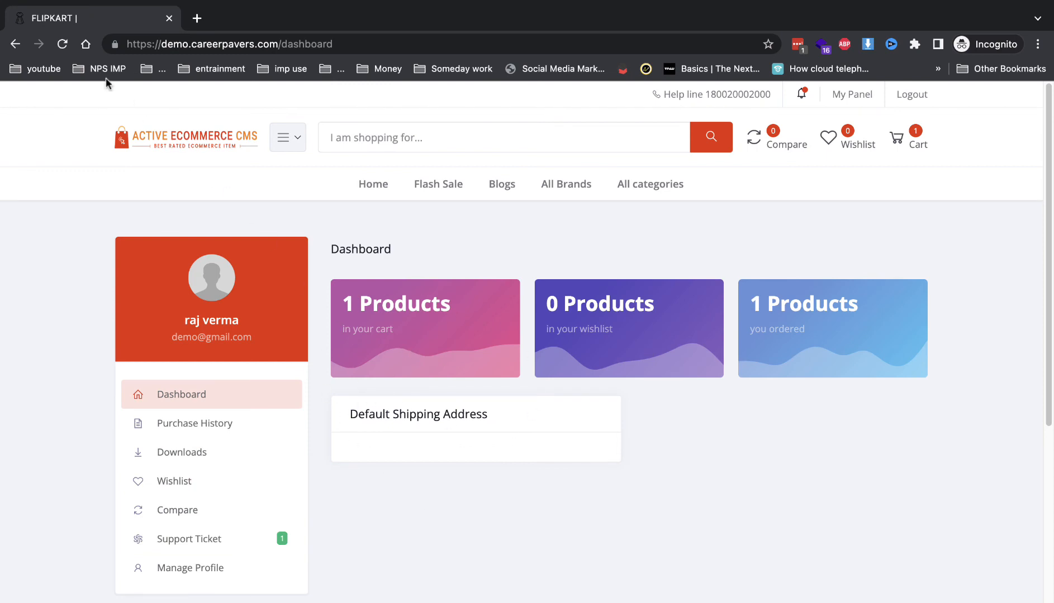
Step: Close the incognito window and start a new For Total Orders coupon under Marketing
click(167, 20)
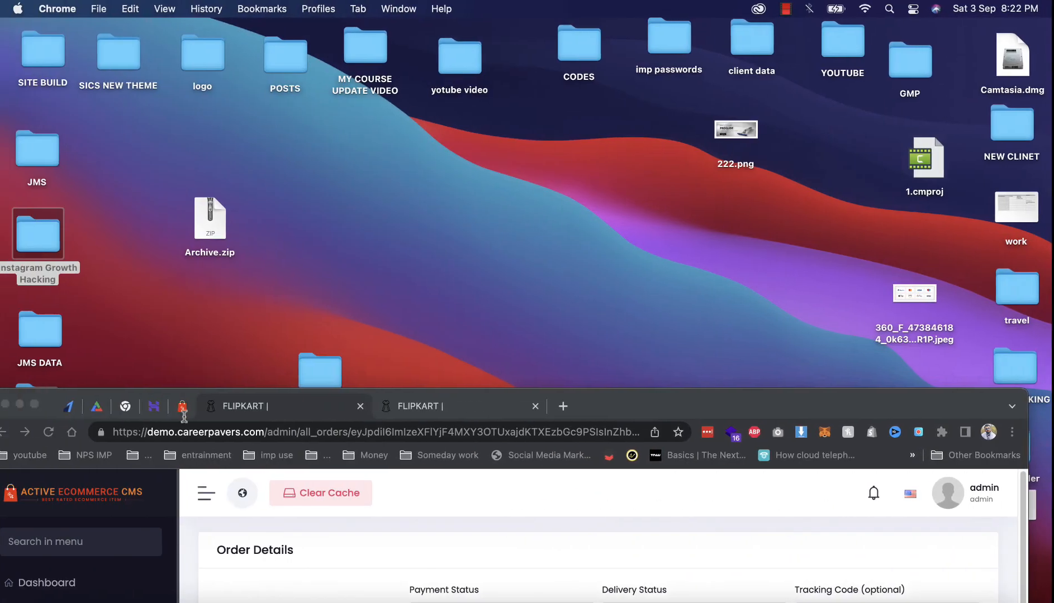
click(37, 405)
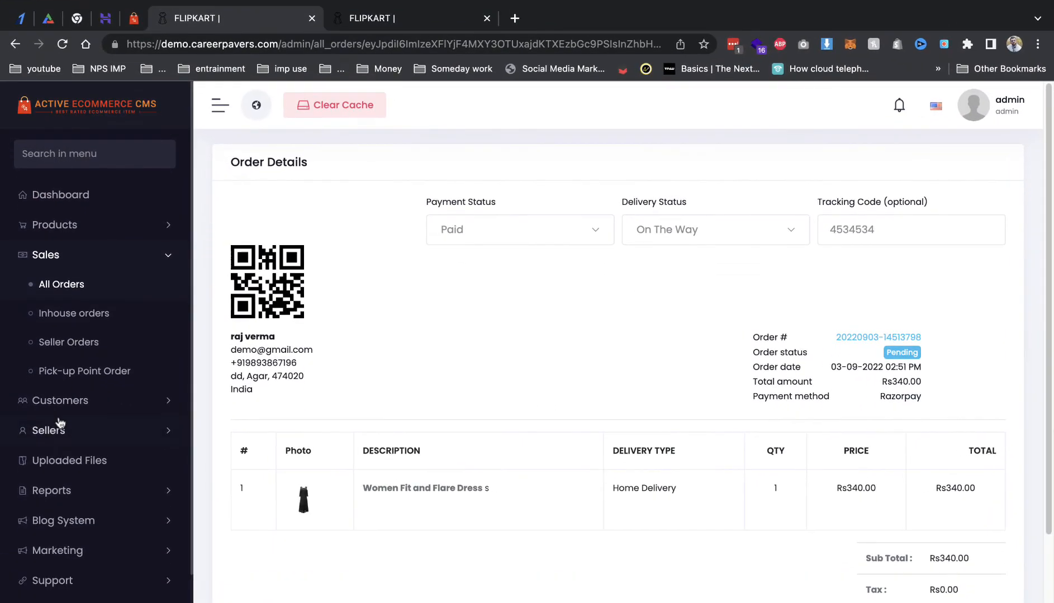
click(86, 466)
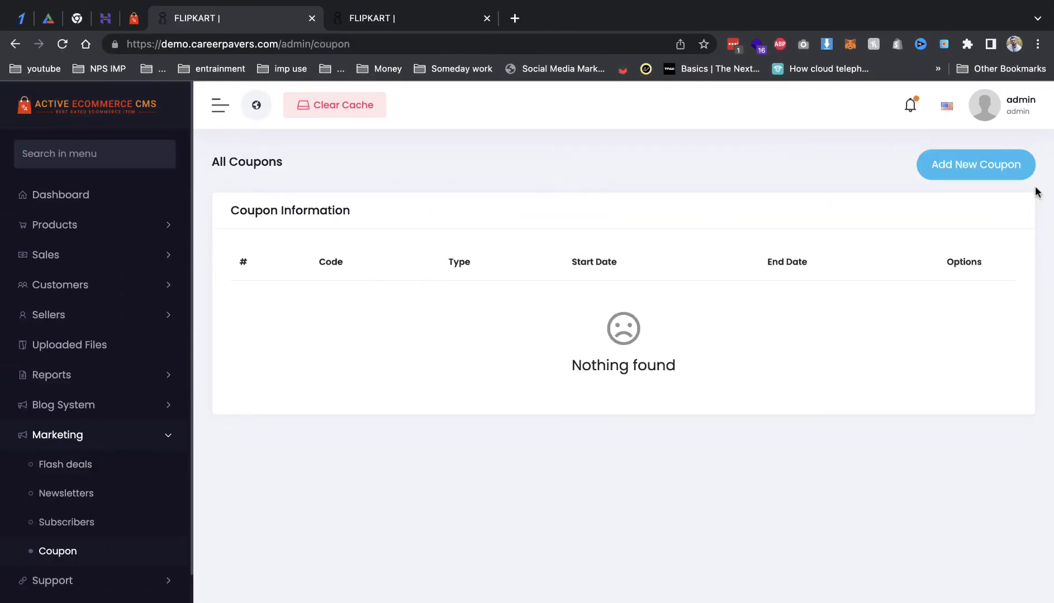
click(1014, 175)
click(621, 214)
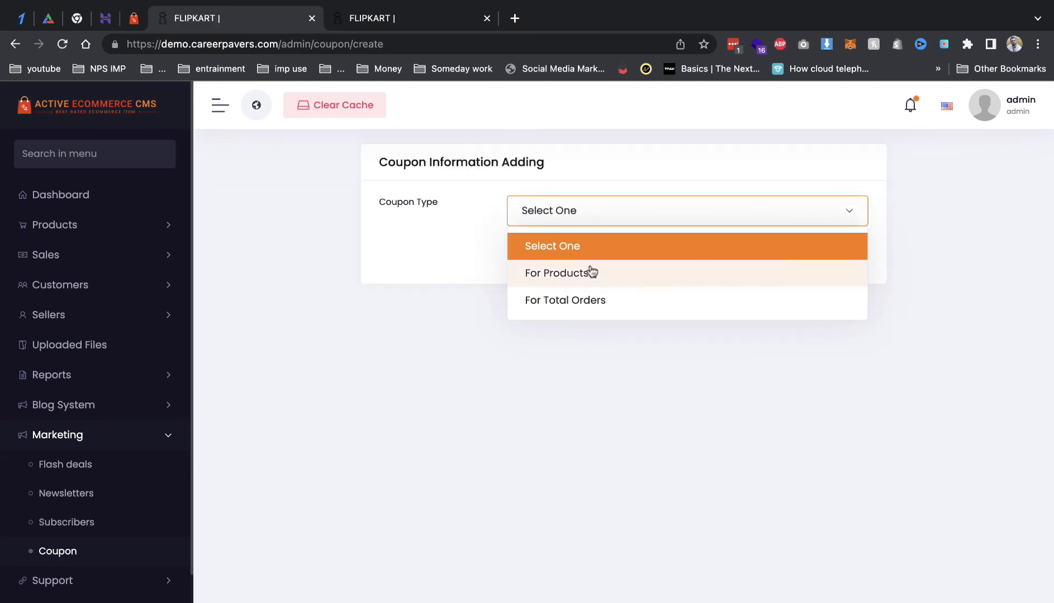
click(597, 309)
click(666, 226)
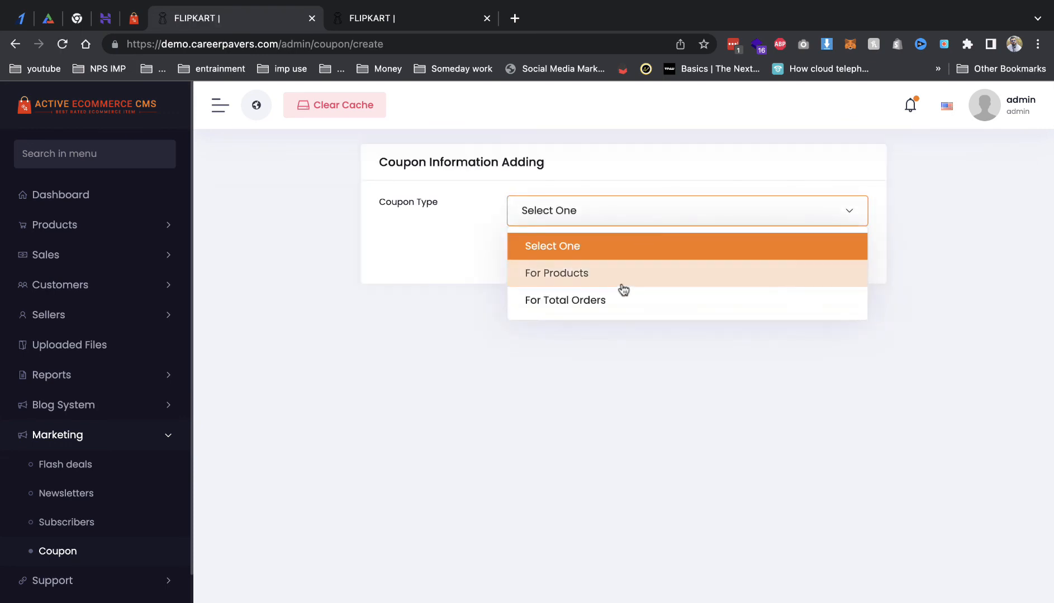
click(669, 299)
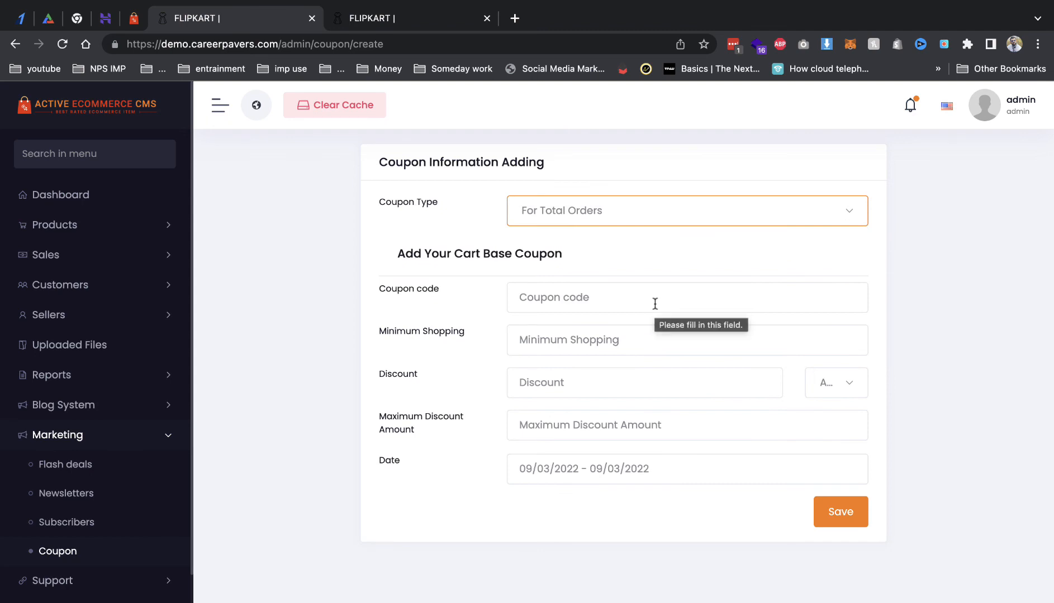
Step: Fill in code Tealogy75, 500 minimum shopping, 44 percent discount and 100 maximum, and save
click(655, 303)
click(637, 335)
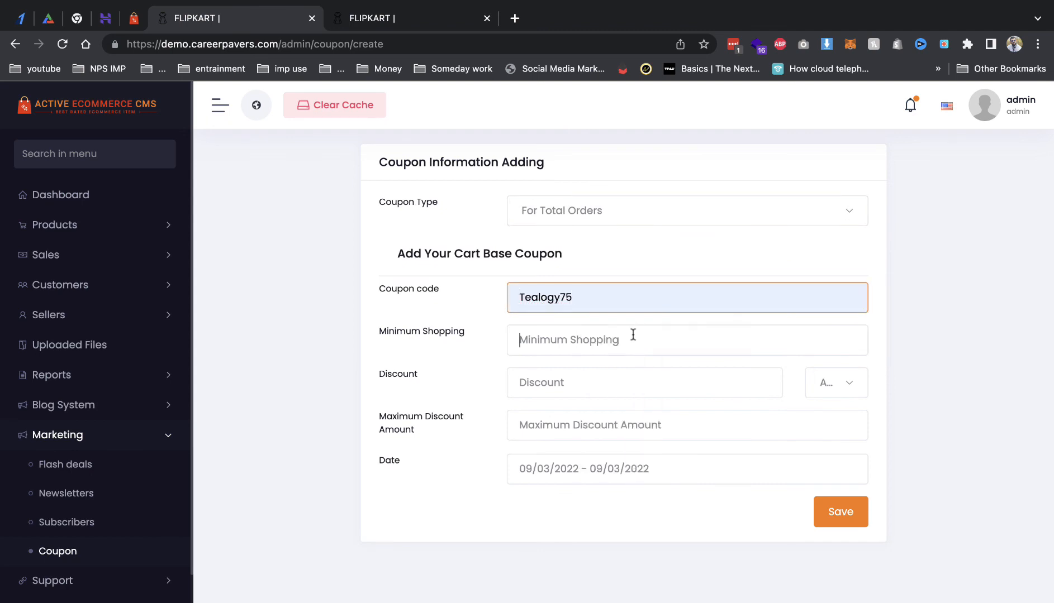
click(633, 336)
text(500)
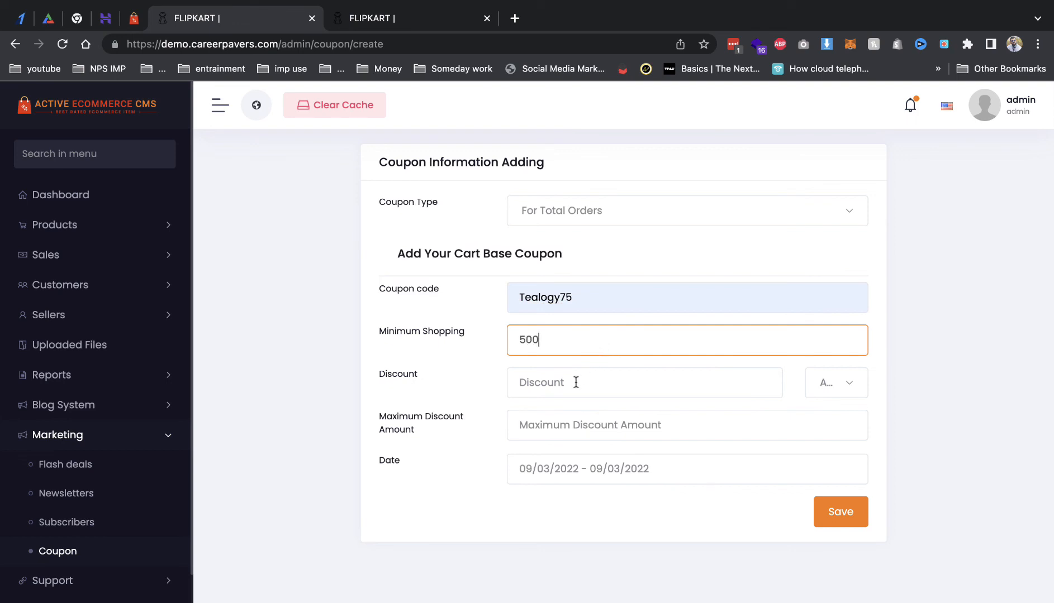
click(576, 382)
text(44)
click(844, 393)
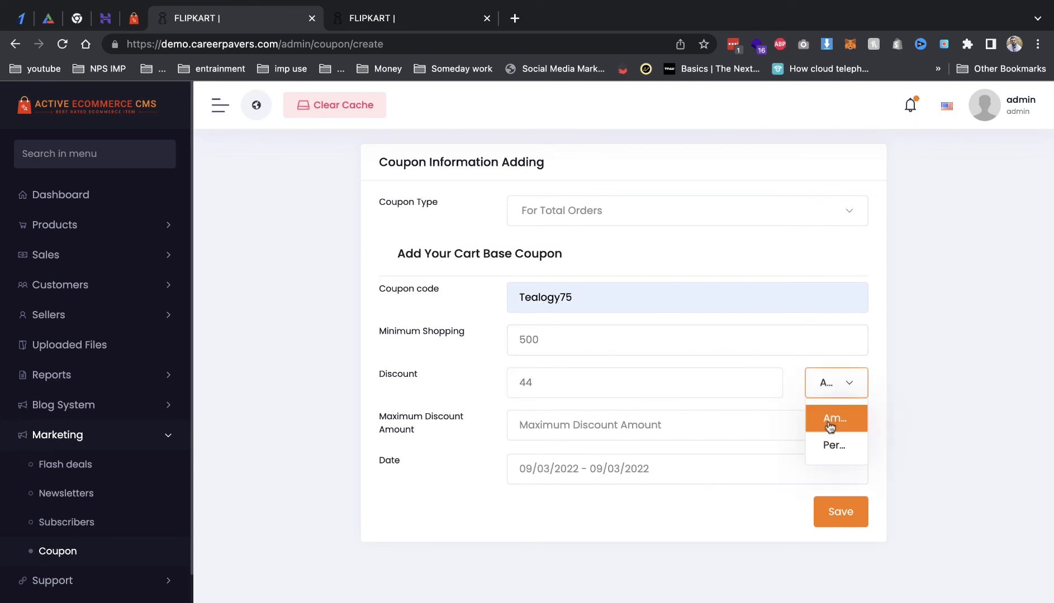
click(831, 443)
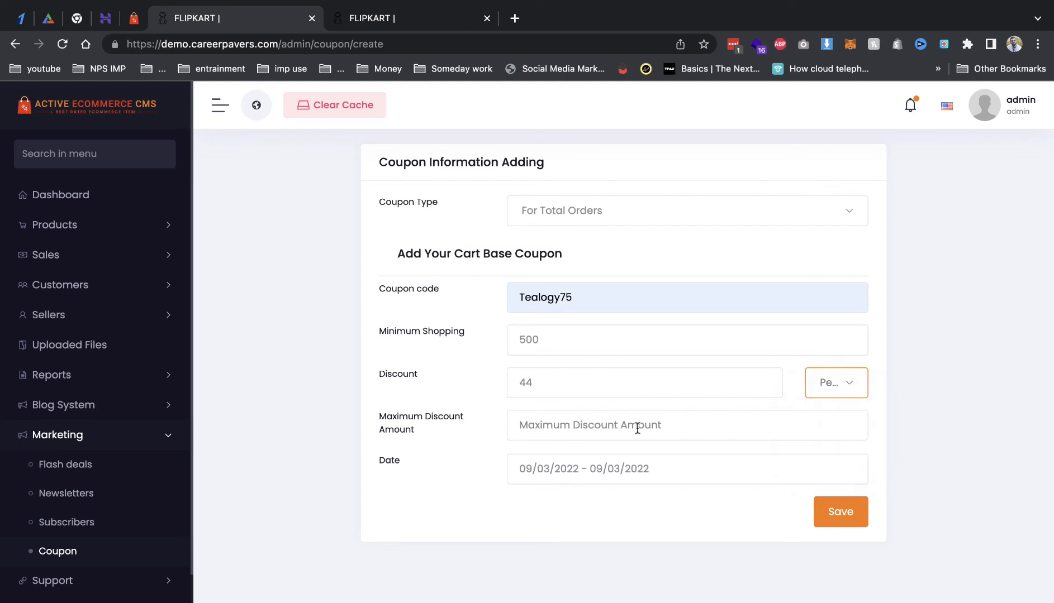
click(847, 513)
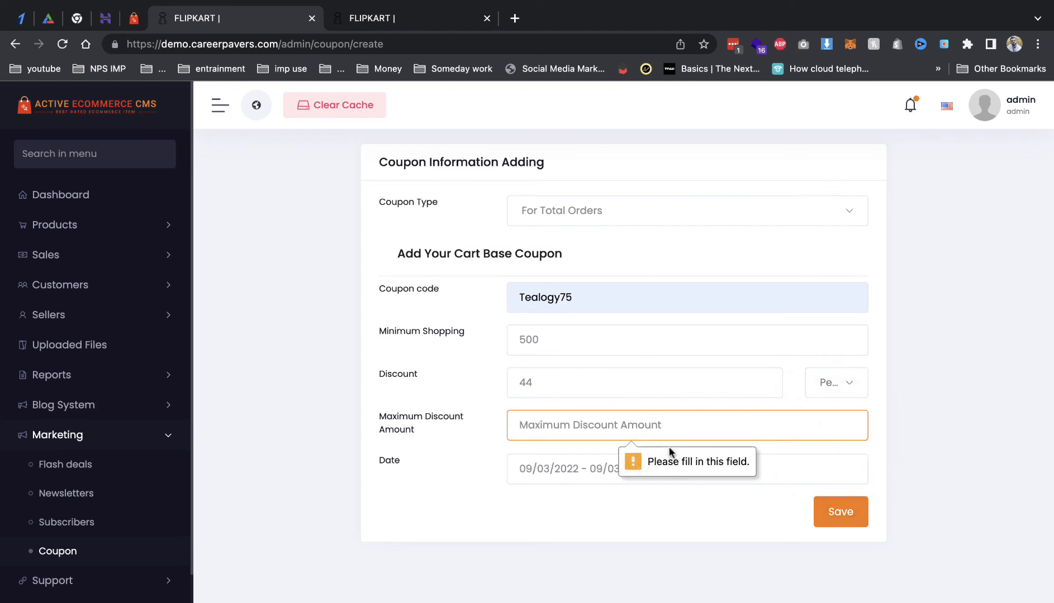
text(100)
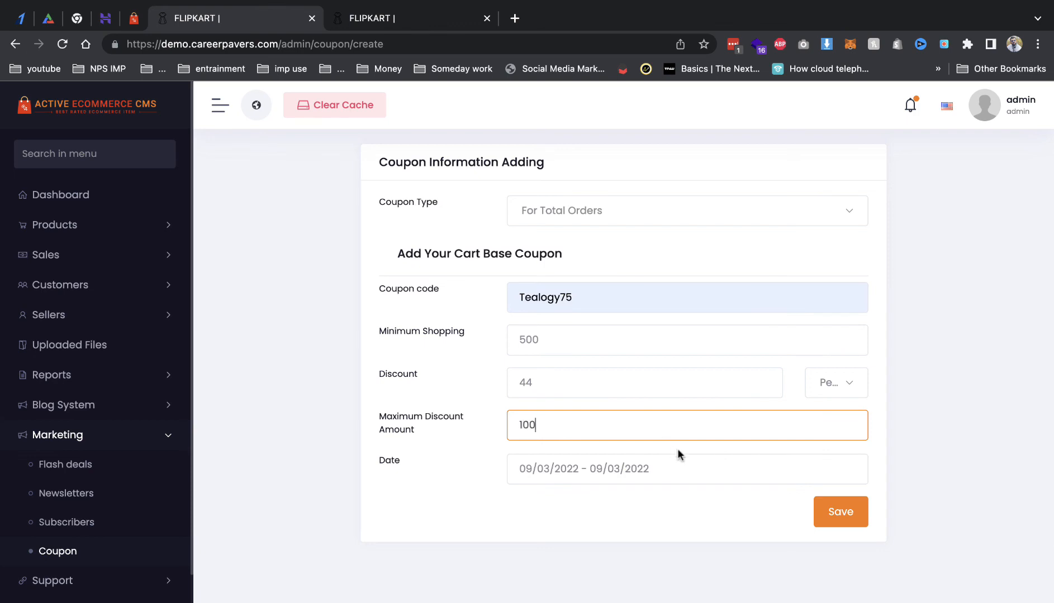
click(828, 504)
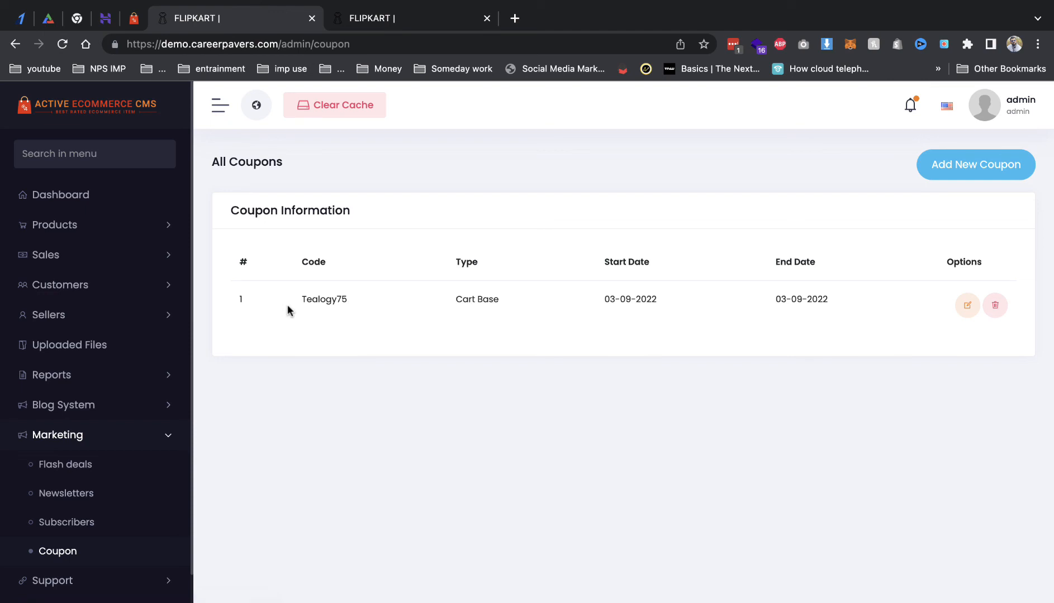
Step: Look through All Orders and the In House Product Sale and User Searches reports
click(53, 256)
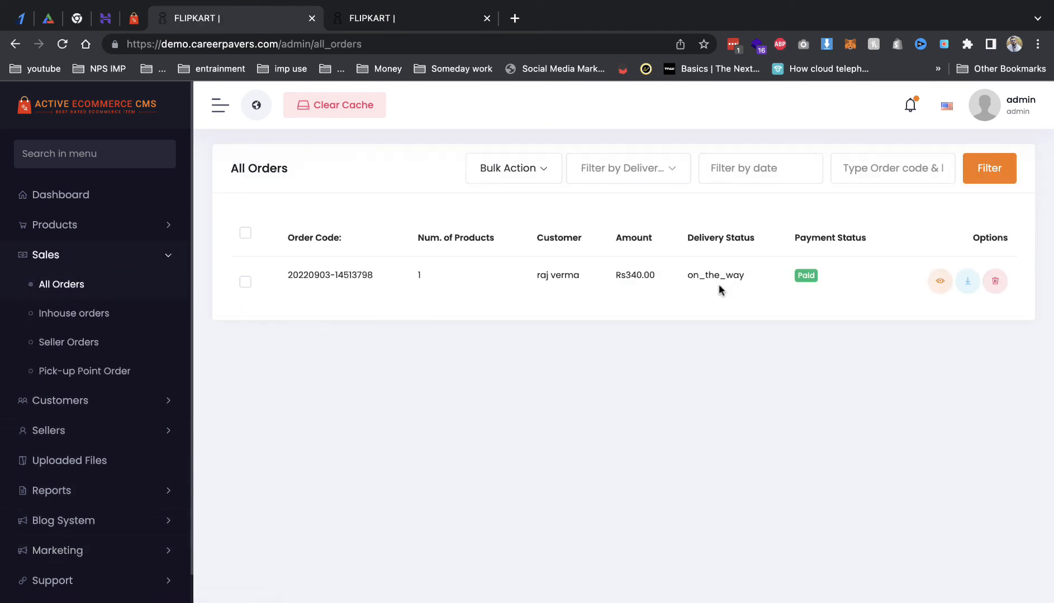
click(90, 494)
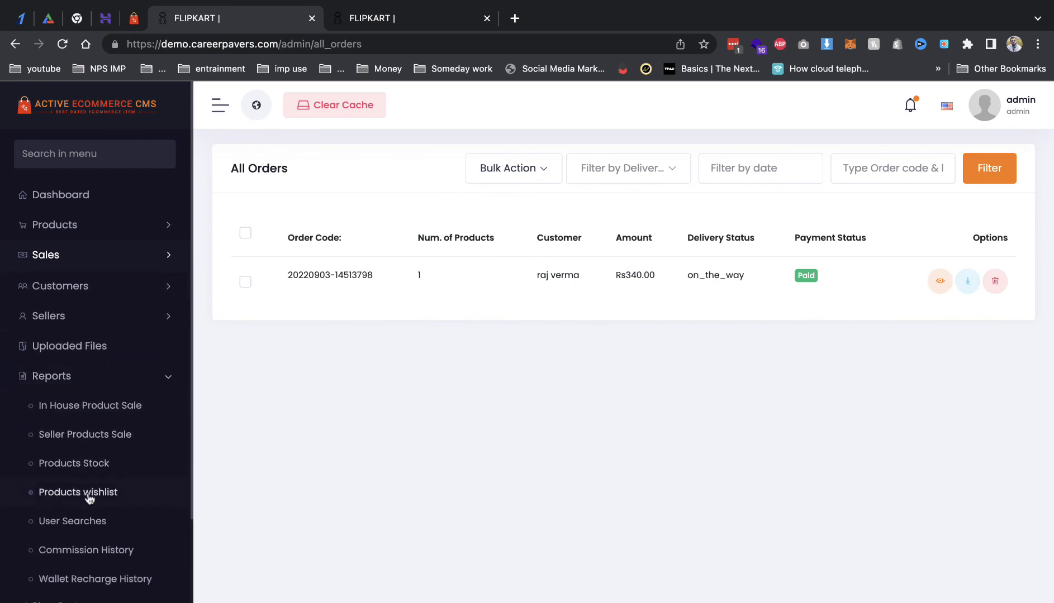
click(104, 407)
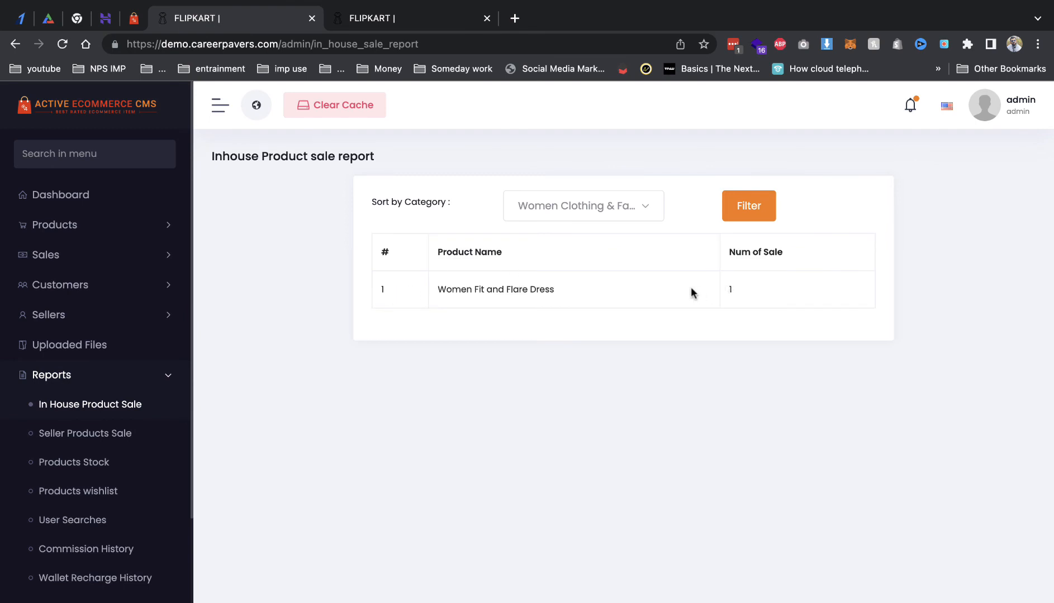
click(84, 520)
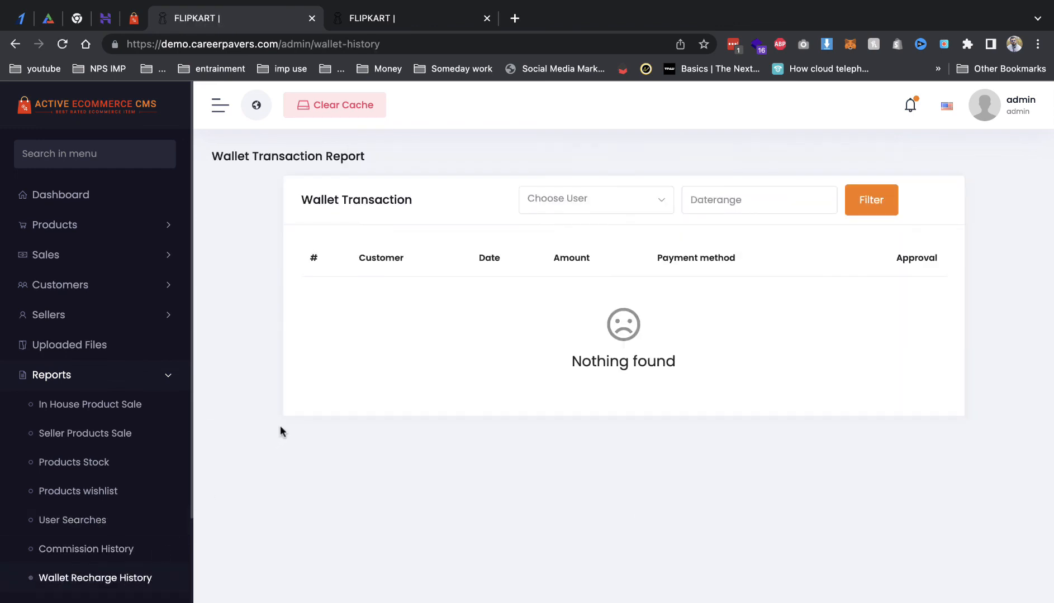
scroll(181, 433, down, 5)
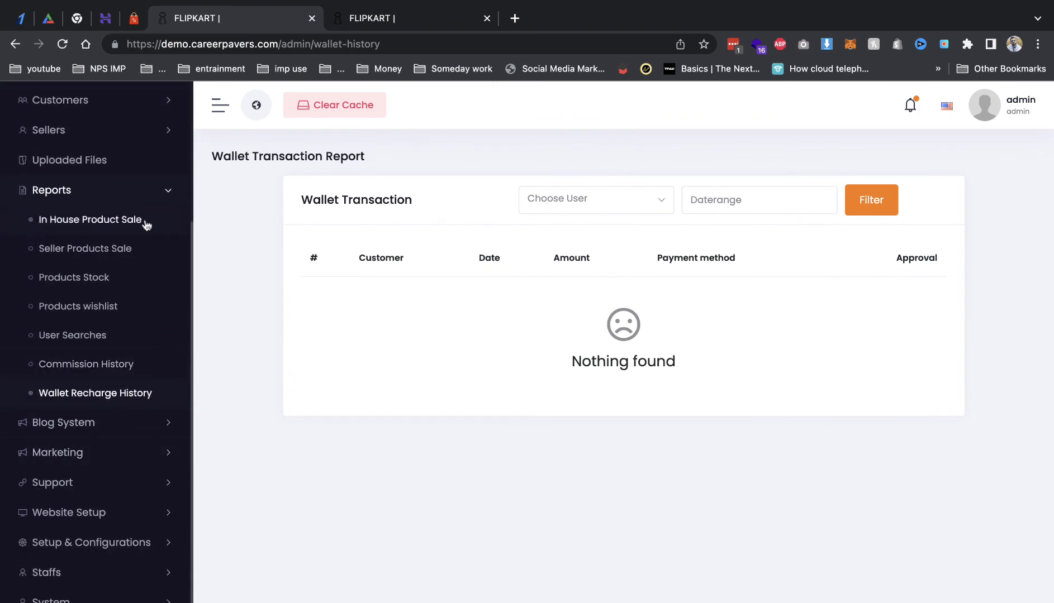
click(76, 202)
Step: Expand the seller pages, glance at the storefront tab and return to the admin panel
click(75, 316)
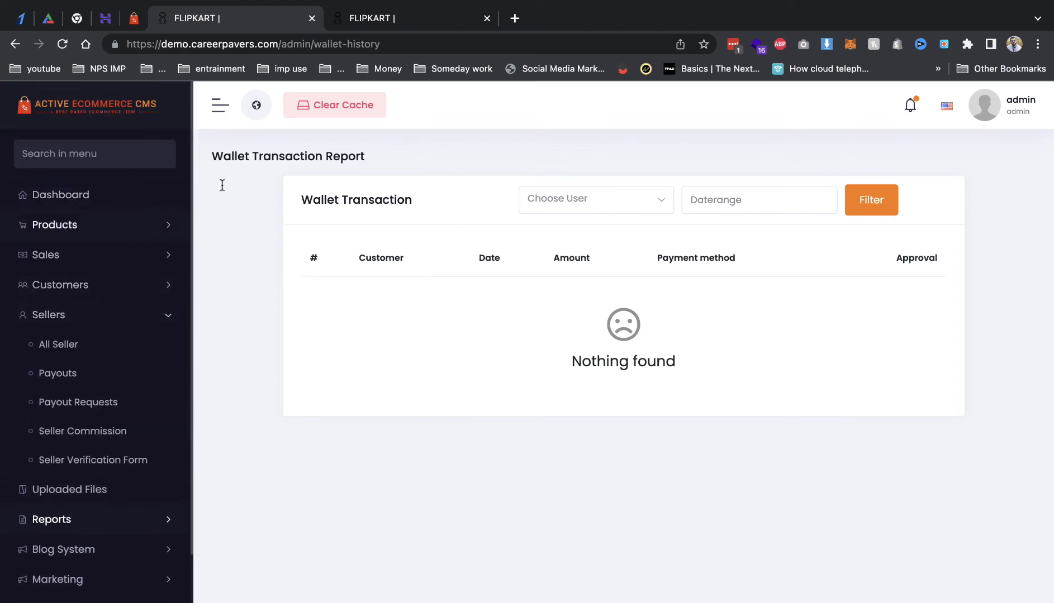
click(371, 17)
scroll(911, 419, down, 15)
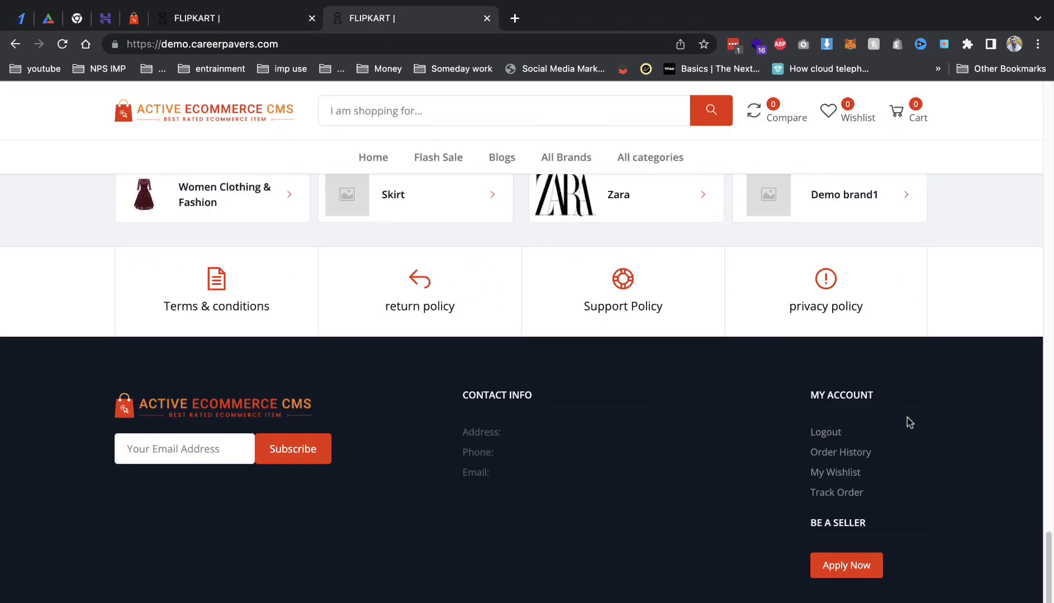
click(195, 18)
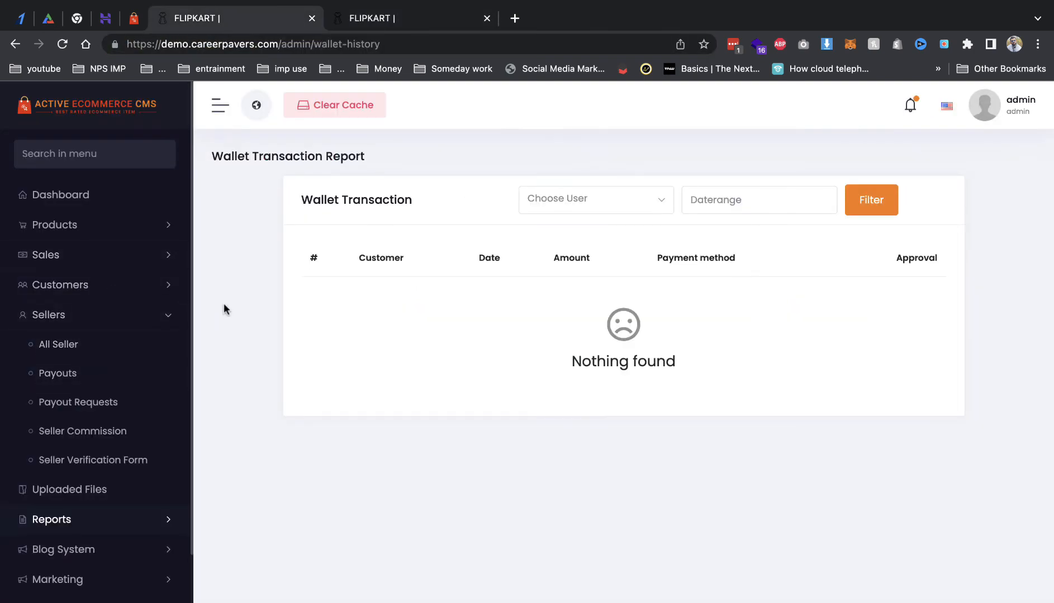
Step: Approve Demo Seller Shop in All Sellers and log in as that seller
click(130, 339)
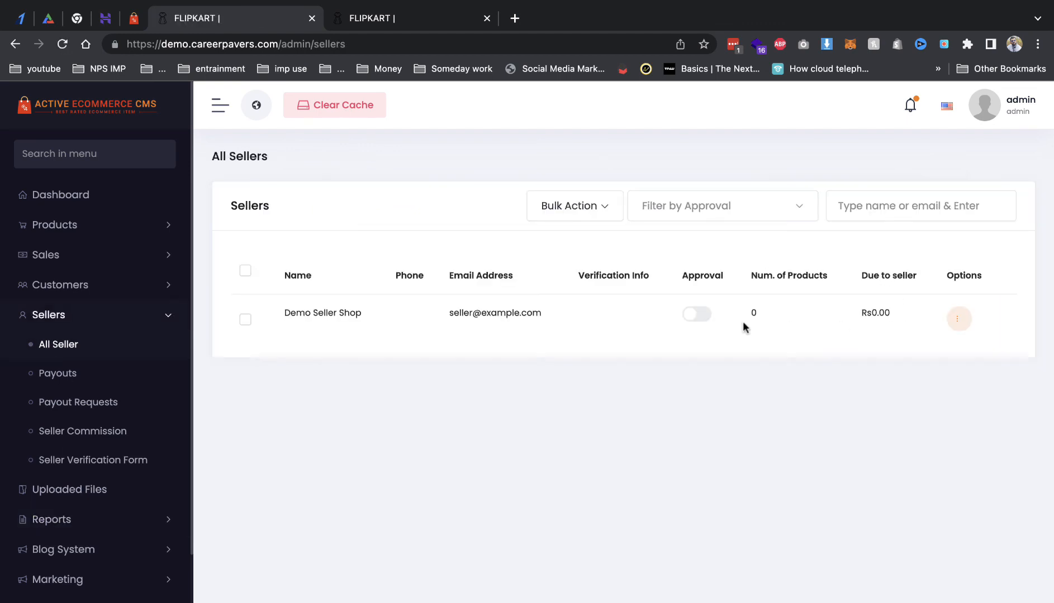
click(697, 314)
click(957, 321)
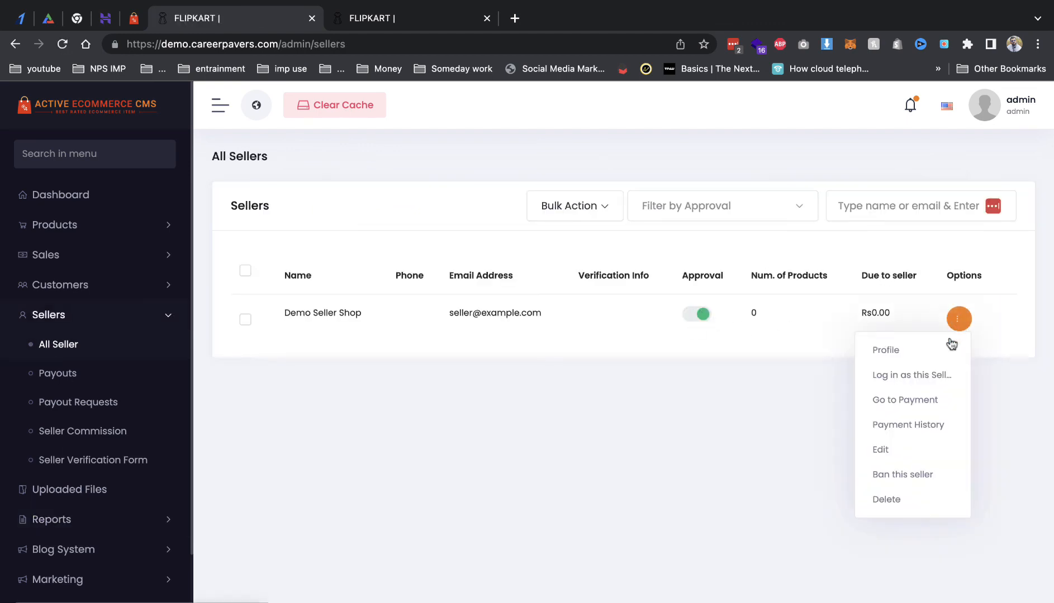
click(908, 384)
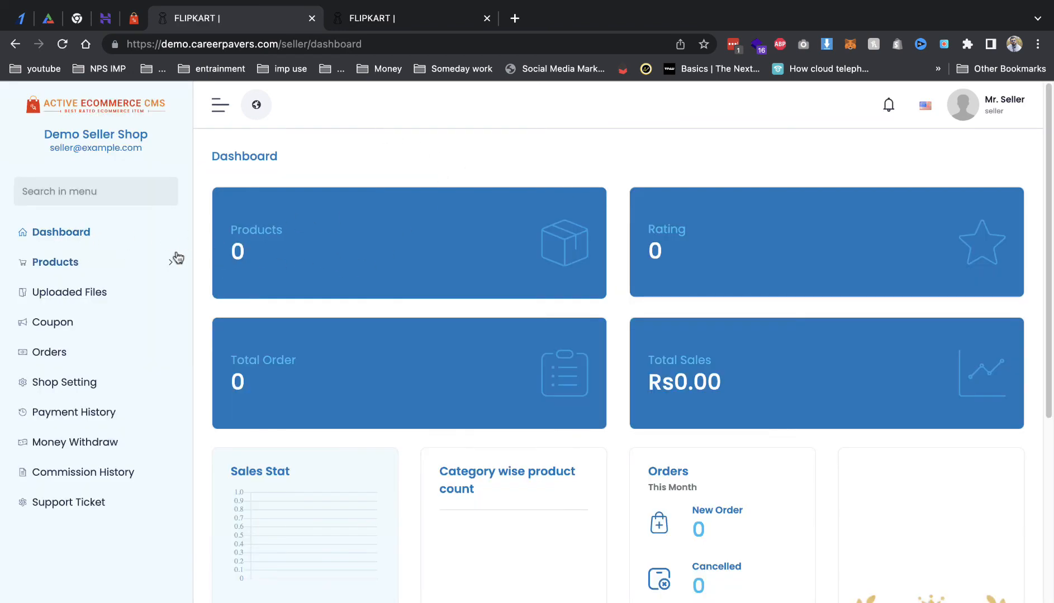
Step: Open the seller's Add New Product form from Products
click(161, 263)
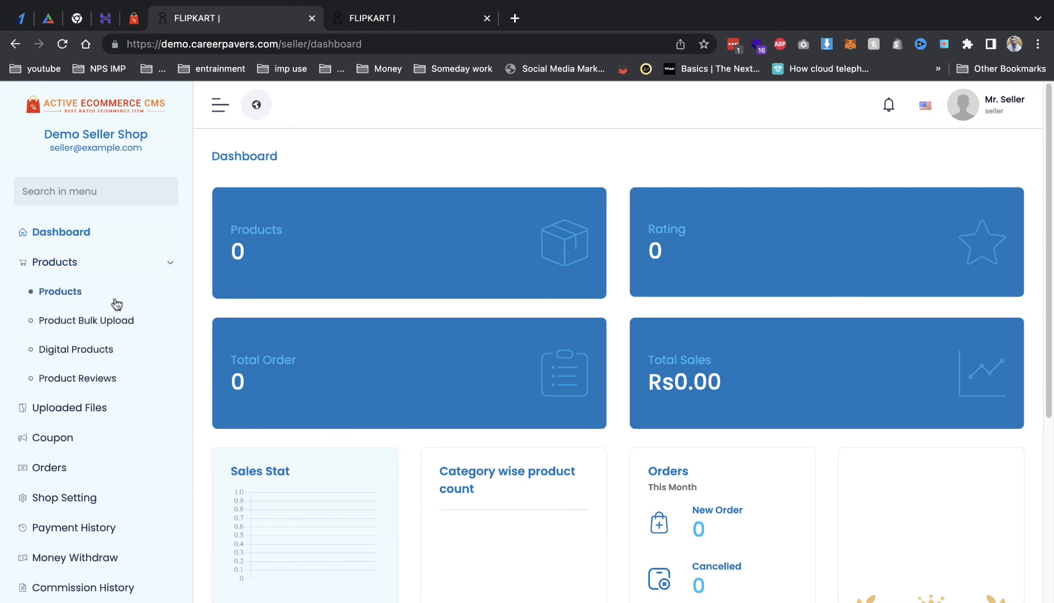
click(125, 305)
click(619, 257)
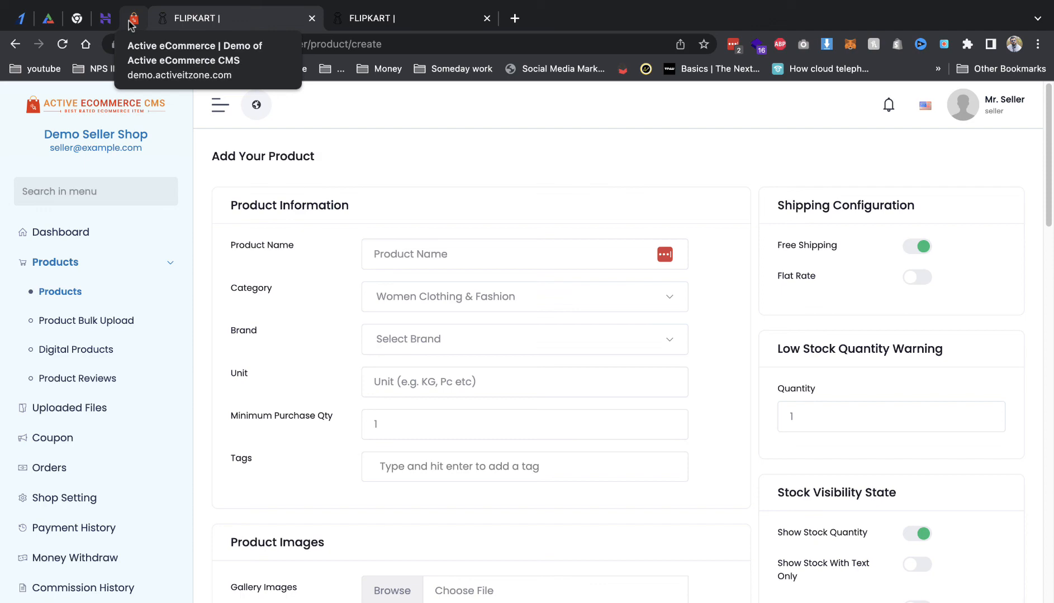
Step: View the black dress product page on the storefront, then return to the add product form
click(132, 21)
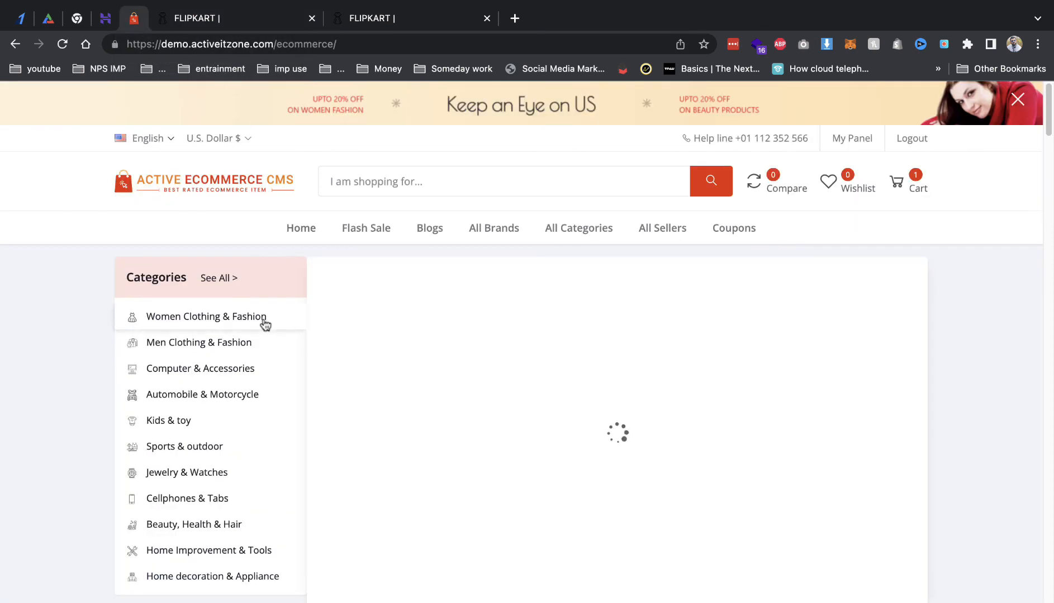
scroll(265, 325, down, 5)
click(357, 519)
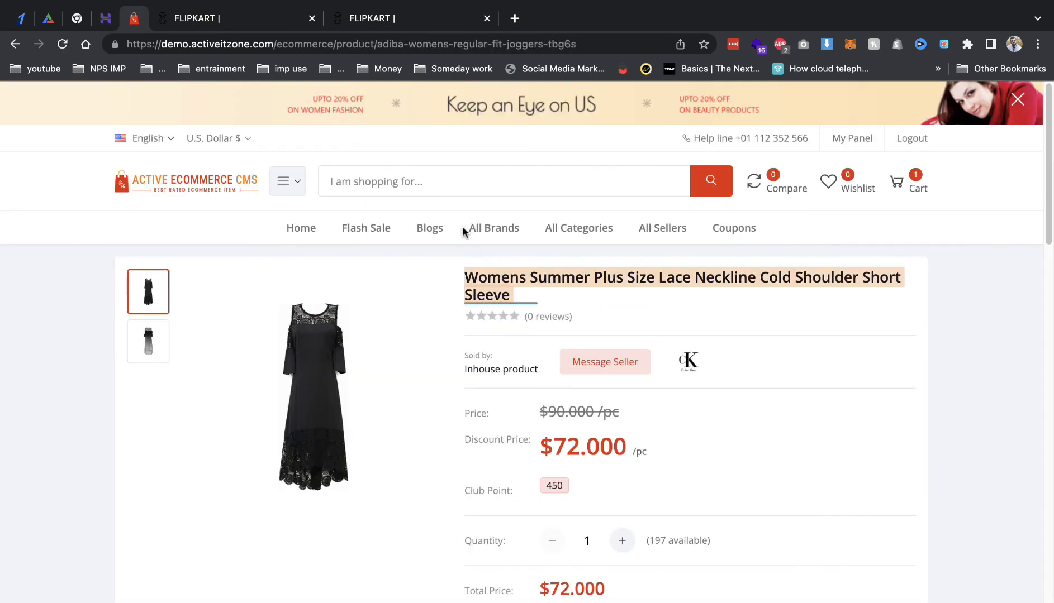
click(235, 25)
click(348, 25)
click(247, 27)
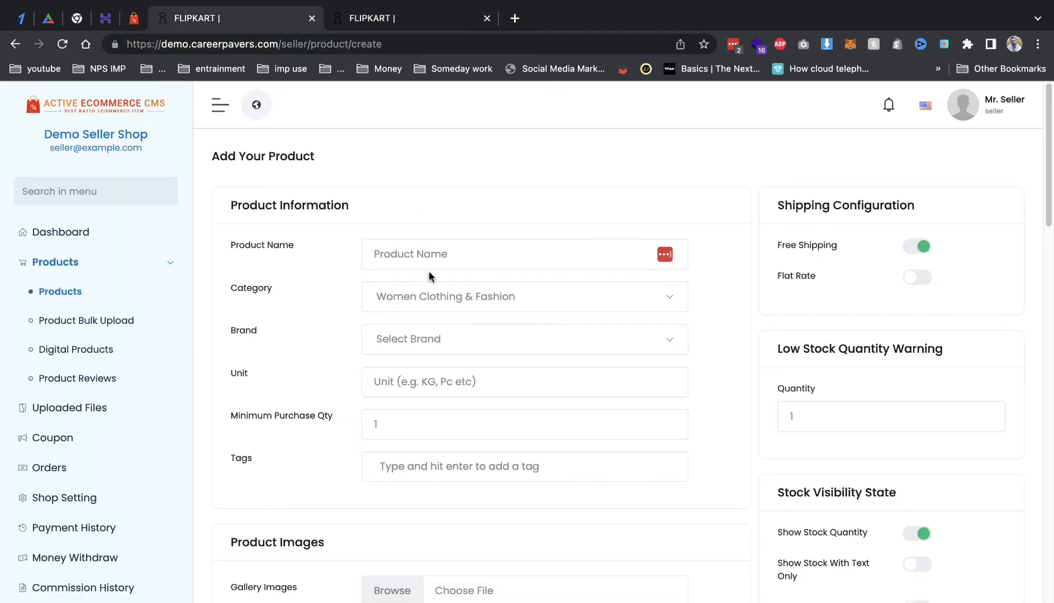
Step: Paste the name 'Womens Summer lace dress' and set brand Zara and unit PC
click(428, 256)
key(super+v)
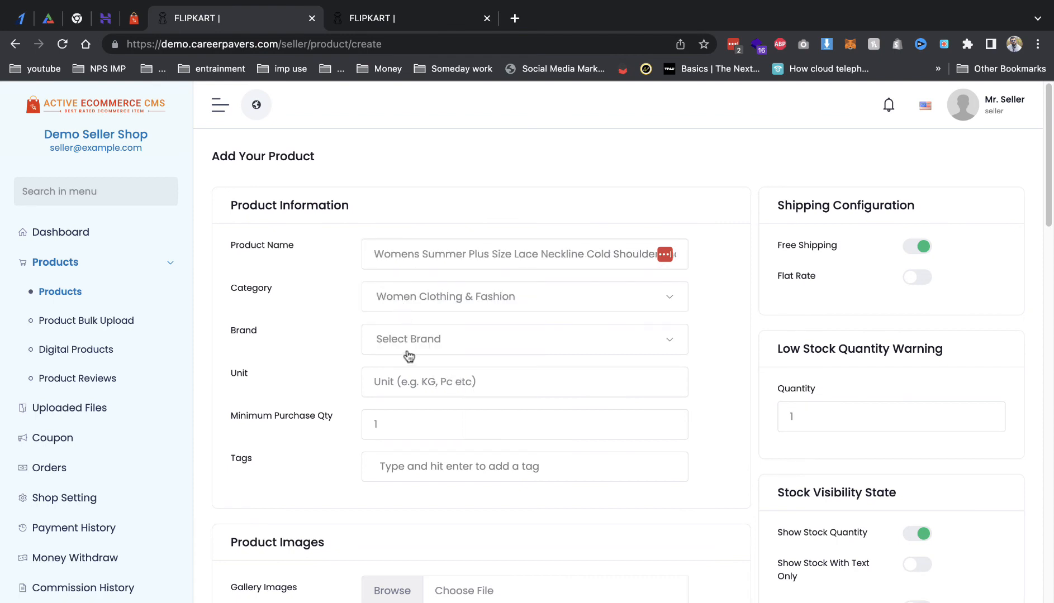
click(408, 354)
click(410, 441)
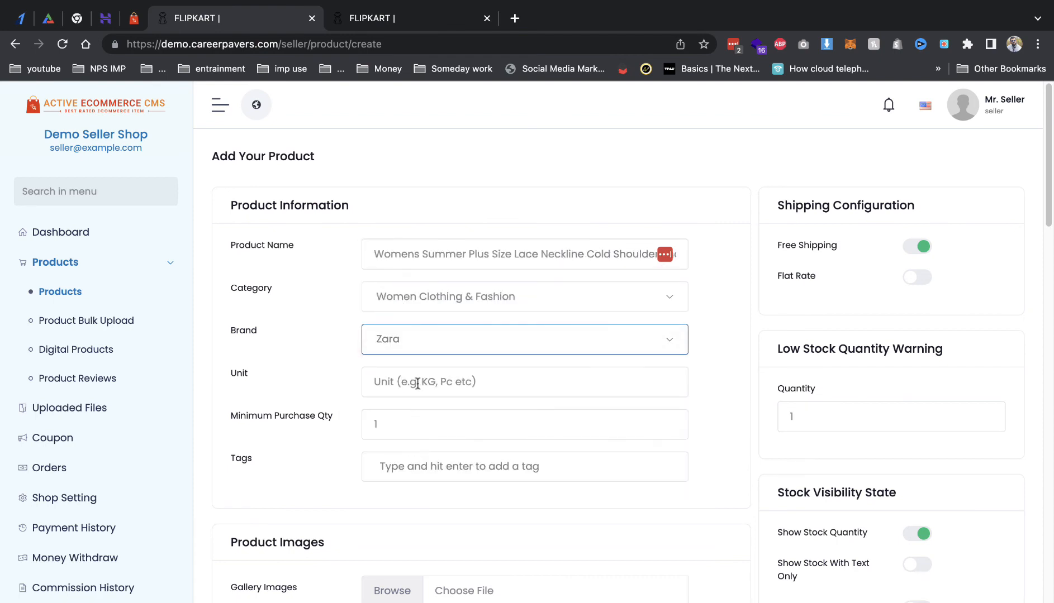
click(418, 384)
click(464, 428)
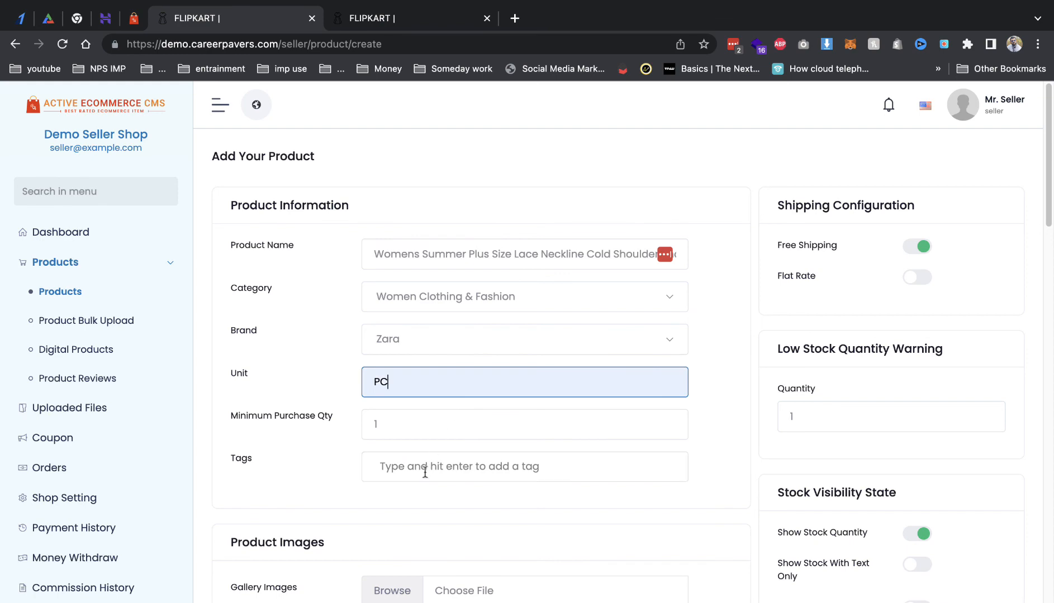
Step: Upload the polka-dot dress image from the computer
scroll(425, 467, down, 5)
click(391, 408)
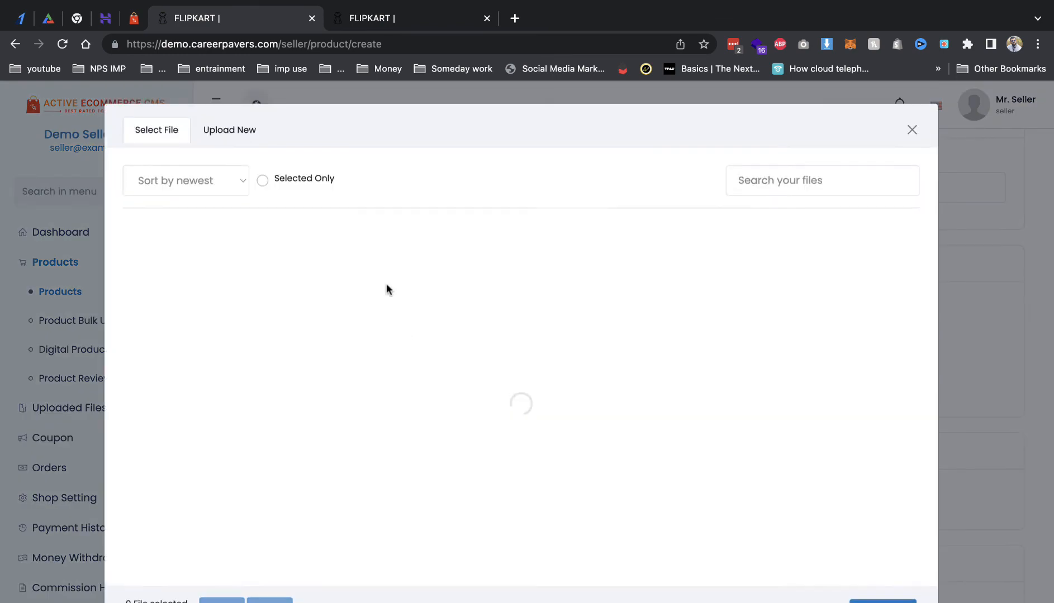
click(232, 134)
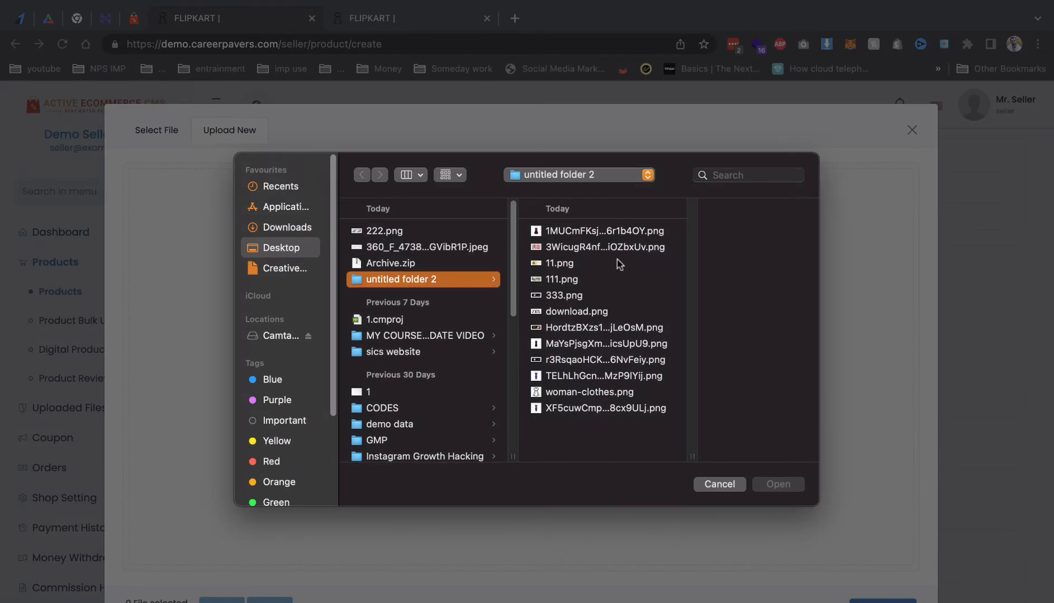
click(577, 232)
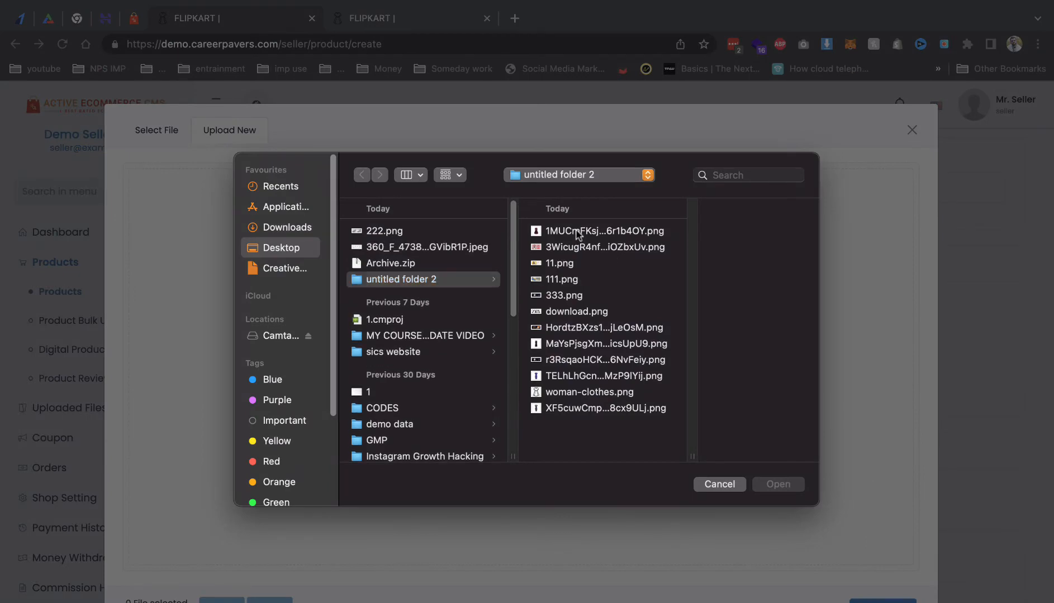
click(565, 249)
click(538, 295)
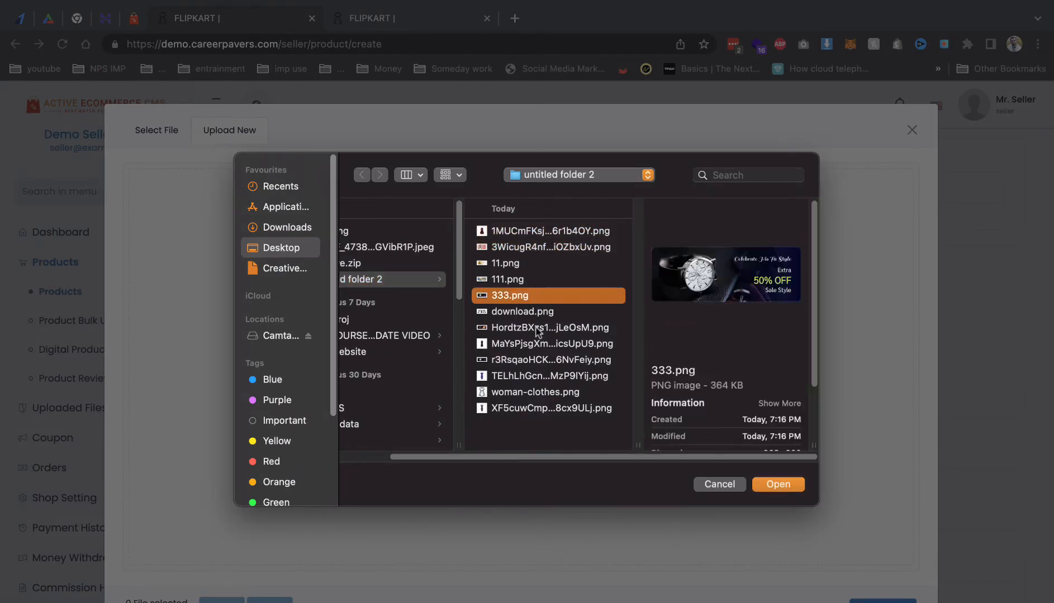
click(538, 330)
click(542, 360)
click(546, 376)
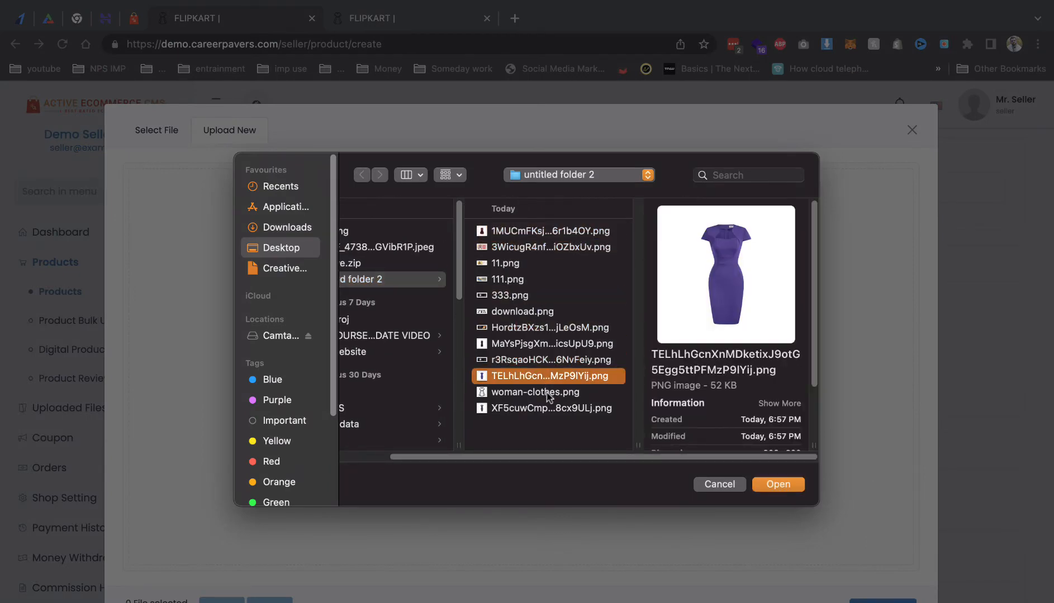
click(549, 395)
click(551, 410)
double_click(552, 411)
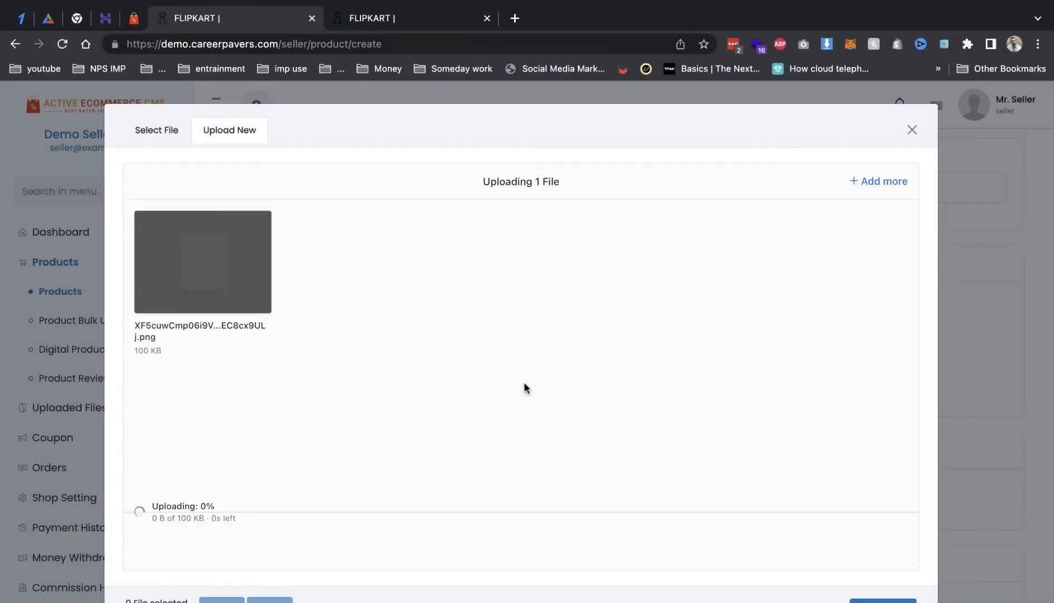
click(889, 601)
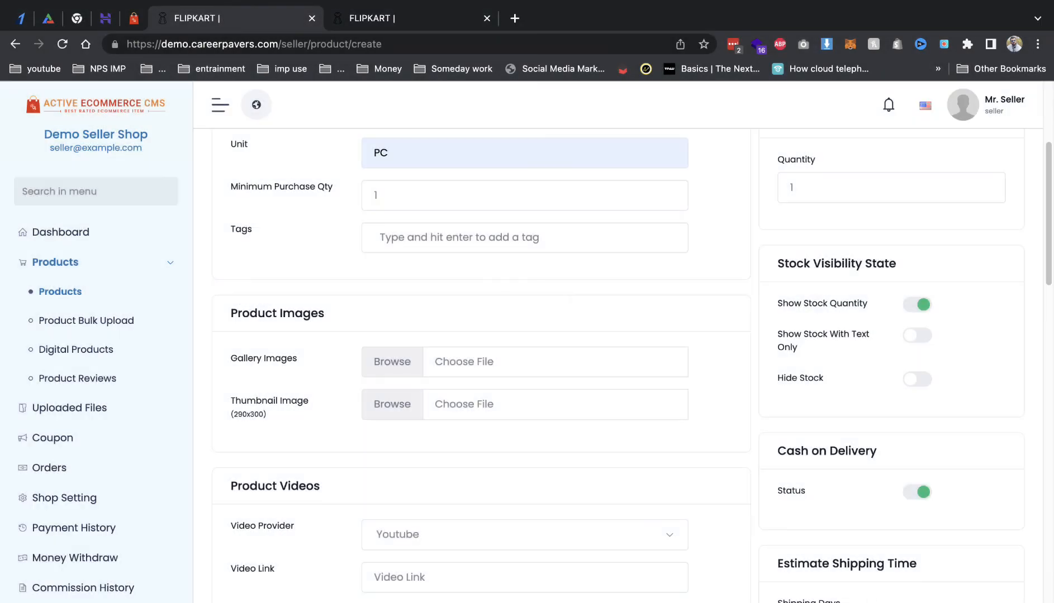
Step: Use the uploaded dress image as both the thumbnail and gallery image
click(392, 405)
click(181, 273)
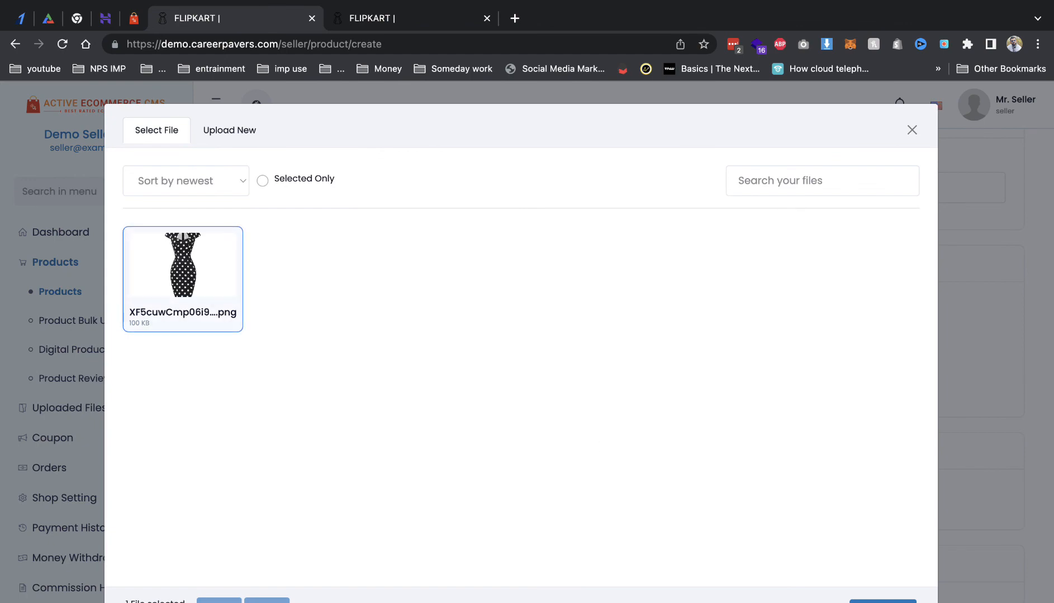
click(883, 601)
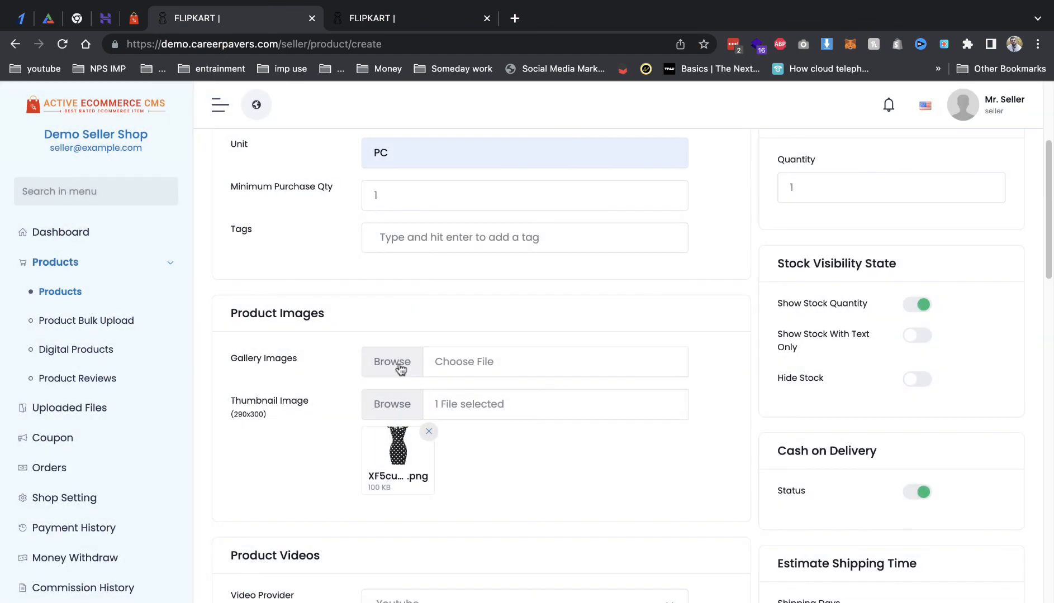
click(397, 363)
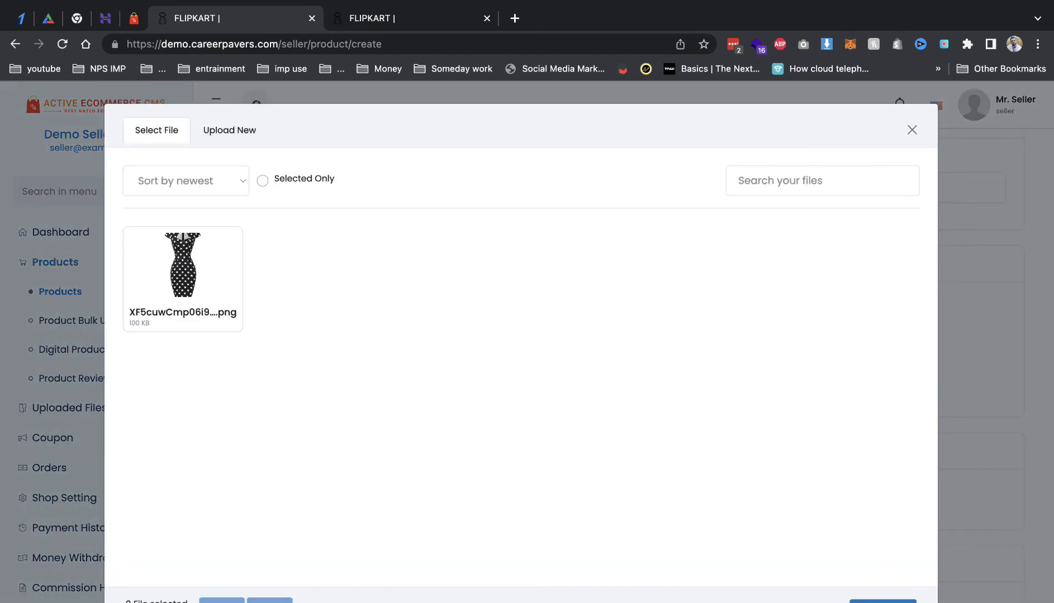
click(220, 263)
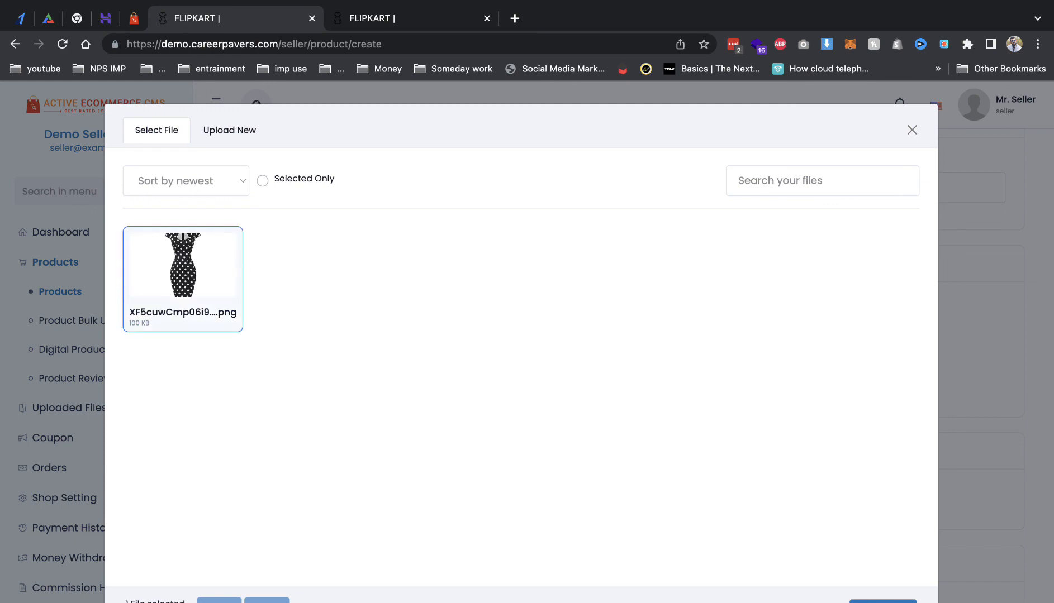
click(871, 601)
Step: Set the unit price to 444 and the stock quantity to 44
scroll(542, 496, down, 5)
scroll(449, 412, down, 4)
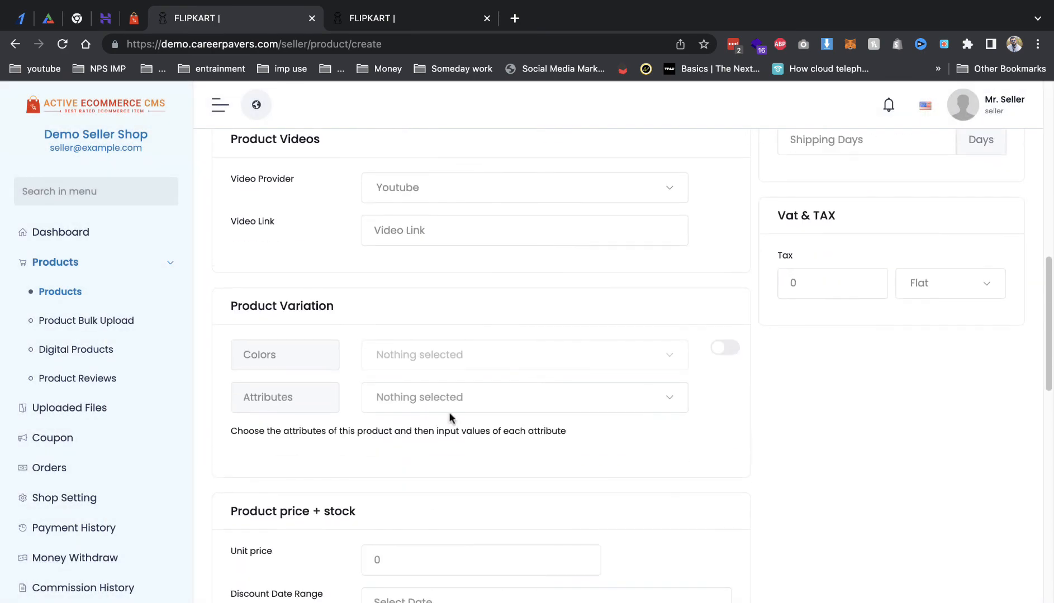
scroll(427, 532, down, 2)
click(400, 445)
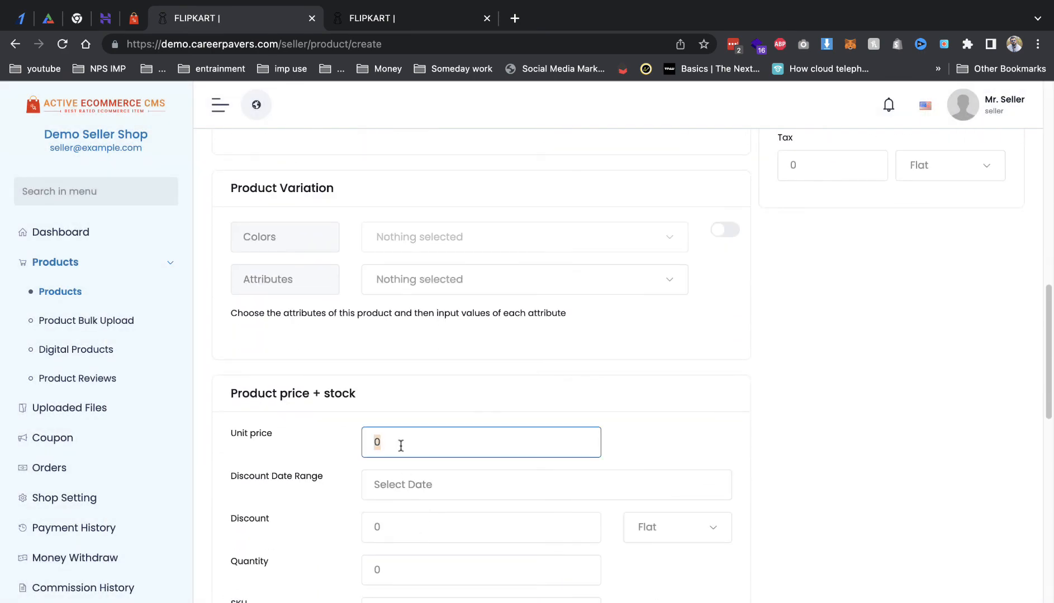
click(394, 558)
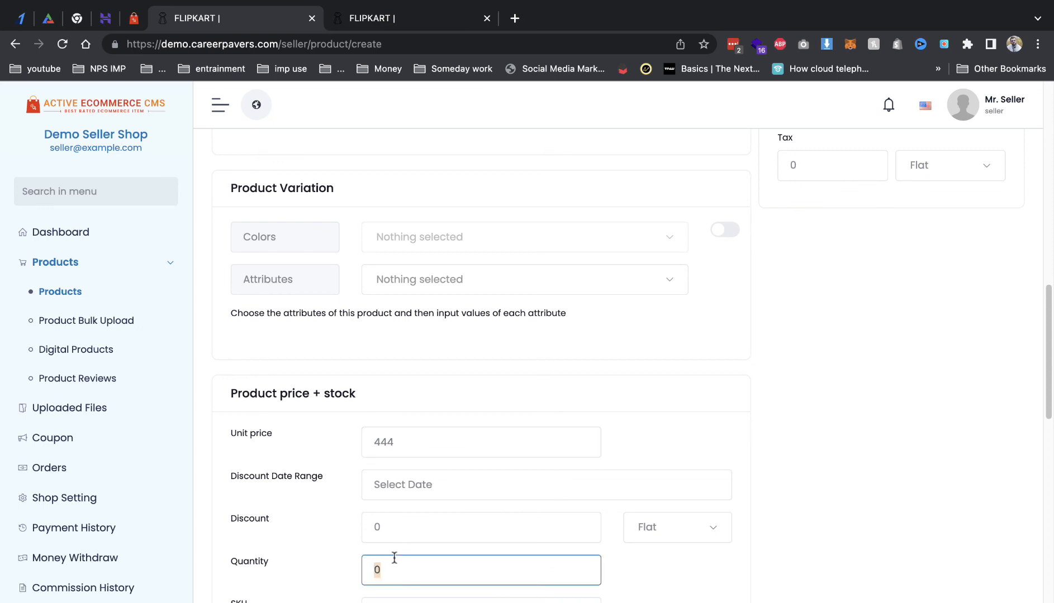
scroll(417, 525, down, 2)
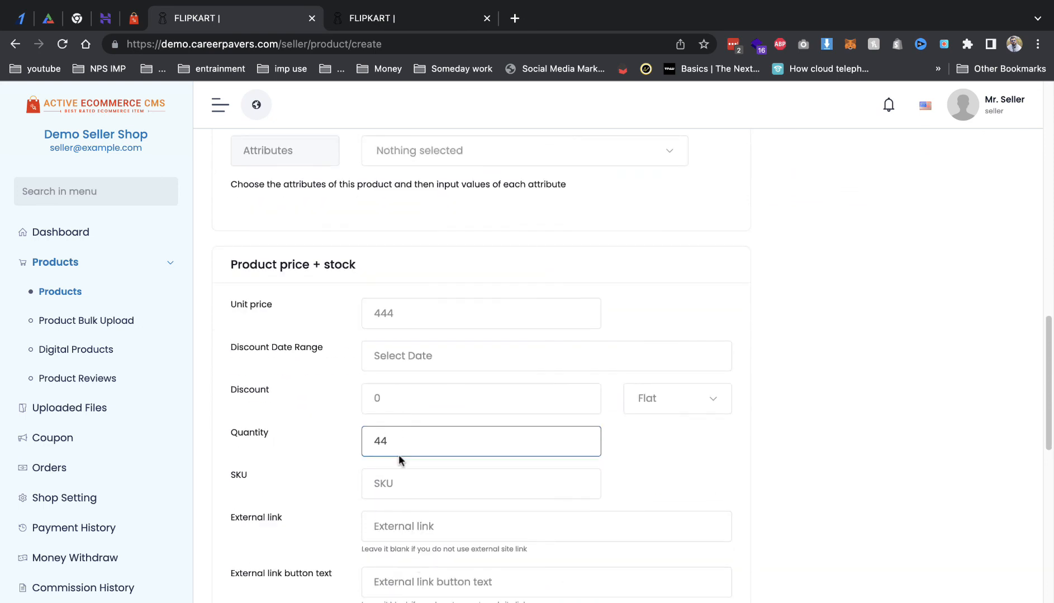
scroll(426, 505, down, 10)
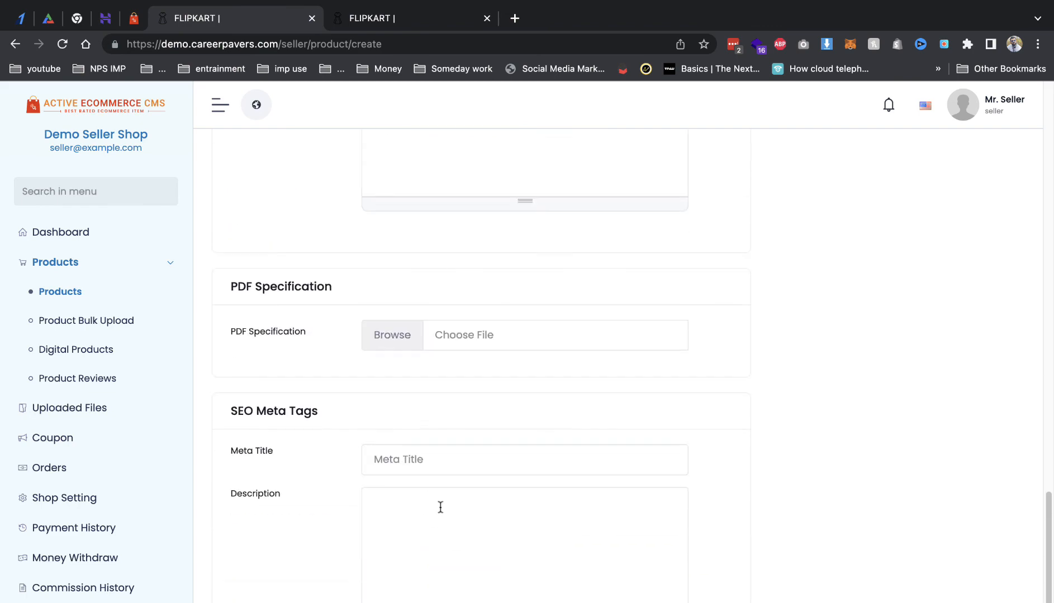
scroll(461, 510, up, 20)
scroll(908, 428, down, 3)
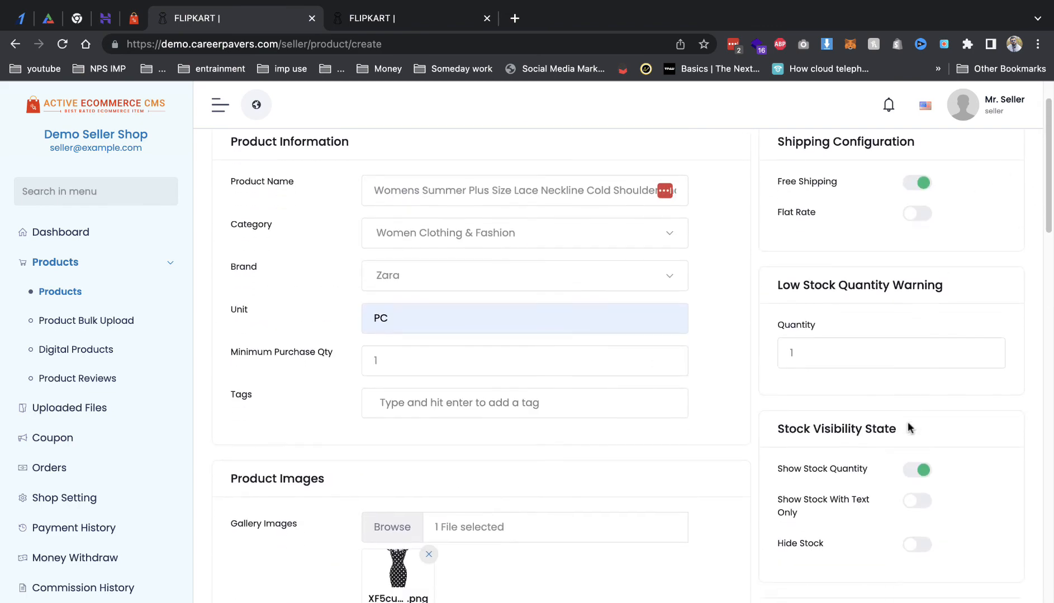
scroll(910, 487, down, 4)
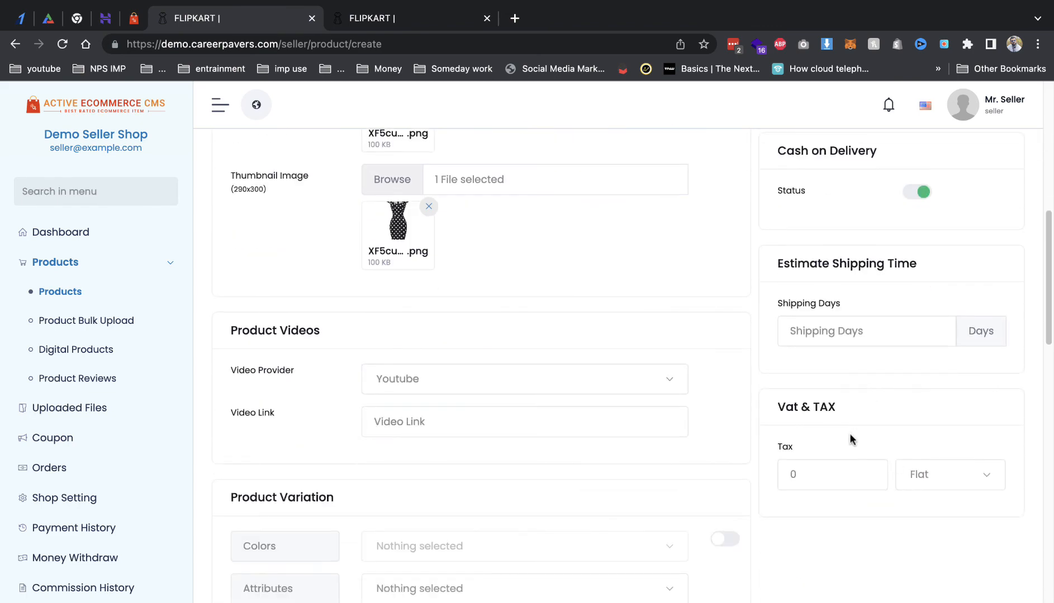
scroll(850, 433, down, 18)
scroll(838, 371, up, 11)
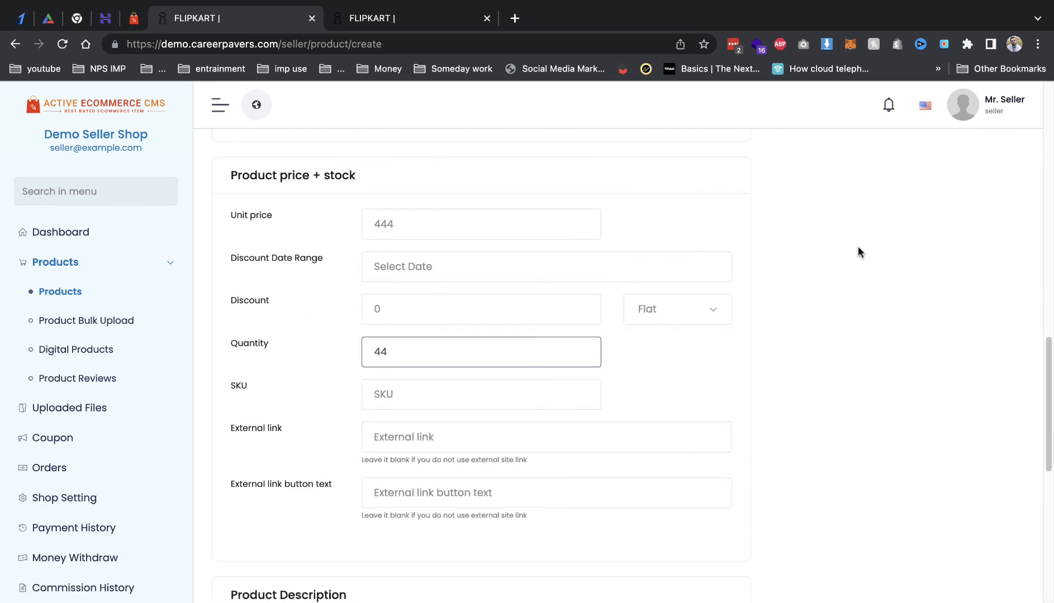
scroll(859, 252, down, 10)
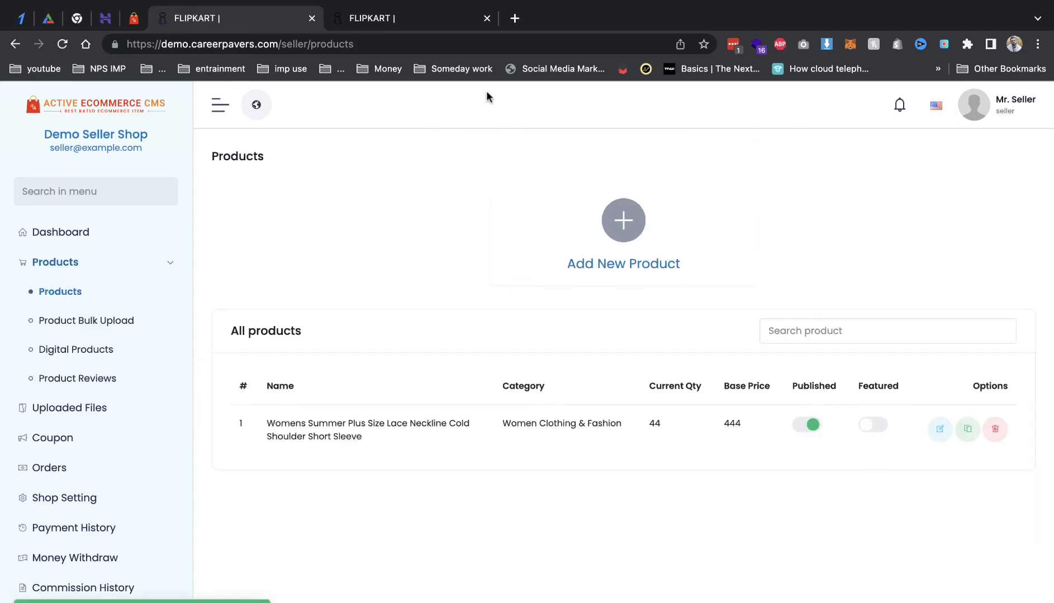
Step: Reload the storefront to check for the new lace dress, then return to the seller's products
click(411, 18)
scroll(528, 312, up, 10)
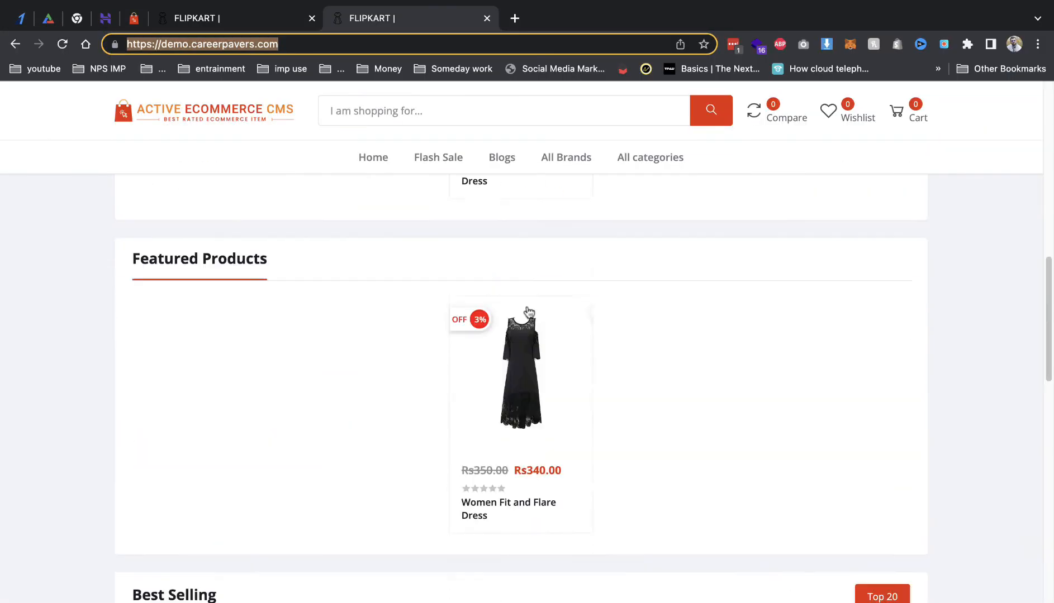
scroll(529, 313, up, 10)
click(388, 171)
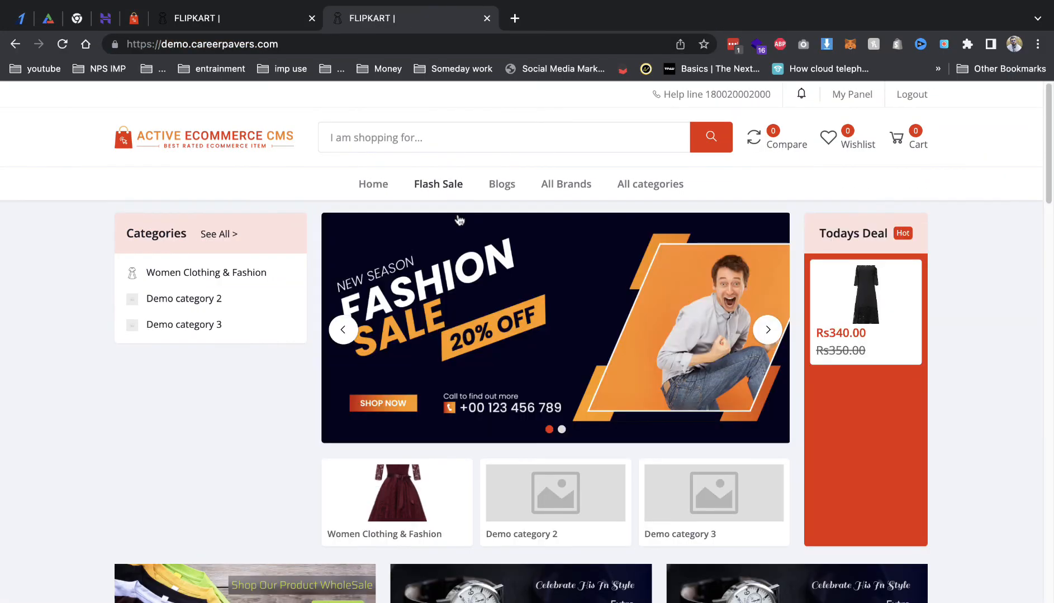
scroll(459, 223, down, 10)
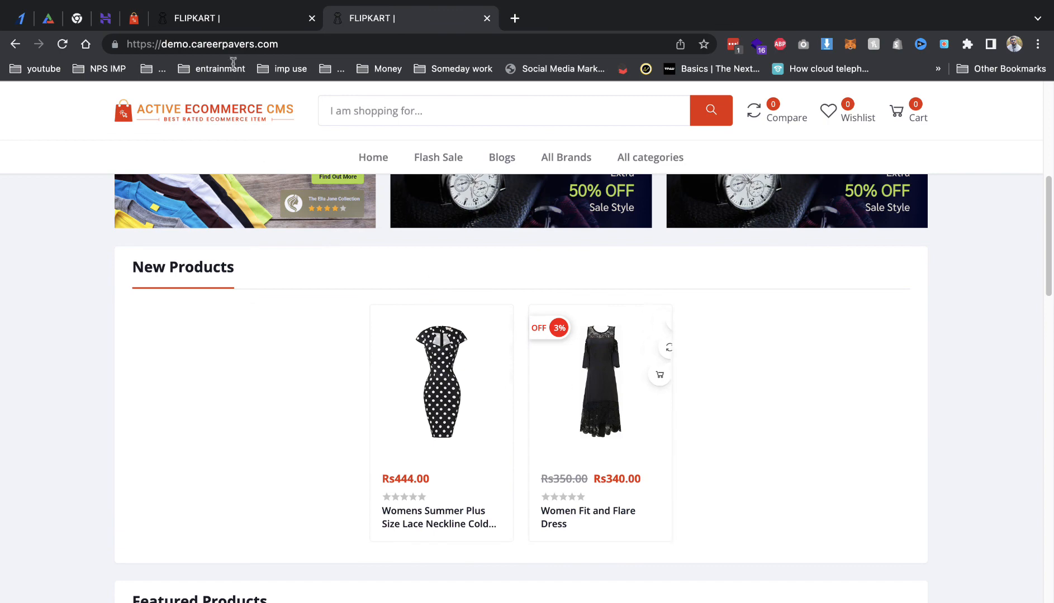
click(233, 27)
click(398, 20)
click(272, 29)
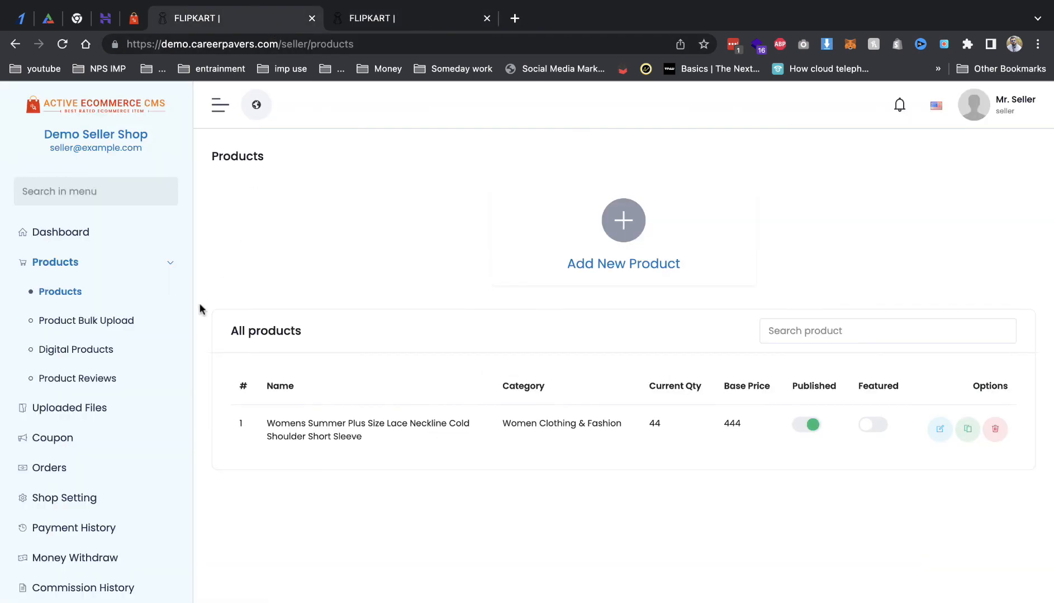
Step: Visit the seller's coupons page, then jump back through history to the admin coupons page
click(88, 439)
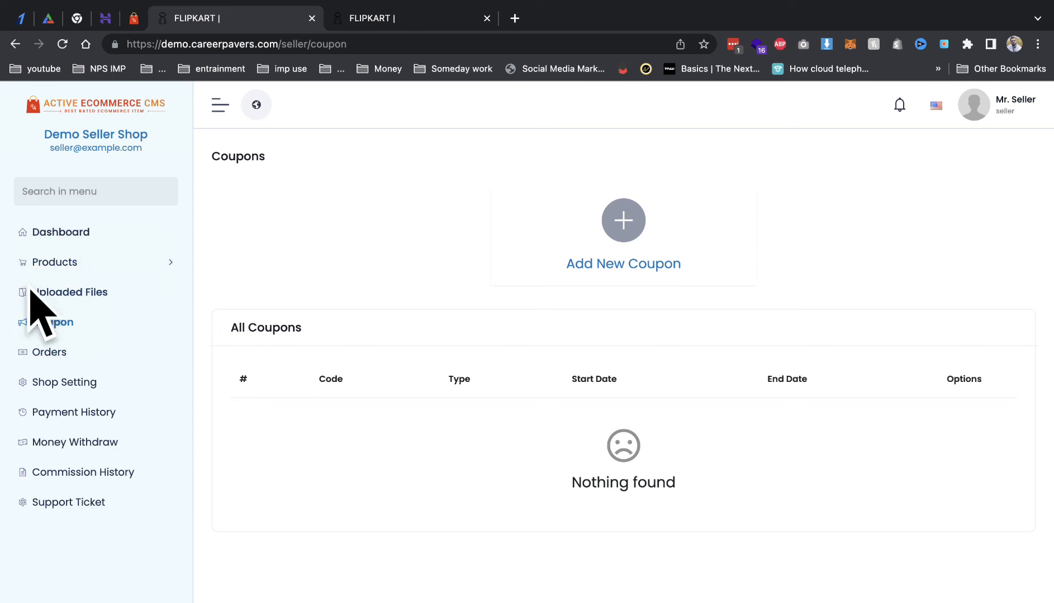
click(15, 44)
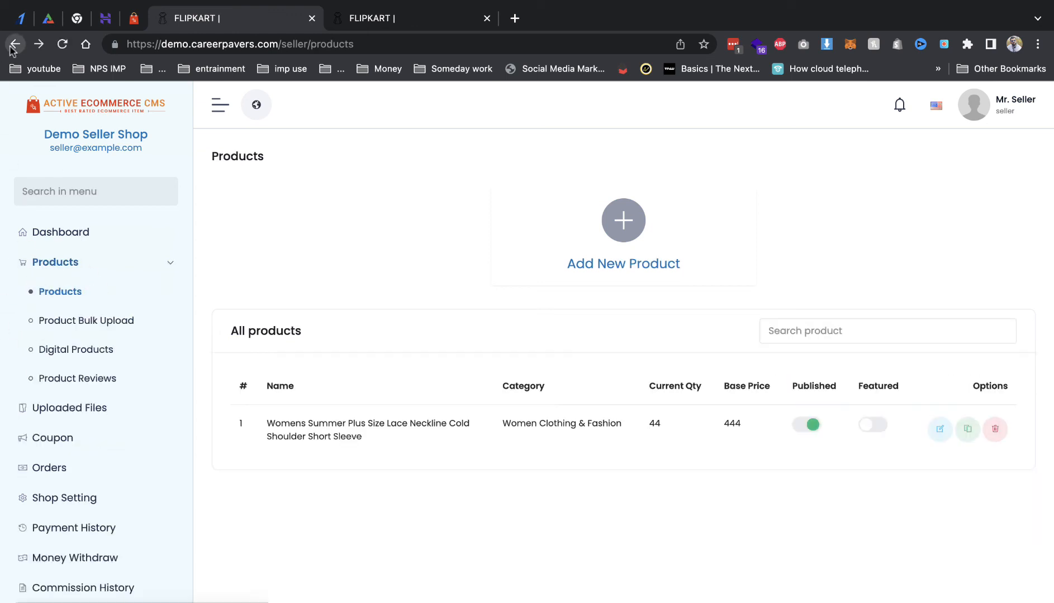
right_click(13, 48)
click(77, 234)
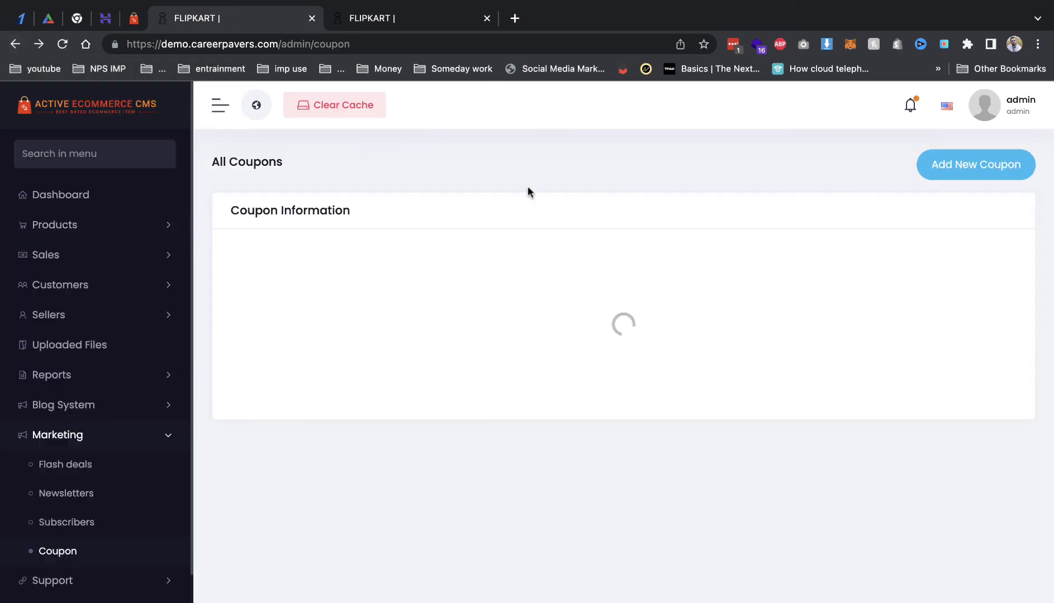
scroll(114, 420, down, 3)
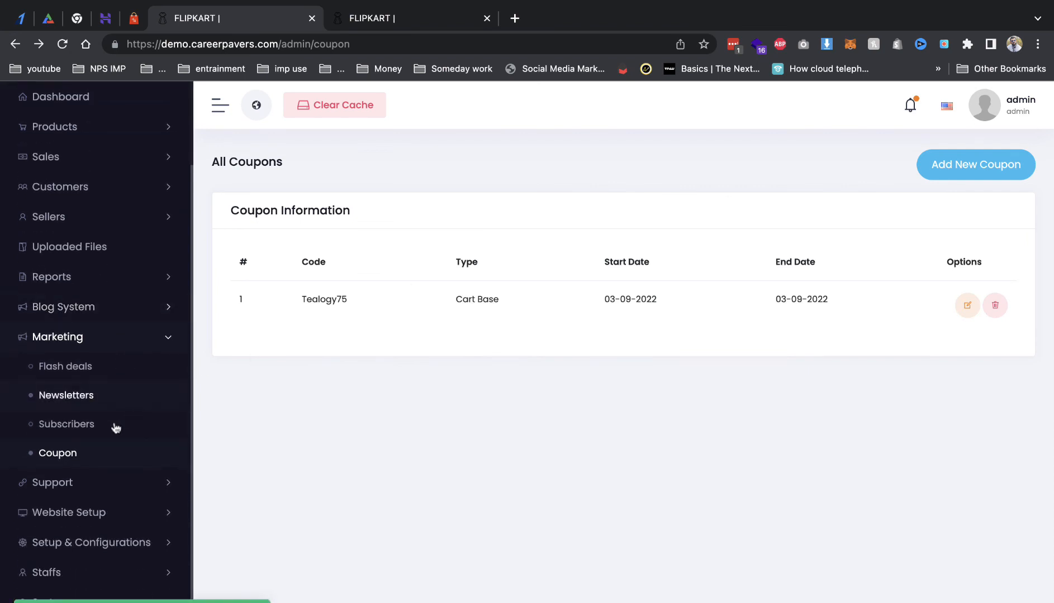
Step: Open Sellers > Seller Commission, then reach the Demo Seller Shop dashboard through My Panel
click(80, 218)
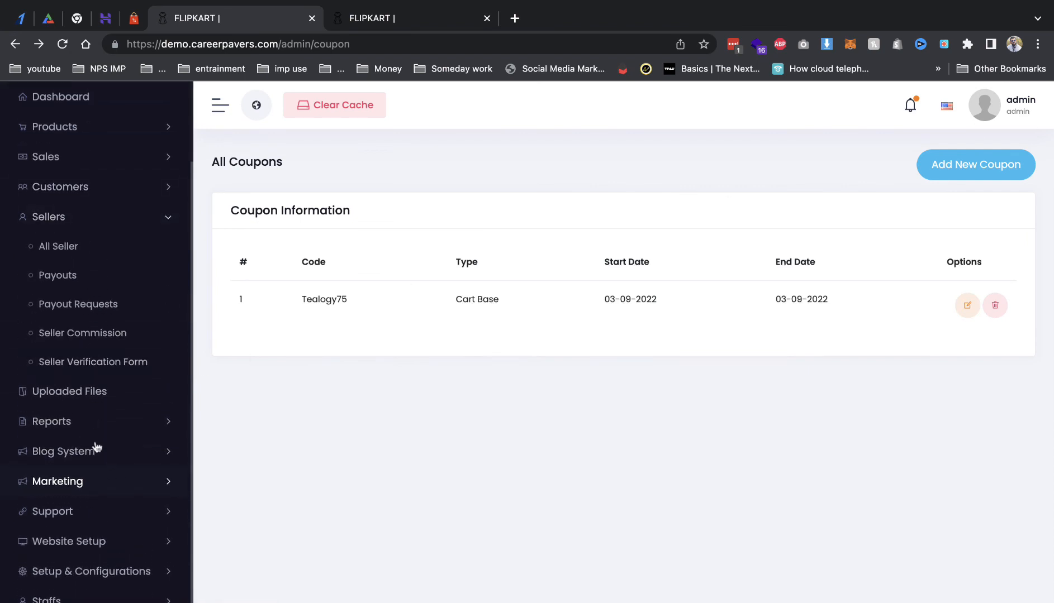
click(94, 333)
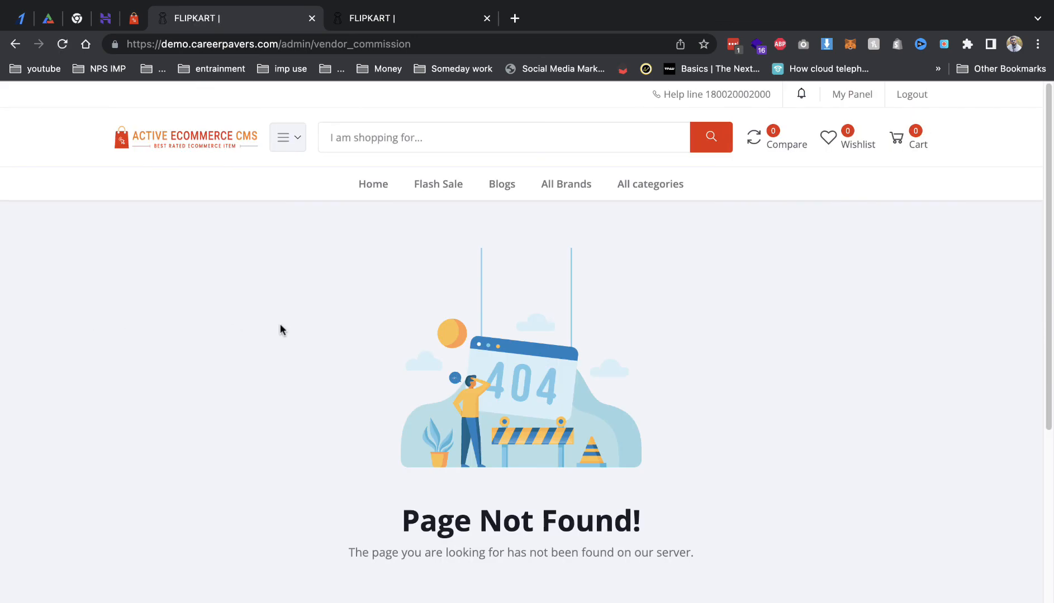
click(852, 96)
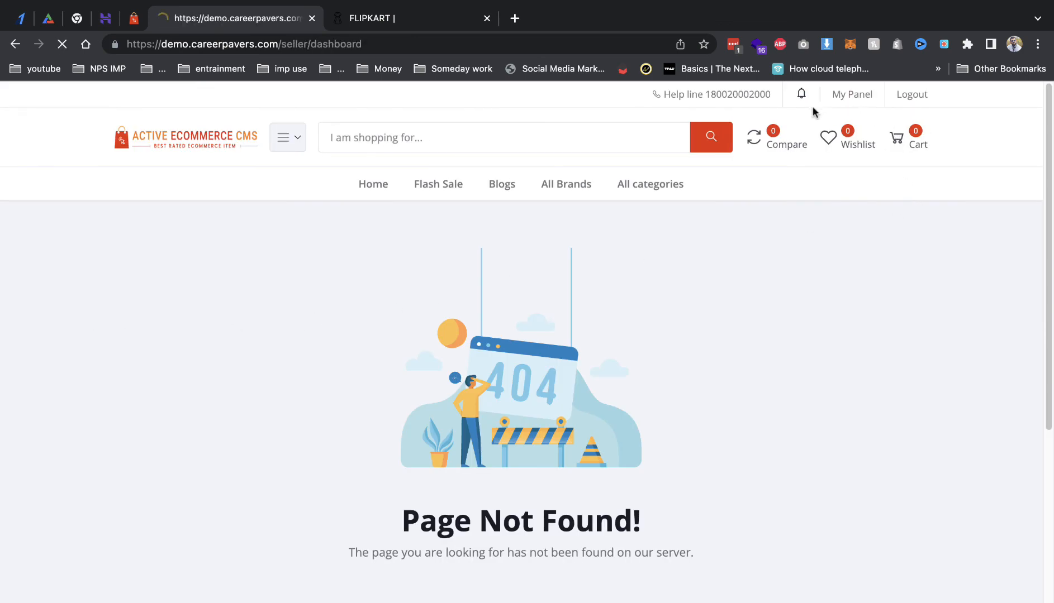
click(1016, 113)
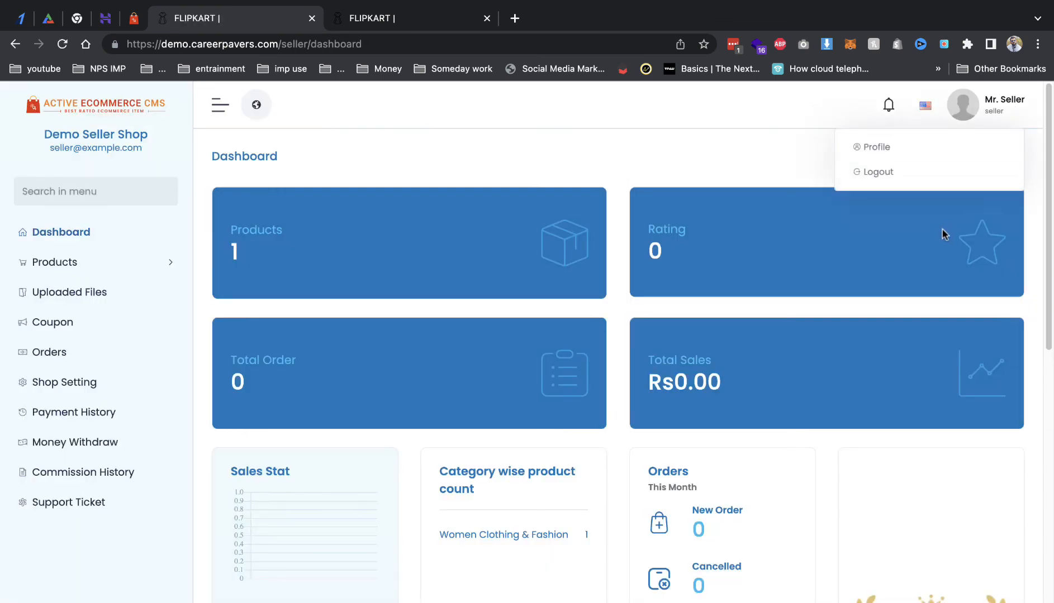
Step: Log the seller out and sign in with the admin email and password
click(897, 170)
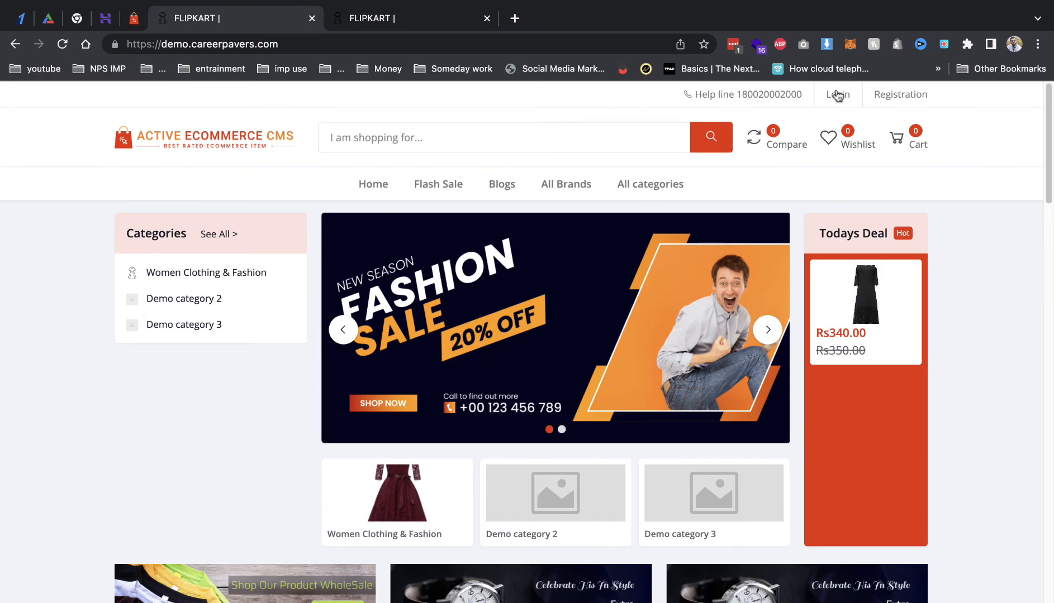
click(837, 95)
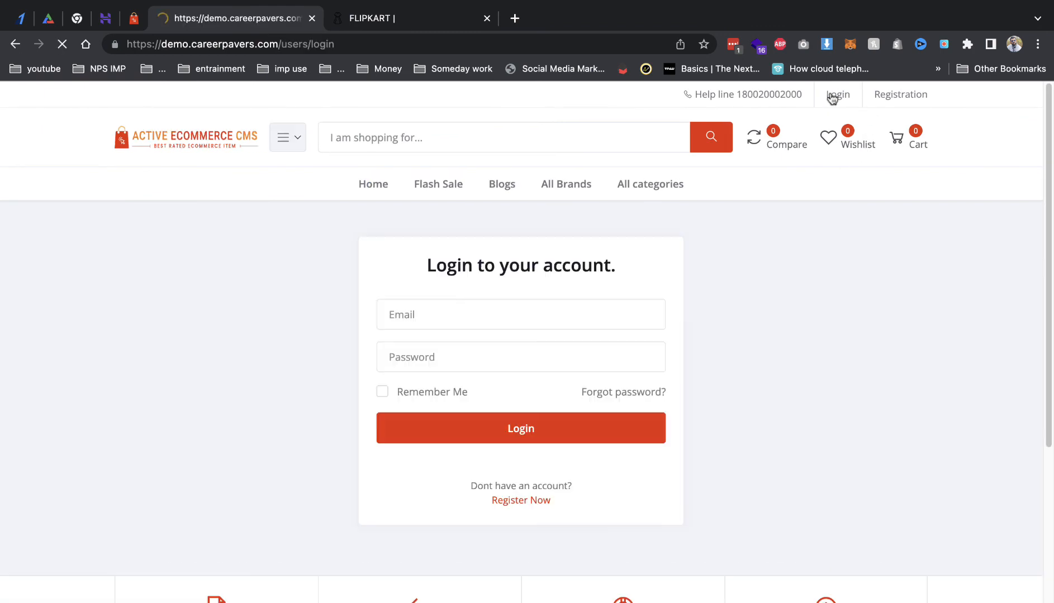
click(570, 309)
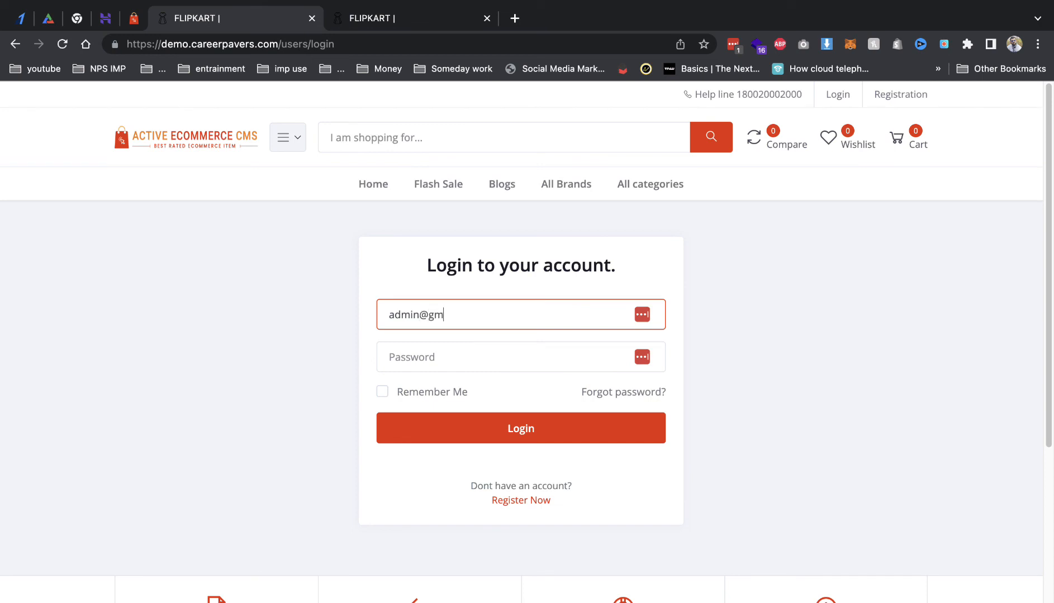
key(Tab)
text(•••)
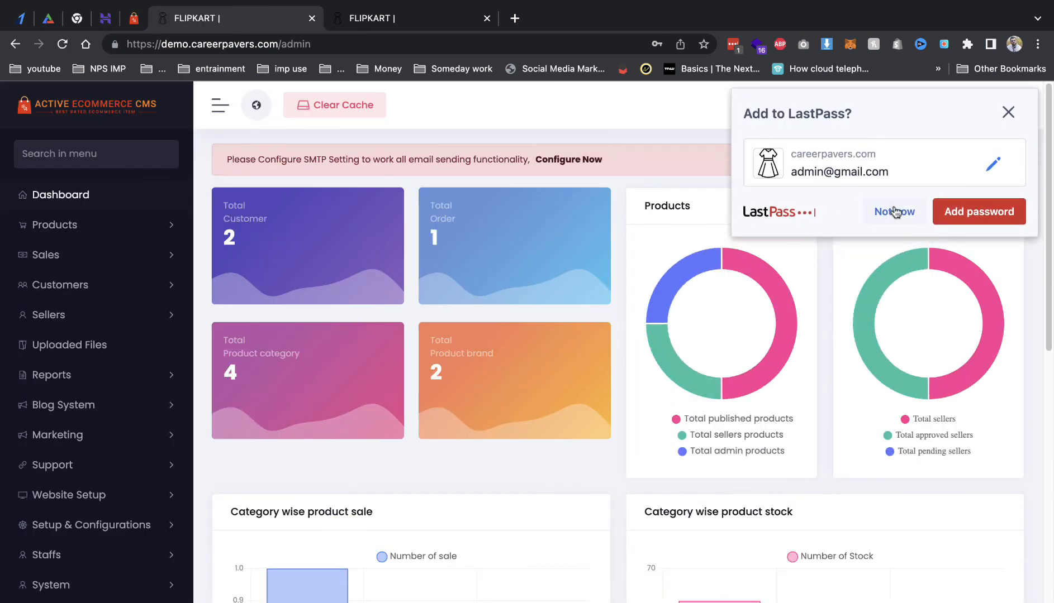
click(894, 211)
Step: Check the Seller Products and Seller Orders lists, then open Seller Commission settings
click(33, 316)
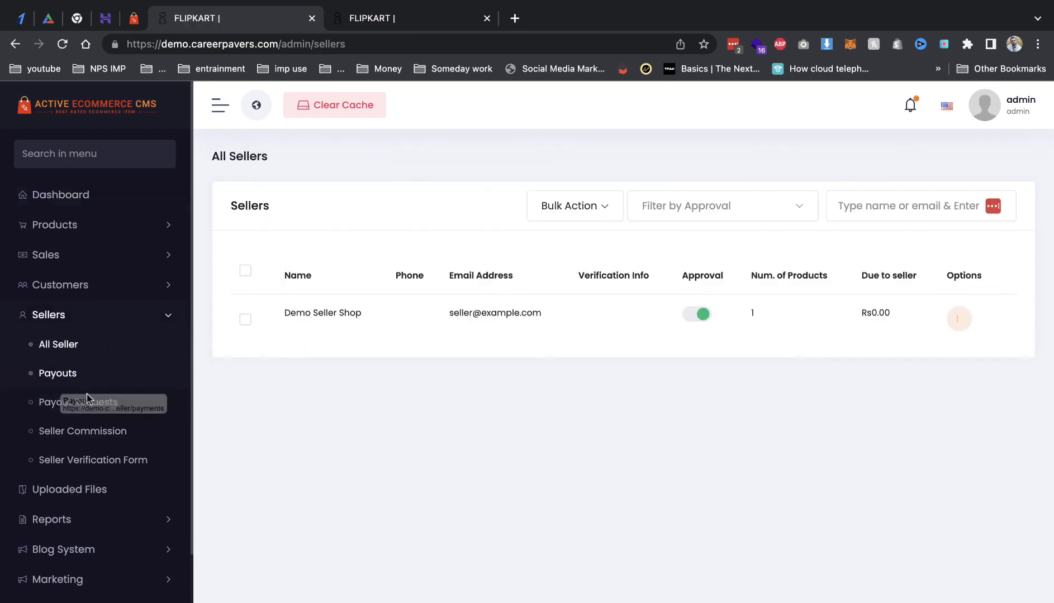
click(64, 256)
click(66, 237)
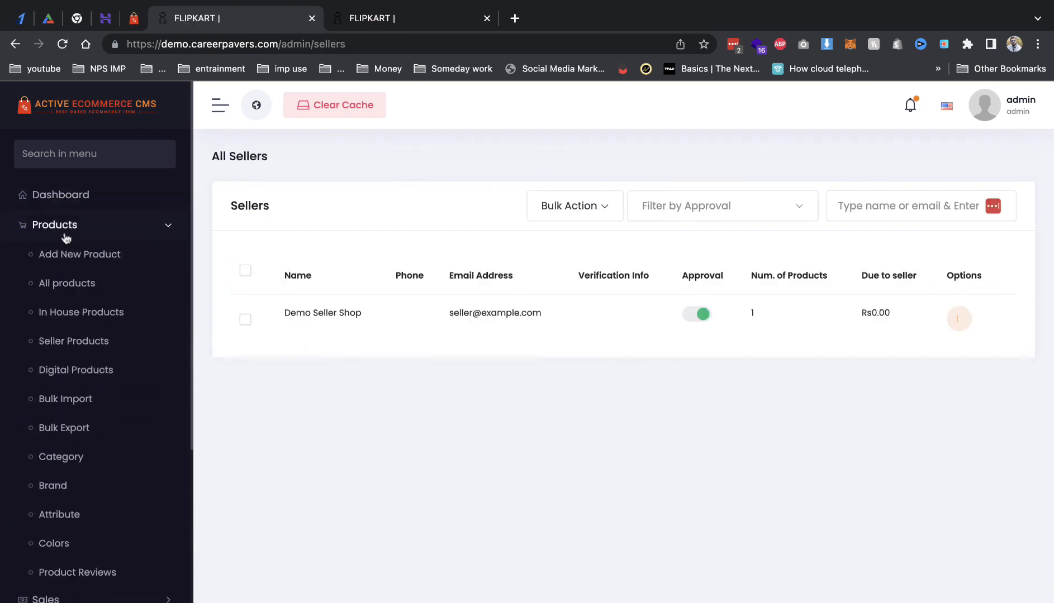
click(85, 343)
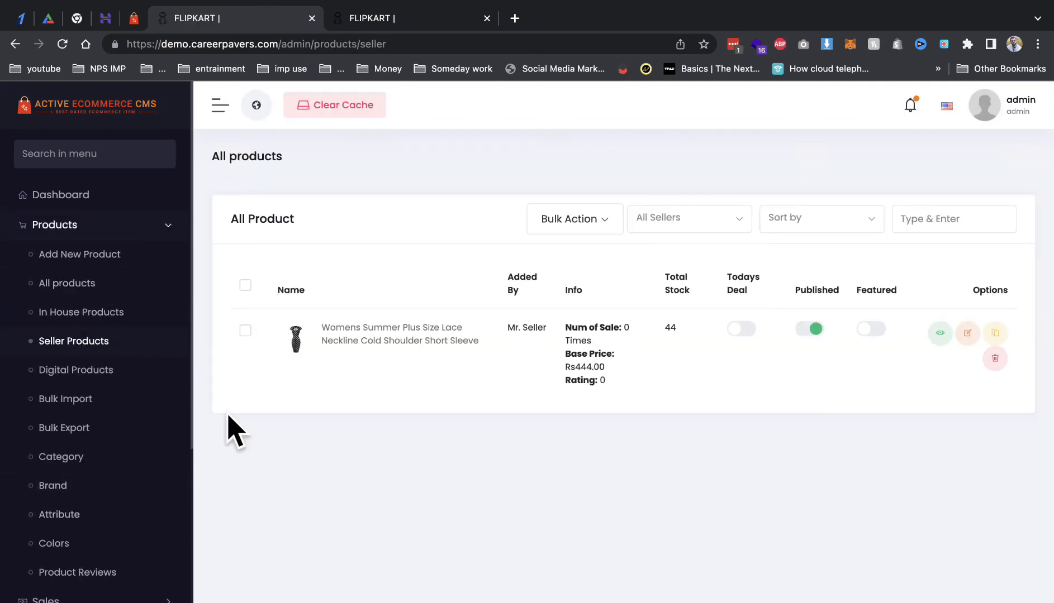
scroll(94, 578, down, 3)
click(56, 473)
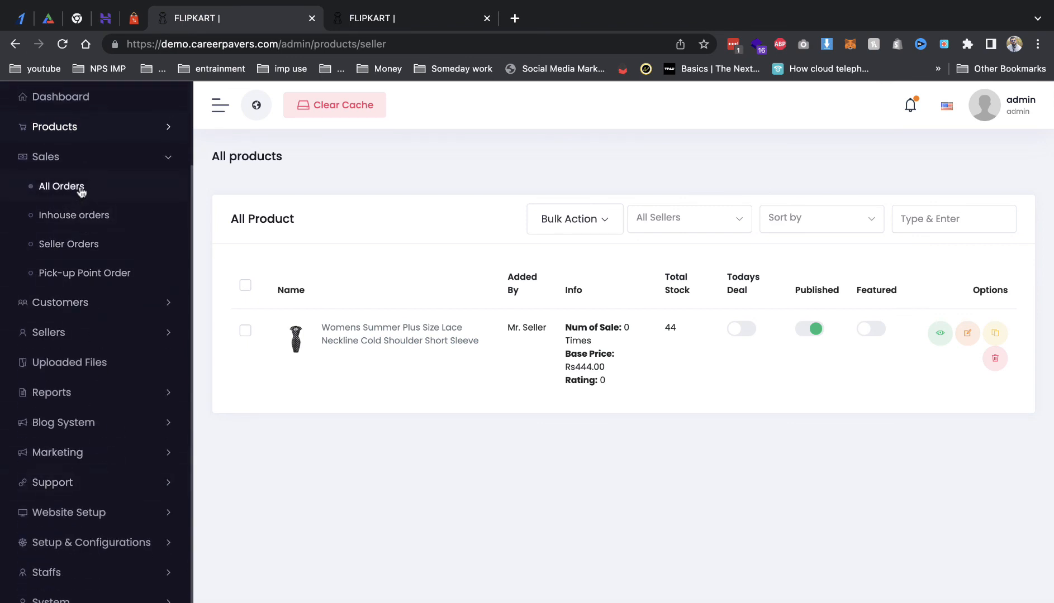
click(77, 247)
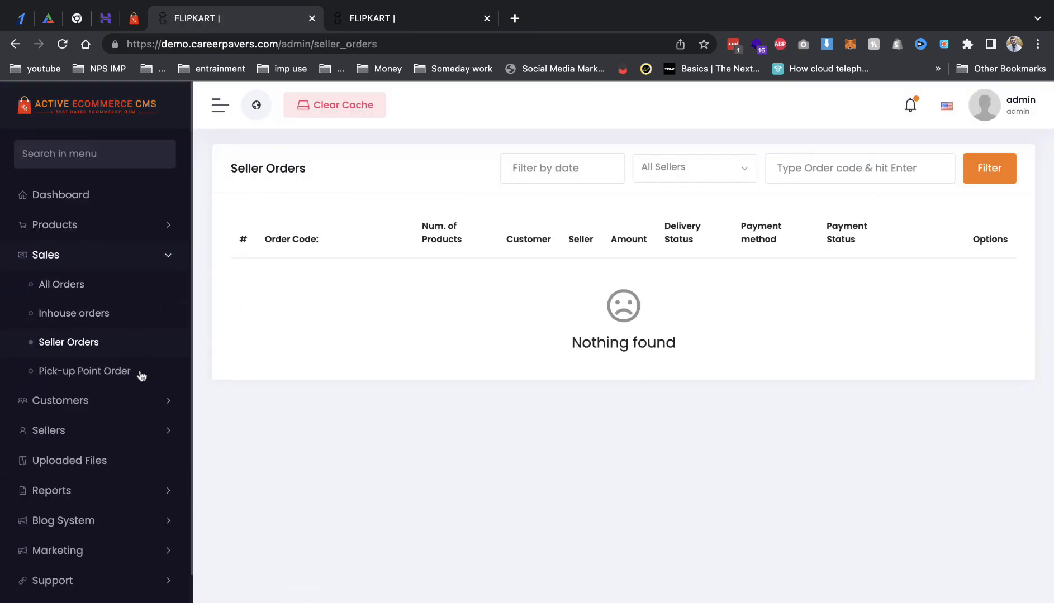
click(95, 431)
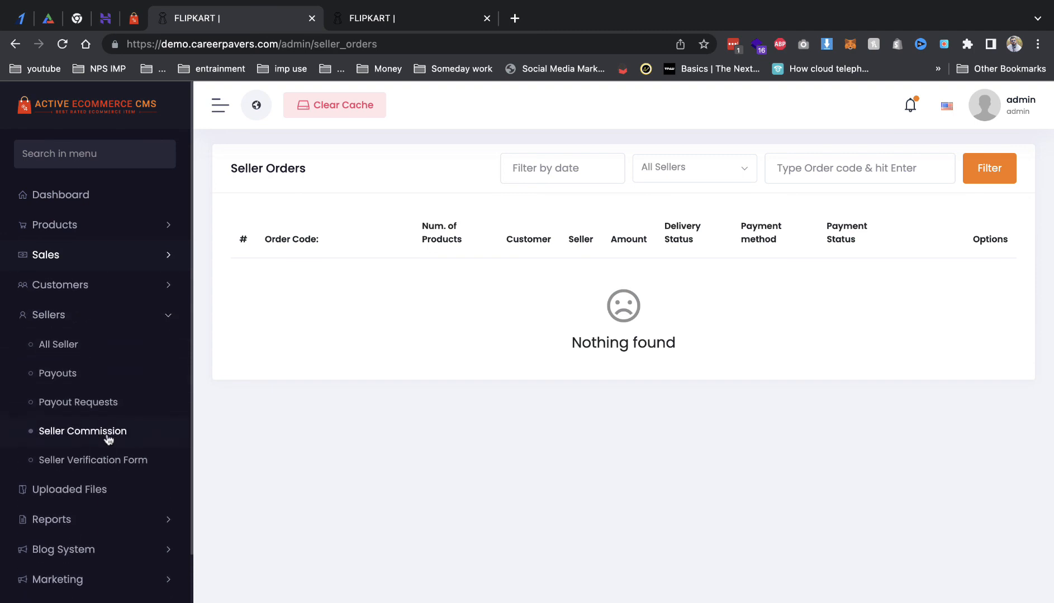
click(108, 438)
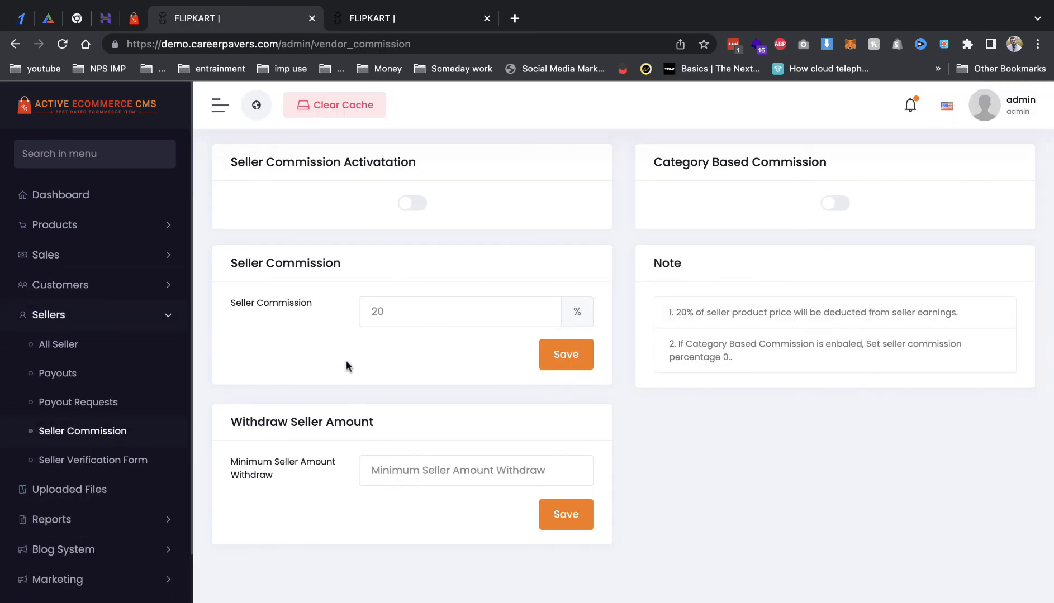
Step: Switch on Seller Commission Activation and Category Based Commission, saving each
click(411, 202)
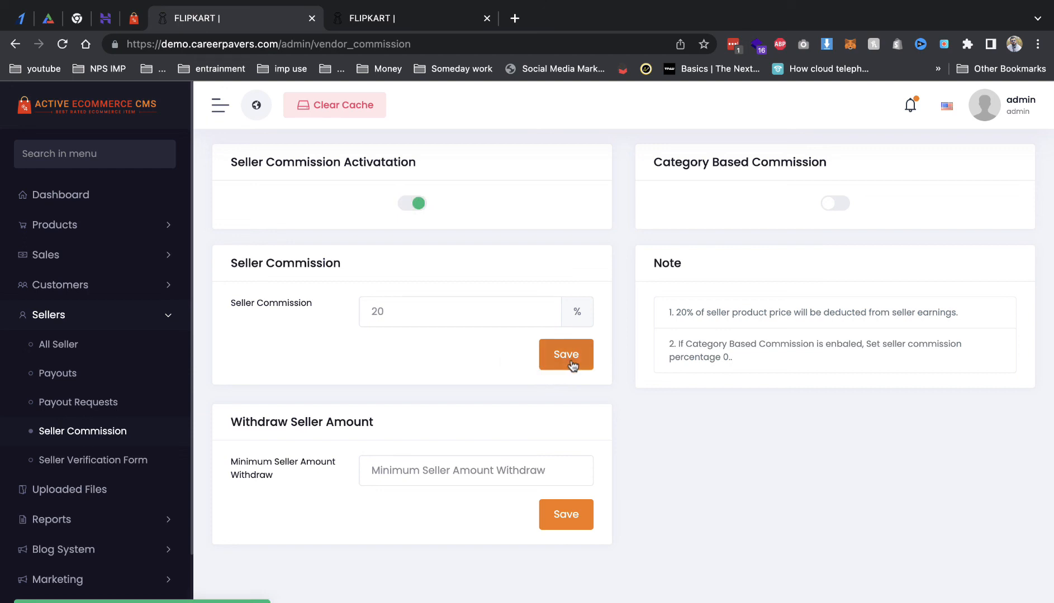
click(573, 364)
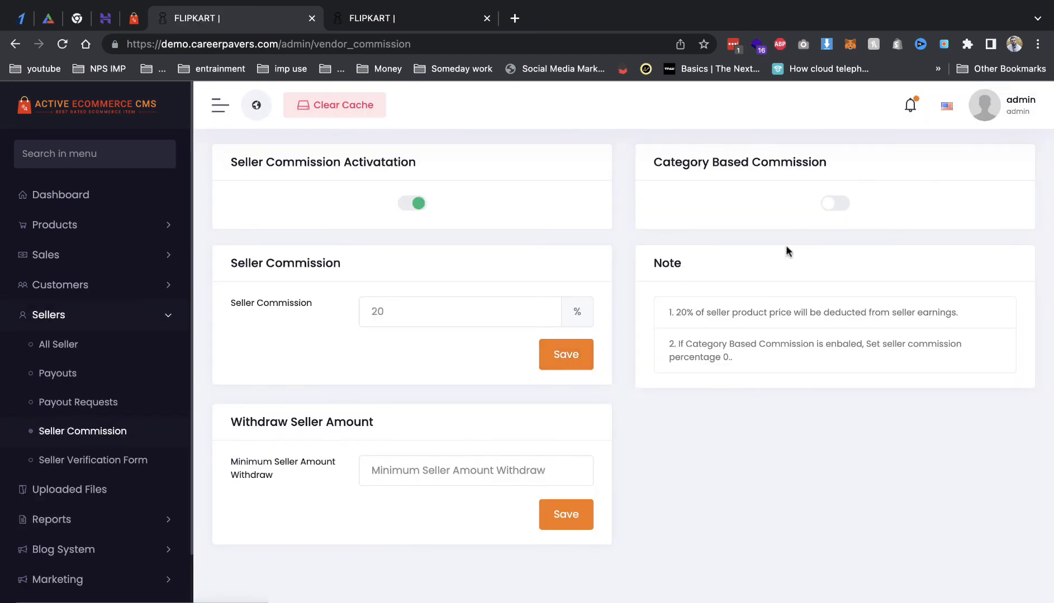
click(837, 205)
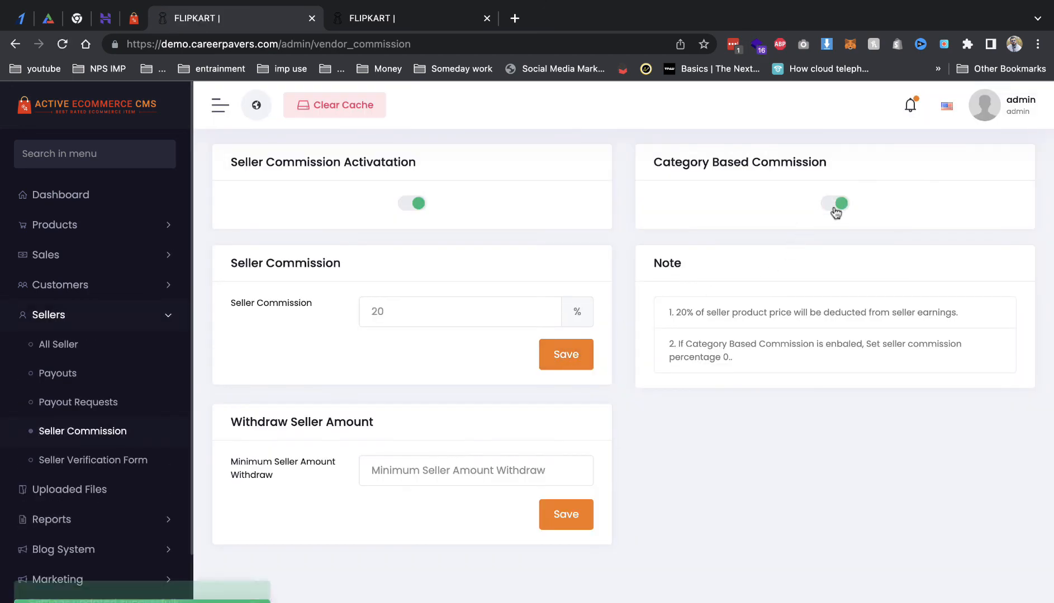
click(575, 525)
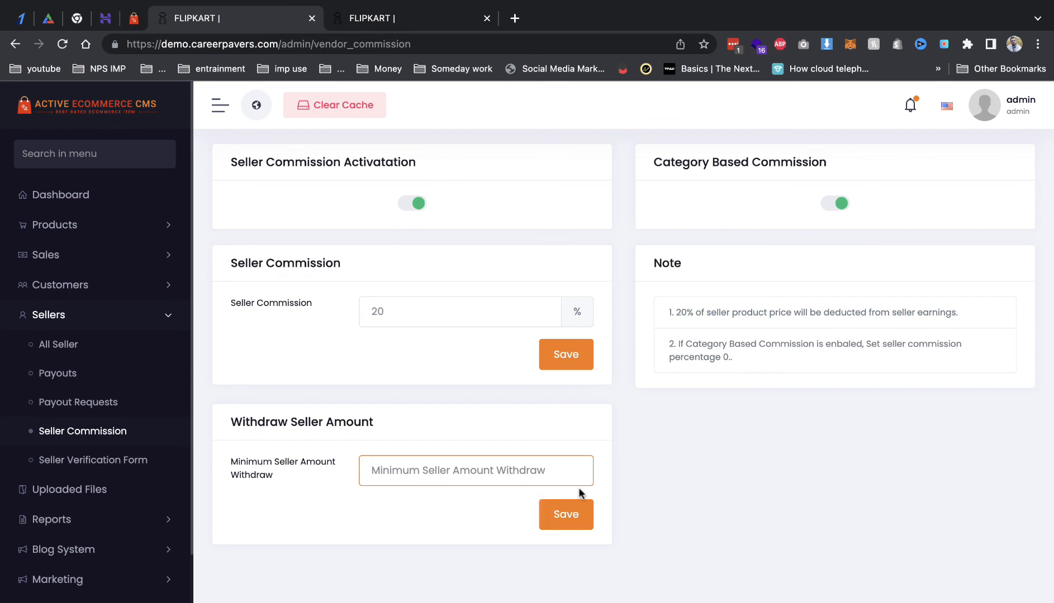
Step: Save 1000 as the Minimum Seller Amount Withdraw
text(1000)
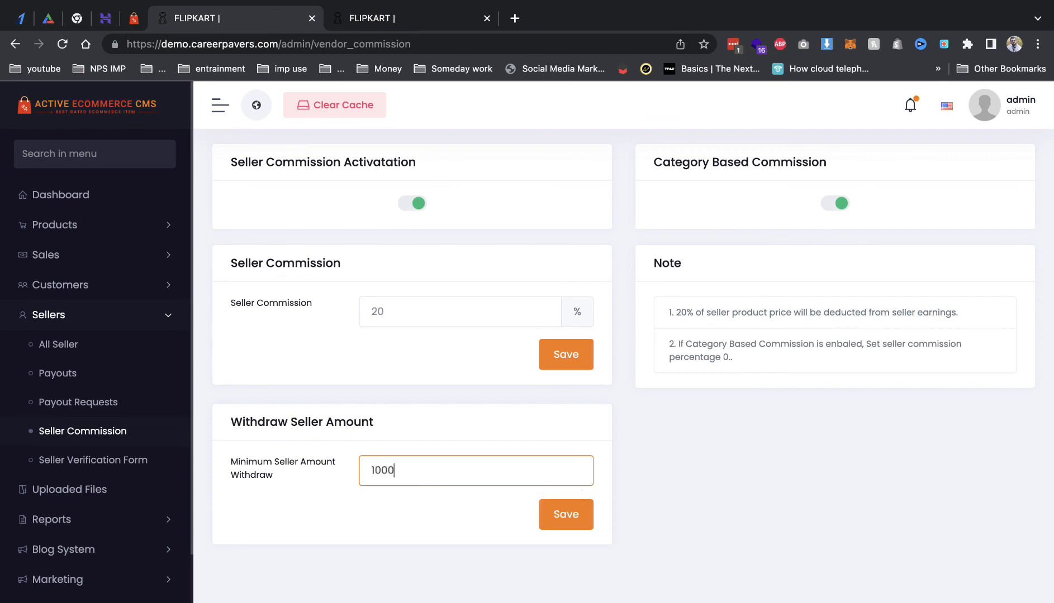
click(567, 522)
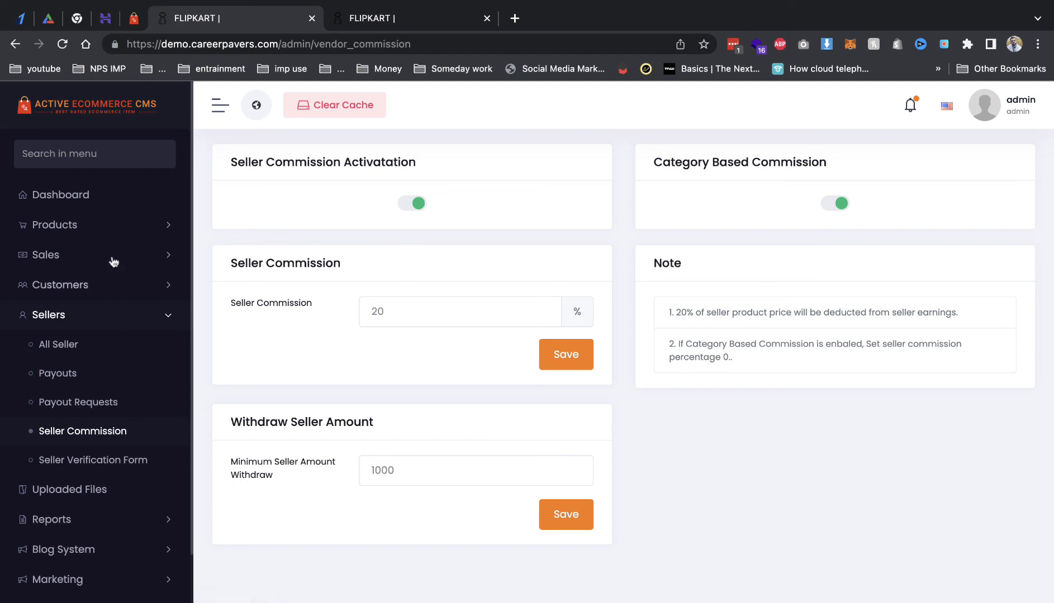
scroll(113, 525, down, 3)
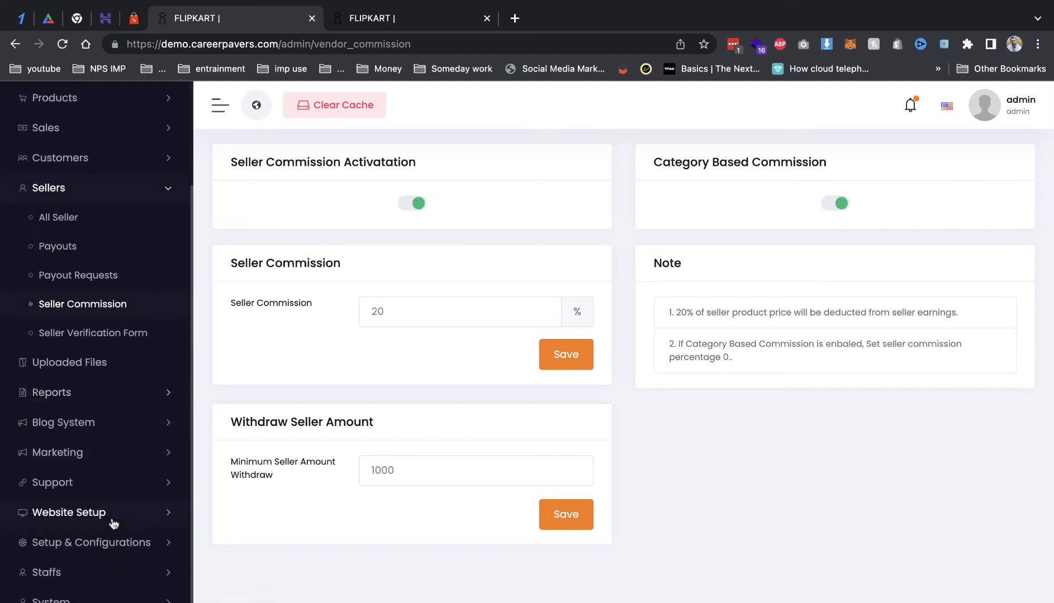
click(112, 581)
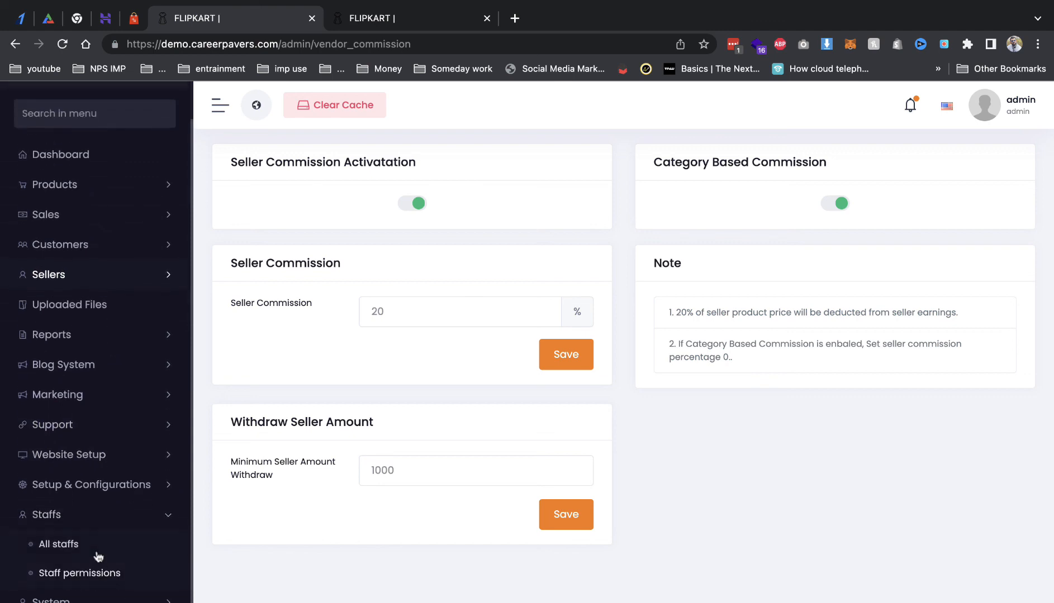
Step: Open the Add New Staffs form, try role Accountant then Manager, and go to Dashboard
click(97, 551)
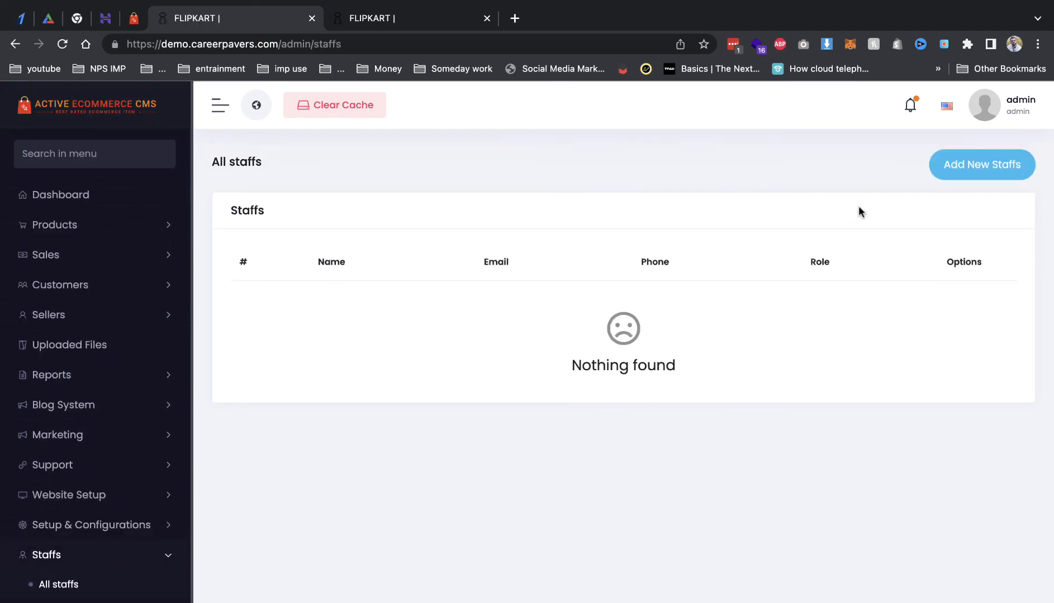
click(991, 170)
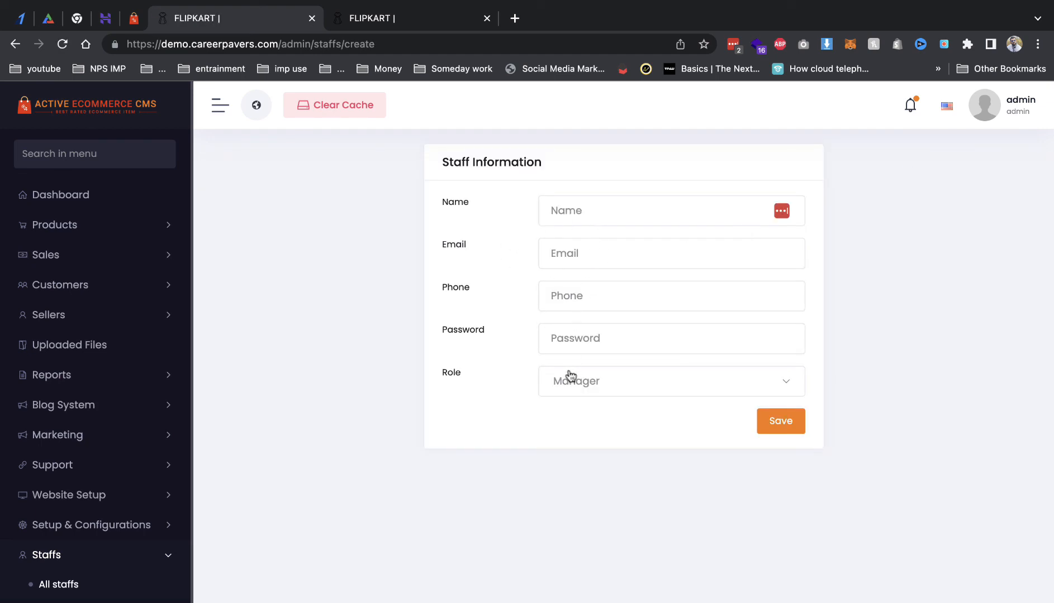
click(588, 391)
click(588, 446)
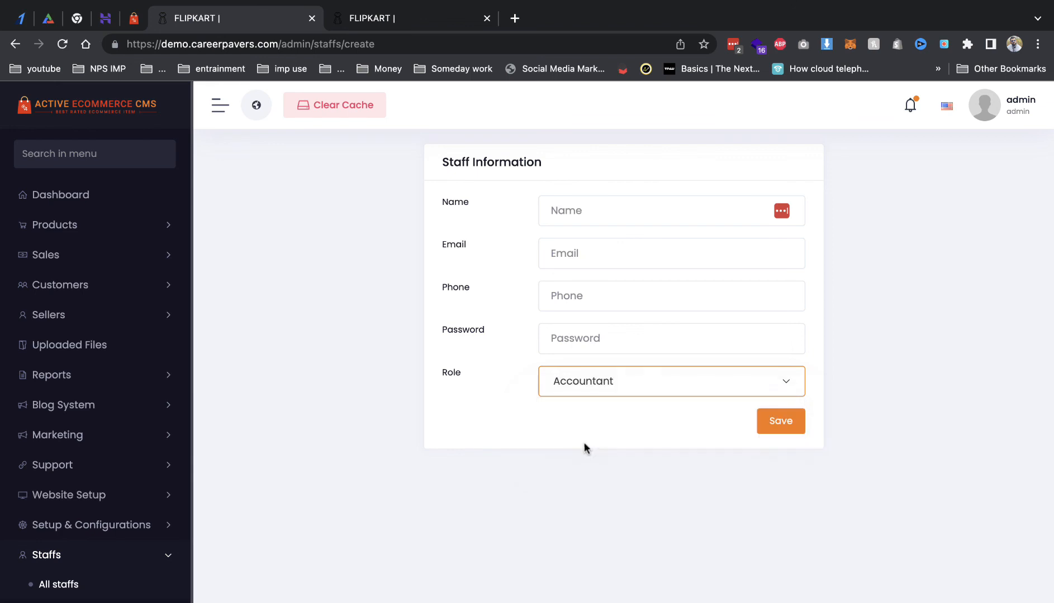
click(557, 386)
click(560, 419)
scroll(132, 468, down, 1)
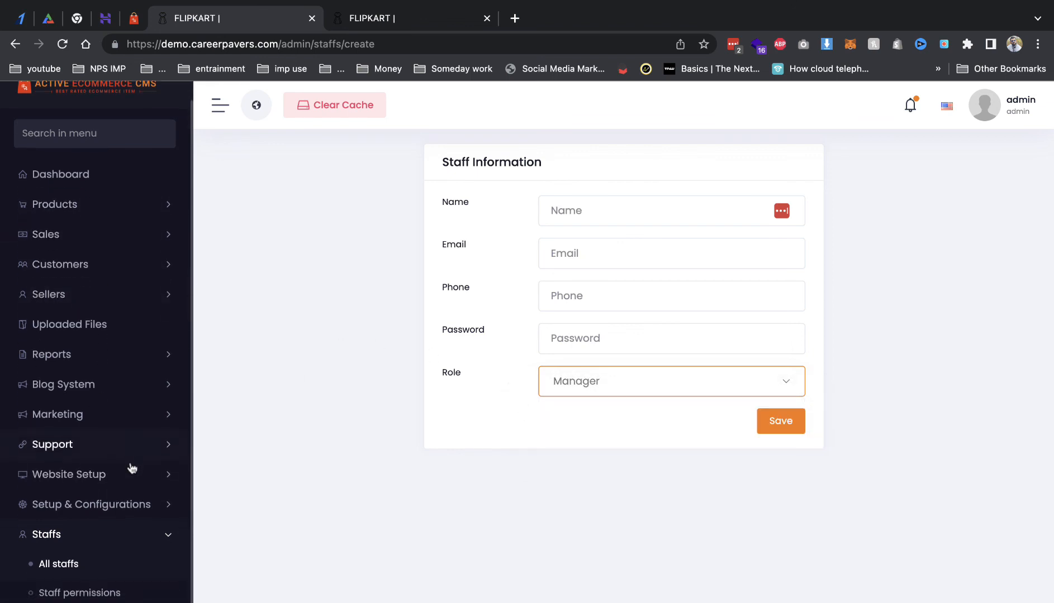
scroll(132, 468, down, 1)
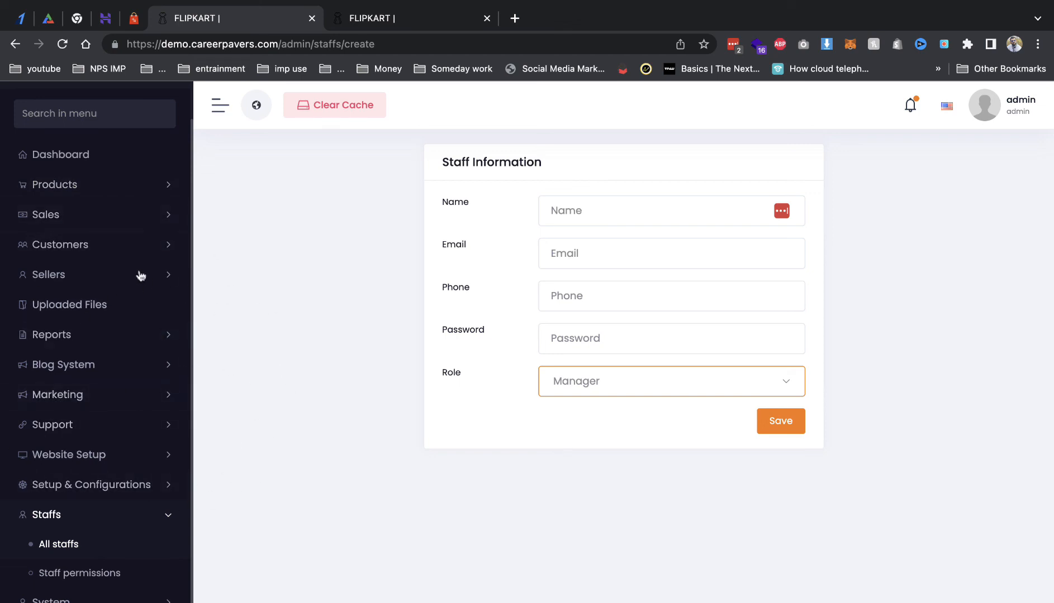
click(103, 155)
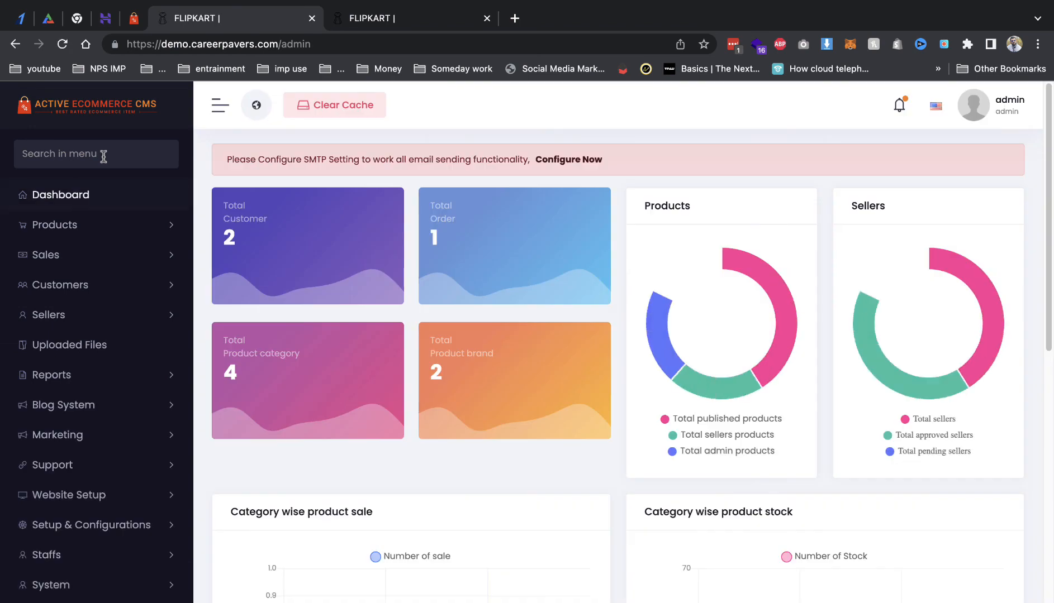